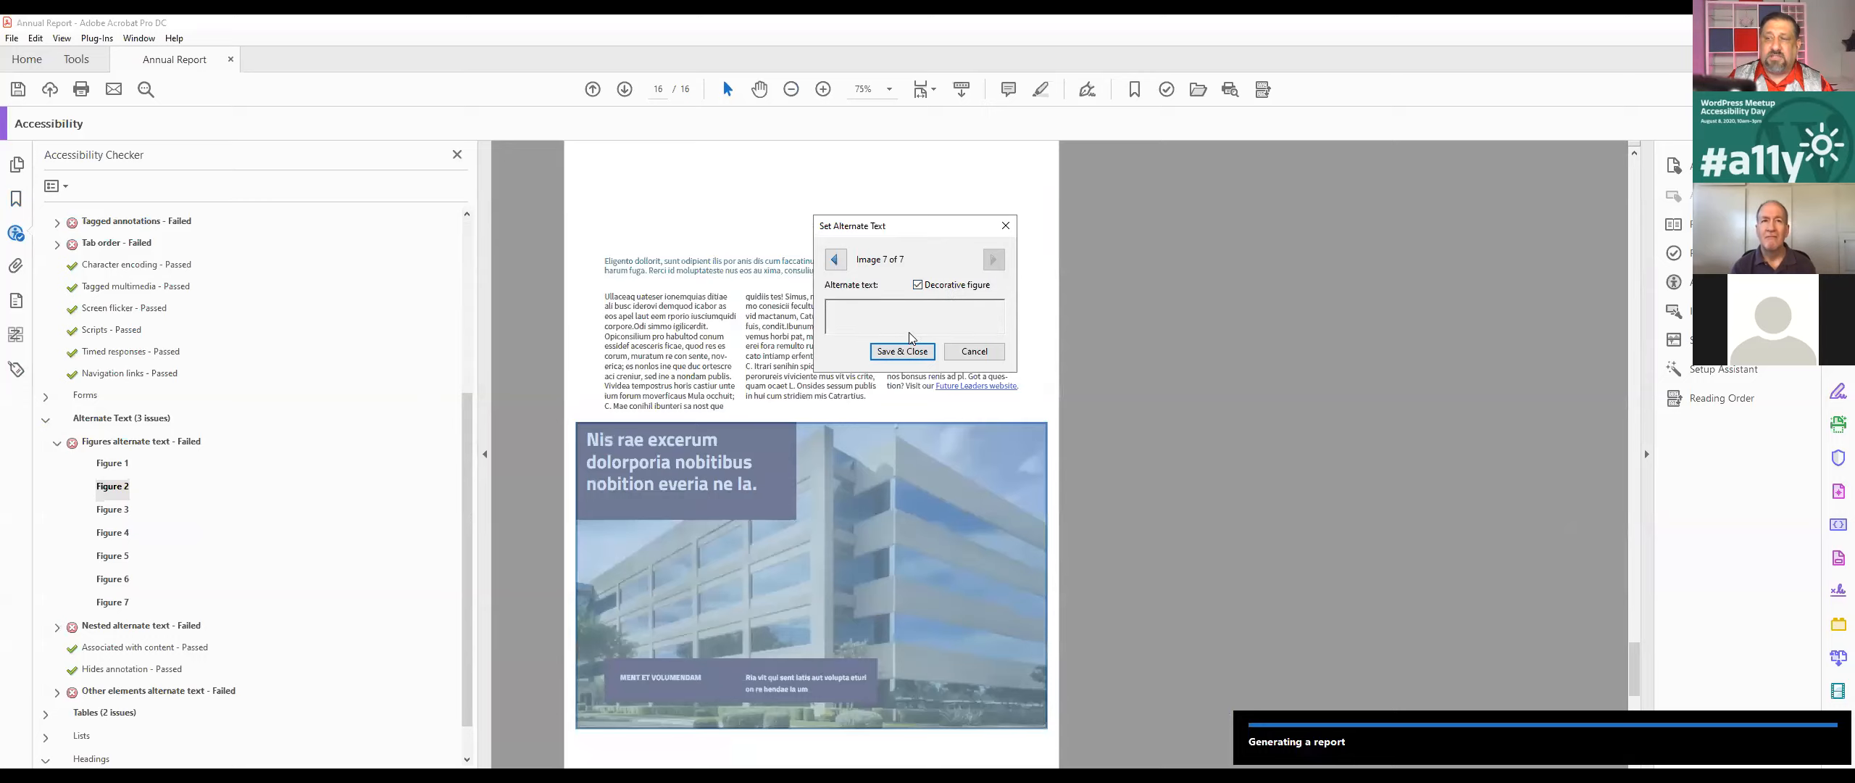
# Step: Save the alternate text settings, then mark the remaining failed figure, the pie-chart icon on page 4, as decorative
pyautogui.click(898, 352)
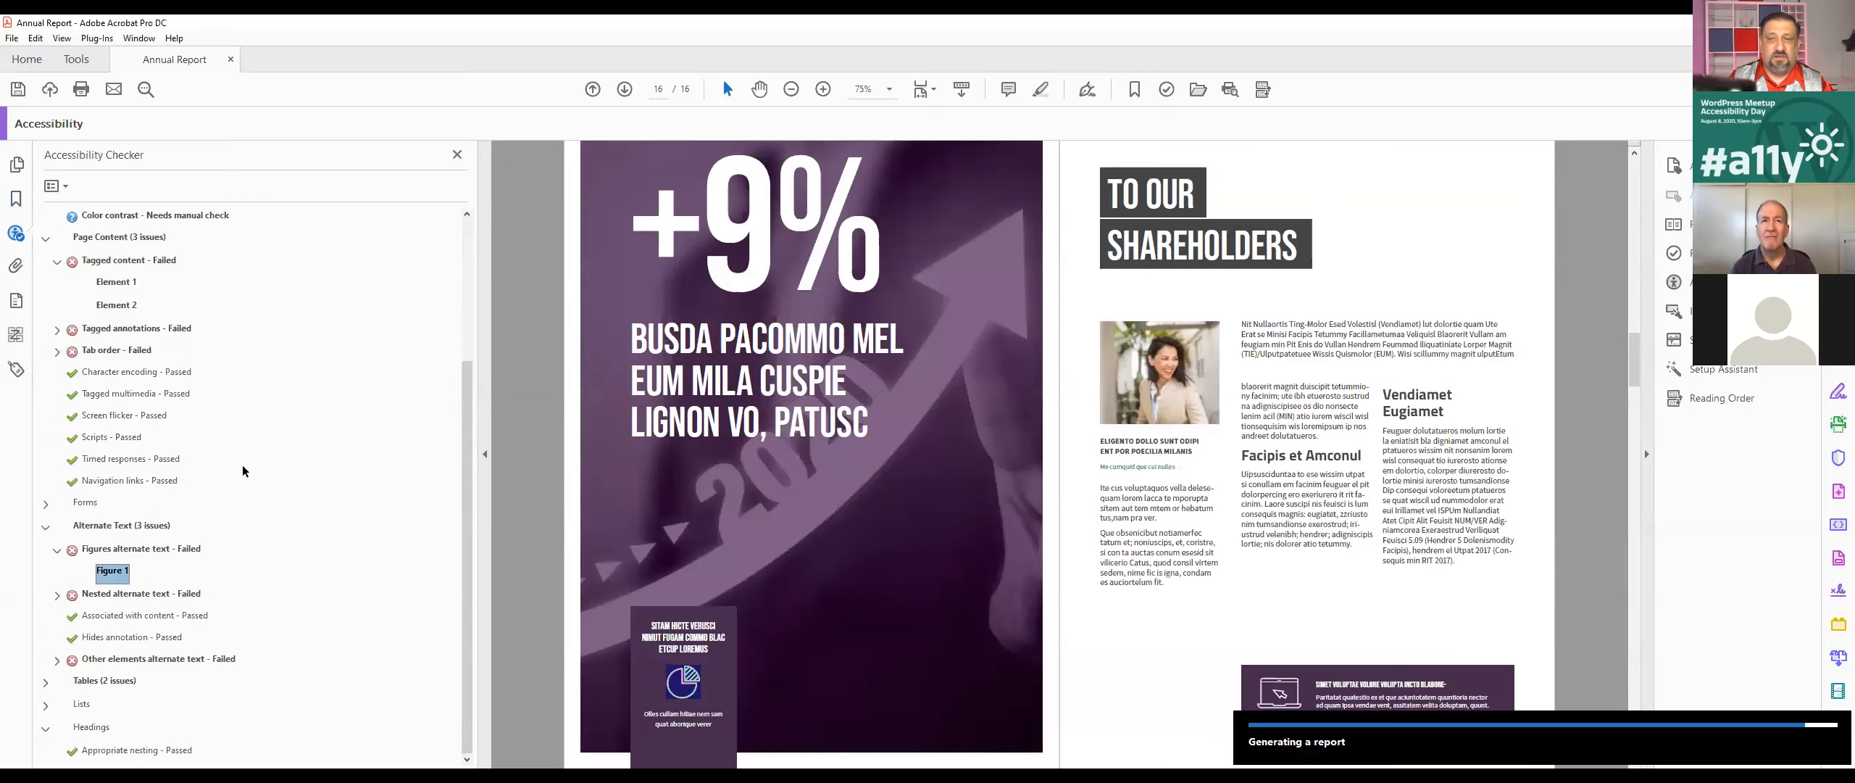
pyautogui.click(108, 574)
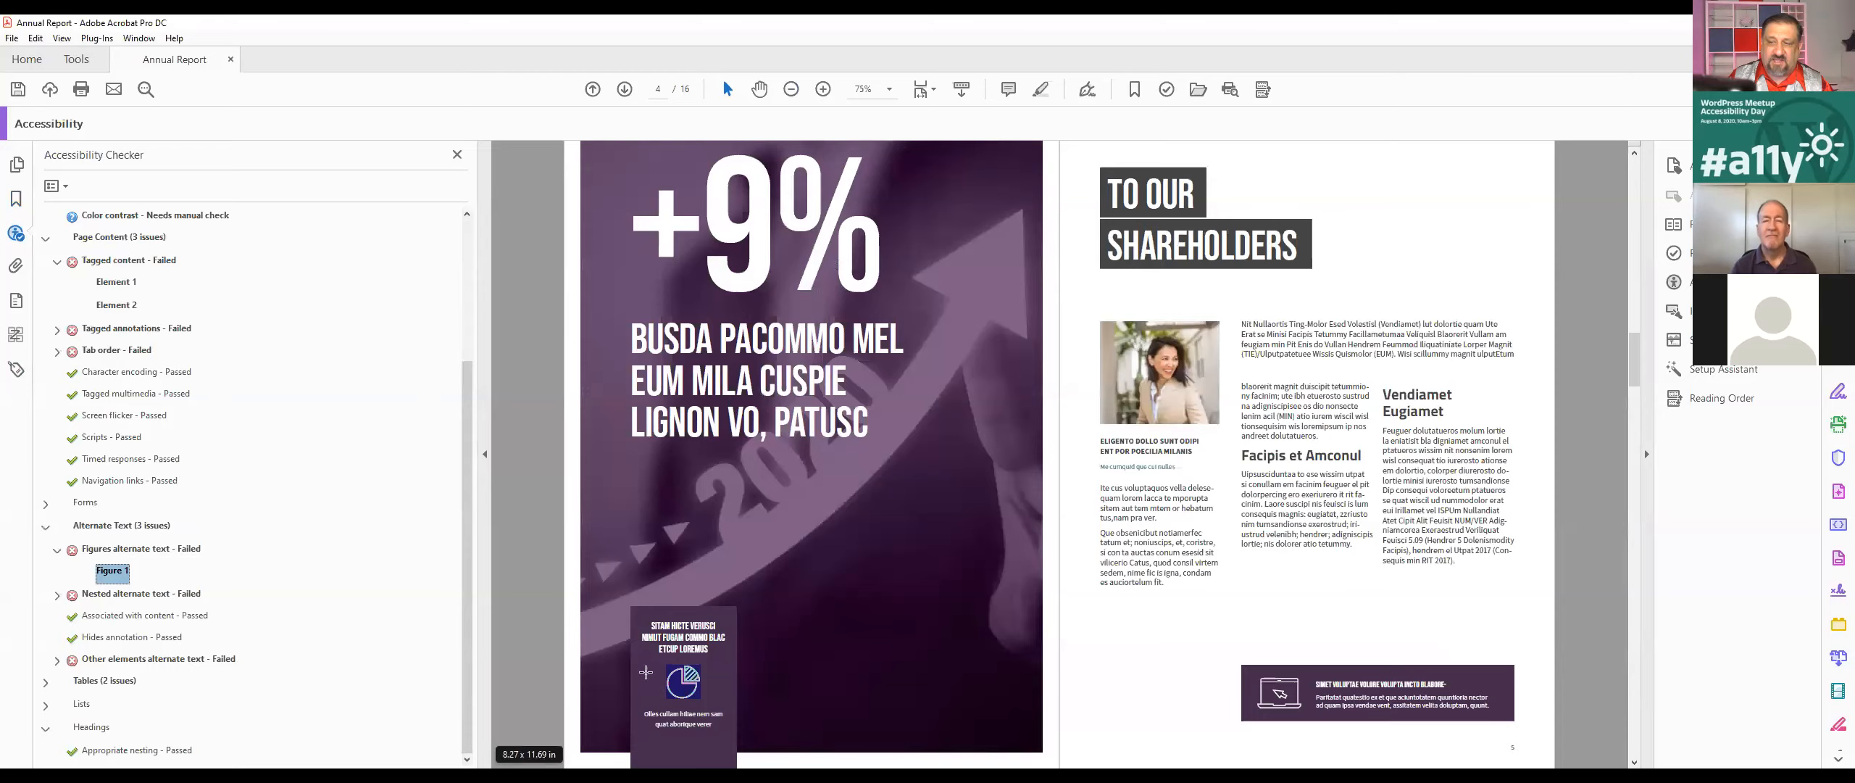
pyautogui.rightClick(113, 570)
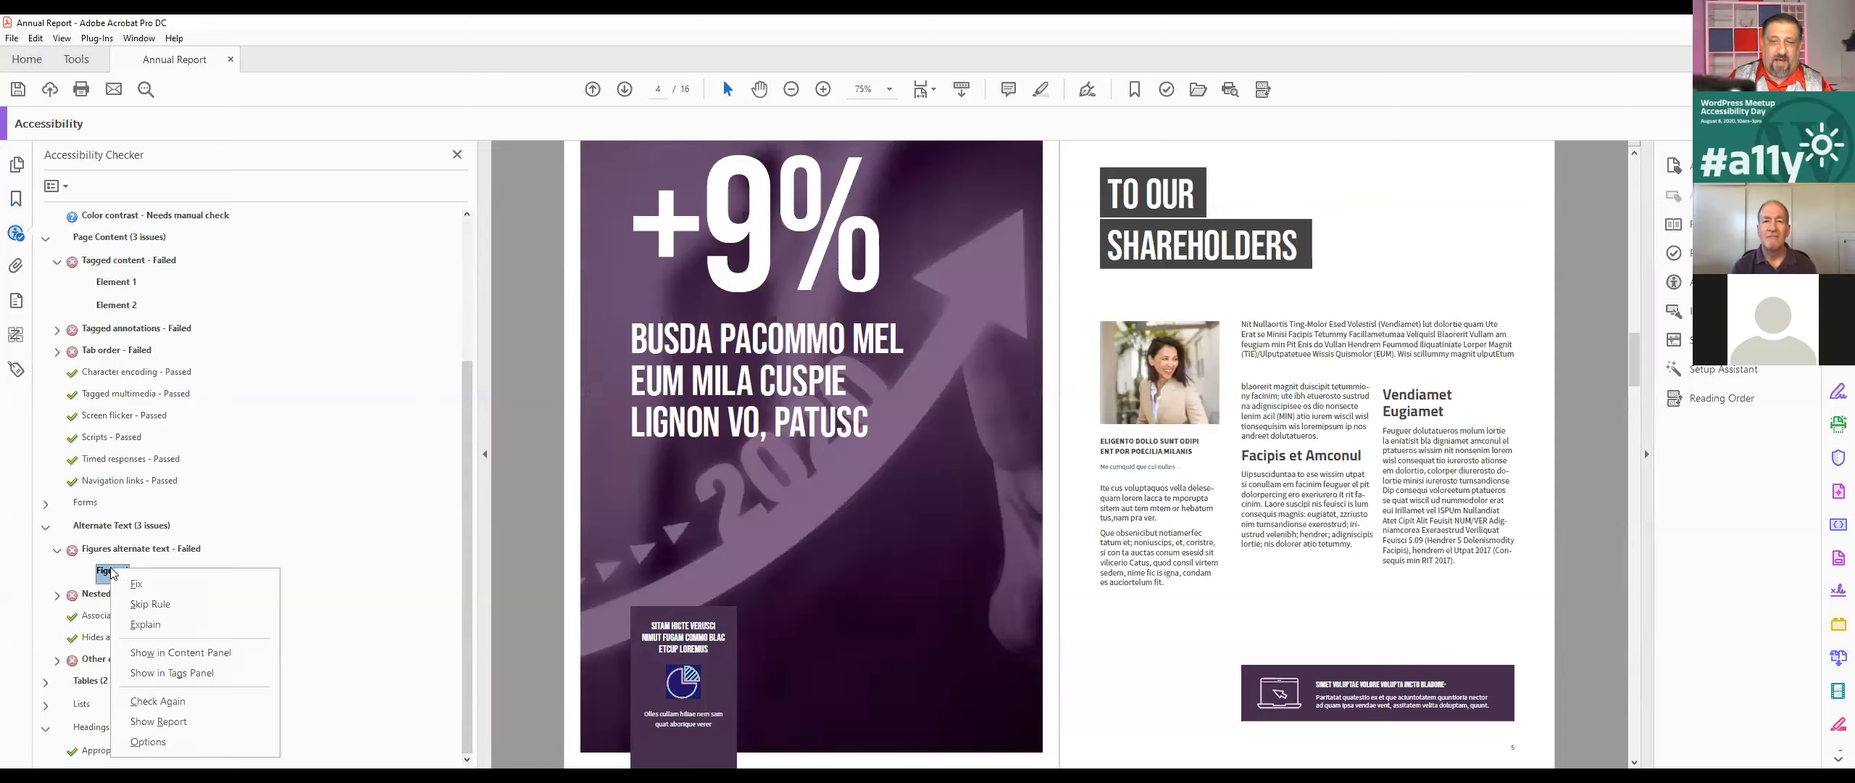
pyautogui.click(171, 591)
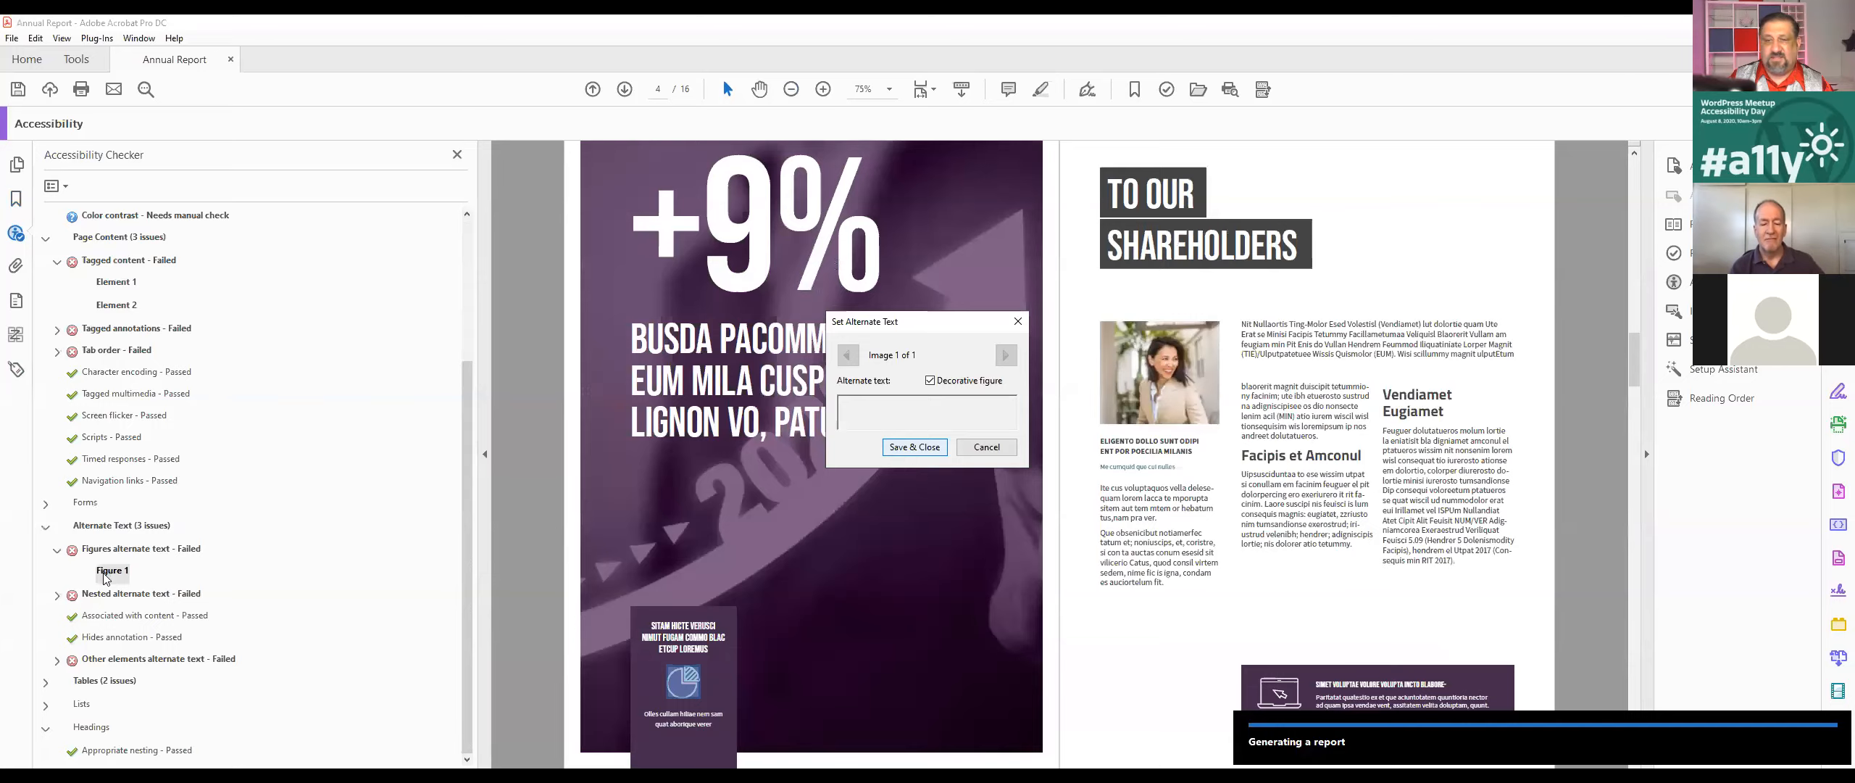
pyautogui.click(906, 449)
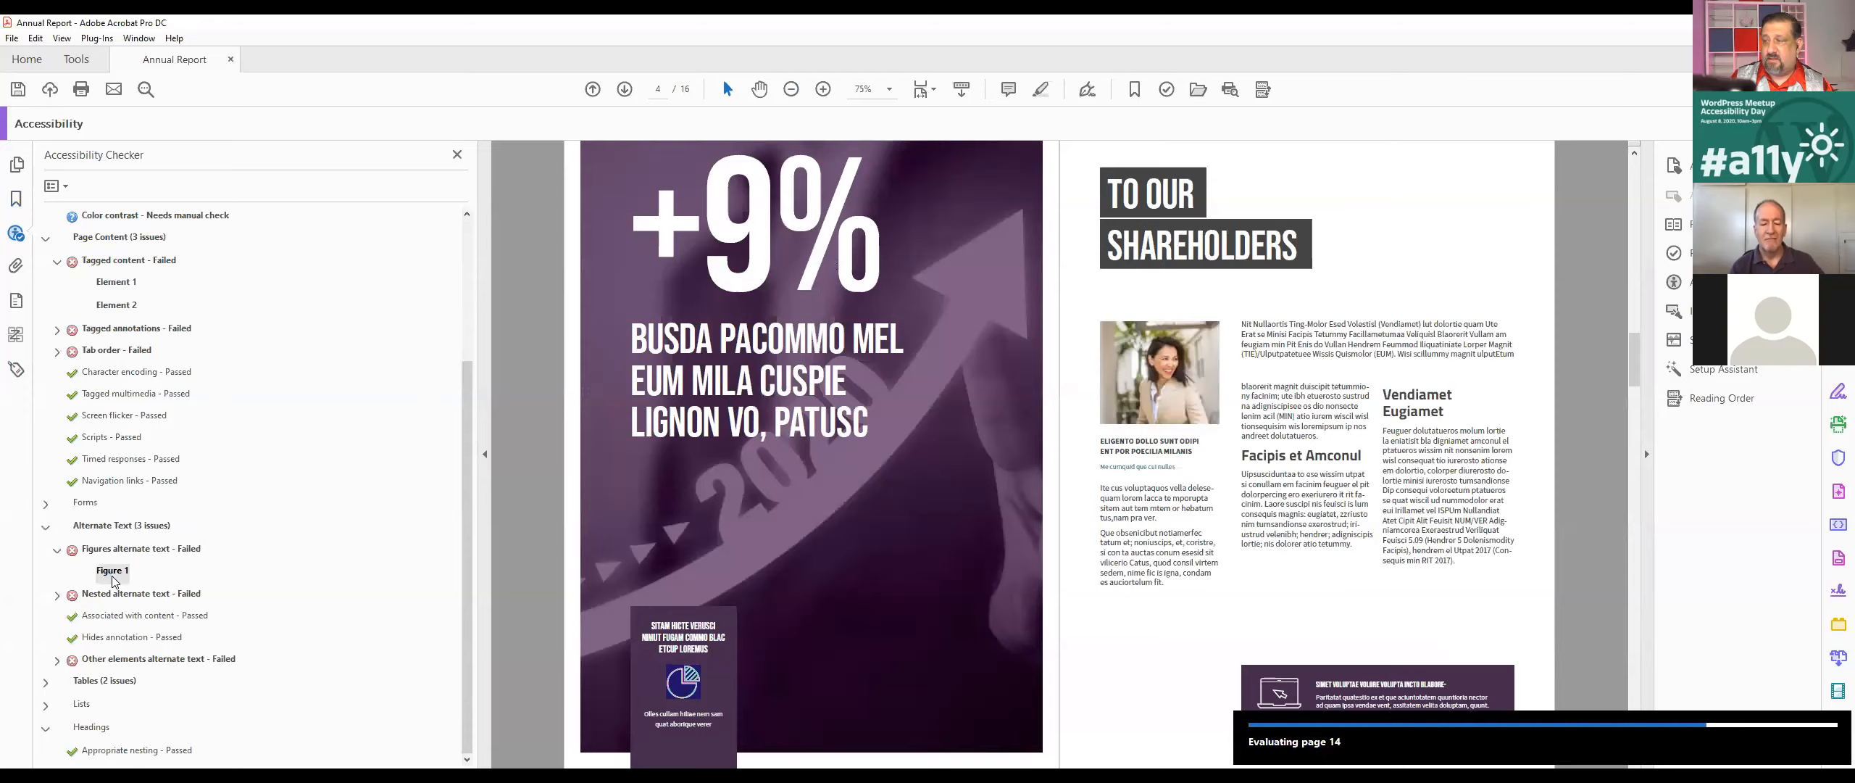
pyautogui.rightClick(112, 580)
pyautogui.click(194, 571)
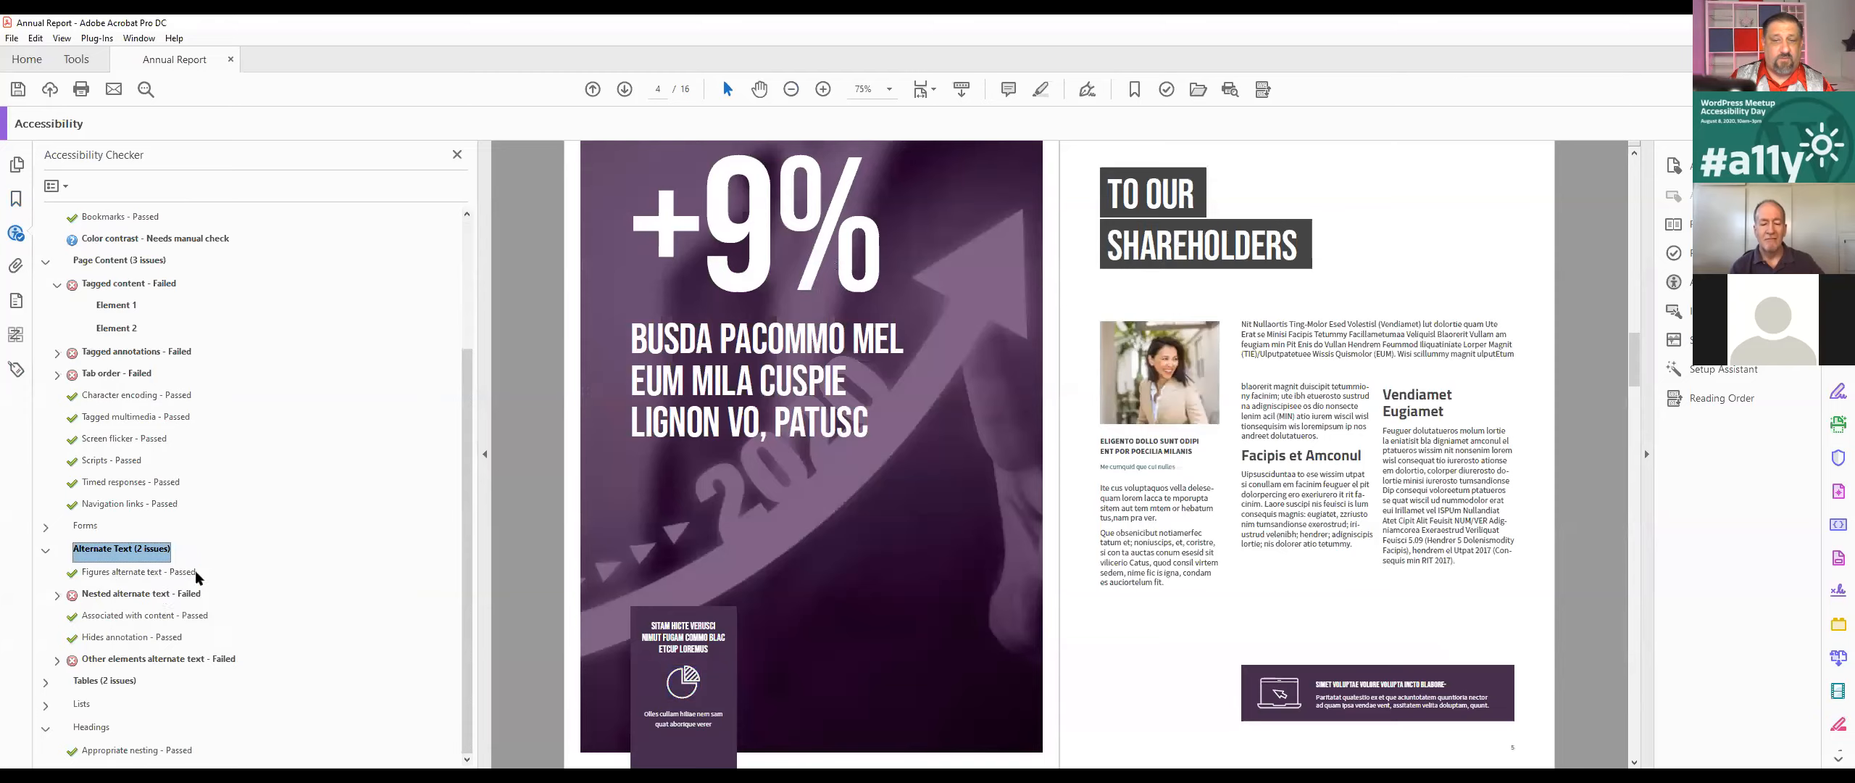
pyautogui.click(136, 577)
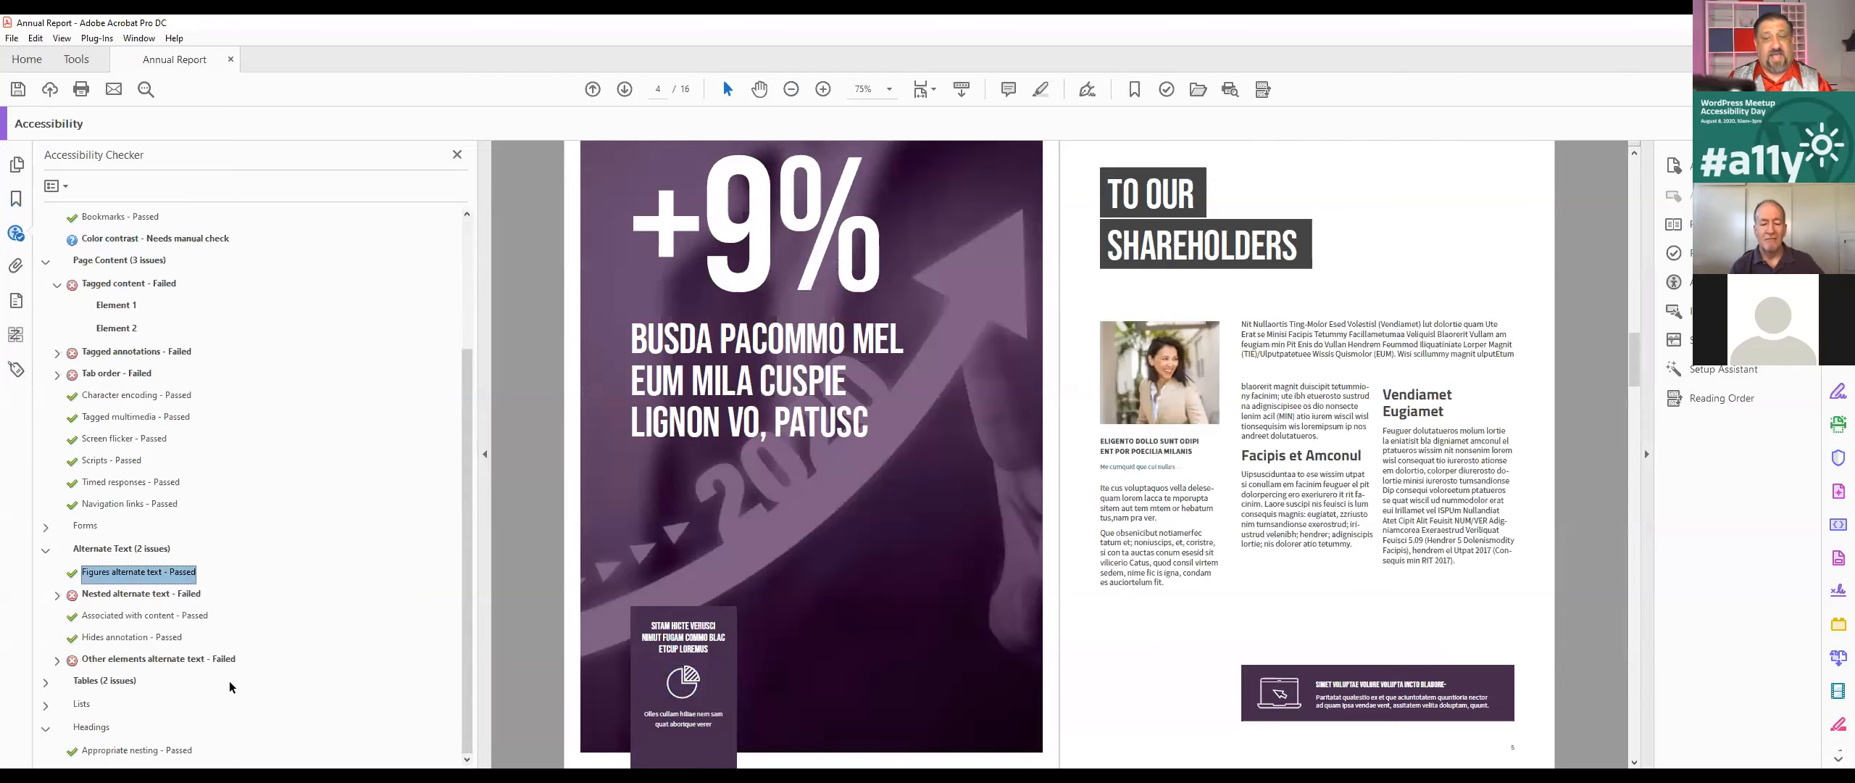
# Step: Locate the element failing the nested alternate text check and view its bar chart on page 11 at 200% zoom
pyautogui.click(60, 597)
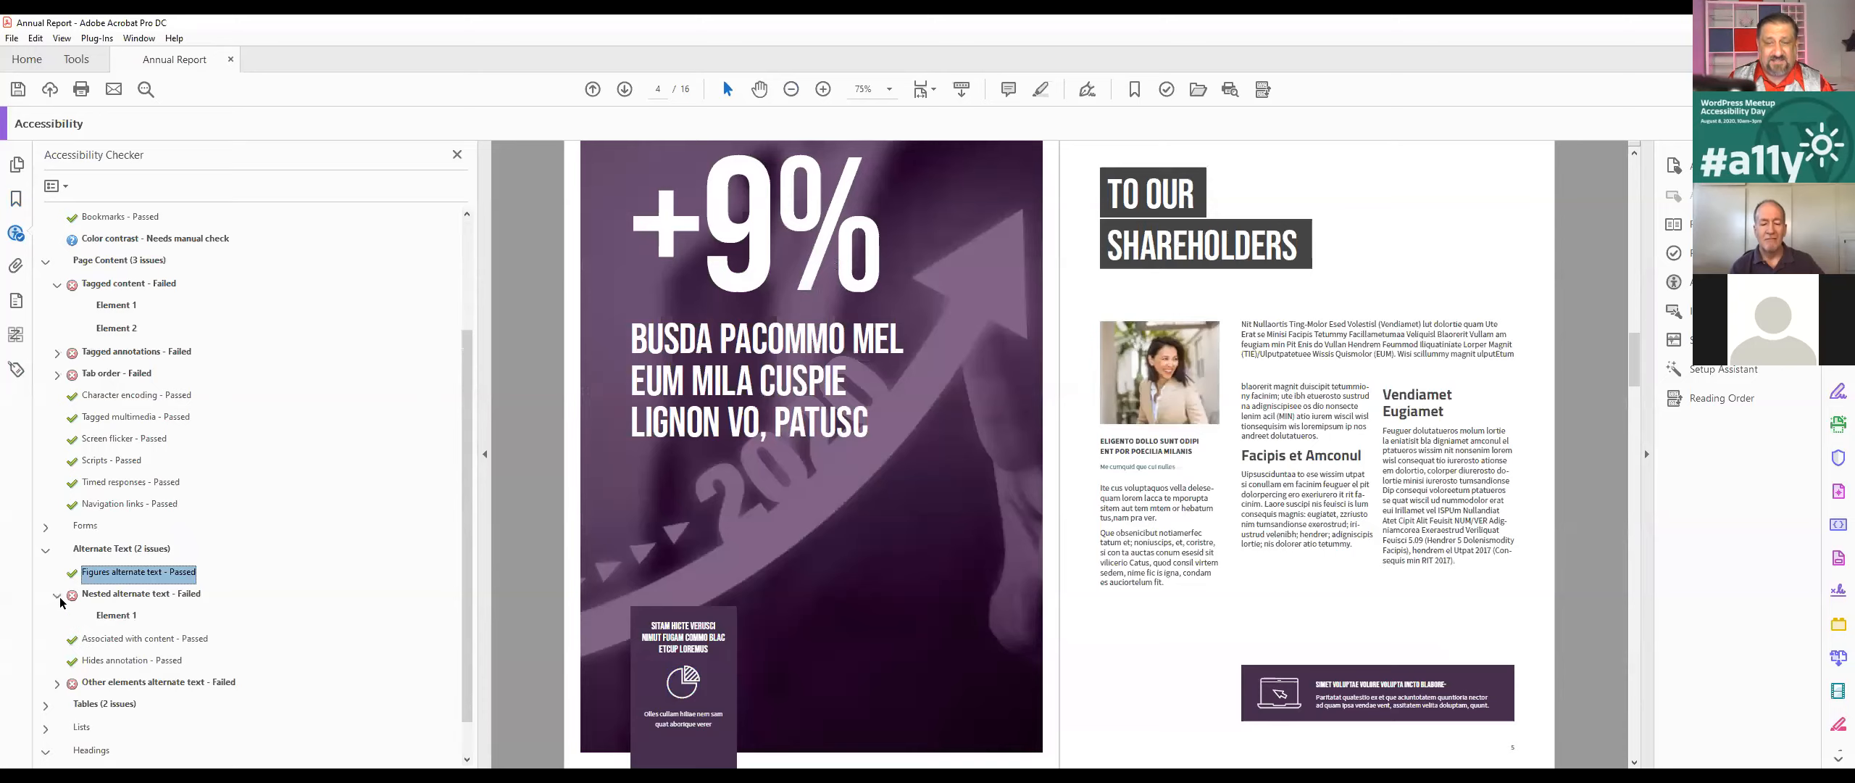
pyautogui.click(120, 618)
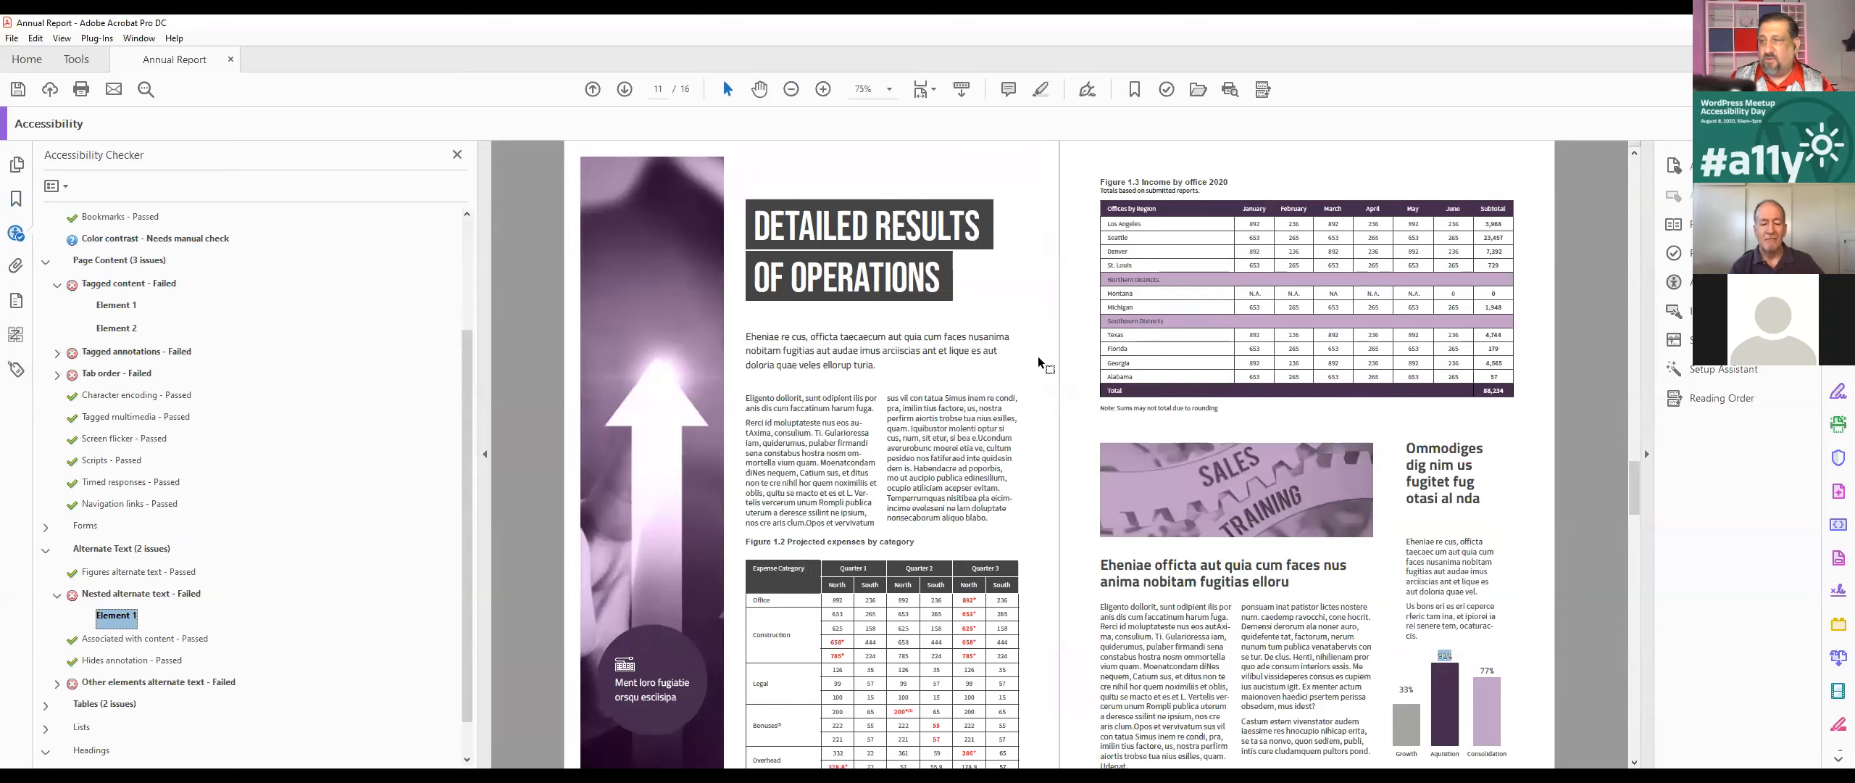
pyautogui.scroll(4, 892, 429)
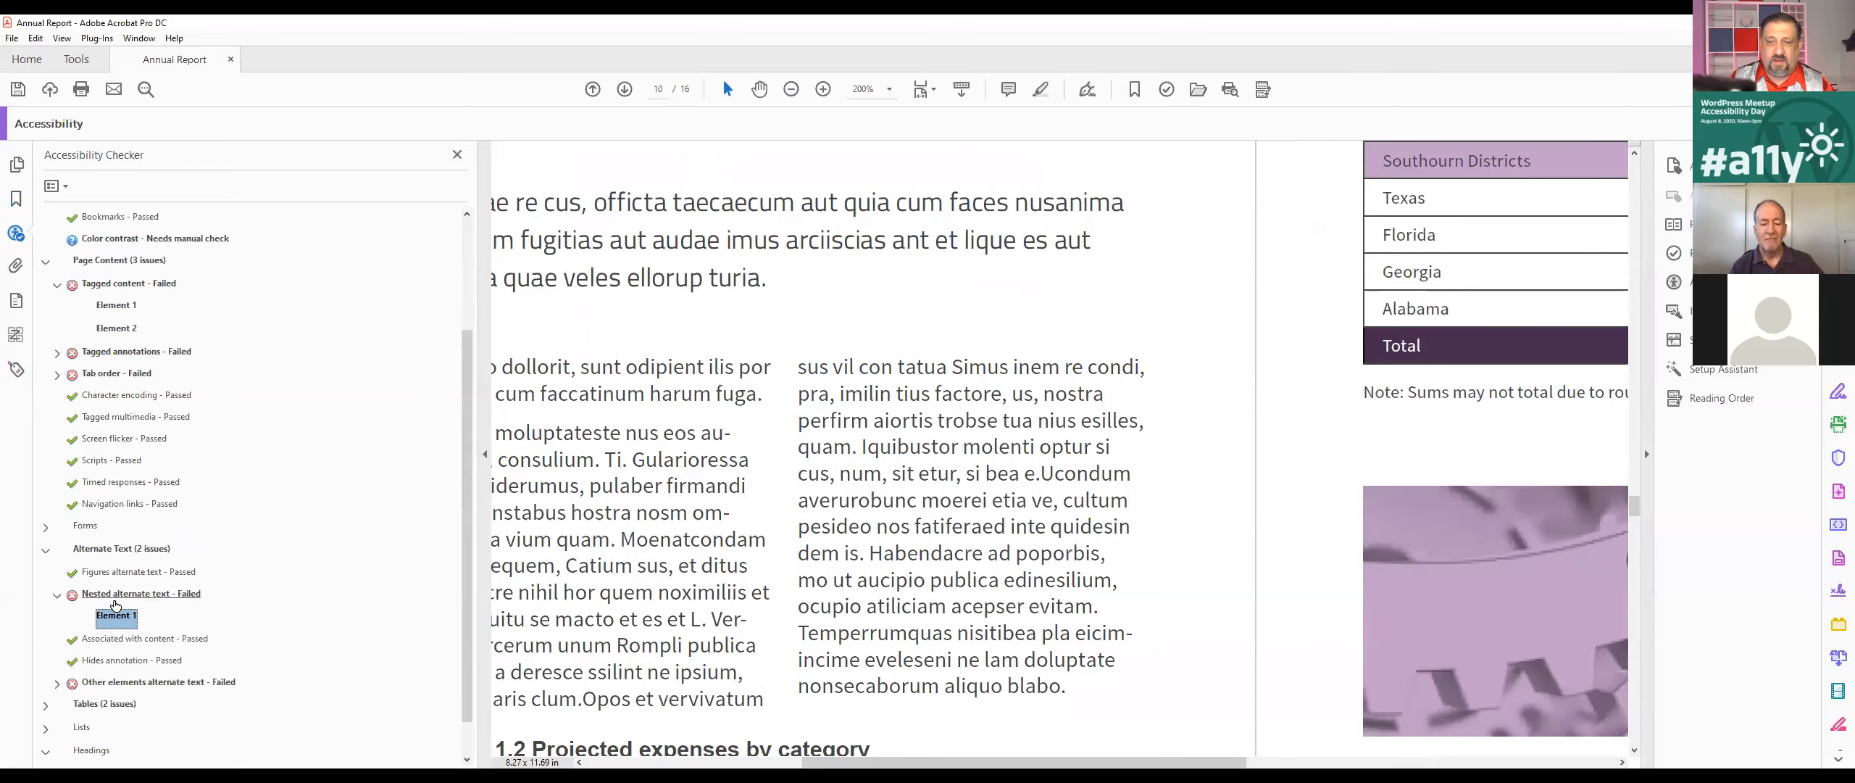
pyautogui.click(112, 598)
pyautogui.click(117, 614)
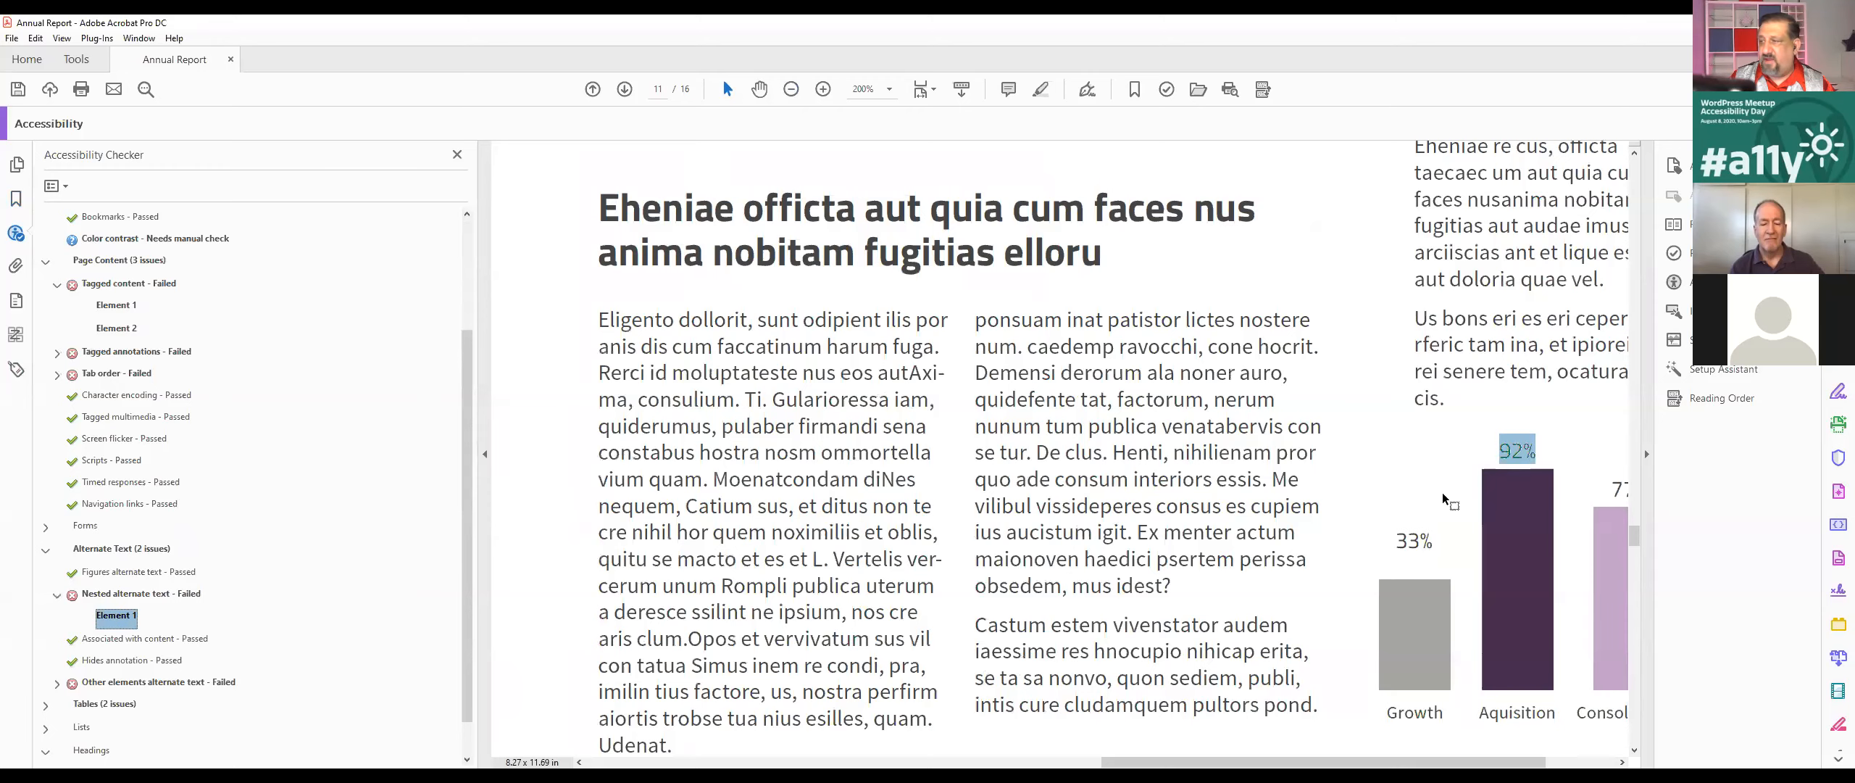
pyautogui.moveTo(1232, 761); pyautogui.dragTo(1304, 761)
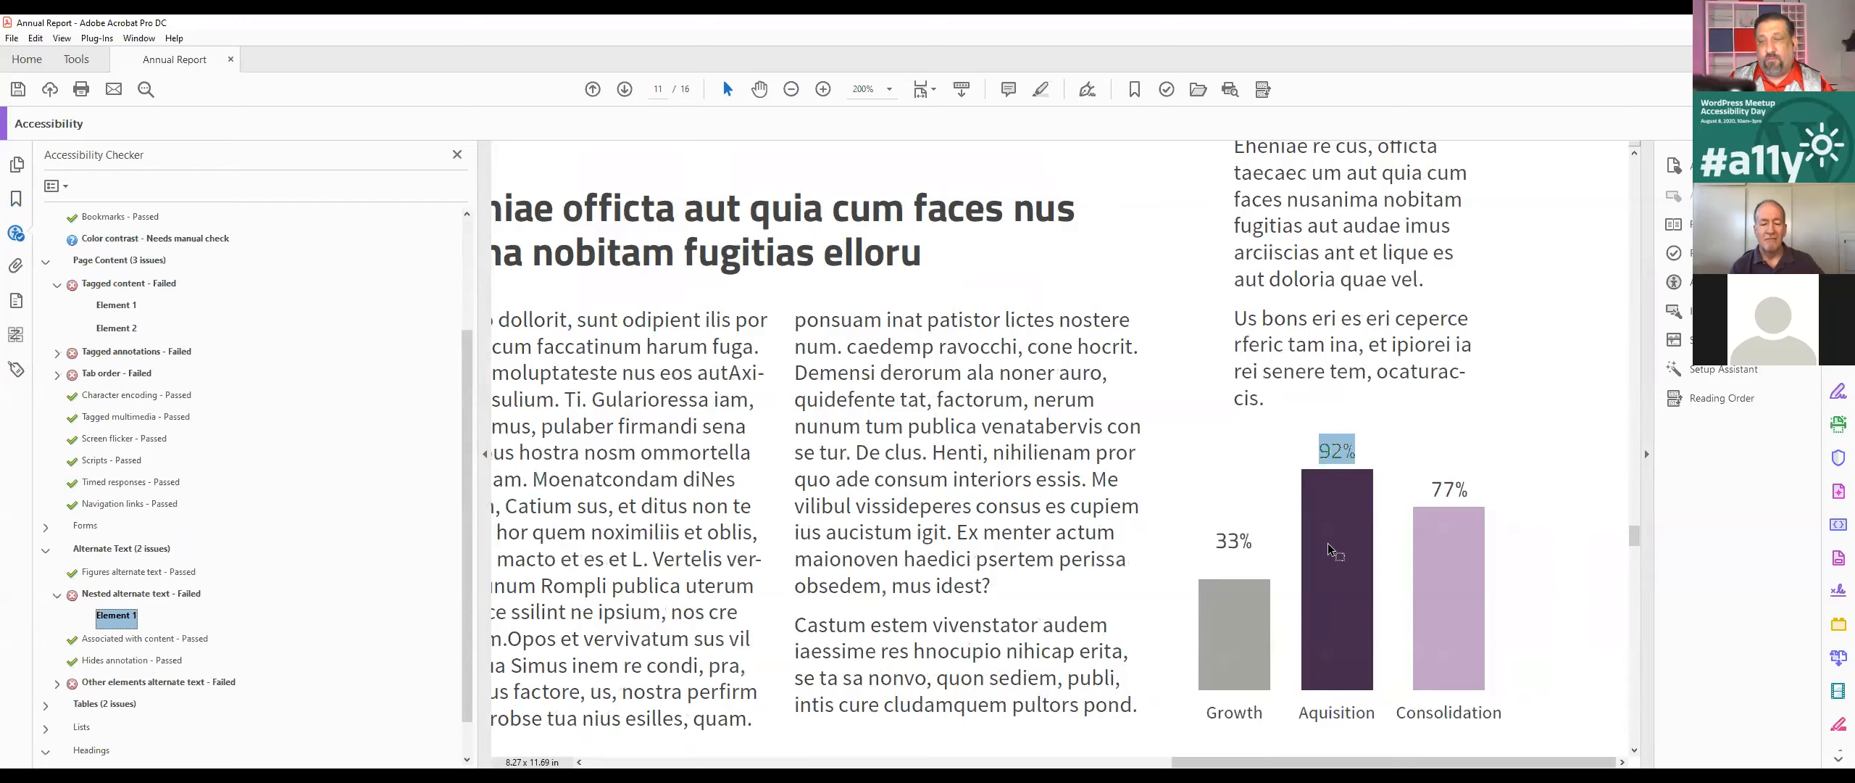
# Step: Select the 92% label above the Aquisition bar and find its tag in the tag tree
pyautogui.click(16, 369)
pyautogui.click(52, 185)
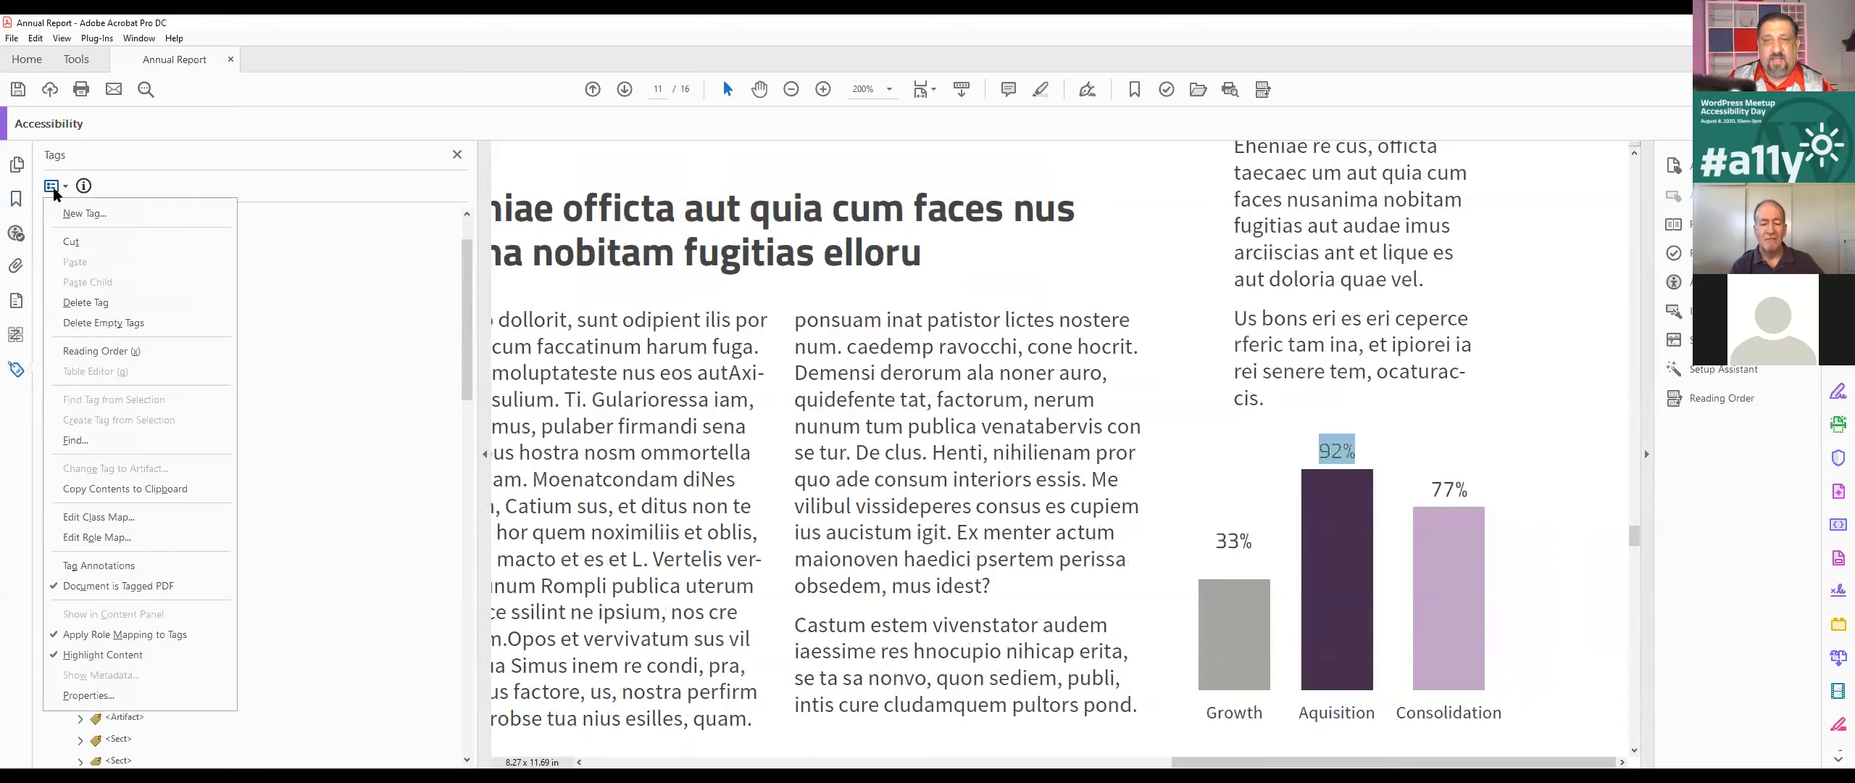
pyautogui.click(1330, 451)
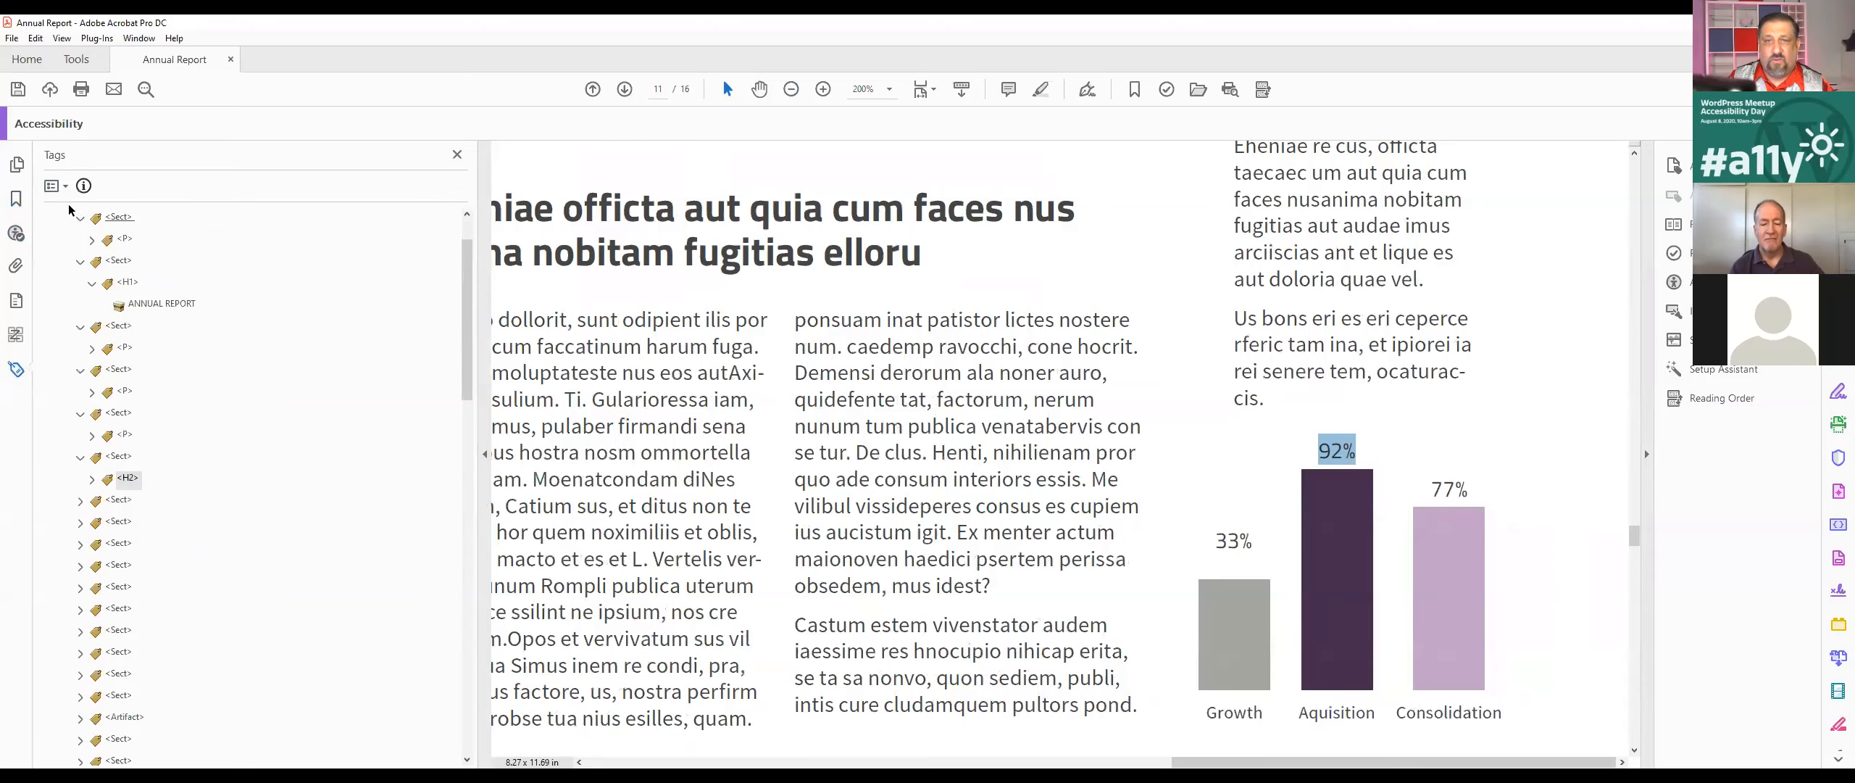
pyautogui.click(54, 186)
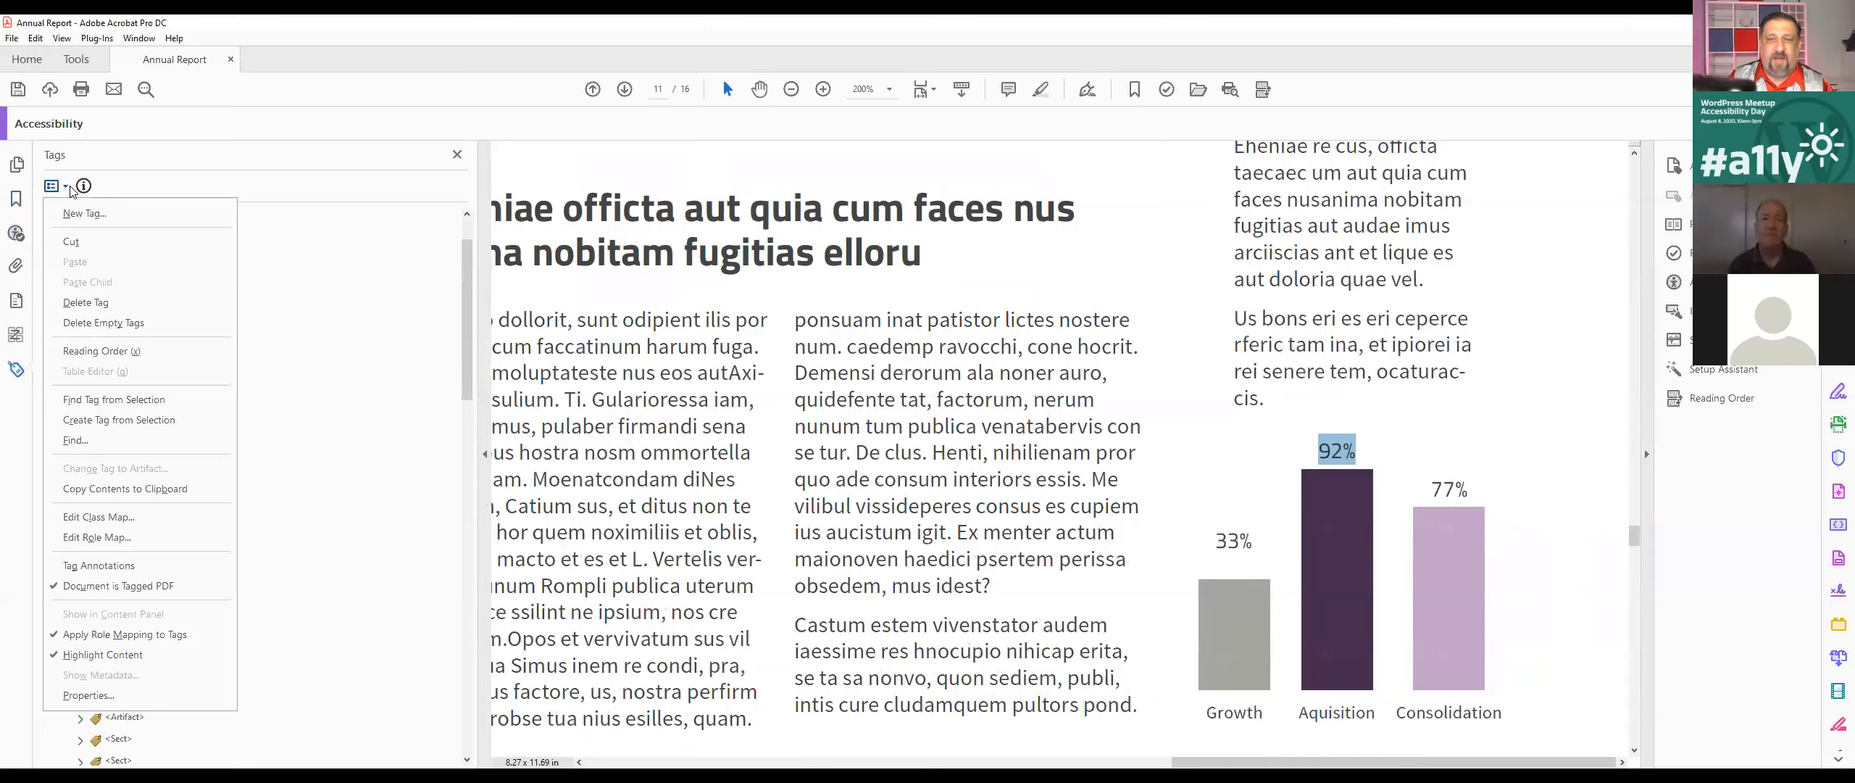
pyautogui.click(139, 400)
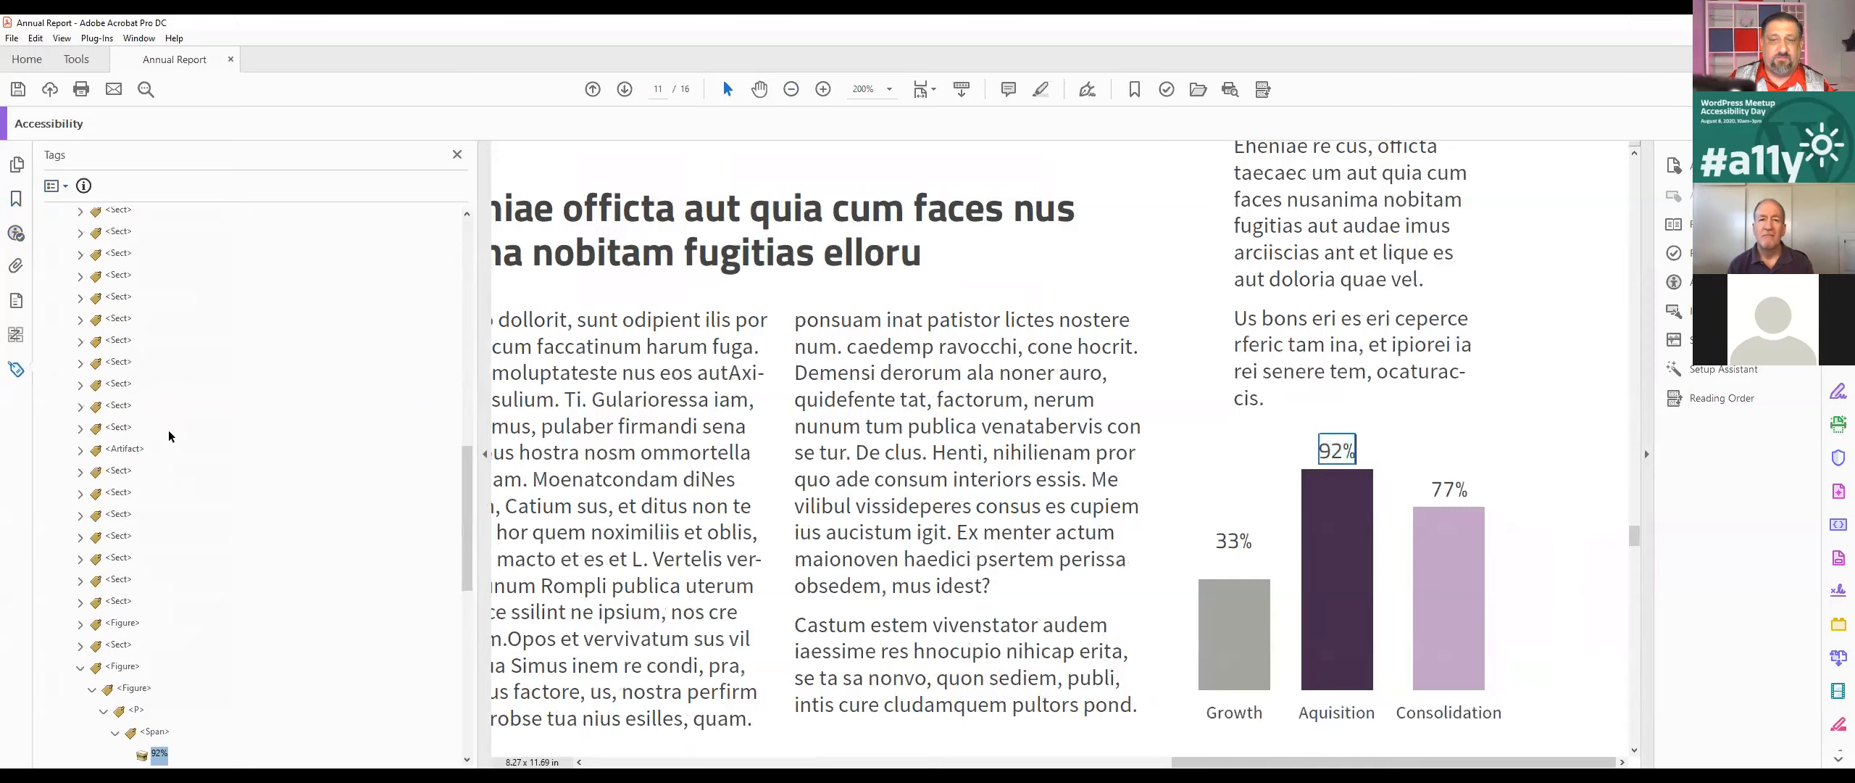
pyautogui.scroll(-4, 240, 521)
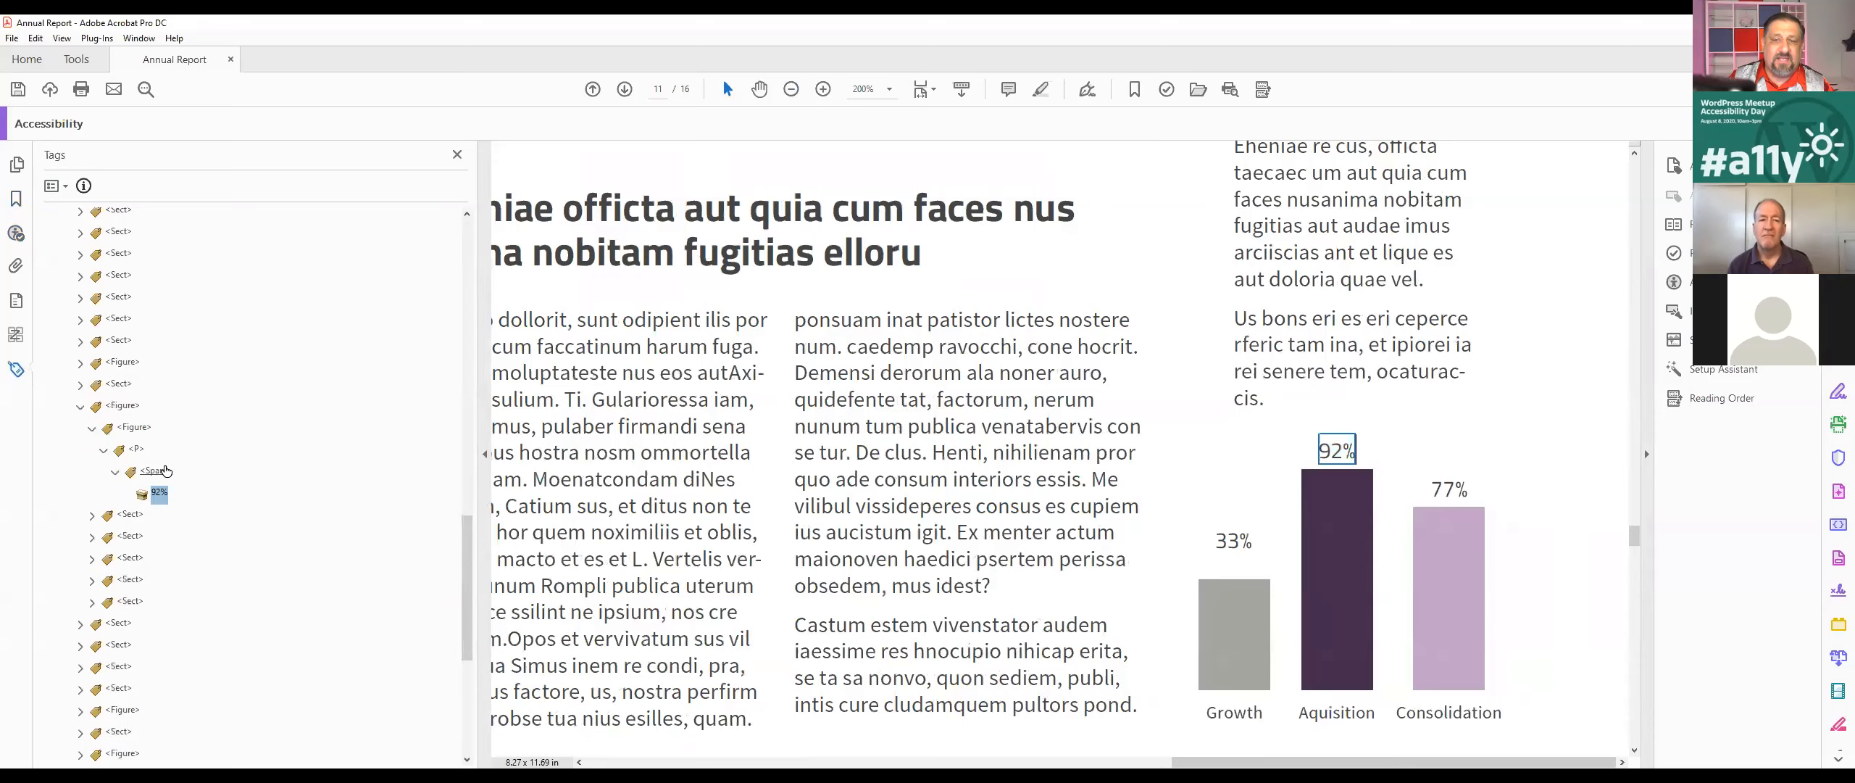
# Step: Inspect the chart's outer and nested Figure tags, and expand the sibling Sect tag down to its text content
pyautogui.click(123, 407)
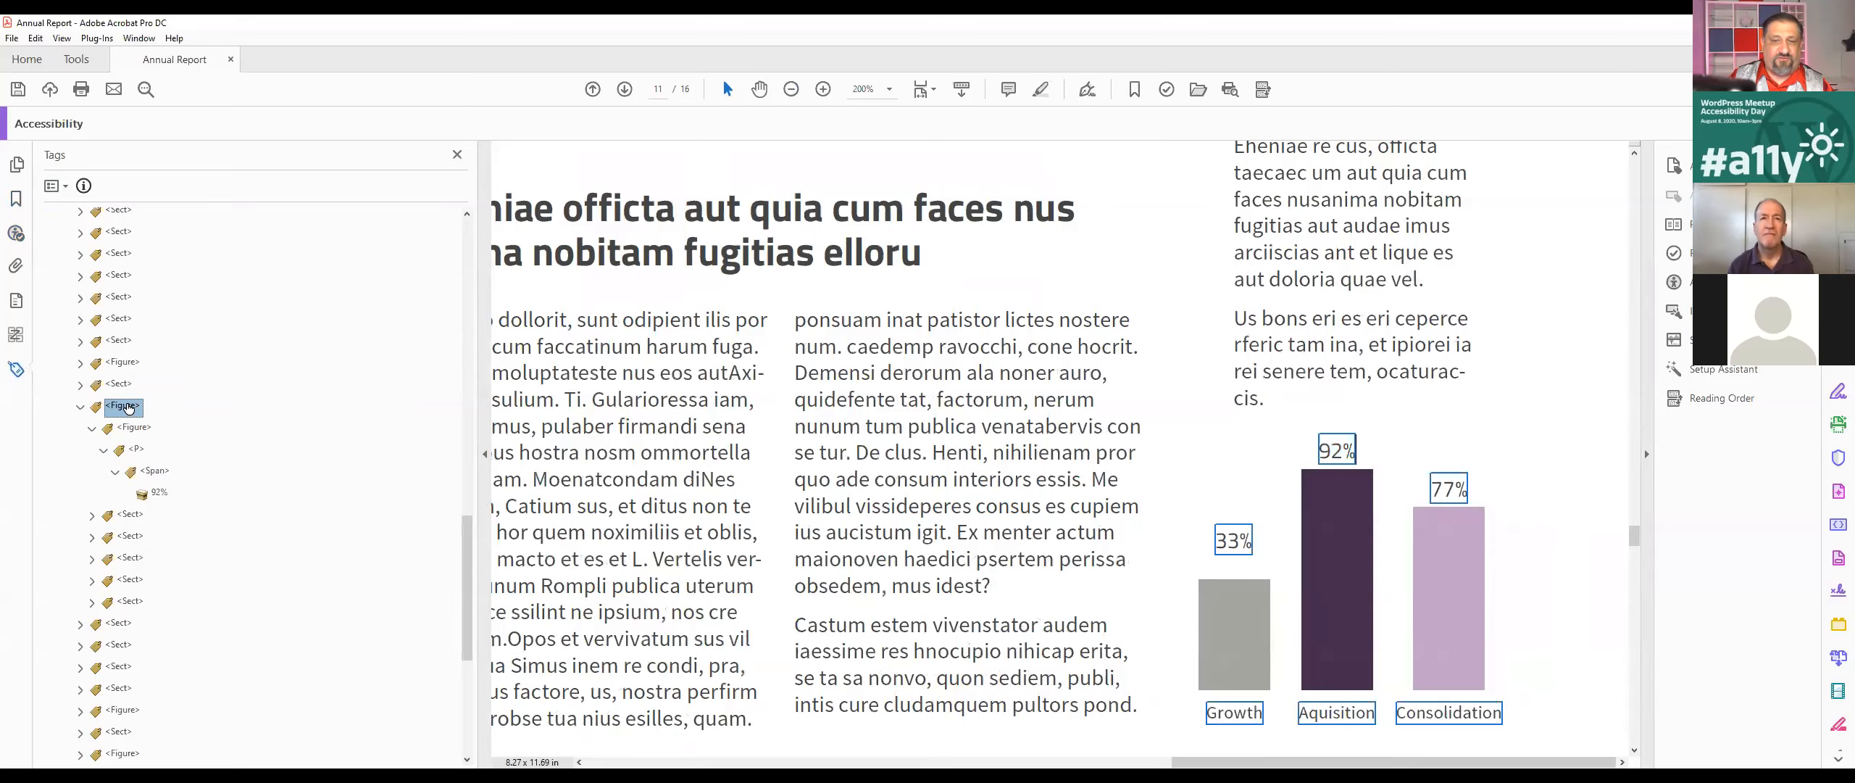
pyautogui.click(139, 429)
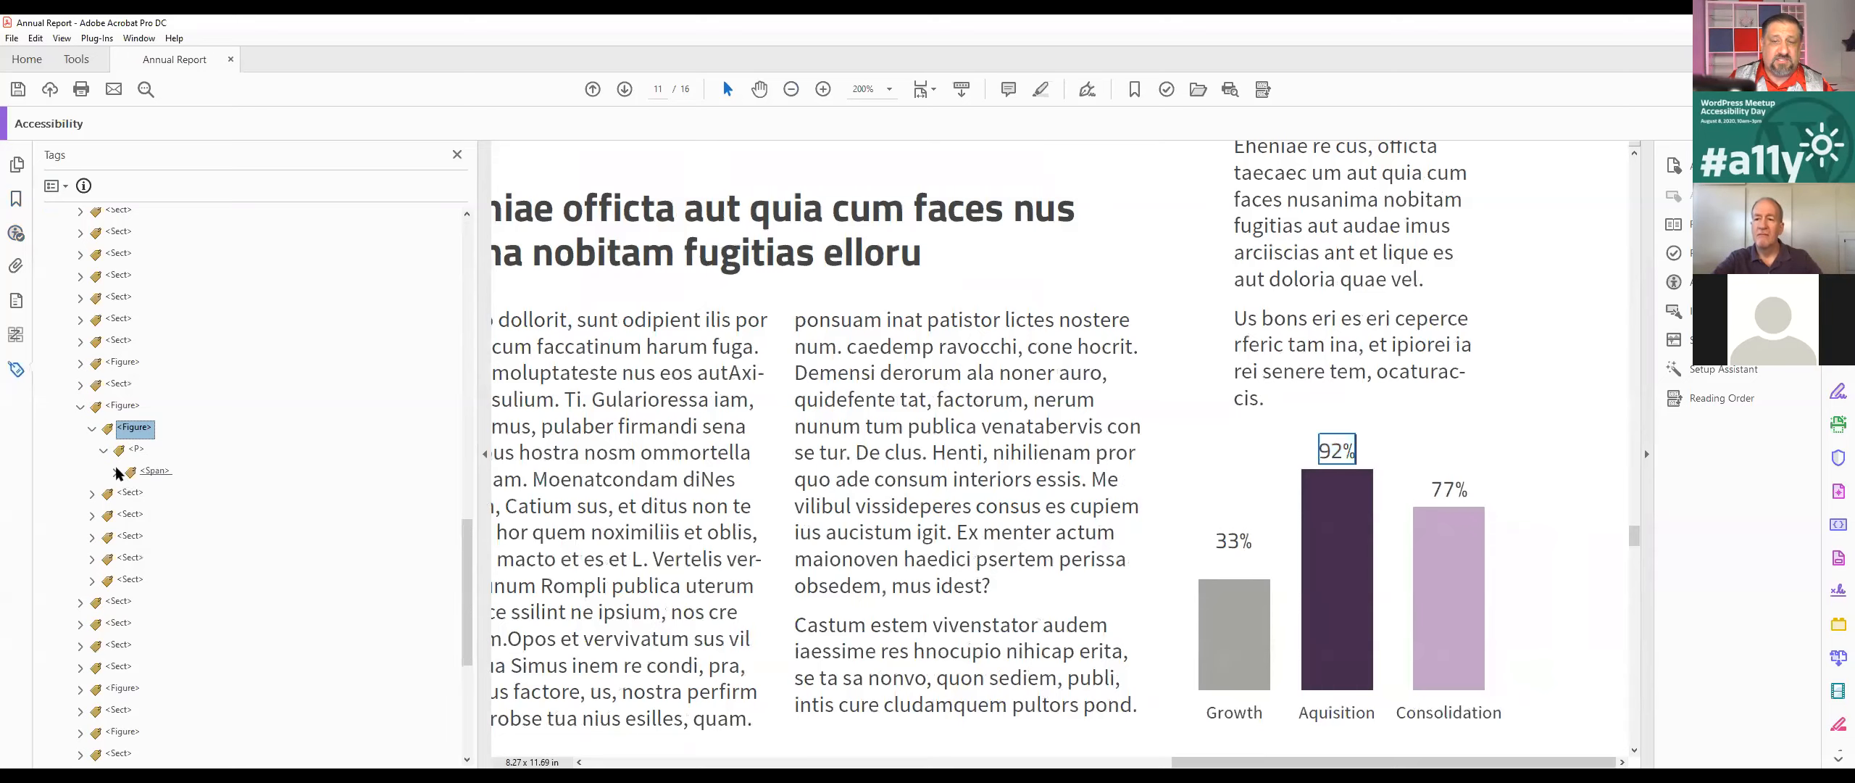
pyautogui.click(92, 517)
pyautogui.click(104, 537)
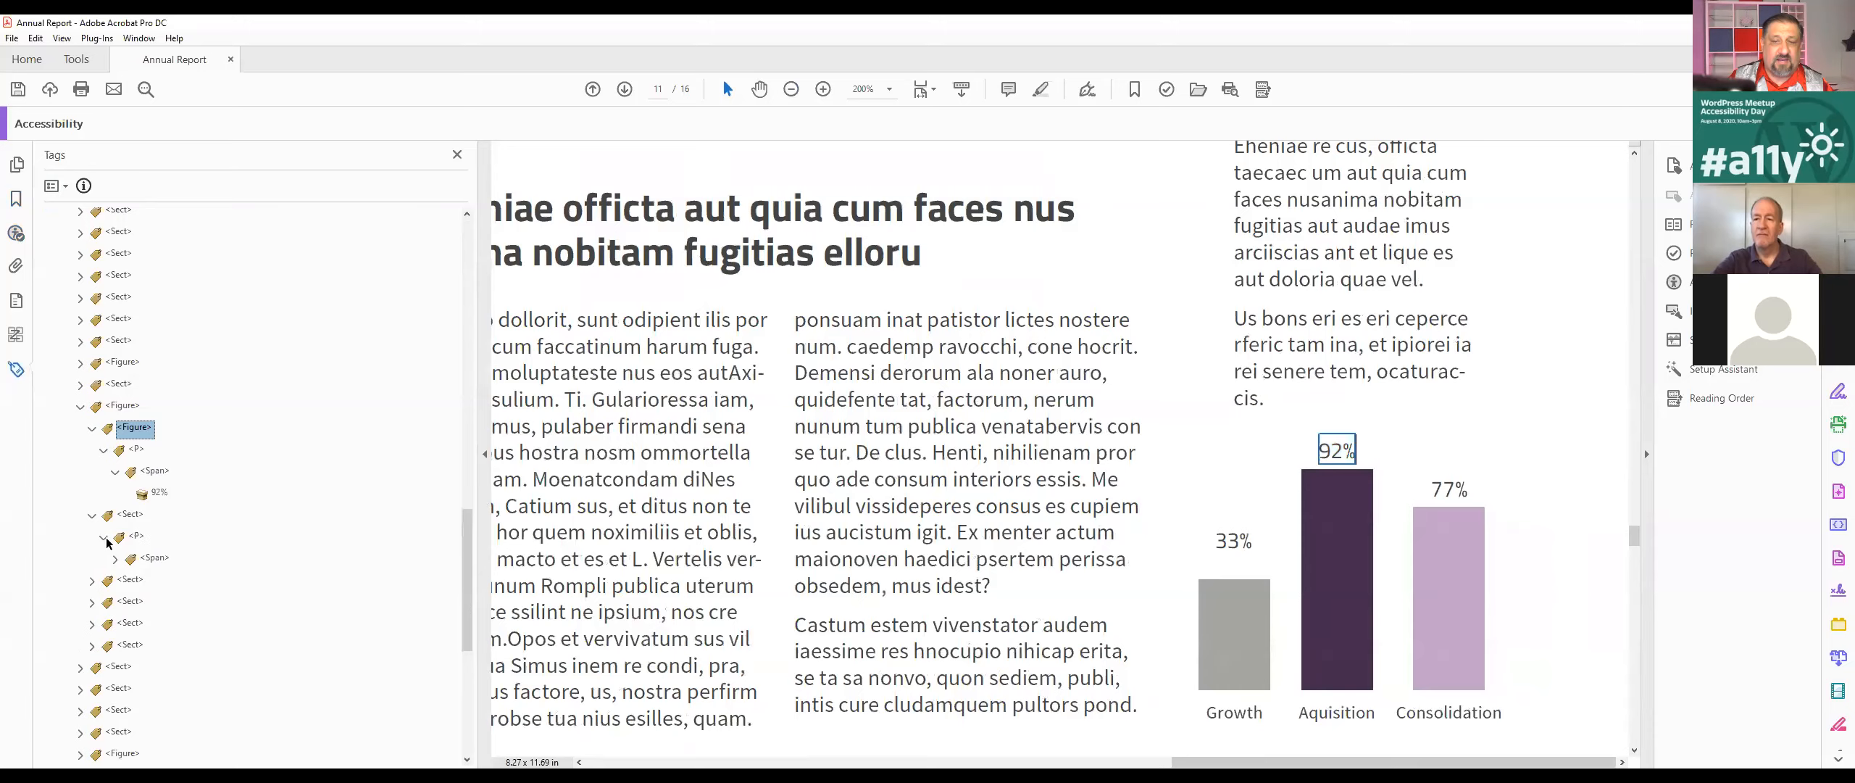
pyautogui.click(115, 560)
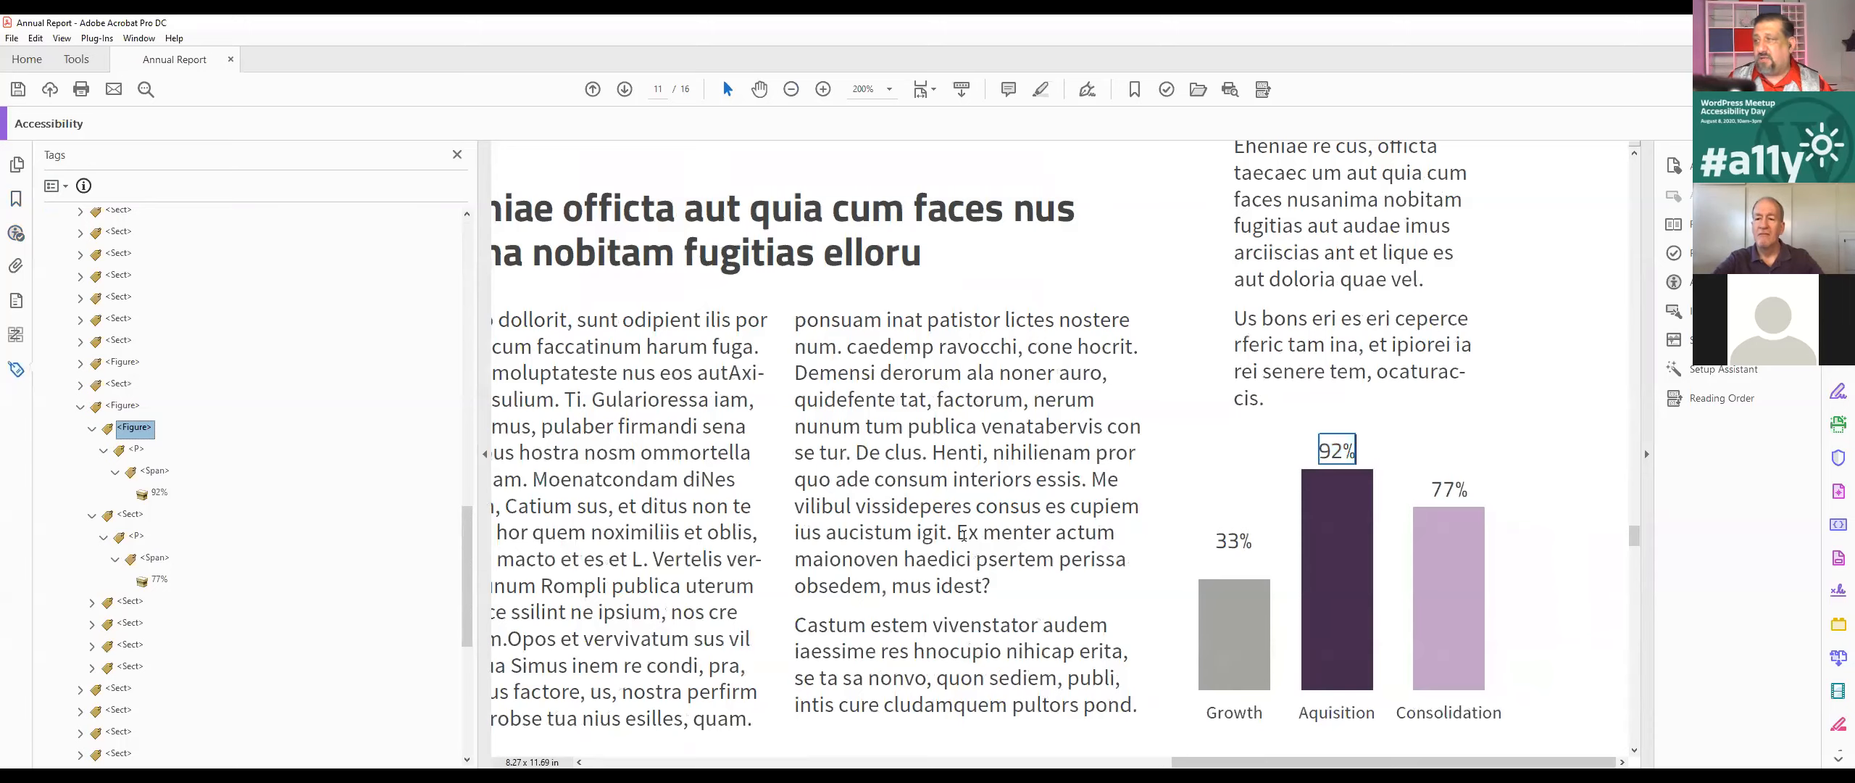
# Step: Select the whole bar chart with its labels in Reading Order mode and tag it as a single Figure
pyautogui.click(1710, 397)
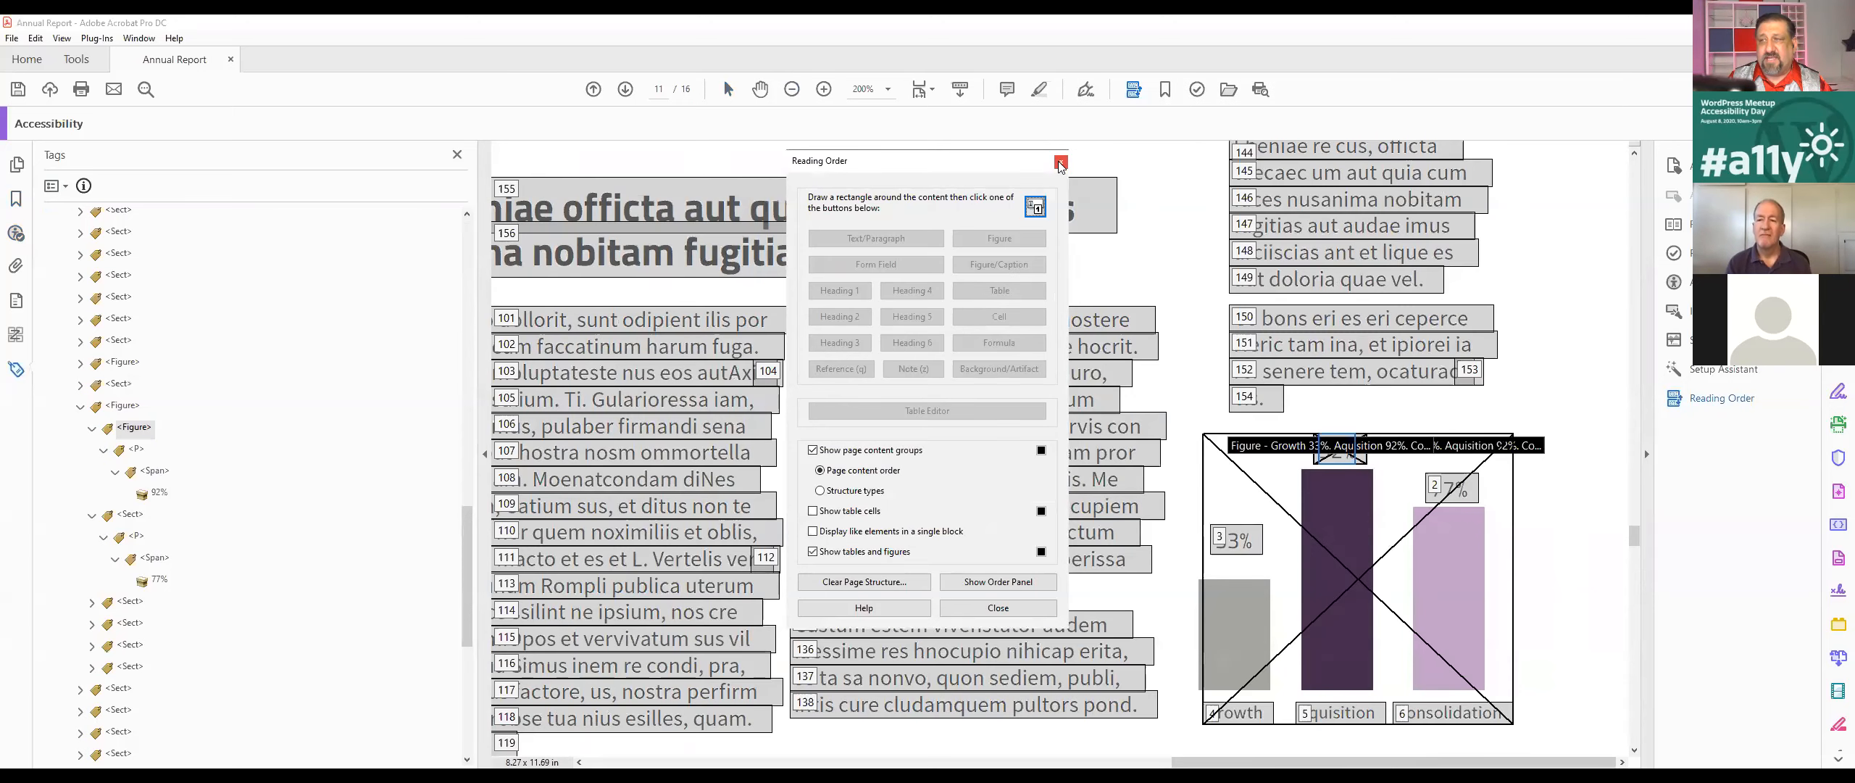
pyautogui.click(1060, 163)
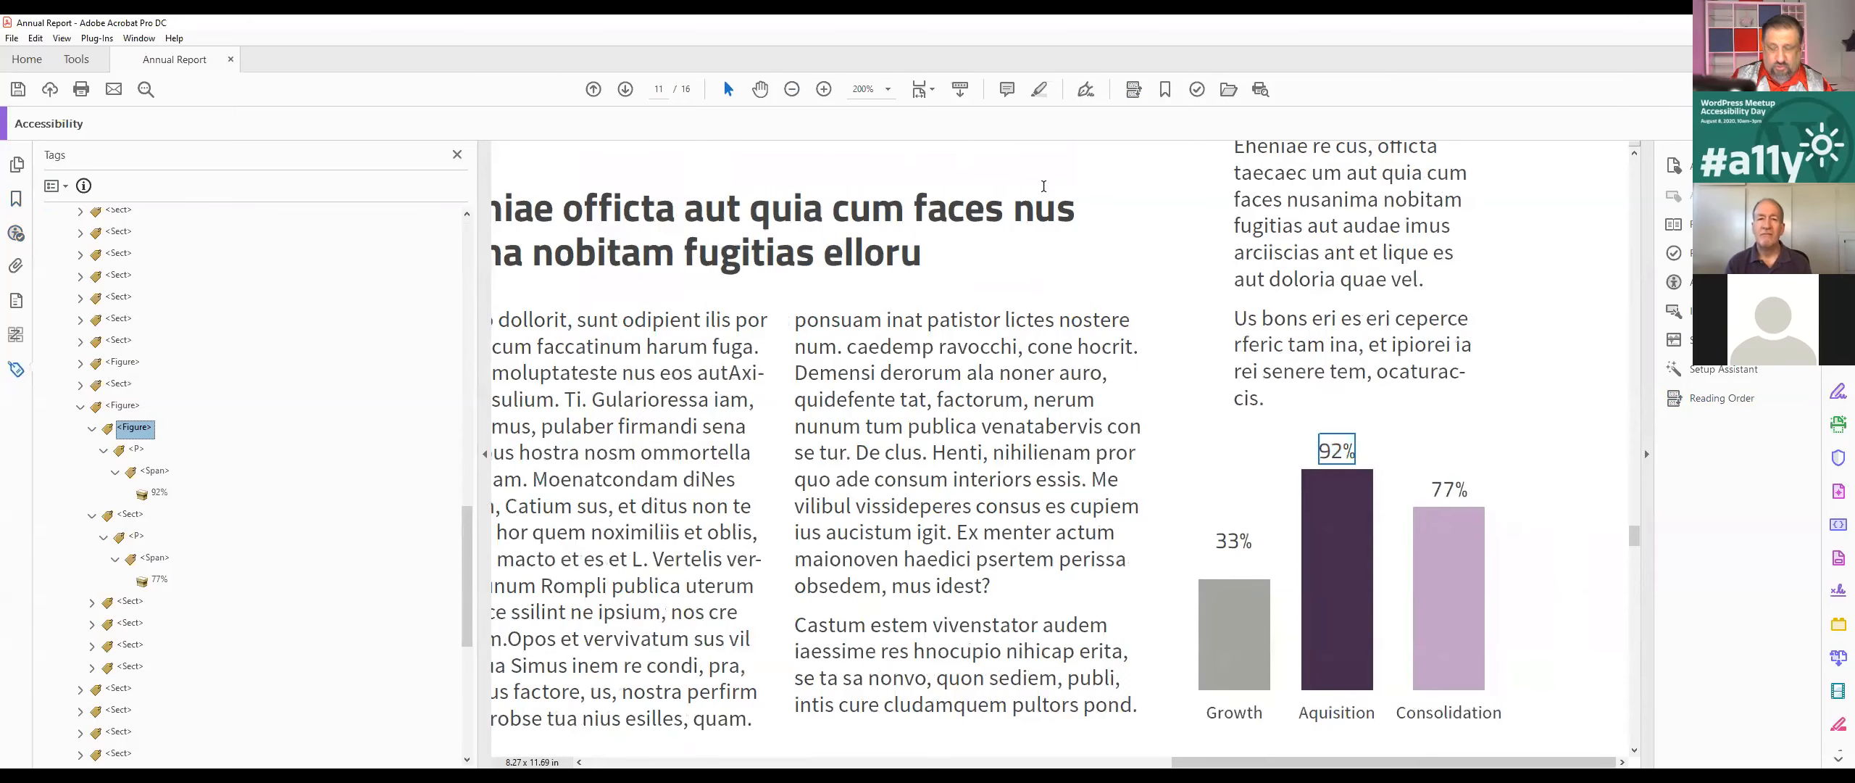
pyautogui.click(1721, 398)
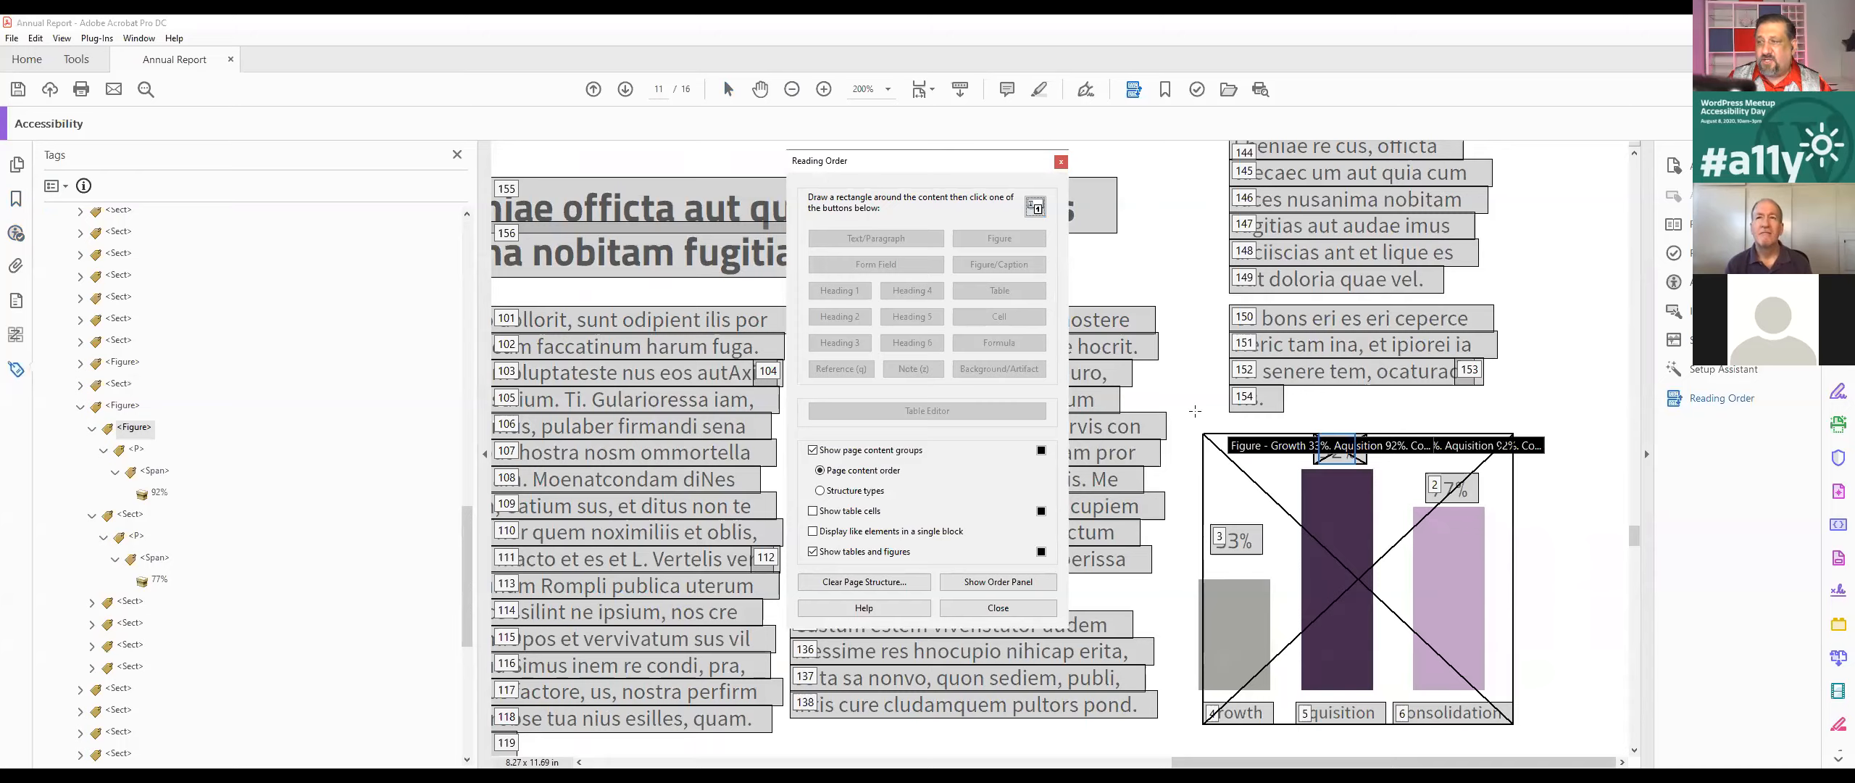
pyautogui.moveTo(1196, 414); pyautogui.dragTo(1604, 757)
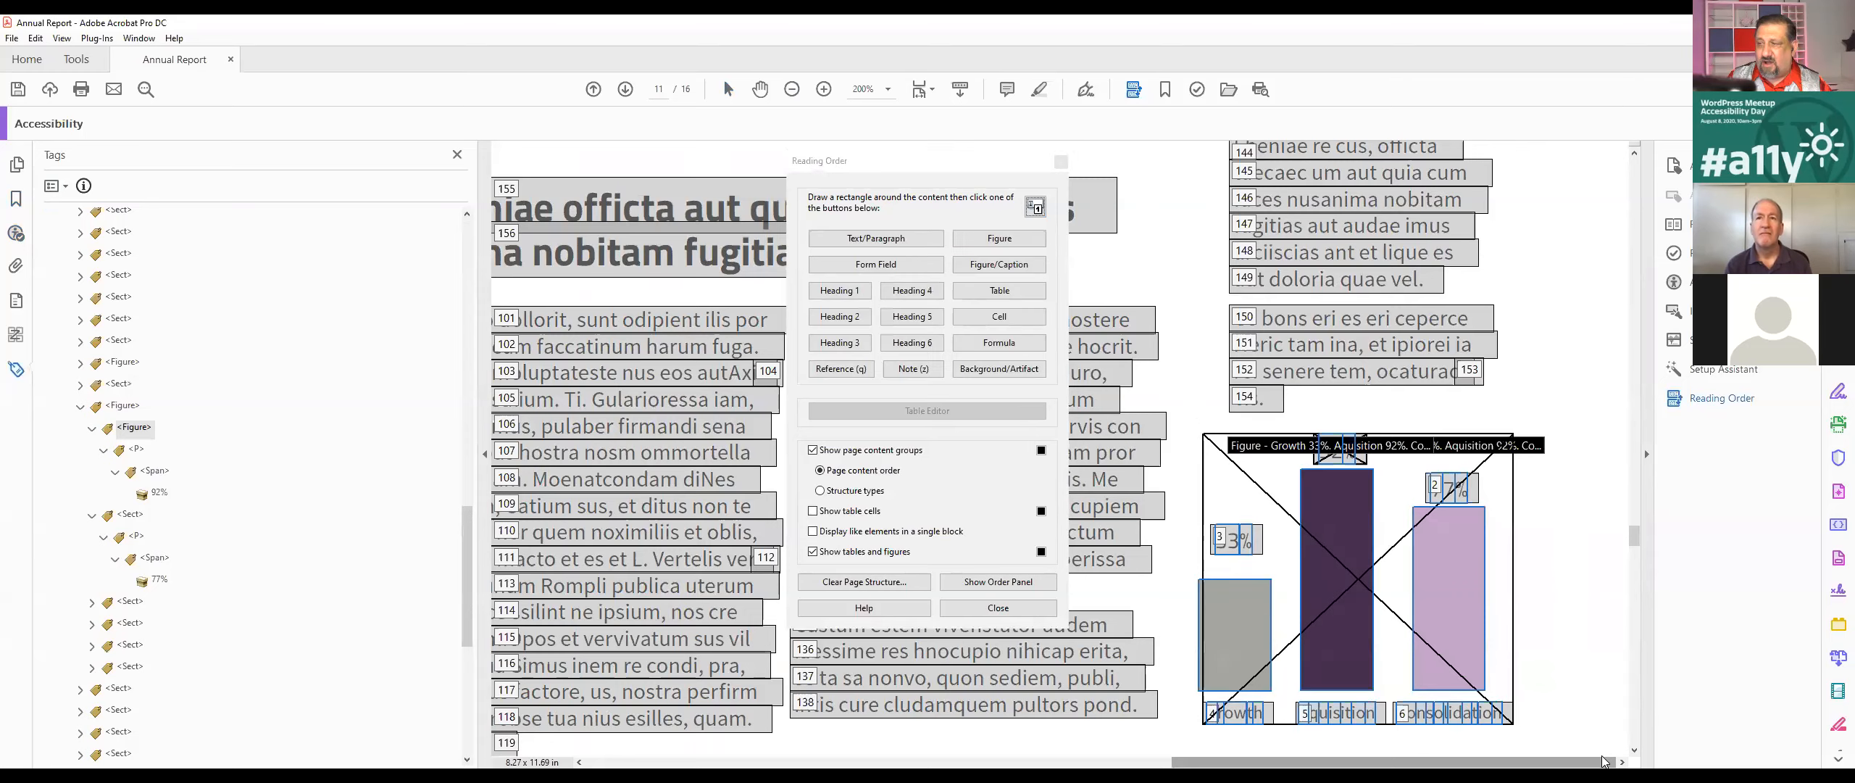
pyautogui.click(1000, 238)
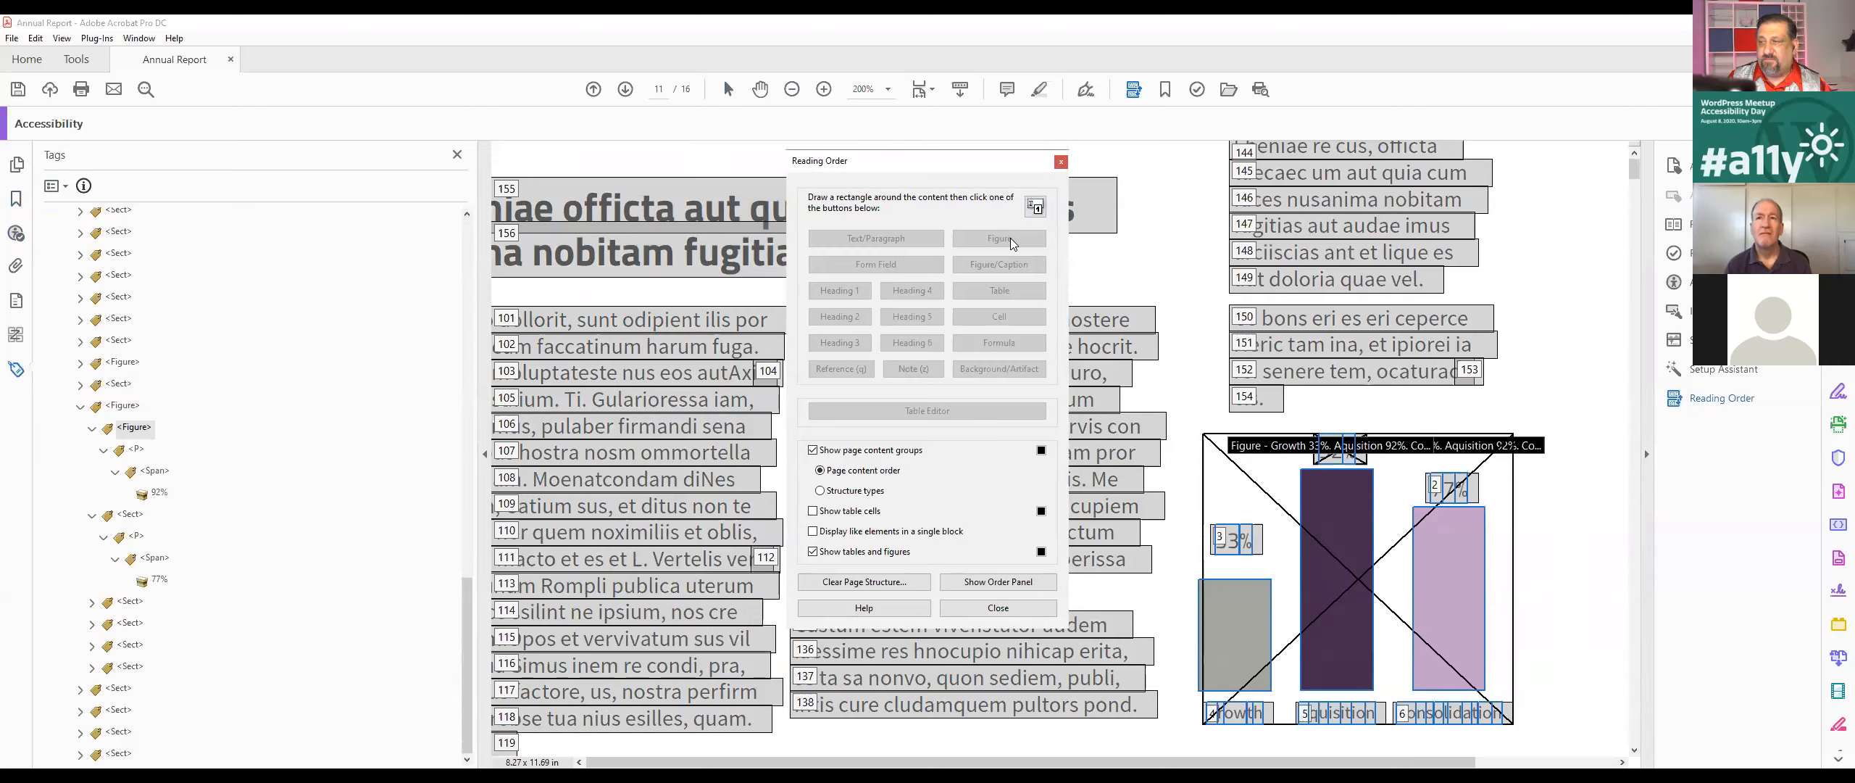
pyautogui.click(1060, 162)
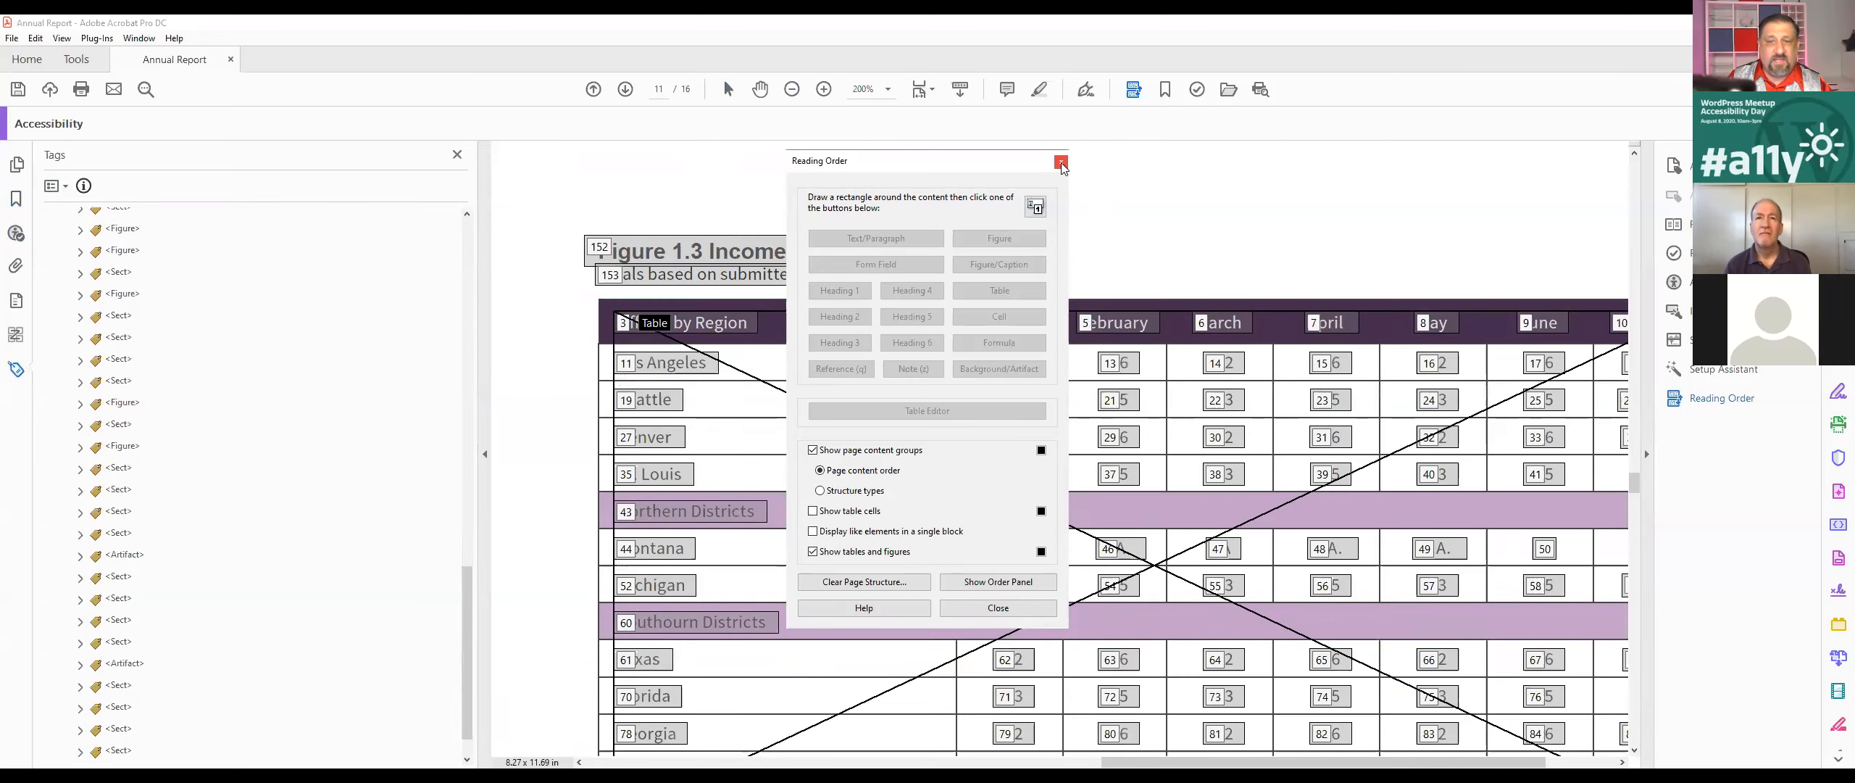
# Step: Return to the accessibility check results and show the nested alternate text element in the tag tree
pyautogui.click(134, 447)
pyautogui.click(16, 369)
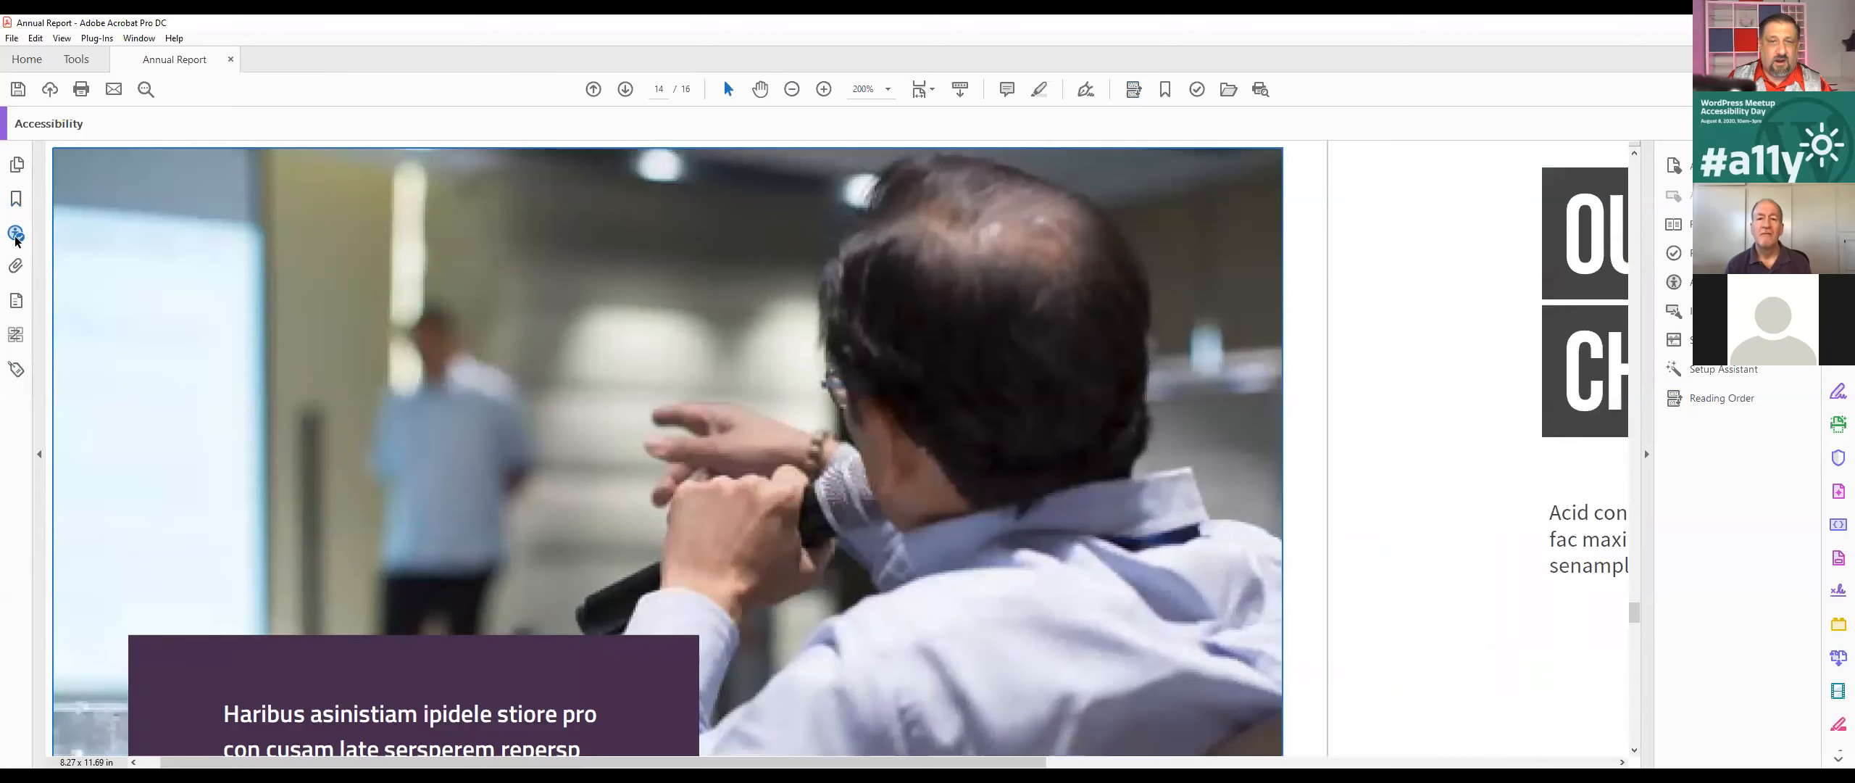
pyautogui.click(16, 238)
pyautogui.click(116, 615)
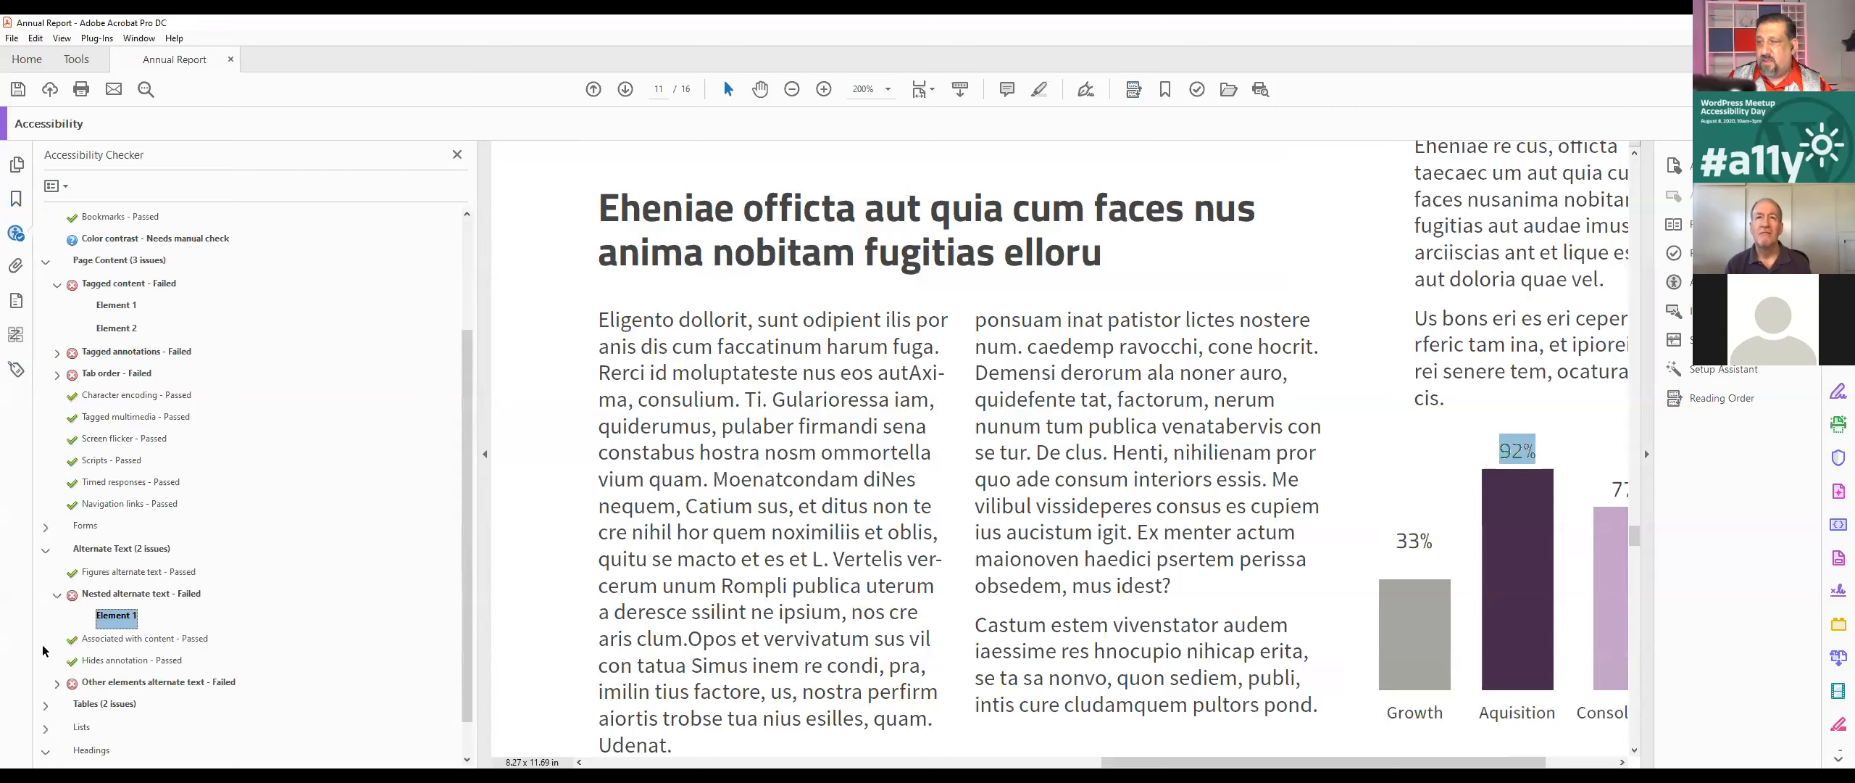
pyautogui.rightClick(124, 614)
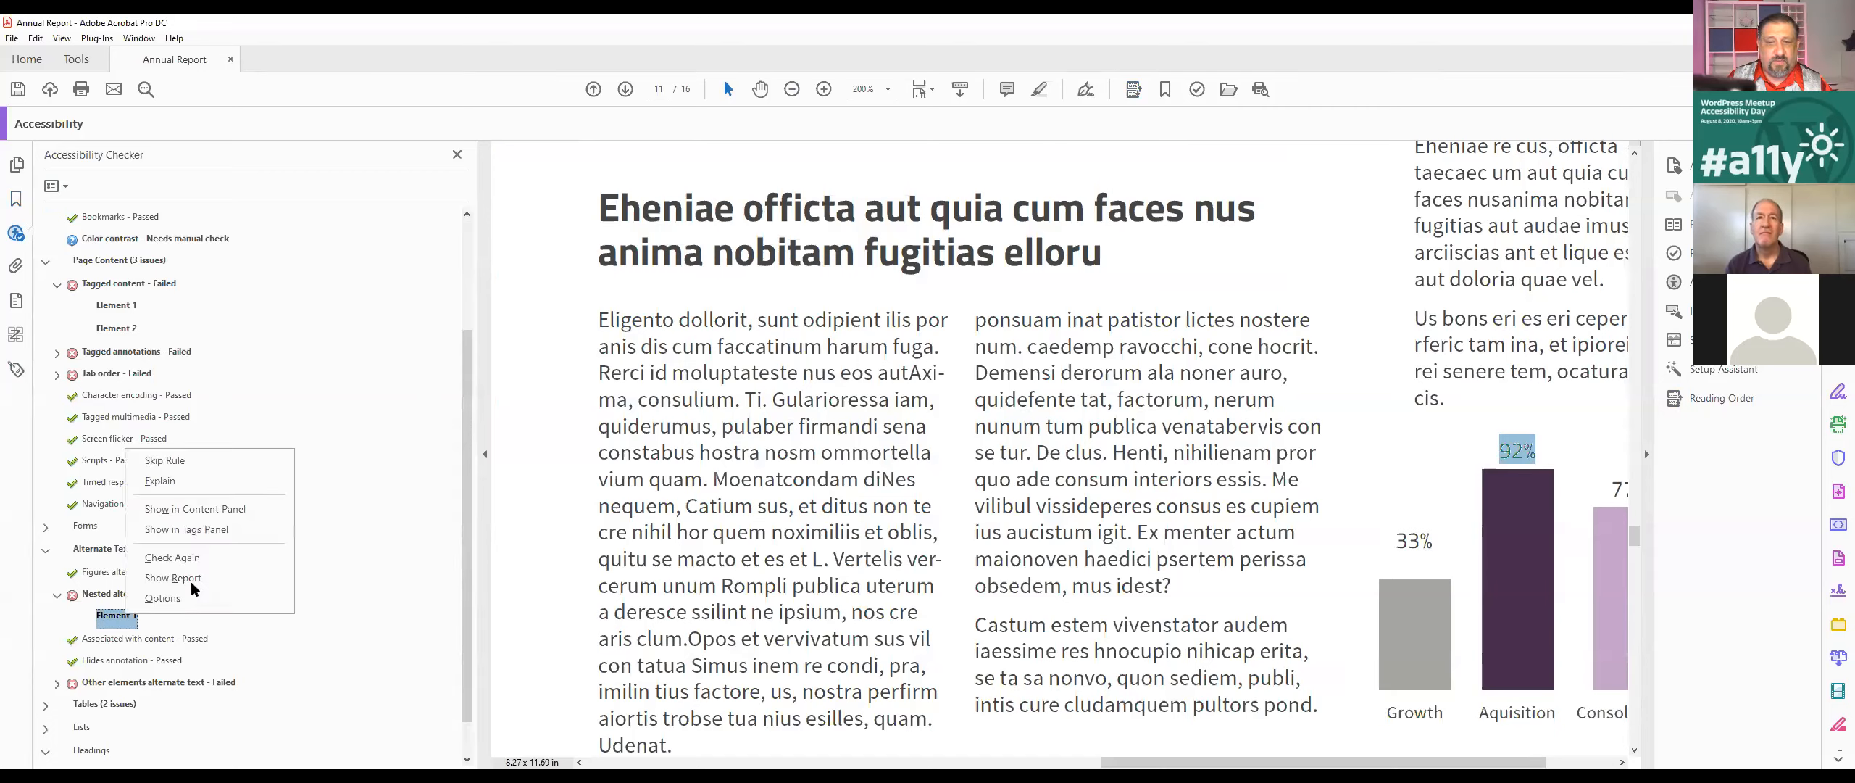
pyautogui.click(199, 533)
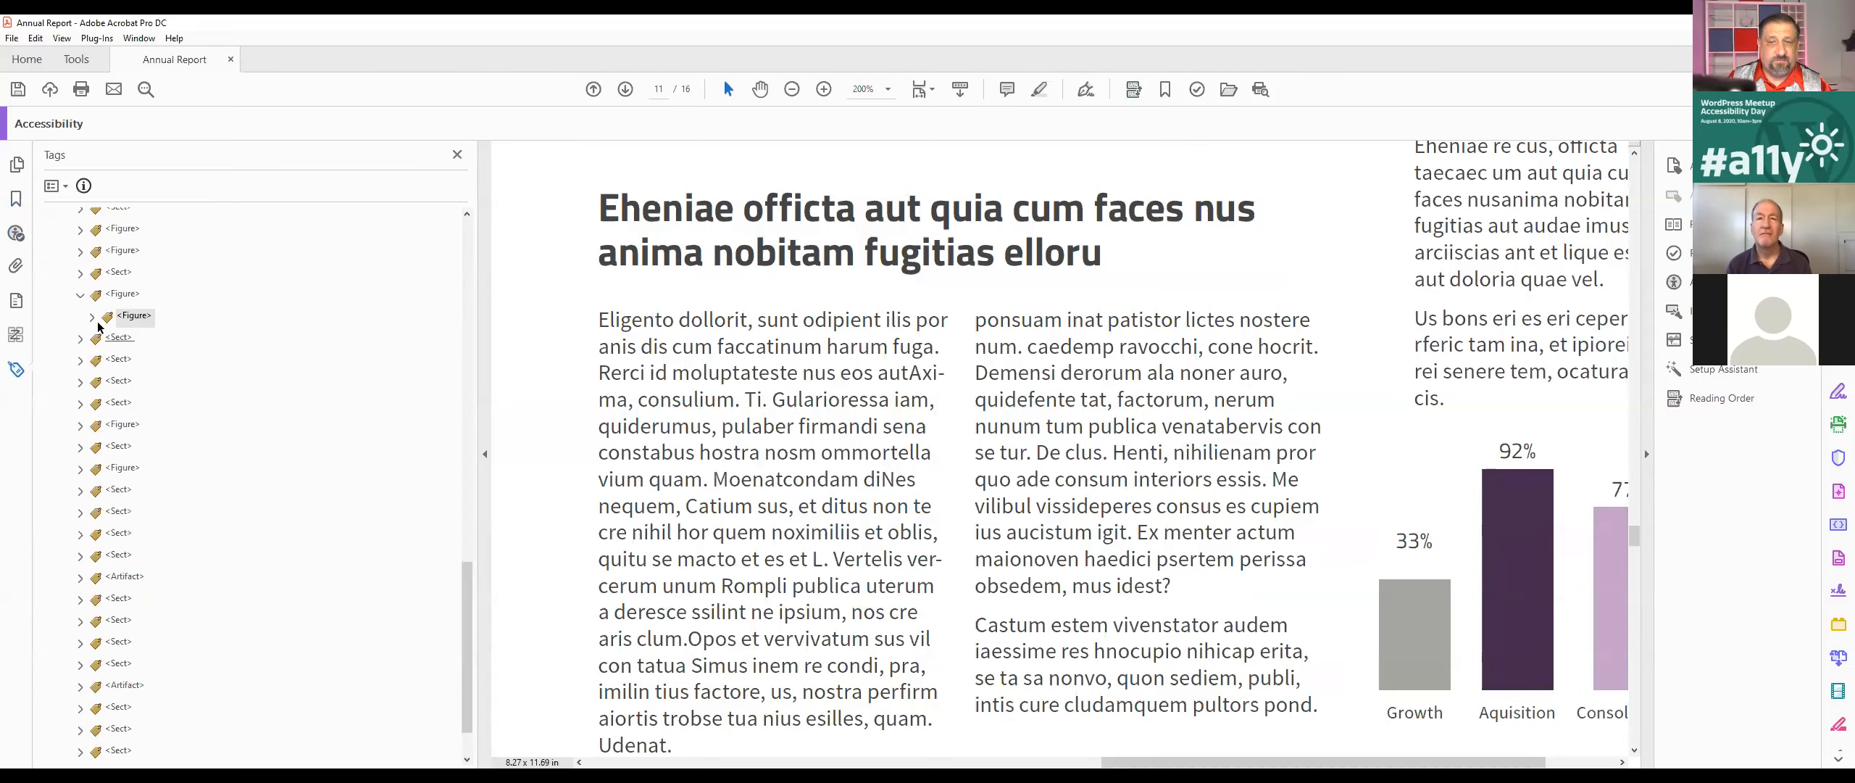
# Step: Examine the nested Figure, P and Span tags under the outer Figure tag and compare them with neighbouring tags
pyautogui.click(104, 339)
pyautogui.click(152, 361)
pyautogui.click(136, 340)
pyautogui.click(128, 319)
pyautogui.doubleClick(128, 297)
pyautogui.click(85, 303)
pyautogui.click(138, 319)
pyautogui.click(136, 340)
pyautogui.click(154, 359)
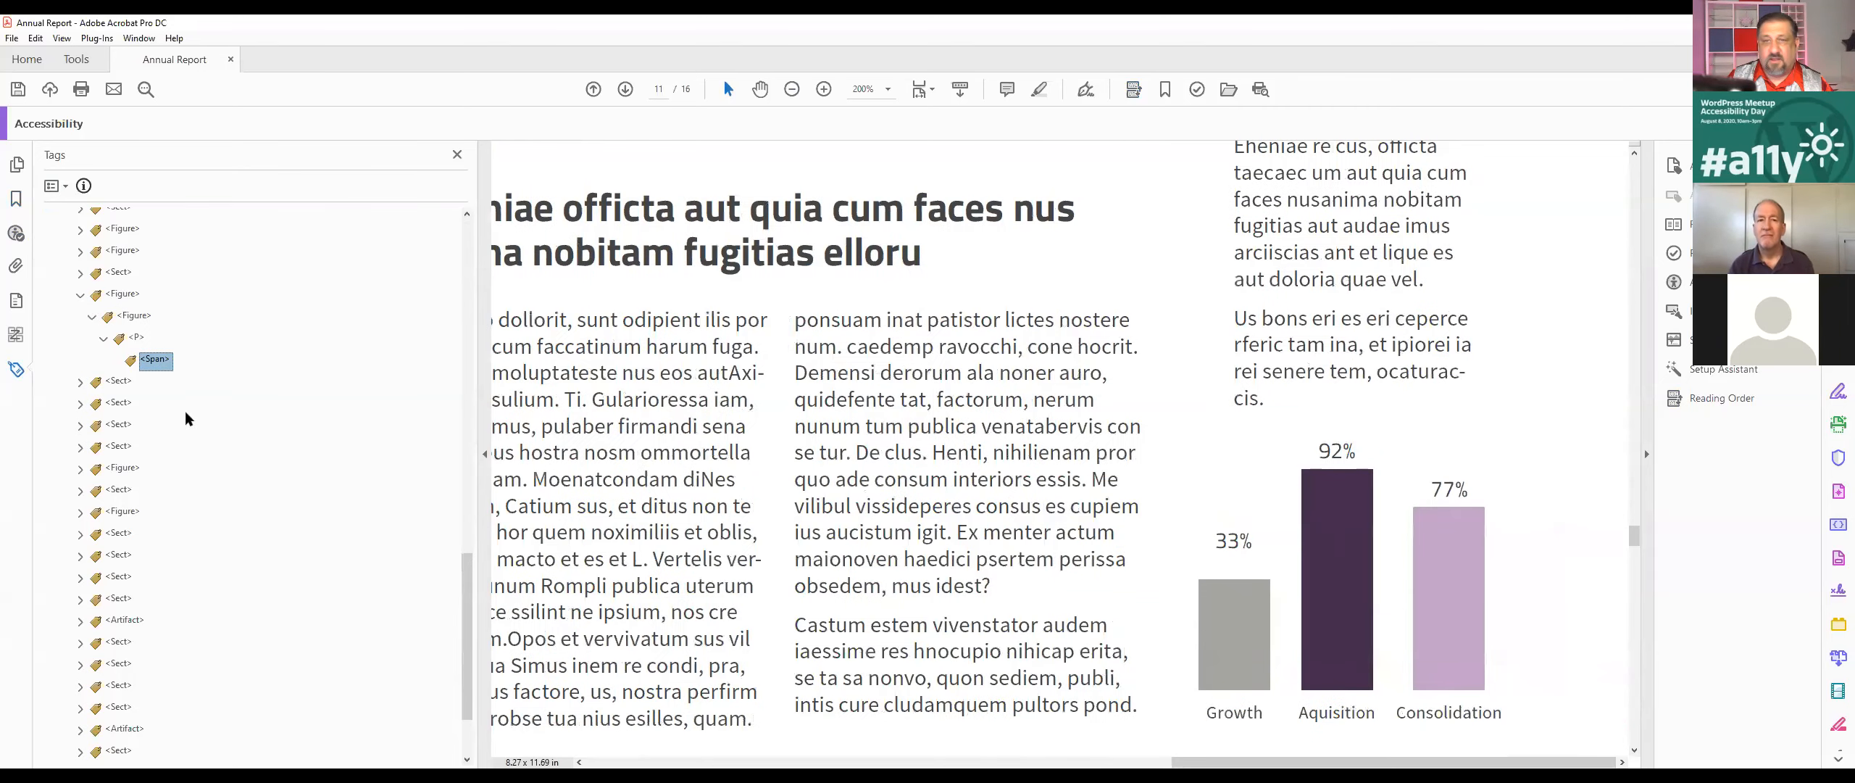
pyautogui.click(119, 381)
pyautogui.click(131, 293)
pyautogui.scroll(-2, 203, 377)
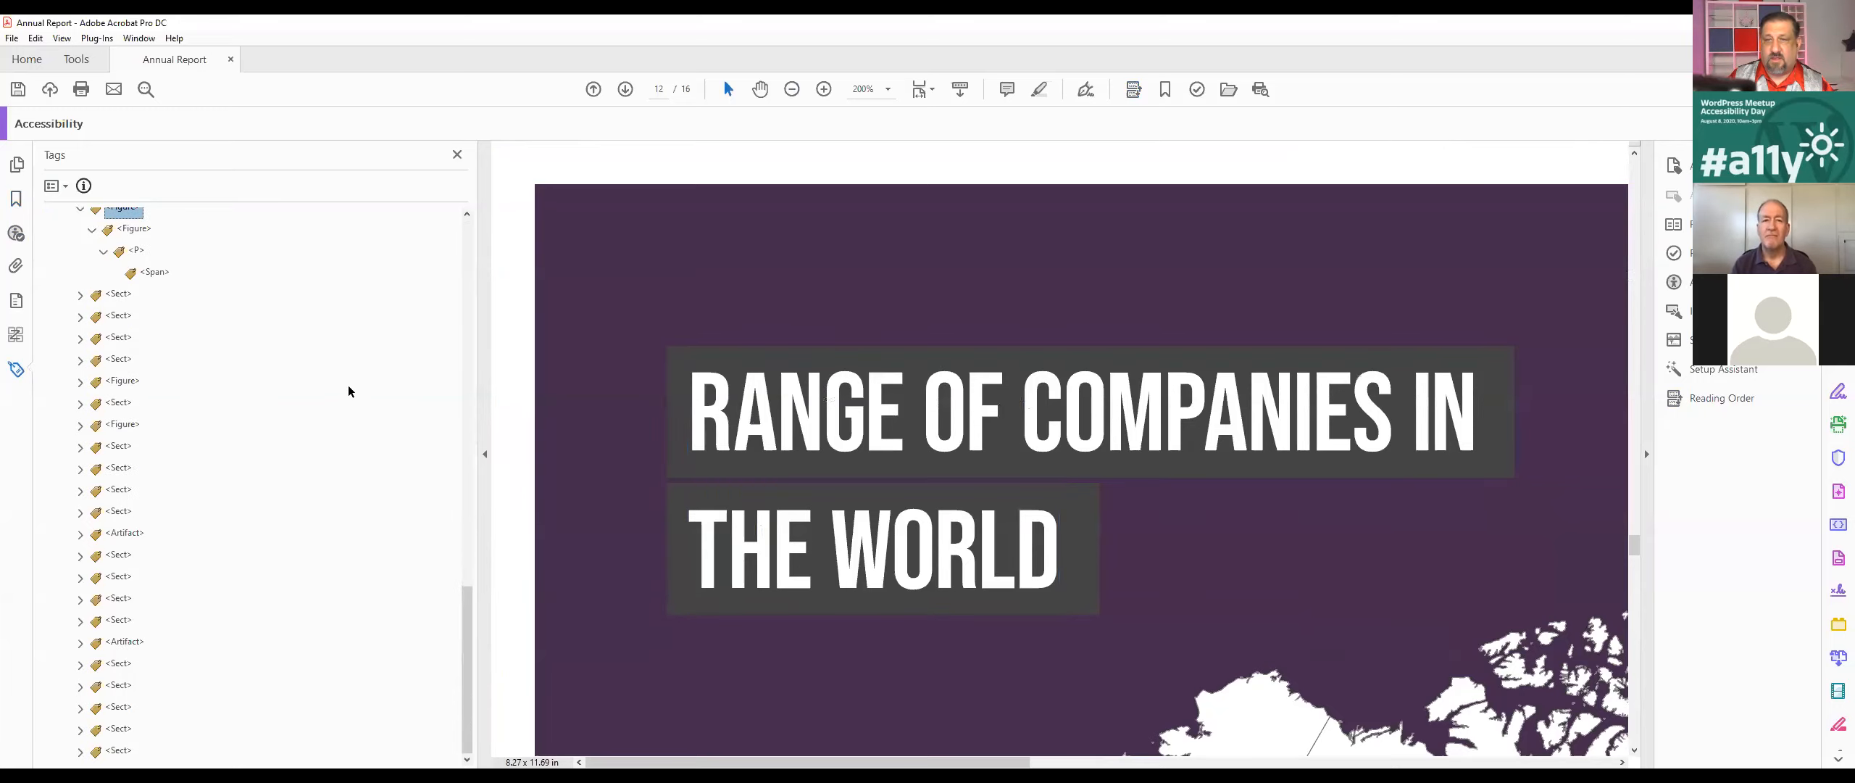
# Step: Go back to the accessibility check results and locate the nested alternate text element on page 11 again
pyautogui.click(15, 370)
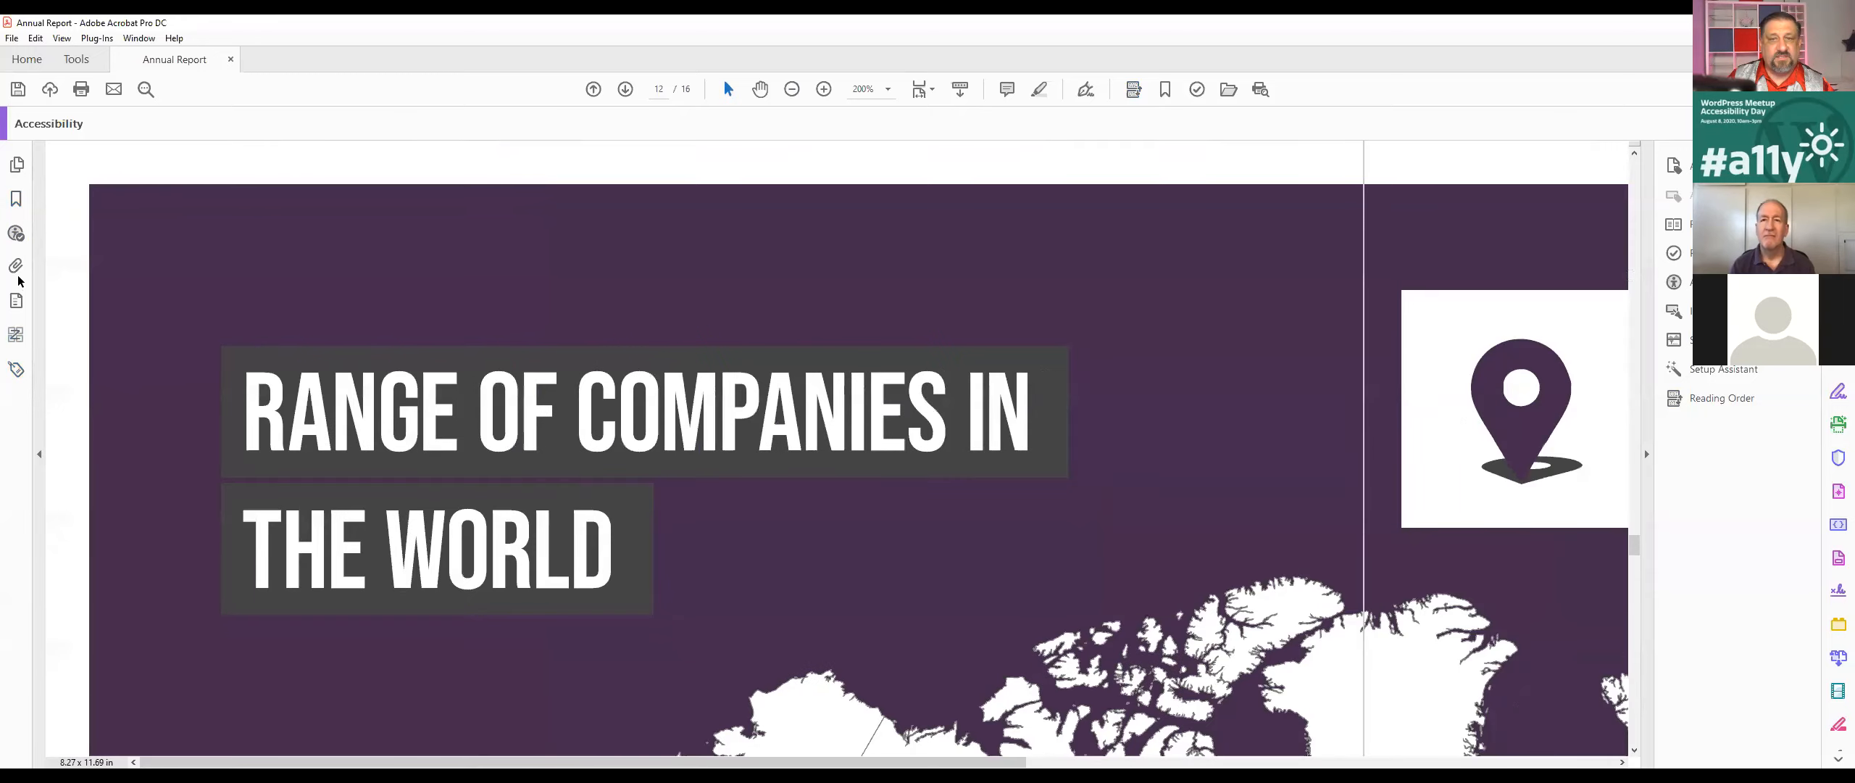
pyautogui.click(22, 237)
pyautogui.click(114, 616)
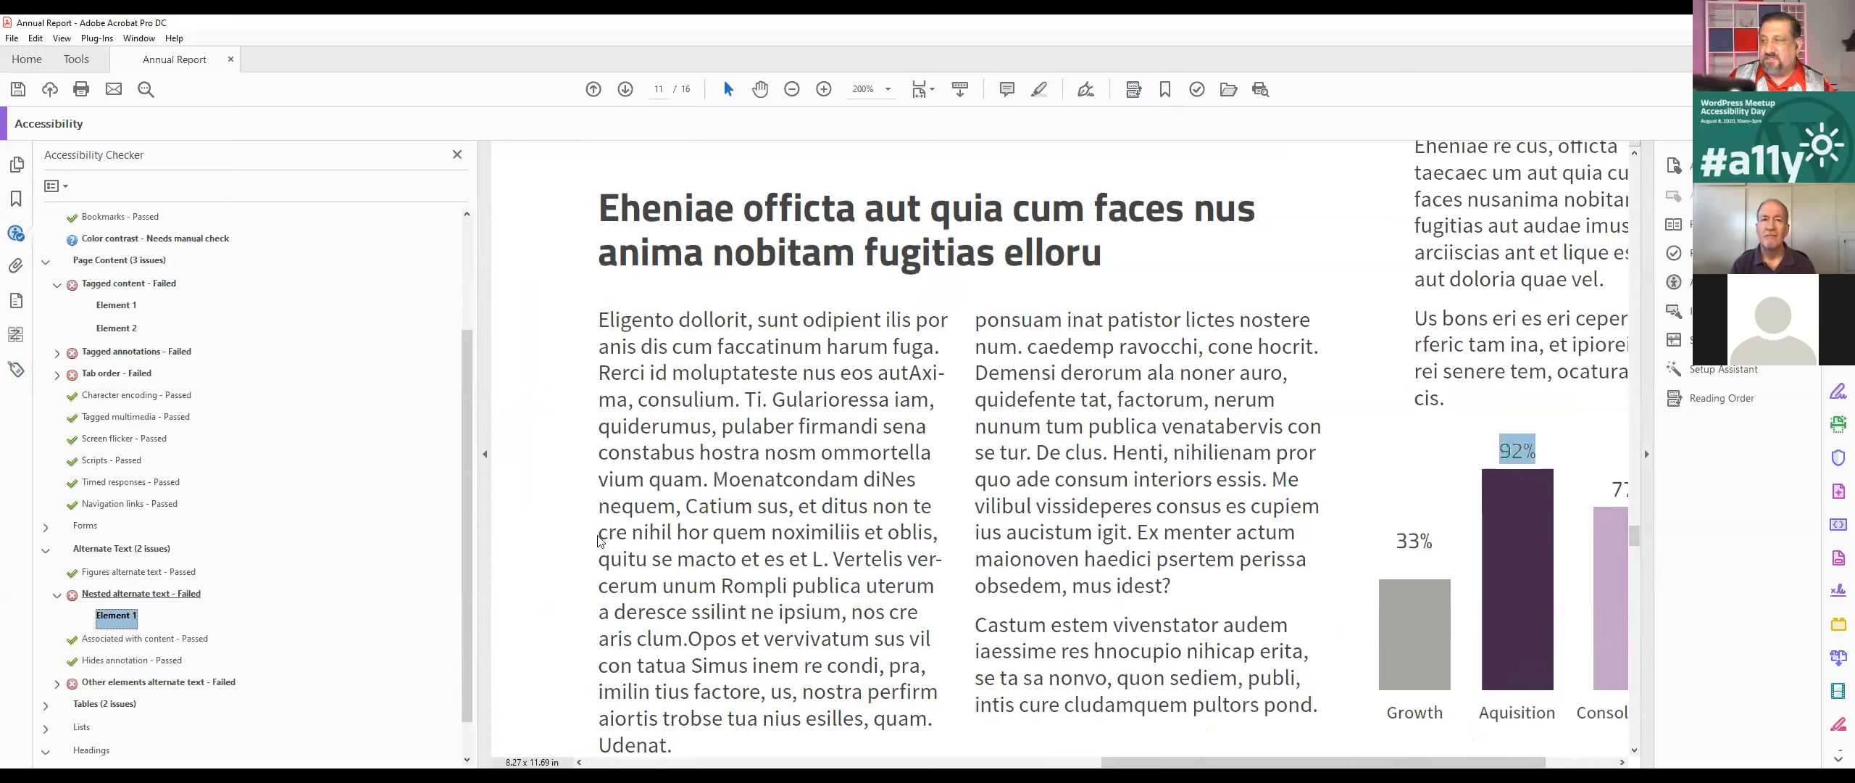
# Step: Find the tag of the chart's Growth label from a text selection and check the P tag inside the nested Figure
pyautogui.doubleClick(1398, 716)
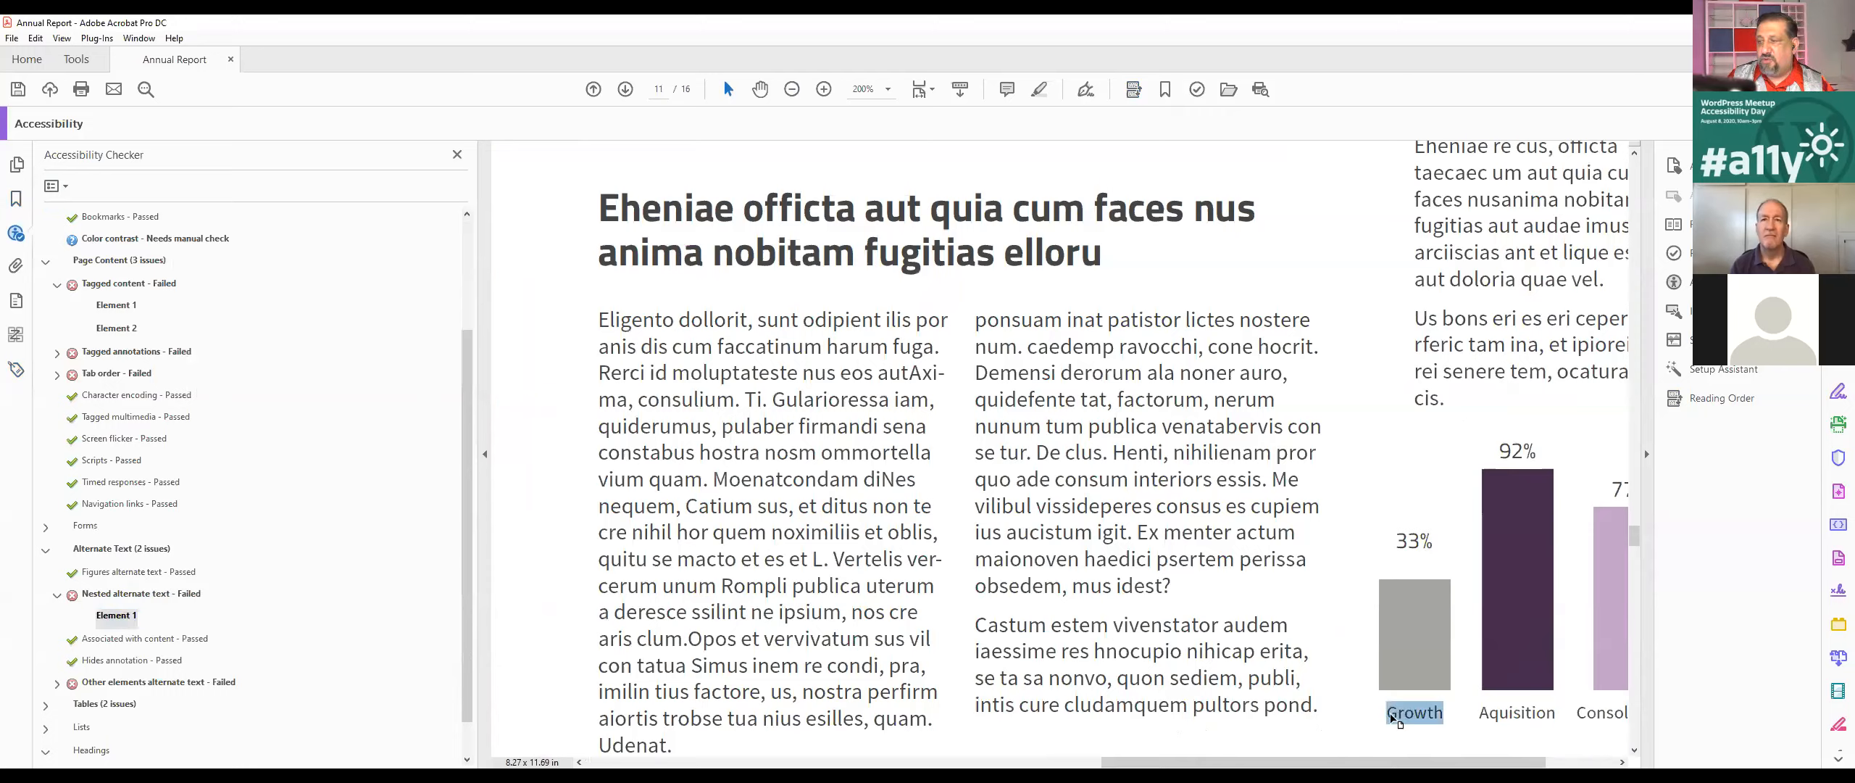
pyautogui.click(55, 185)
pyautogui.click(16, 369)
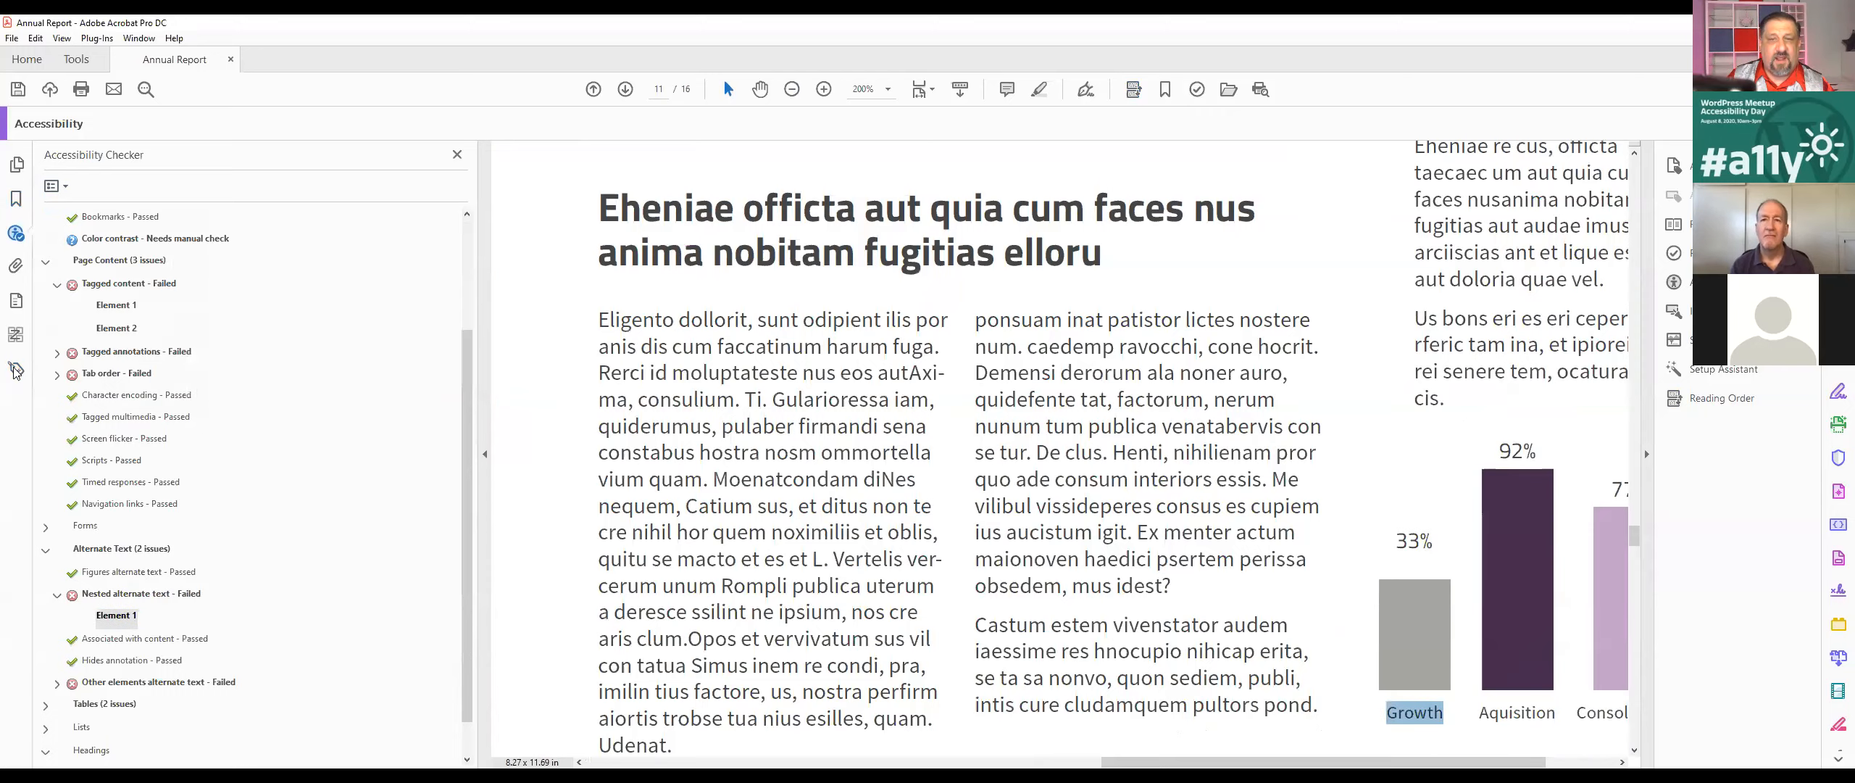
pyautogui.click(16, 370)
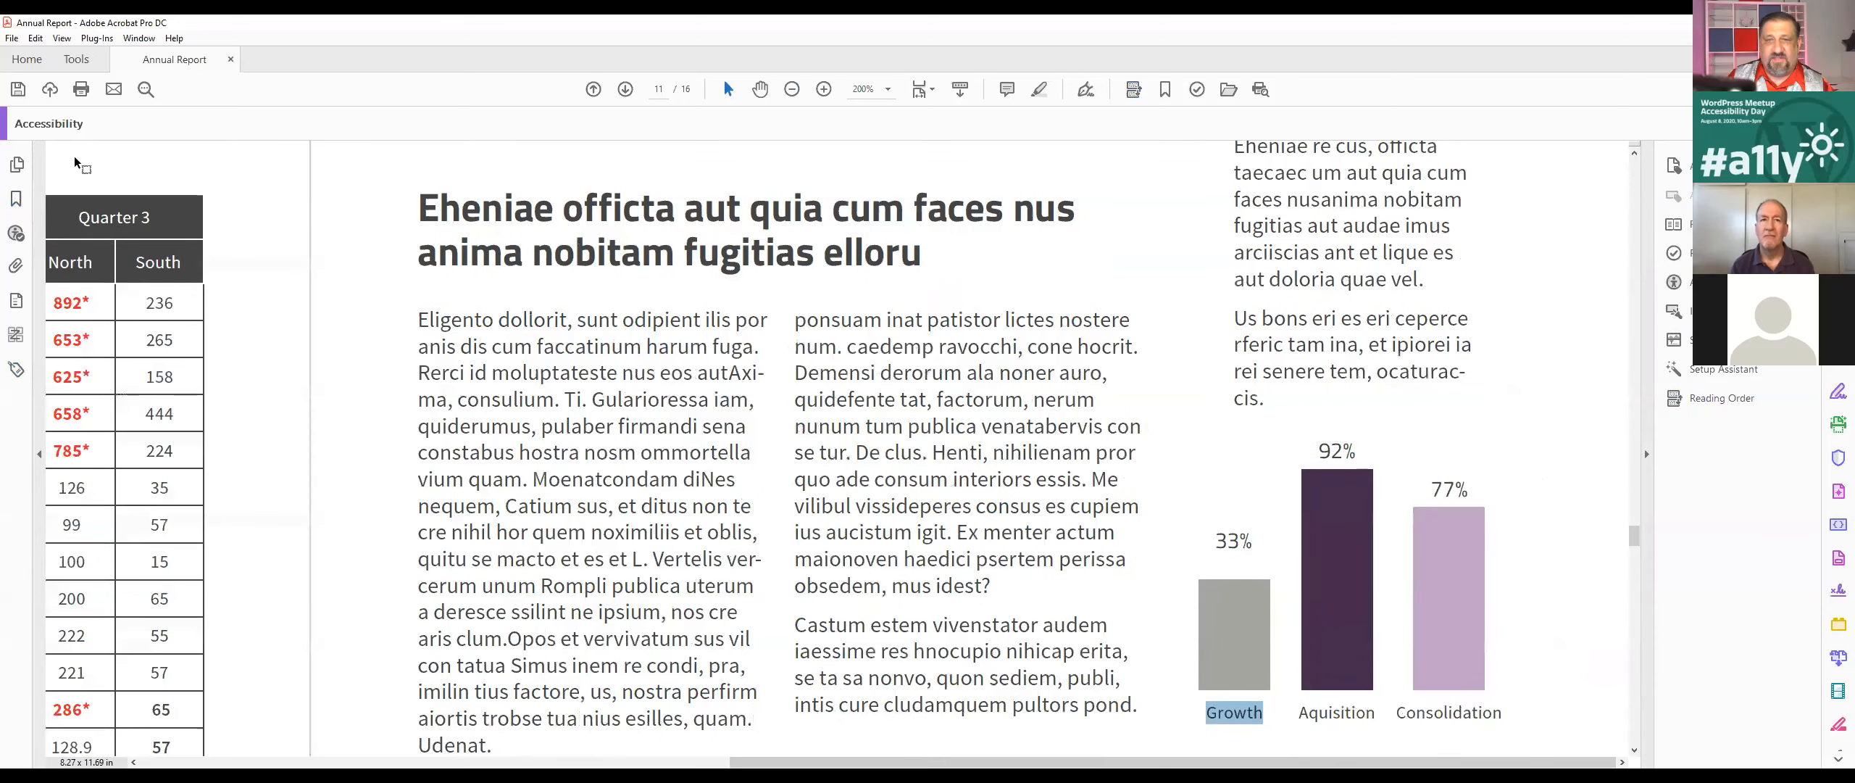
pyautogui.click(16, 369)
pyautogui.click(54, 186)
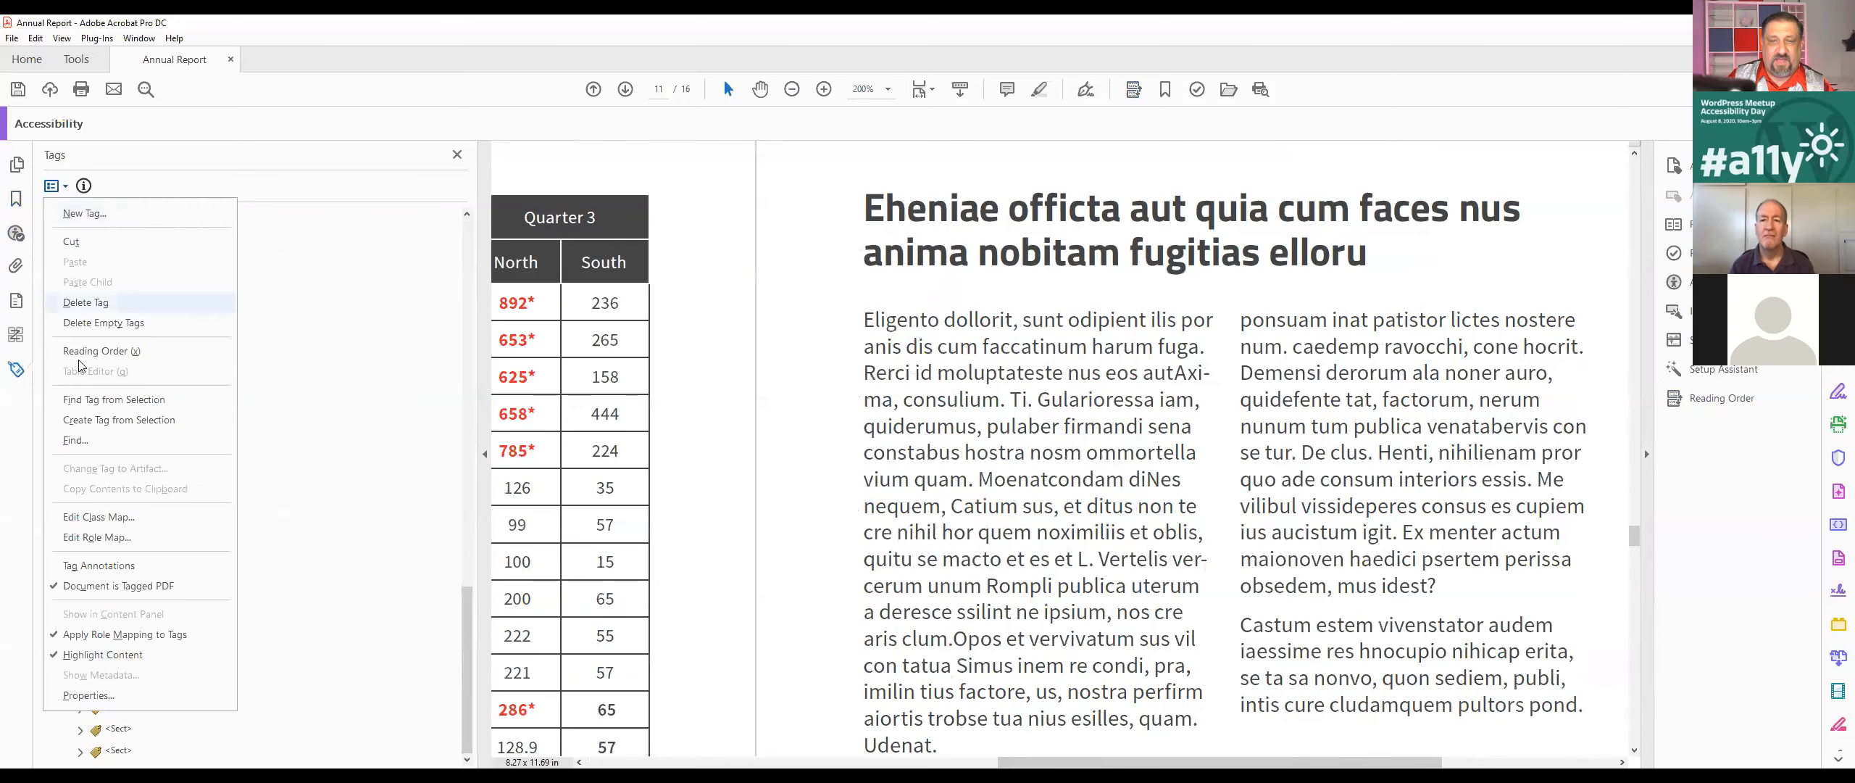
pyautogui.click(118, 405)
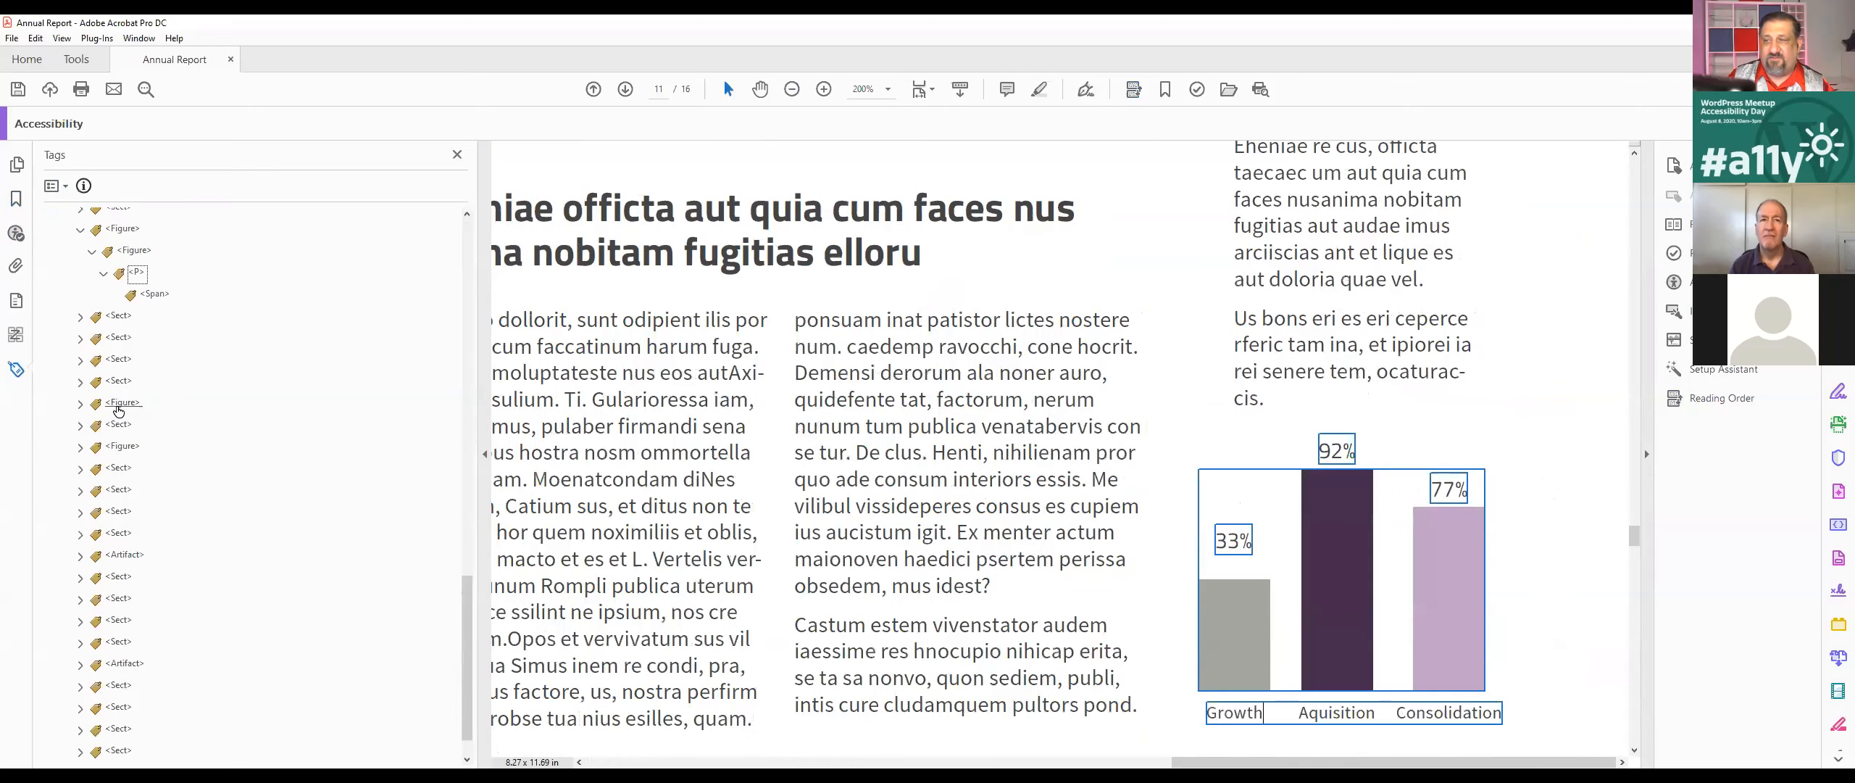
pyautogui.scroll(-1, 147, 299)
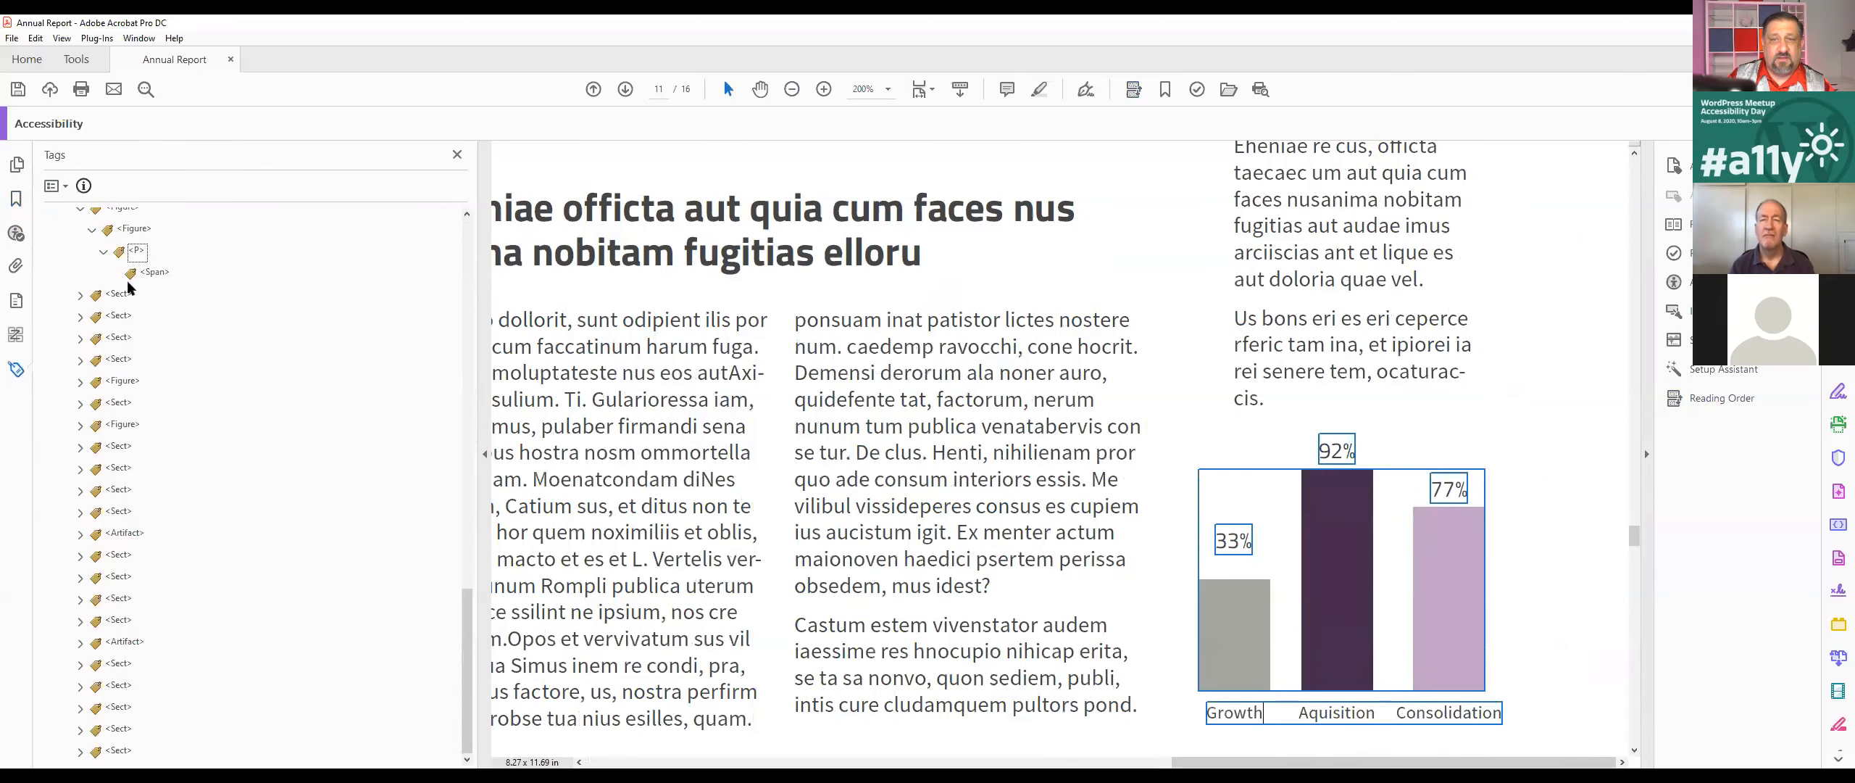
pyautogui.click(135, 254)
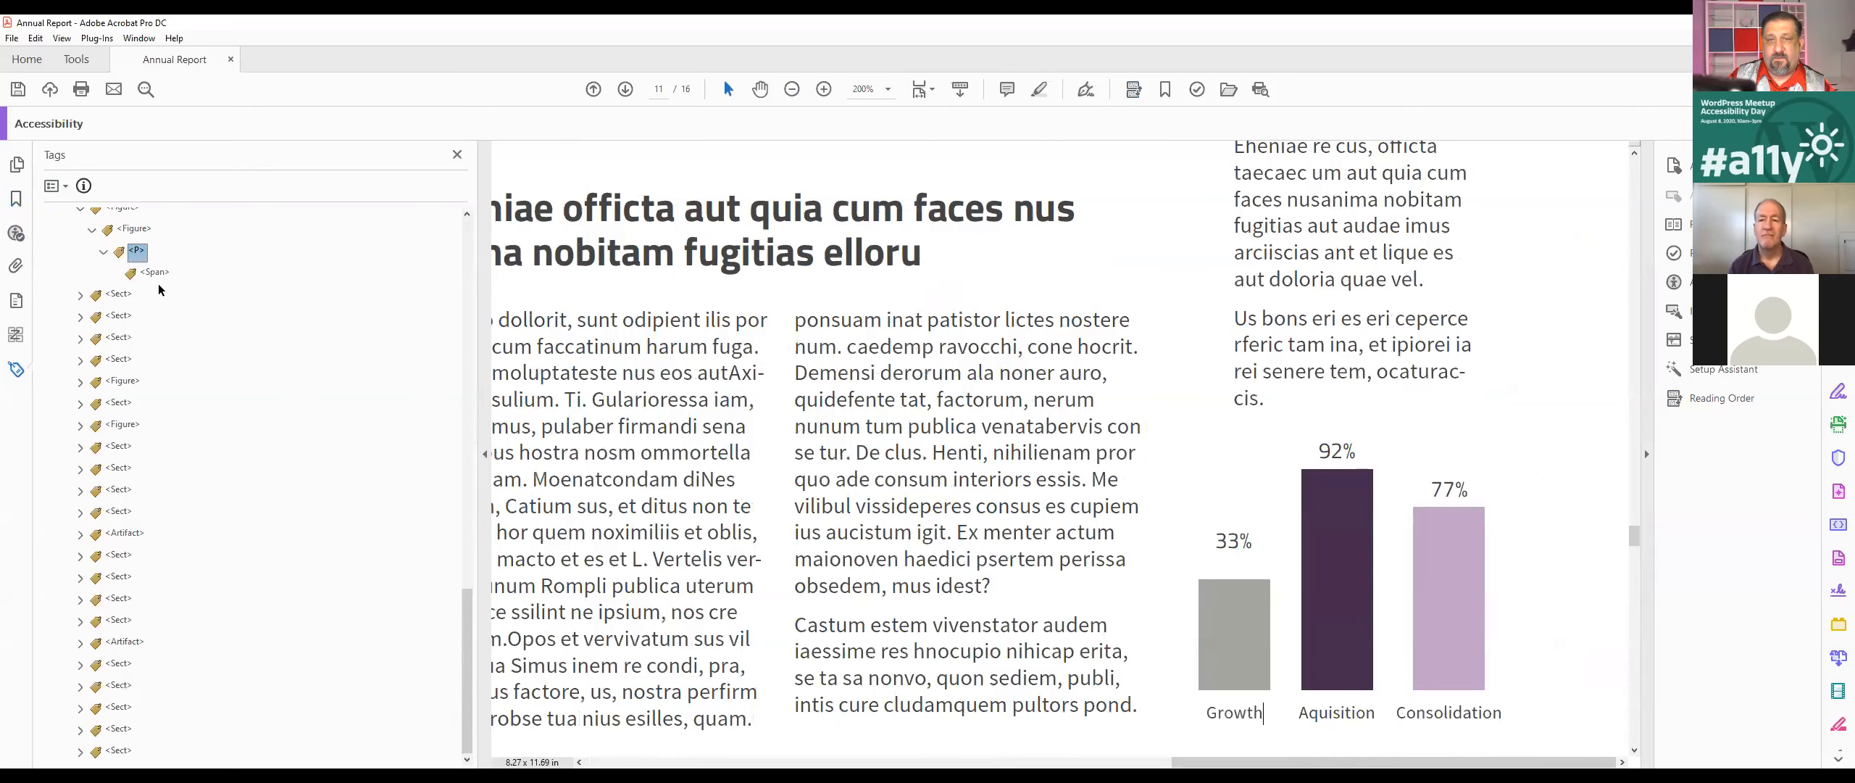
# Step: View the reading order of page 11 and list the page's containers in the content tree
pyautogui.click(16, 334)
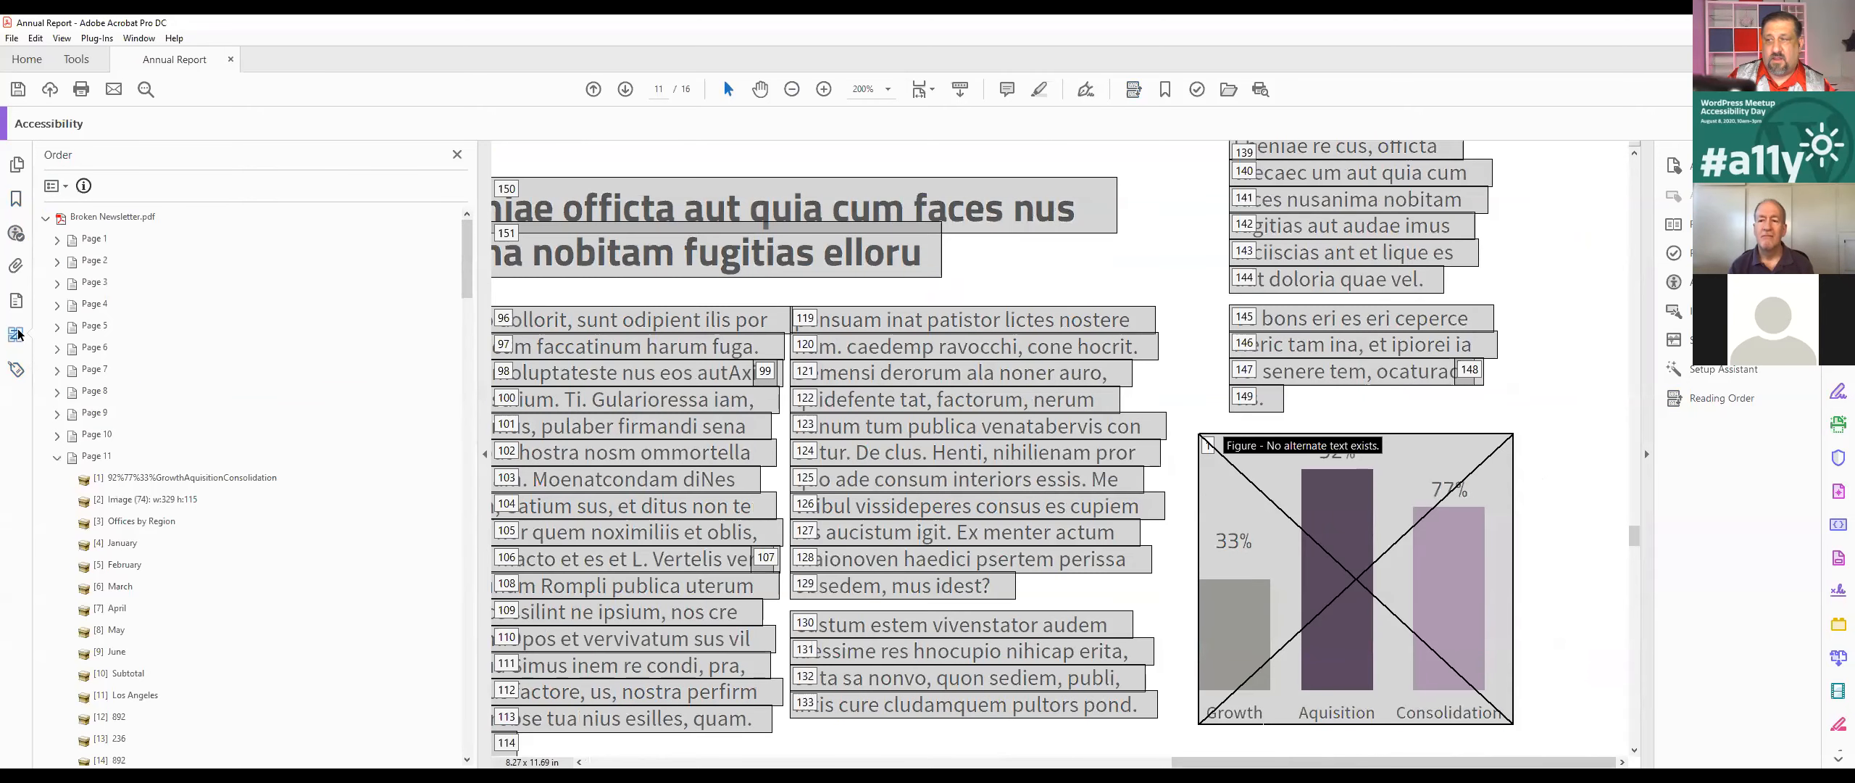
pyautogui.click(15, 305)
pyautogui.click(46, 217)
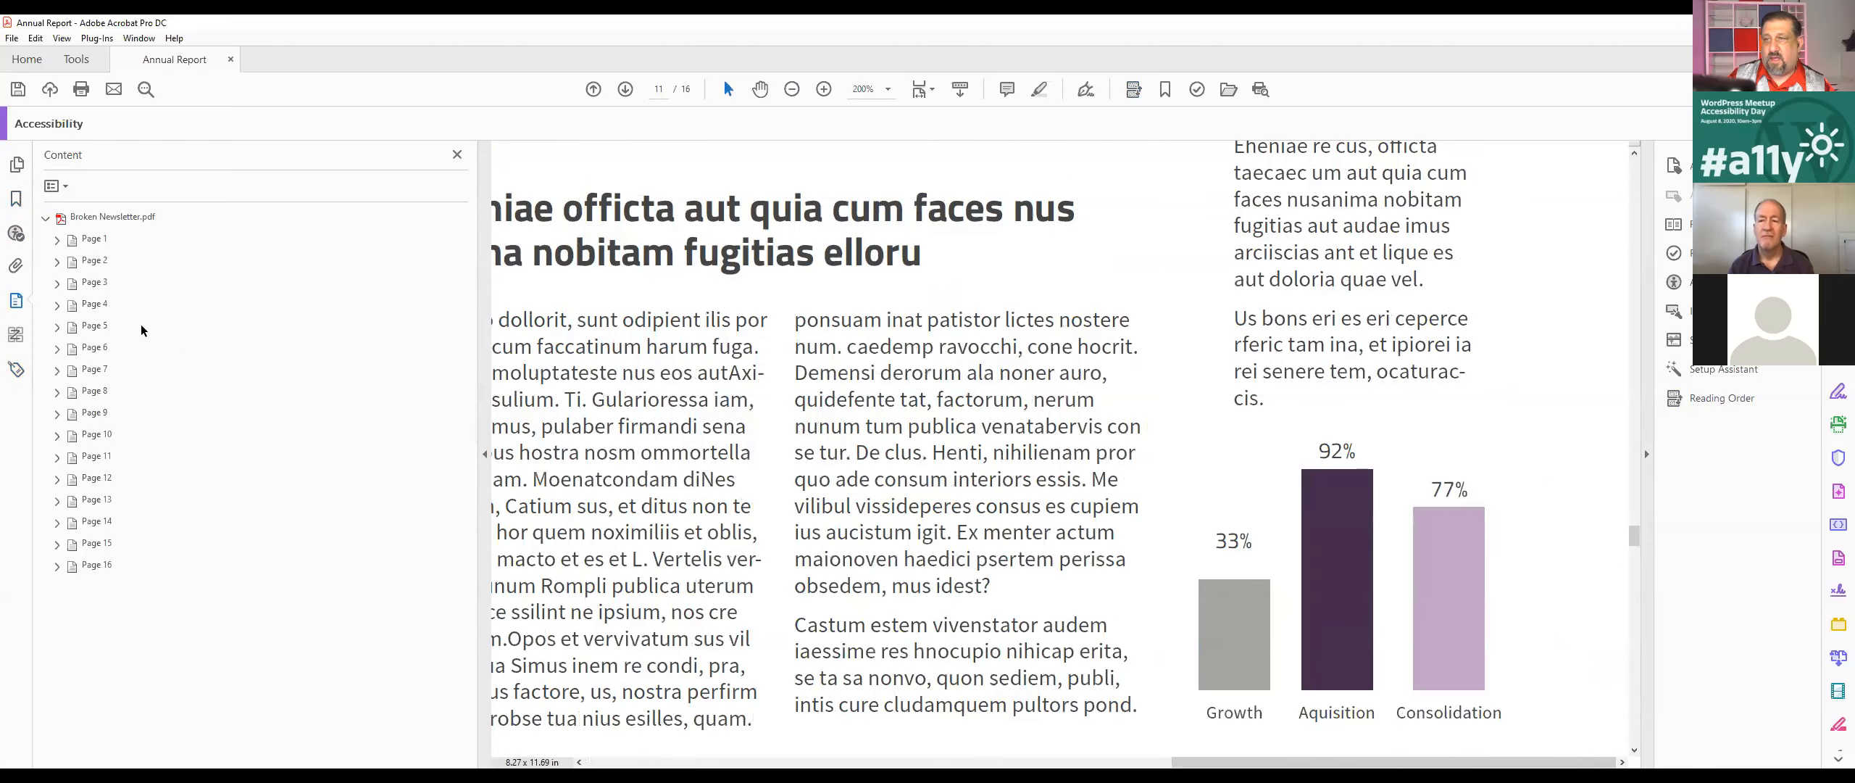
pyautogui.click(85, 457)
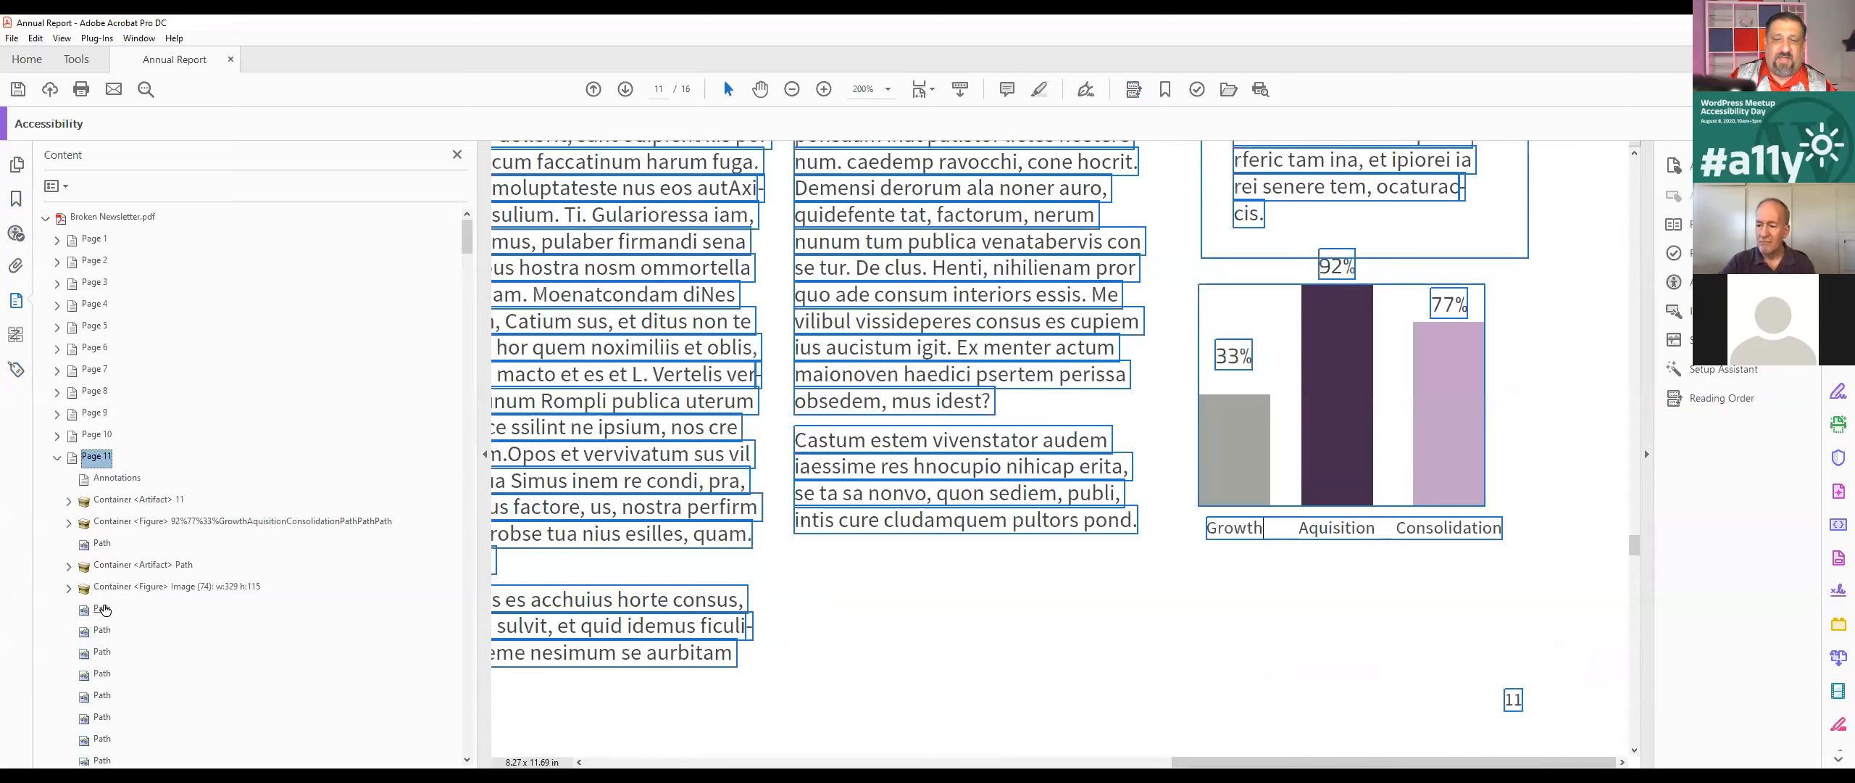
# Step: Examine the Figure, Artifact, Path and Span entries of page 11 in the content tree for parts of the bar chart
pyautogui.click(129, 589)
pyautogui.click(187, 569)
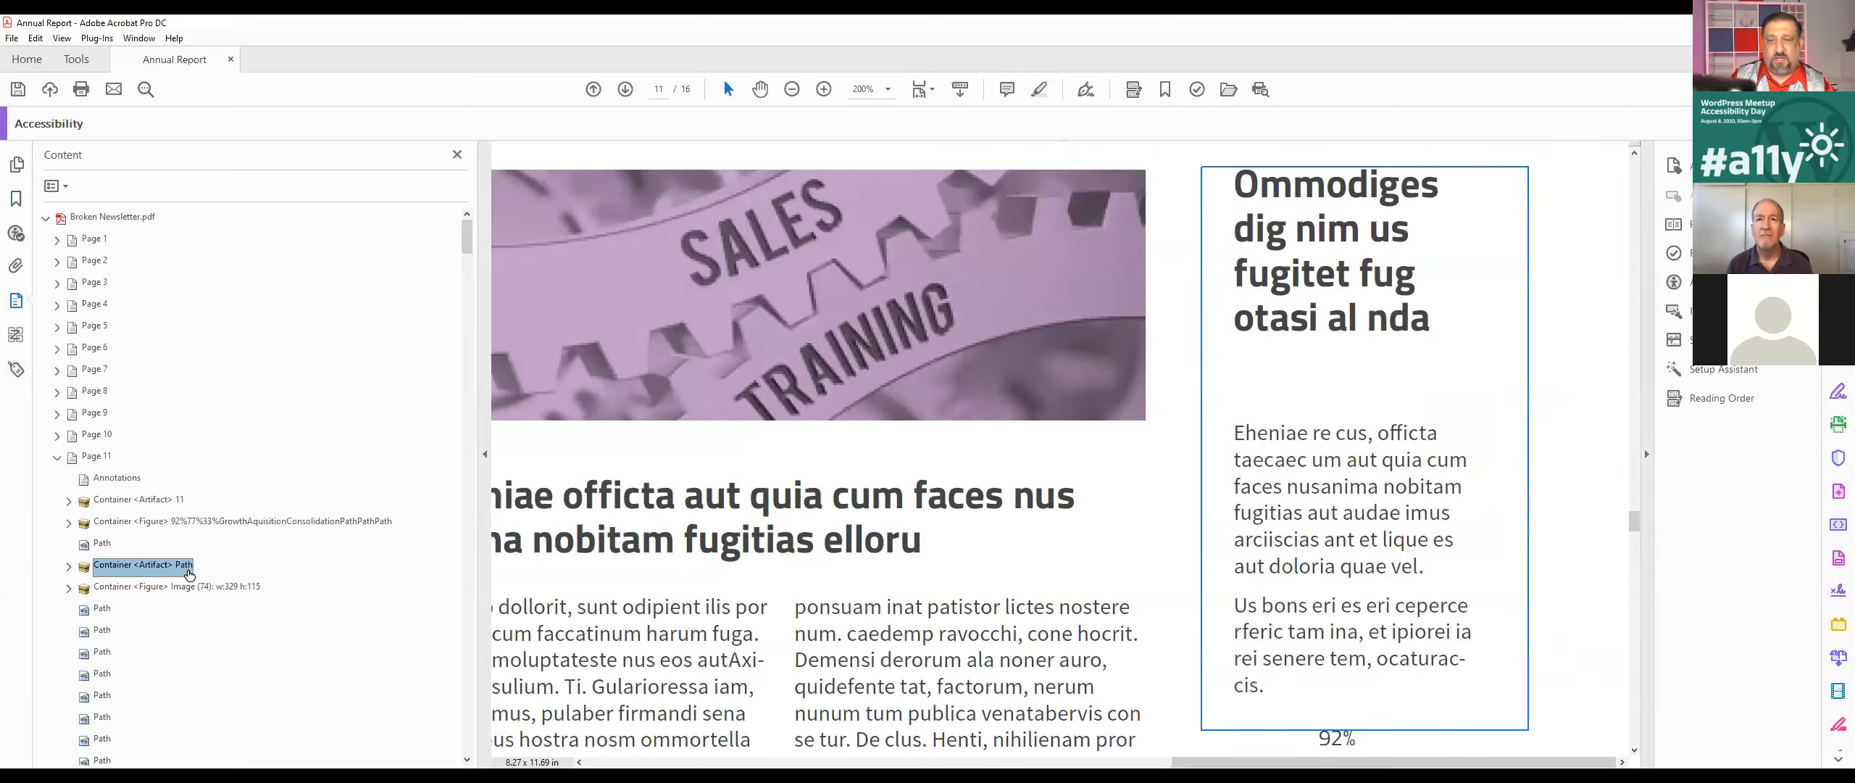
pyautogui.press('Down')
pyautogui.press('Down')
pyautogui.press('Down')
pyautogui.press('Down')
pyautogui.press('Down')
pyautogui.press('Down')
pyautogui.press('Down')
pyautogui.press('Down')
pyautogui.press('Down')
pyautogui.press('Down')
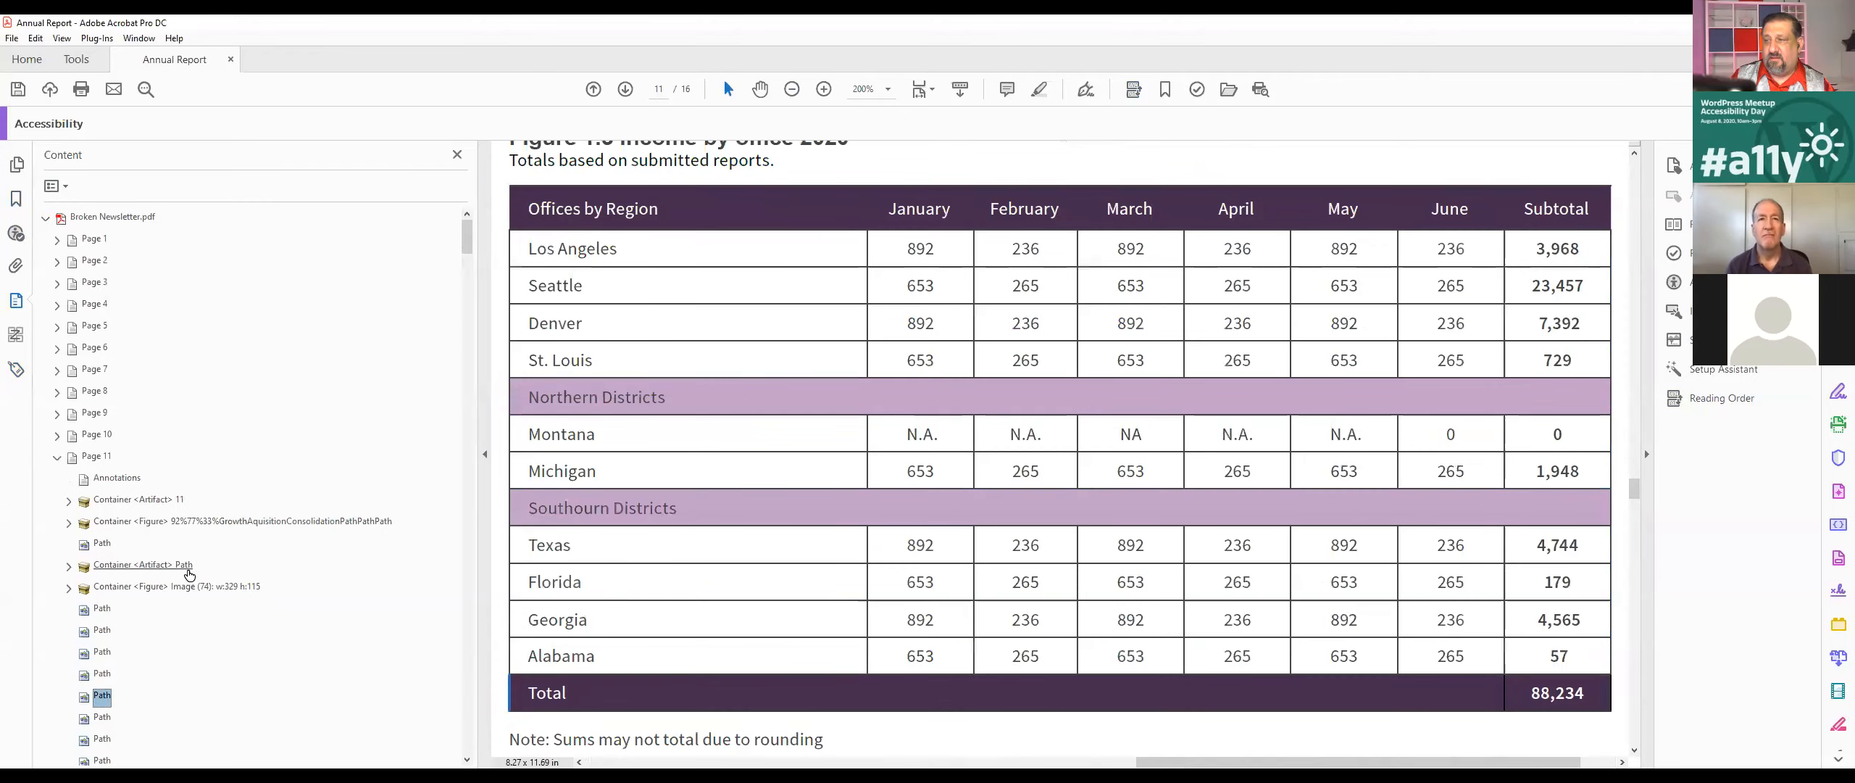
pyautogui.press('Down')
pyautogui.press('Down')
pyautogui.press('Down')
pyautogui.press('Down')
pyautogui.press('Down')
pyautogui.scroll(-10, 218, 528)
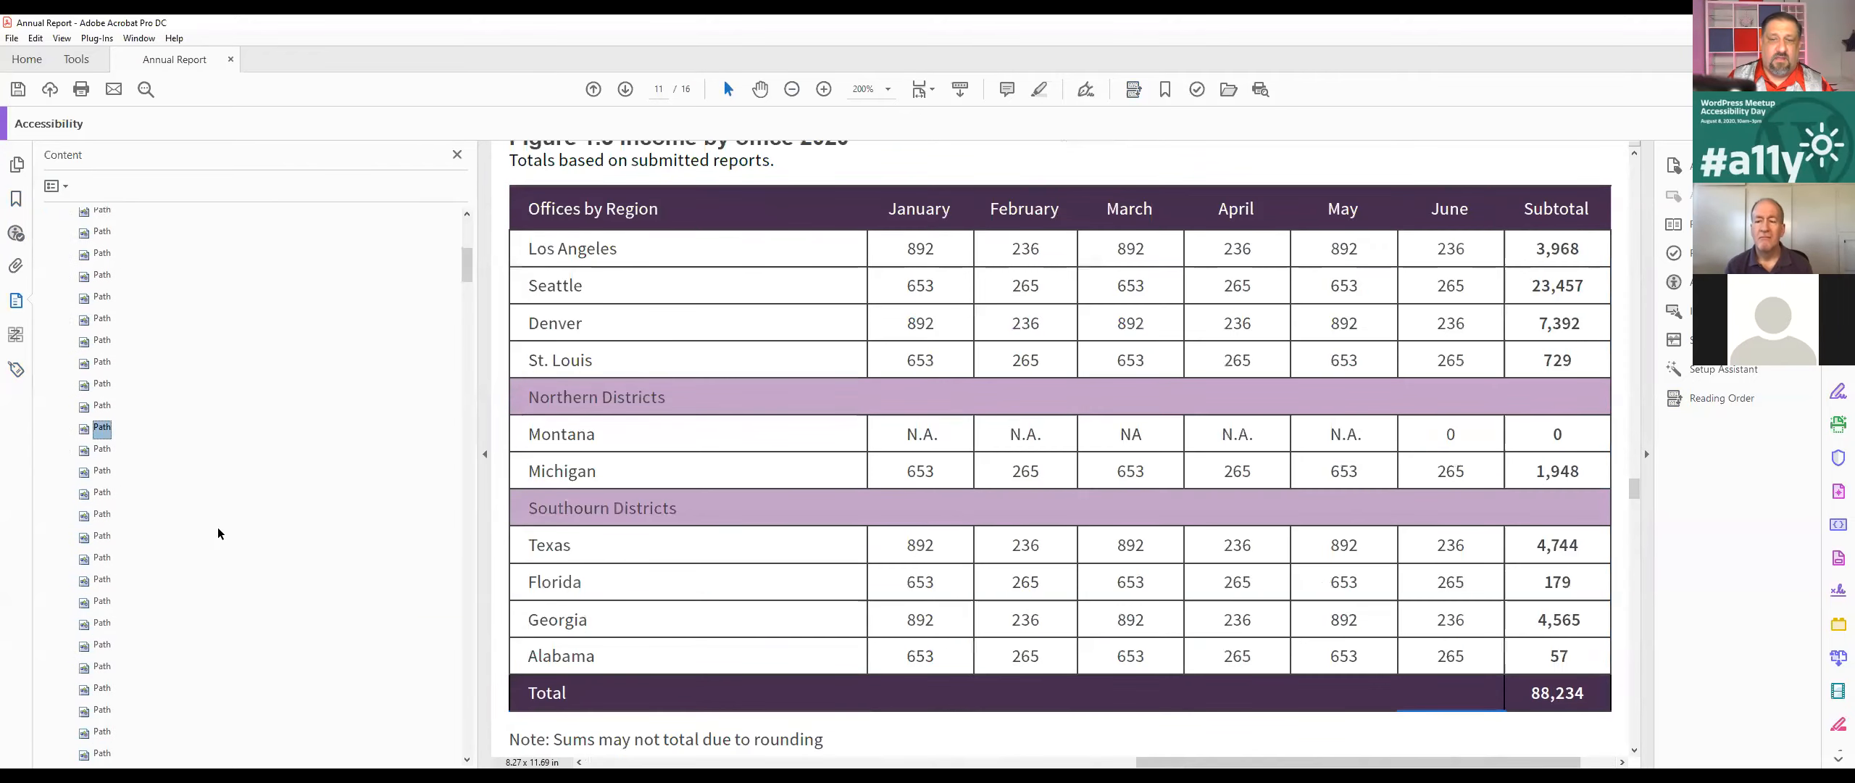
pyautogui.scroll(-10, 219, 529)
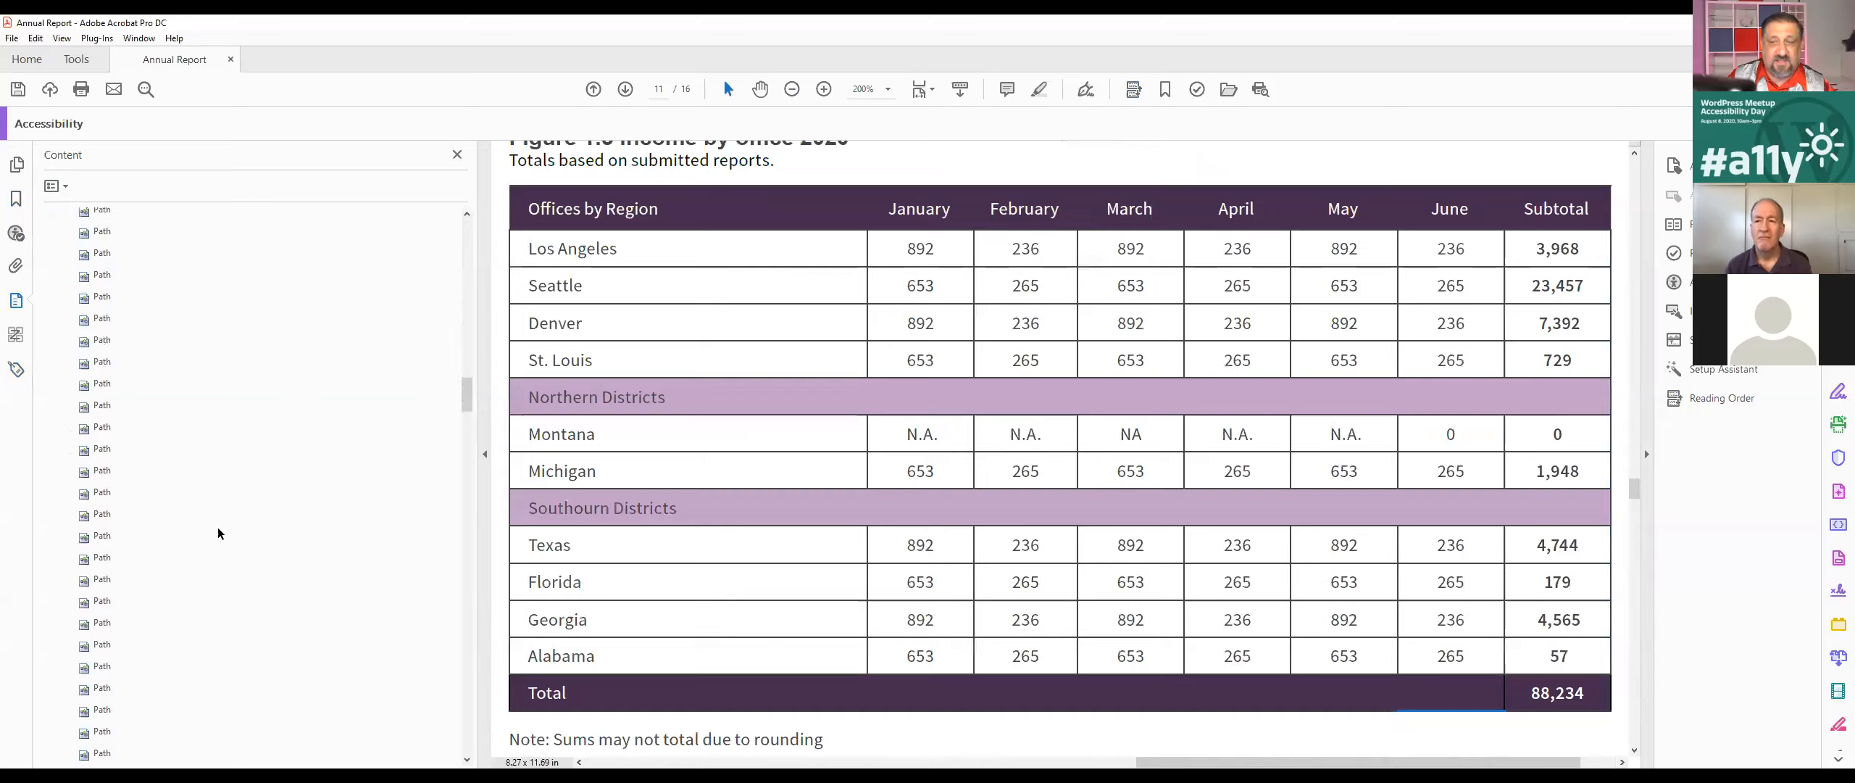
pyautogui.scroll(-10, 217, 533)
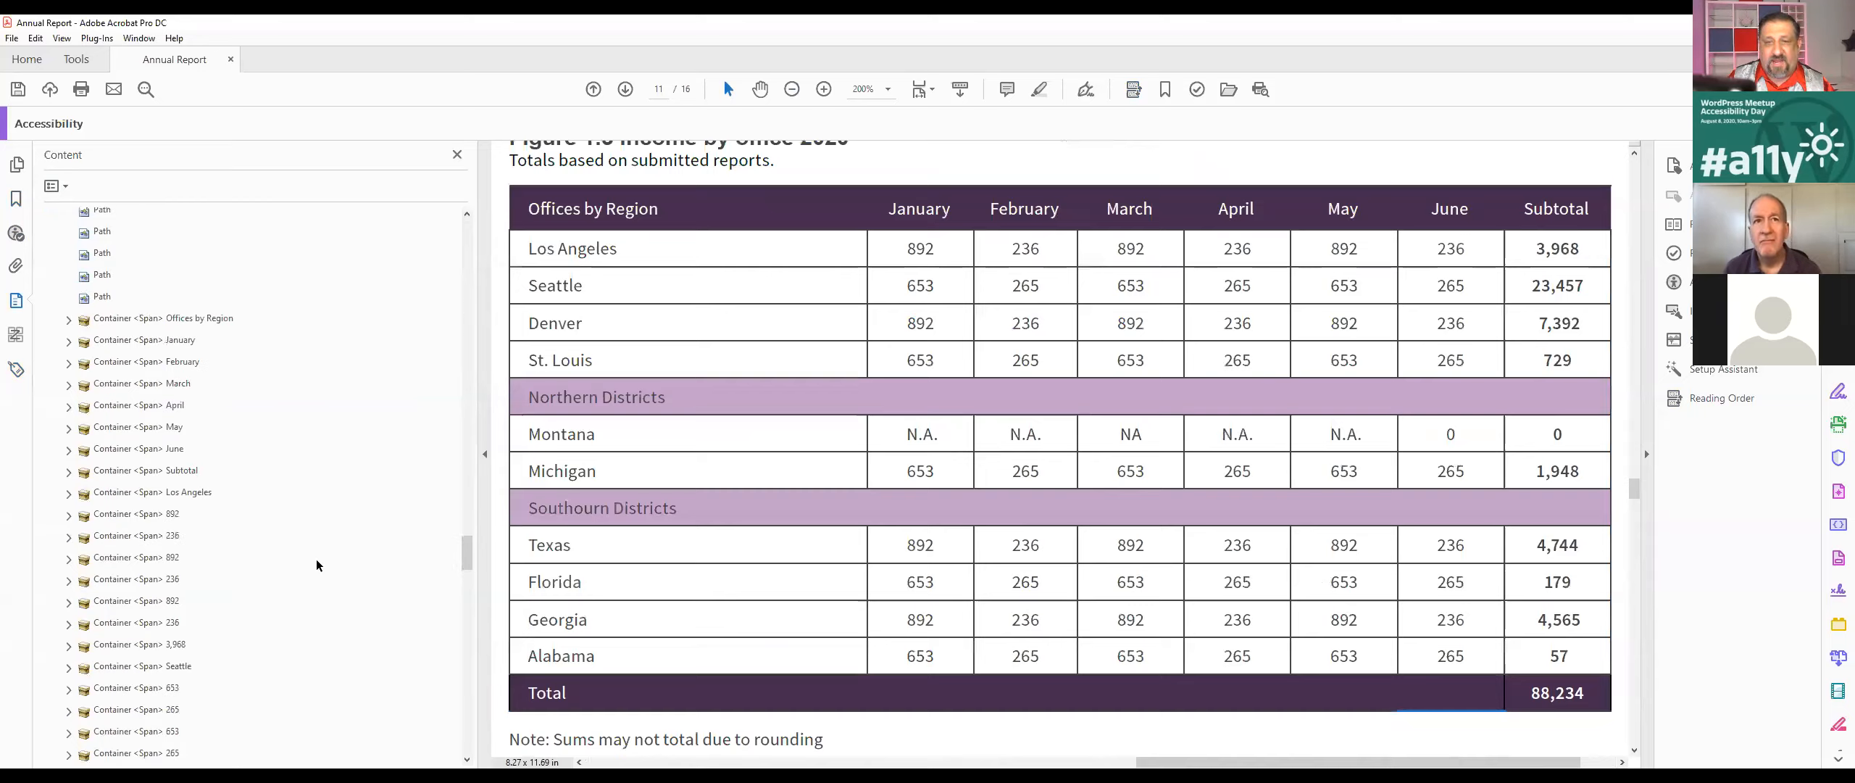
pyautogui.scroll(-7, 239, 510)
pyautogui.scroll(-10, 232, 513)
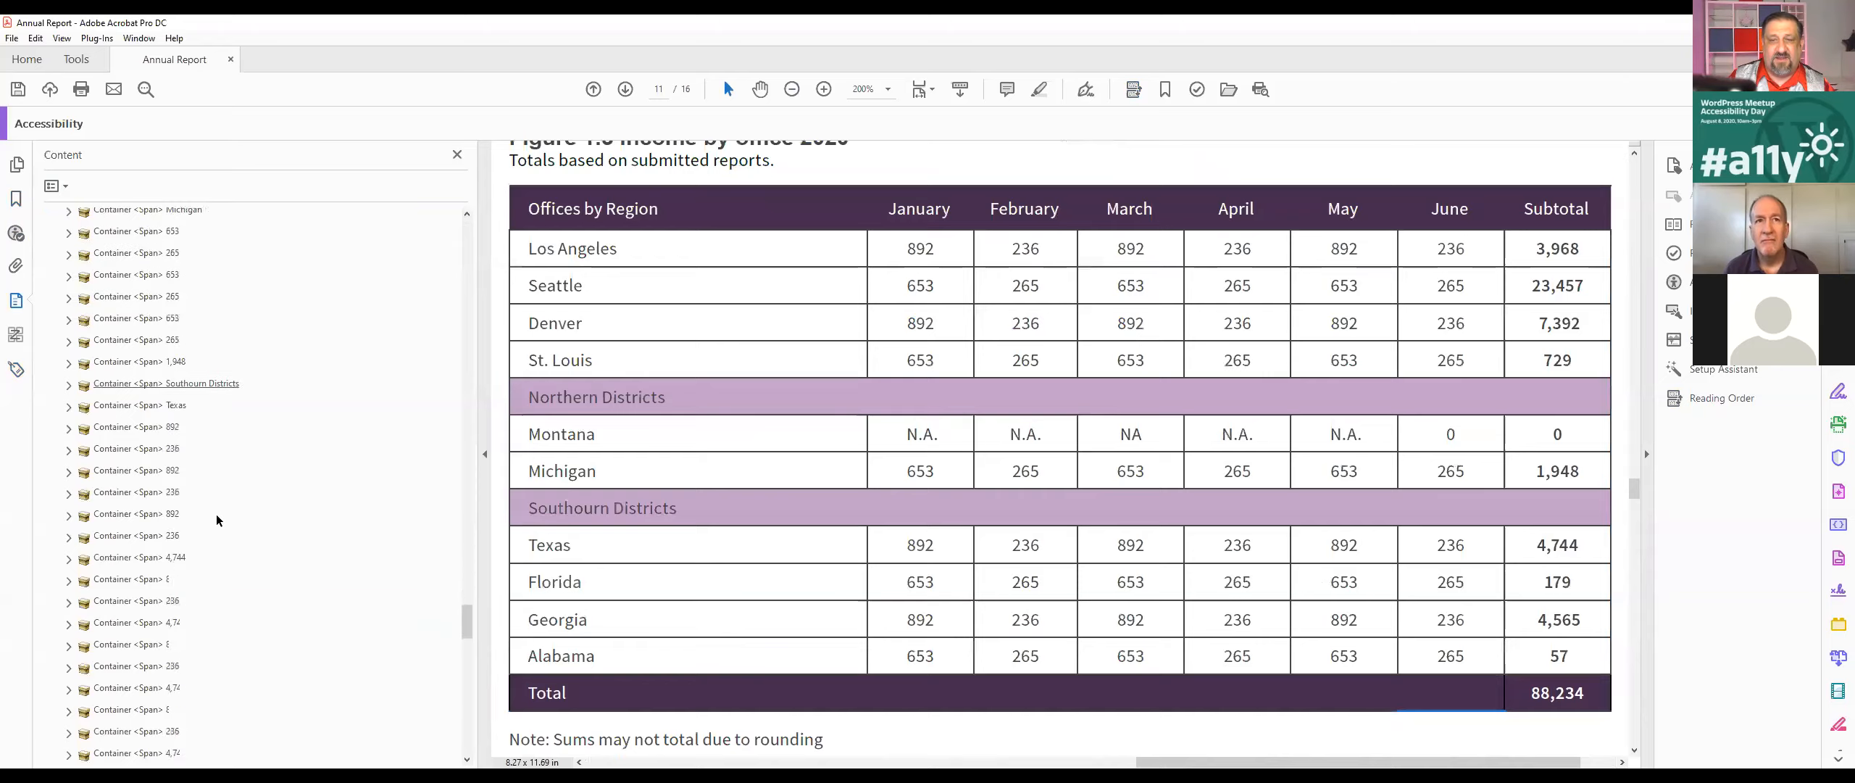
pyautogui.scroll(-10, 214, 527)
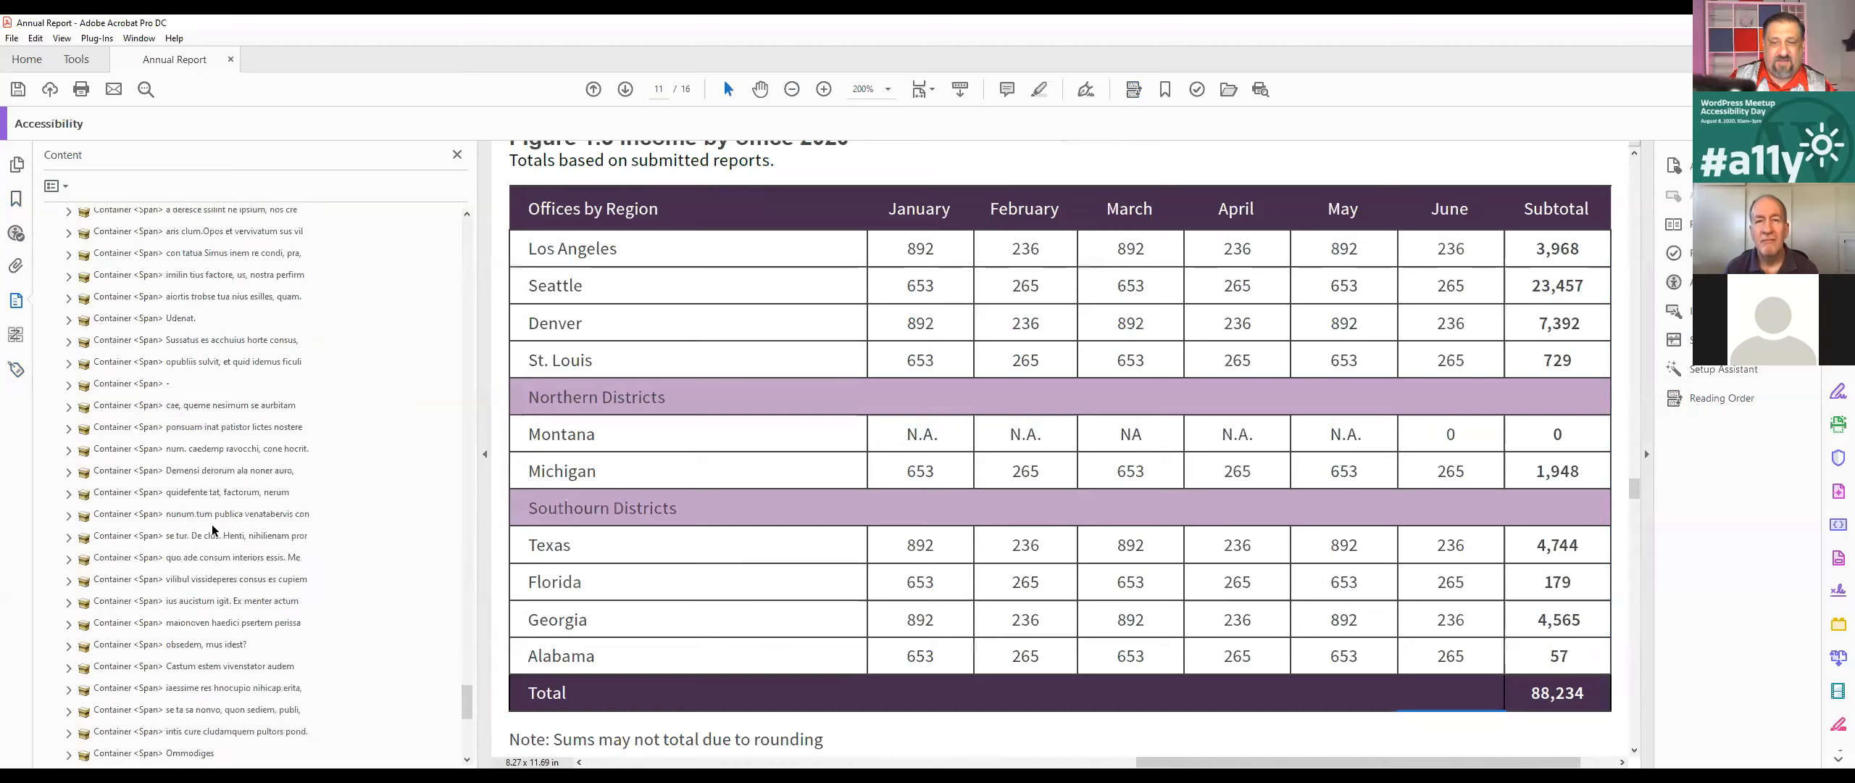
# Step: Check which page text the last Span containers of page 11 hold, from Figure 1.3 Income by office 2020 upward
pyautogui.click(149, 642)
pyautogui.click(181, 622)
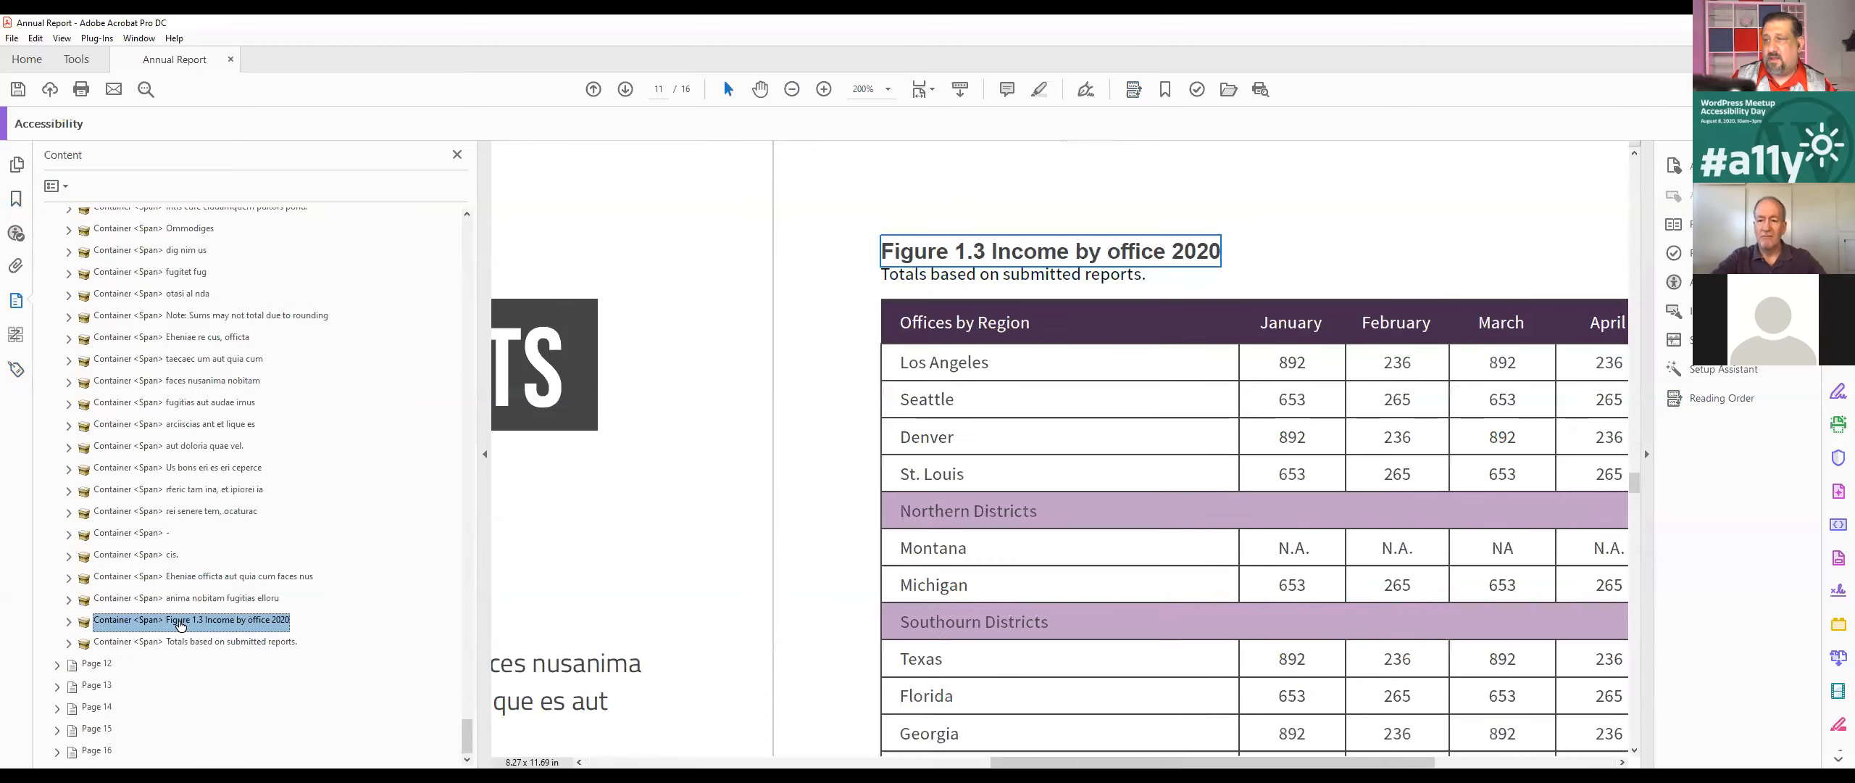
pyautogui.press('Up')
pyautogui.press('Up')
pyautogui.press('Up')
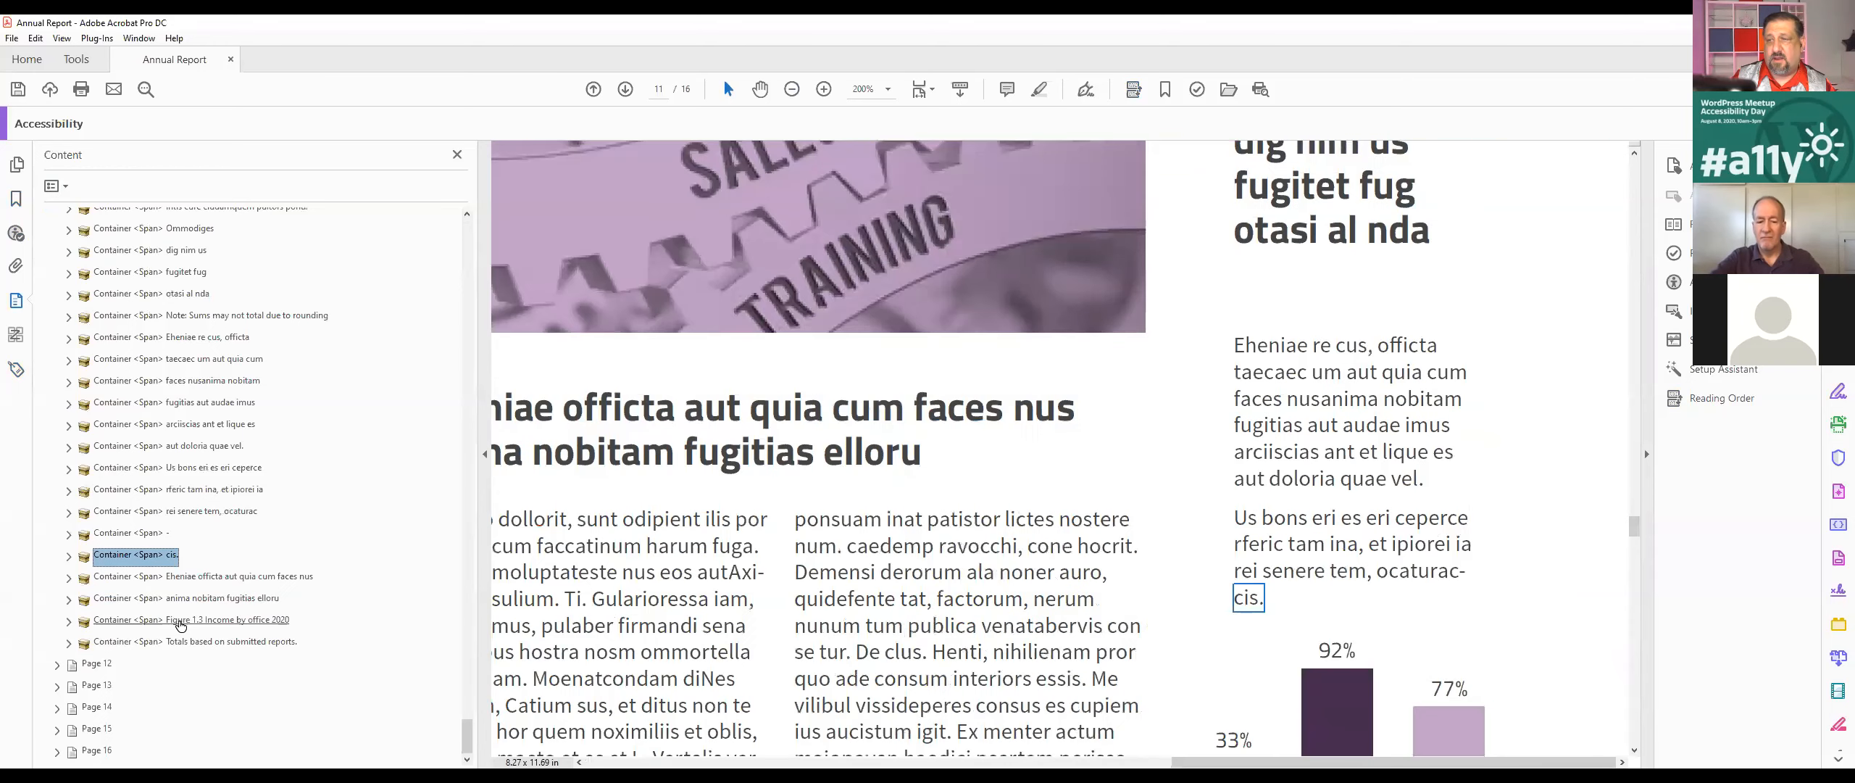
pyautogui.press('Up')
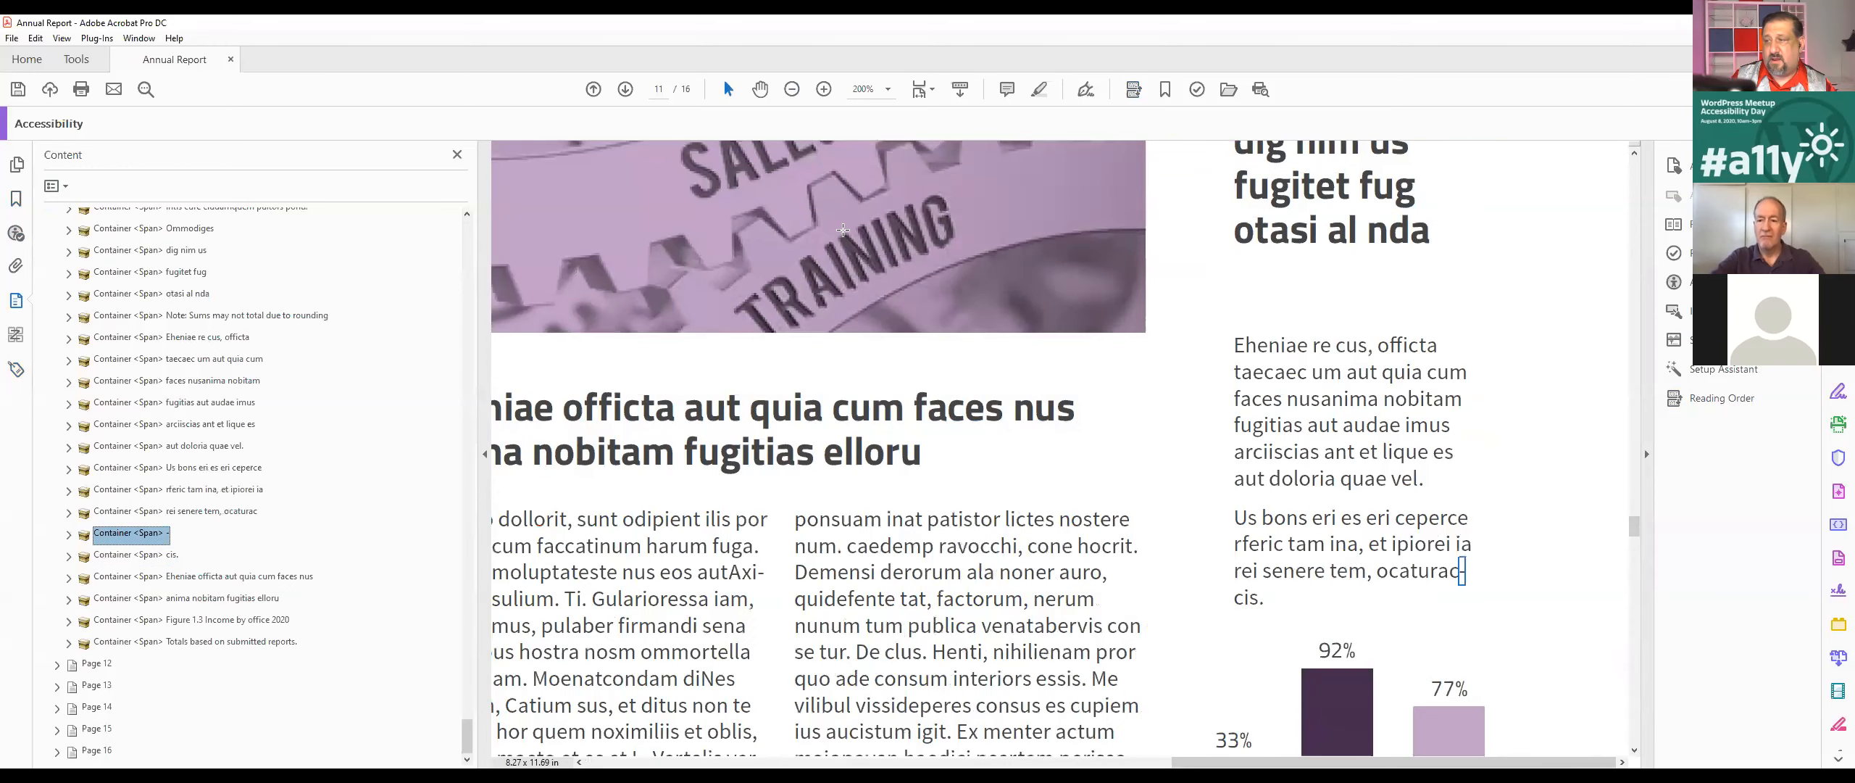
pyautogui.press('Down')
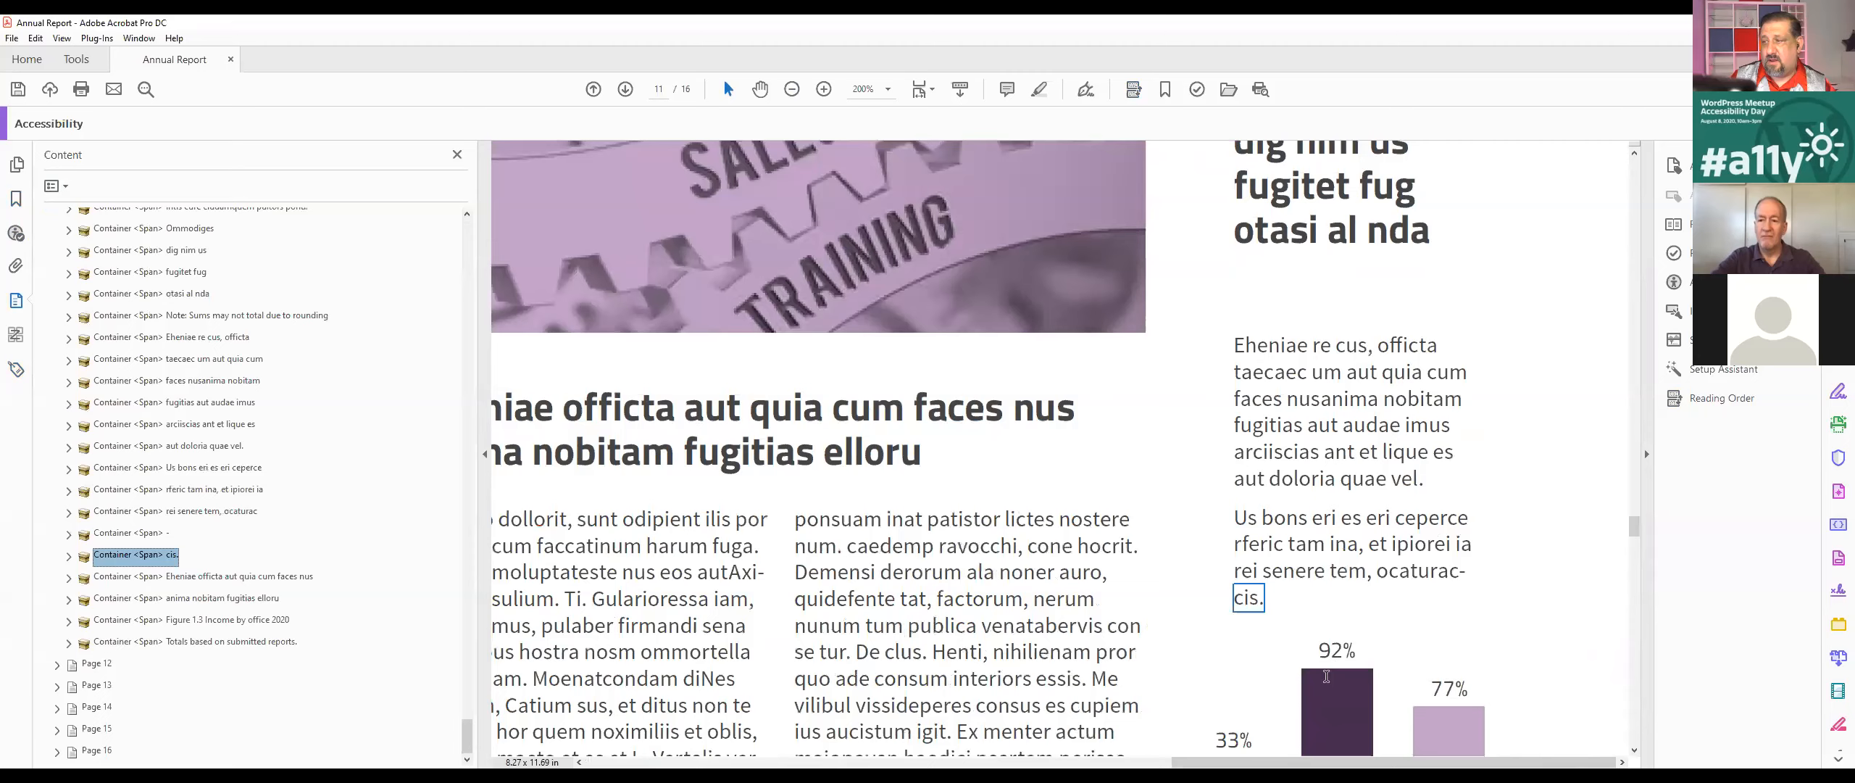
# Step: Find the content container that holds the chart's 92% label from a text selection
pyautogui.doubleClick(1336, 651)
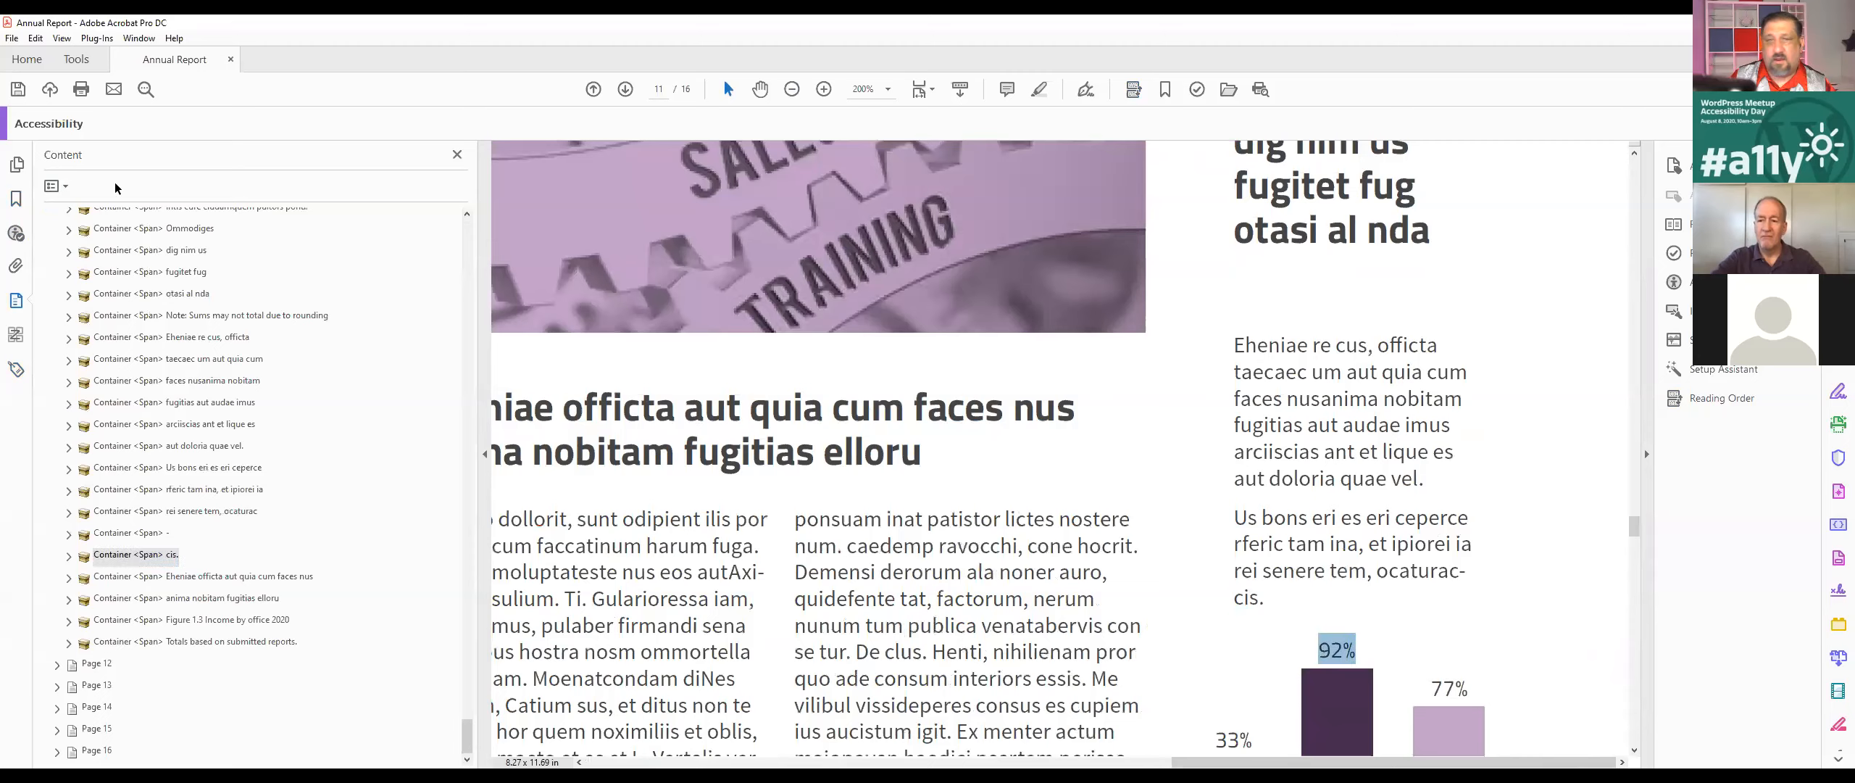
pyautogui.click(50, 187)
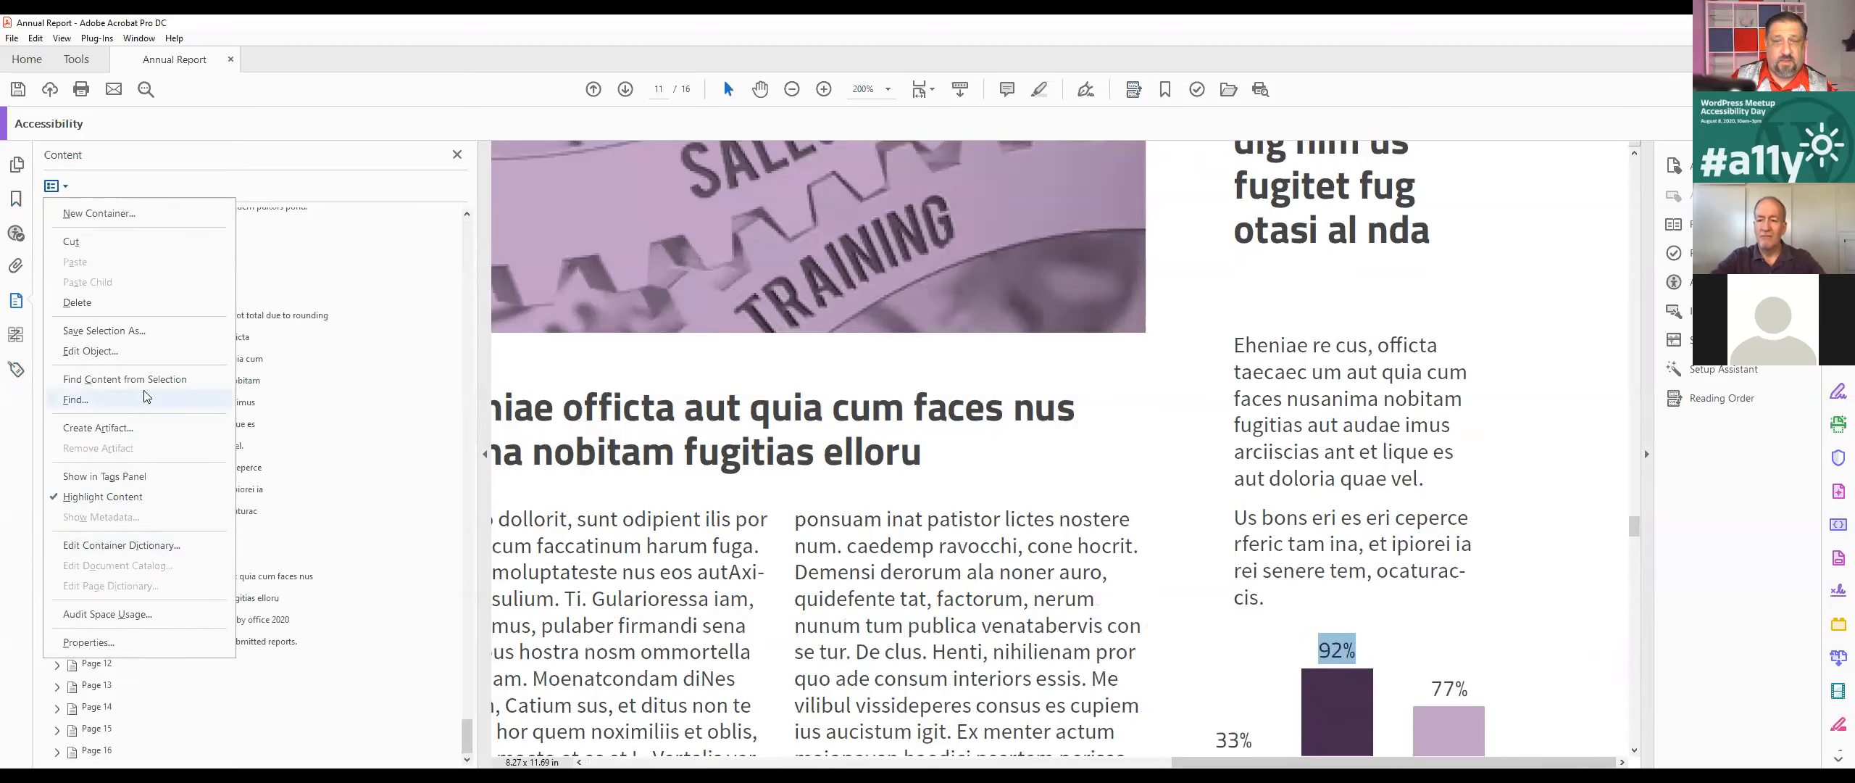
pyautogui.click(143, 378)
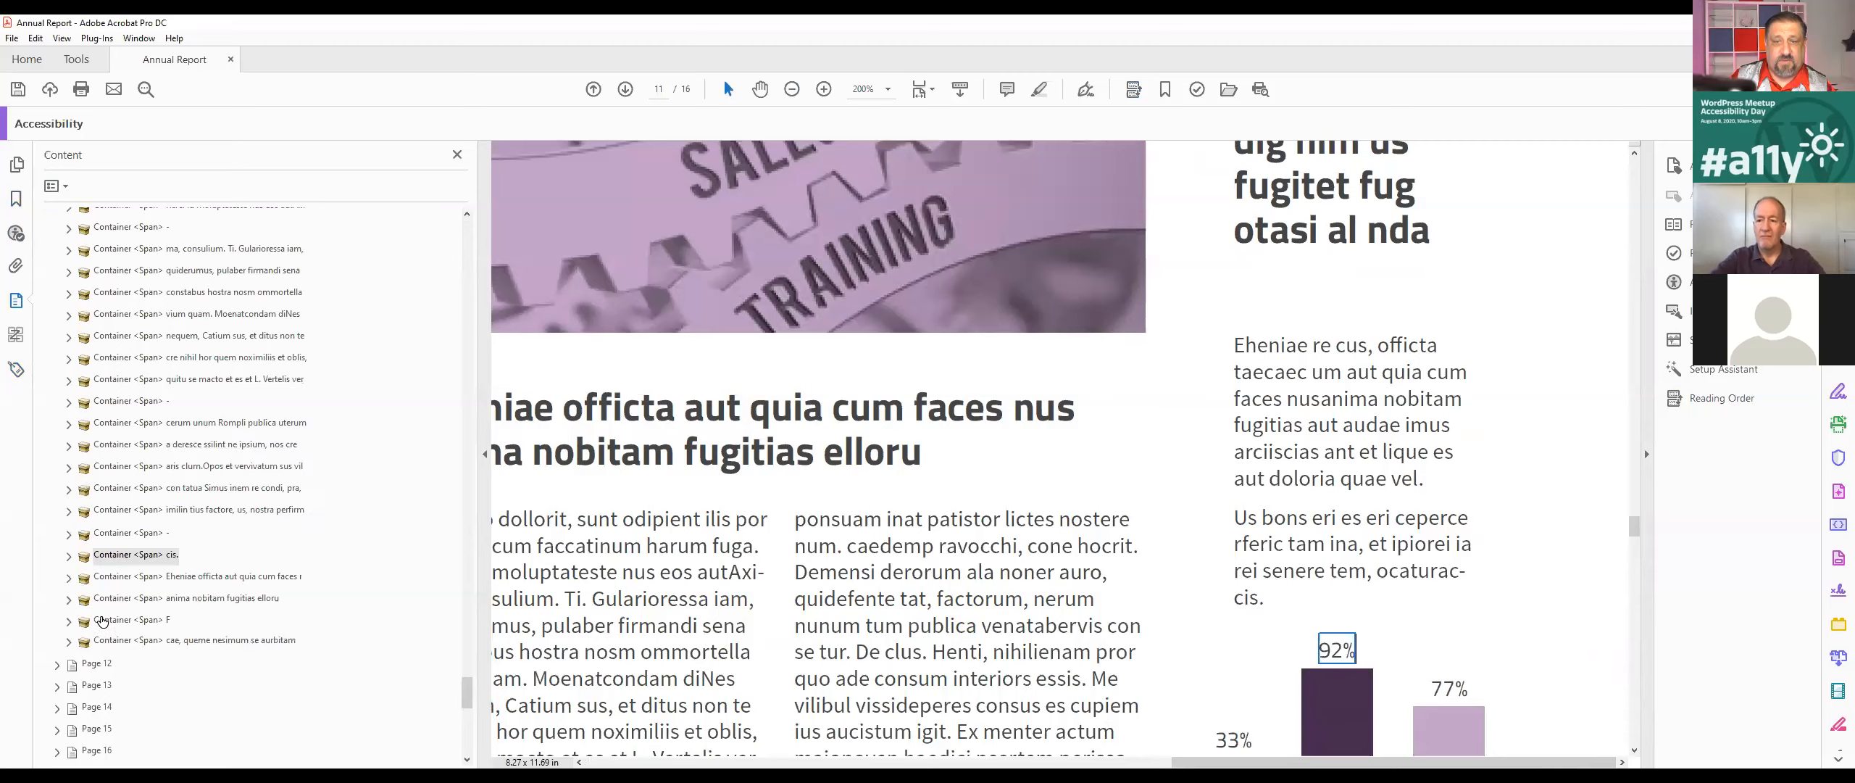
pyautogui.scroll(10, 312, 562)
pyautogui.scroll(10, 303, 577)
pyautogui.scroll(10, 303, 578)
pyautogui.scroll(10, 303, 571)
pyautogui.scroll(10, 287, 561)
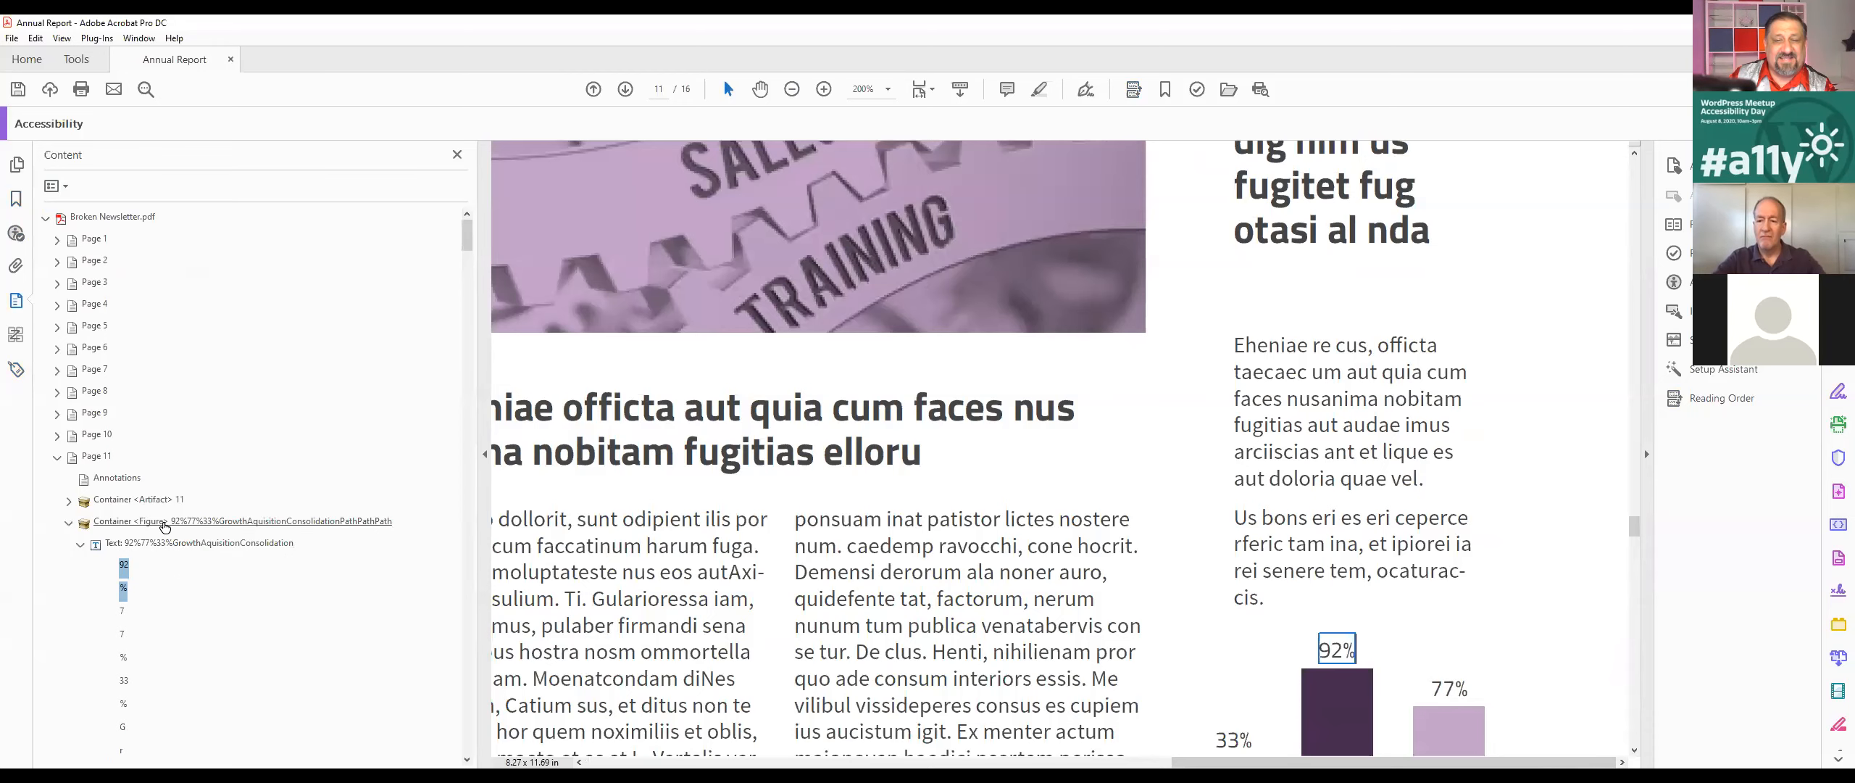
# Step: Inspect the chart's Figure container together with its text and path items in the content tree
pyautogui.click(164, 521)
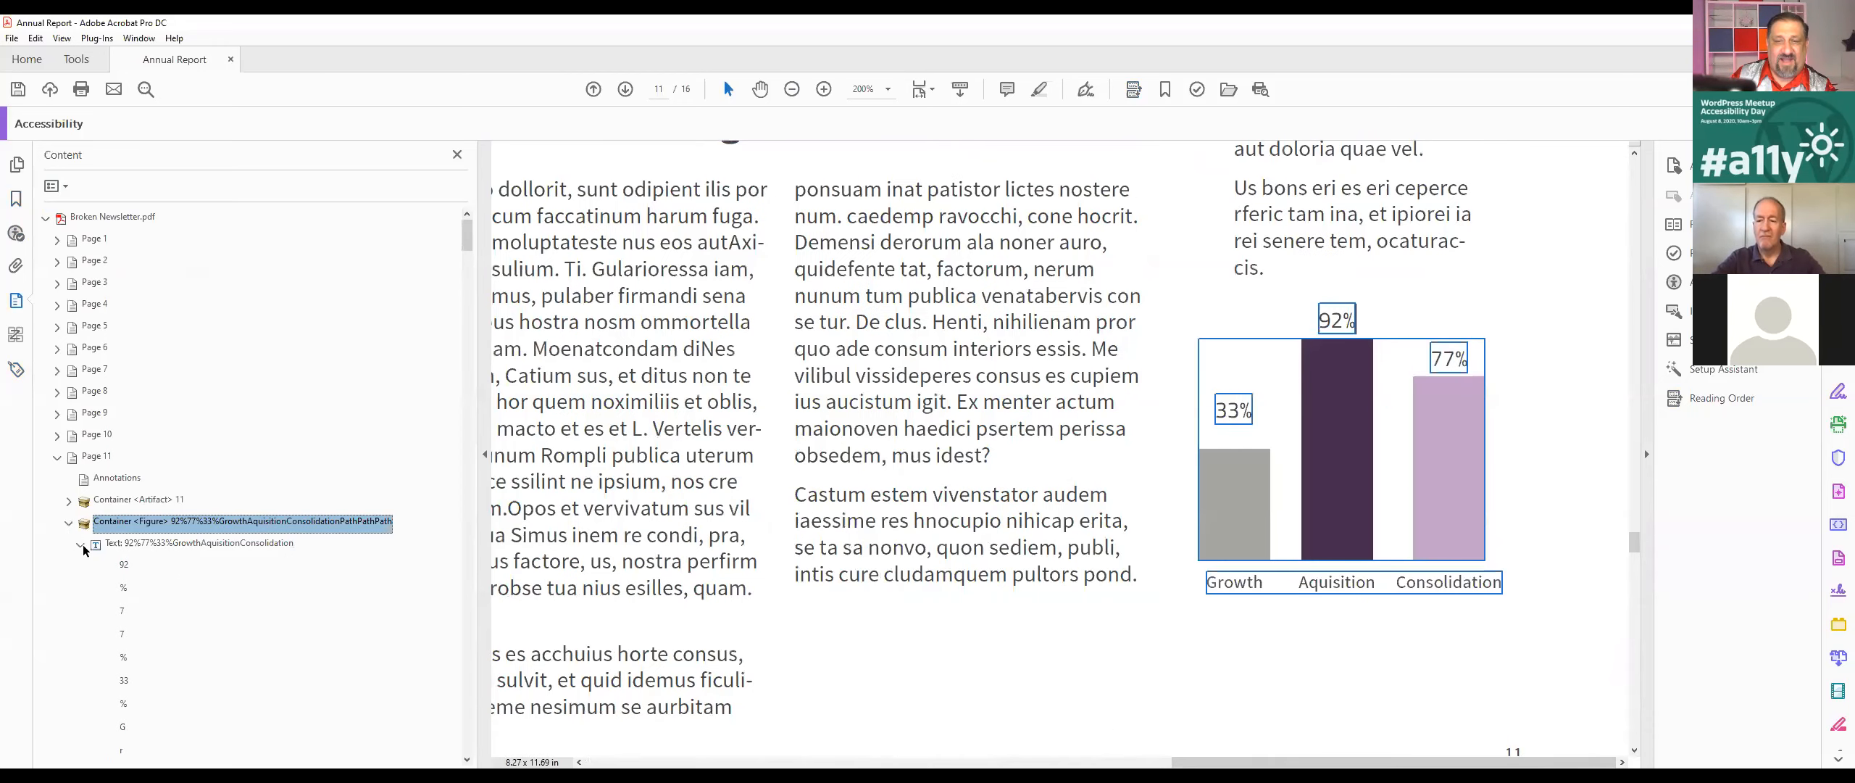
pyautogui.click(80, 545)
pyautogui.click(114, 587)
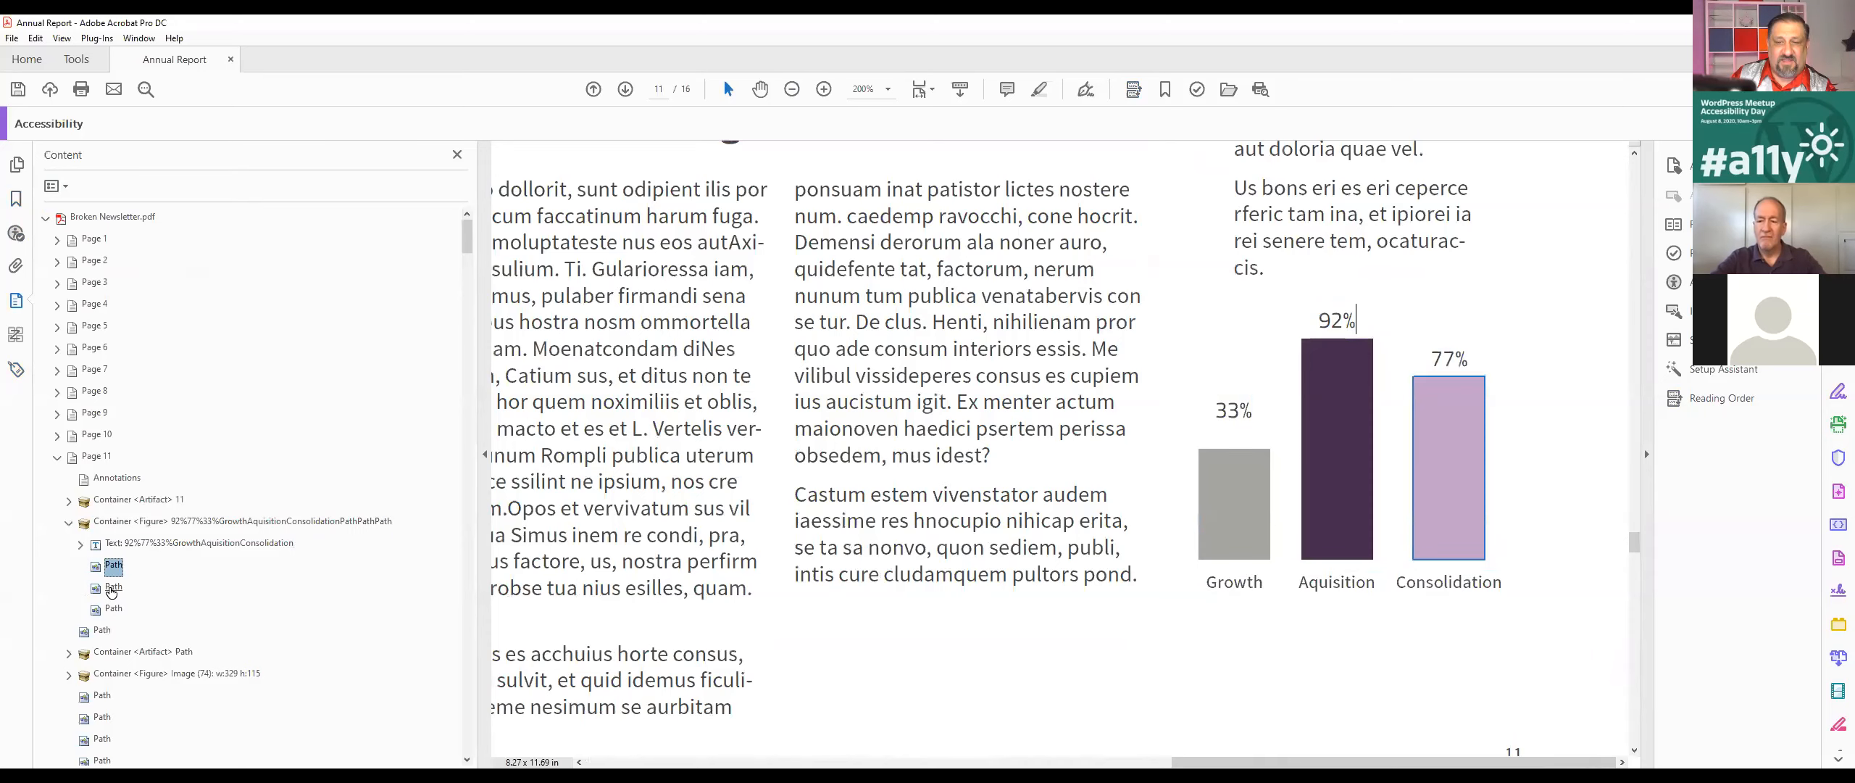
pyautogui.click(111, 629)
pyautogui.click(201, 526)
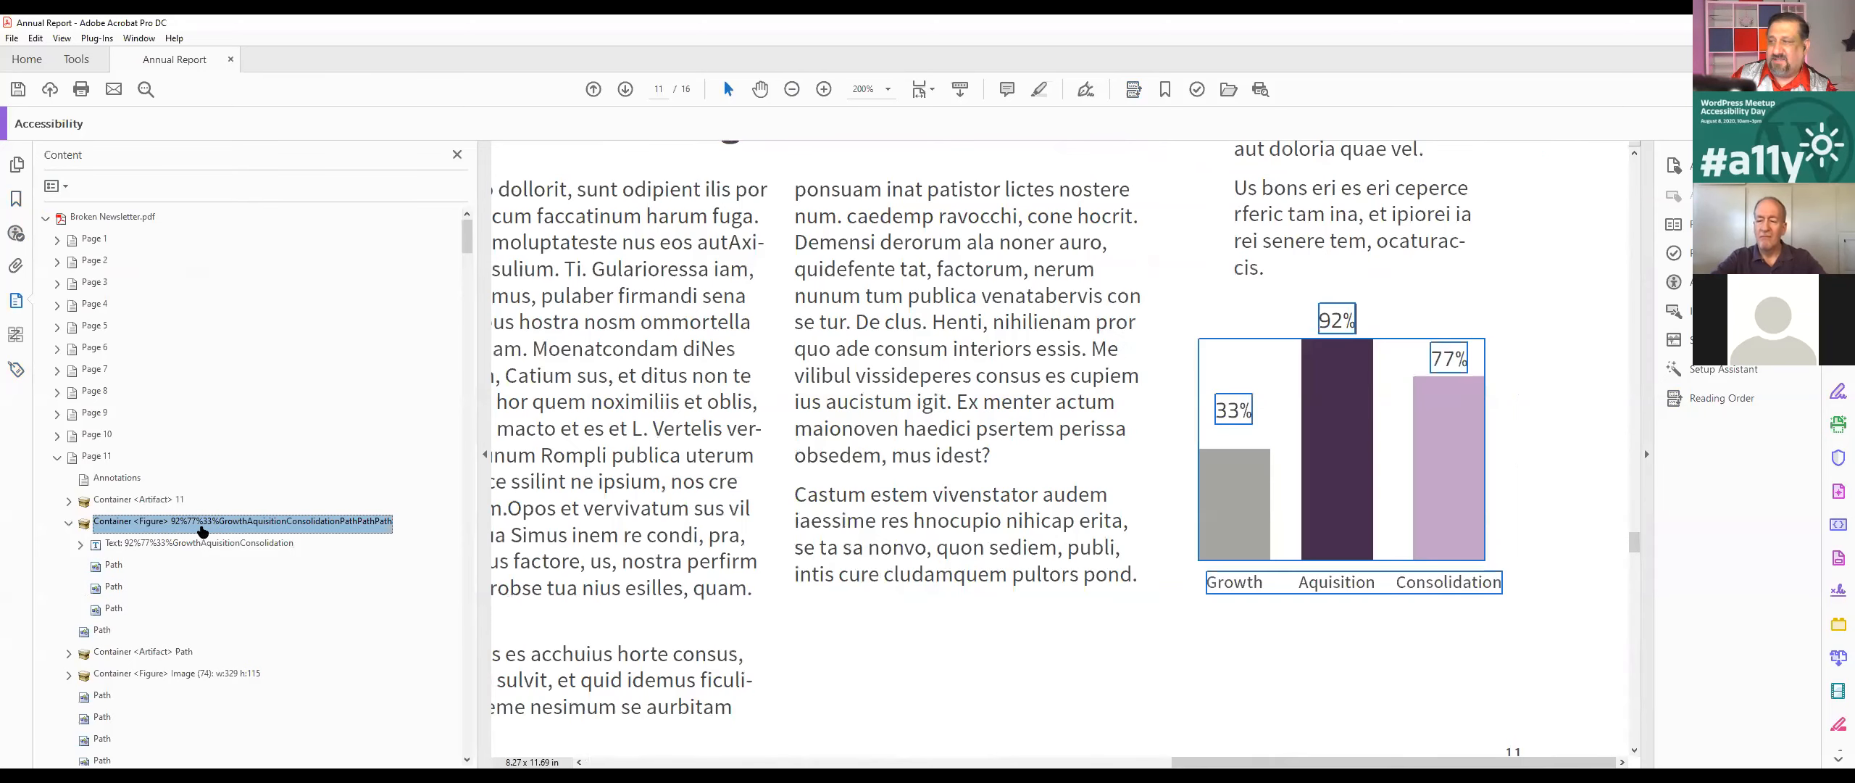
# Step: Show the chart's Figure container in the tag tree and select its Figure tag
pyautogui.rightClick(129, 522)
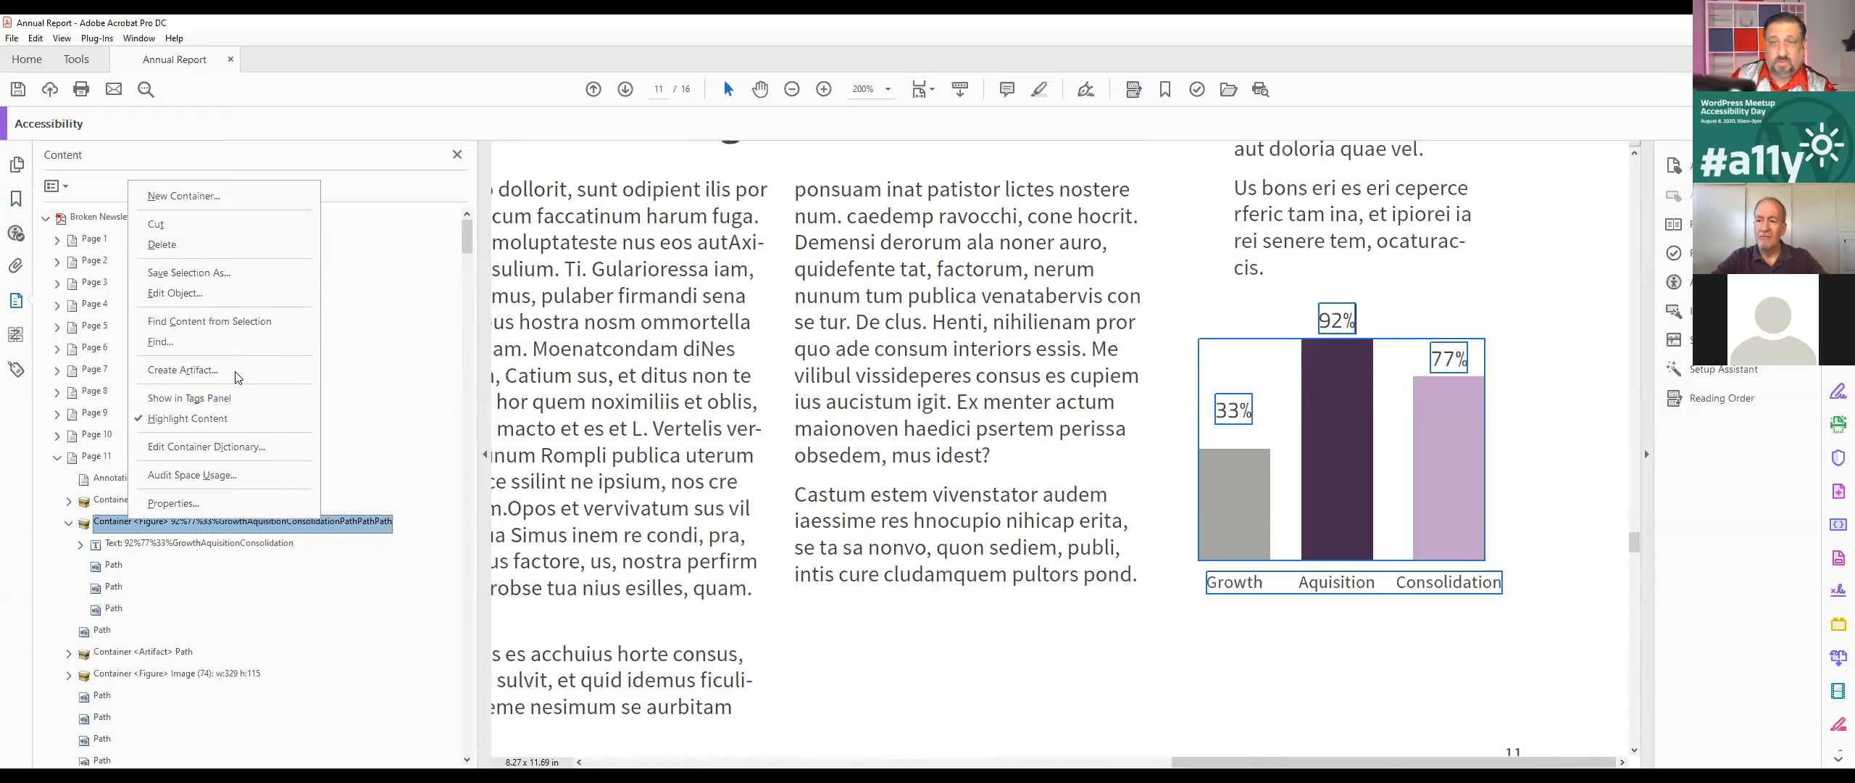
pyautogui.click(206, 405)
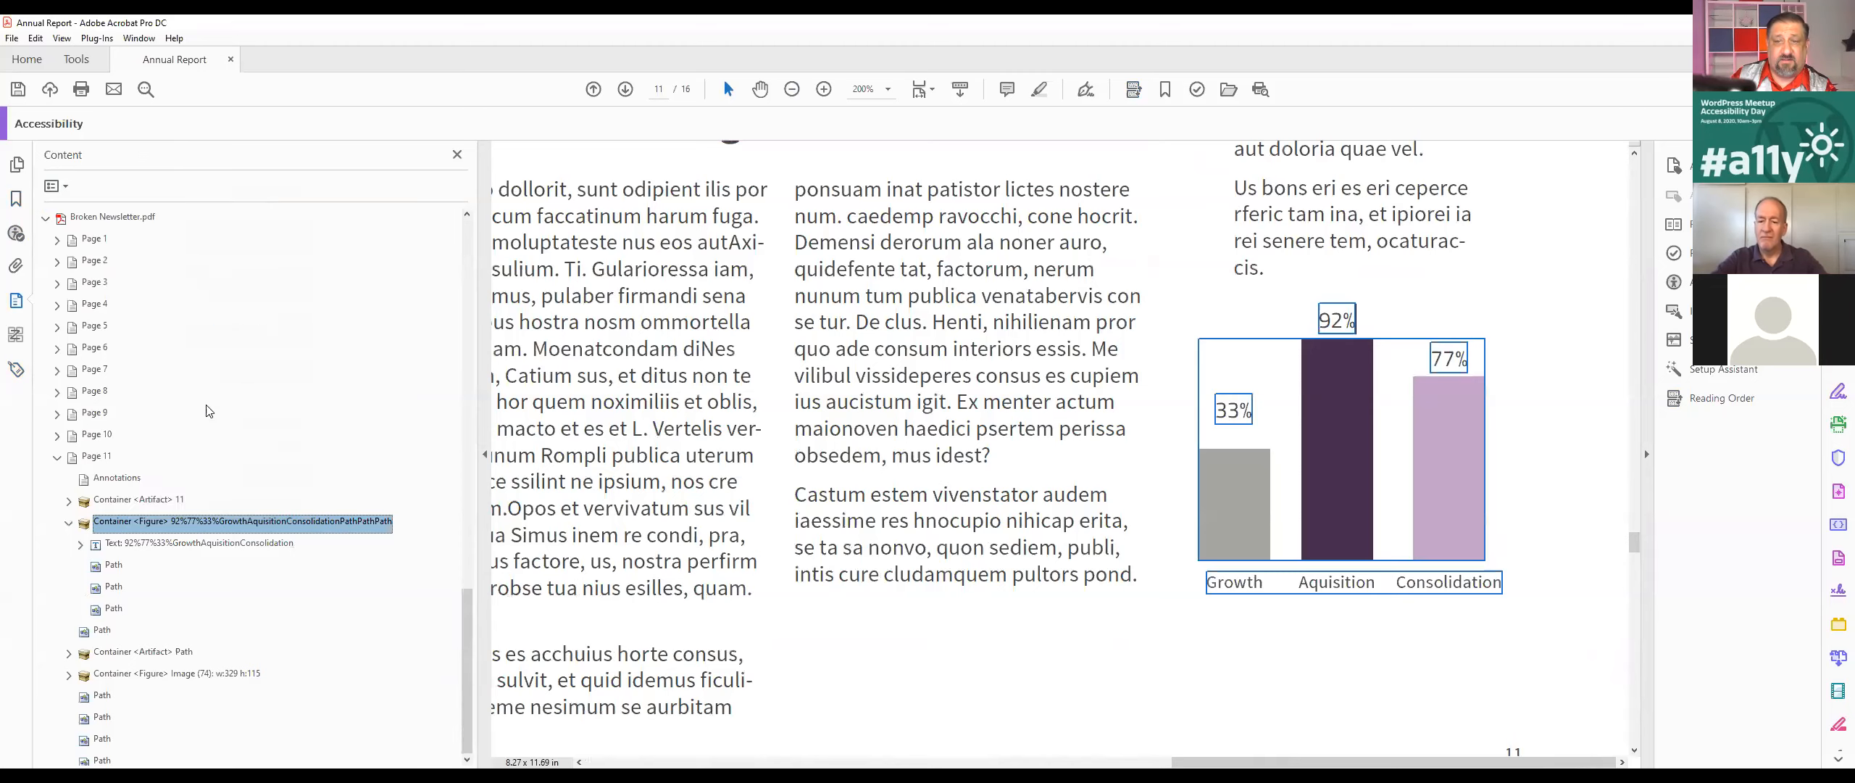
pyautogui.click(137, 456)
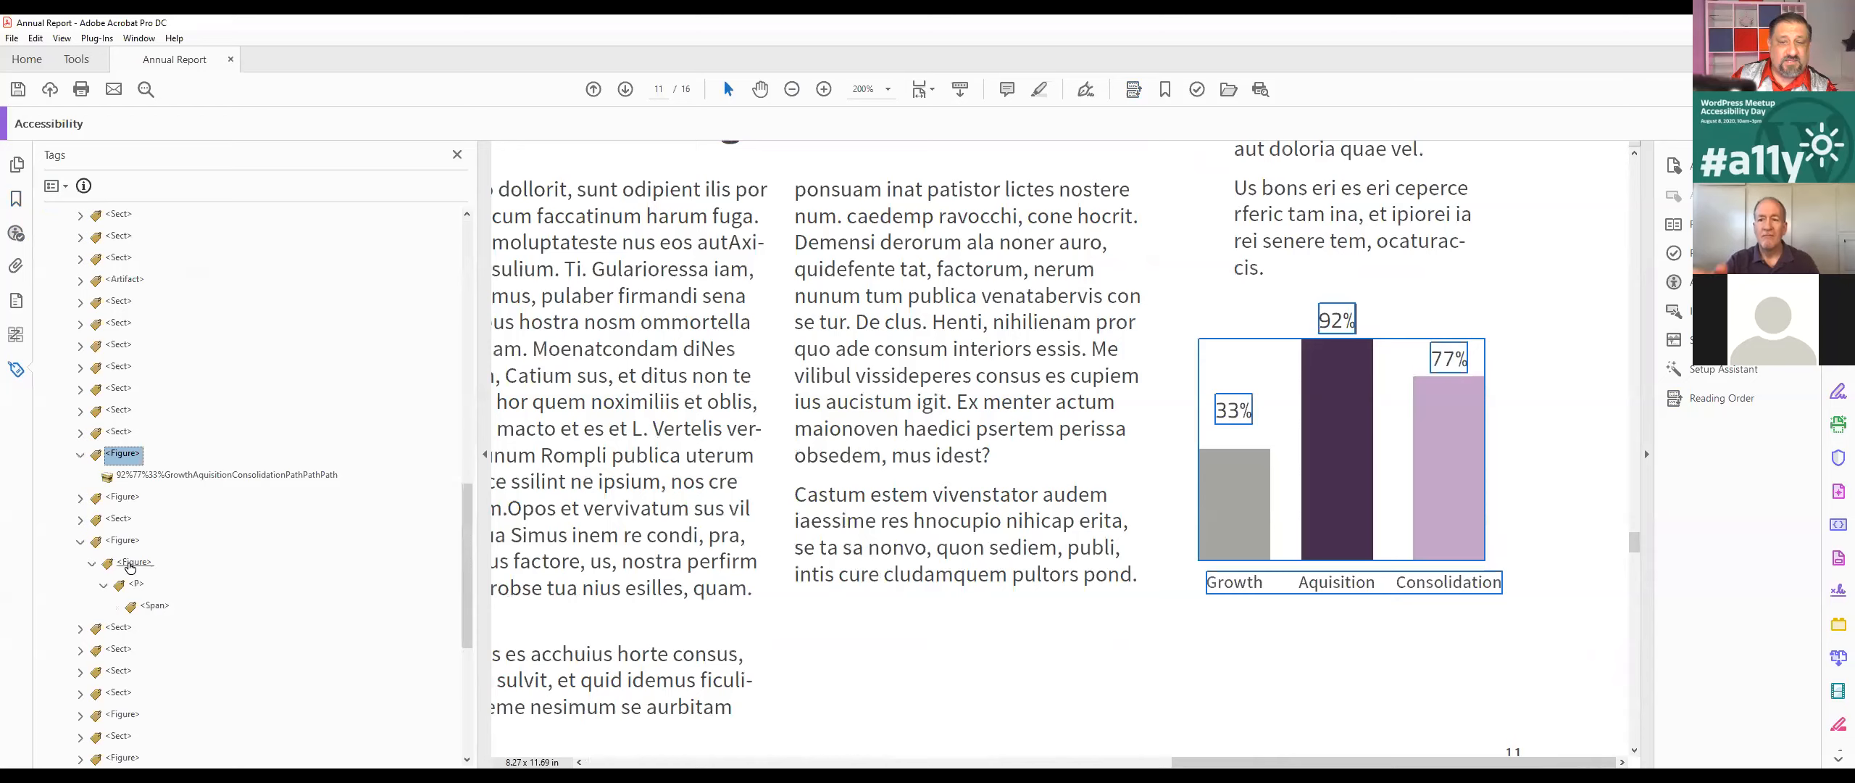
# Step: Compare the chart's Figure tag with the nested one and delete the outer Figure tag containing the nested Figure, P and Span
pyautogui.click(131, 563)
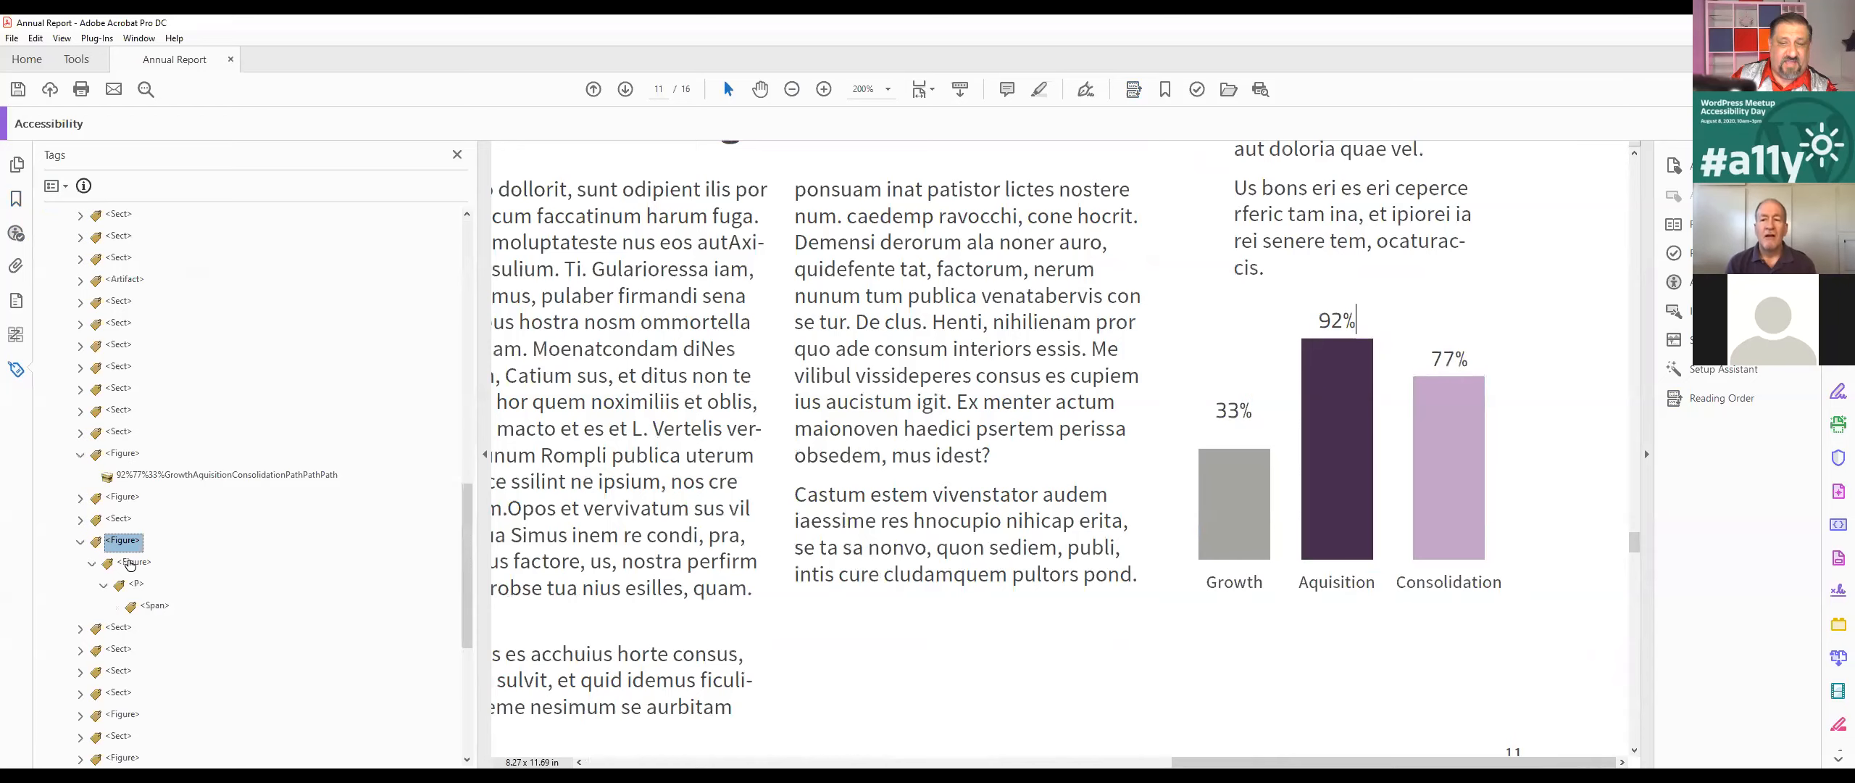
pyautogui.click(125, 458)
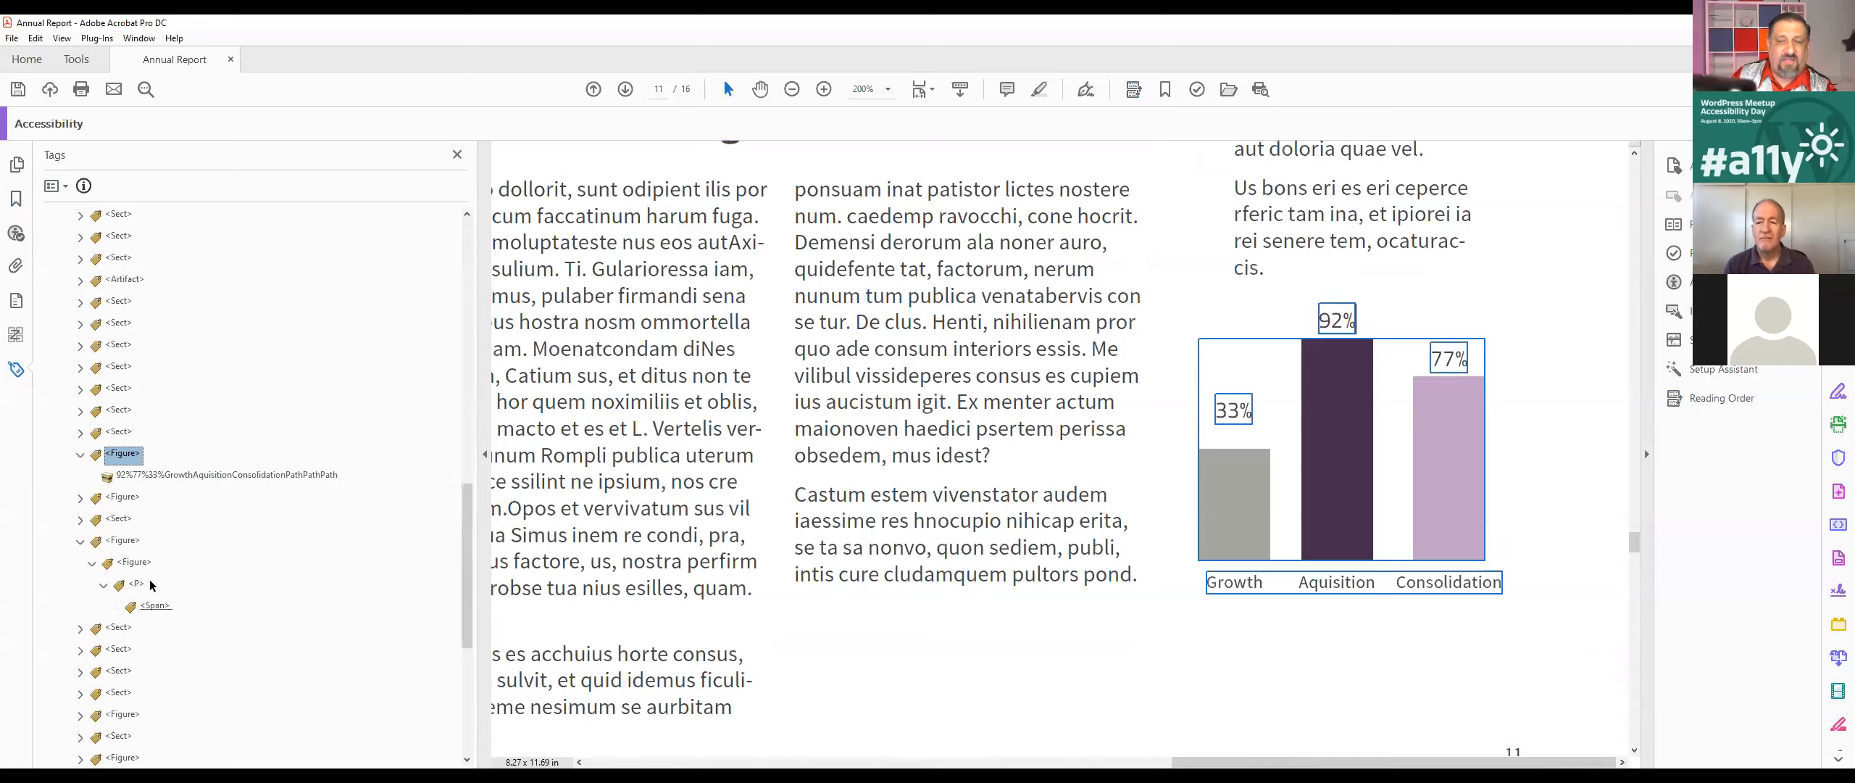
pyautogui.click(112, 544)
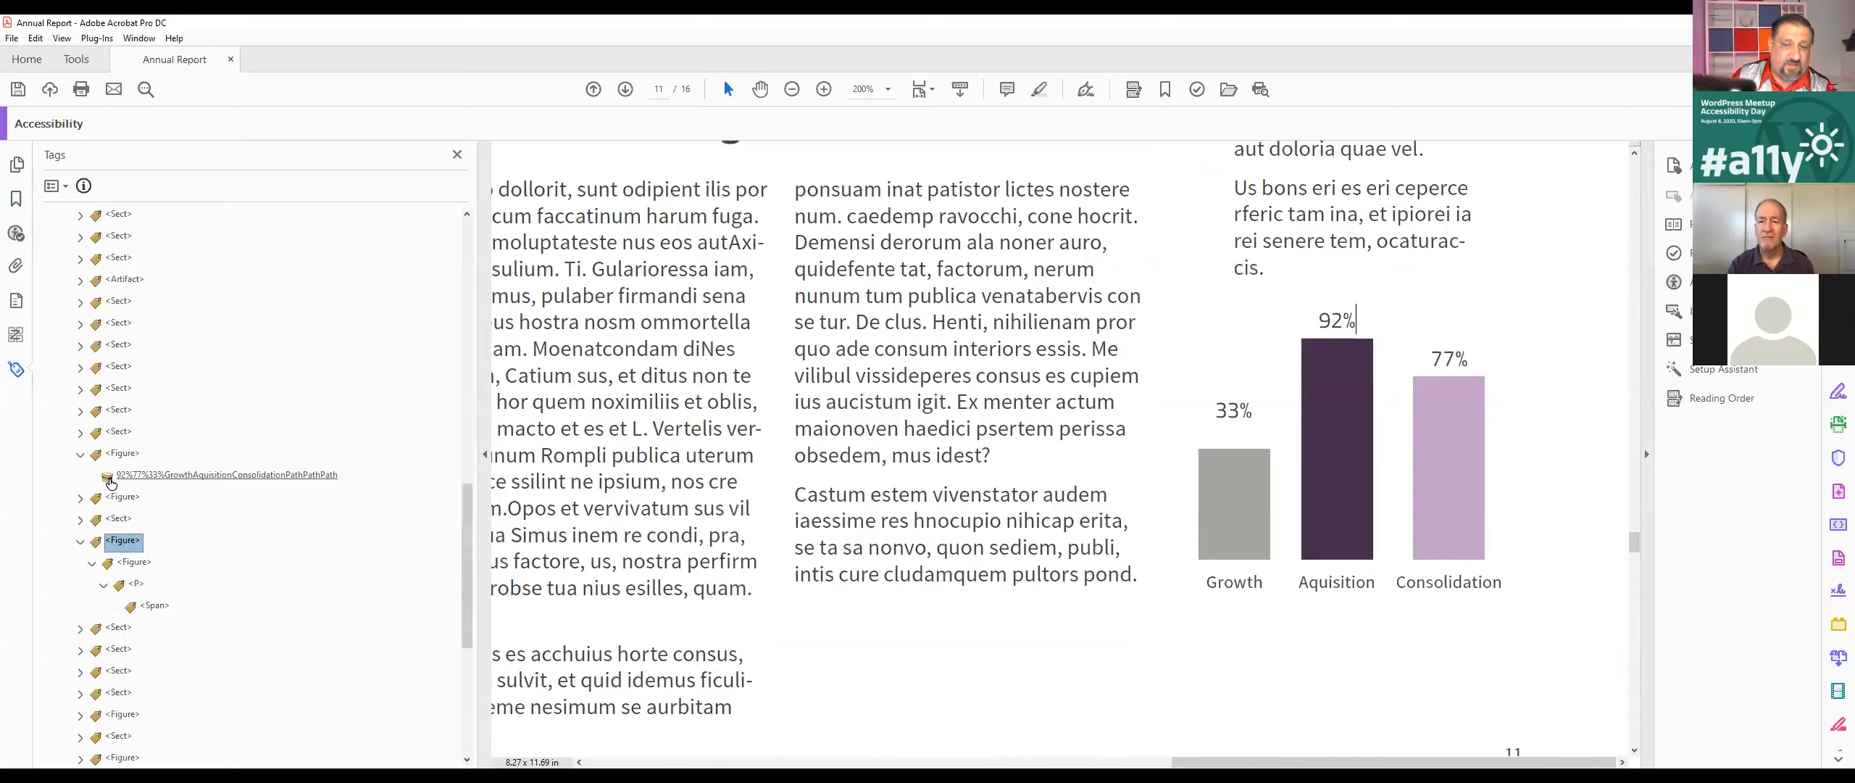
pyautogui.press('Delete')
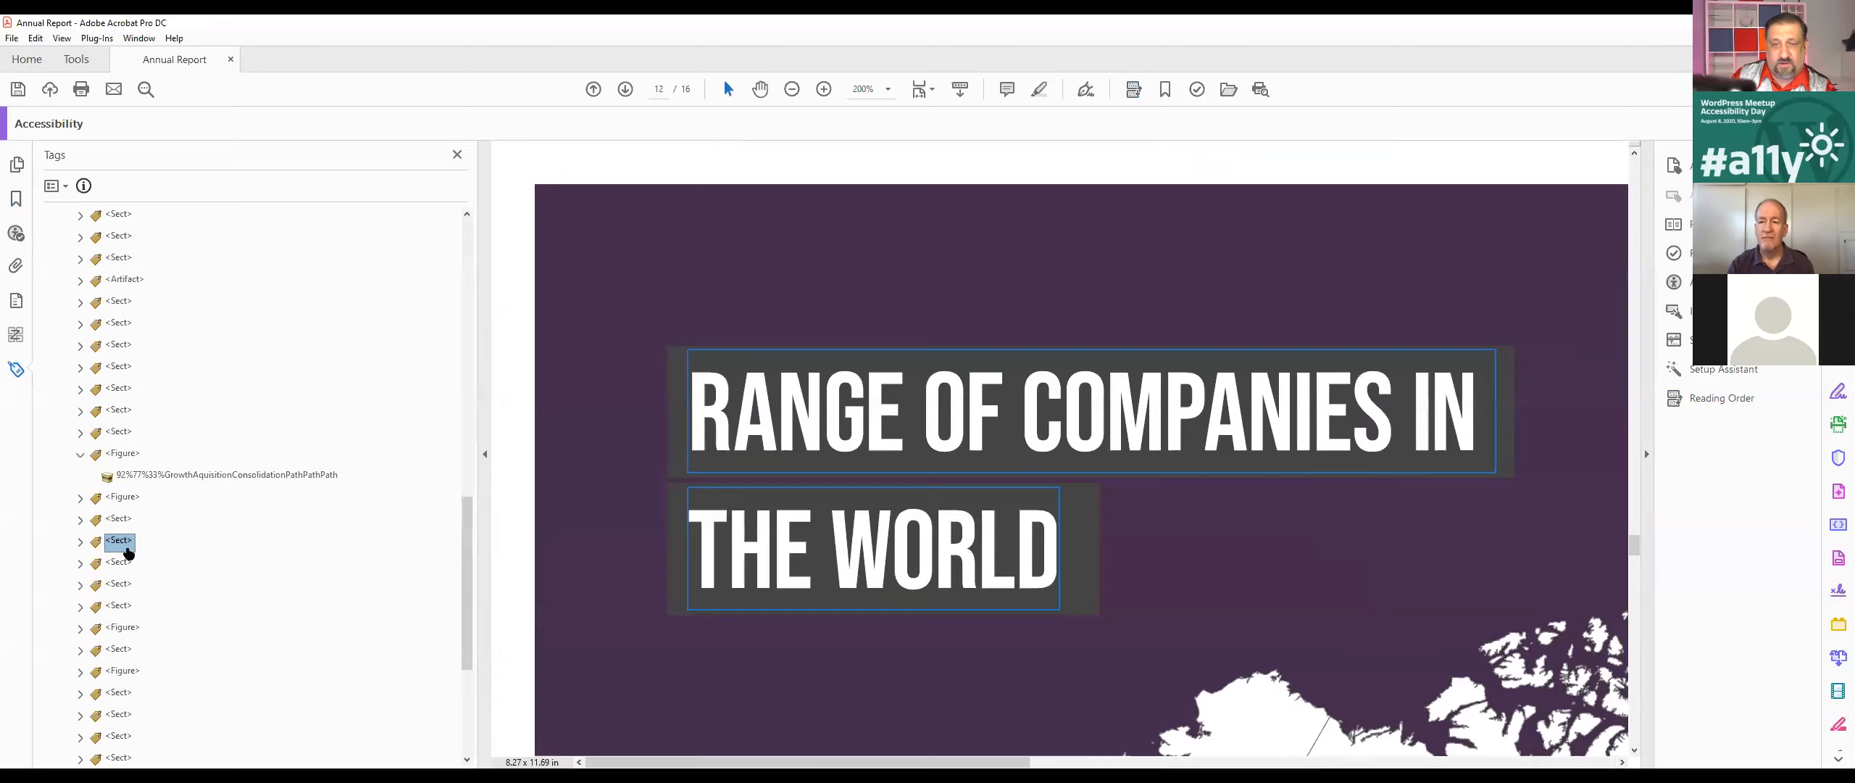
# Step: Open the chart's Figure tag properties and begin its alternate text with "Bar Chart showing 3 values."
pyautogui.click(129, 457)
pyautogui.rightClick(133, 466)
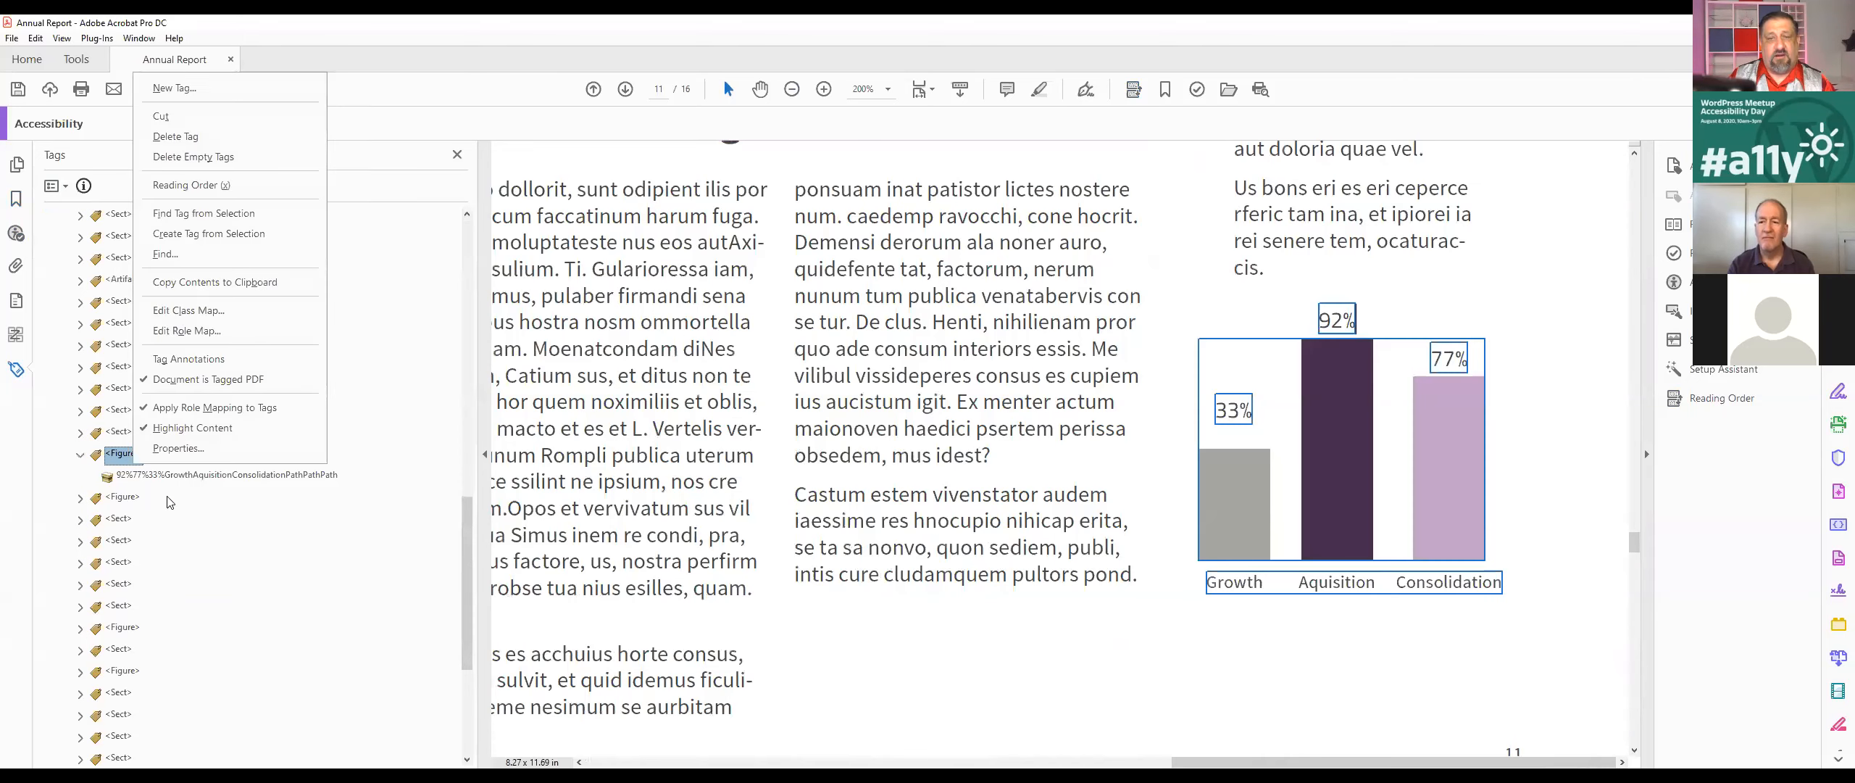
pyautogui.click(197, 448)
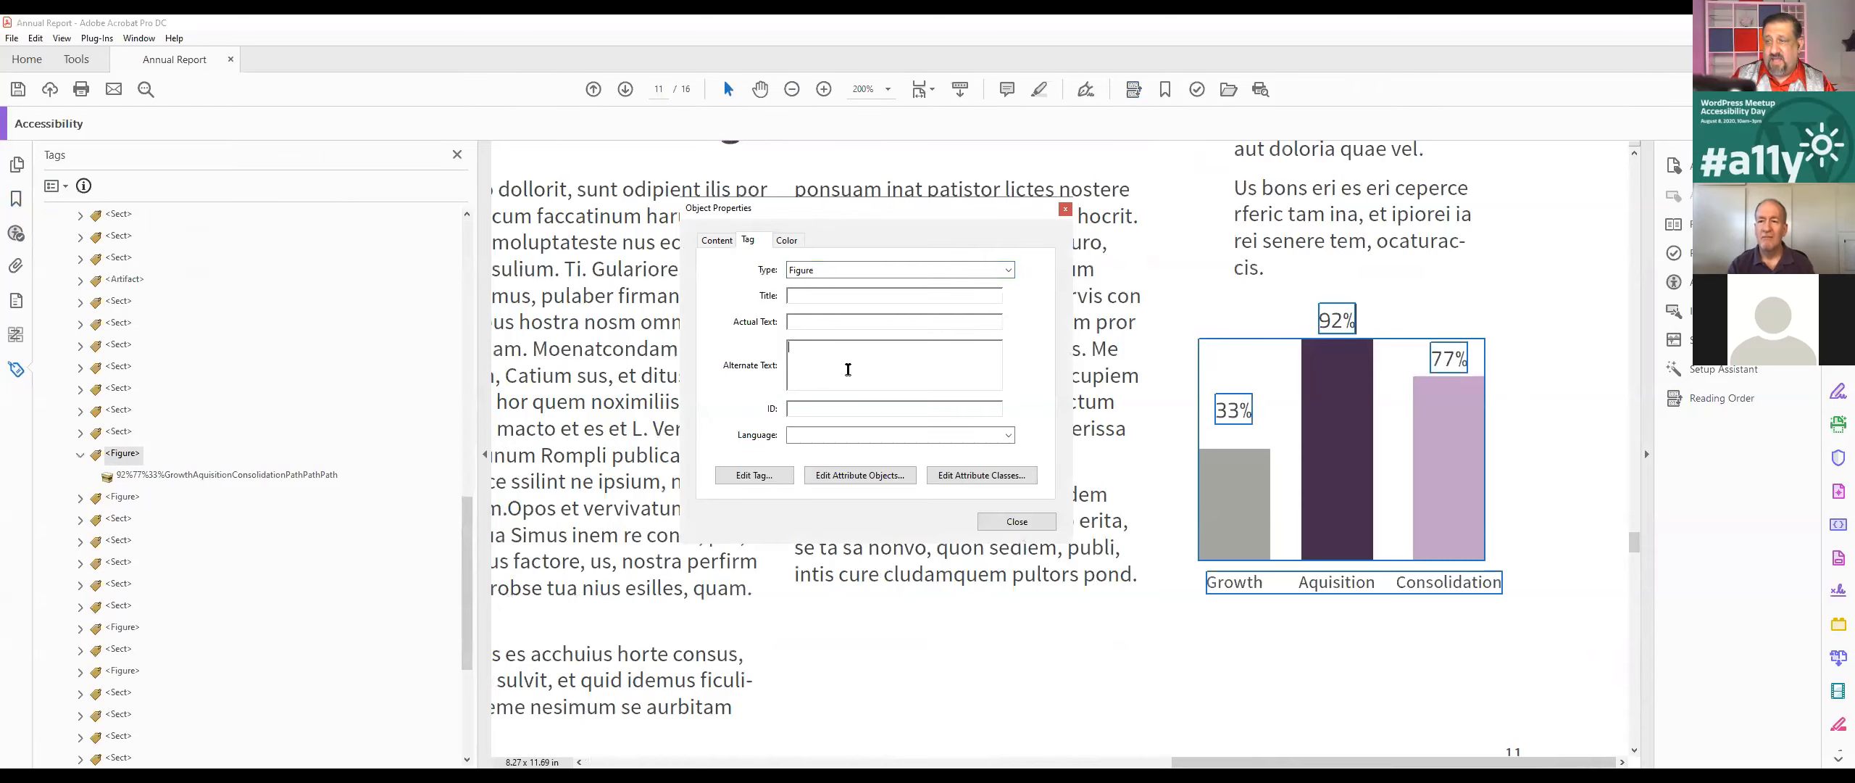
pyautogui.write('Bar Chart showing 3')
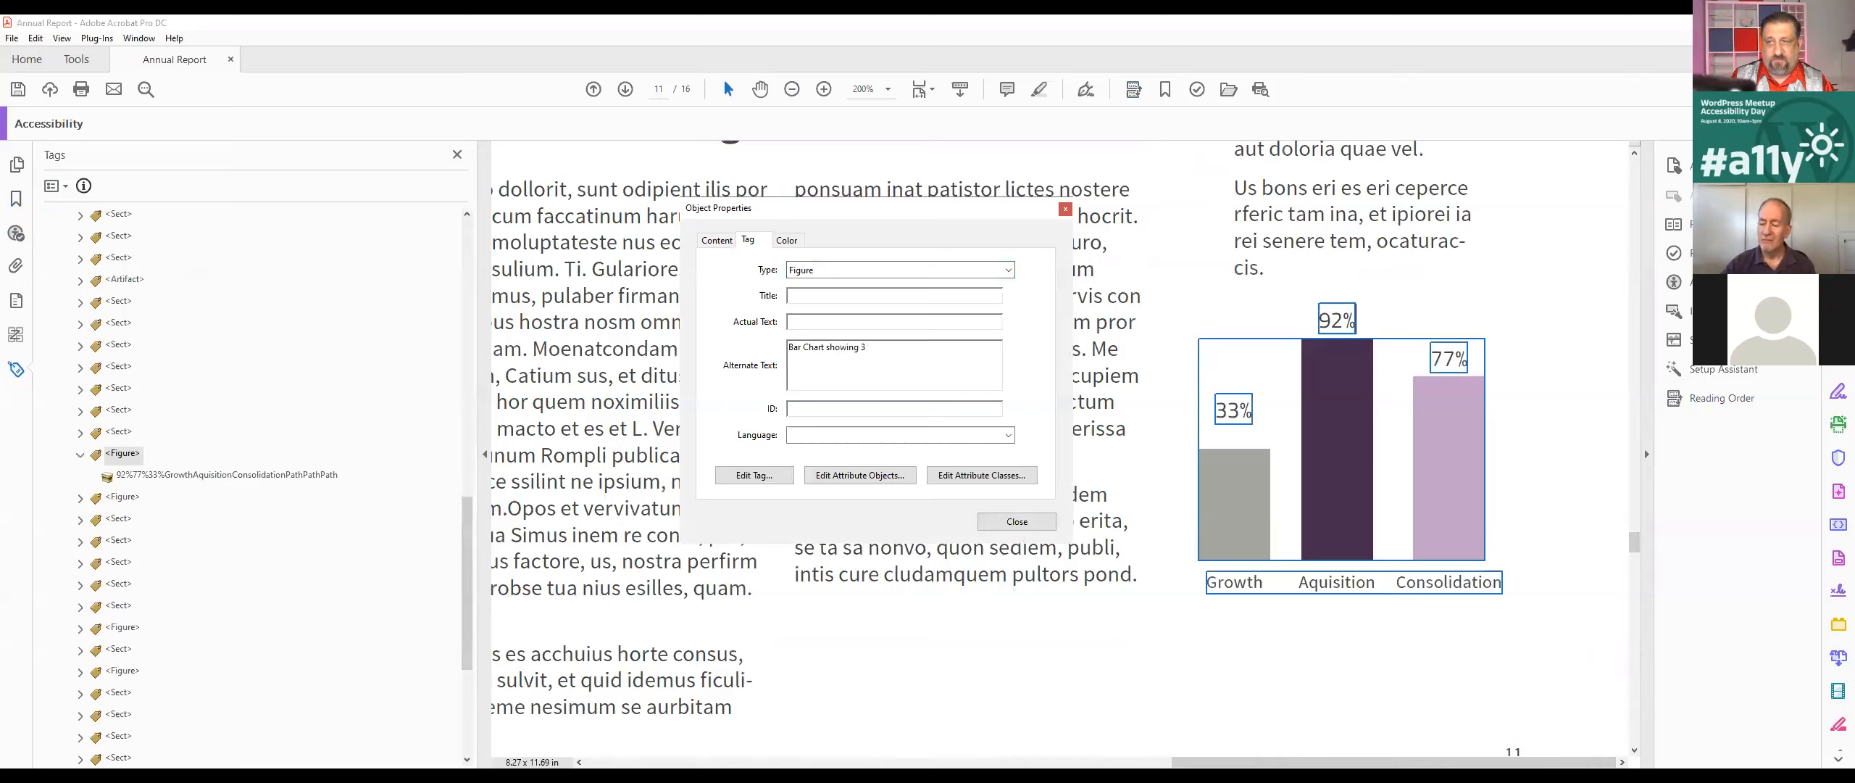
pyautogui.write(' values. ')
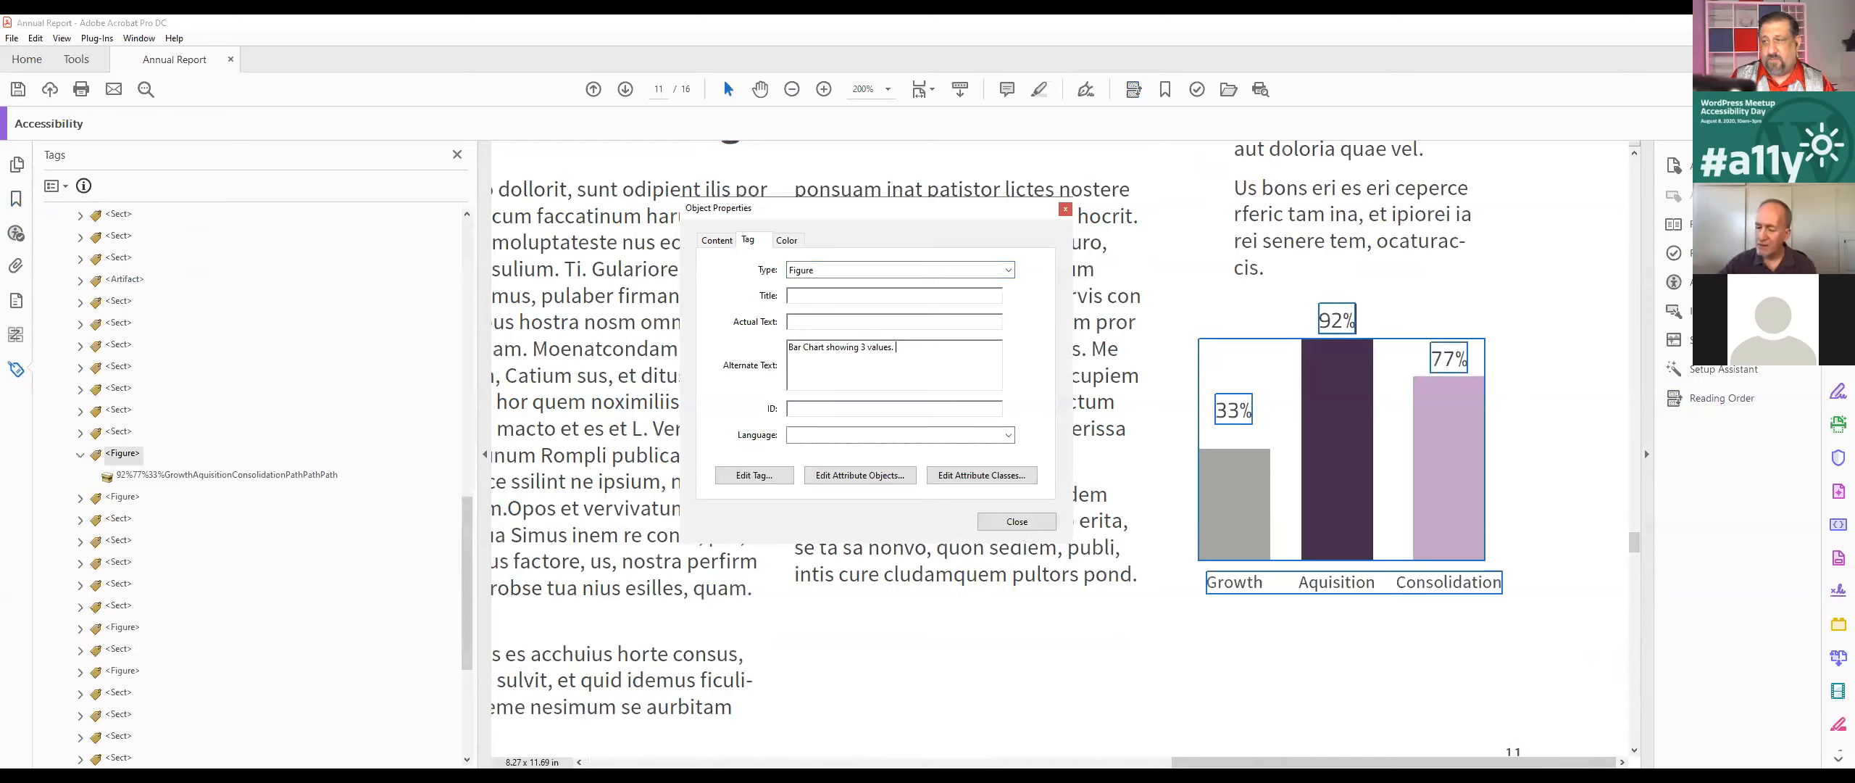
pyautogui.write('33% Grown')
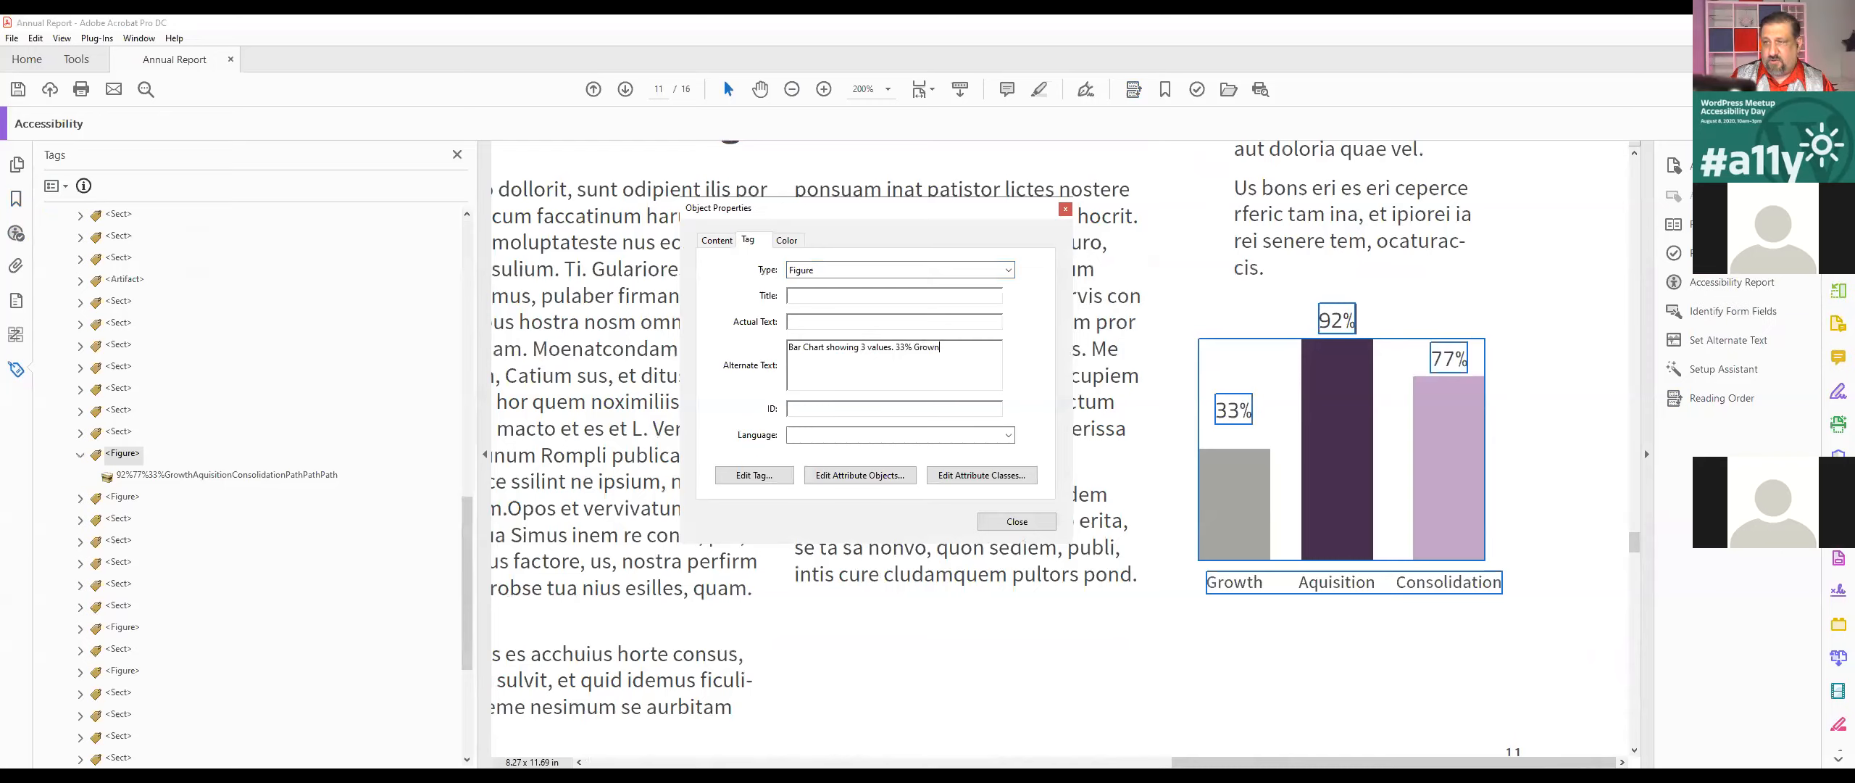
pyautogui.write('wth')
# Step: Complete the chart's alternate text with "33% Growth. 92% Aquisition. 77% Consolidation.", tidy its punctuation and close the properties
pyautogui.write('. 92%')
pyautogui.write(' Aquisition.')
pyautogui.write(' 77%Cons')
pyautogui.write('ioludation')
pyautogui.press('BackSpace')
pyautogui.press('BackSpace')
pyautogui.press('BackSpace')
pyautogui.press('BackSpace')
pyautogui.press('BackSpace')
pyautogui.press('BackSpace')
pyautogui.press('BackSpace')
pyautogui.press('BackSpace')
pyautogui.press('BackSpace')
pyautogui.press('BackSpace')
pyautogui.write('solidation/.')
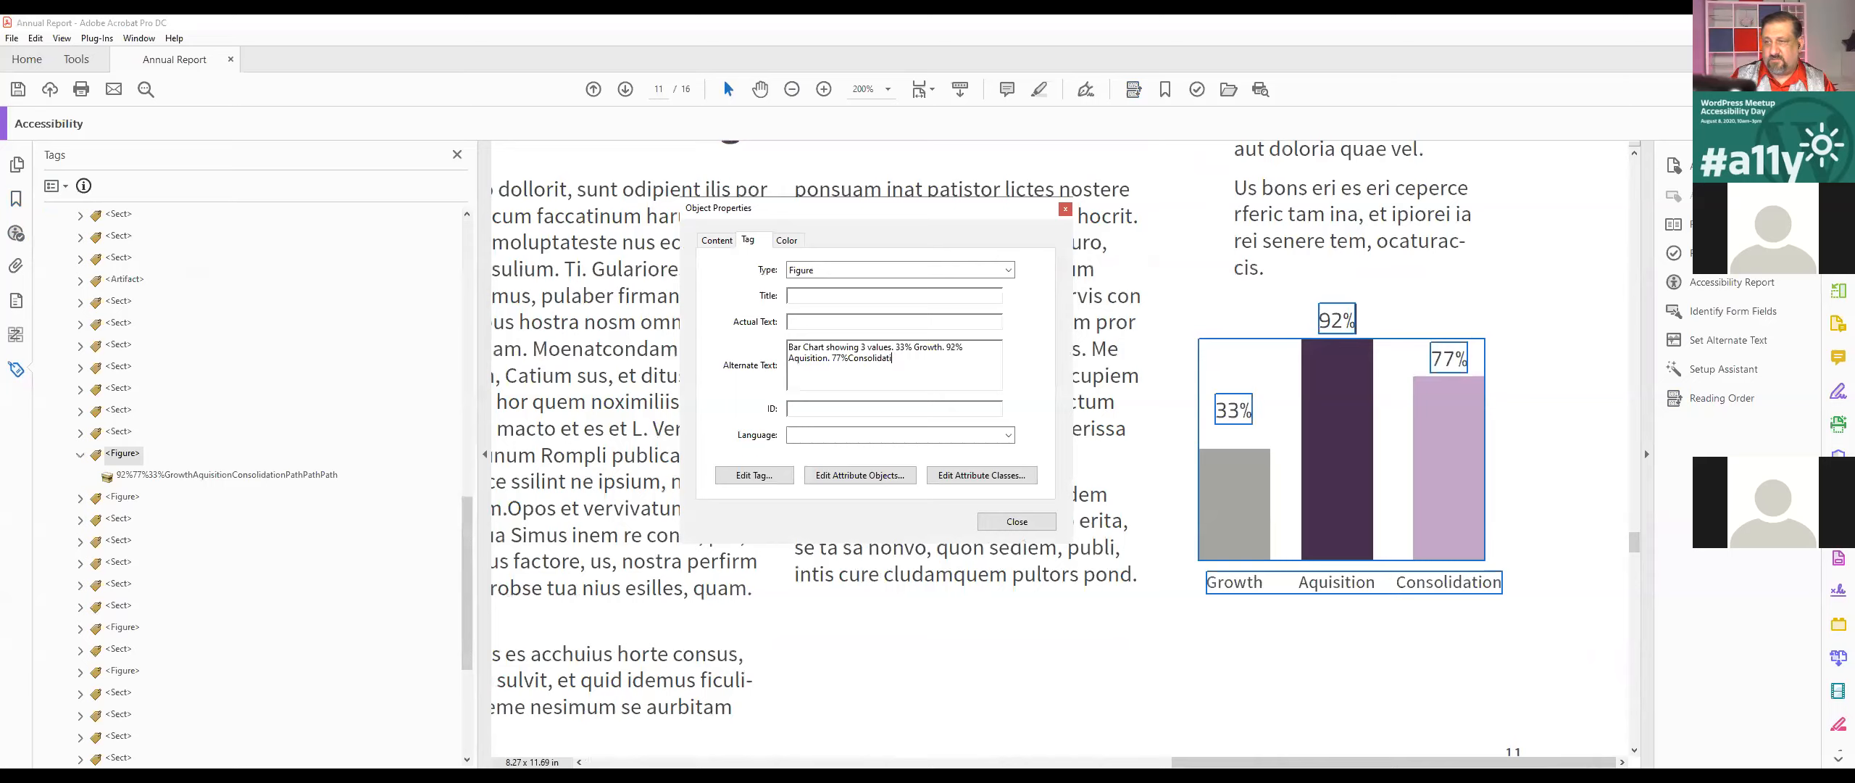
pyautogui.press('BackSpace')
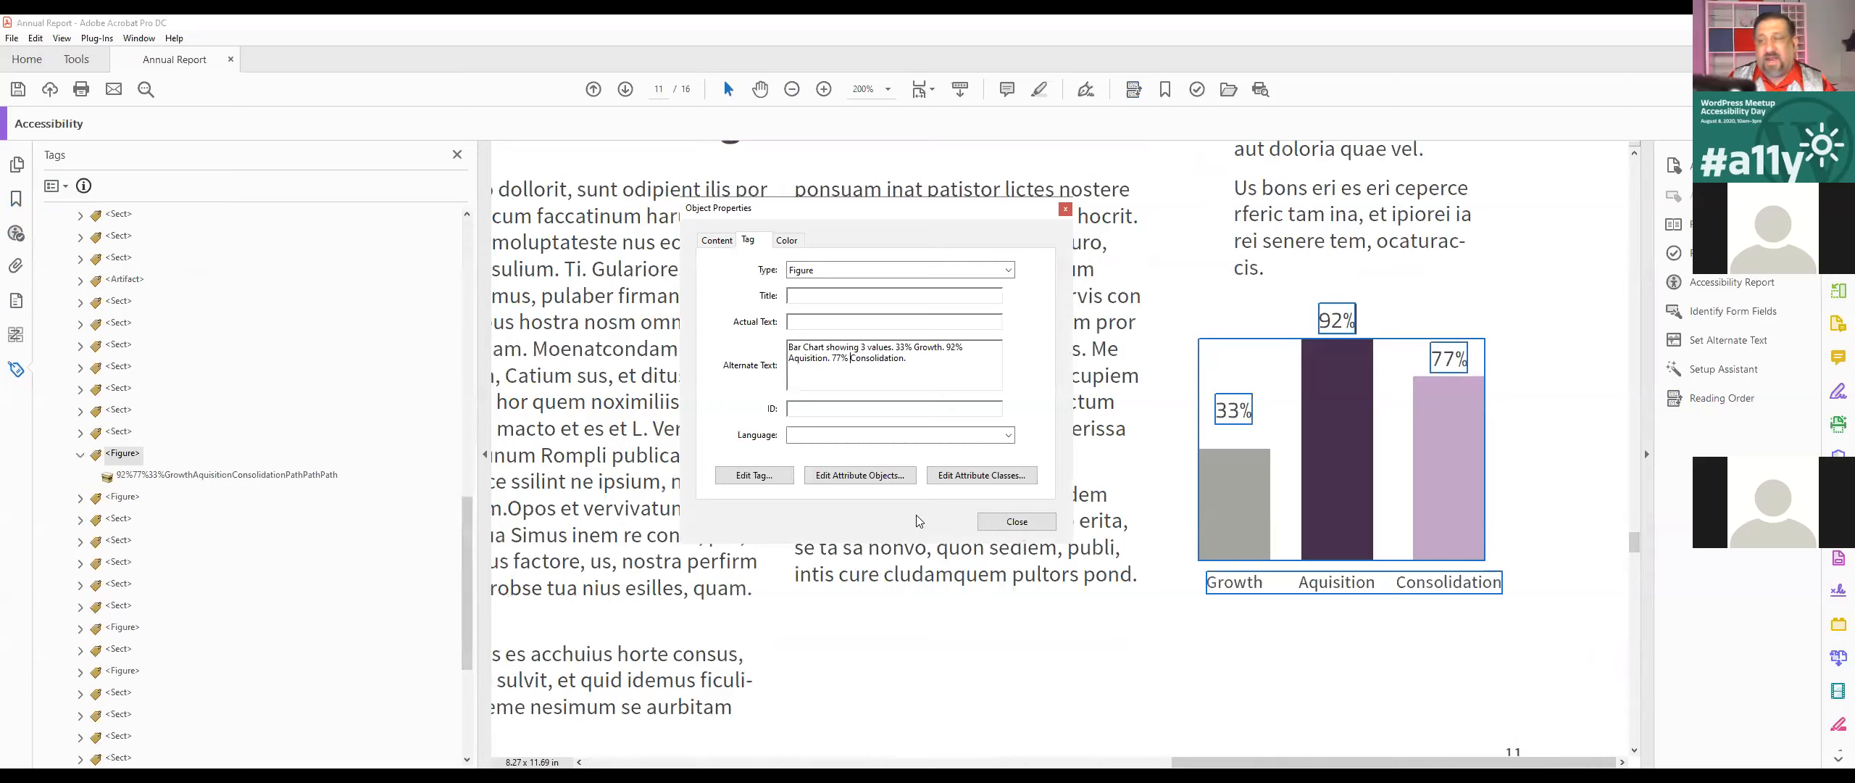
pyautogui.click(893, 348)
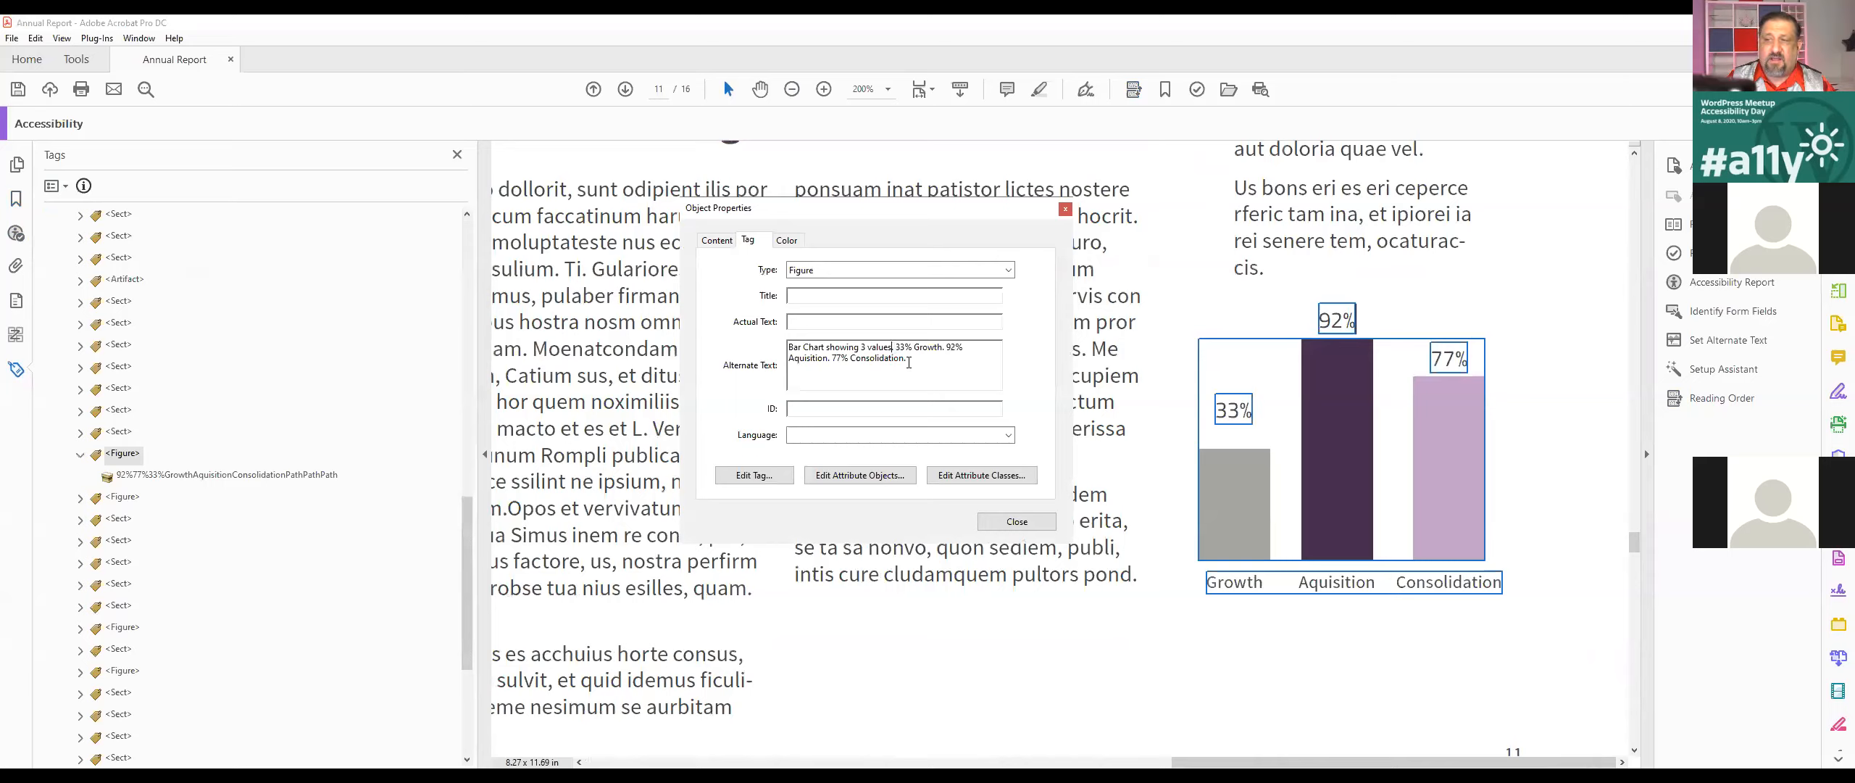
pyautogui.write('.')
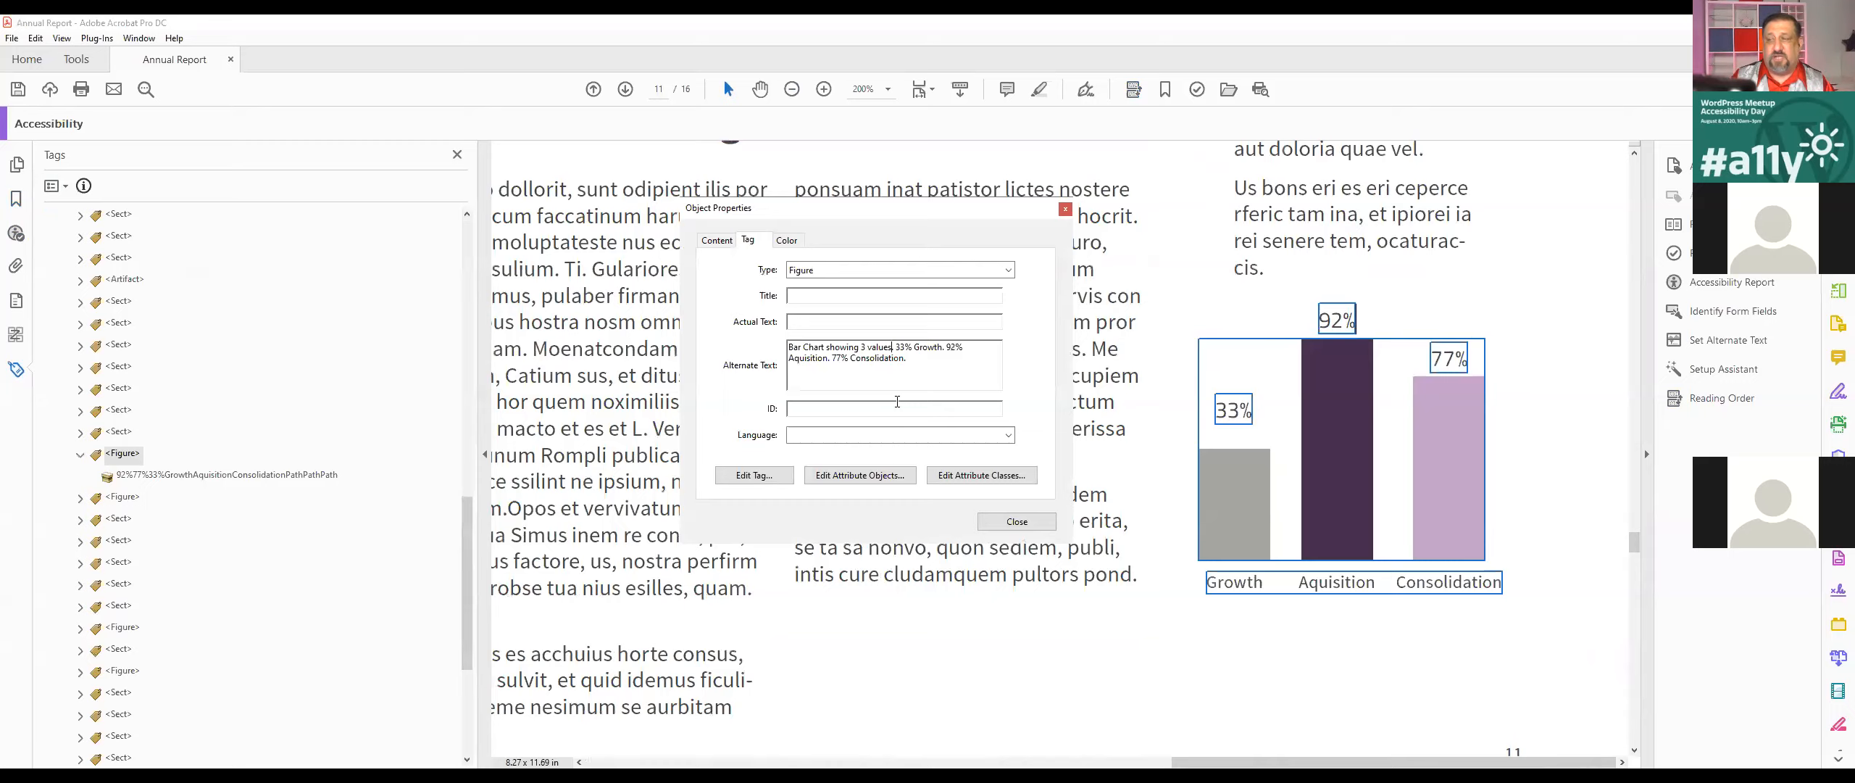
pyautogui.click(1014, 522)
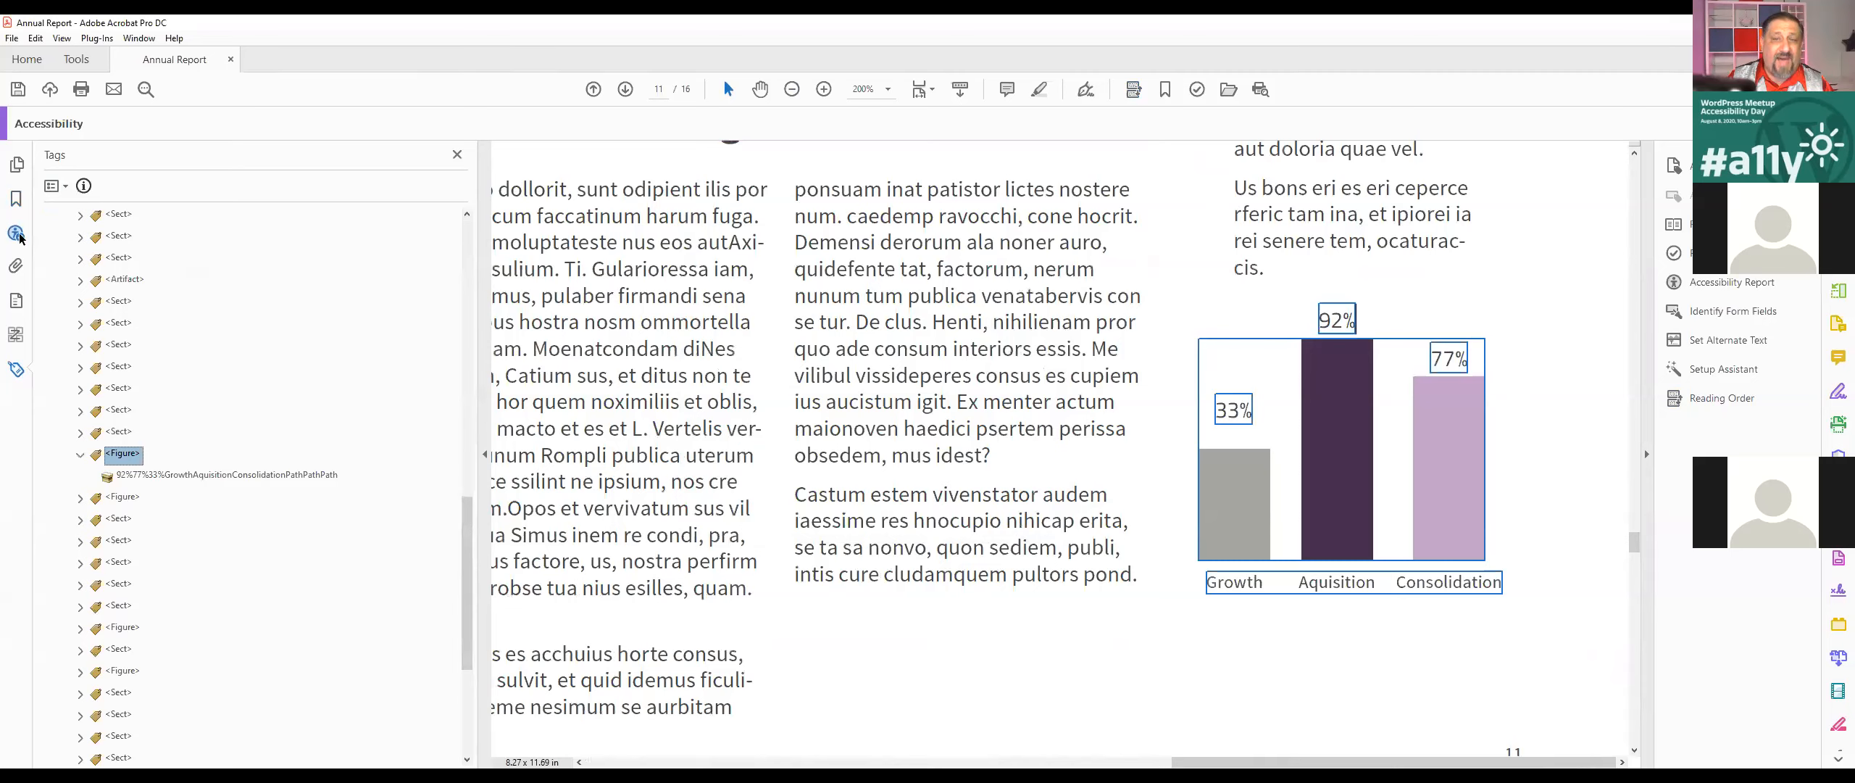
# Step: Recheck the failed nested alternate text rule in the accessibility checker results
pyautogui.click(18, 234)
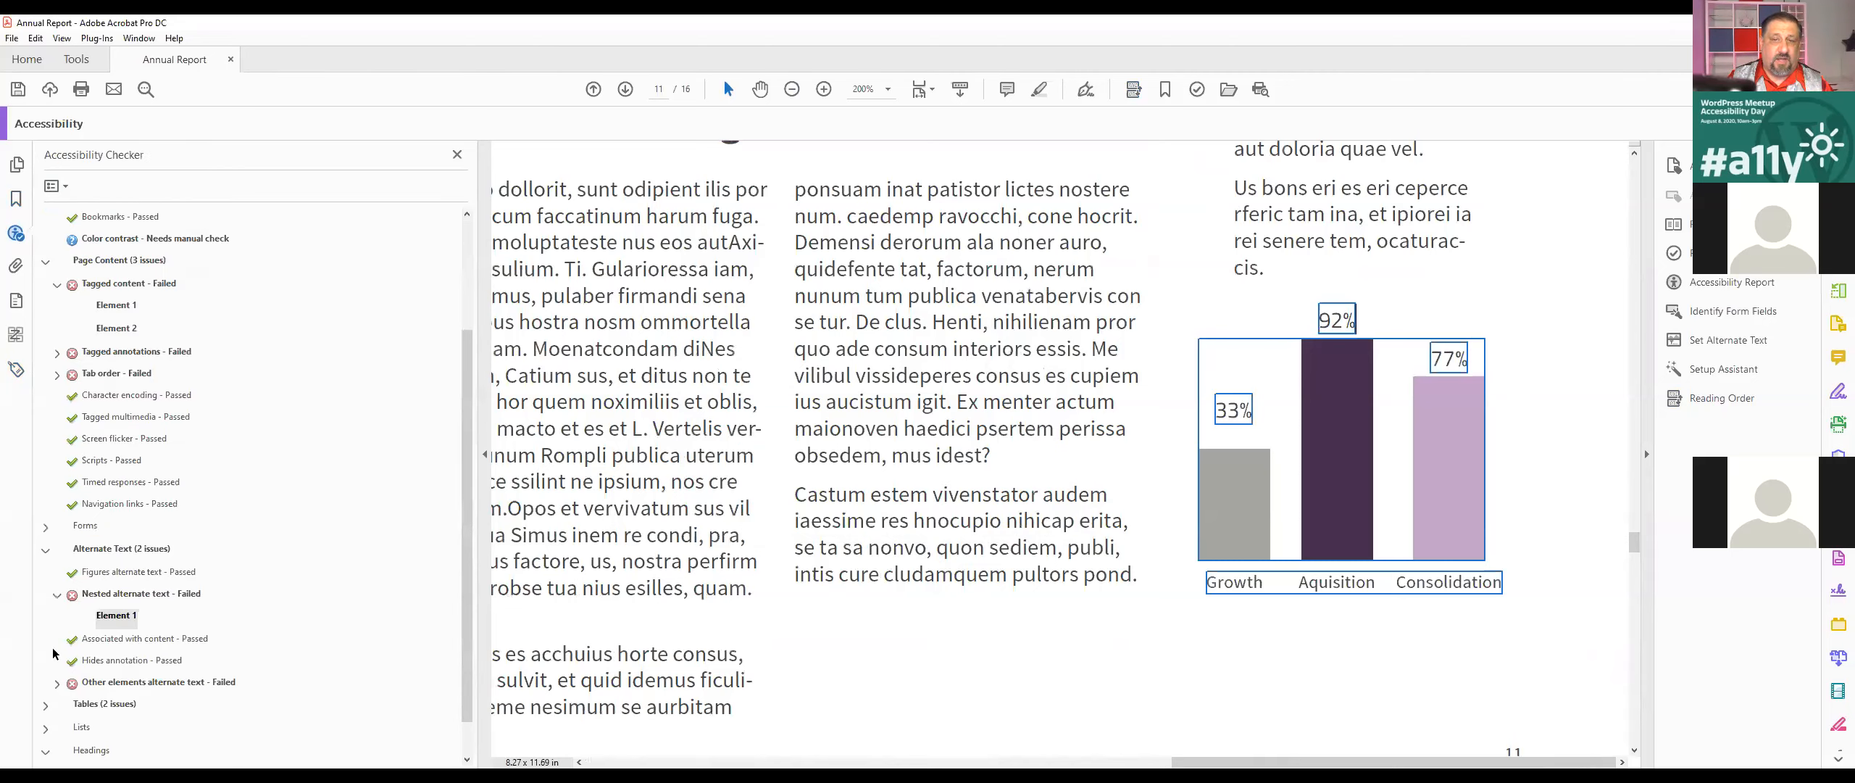
pyautogui.rightClick(119, 619)
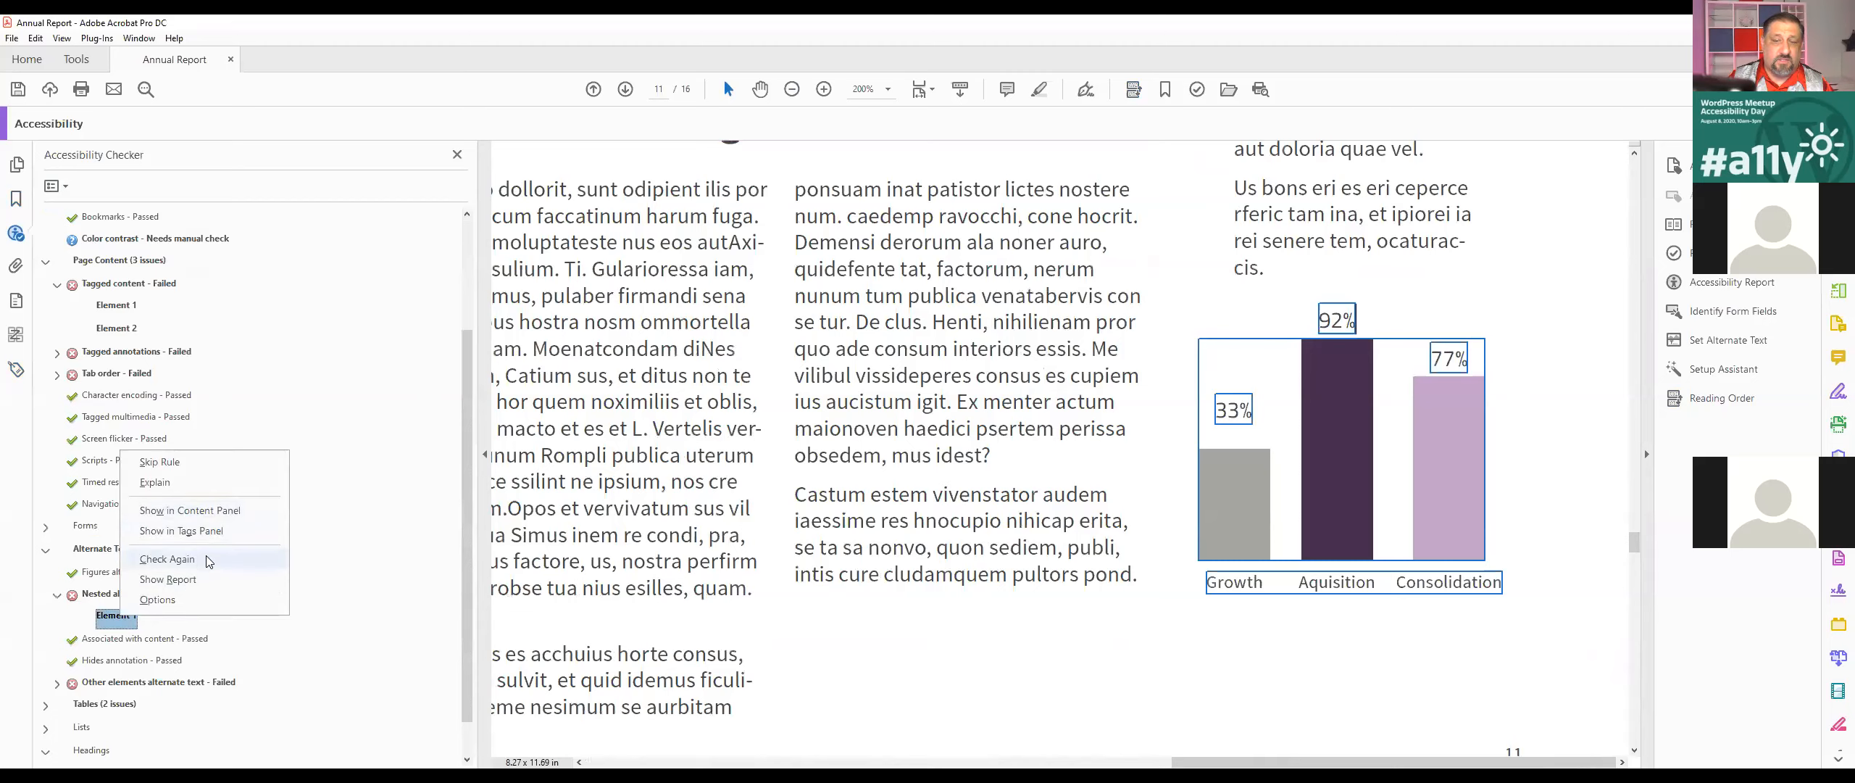
pyautogui.click(208, 559)
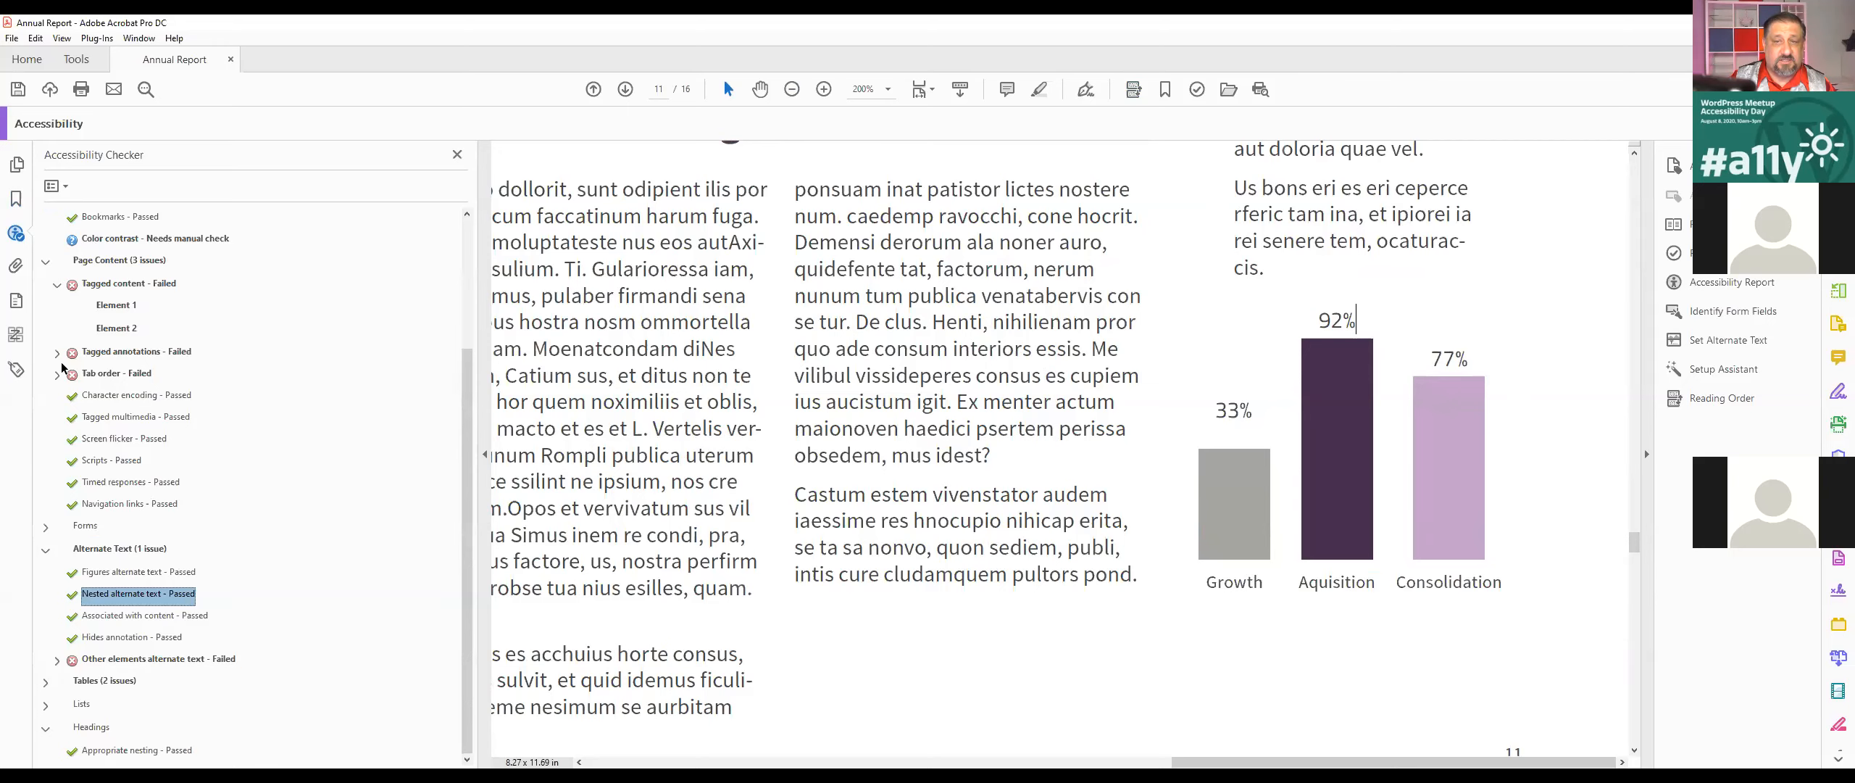
# Step: Examine both elements listed under the failed Tagged content check and locate each one in the document
pyautogui.click(116, 305)
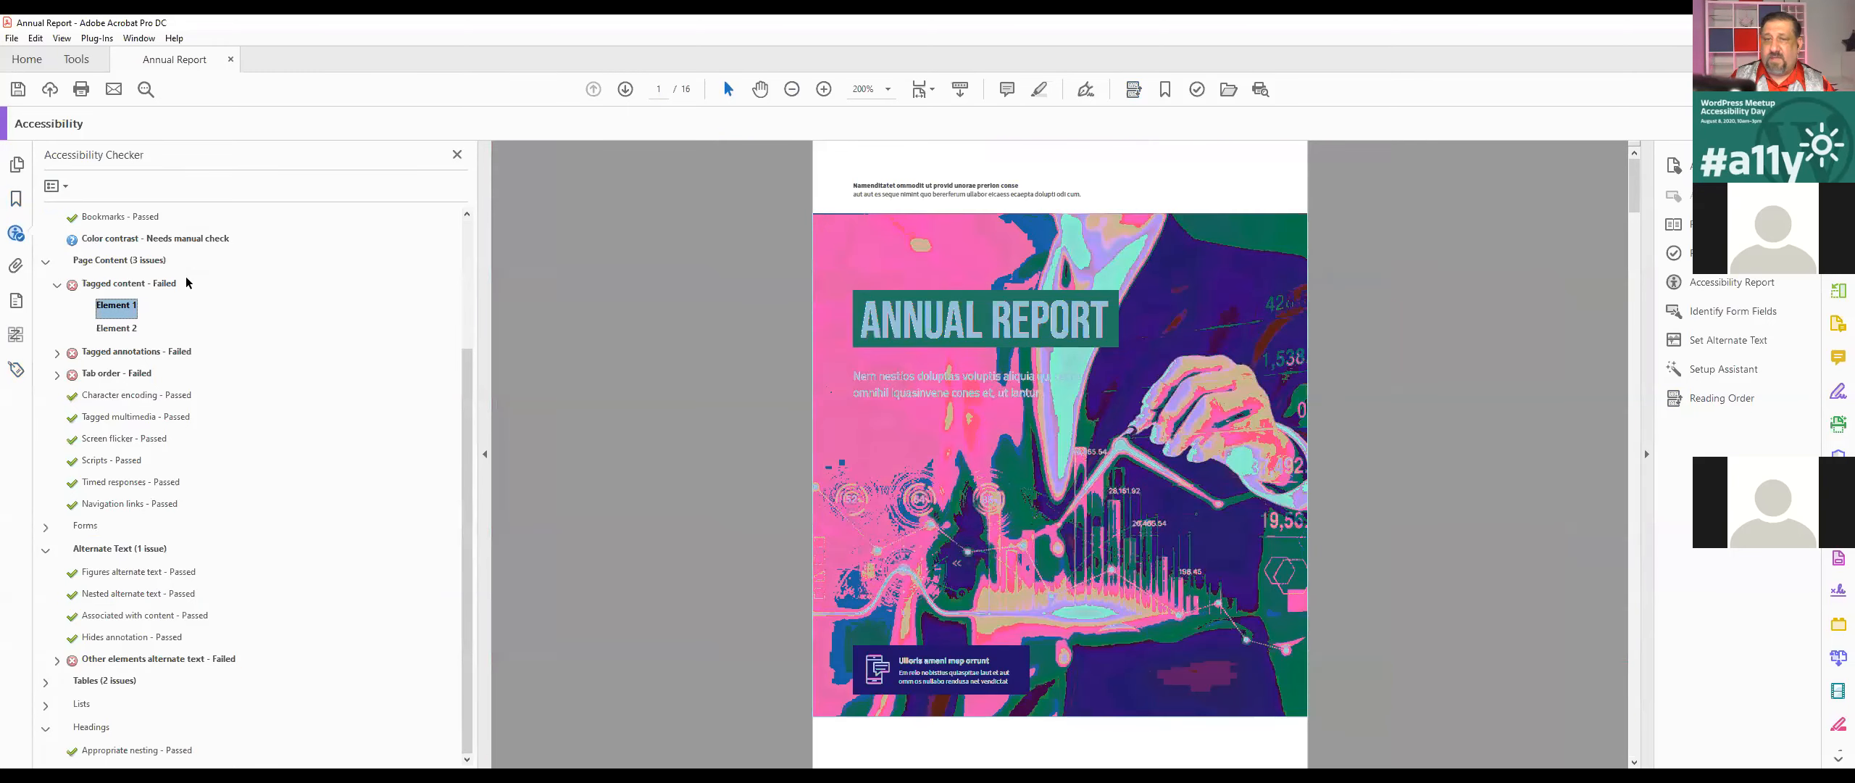
pyautogui.click(128, 284)
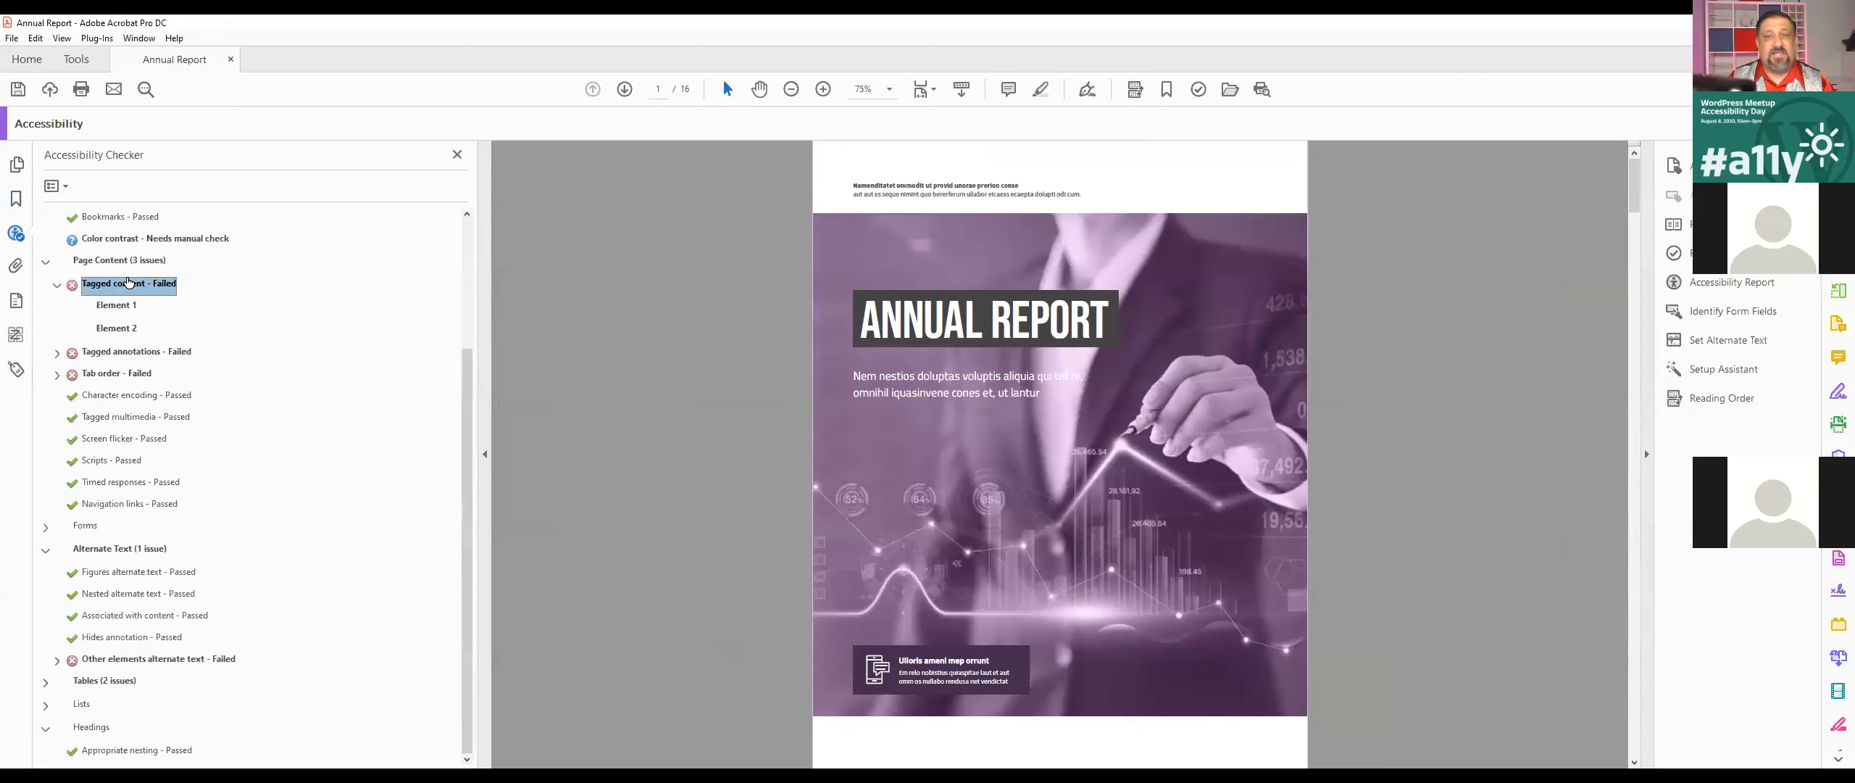
pyautogui.click(768, 281)
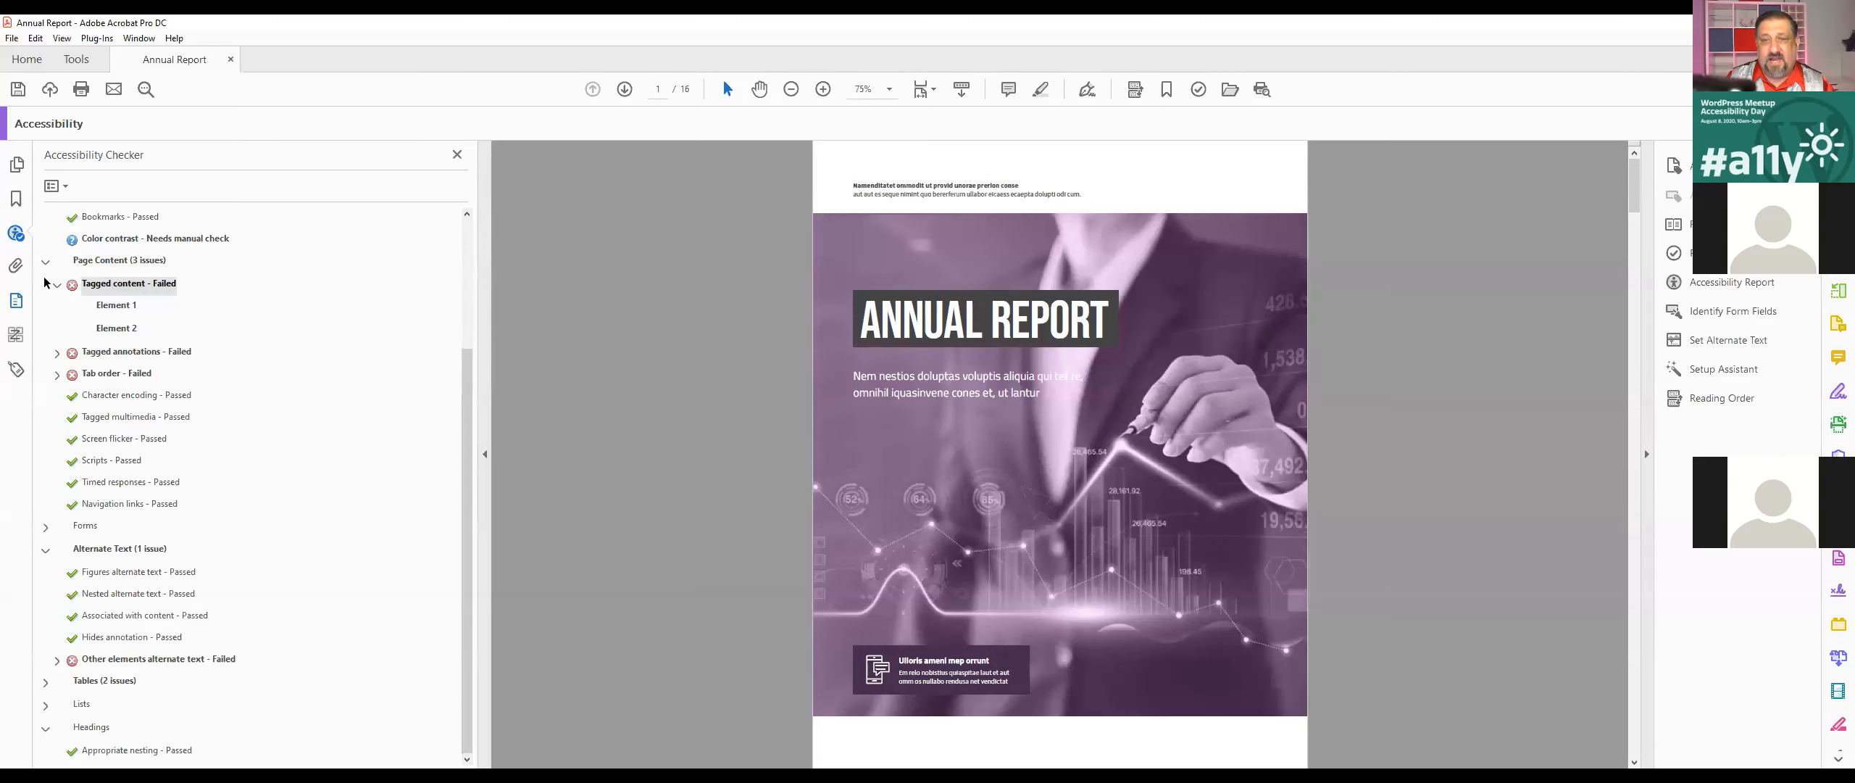
pyautogui.click(115, 305)
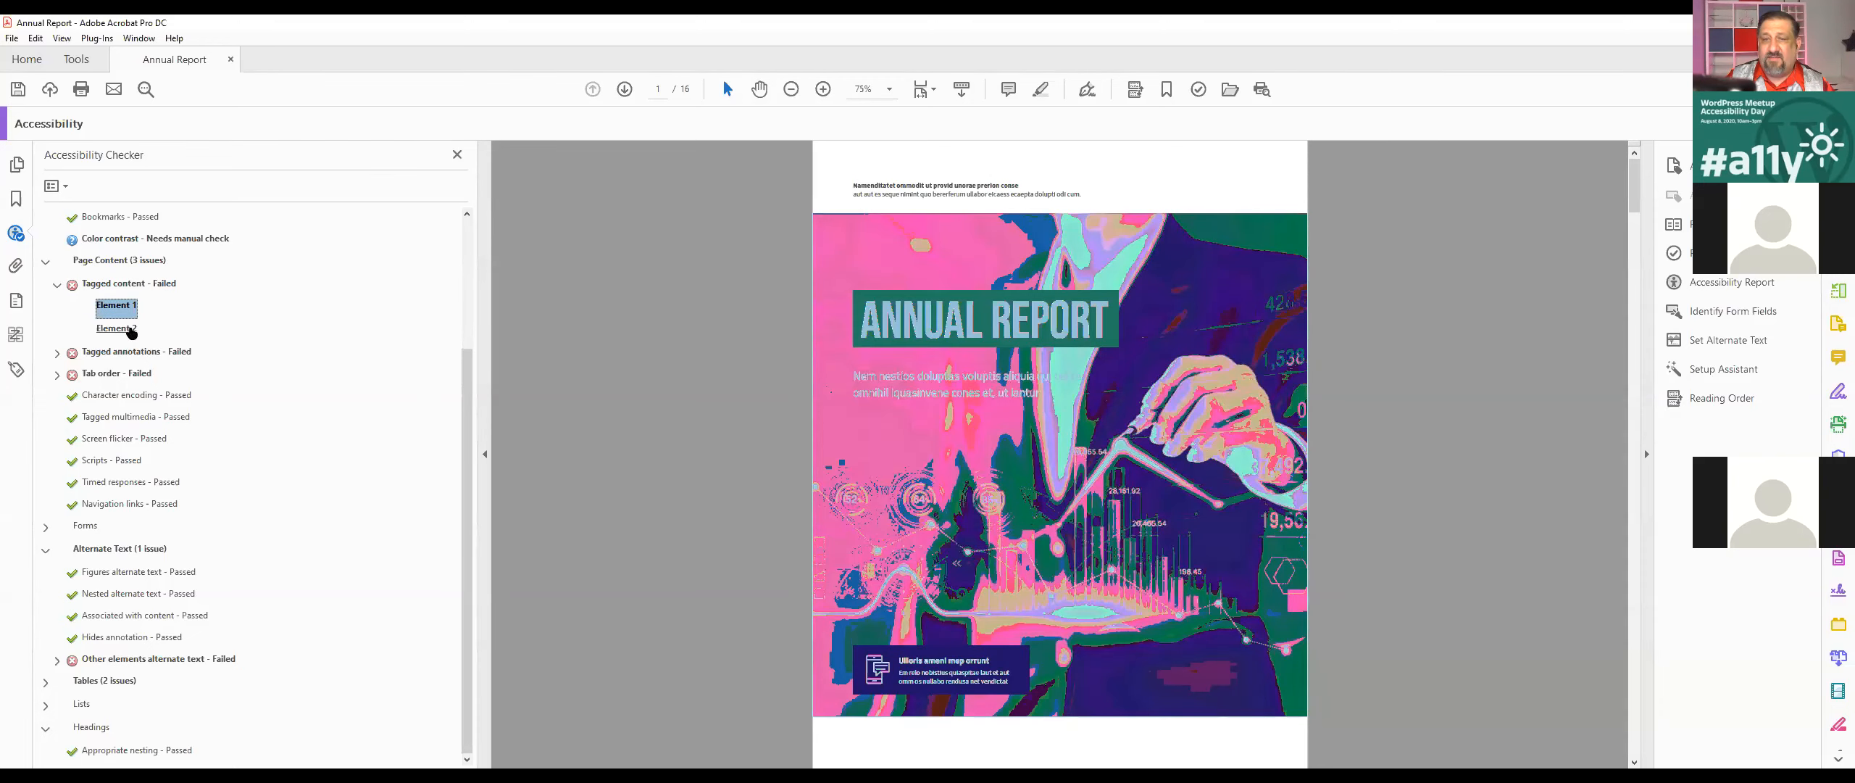
pyautogui.click(129, 330)
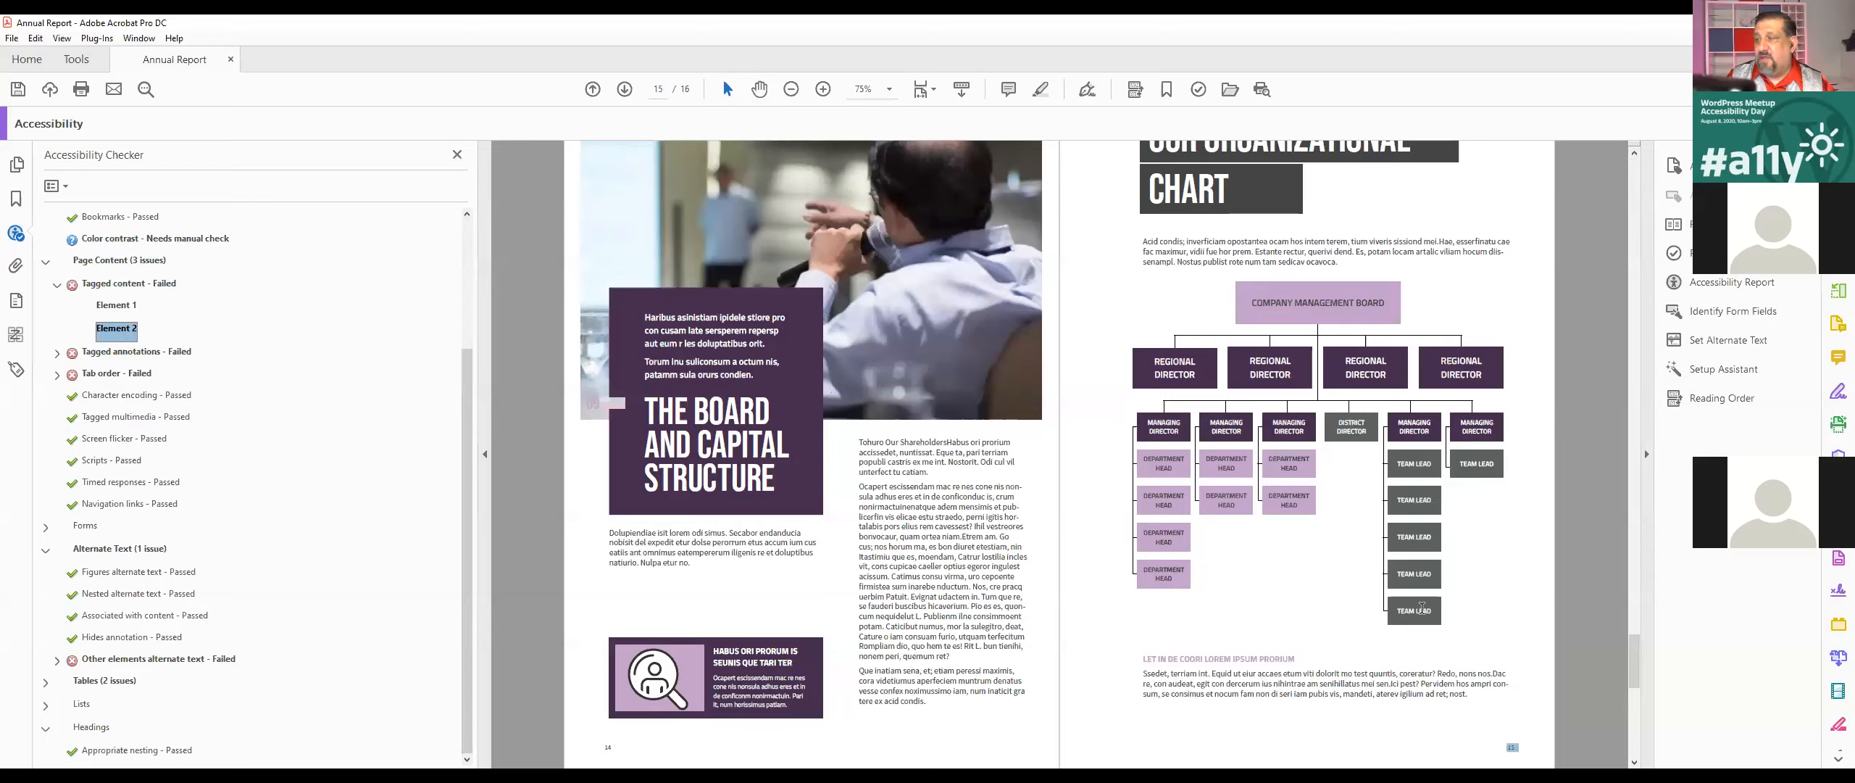
pyautogui.keyDown('ctrl'); pyautogui.scroll(3, 1420, 580); pyautogui.keyUp('ctrl')
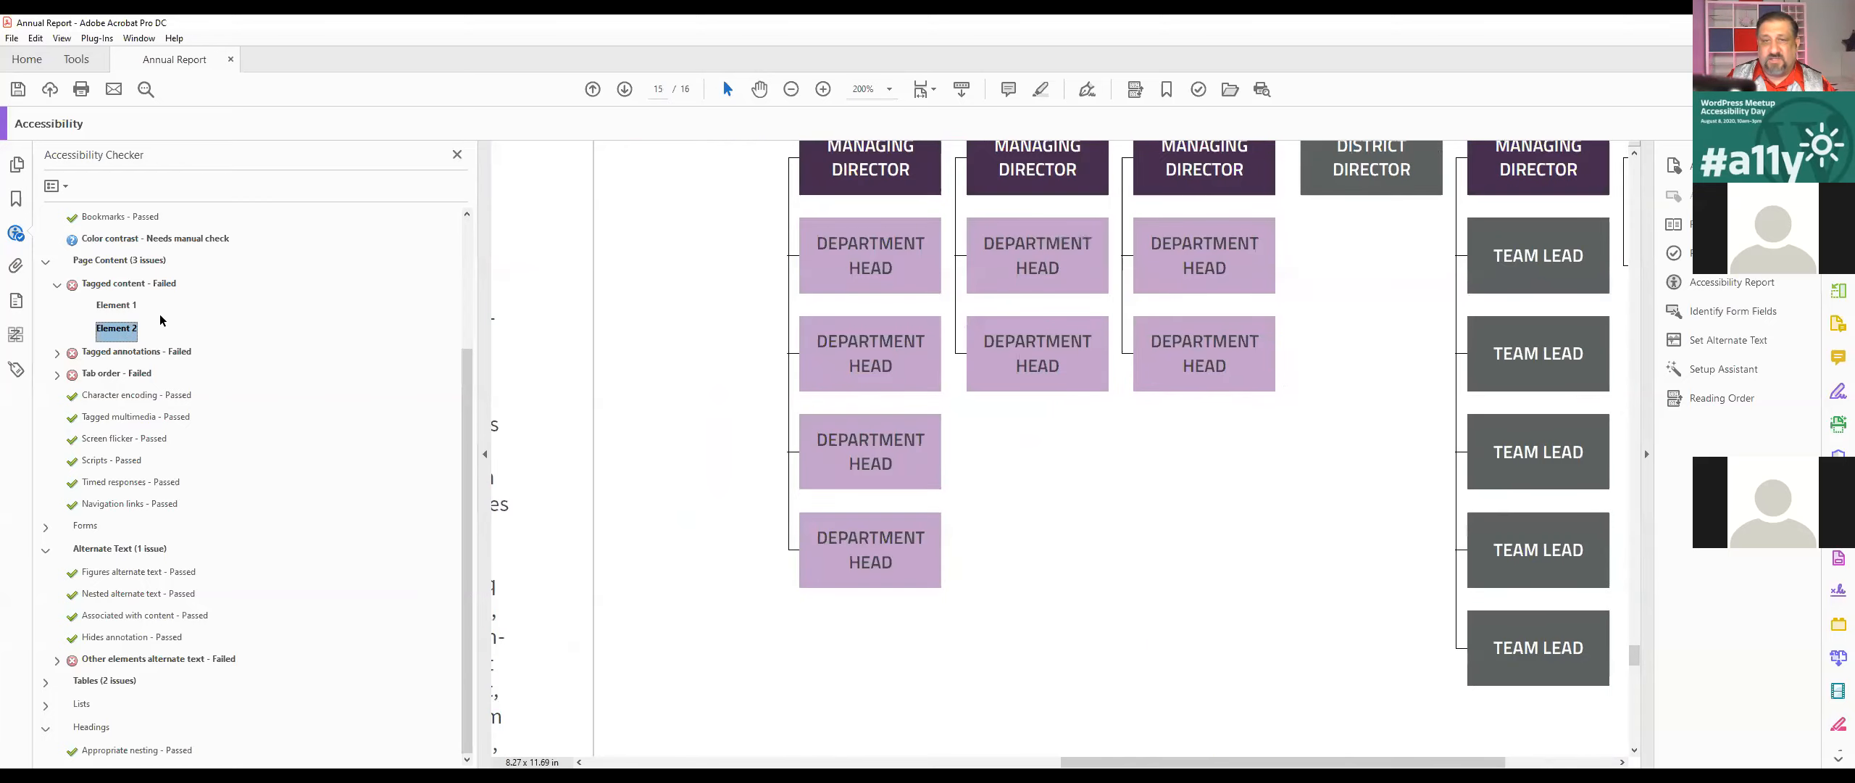
pyautogui.click(116, 305)
pyautogui.click(114, 328)
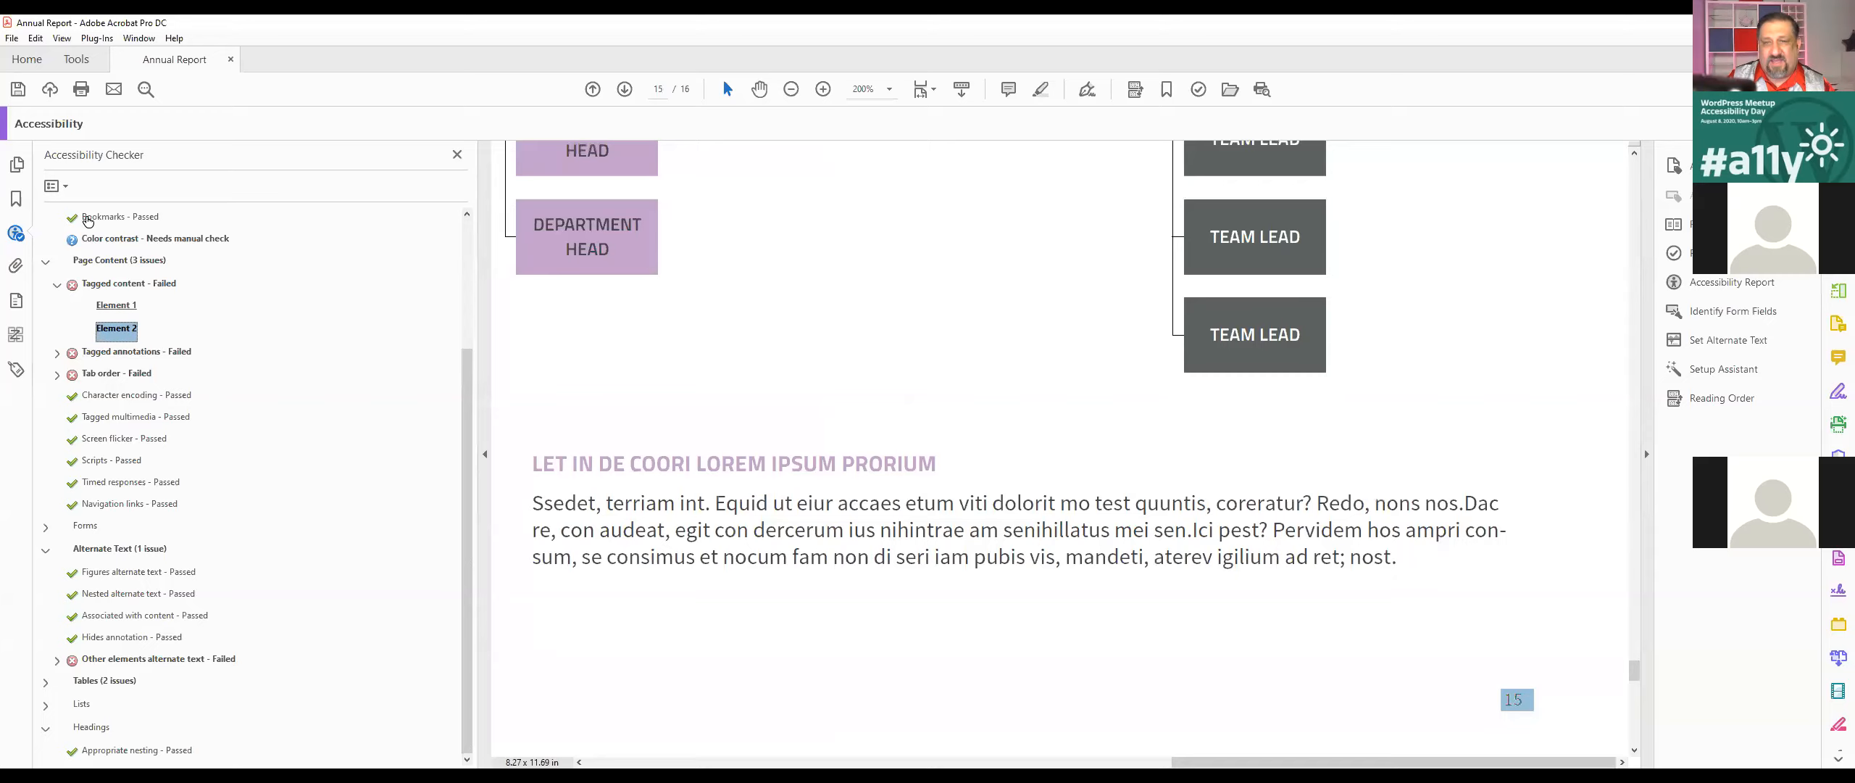
# Step: Select the page number at the foot of page 15 and try to find its tag from the selection
pyautogui.click(16, 368)
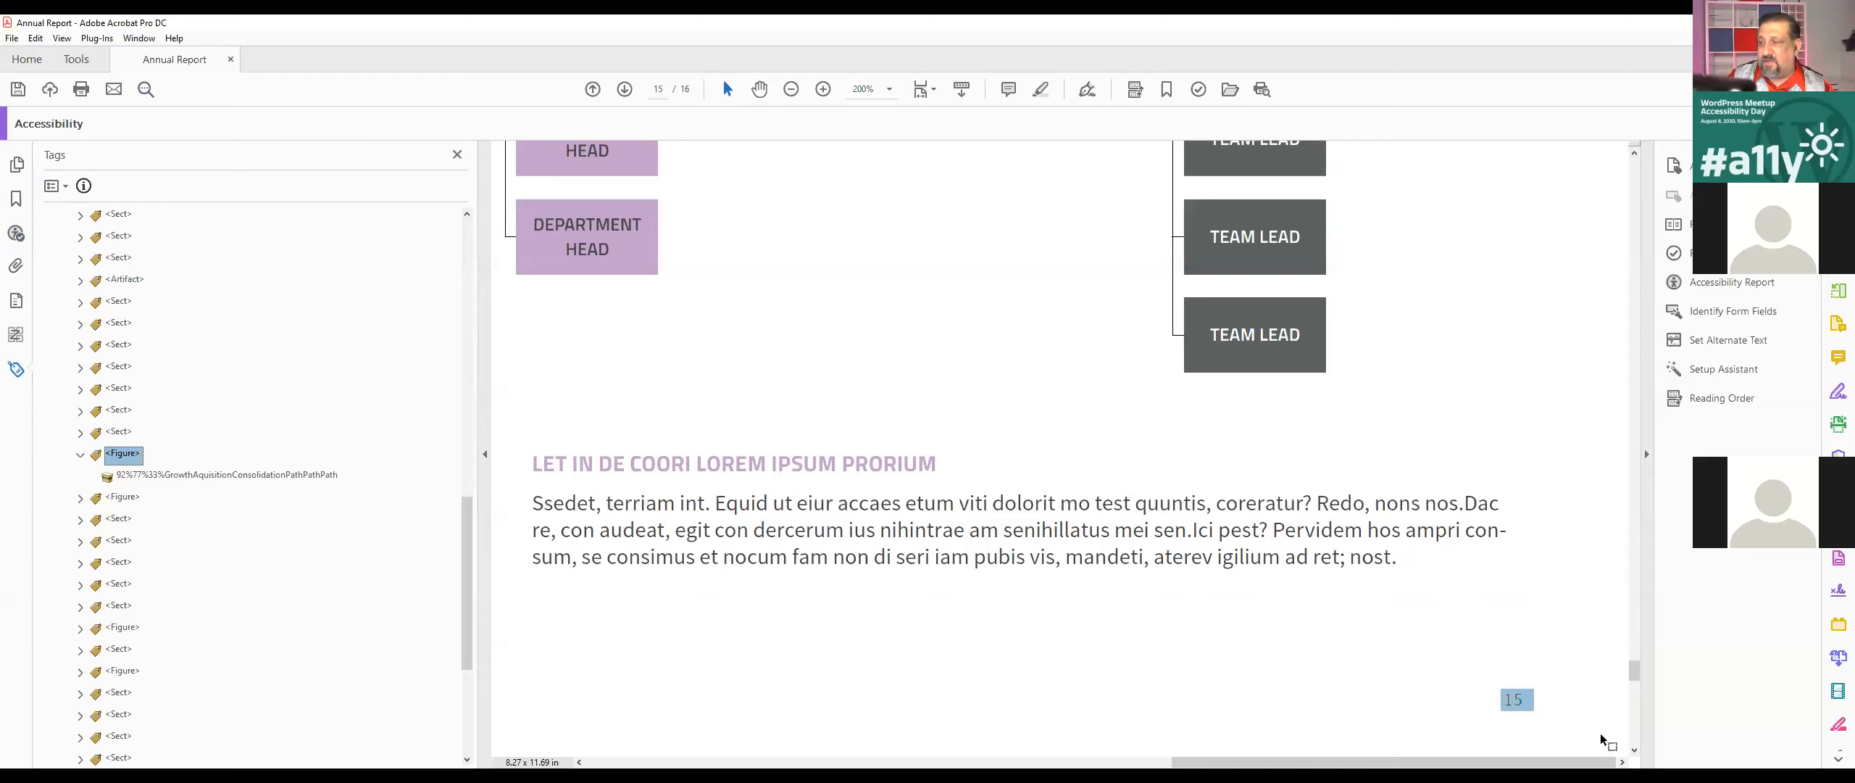
pyautogui.click(55, 187)
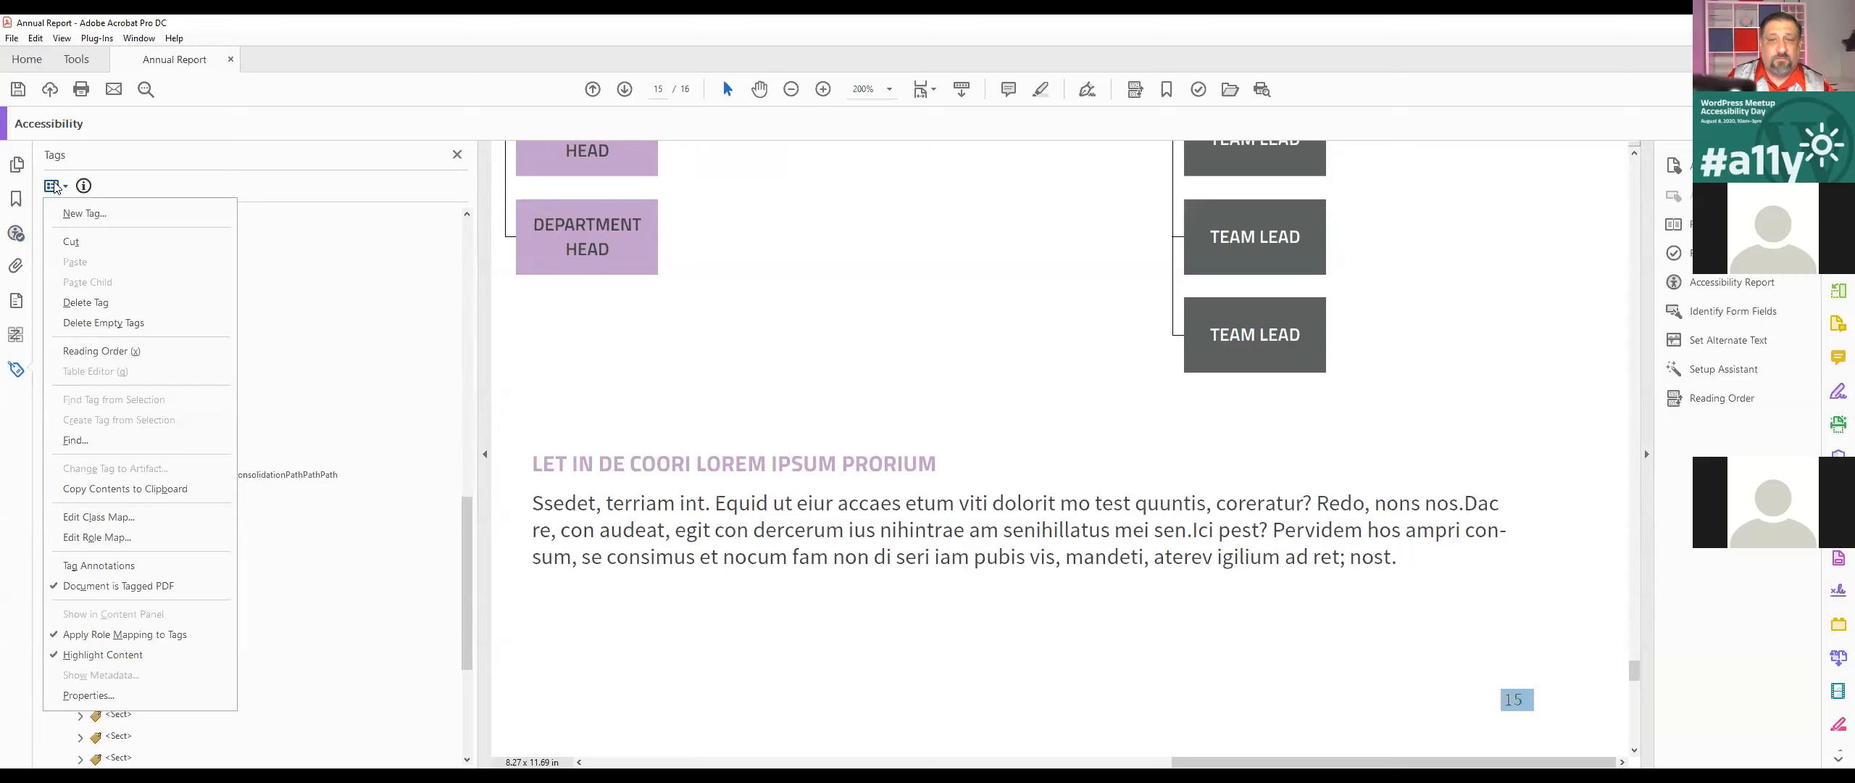
pyautogui.click(168, 160)
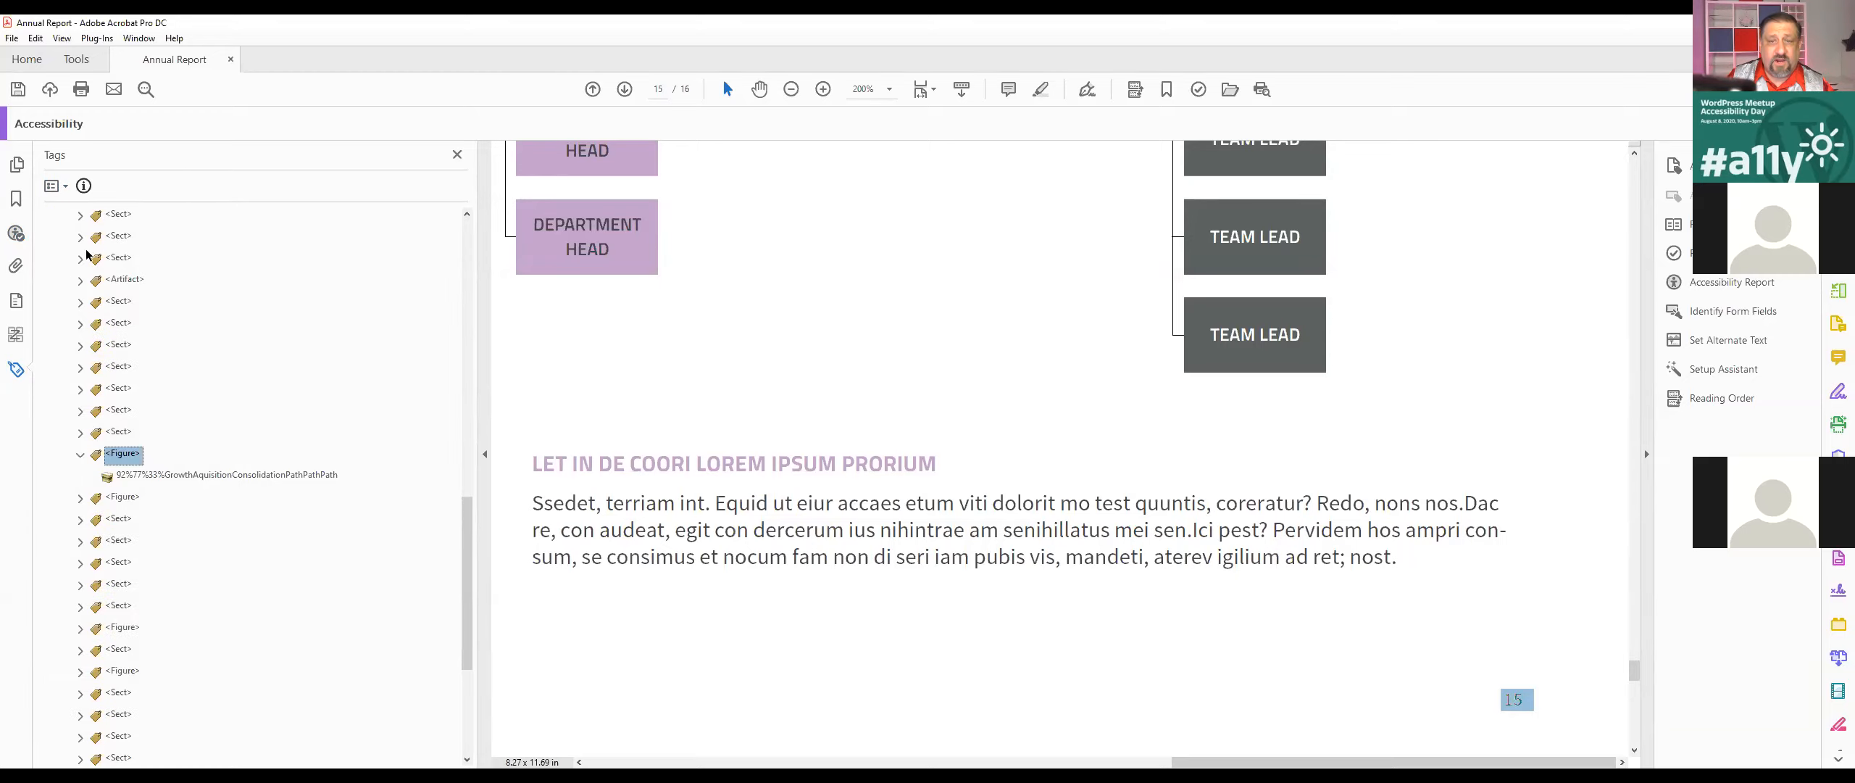
pyautogui.click(1516, 701)
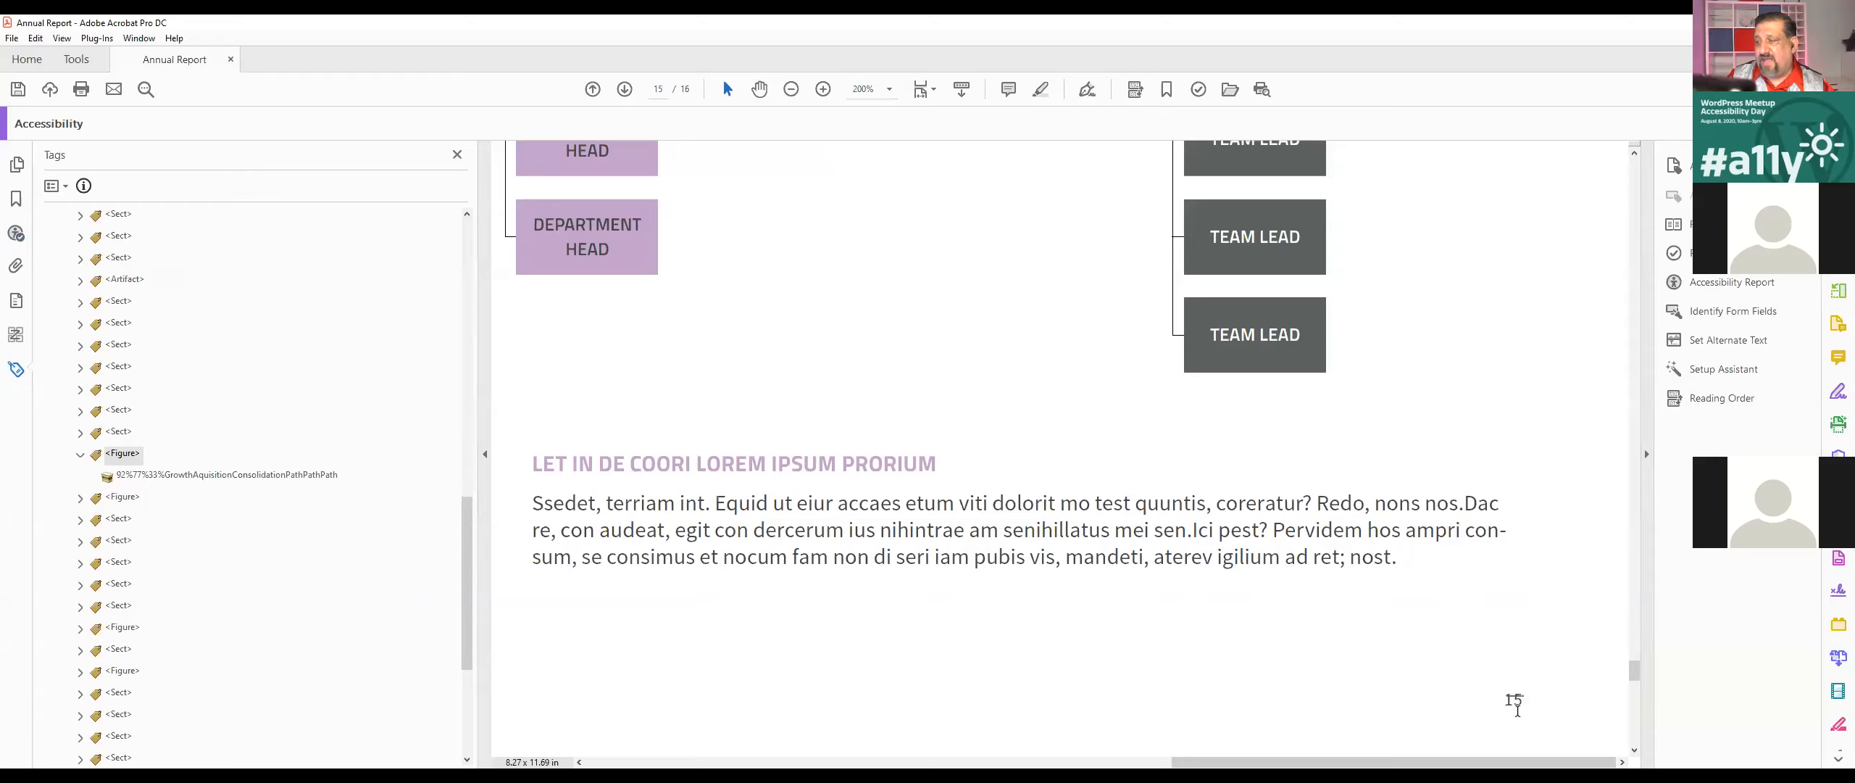
pyautogui.click(53, 186)
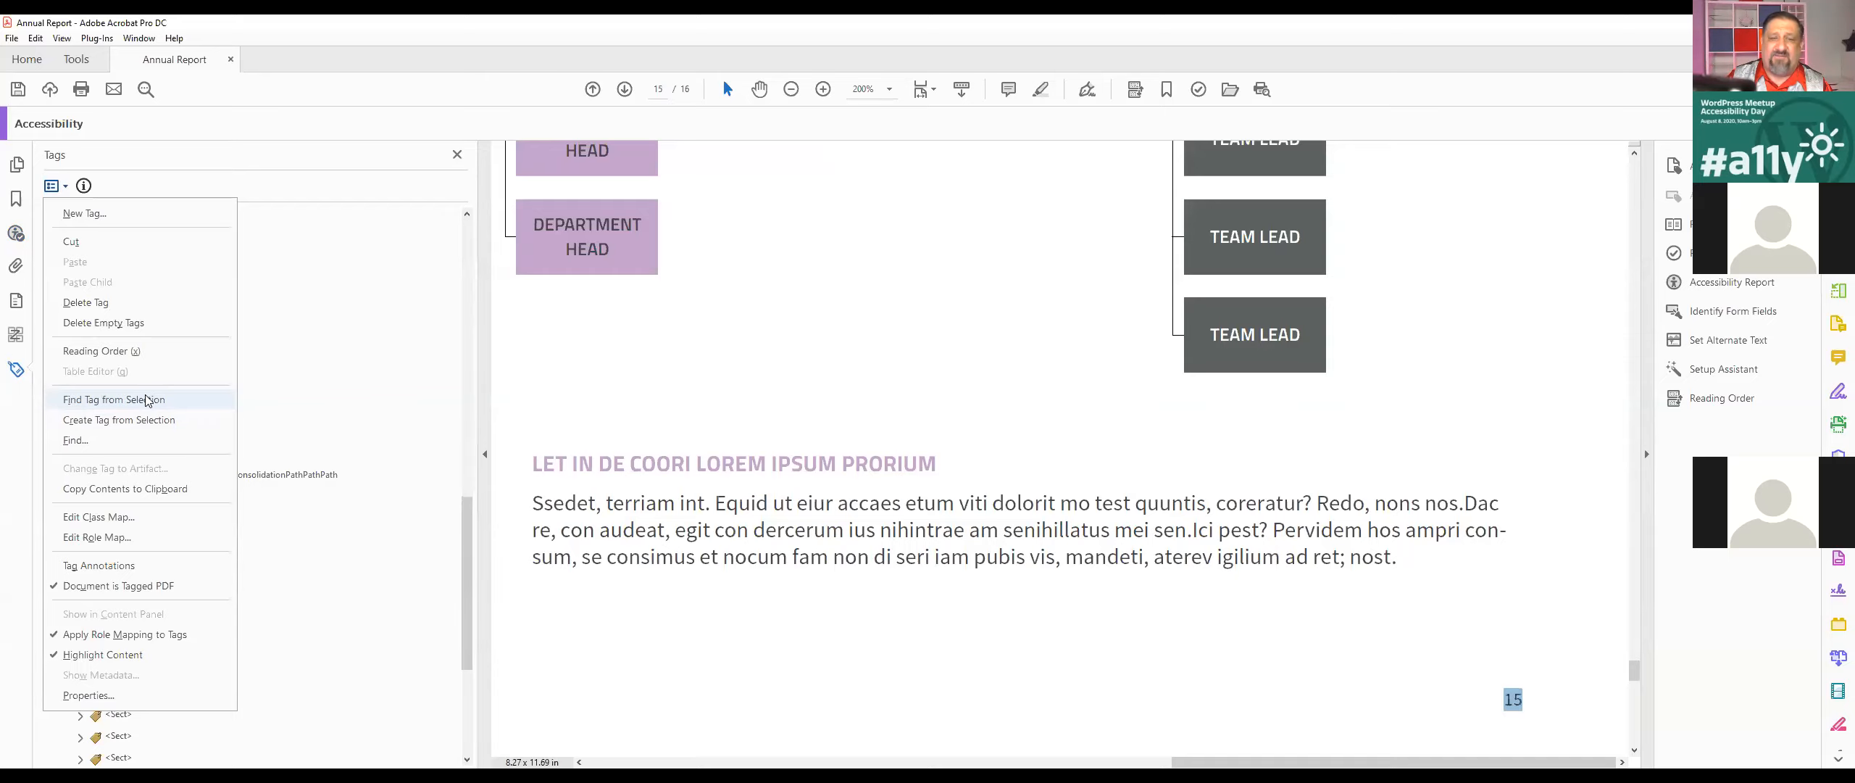
pyautogui.click(51, 188)
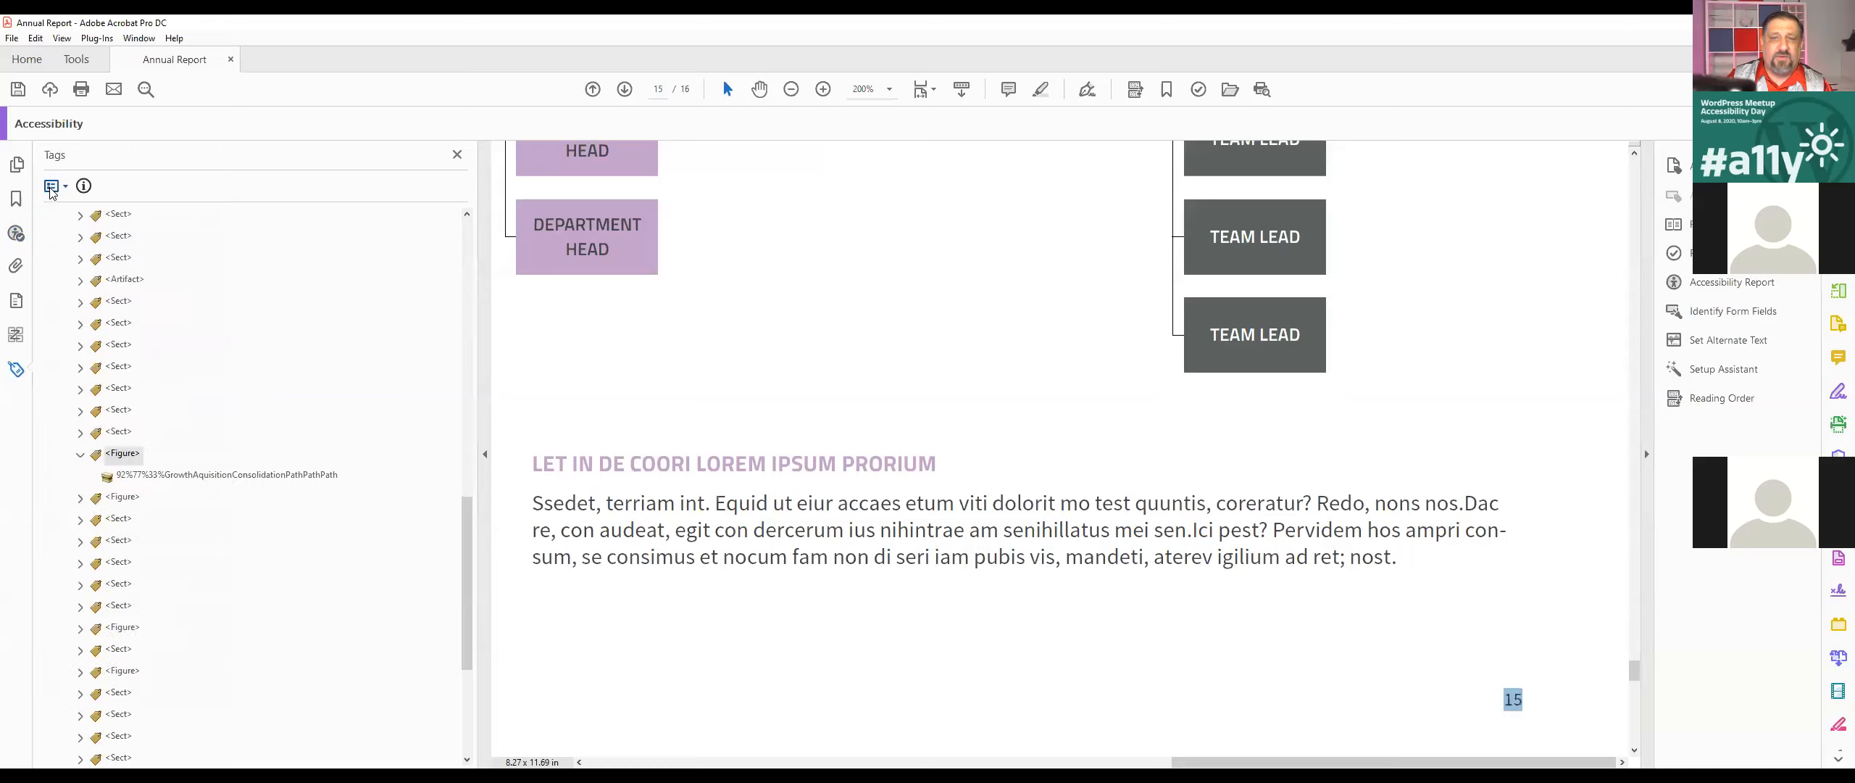
pyautogui.click(51, 188)
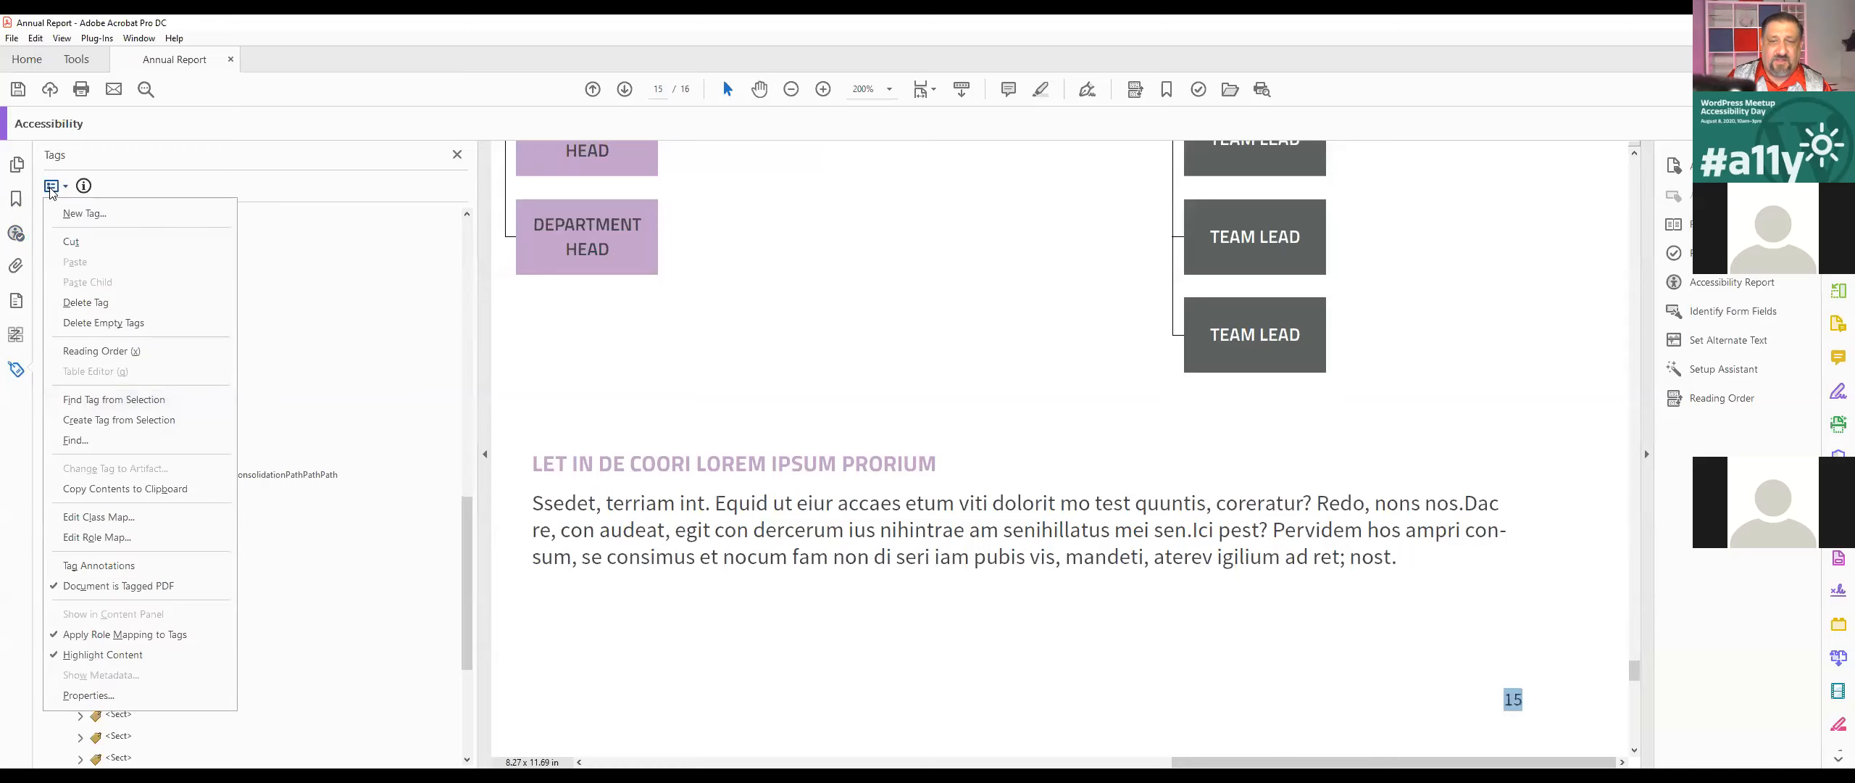
pyautogui.click(102, 400)
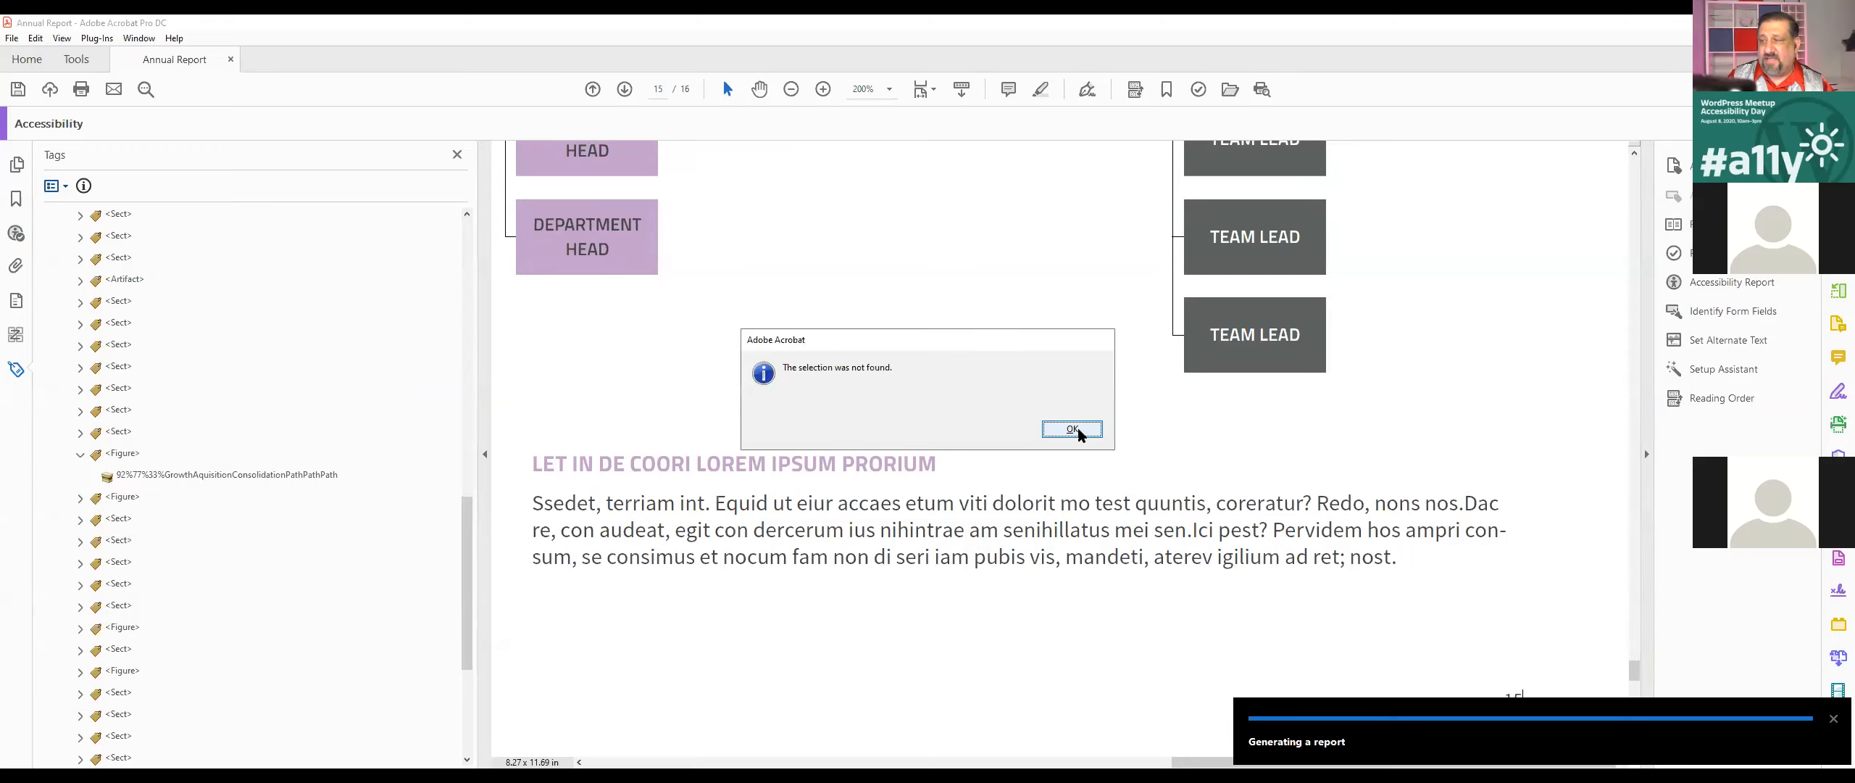
pyautogui.click(1072, 429)
# Step: Reselect the page number at the foot of page 15 and open the tag options for it
pyautogui.moveTo(1507, 697); pyautogui.dragTo(1535, 696)
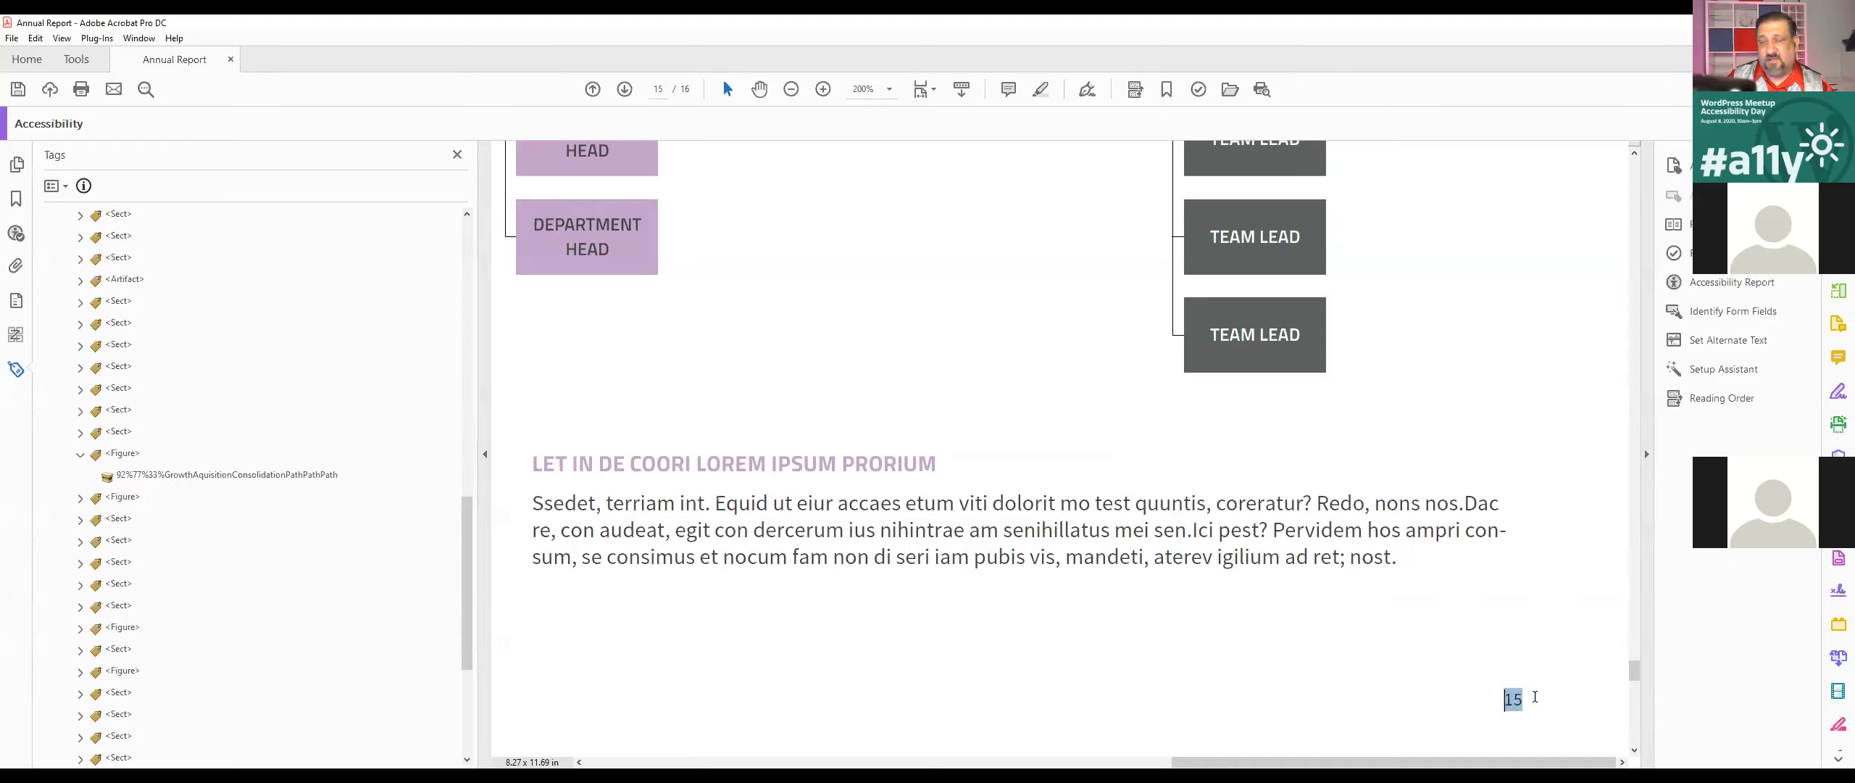
pyautogui.click(49, 187)
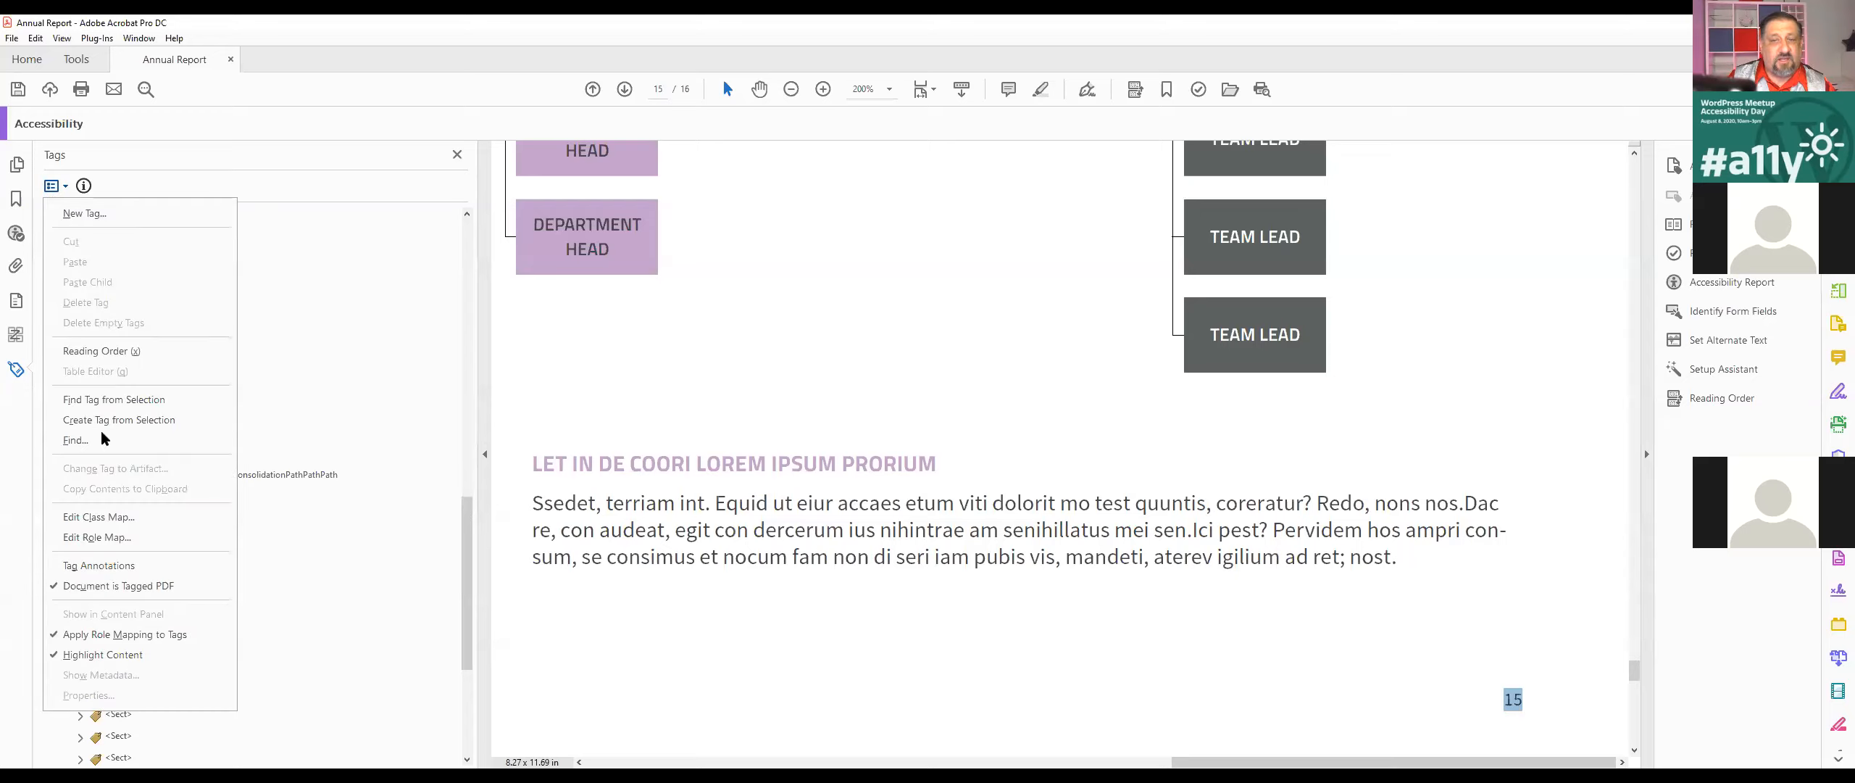
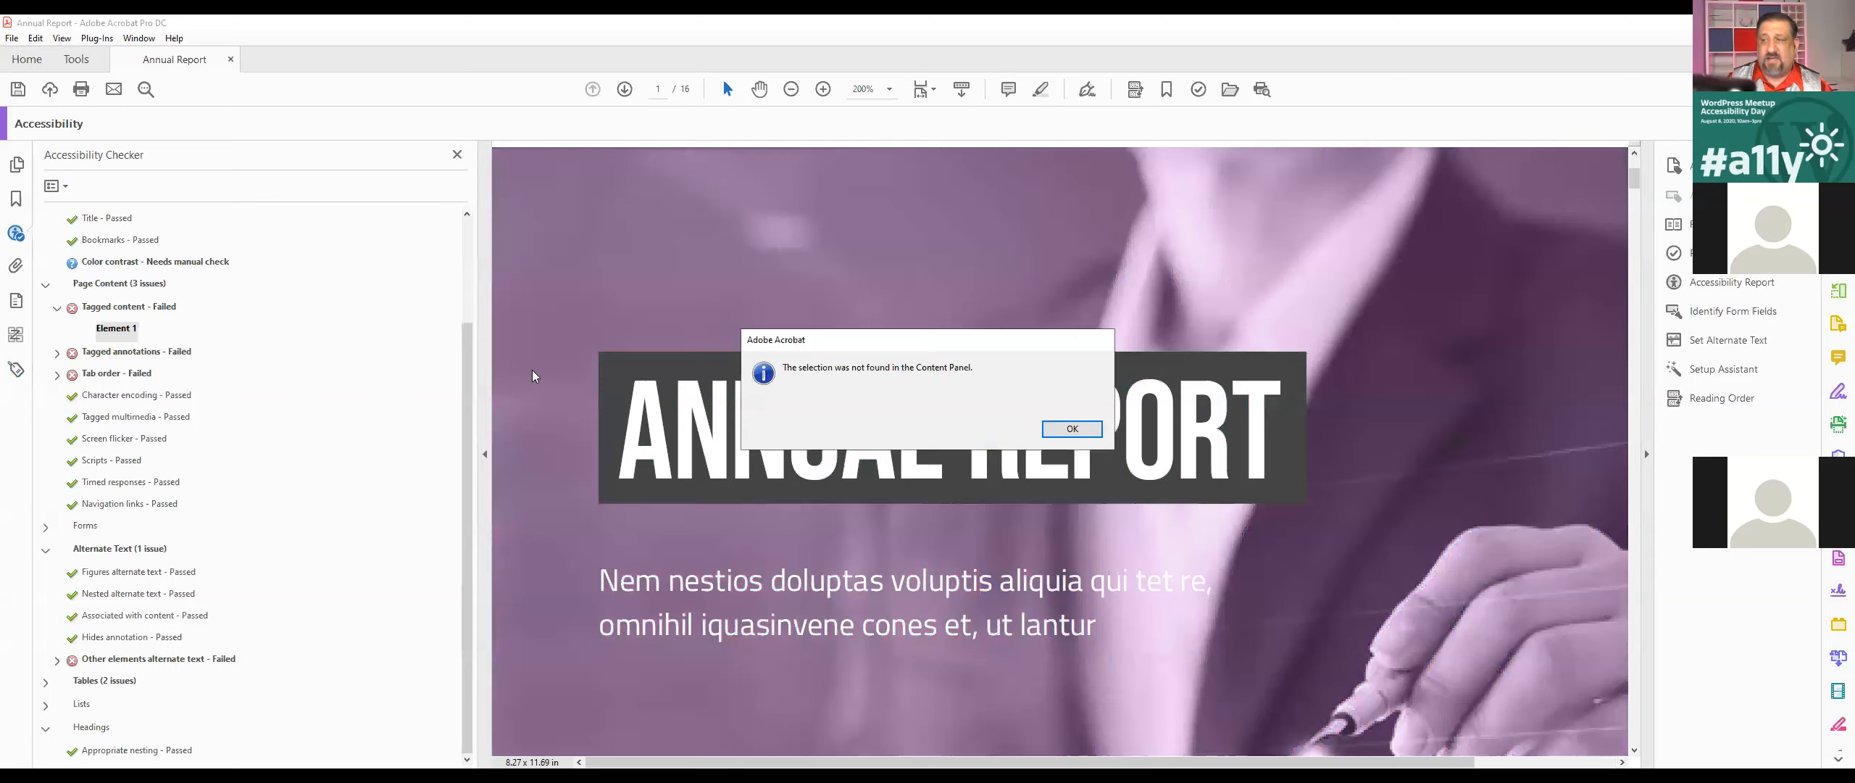
# Step: Open the PDF's content structure and expand the content items of page 1
pyautogui.click(1080, 432)
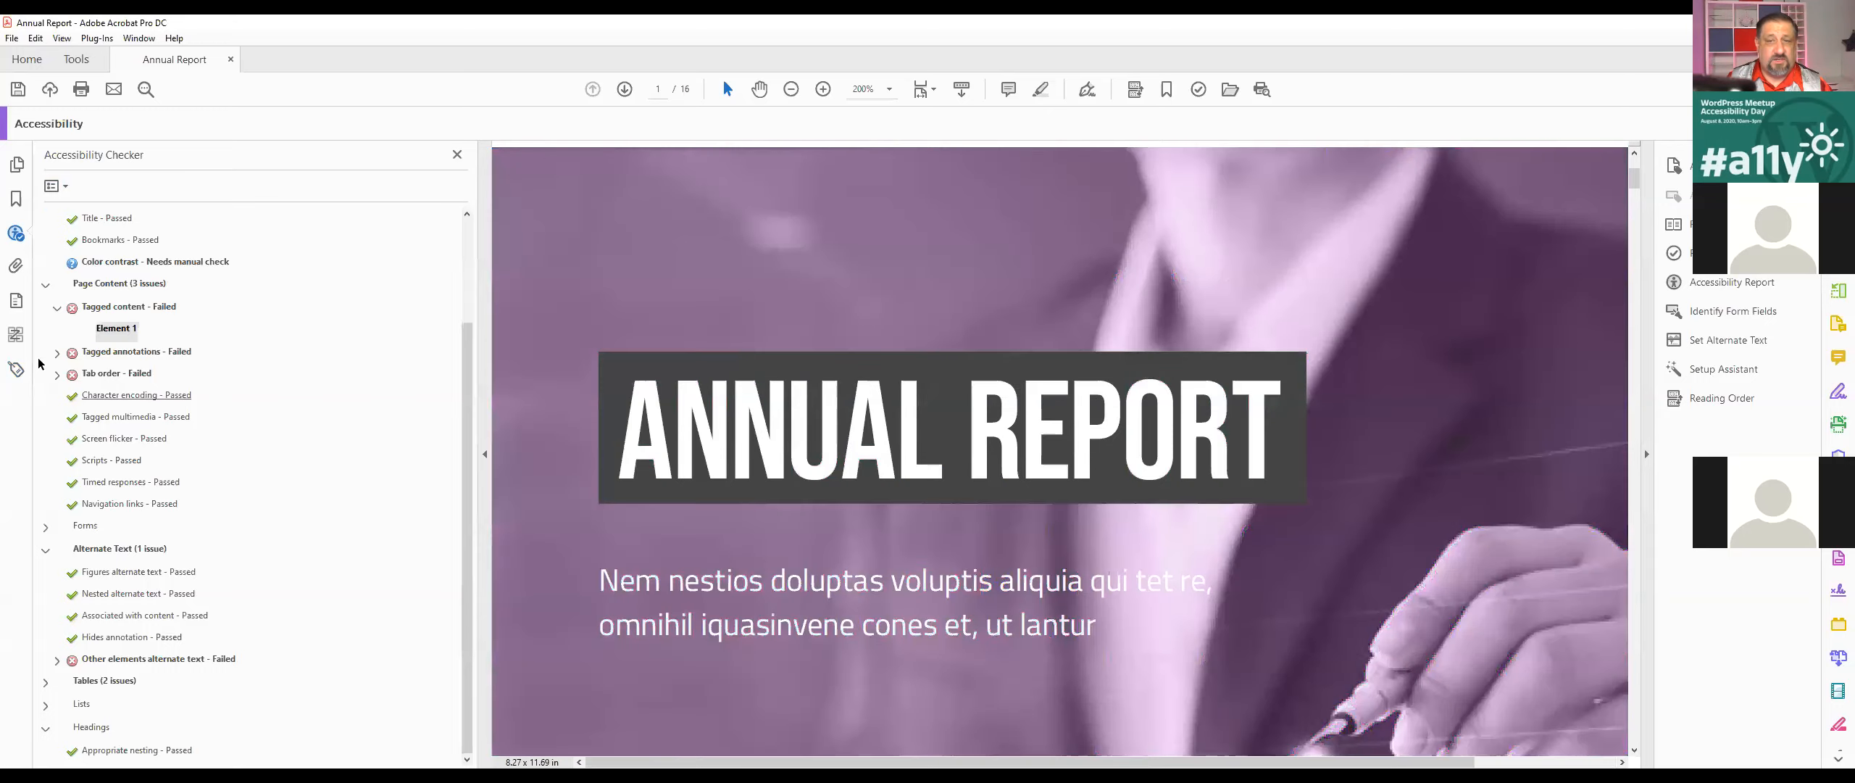
pyautogui.click(16, 300)
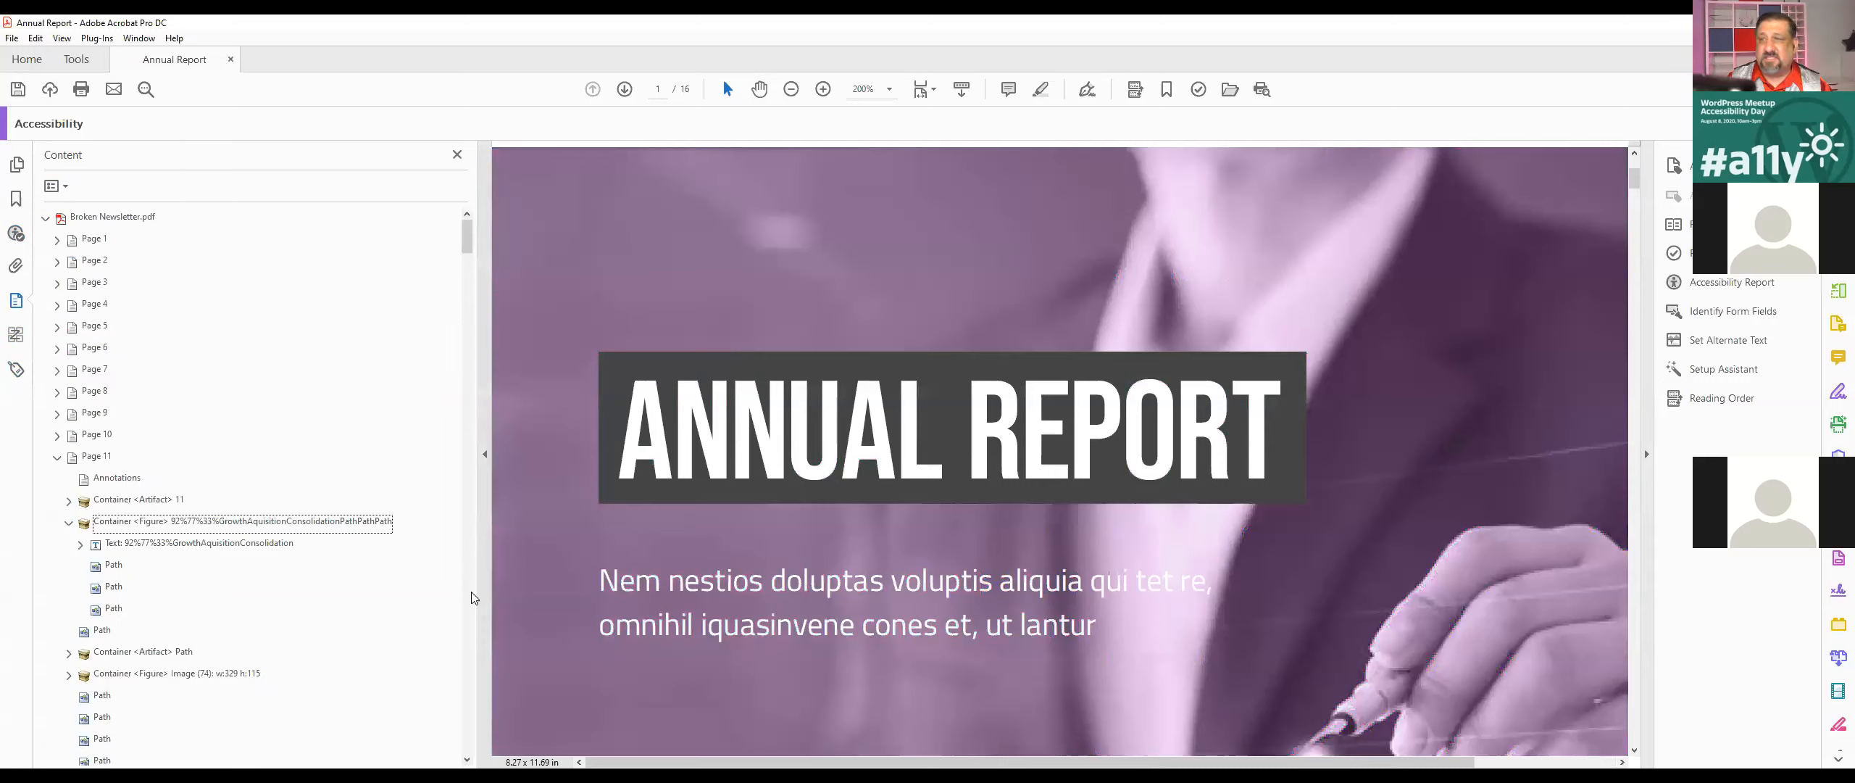
pyautogui.click(93, 240)
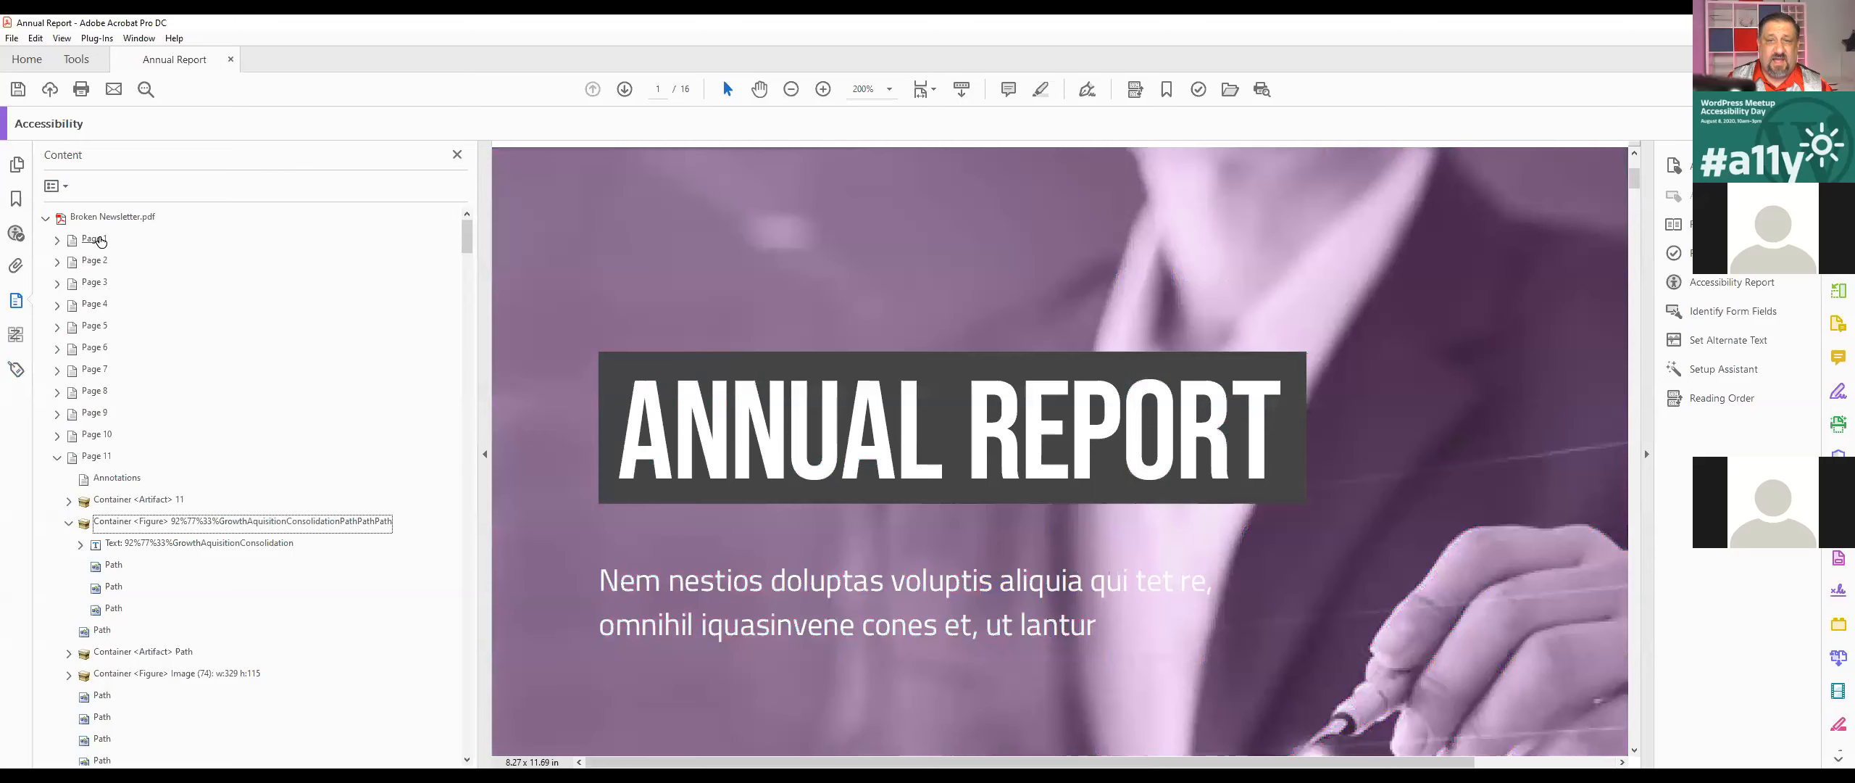
pyautogui.click(57, 240)
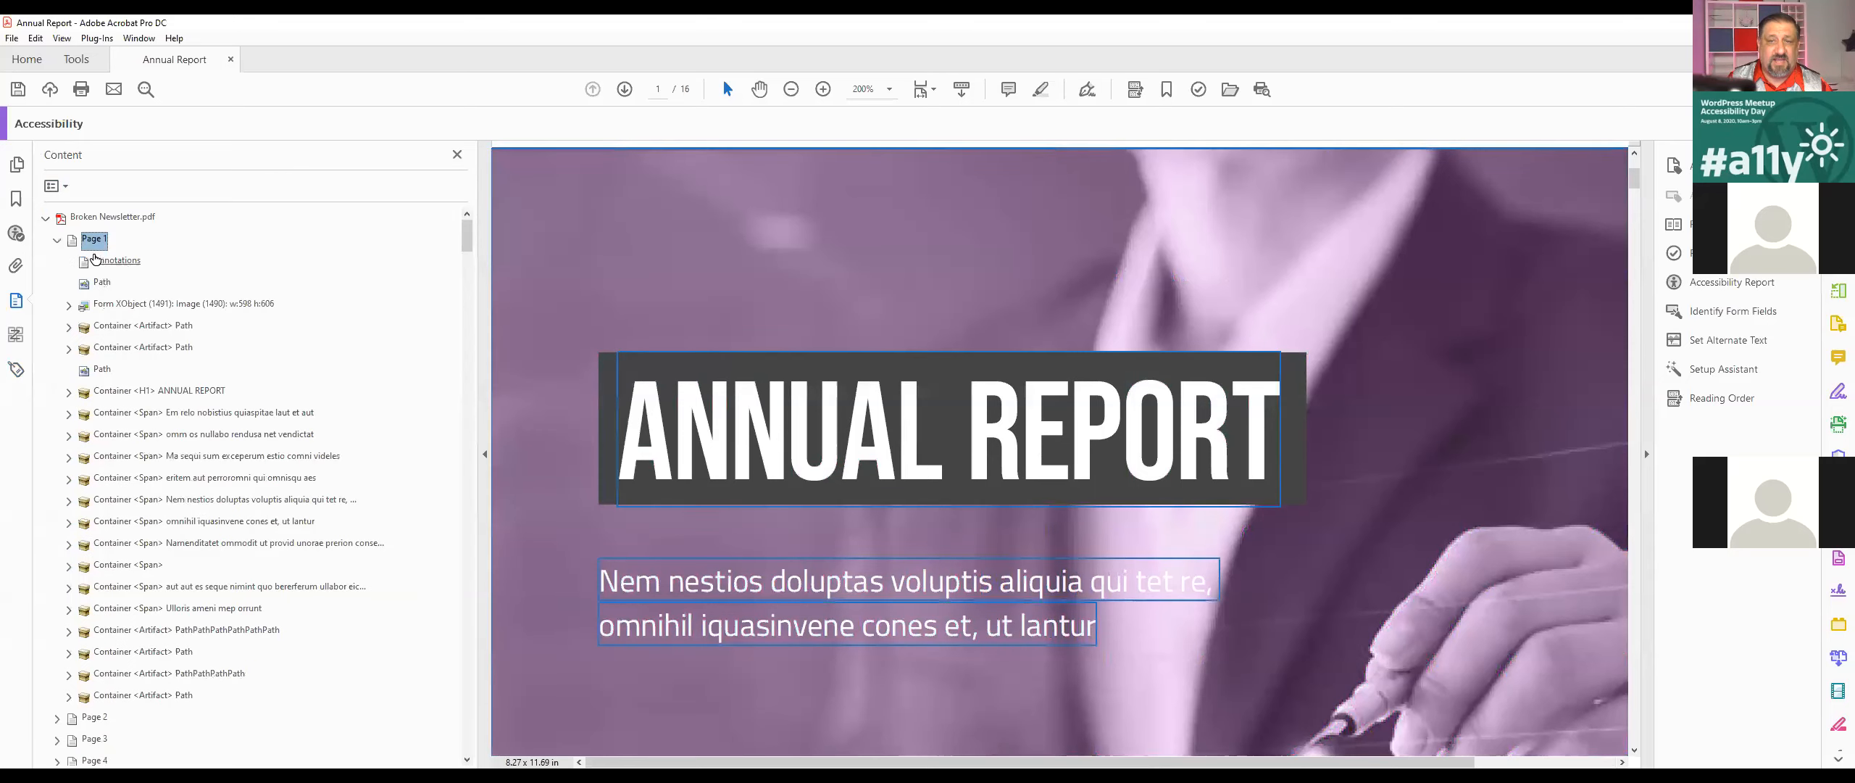
# Step: Search page 1 for unmarked content using the Find Element command
pyautogui.click(47, 188)
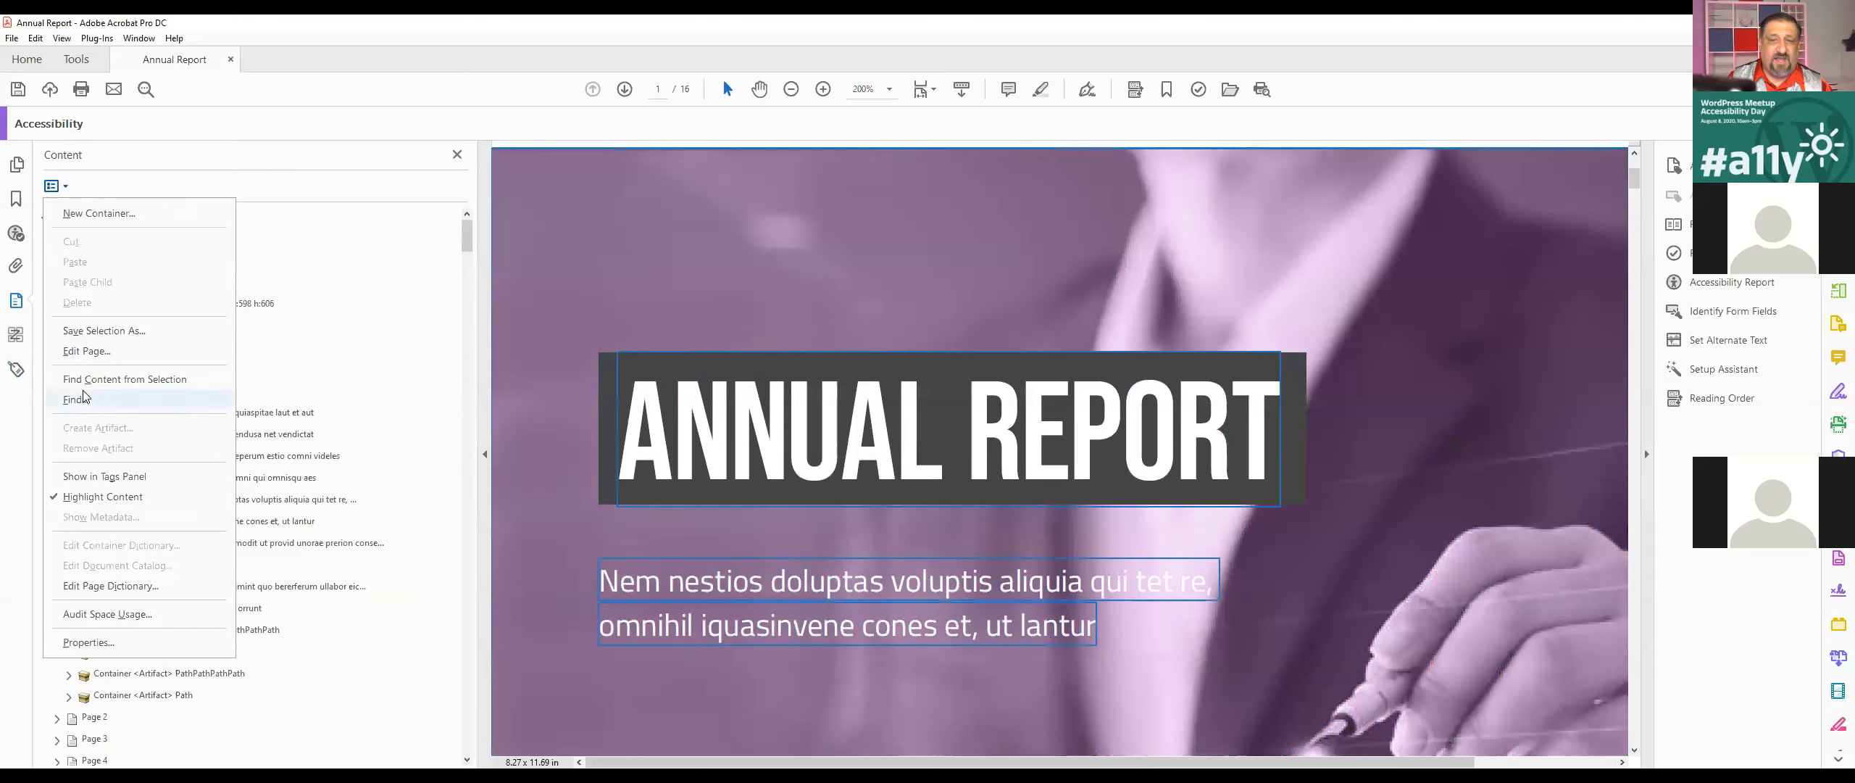
pyautogui.click(181, 399)
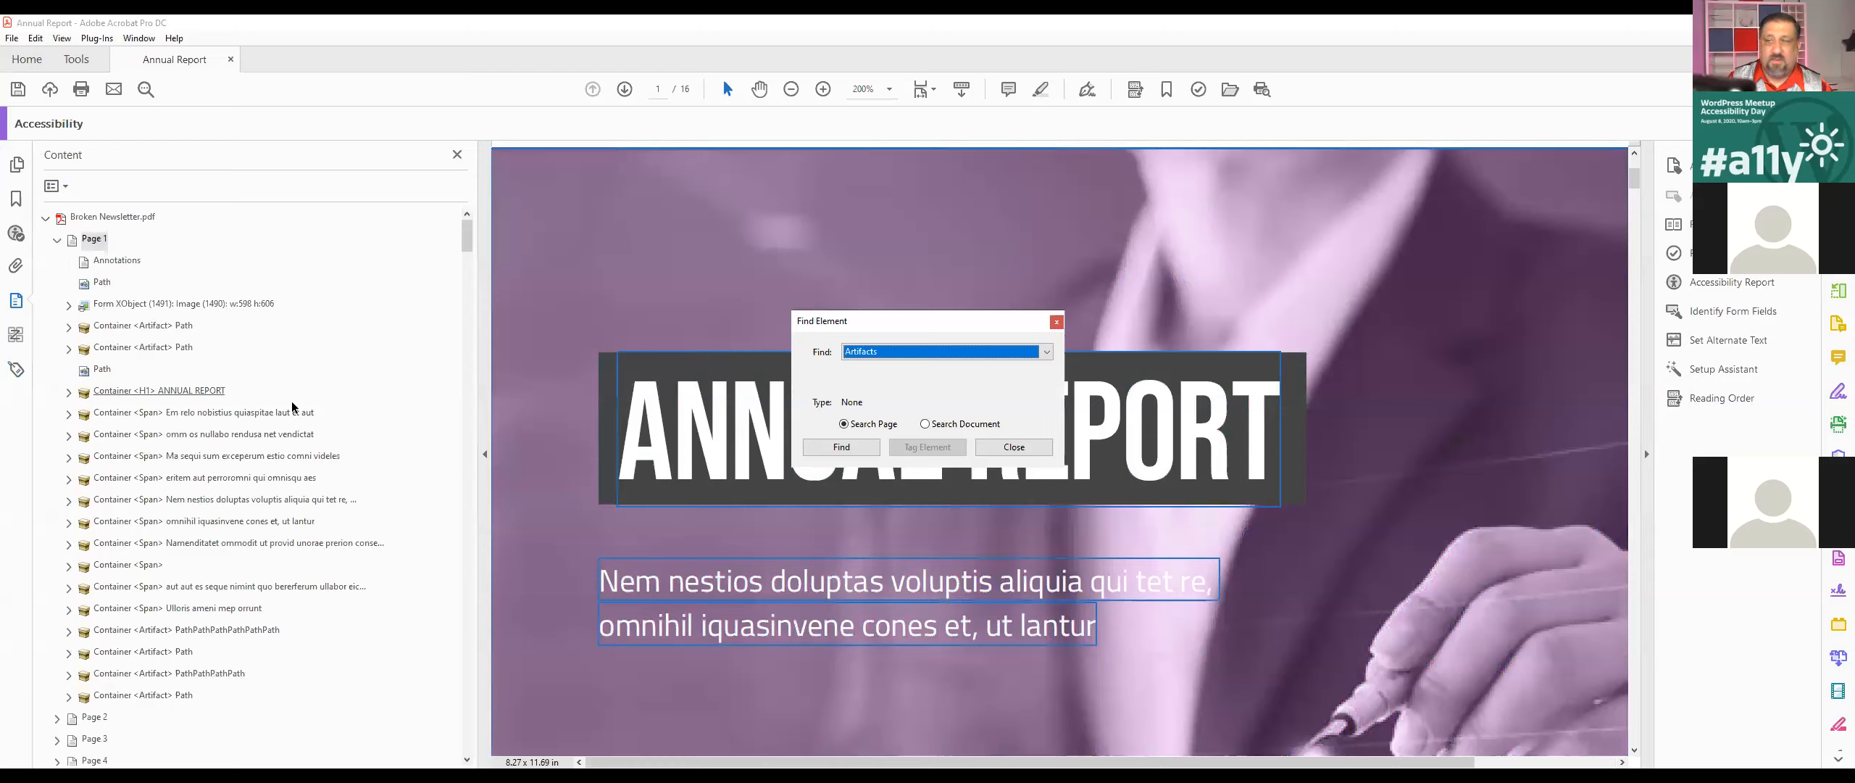
pyautogui.click(878, 353)
pyautogui.click(898, 420)
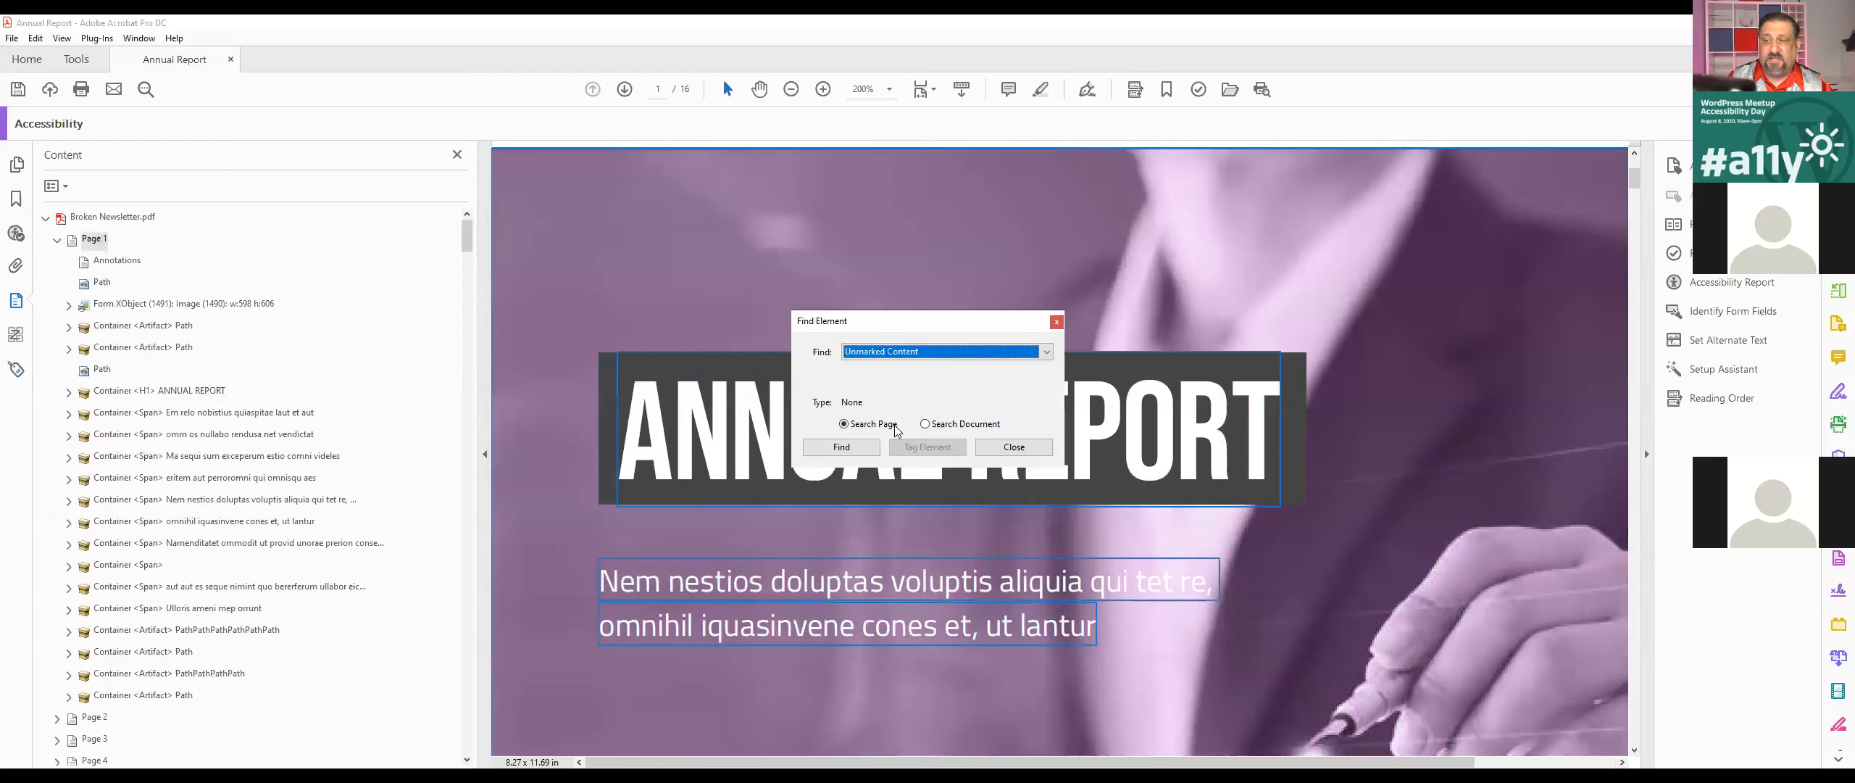
pyautogui.click(841, 447)
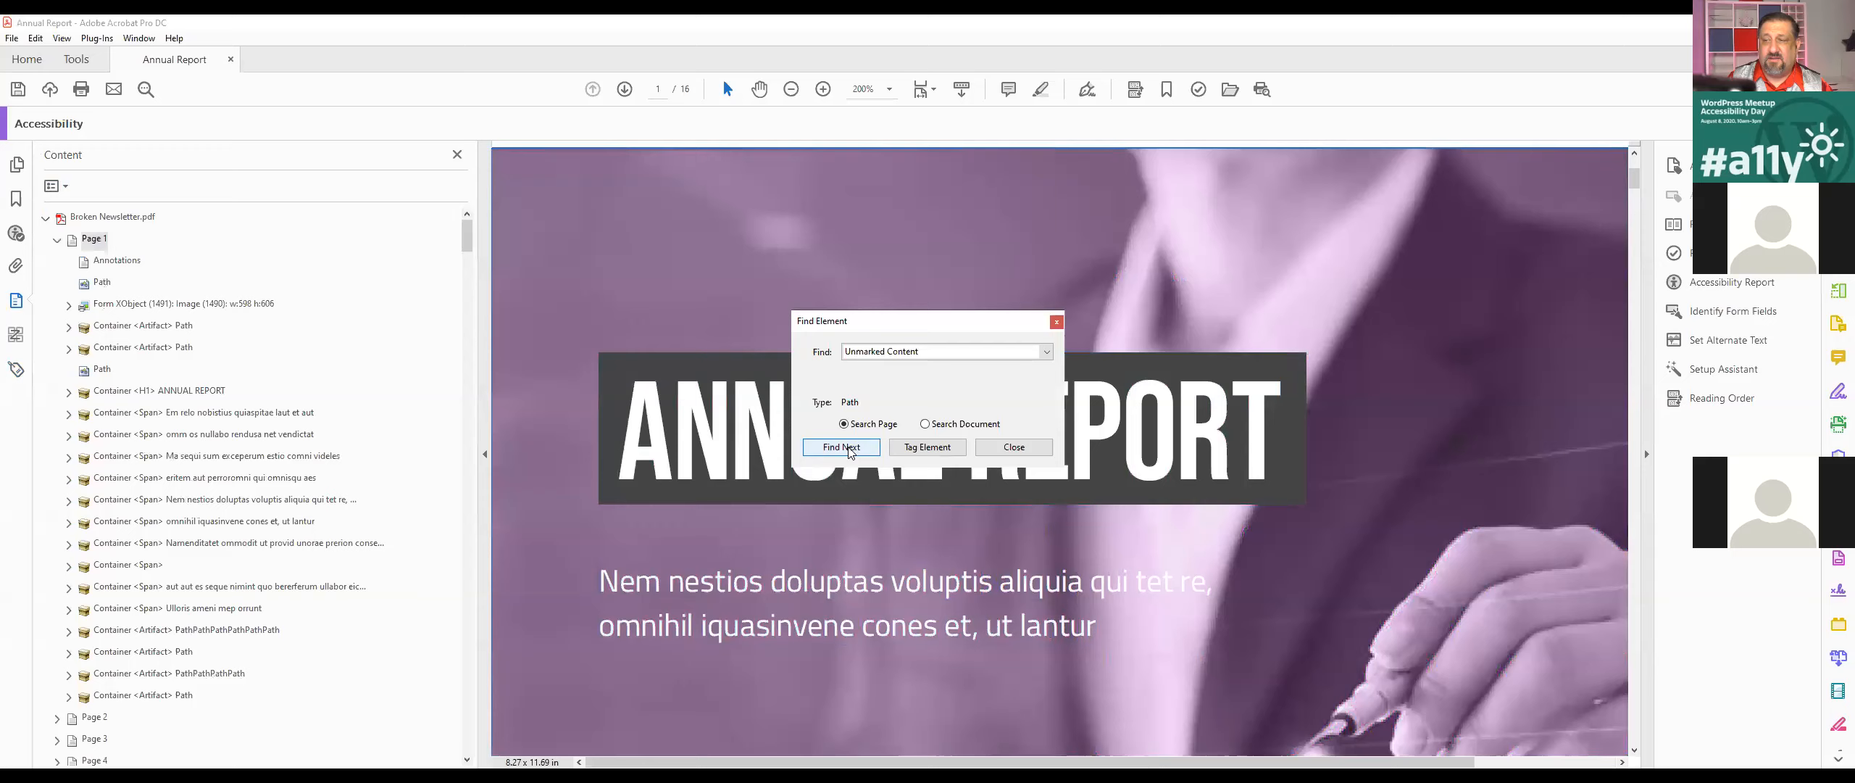
# Step: Tag the found unmarked path on page 1 as a Figure titled "Pooosodoosdofdsojfs" and end the element search
pyautogui.scroll(-3, 703, 275)
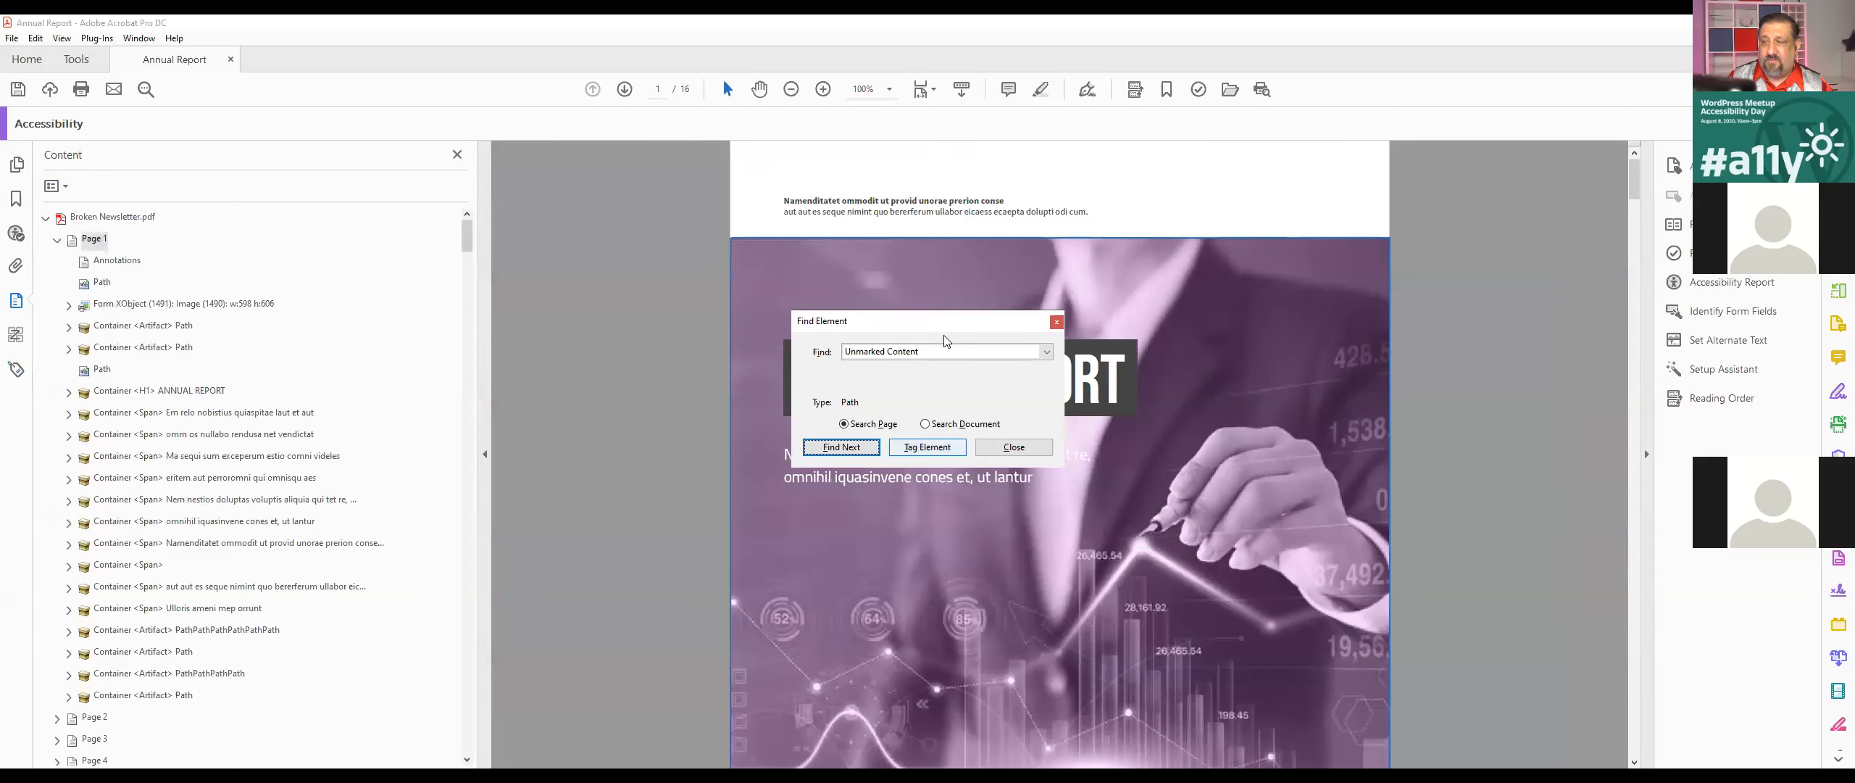
pyautogui.click(933, 452)
pyautogui.click(900, 404)
pyautogui.write('P')
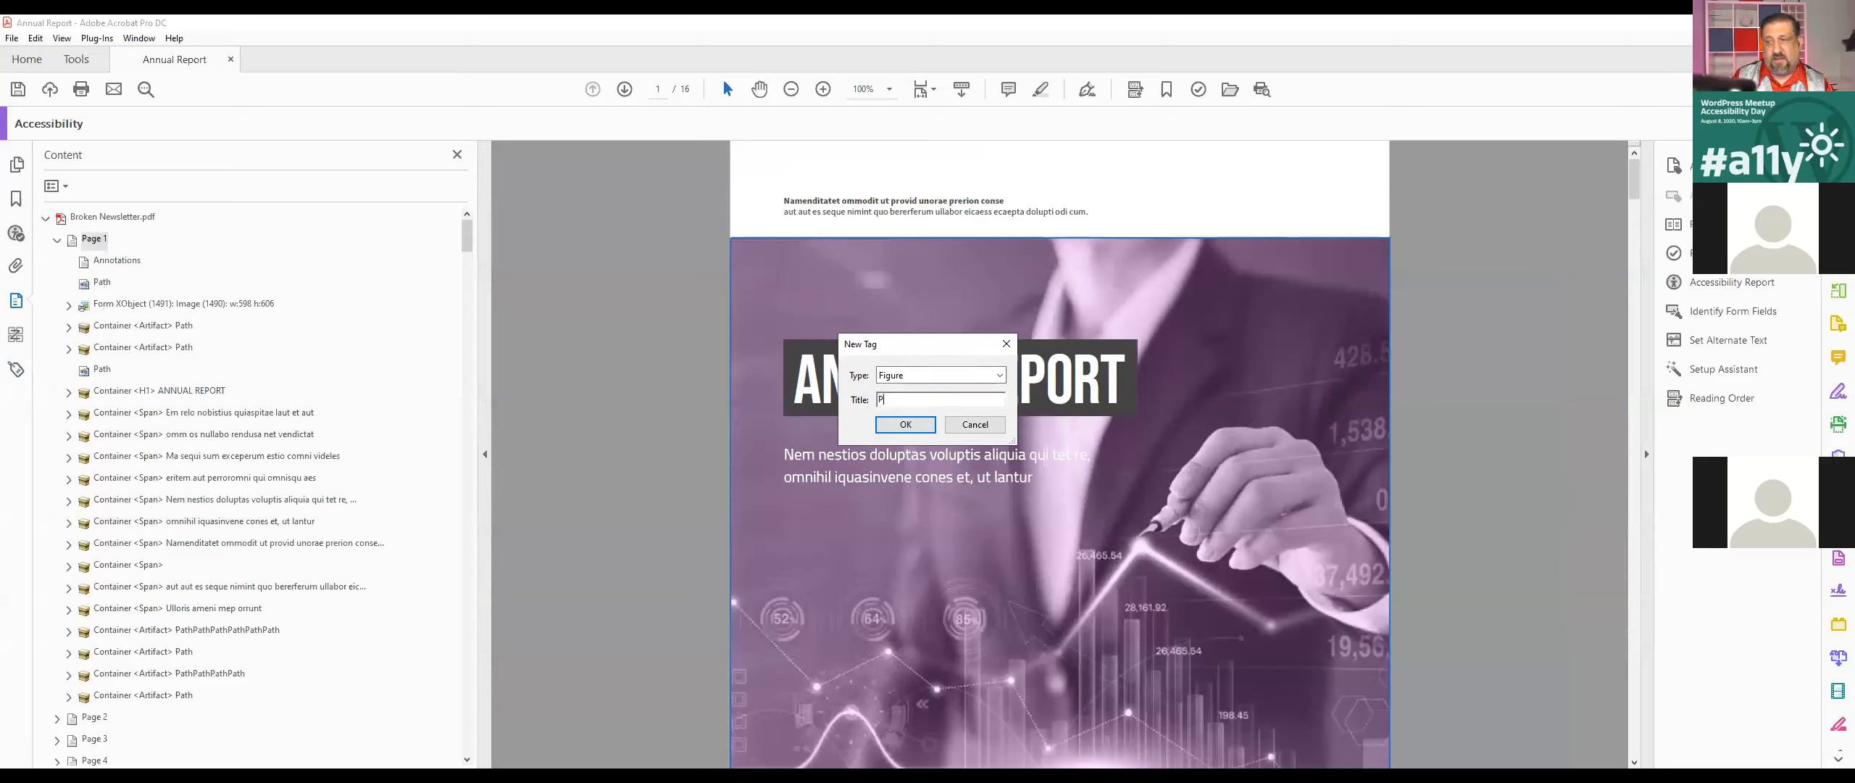
pyautogui.write('ooosodoosdofdsojfs')
pyautogui.click(932, 431)
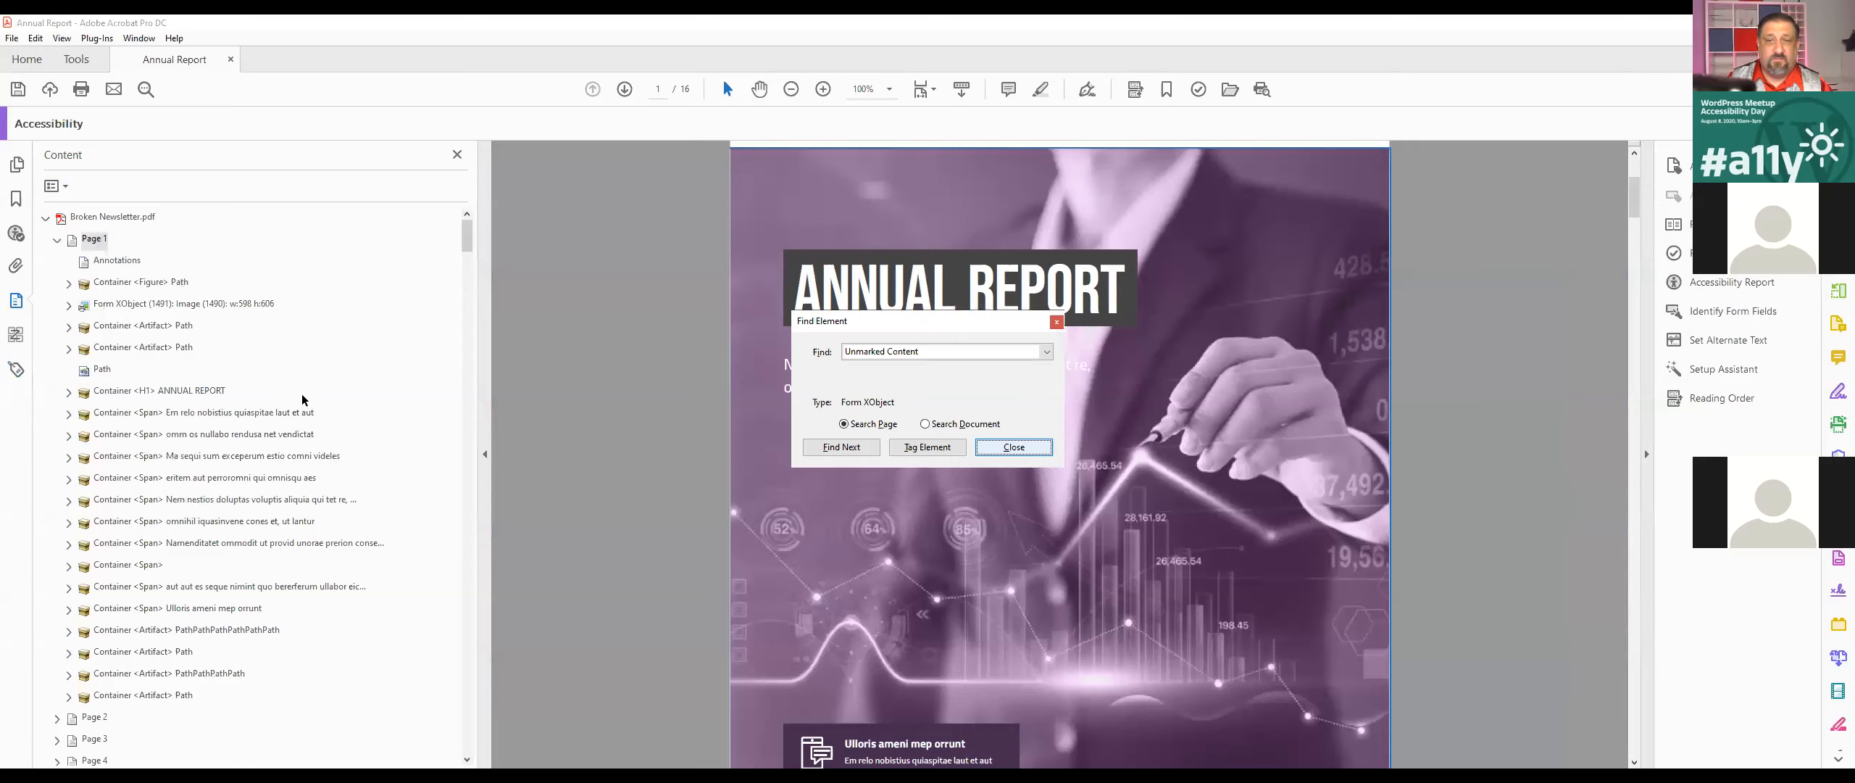
pyautogui.click(1013, 447)
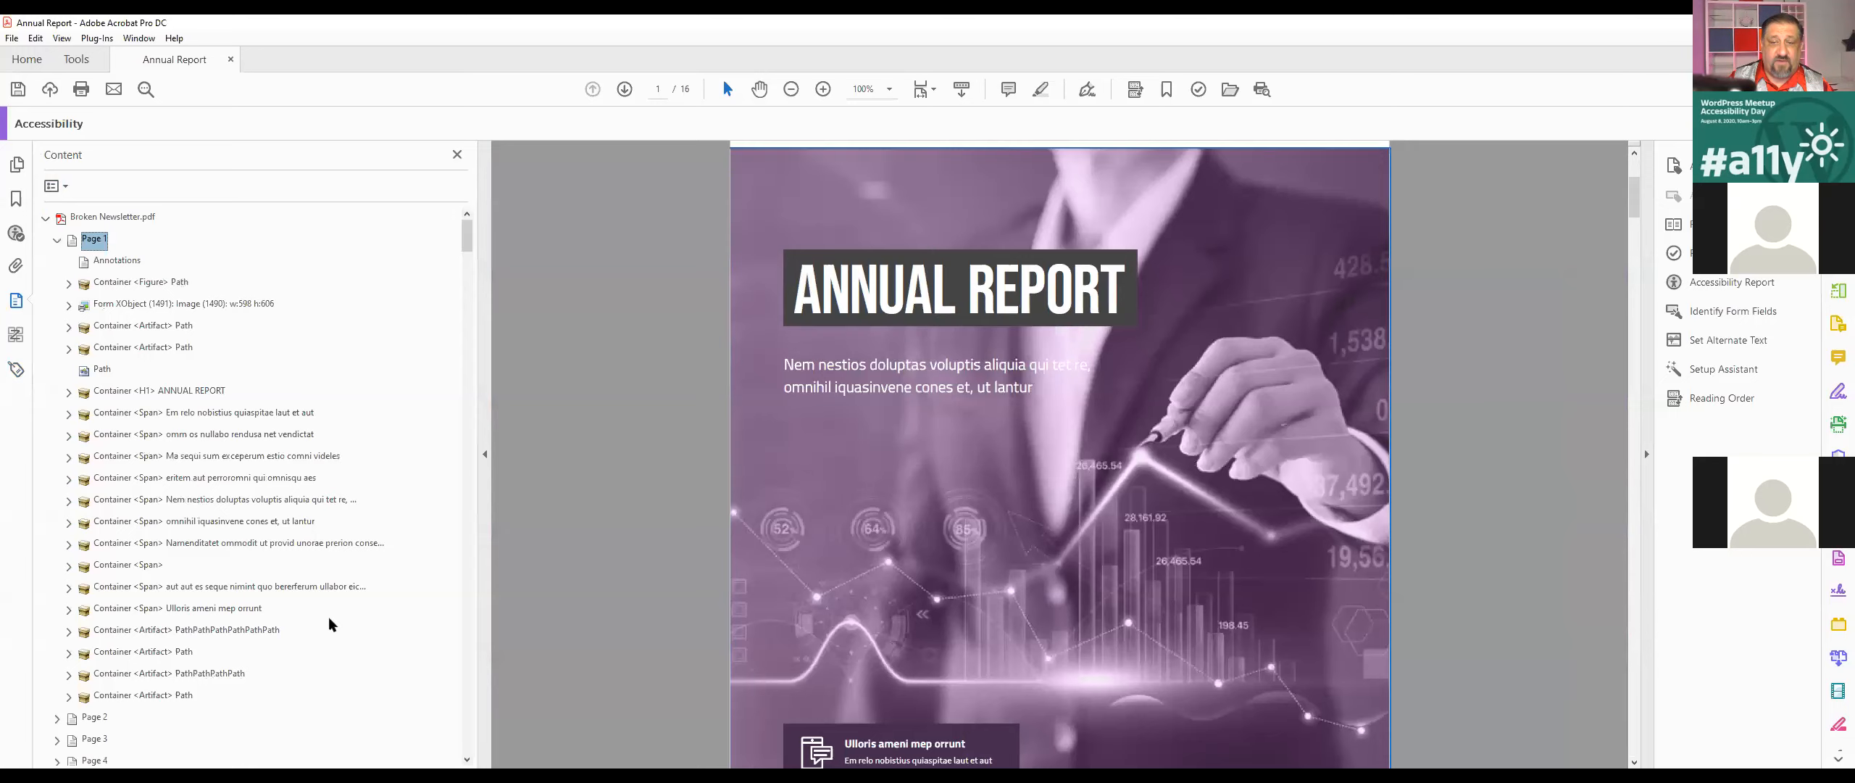
# Step: Examine page 1's content items one by one, including the Form XObject image, to see which part of the page each covers
pyautogui.scroll(-1, 288, 561)
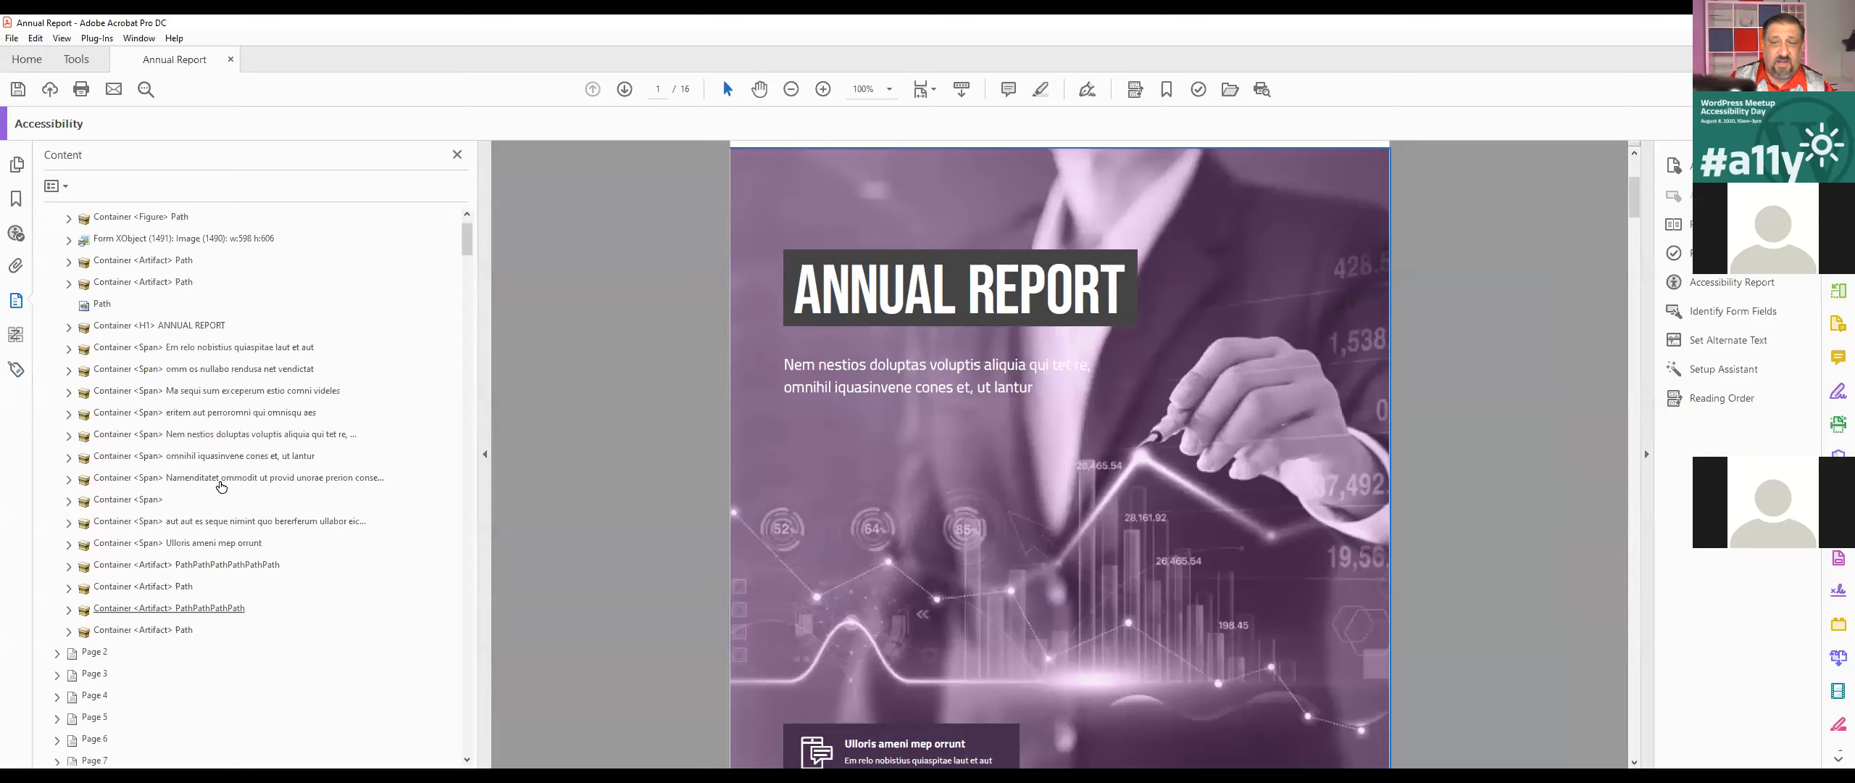
pyautogui.click(70, 219)
pyautogui.click(70, 220)
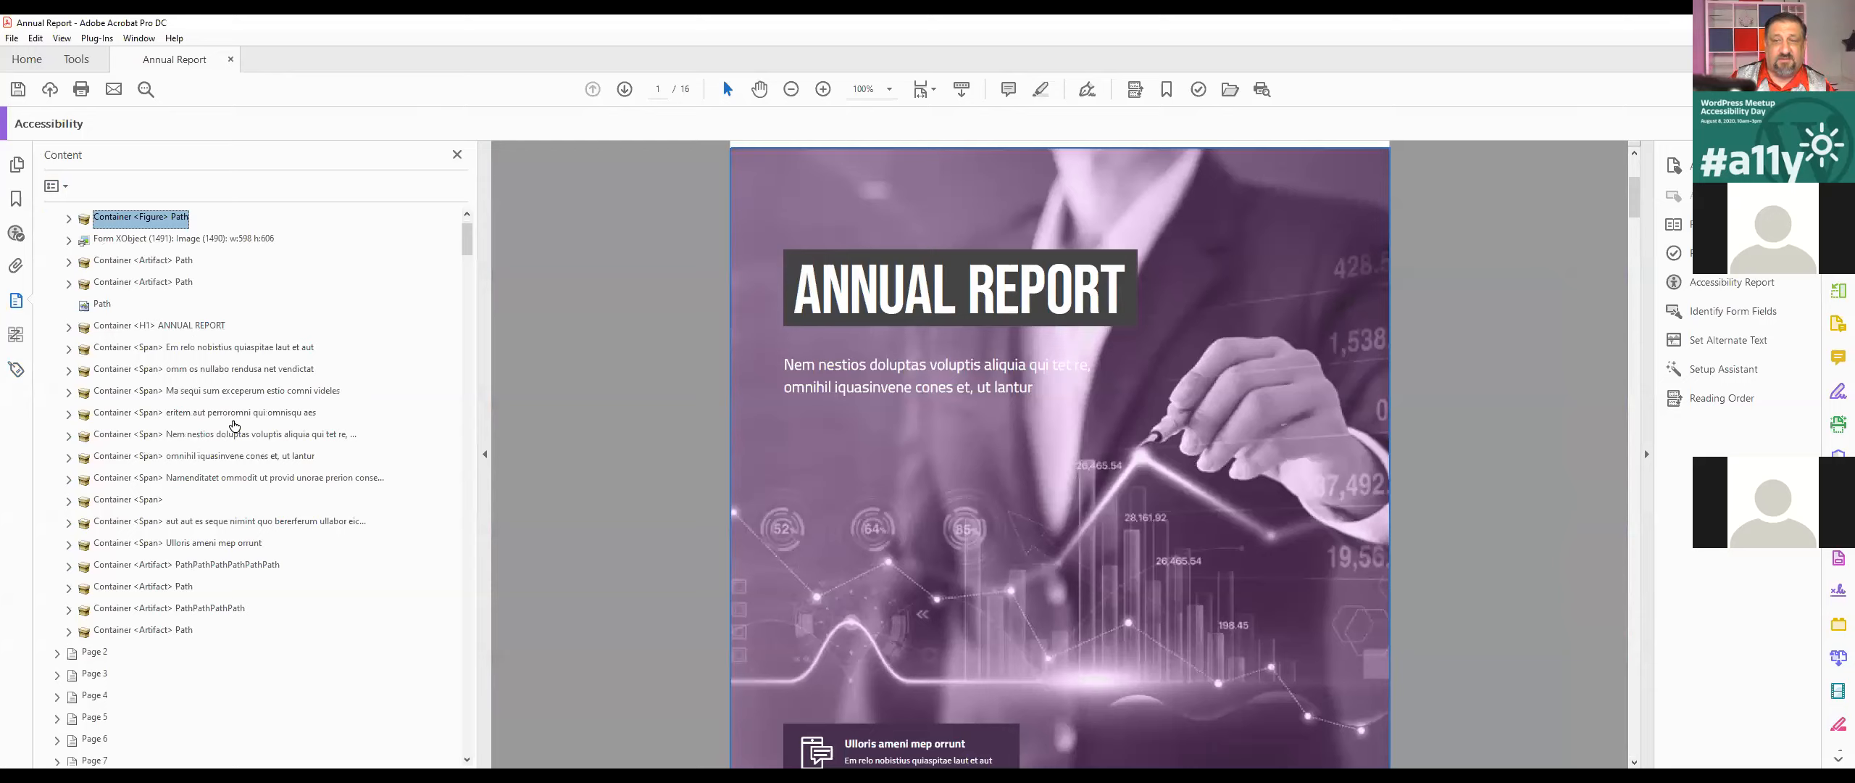
pyautogui.click(218, 241)
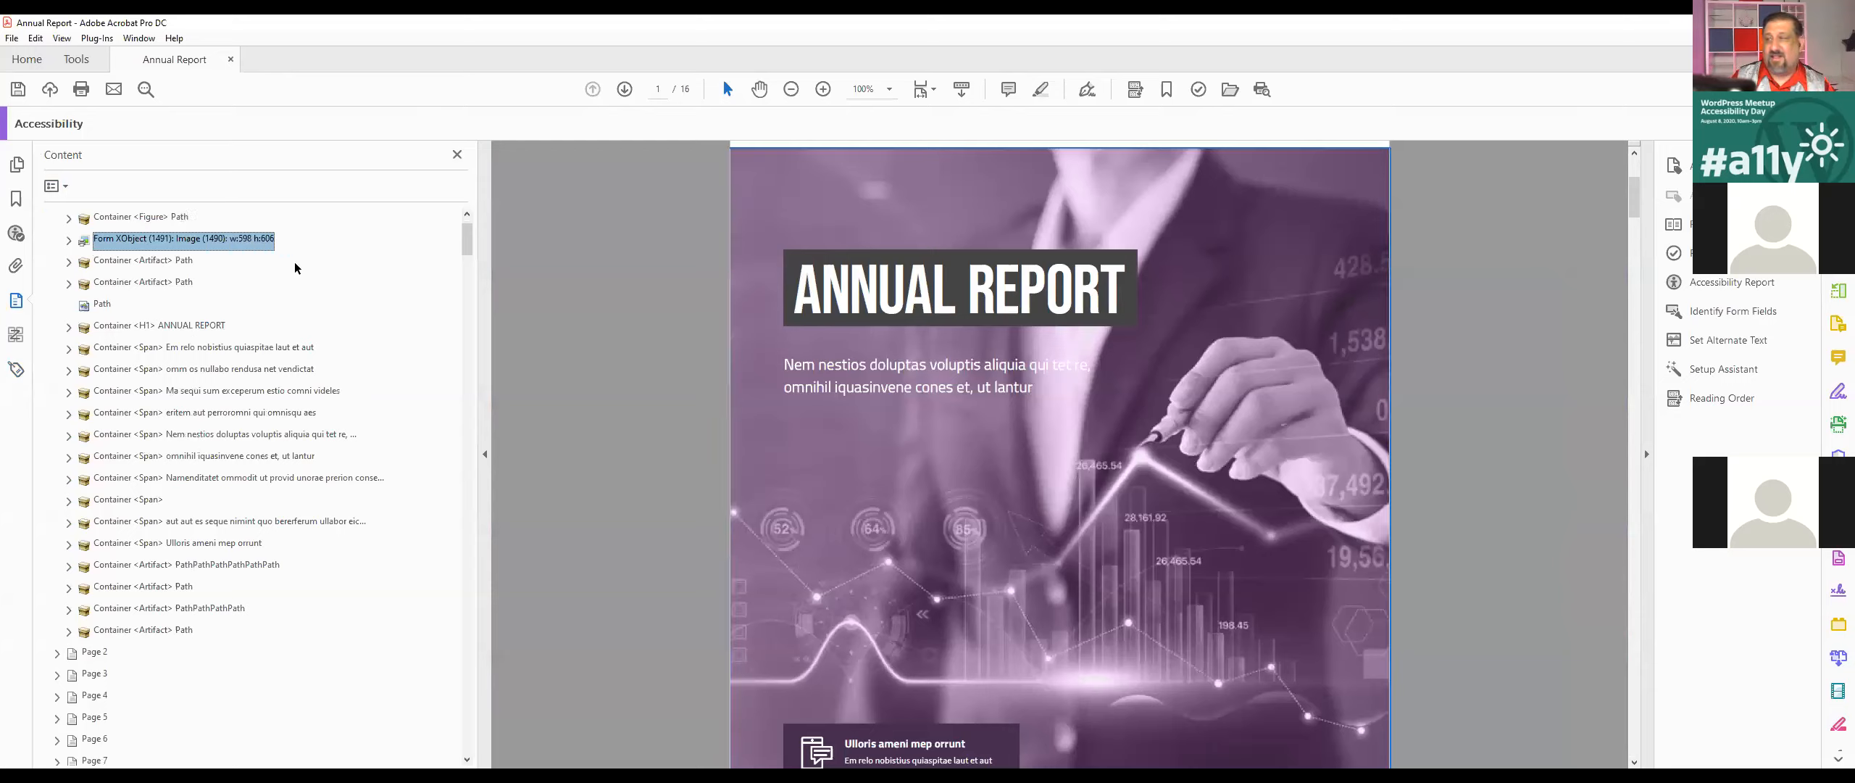
pyautogui.press('Right')
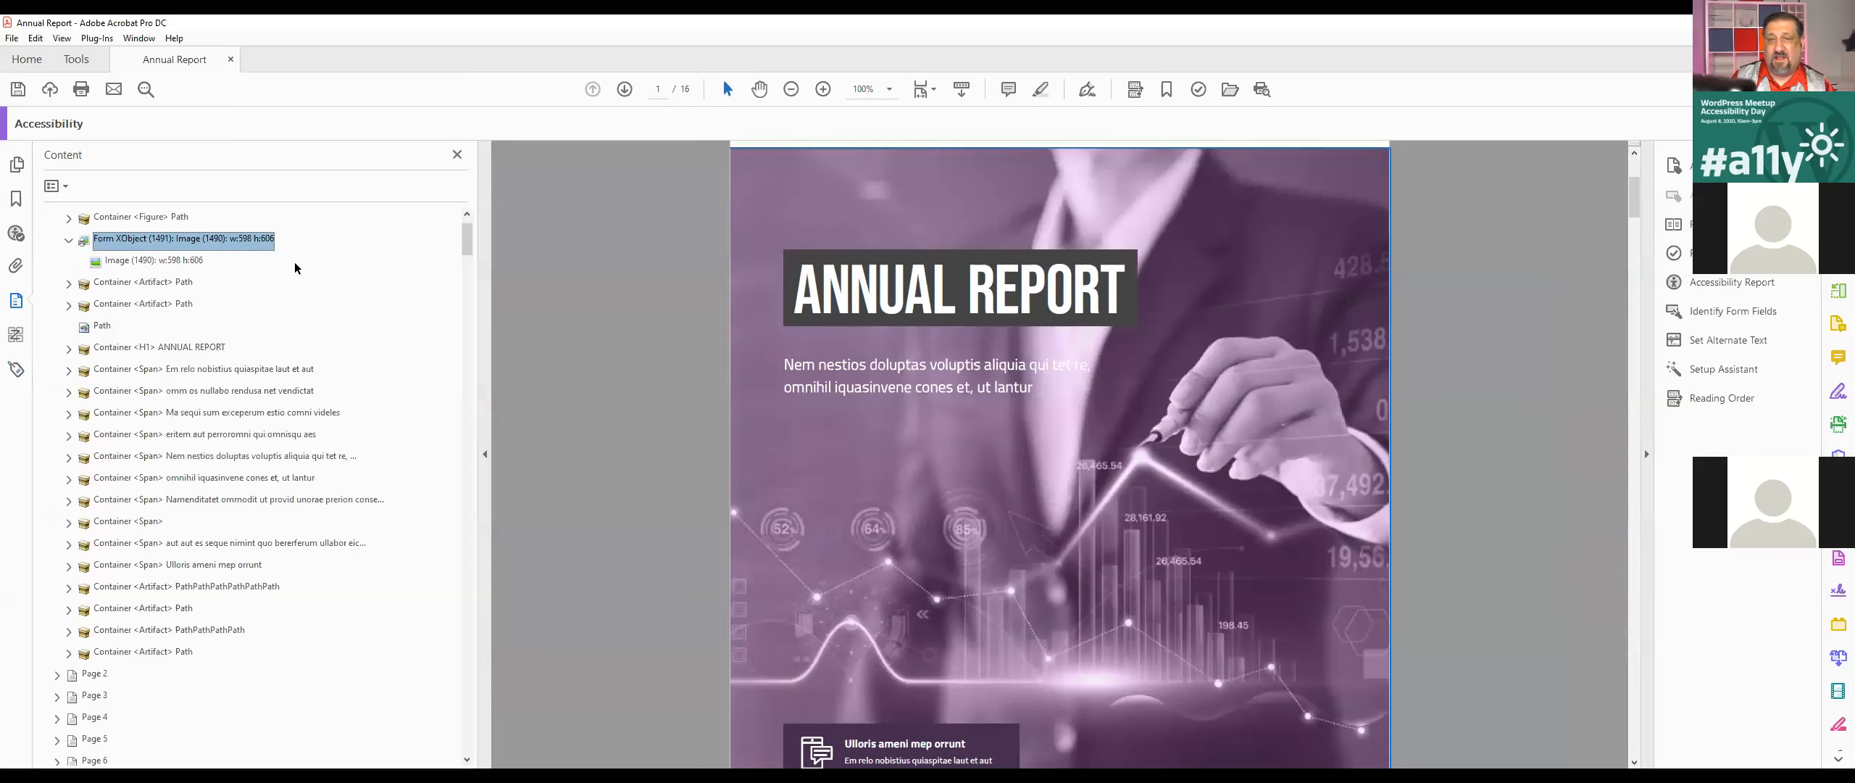
pyautogui.press('Down')
pyautogui.press('Down')
pyautogui.press('Down')
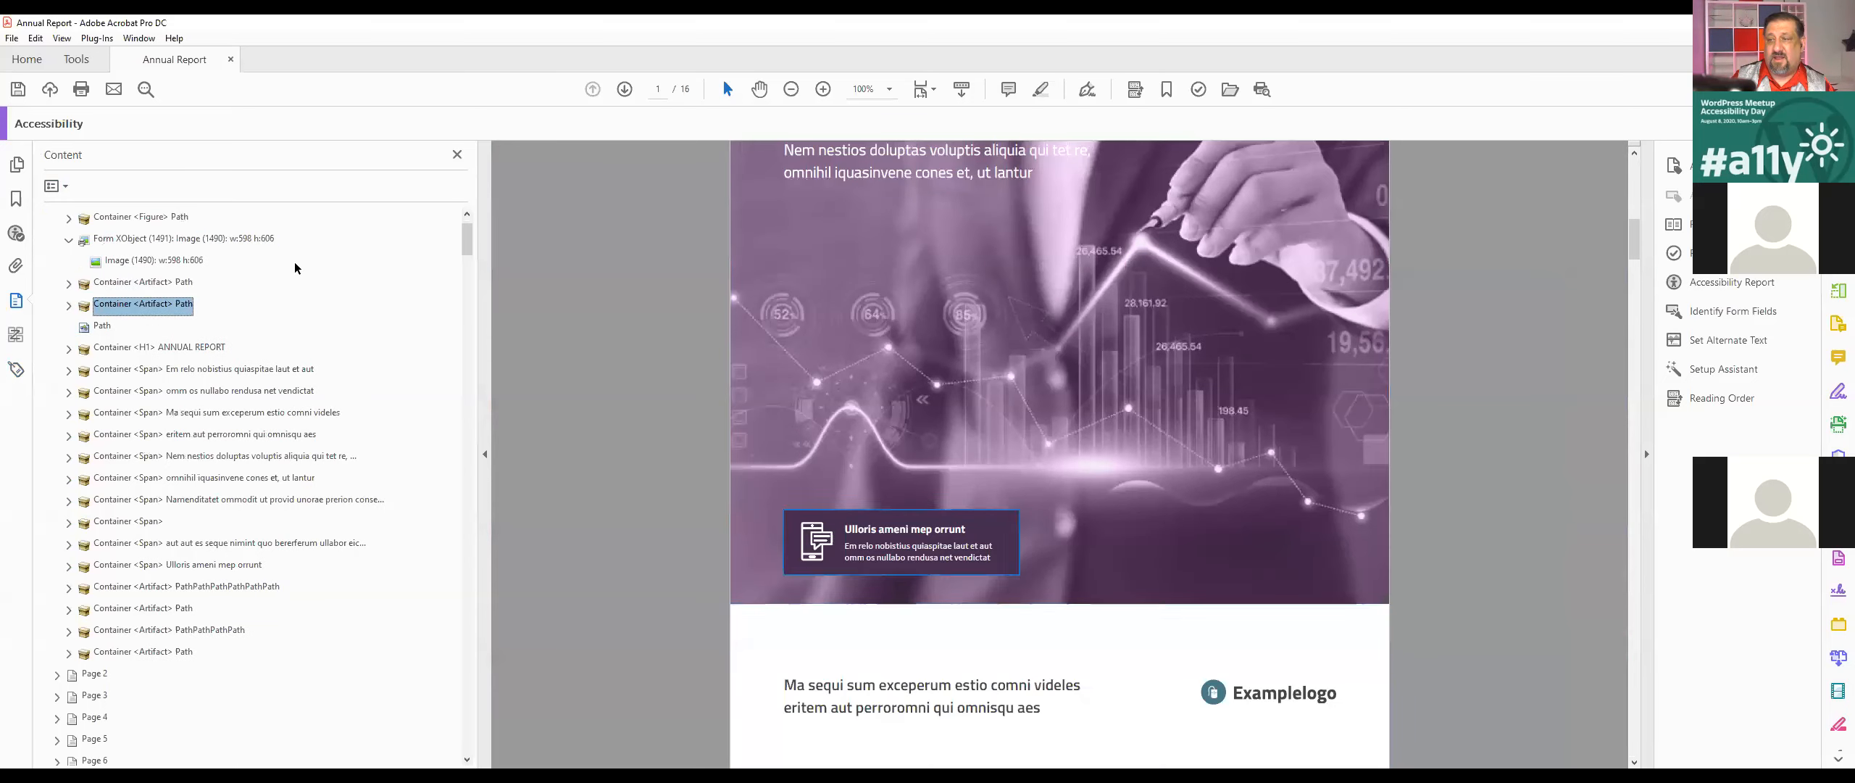
pyautogui.press('Down')
pyautogui.press('Down')
pyautogui.press('Down')
pyautogui.press('Down')
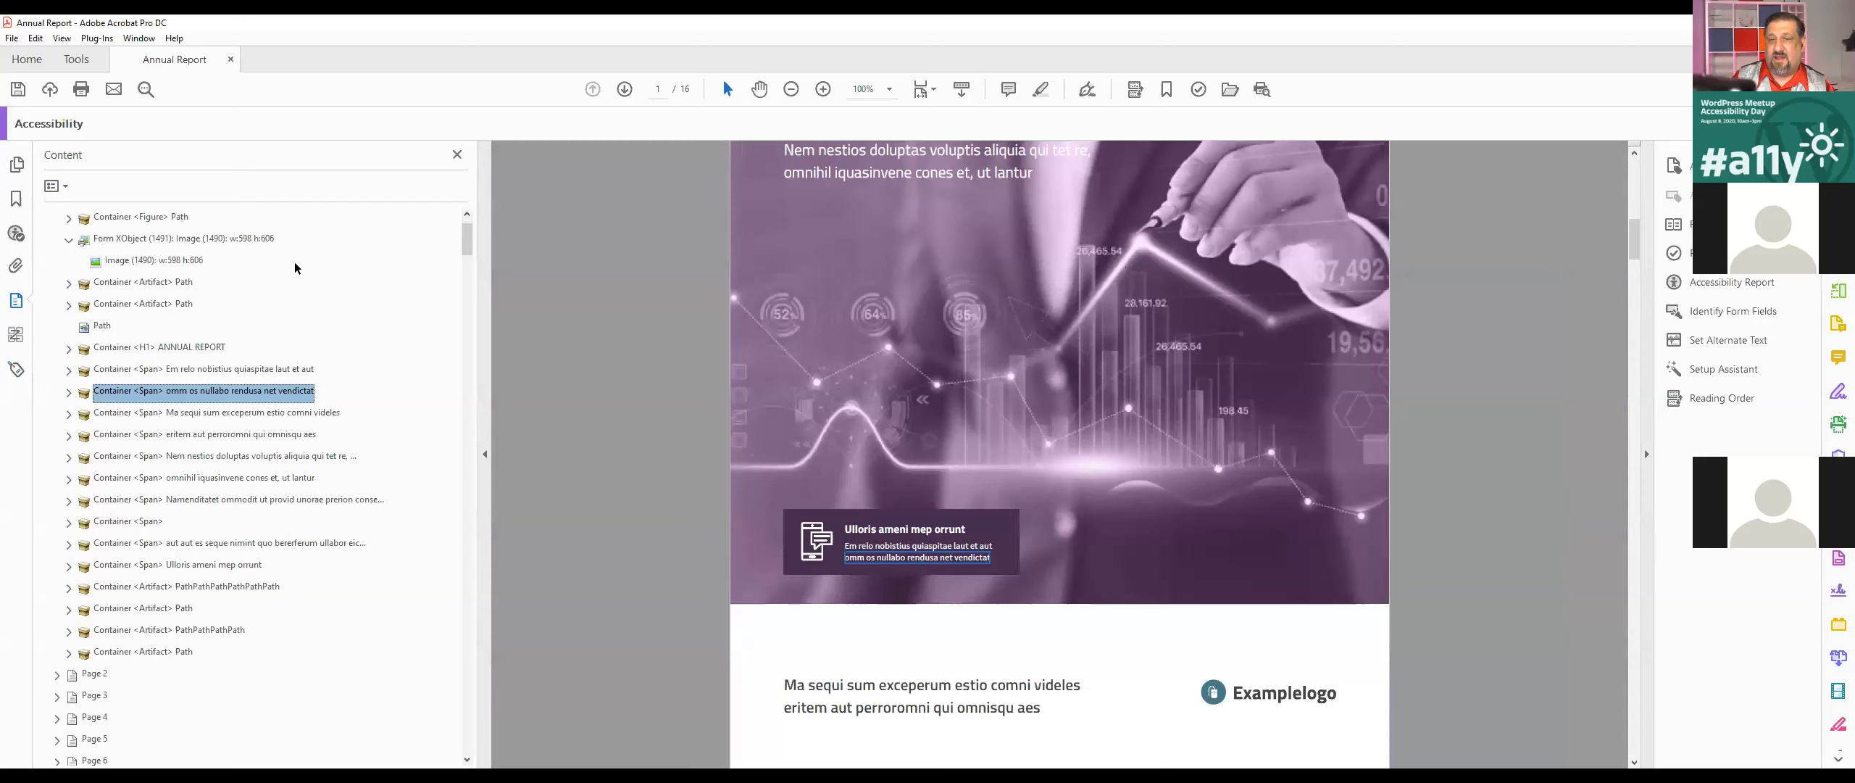
pyautogui.press('Down')
pyautogui.press('Down')
pyautogui.press('Down')
pyautogui.press('Down')
pyautogui.press('Down')
pyautogui.press('Down')
pyautogui.press('Down')
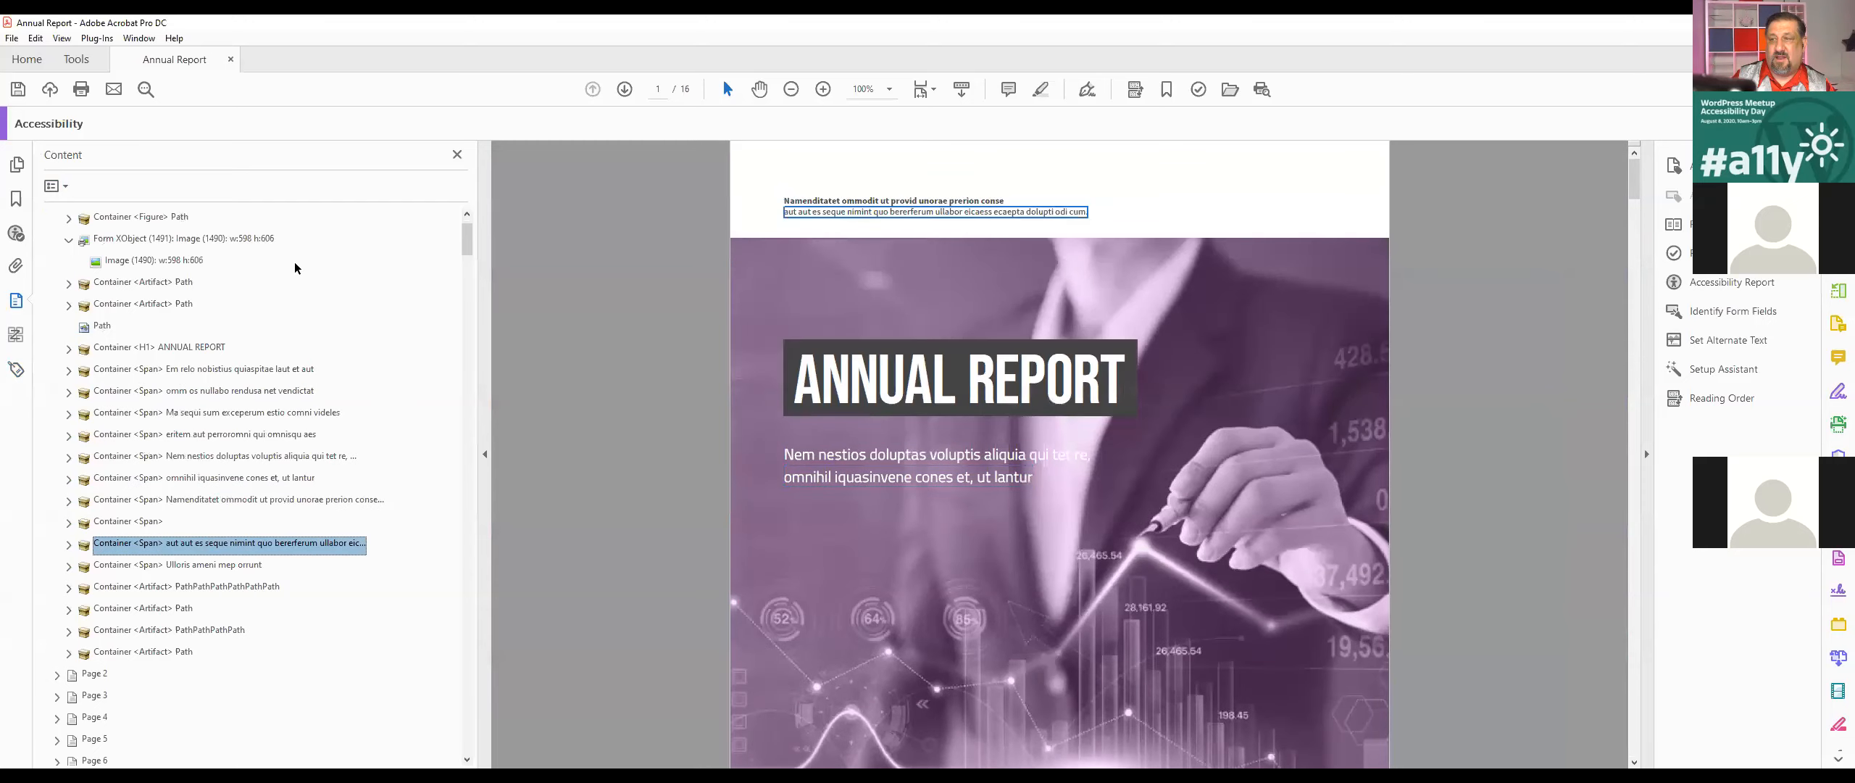
pyautogui.press('Up')
pyautogui.press('Up')
pyautogui.press('Up')
pyautogui.press('Up')
# Step: Change the path inside the new Figure tag to a Page artifact and delete the emptied Figure tag
pyautogui.click(15, 370)
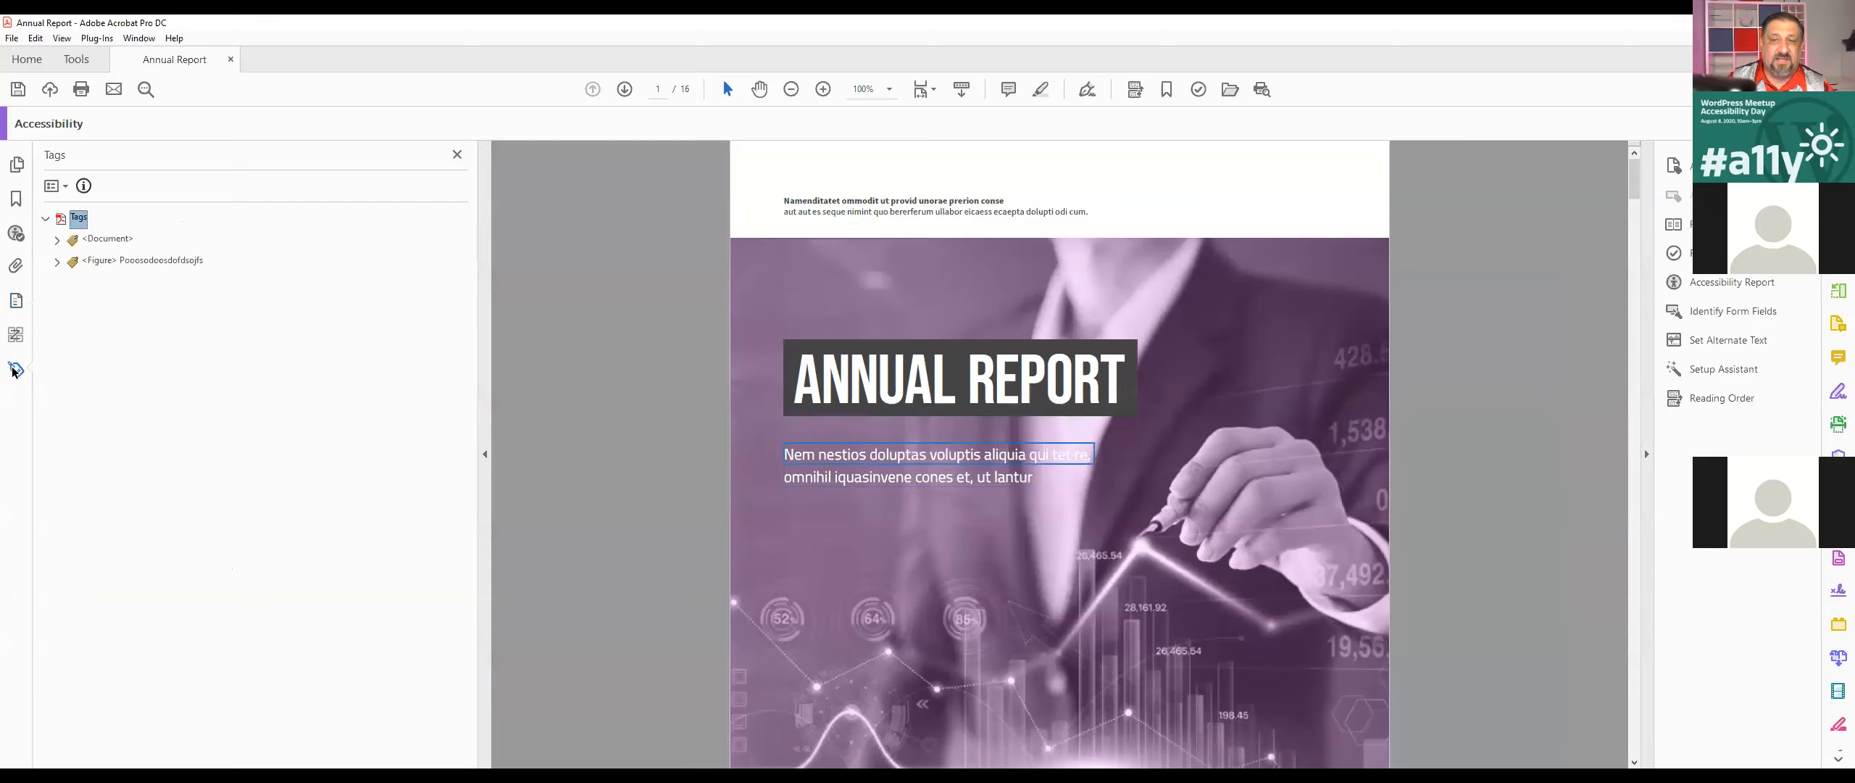
pyautogui.click(137, 261)
pyautogui.press('Right')
pyautogui.rightClick(100, 283)
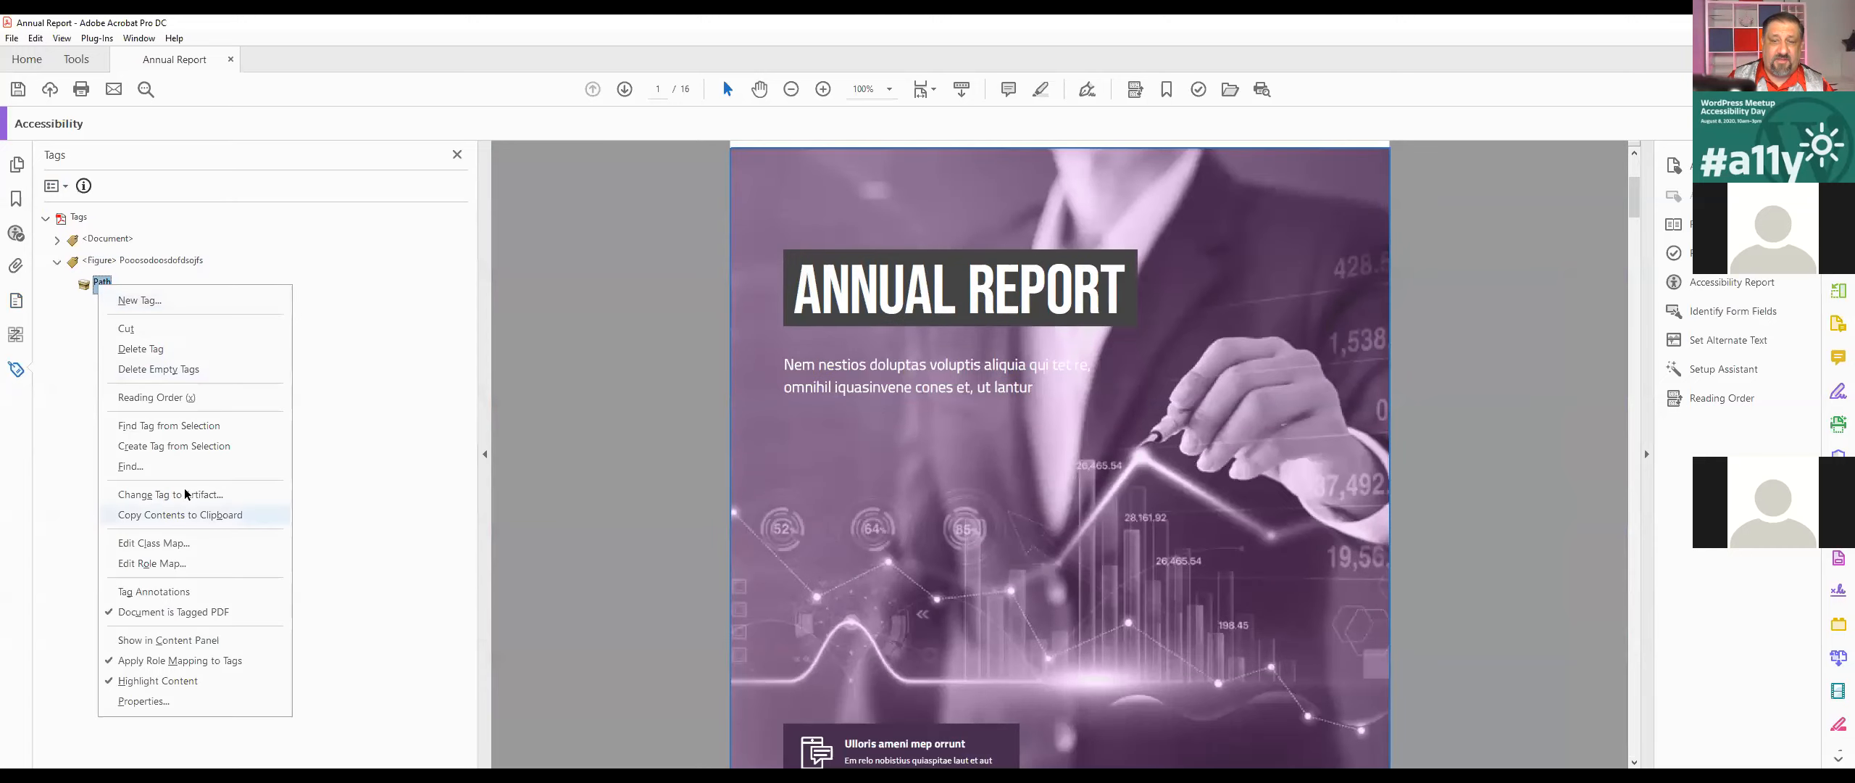
pyautogui.press('Return')
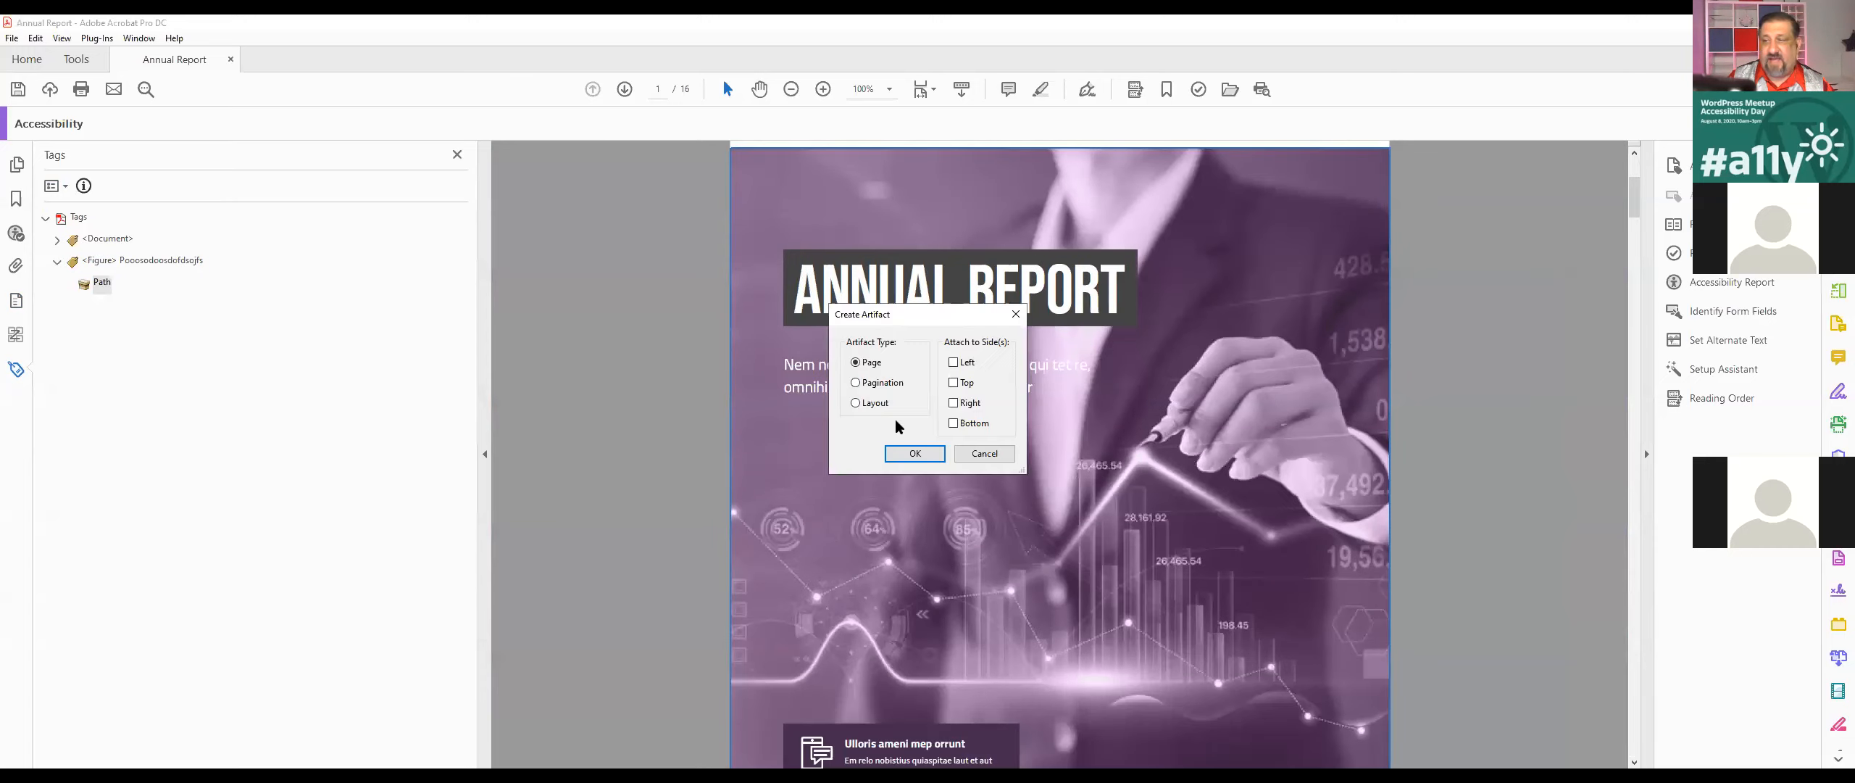
pyautogui.press('Return')
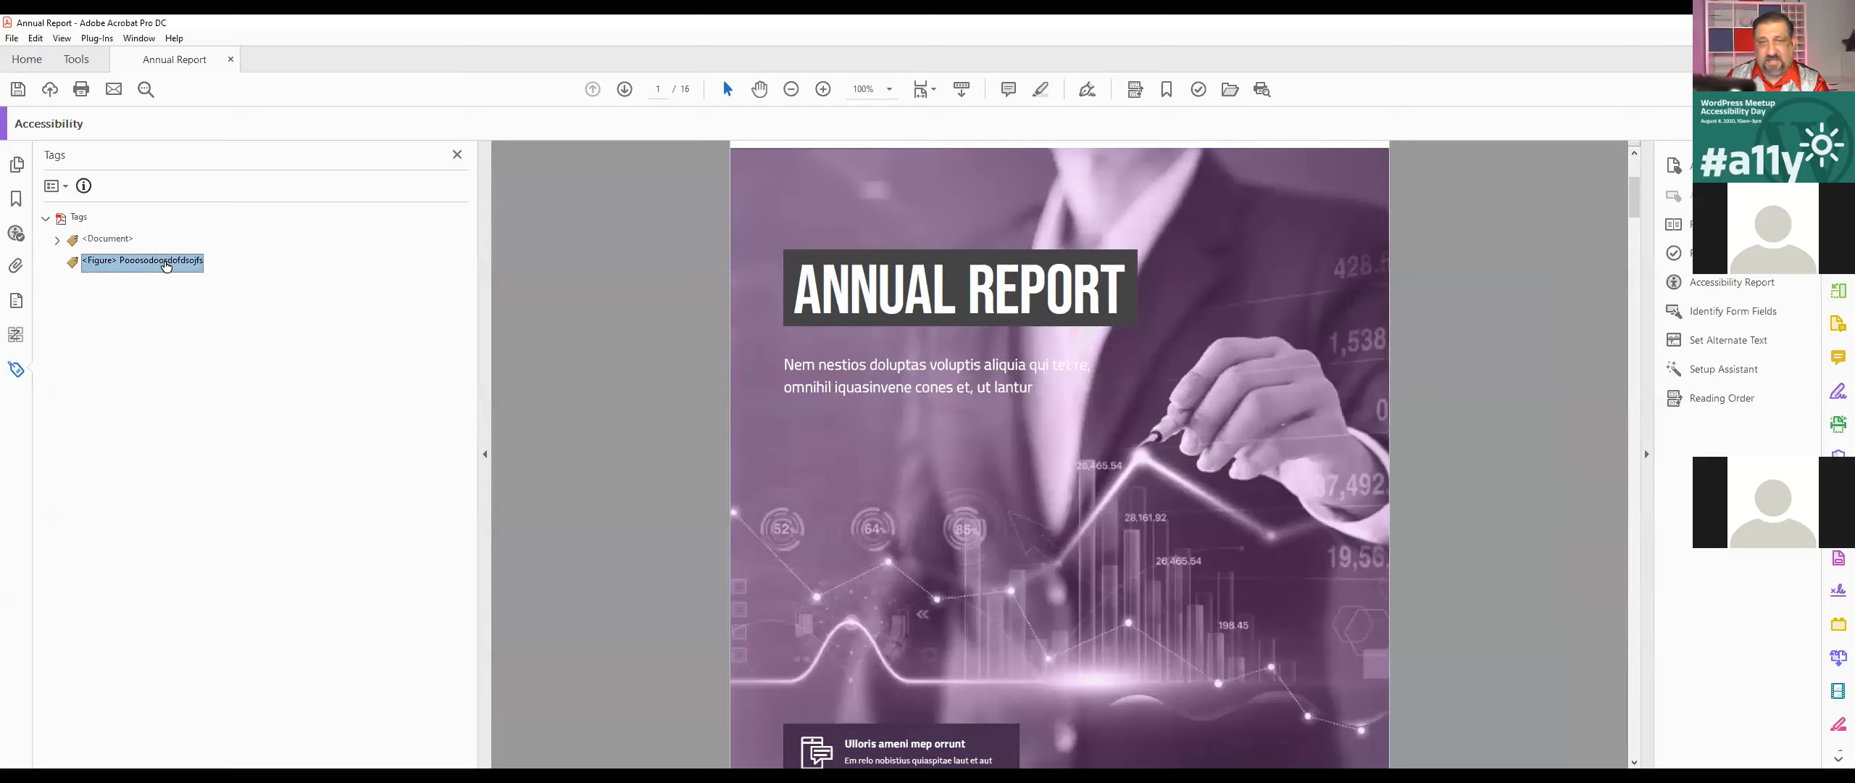
pyautogui.press('Delete')
# Step: Expand the Document tag's structure, then recheck the failed Tagged content rule from its Element 1
pyautogui.click(57, 240)
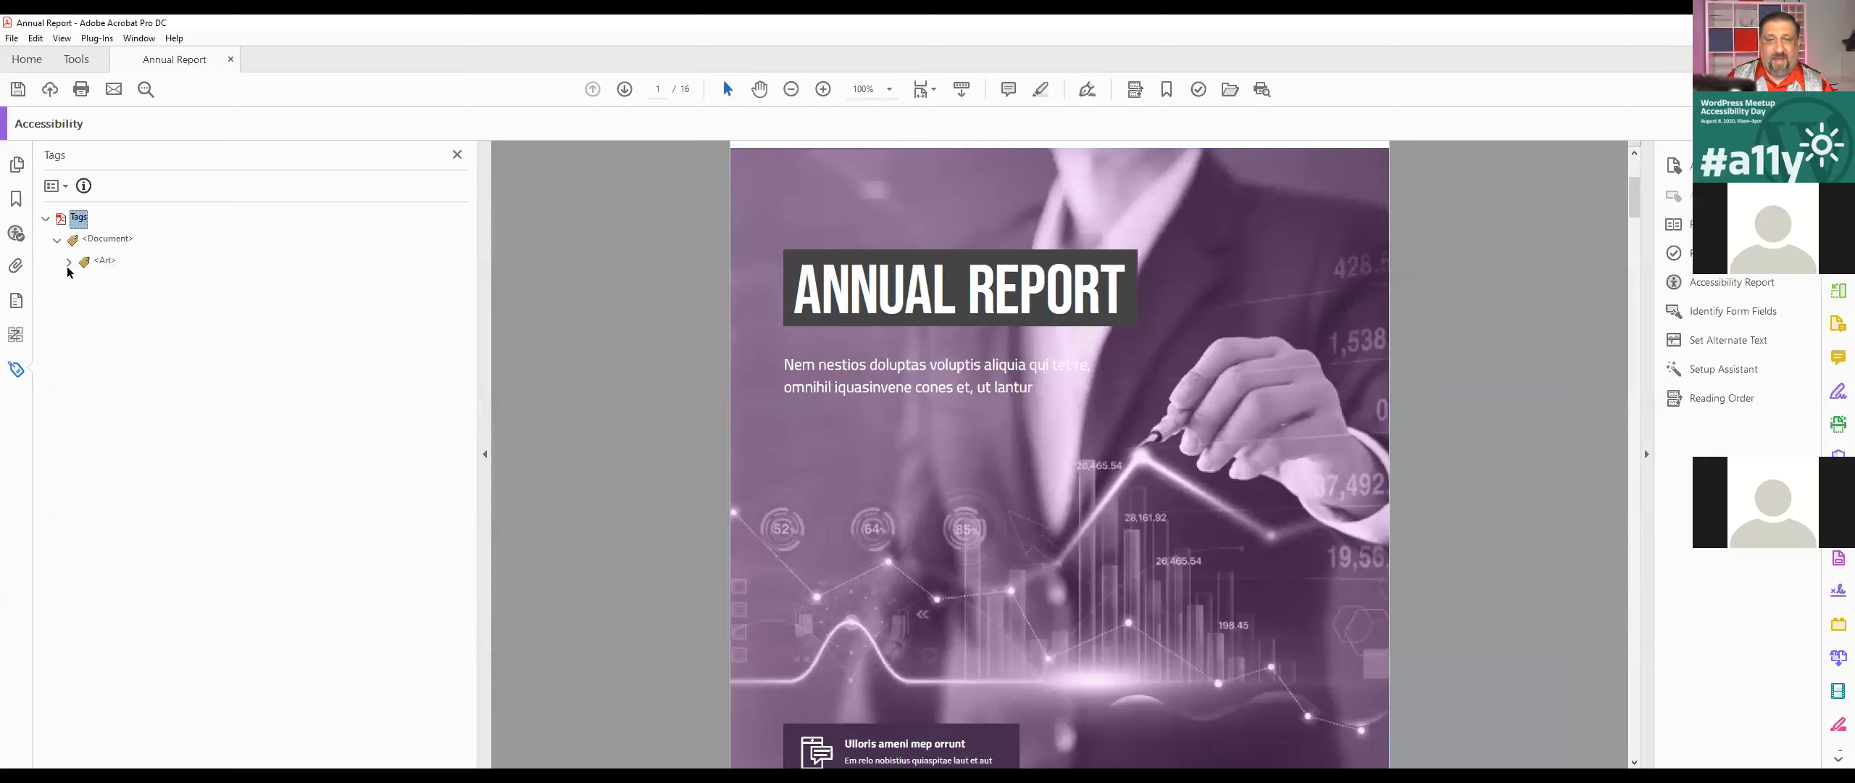
pyautogui.click(69, 262)
pyautogui.click(16, 233)
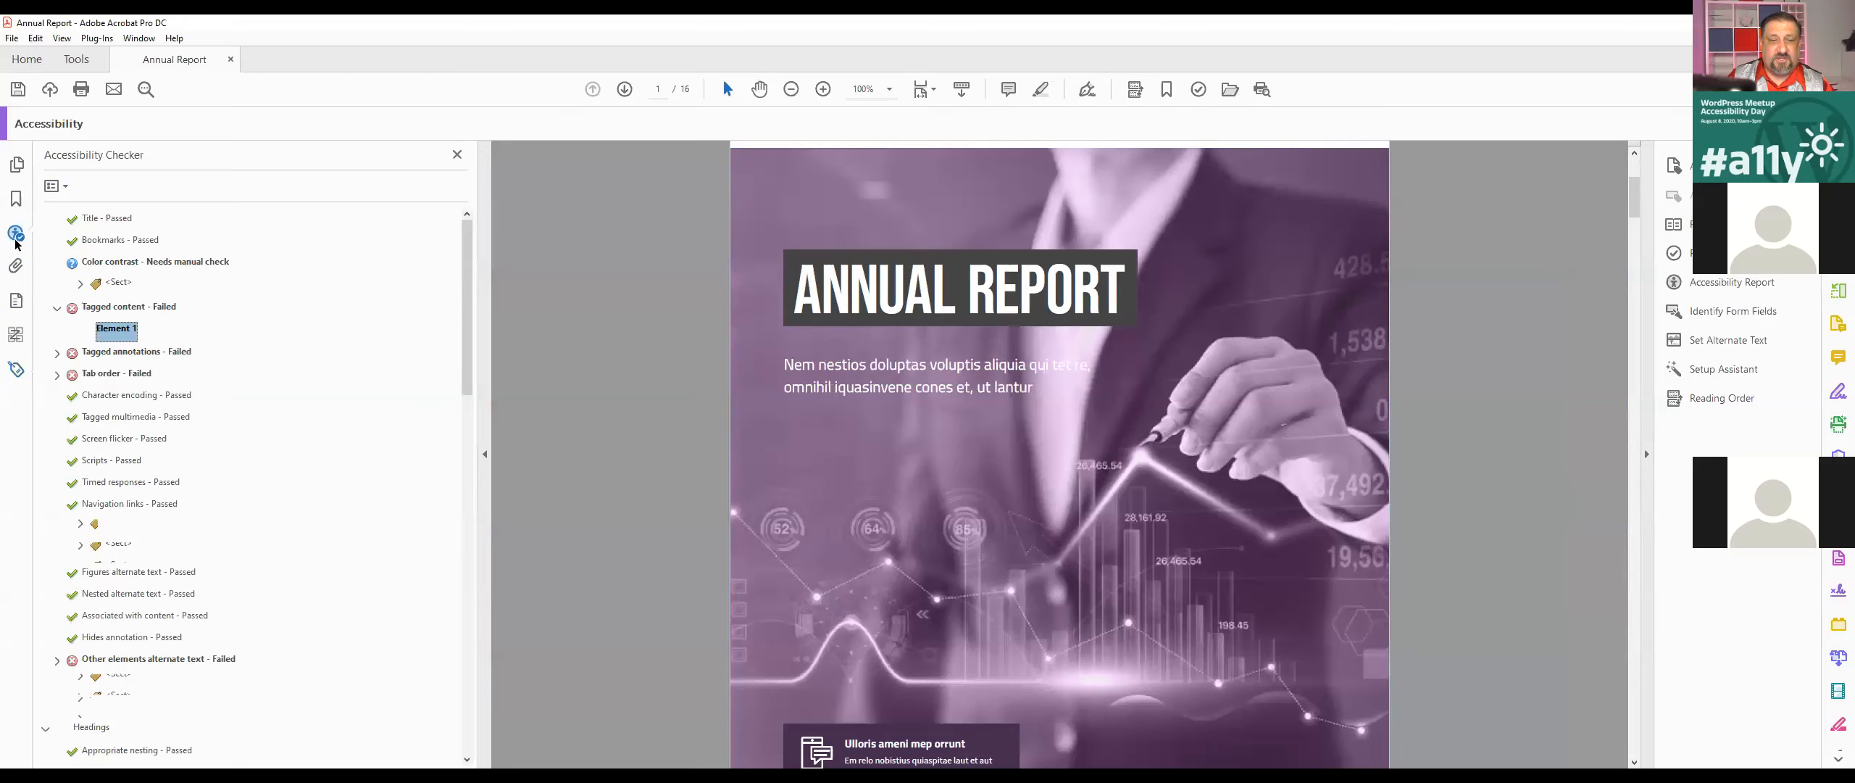
pyautogui.rightClick(128, 328)
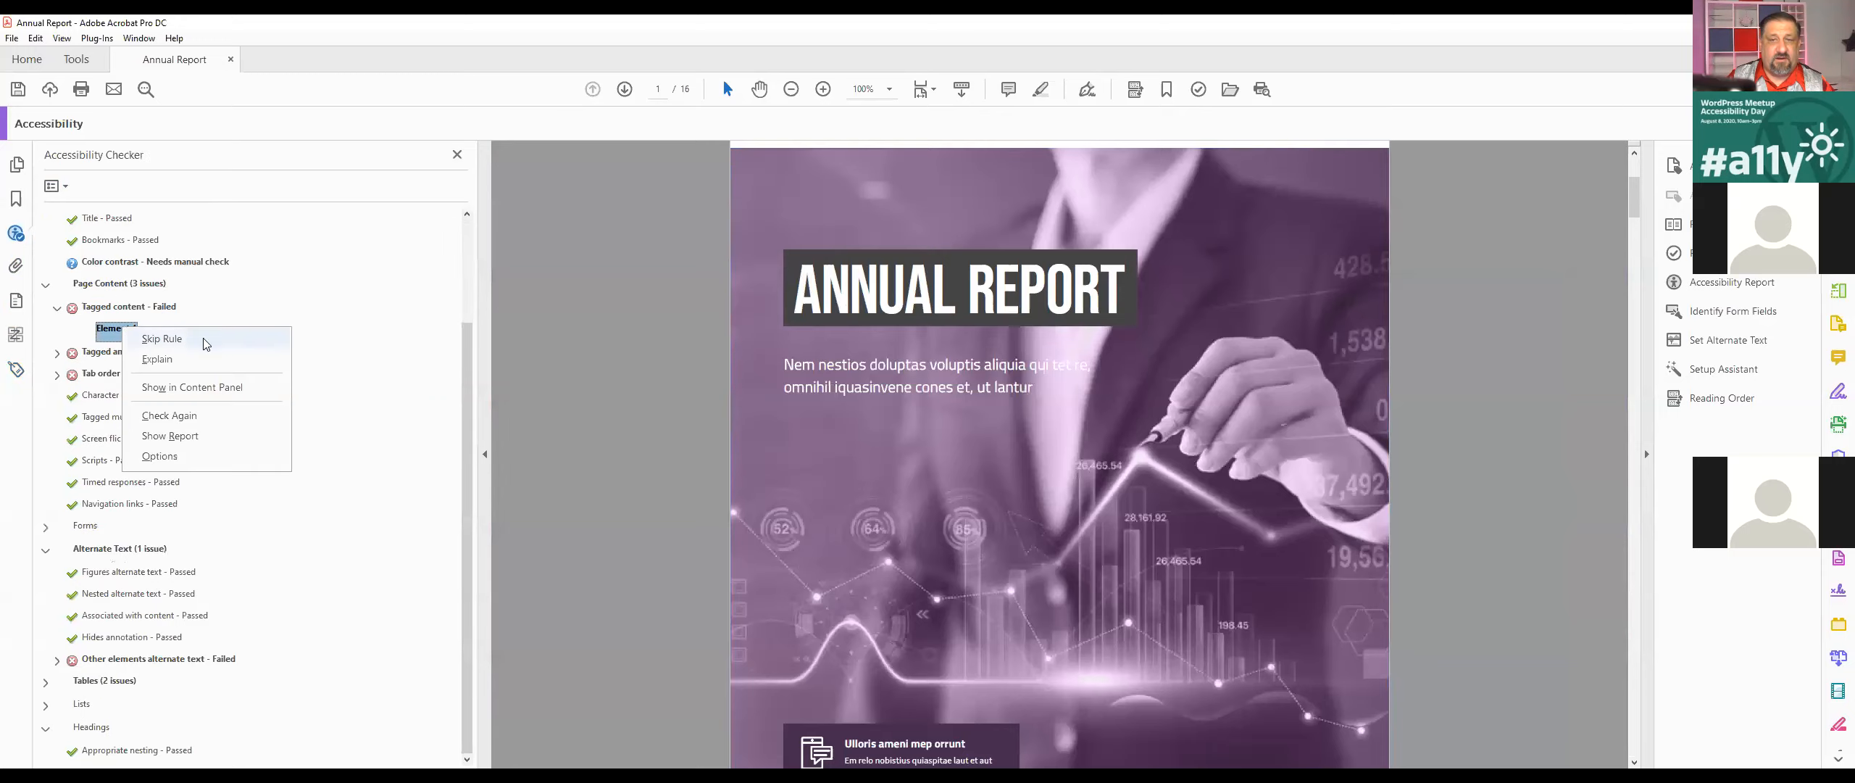
pyautogui.click(184, 415)
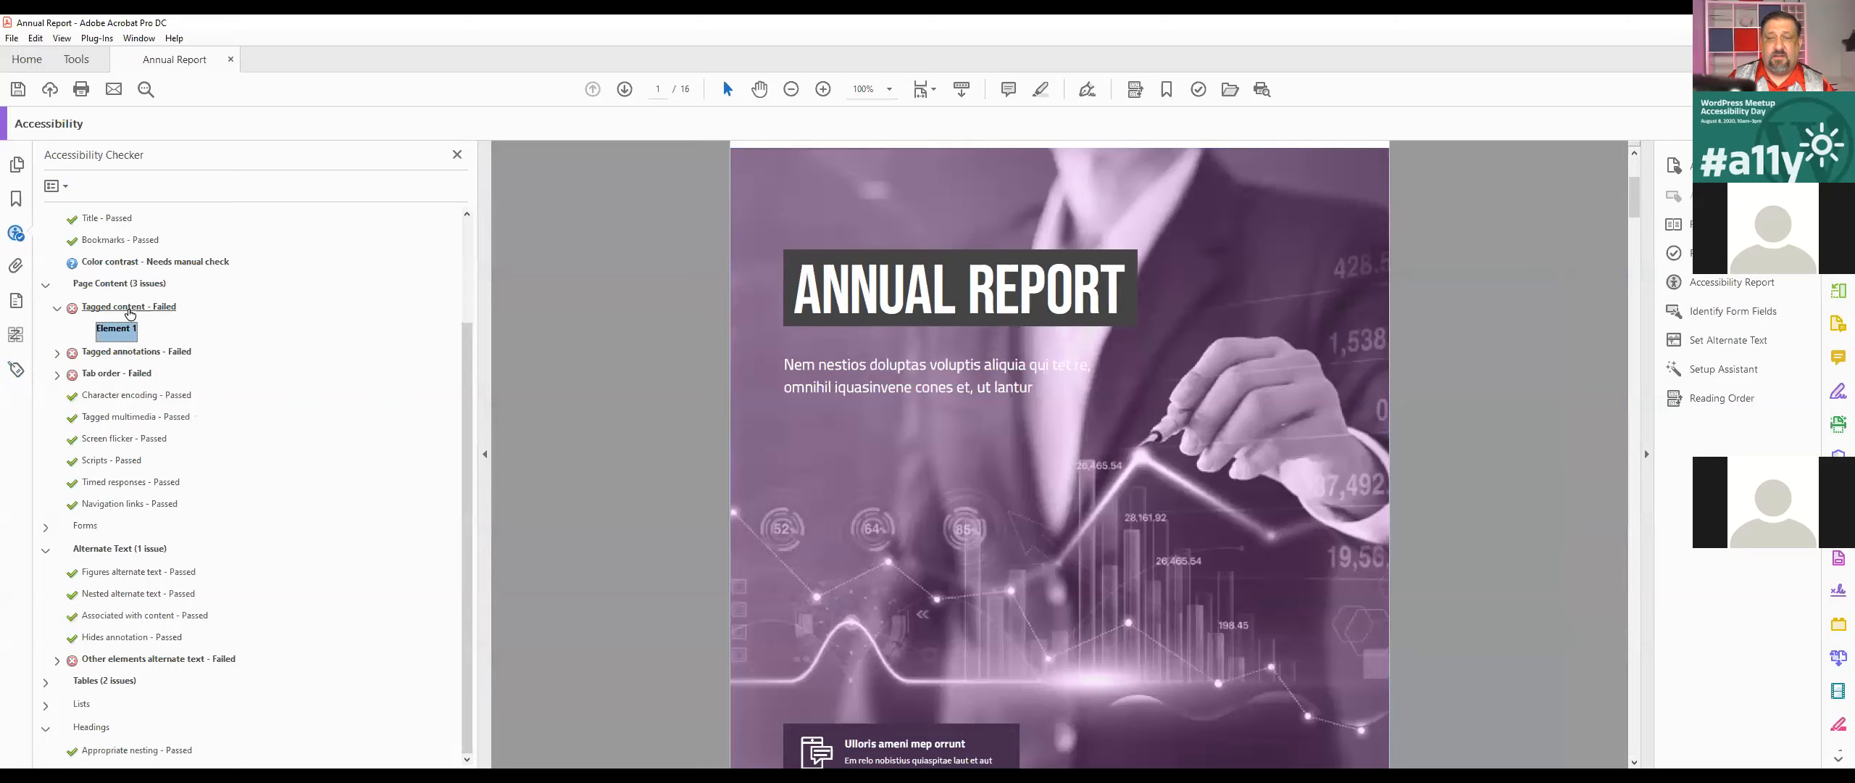
# Step: Try to show Element 1 of the failed Tagged content check in the document's content structure
pyautogui.rightClick(114, 330)
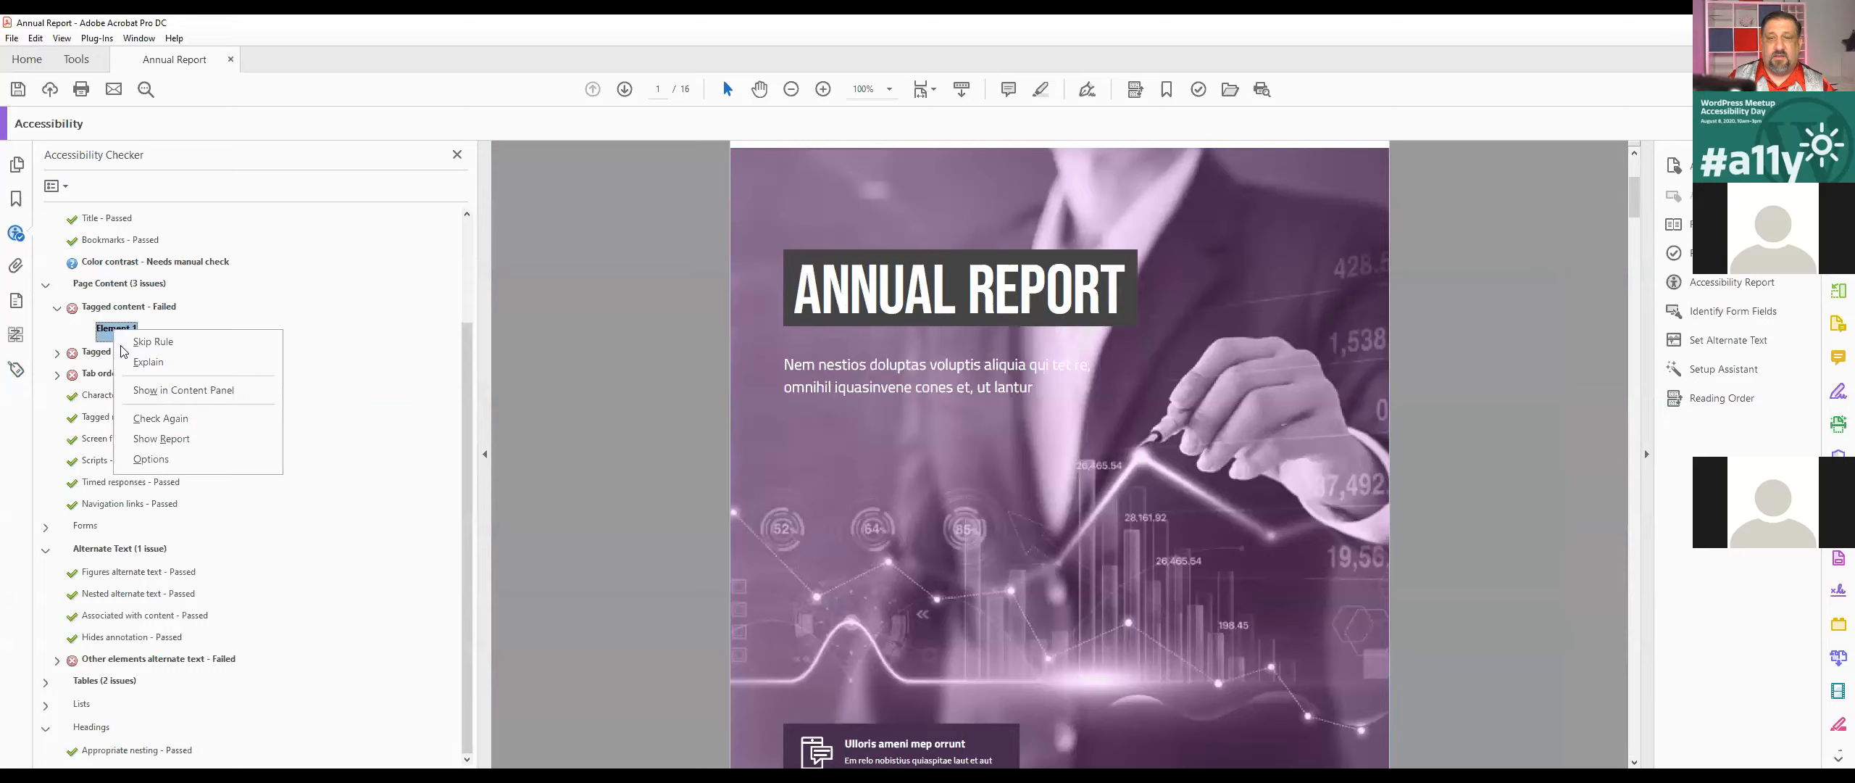
pyautogui.click(181, 392)
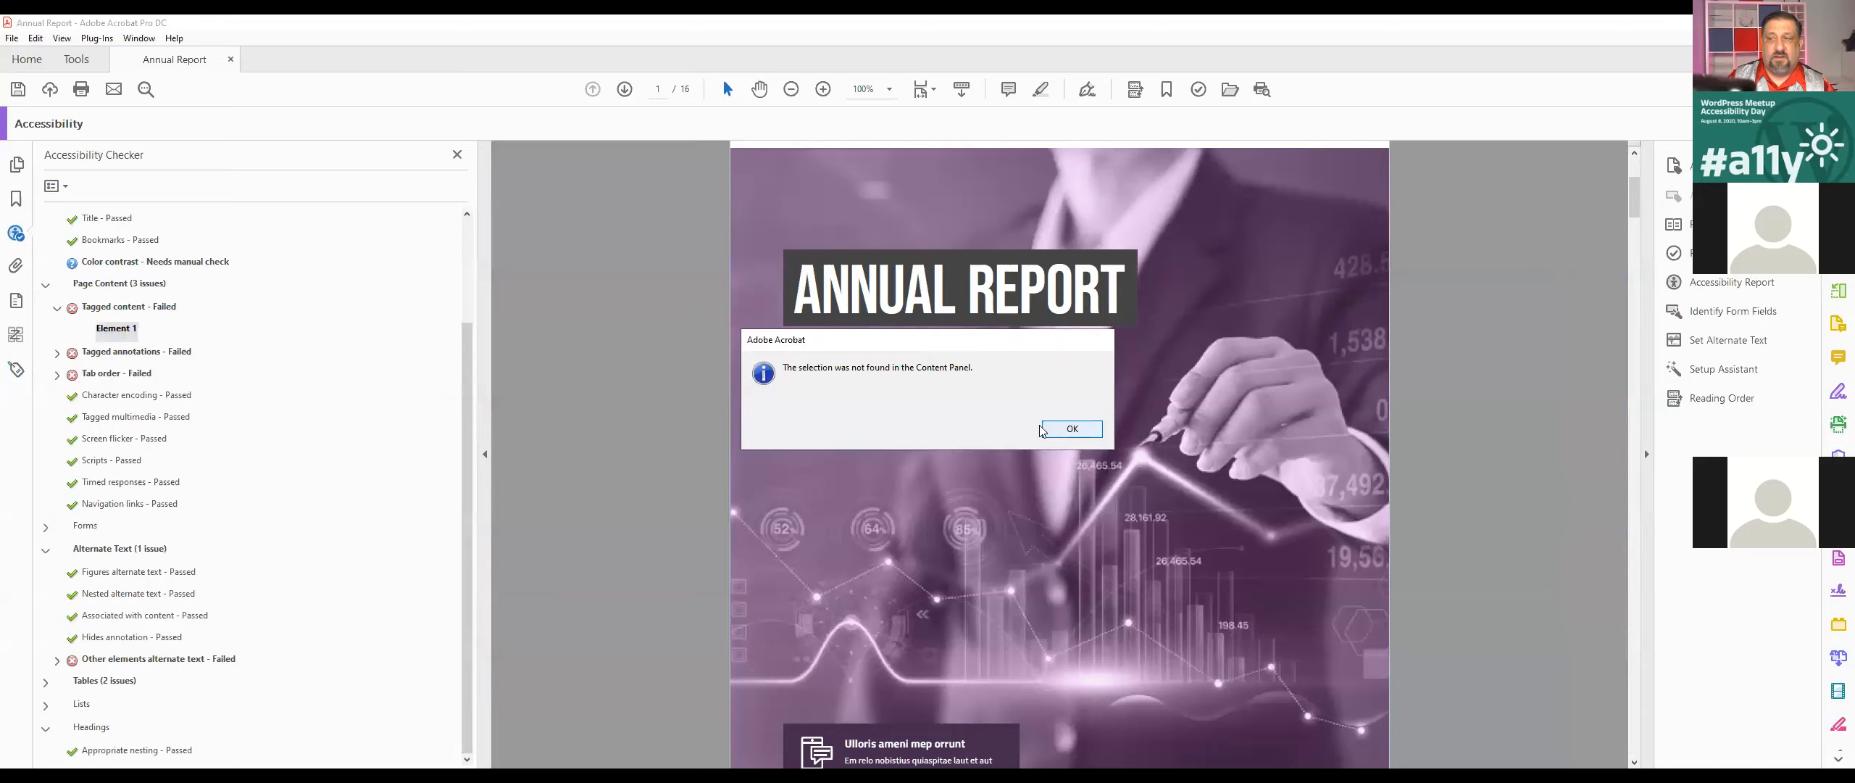
pyautogui.click(1047, 427)
pyautogui.rightClick(106, 330)
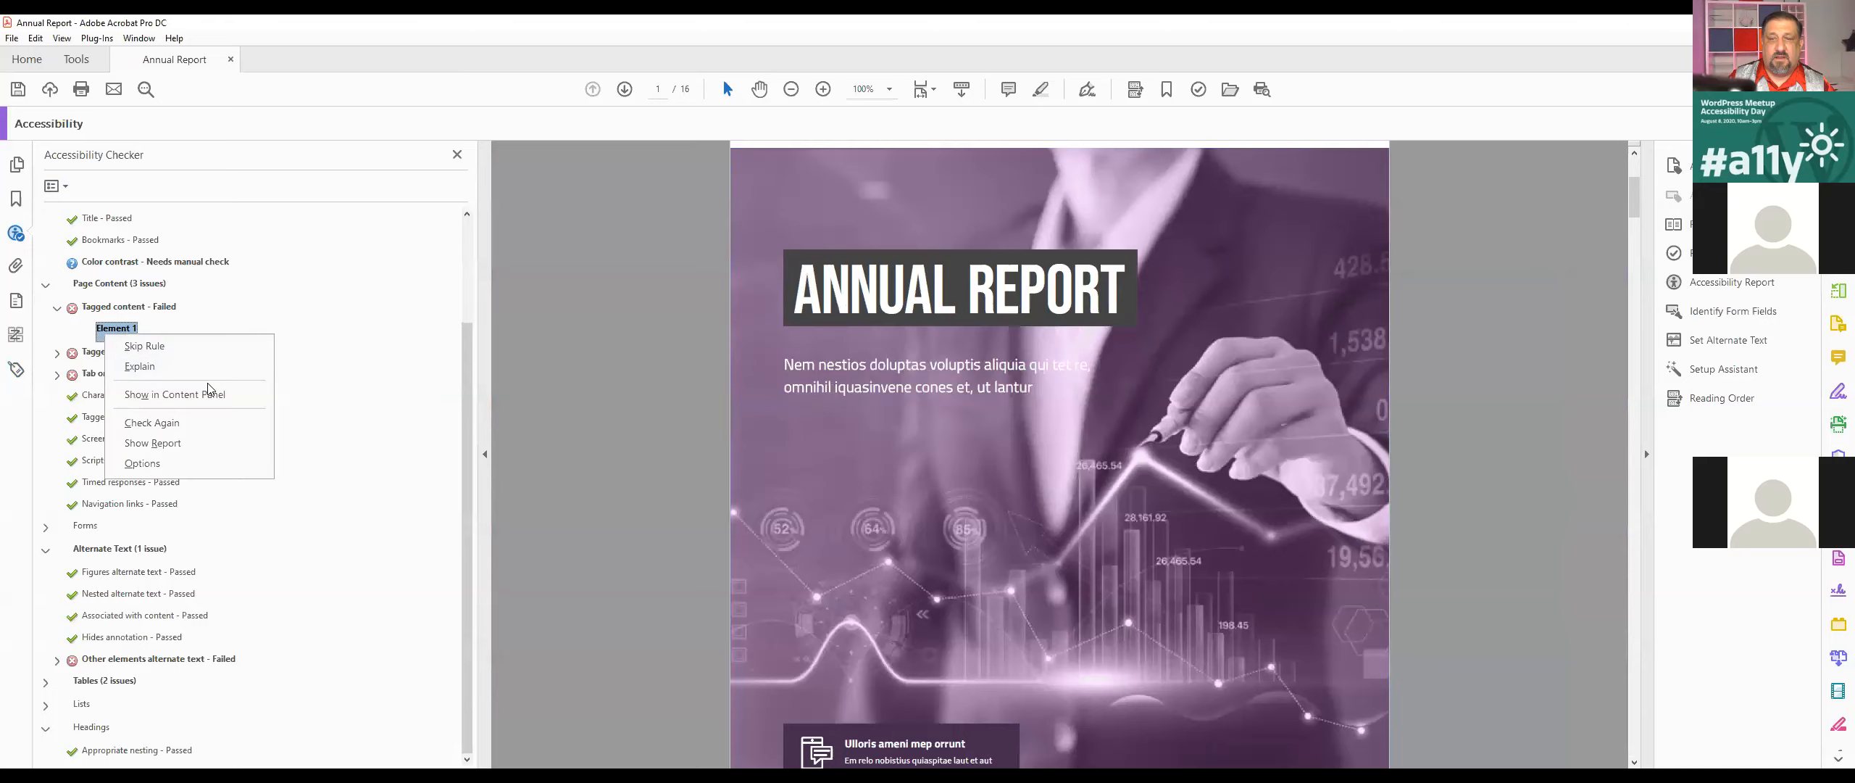
pyautogui.press('Escape')
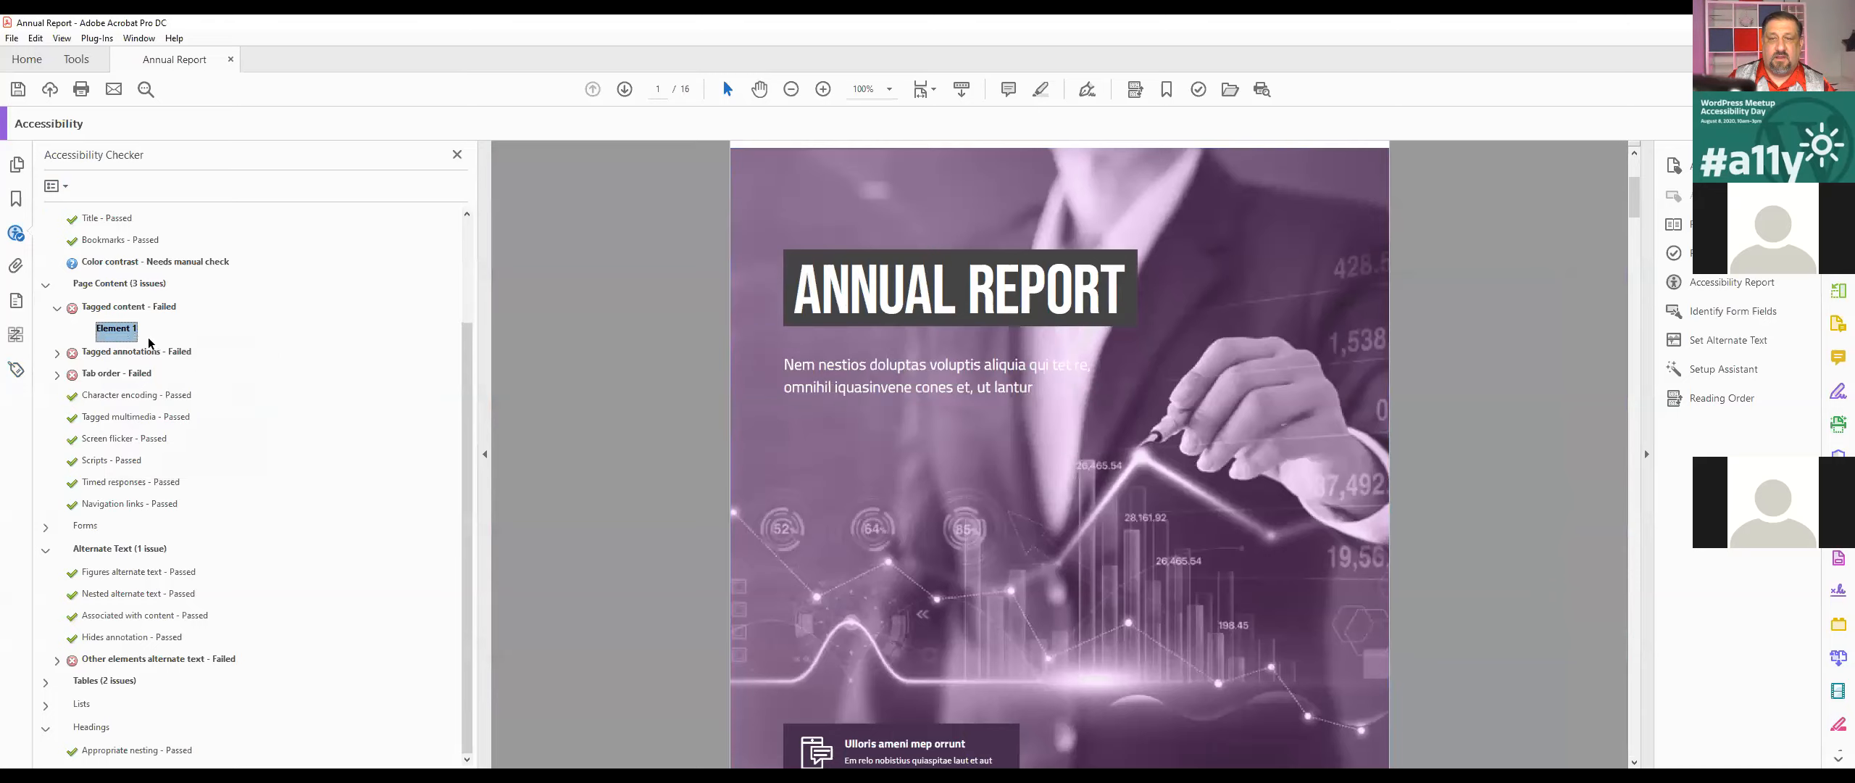
# Step: Run the Tagged content check again on its remaining failed element
pyautogui.click(135, 314)
pyautogui.rightClick(118, 329)
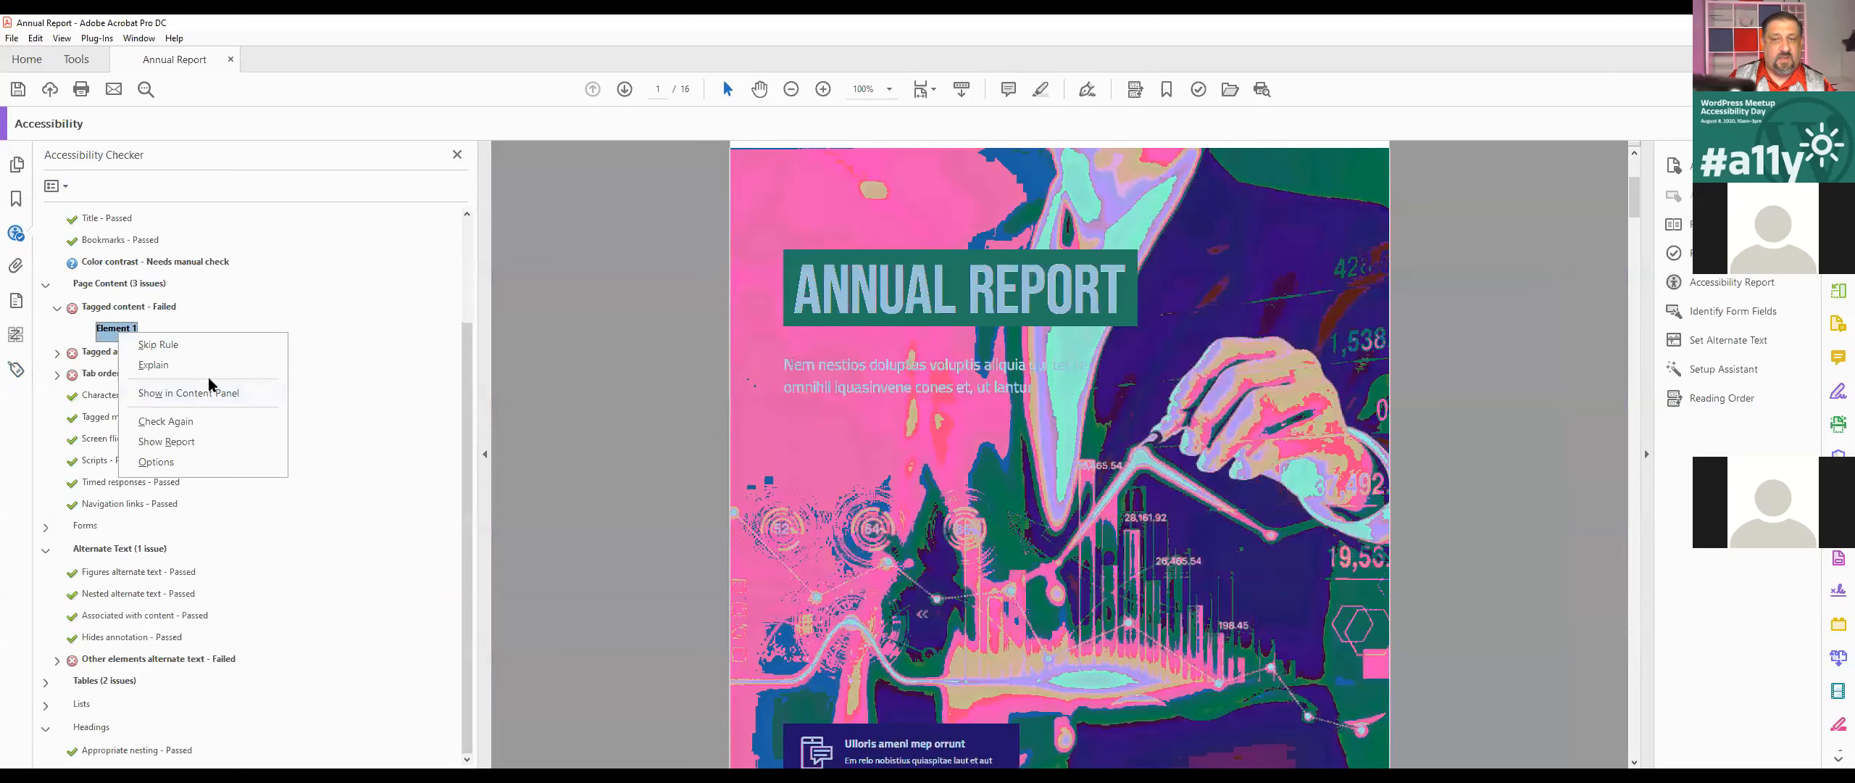
pyautogui.click(184, 420)
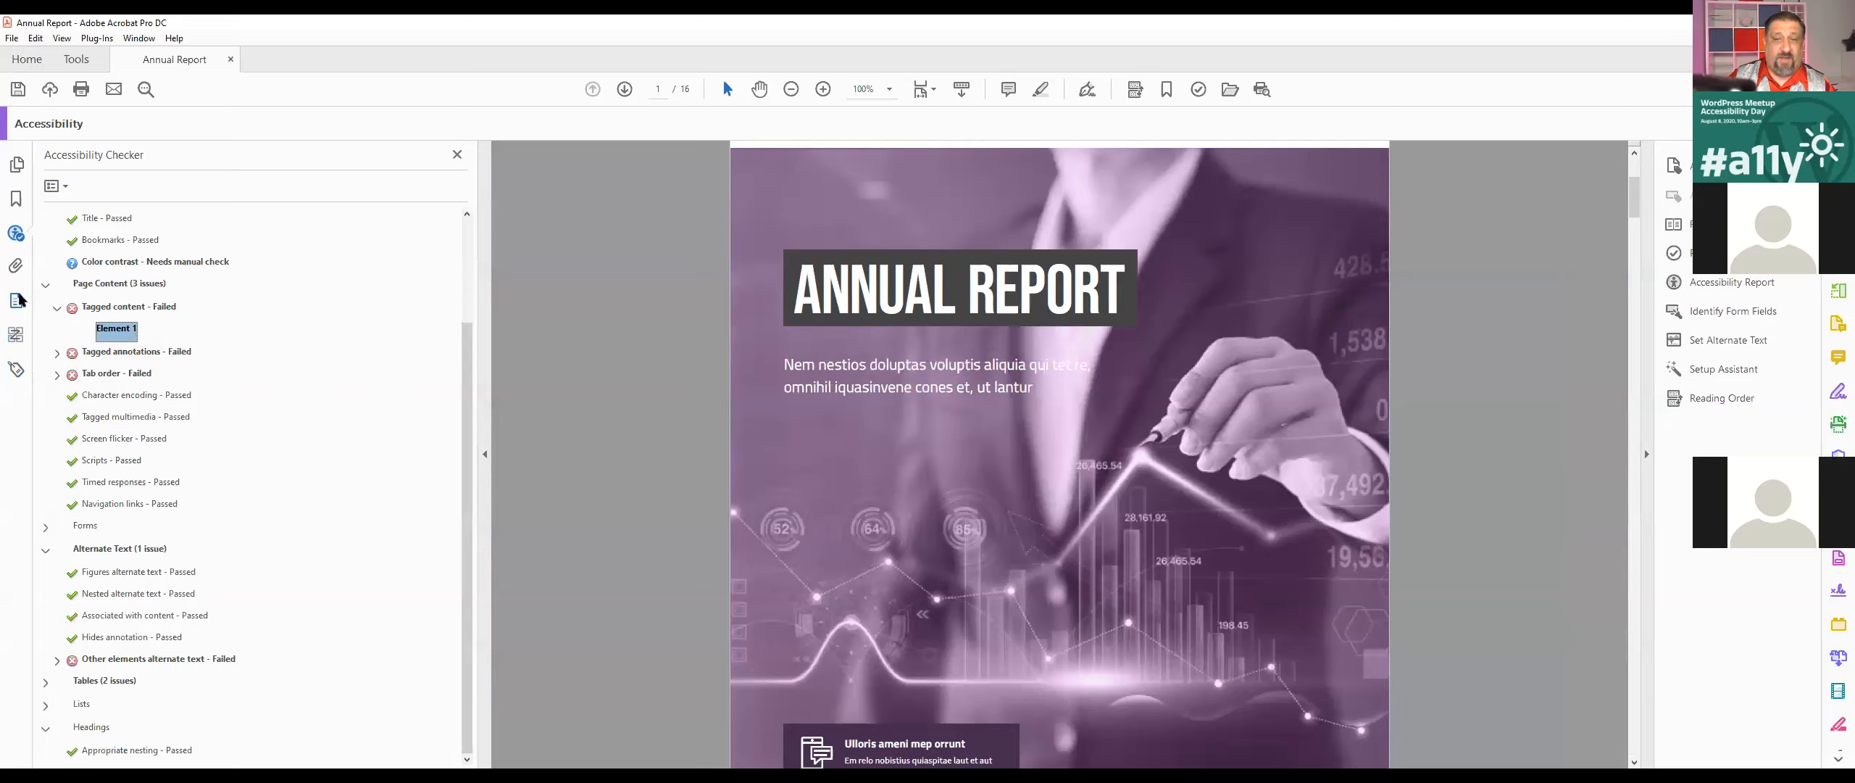
# Step: Change the unmarked image inside the Form XObject in page 1's content structure to a Page artifact
pyautogui.click(105, 333)
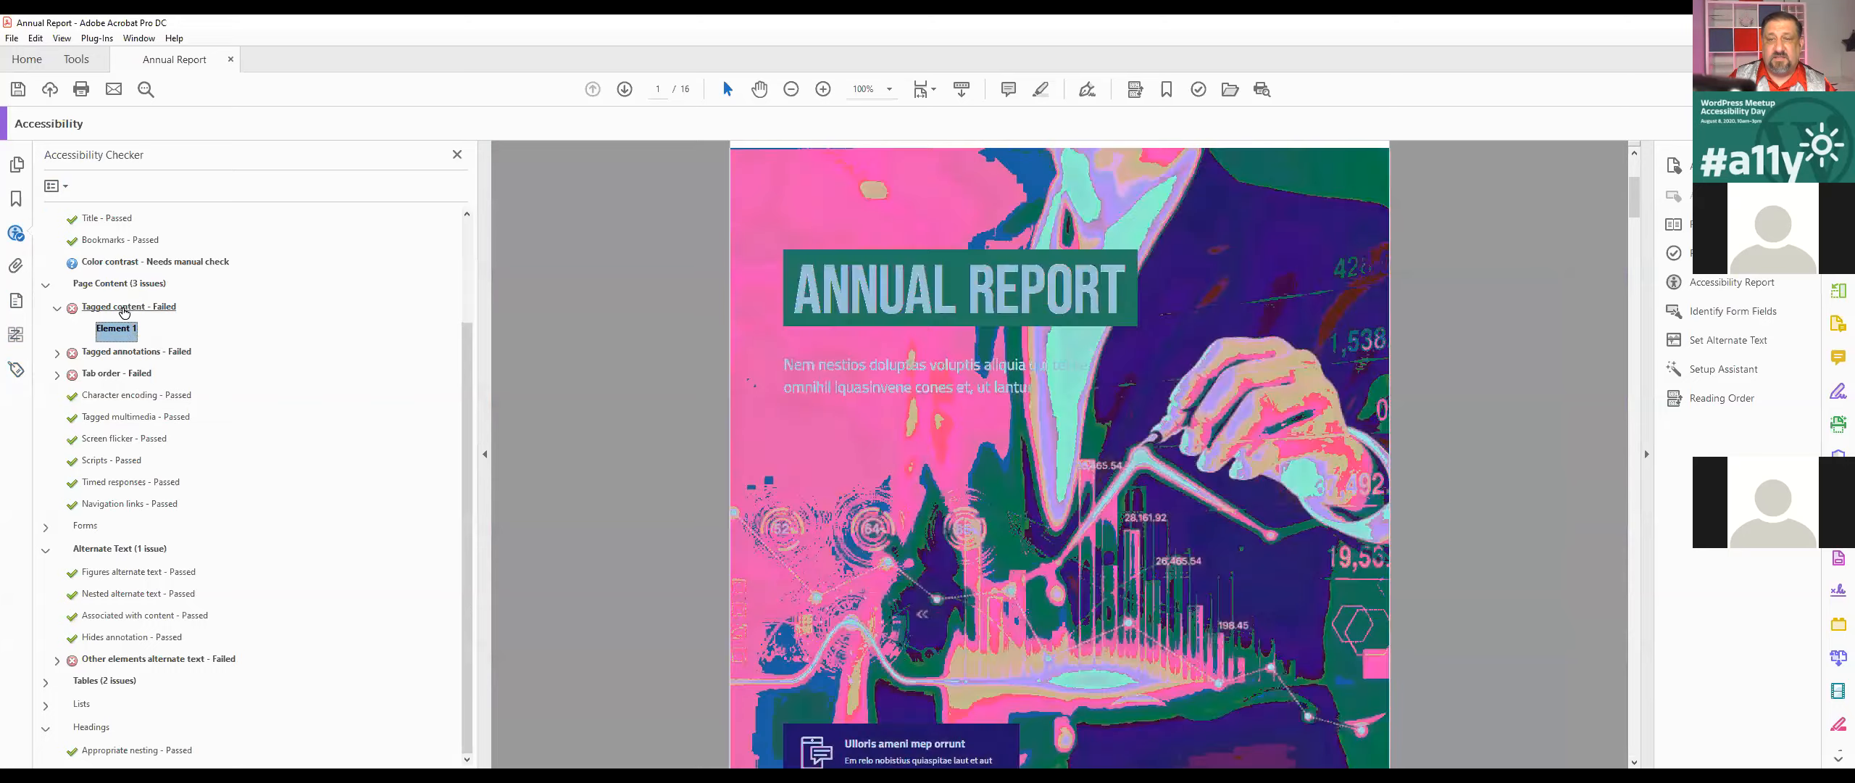
pyautogui.click(21, 302)
pyautogui.click(190, 243)
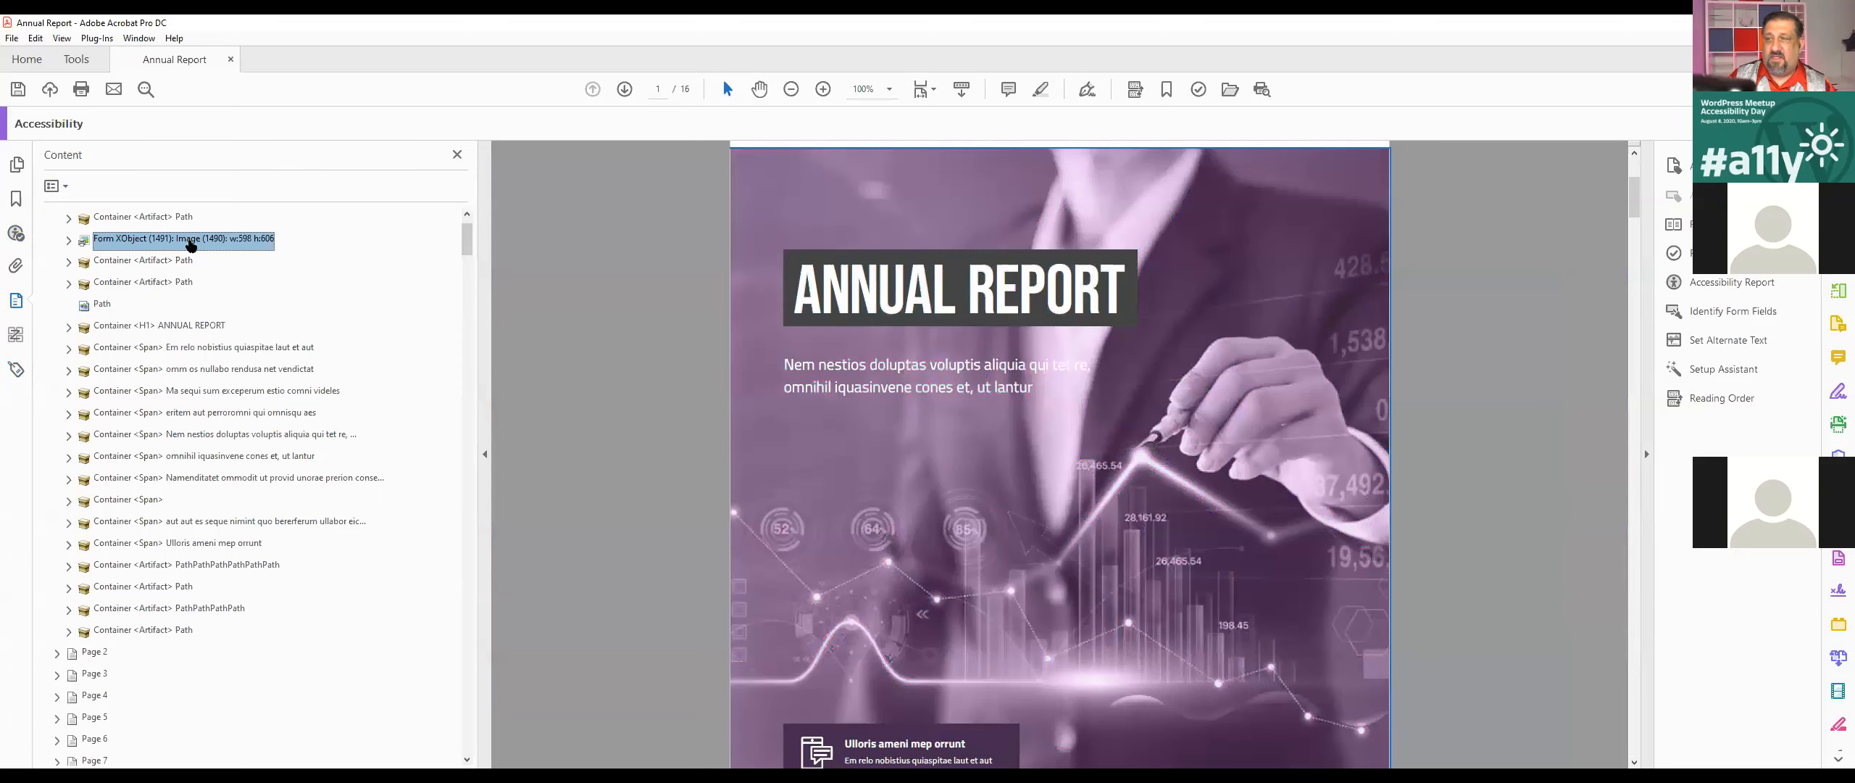
pyautogui.press('Right')
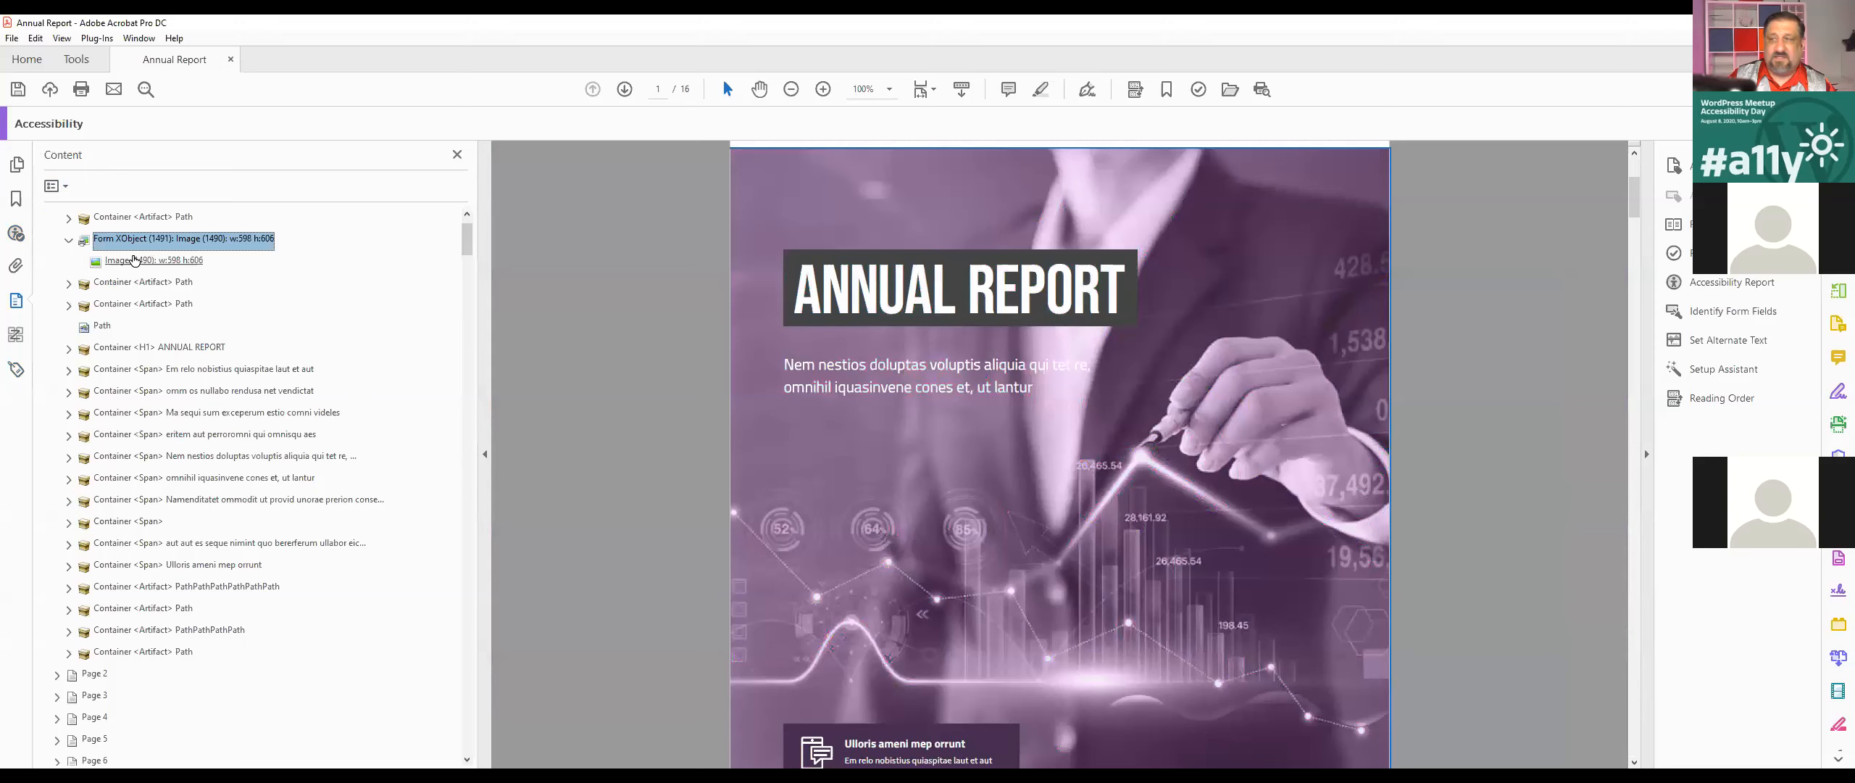
pyautogui.click(134, 261)
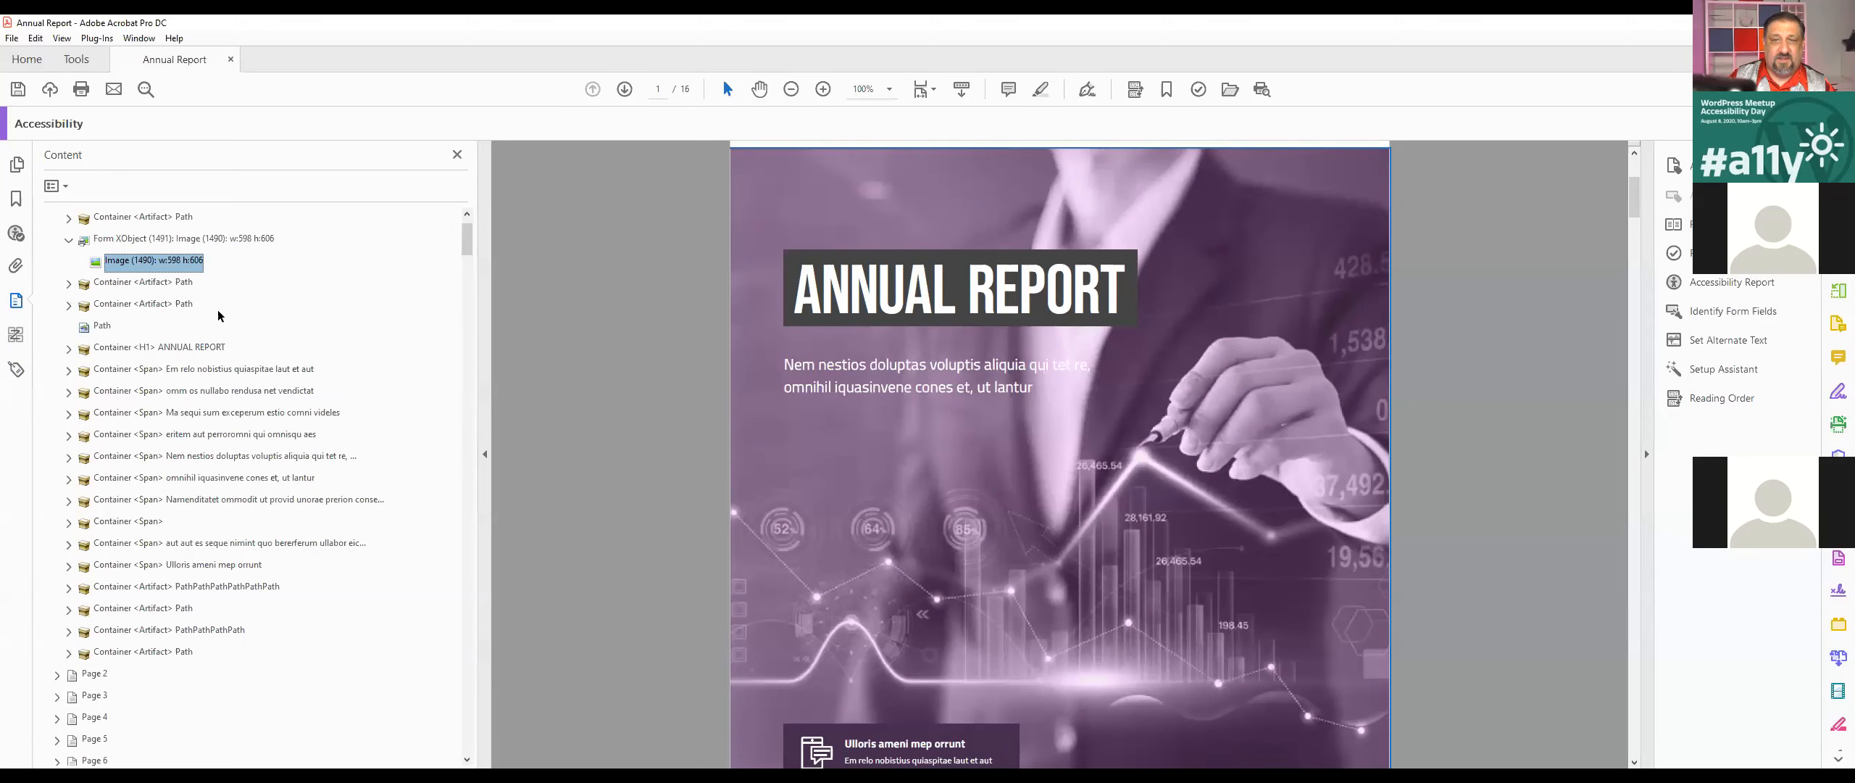
pyautogui.scroll(1, 158, 274)
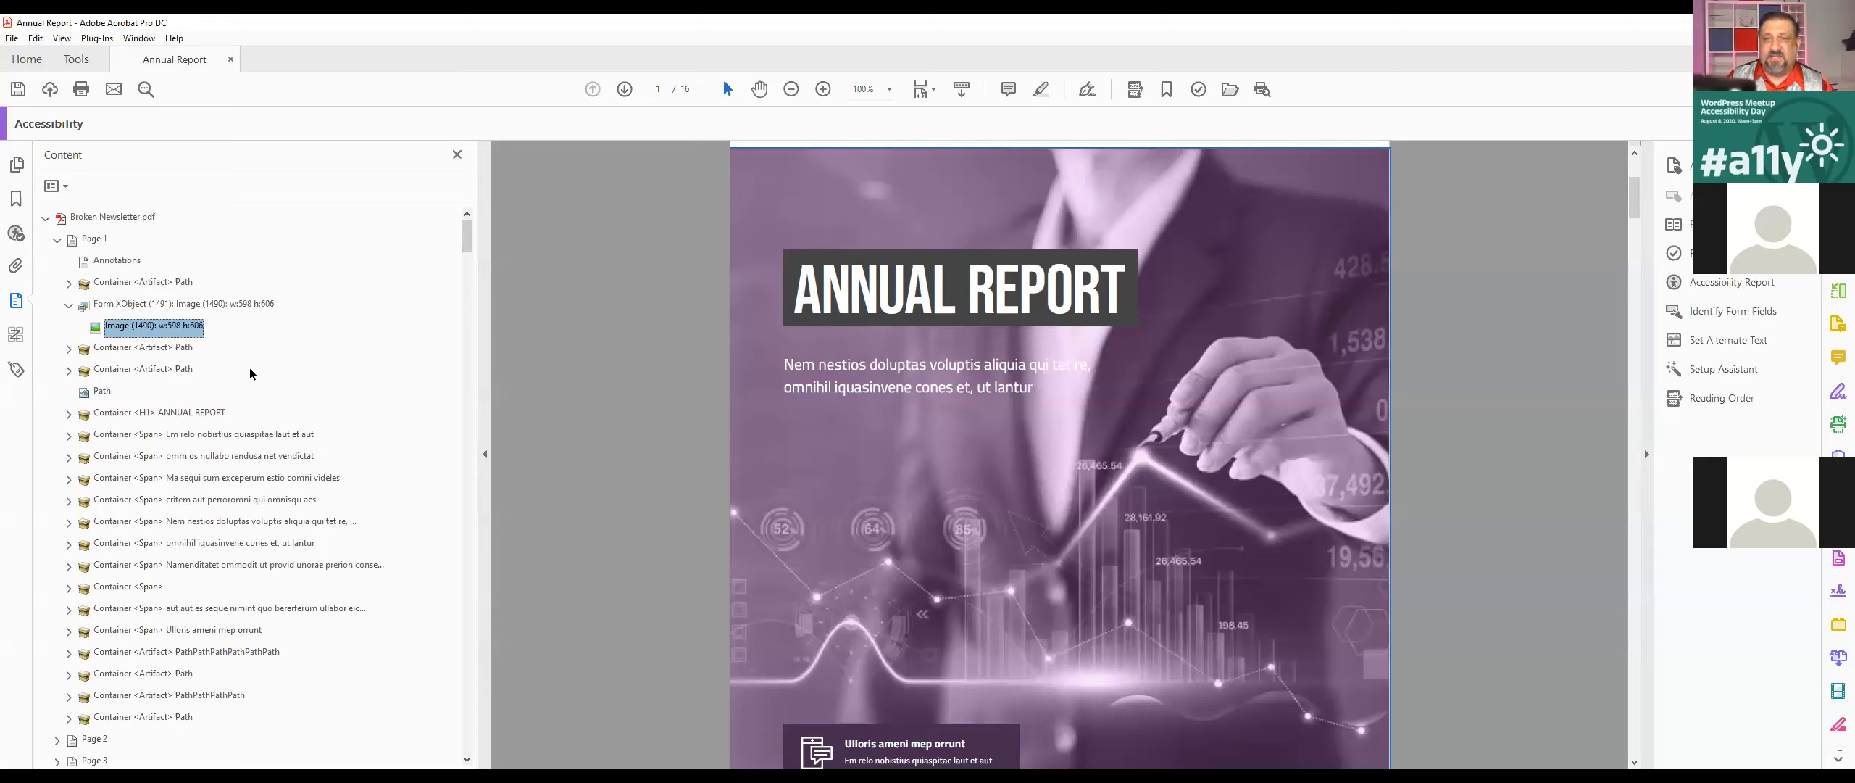
pyautogui.rightClick(114, 332)
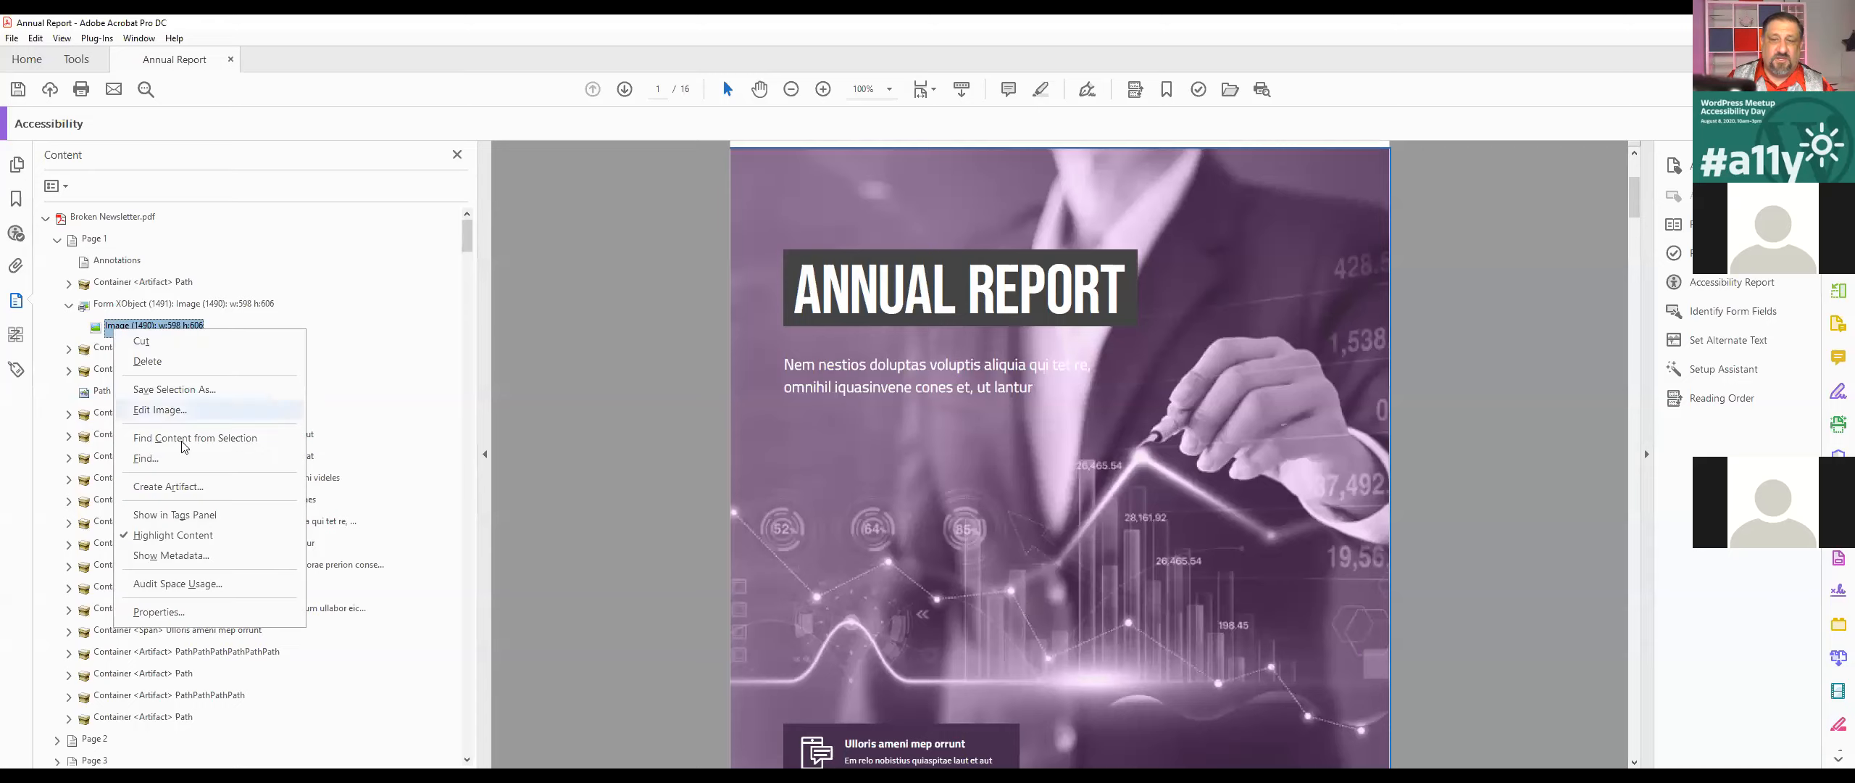
pyautogui.click(163, 487)
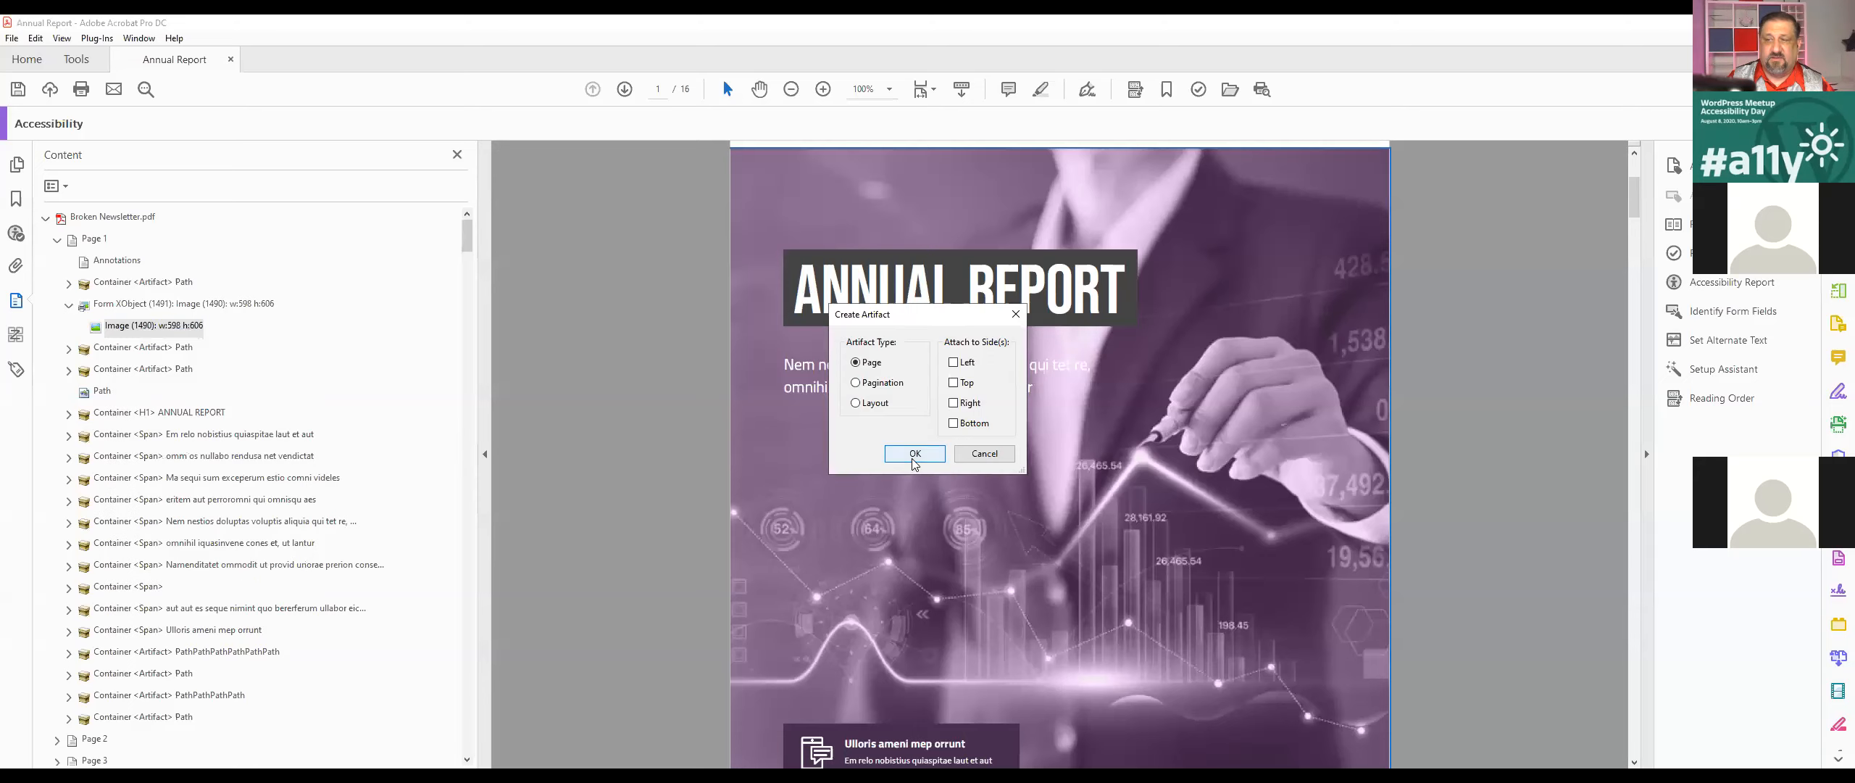
pyautogui.click(915, 460)
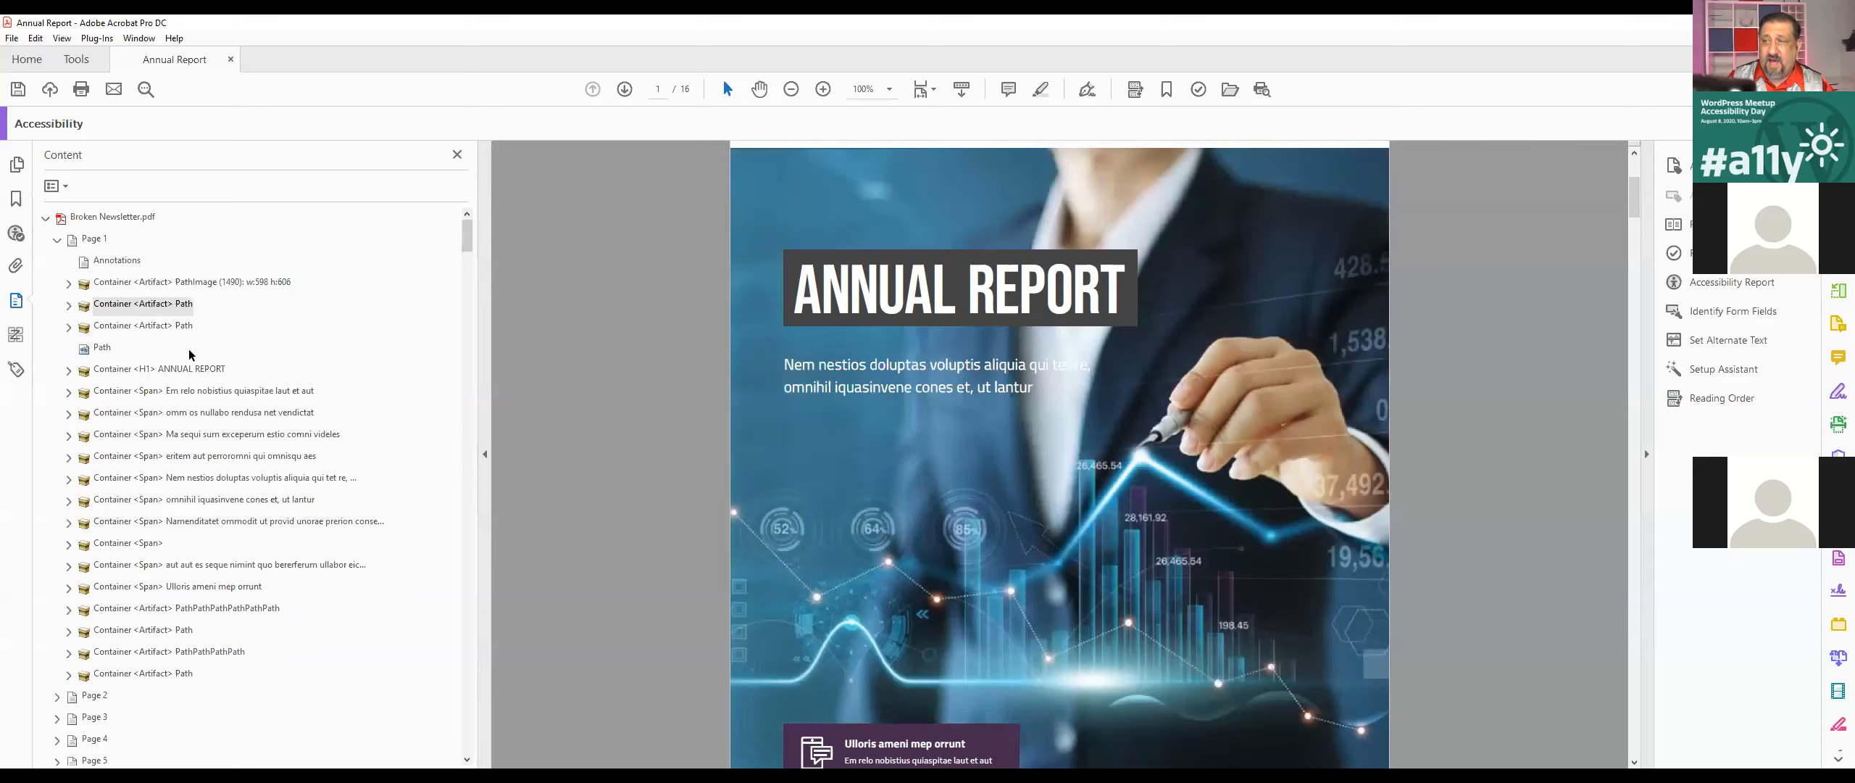
# Step: Run the Tagged content check again from its Element 1
pyautogui.click(14, 236)
pyautogui.click(119, 328)
pyautogui.rightClick(124, 332)
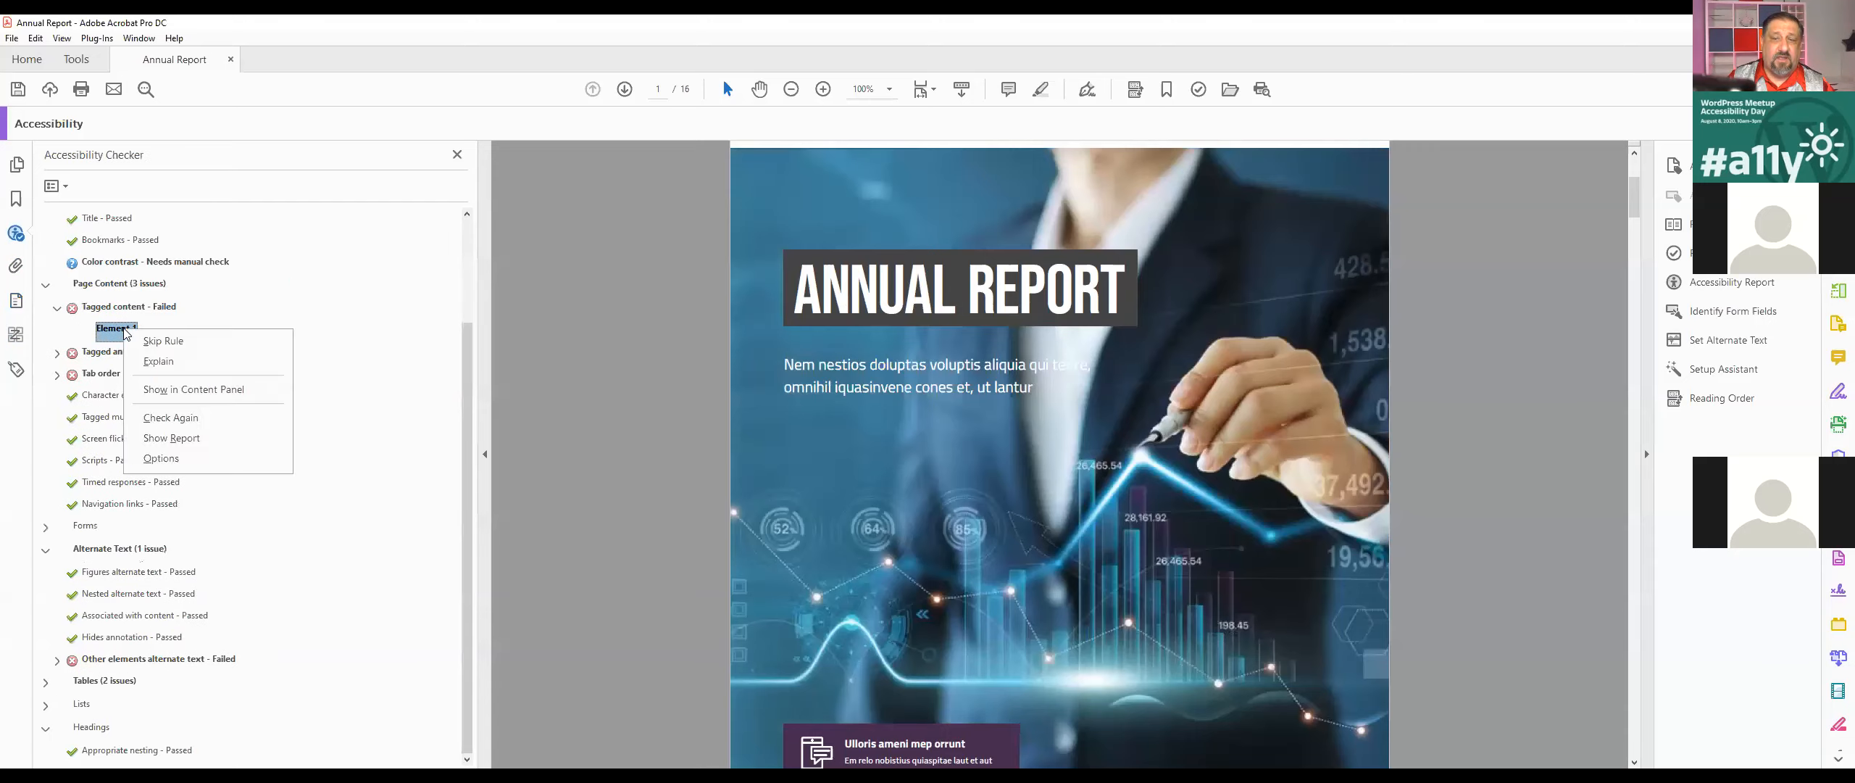
pyautogui.click(161, 417)
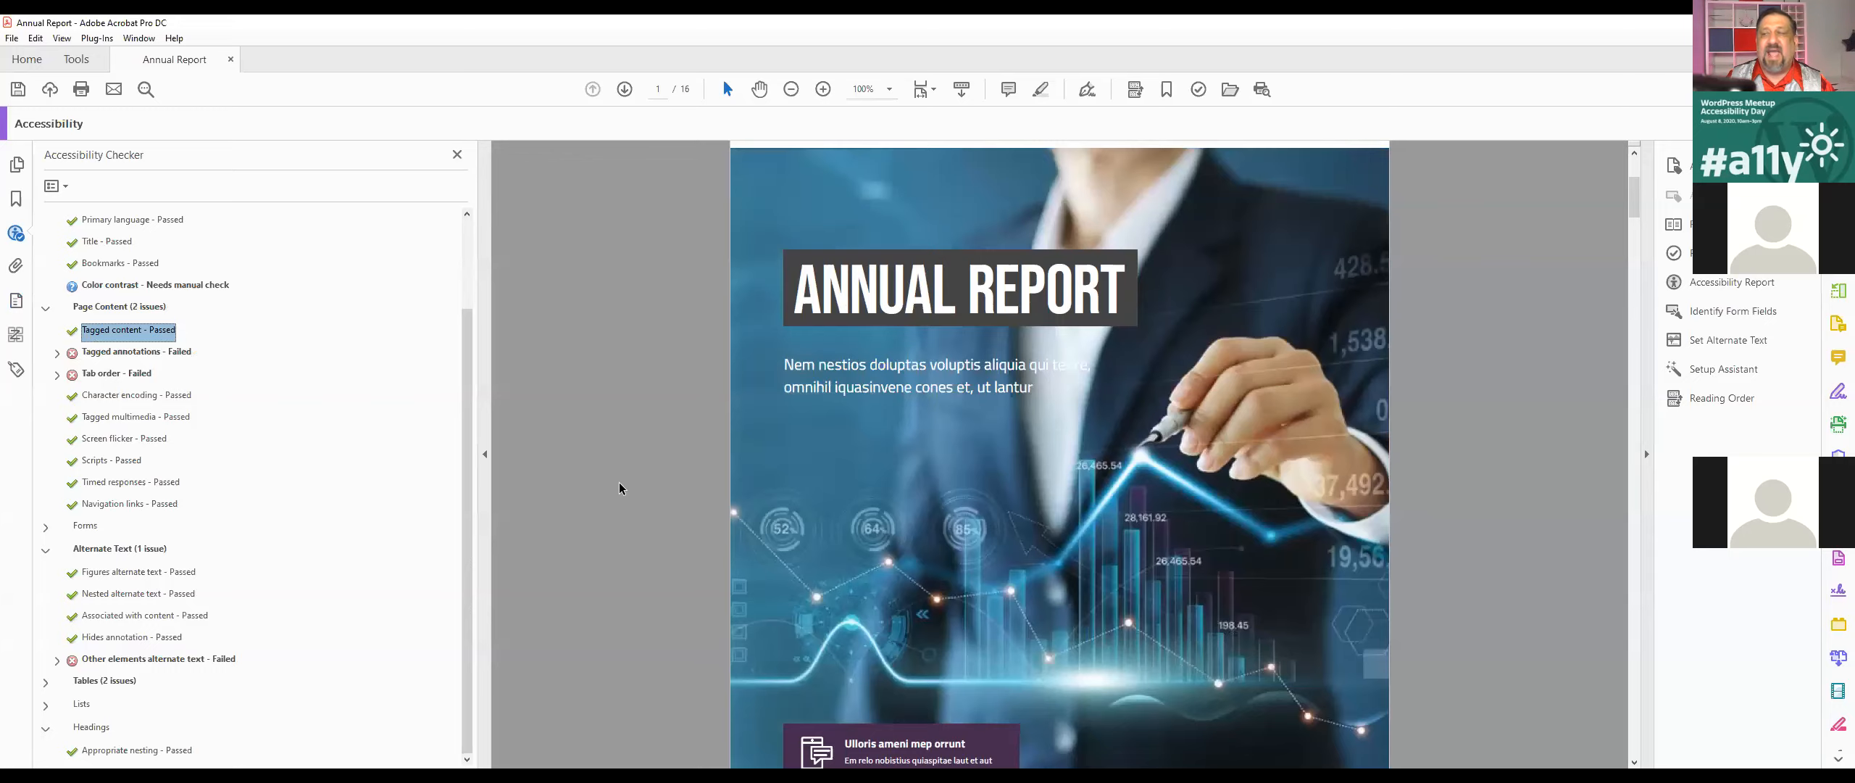
# Step: Expand the failed Tagged annotations check and show its Element 1 in the document
pyautogui.click(58, 353)
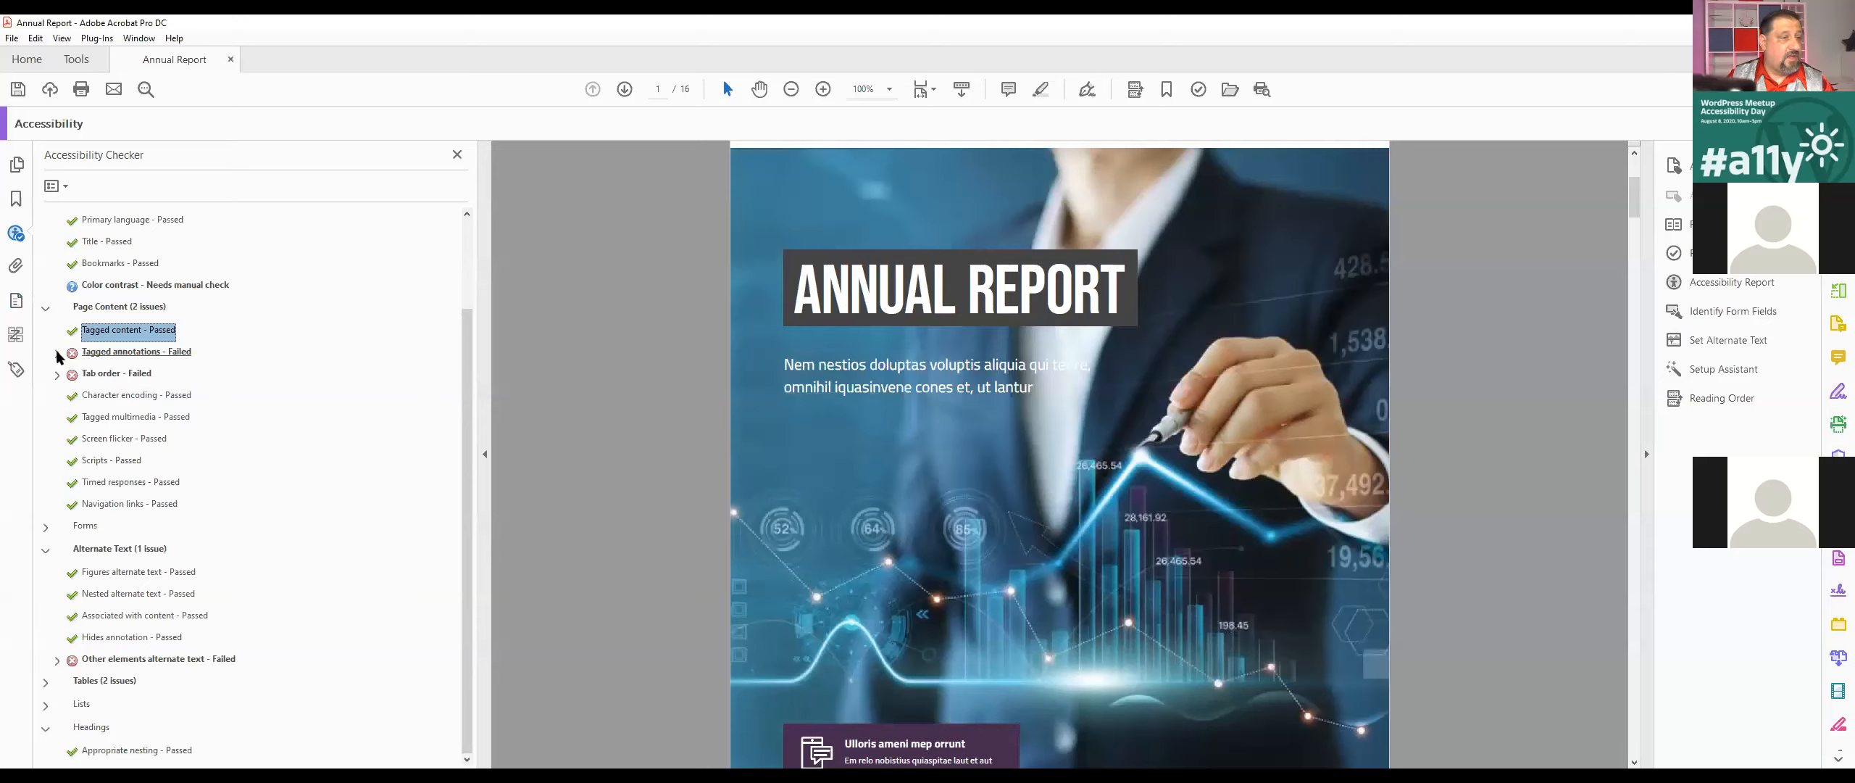
pyautogui.click(58, 353)
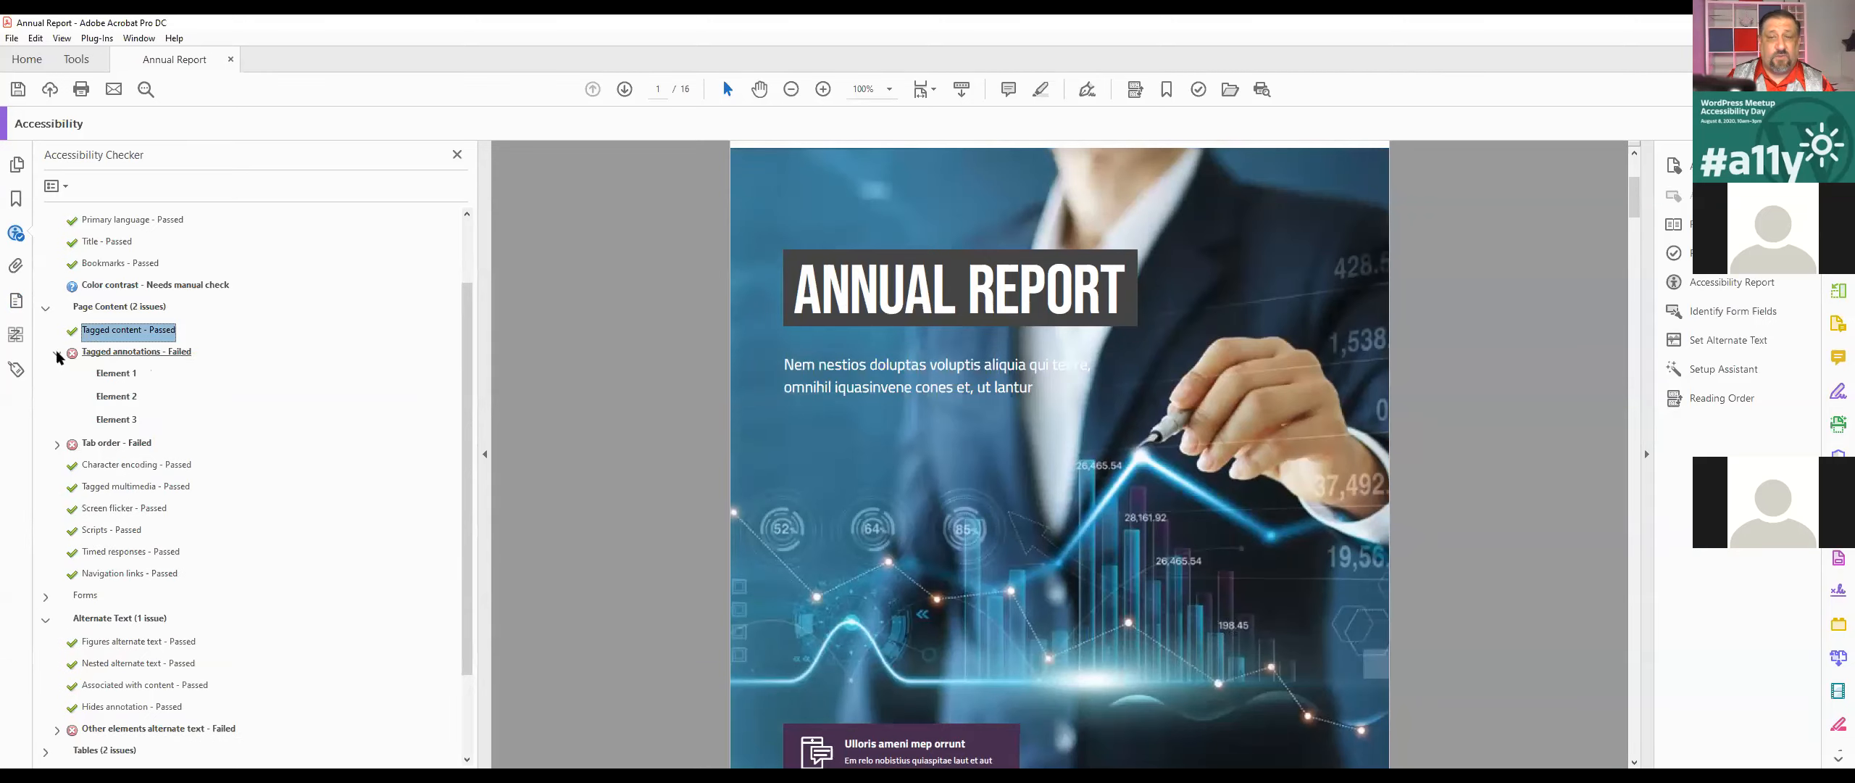
pyautogui.click(126, 377)
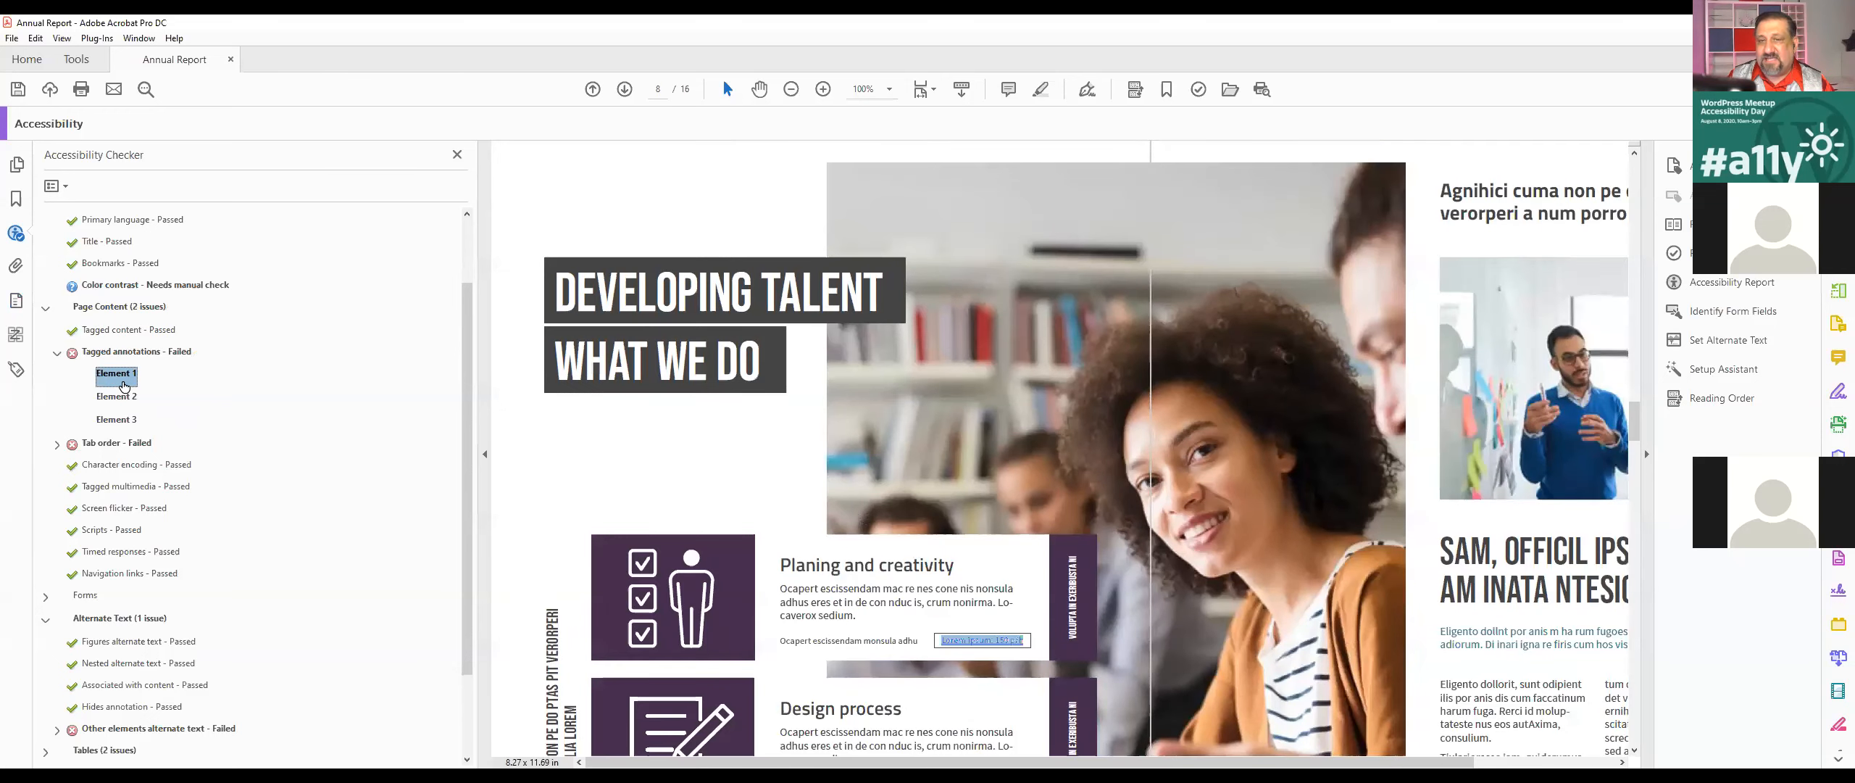
pyautogui.scroll(-4, 743, 471)
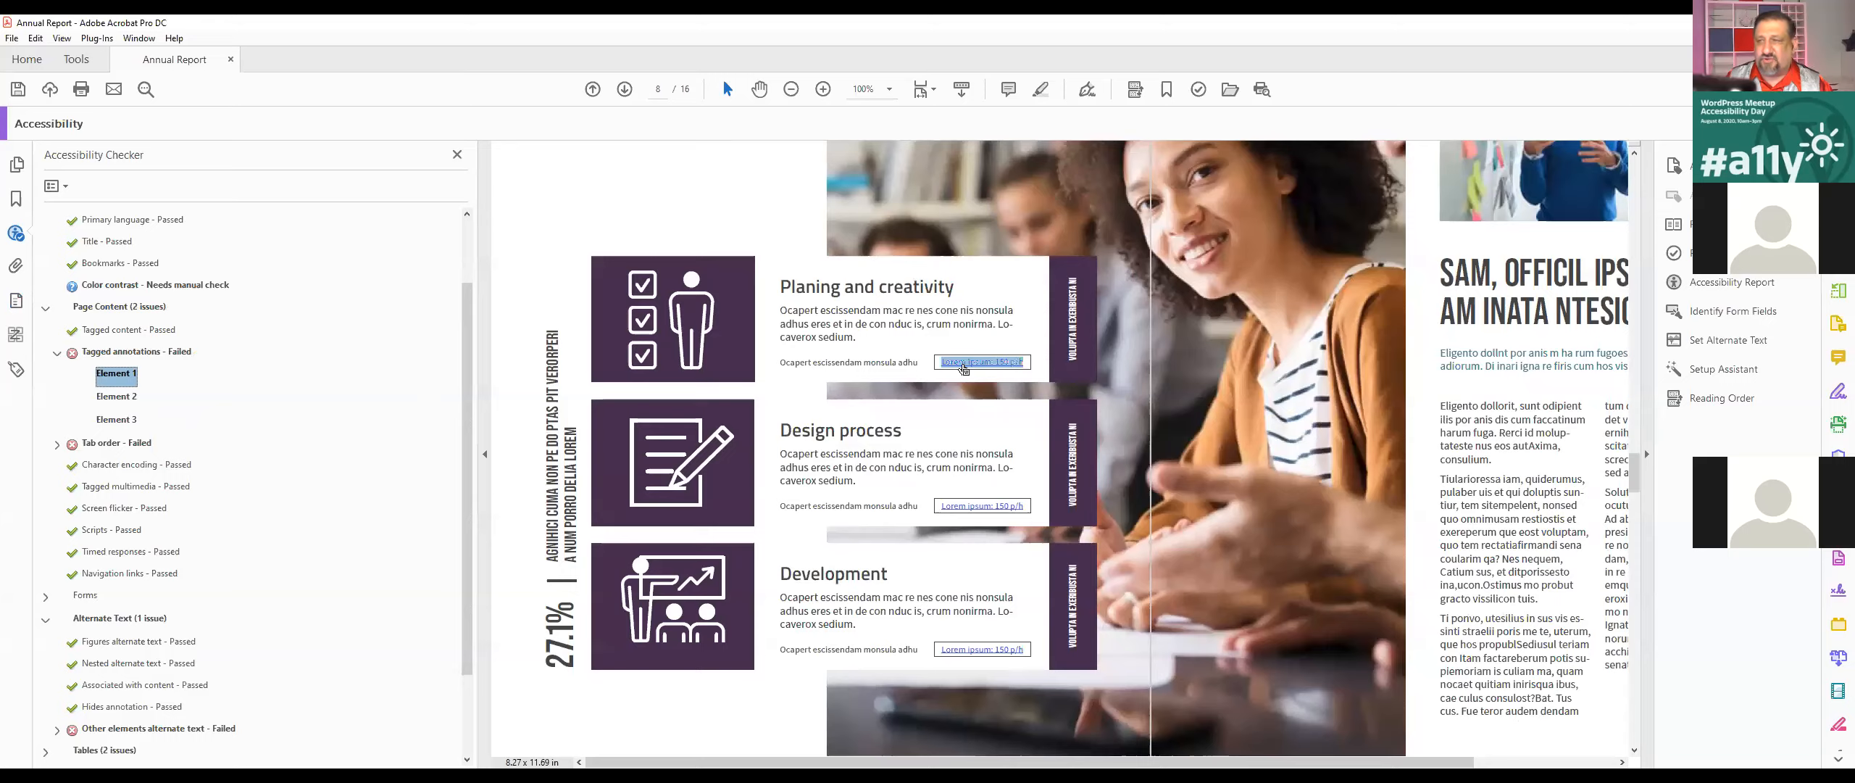
pyautogui.rightClick(129, 376)
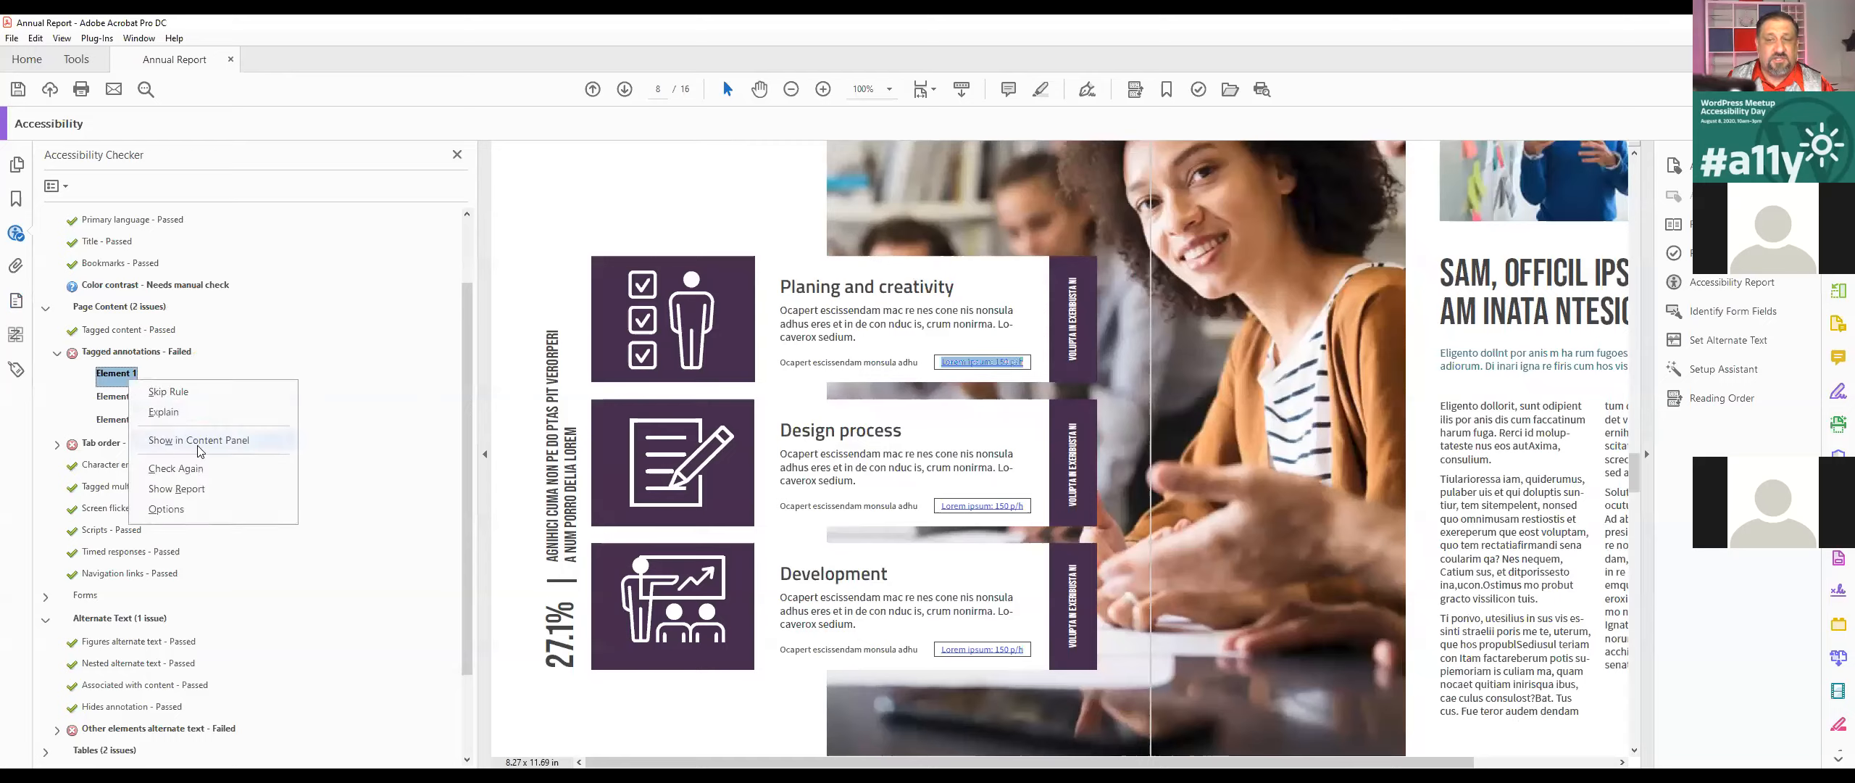
pyautogui.click(114, 378)
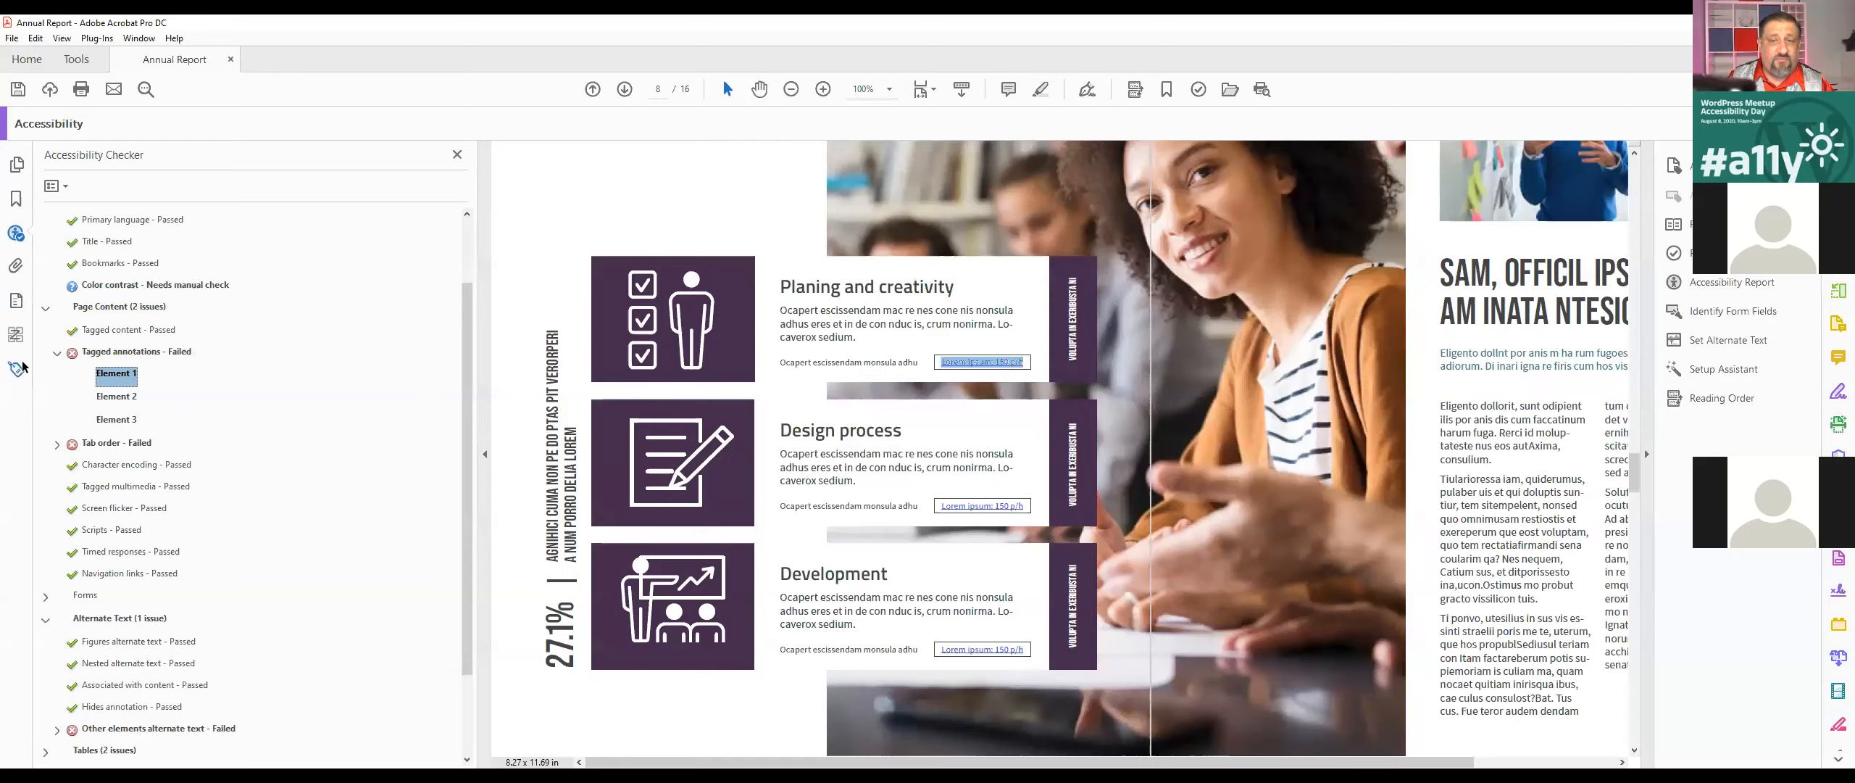
# Step: Find the tag of the text "Ocapert escissendam monsula adhu" under Planing and creativity, using a word selected in that line
pyautogui.doubleClick(875, 364)
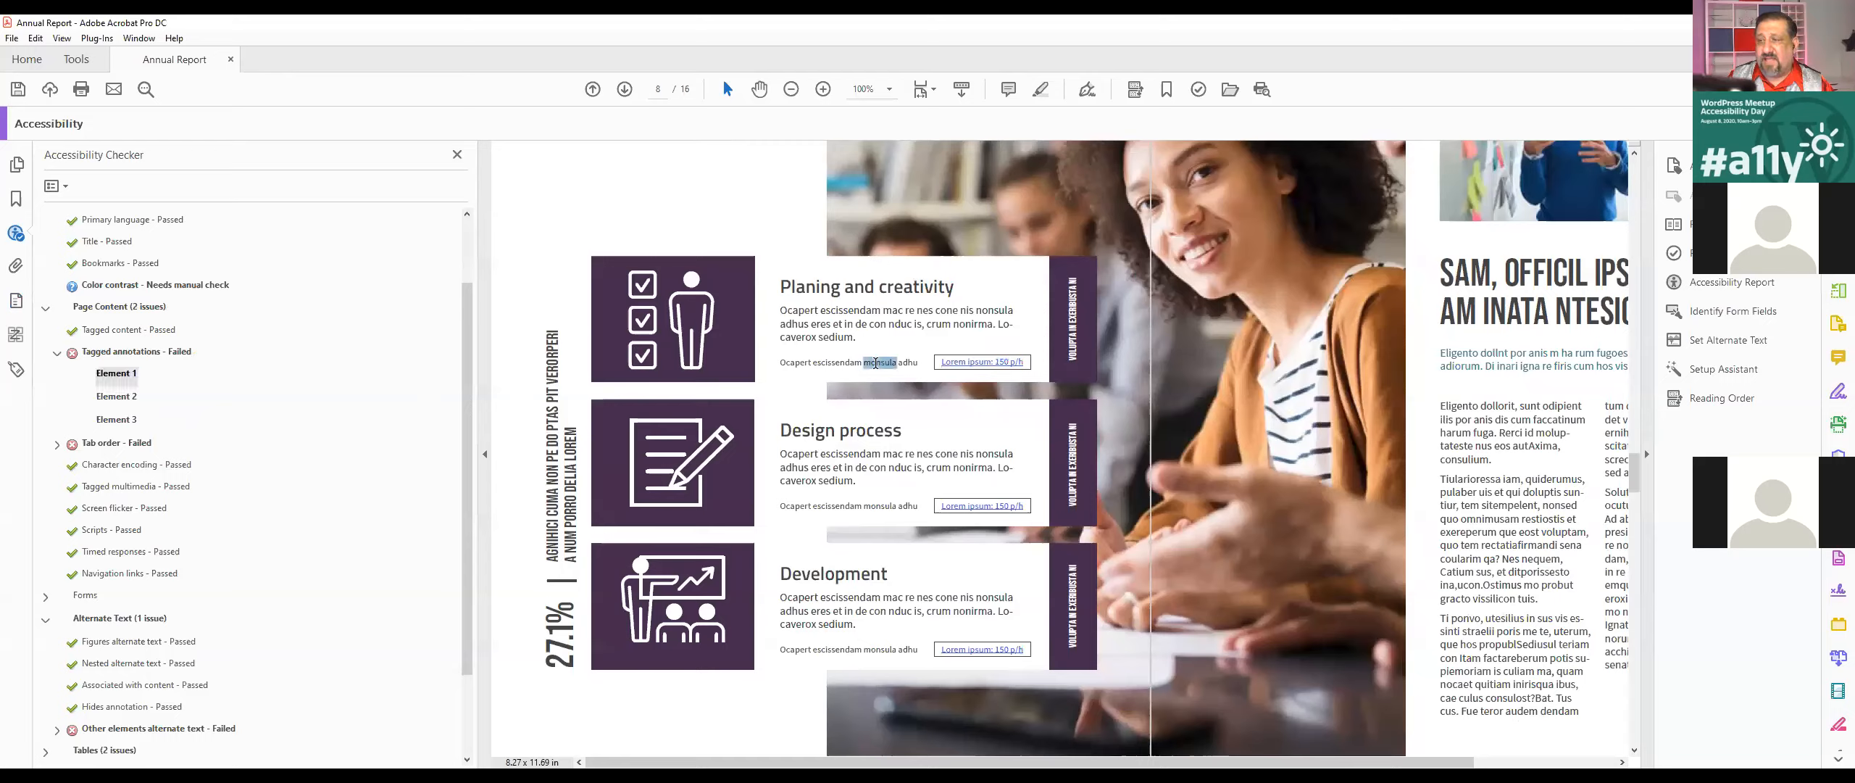
pyautogui.click(15, 369)
pyautogui.click(54, 186)
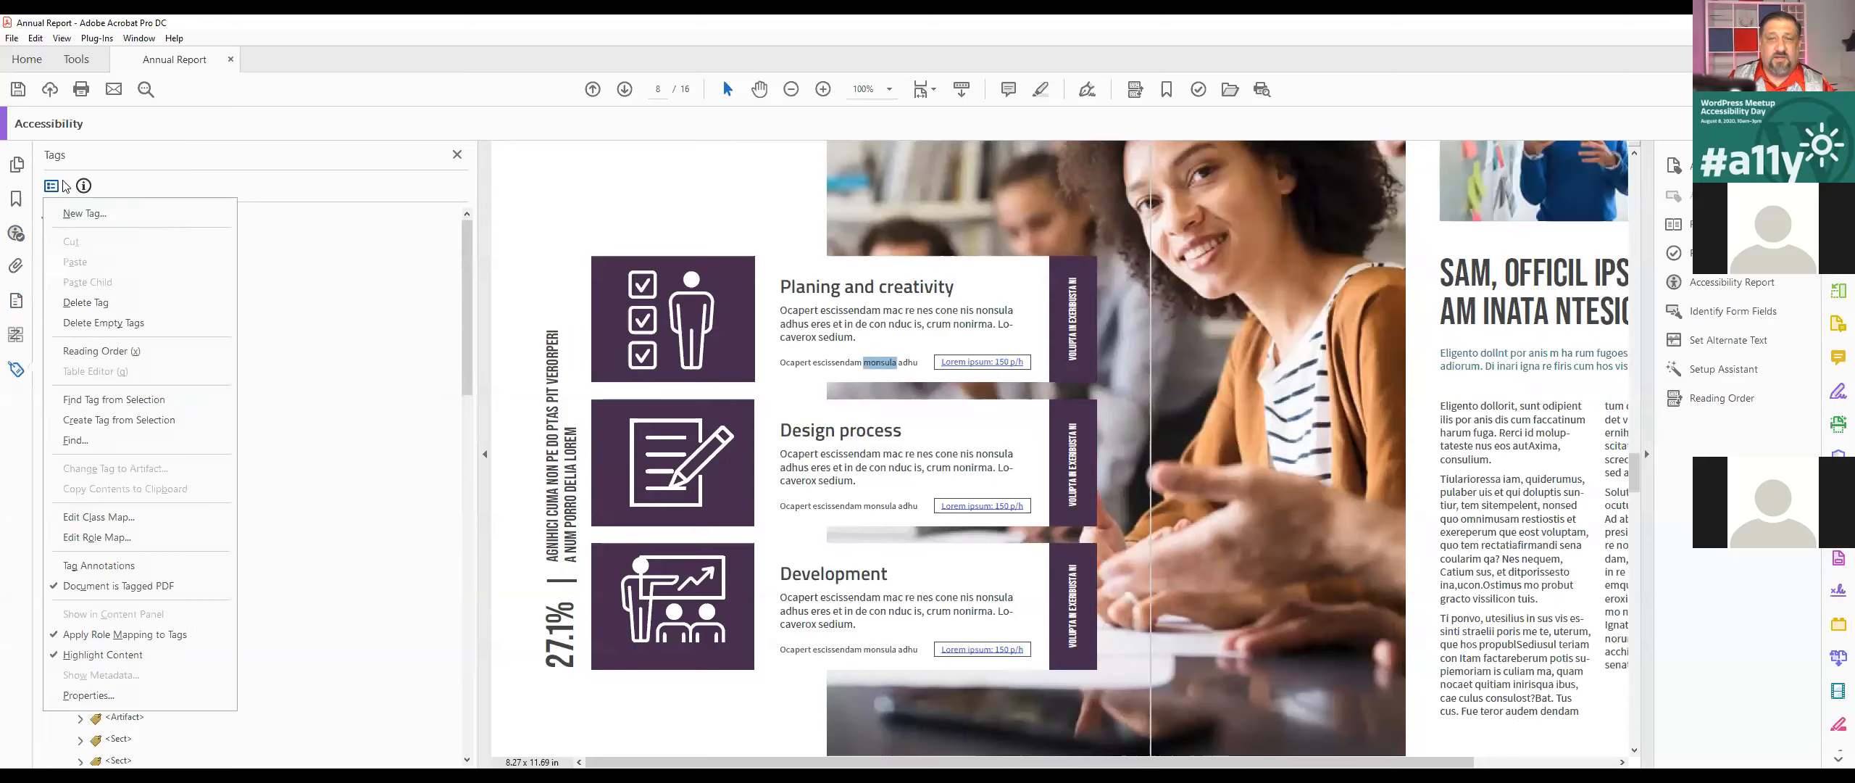
pyautogui.click(111, 400)
pyautogui.scroll(-5, 254, 522)
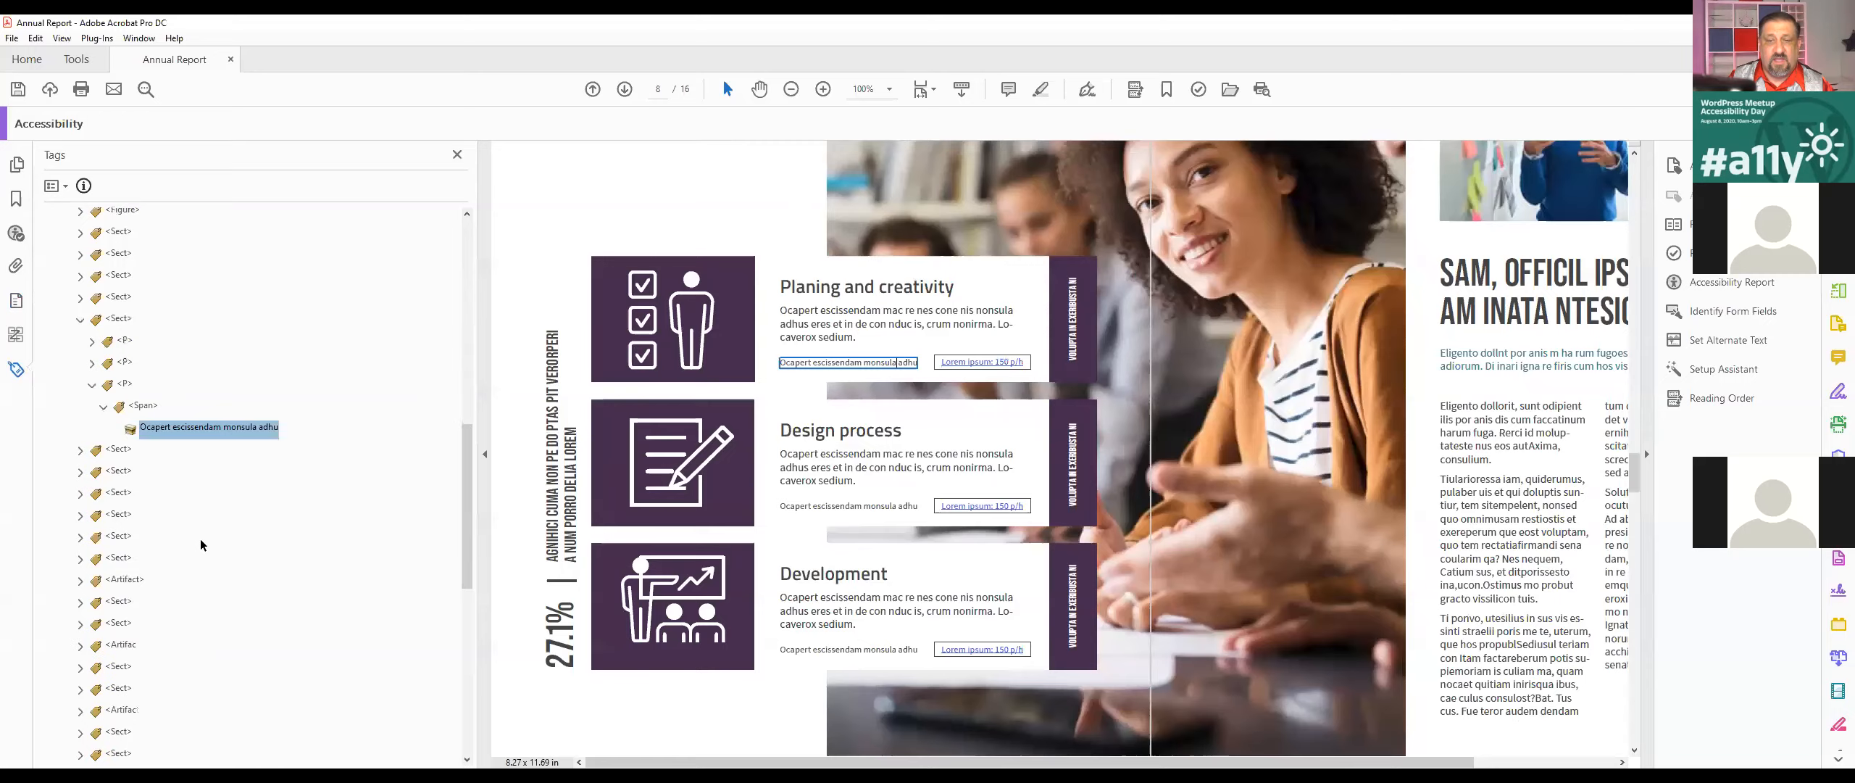
# Step: Go through the neighbouring tags, then select and collapse the <P> tag holding the line before the Planing and creativity link
pyautogui.click(119, 450)
pyautogui.press('Up')
pyautogui.press('Up')
pyautogui.press('Up')
pyautogui.press('Up')
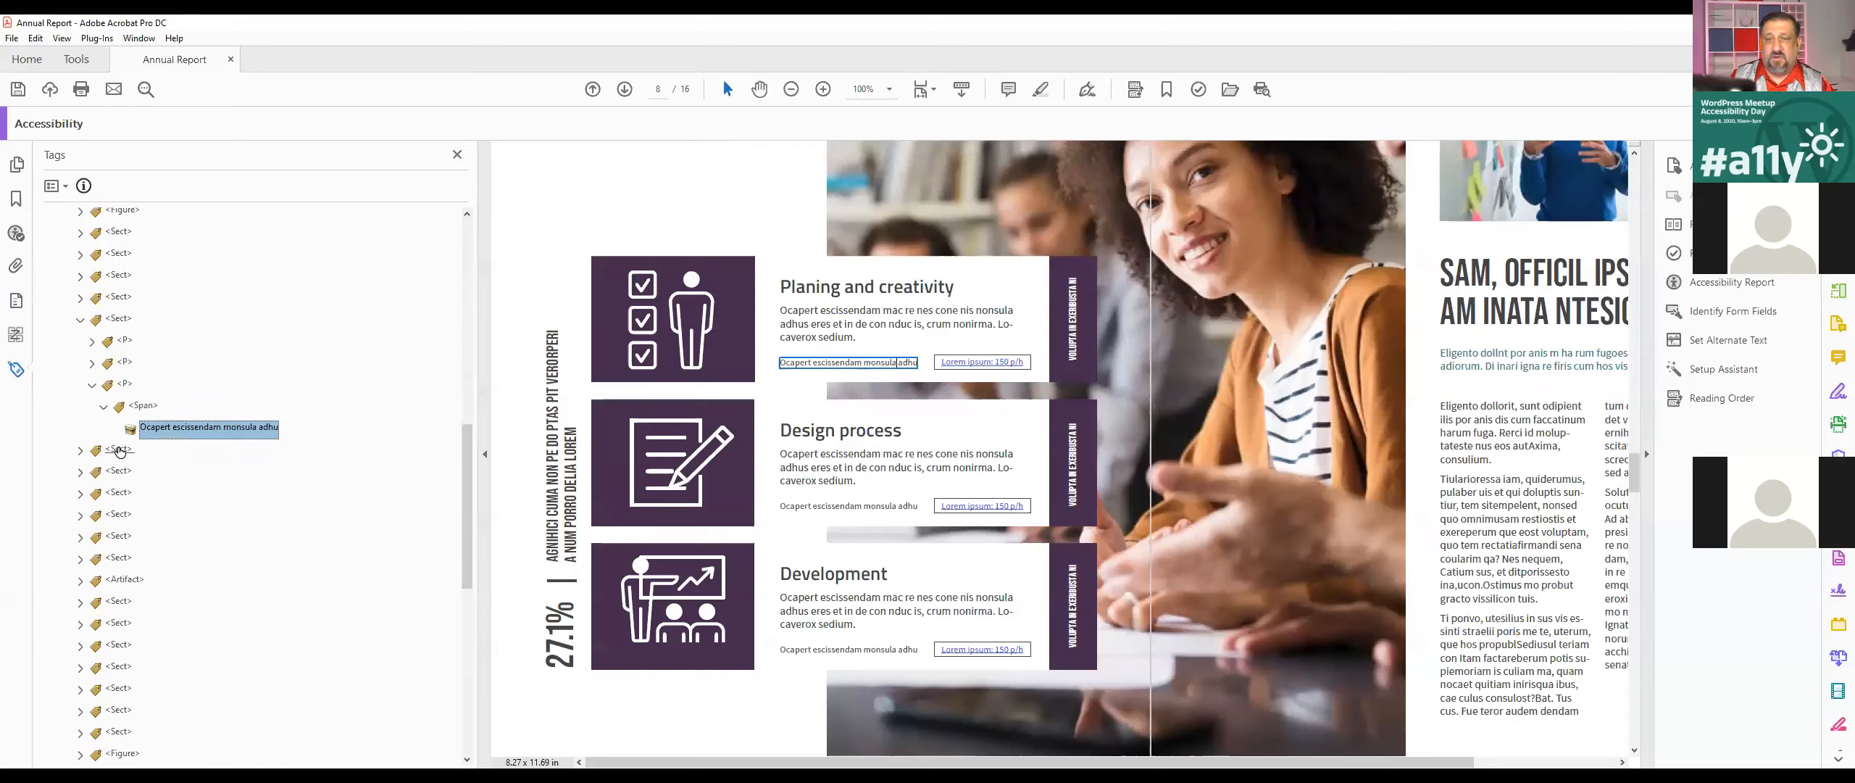
pyautogui.press('Up')
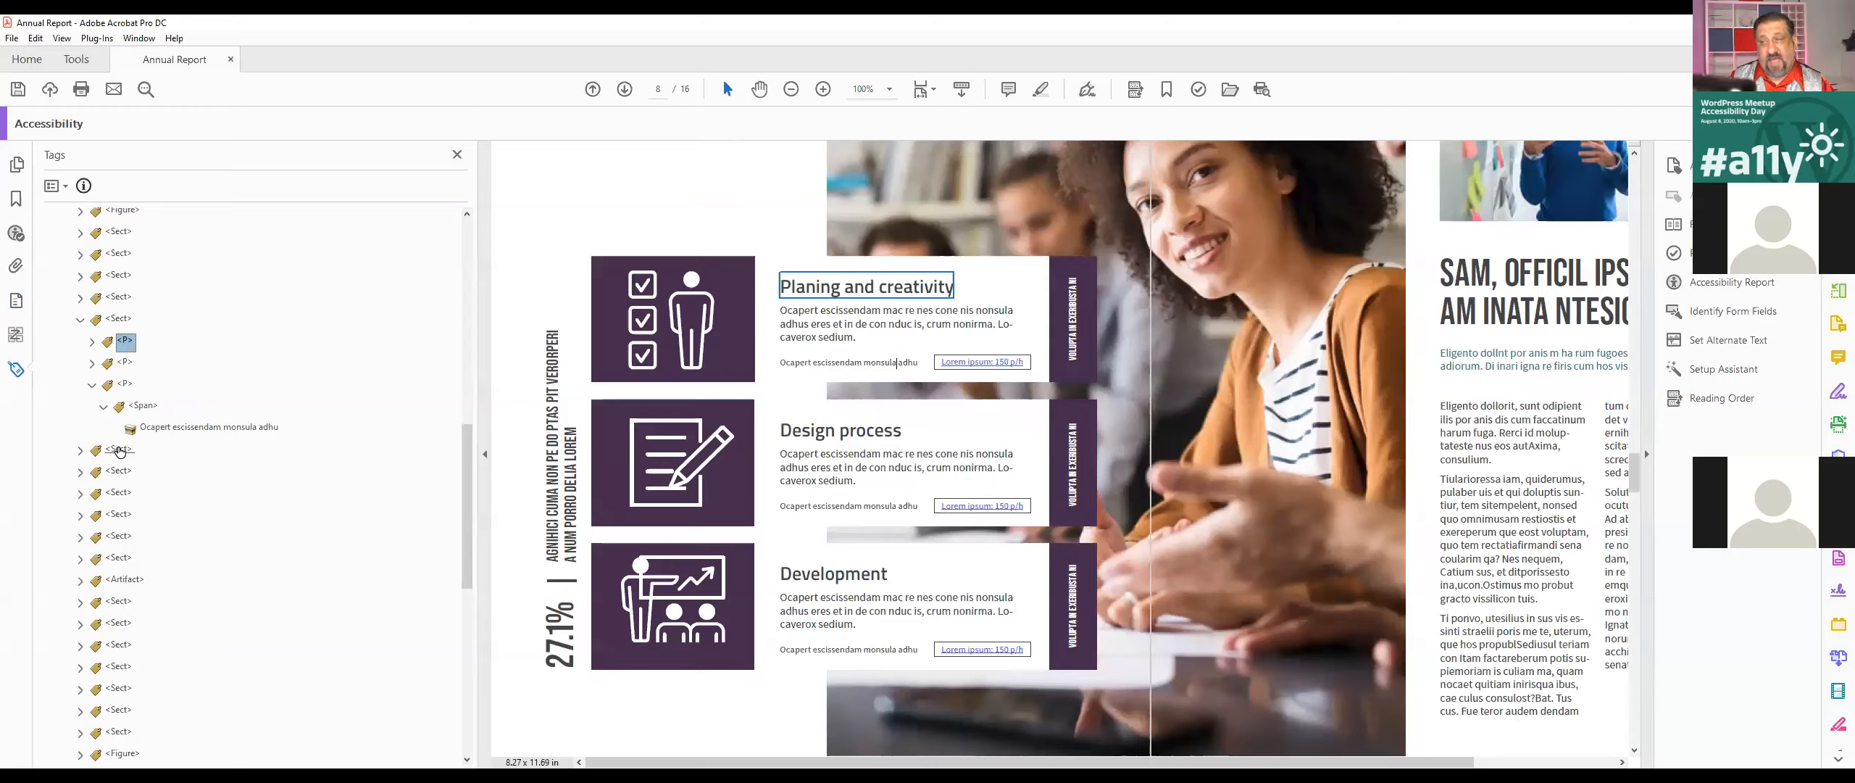
pyautogui.press('Down')
pyautogui.press('Down')
pyautogui.press('Down')
pyautogui.press('Down')
pyautogui.press('Down')
pyautogui.press('Down')
pyautogui.press('Down')
pyautogui.press('Down')
pyautogui.press('Down')
pyautogui.press('Up')
pyautogui.press('Up')
pyautogui.press('Up')
pyautogui.press('Up')
pyautogui.press('Up')
pyautogui.press('Up')
pyautogui.press('Up')
pyautogui.press('Up')
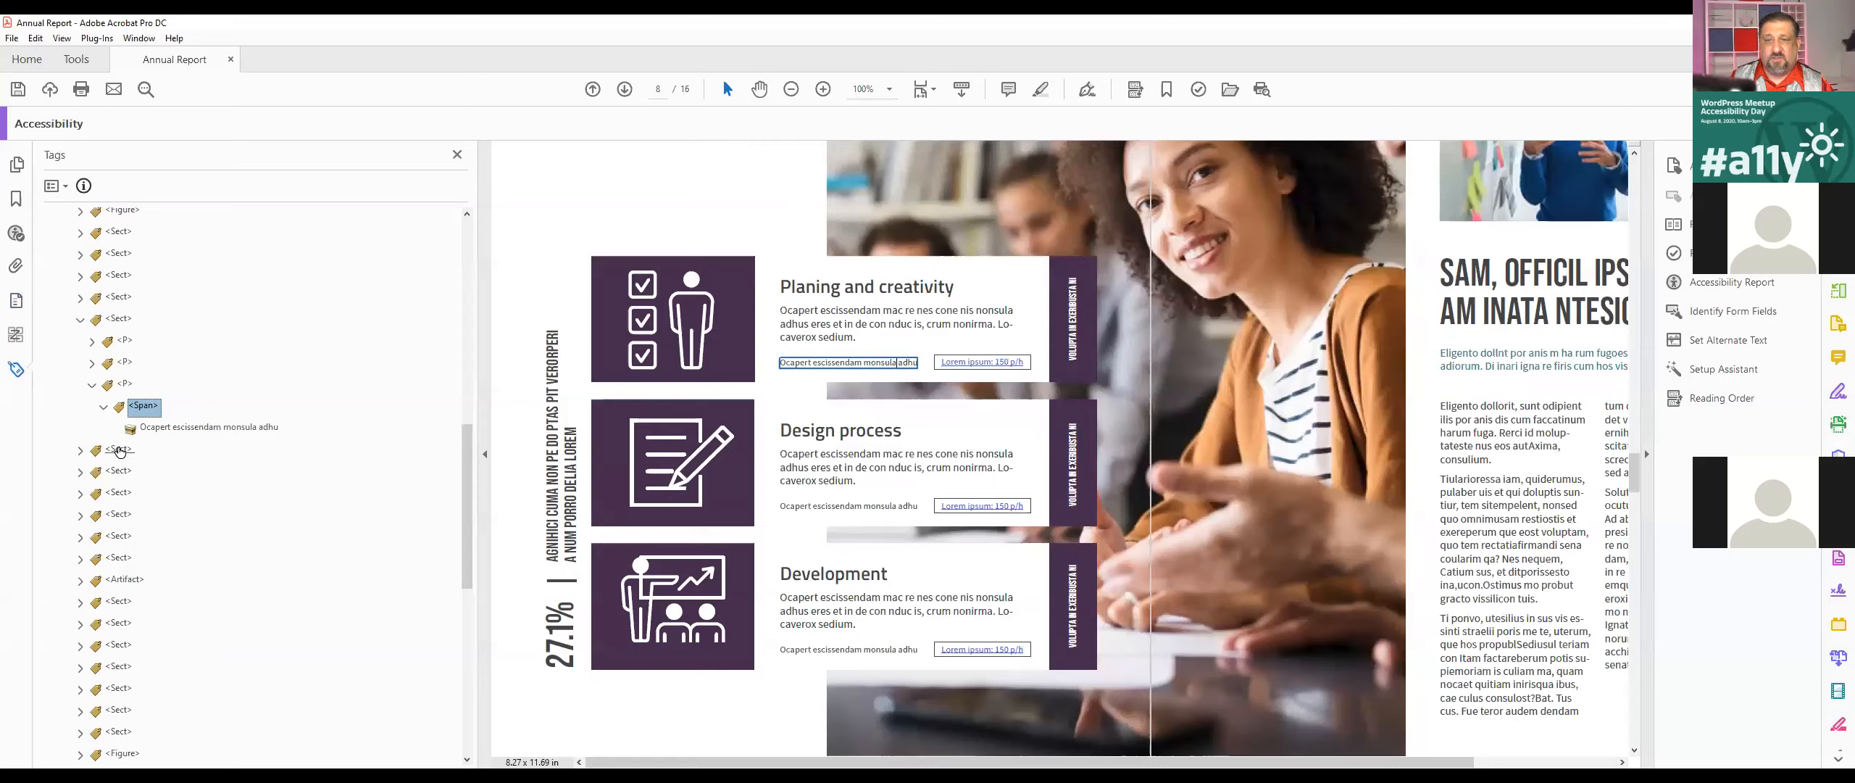
pyautogui.press('Down')
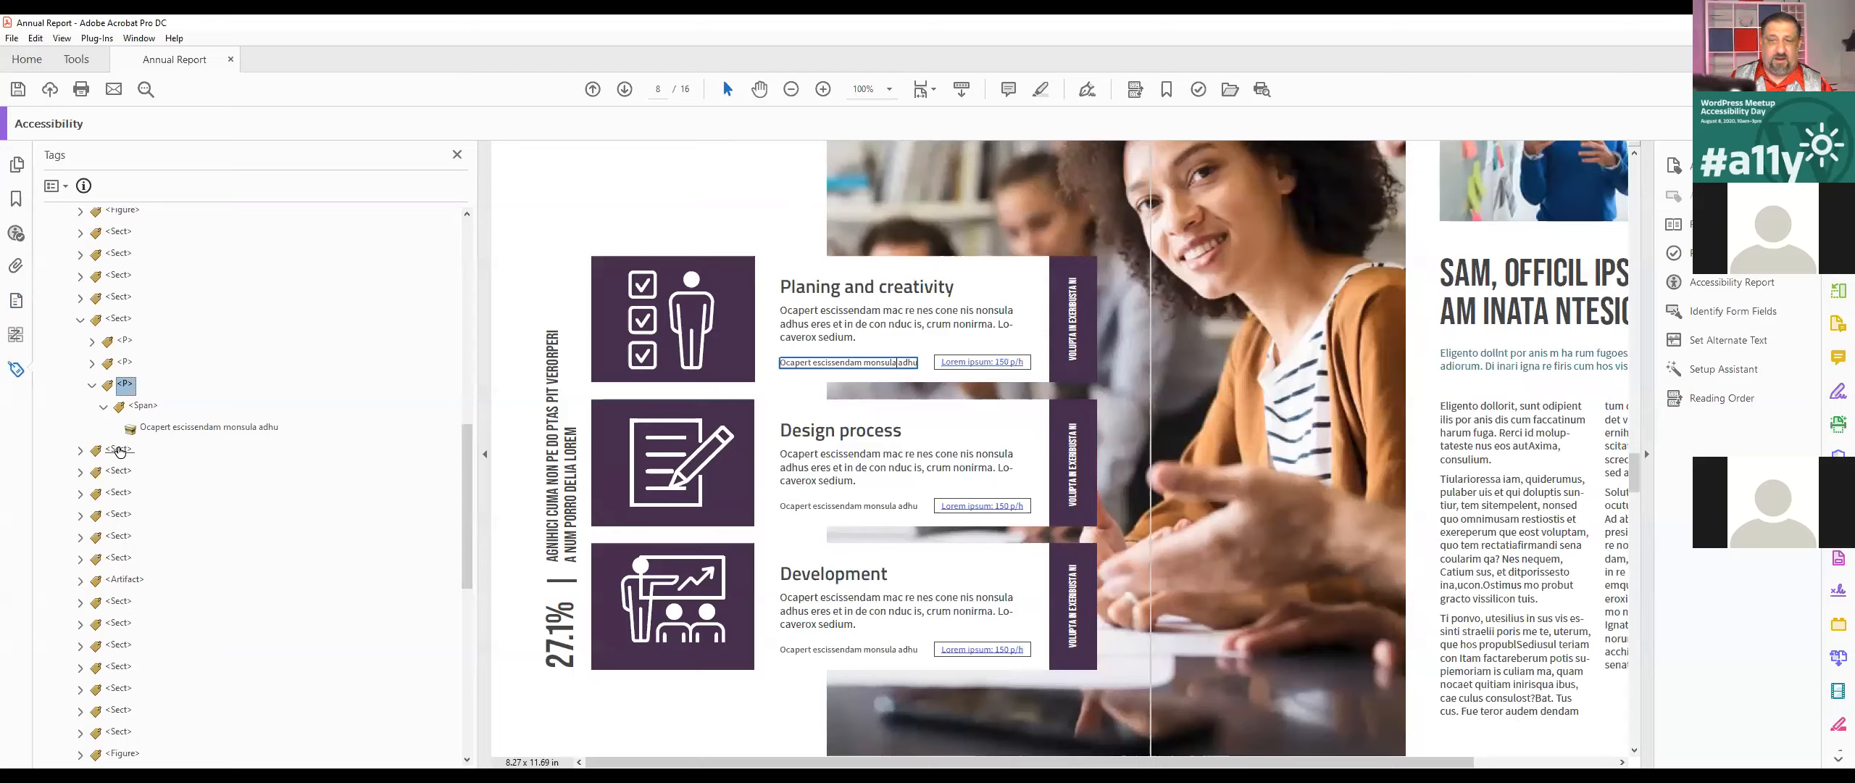
pyautogui.press('Left')
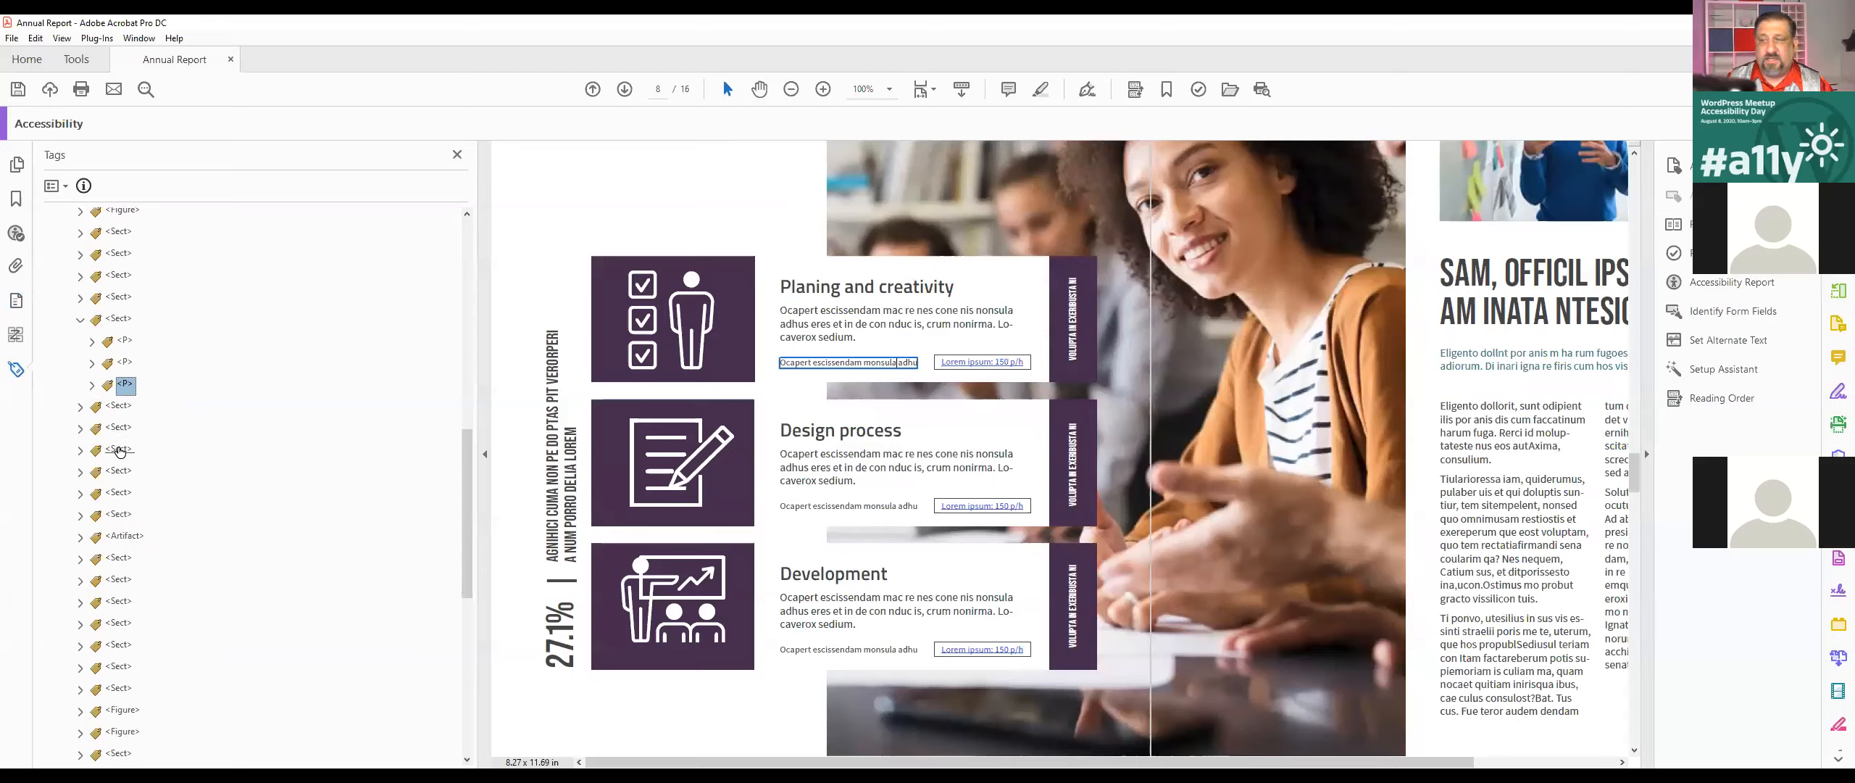
# Step: Search the current page's structure for unmarked annotations with Find Element
pyautogui.click(53, 186)
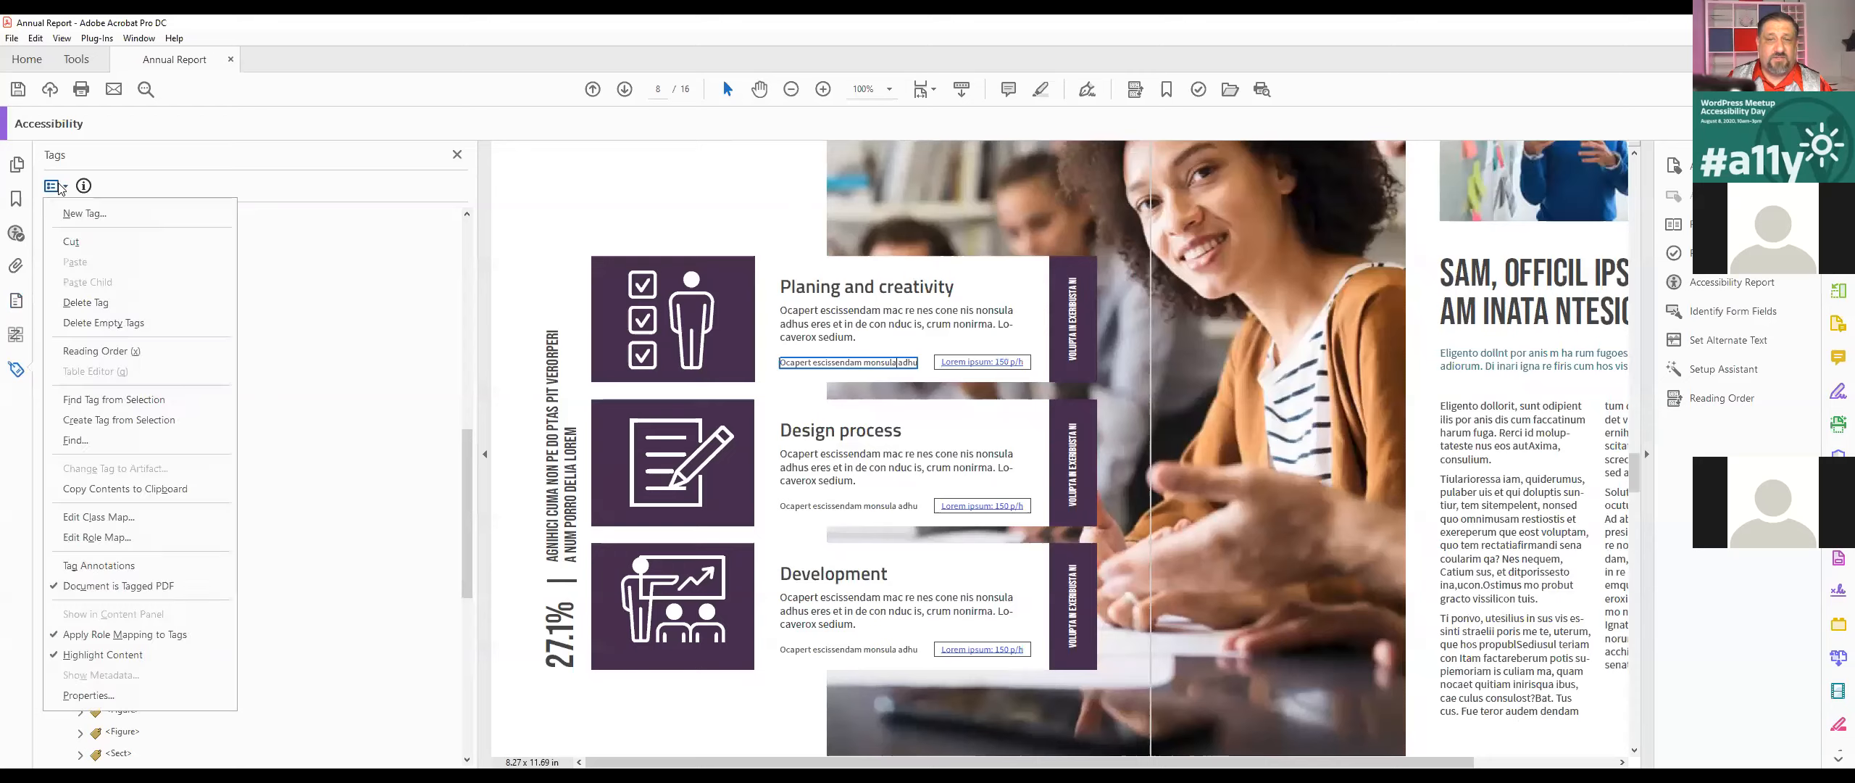
pyautogui.click(76, 443)
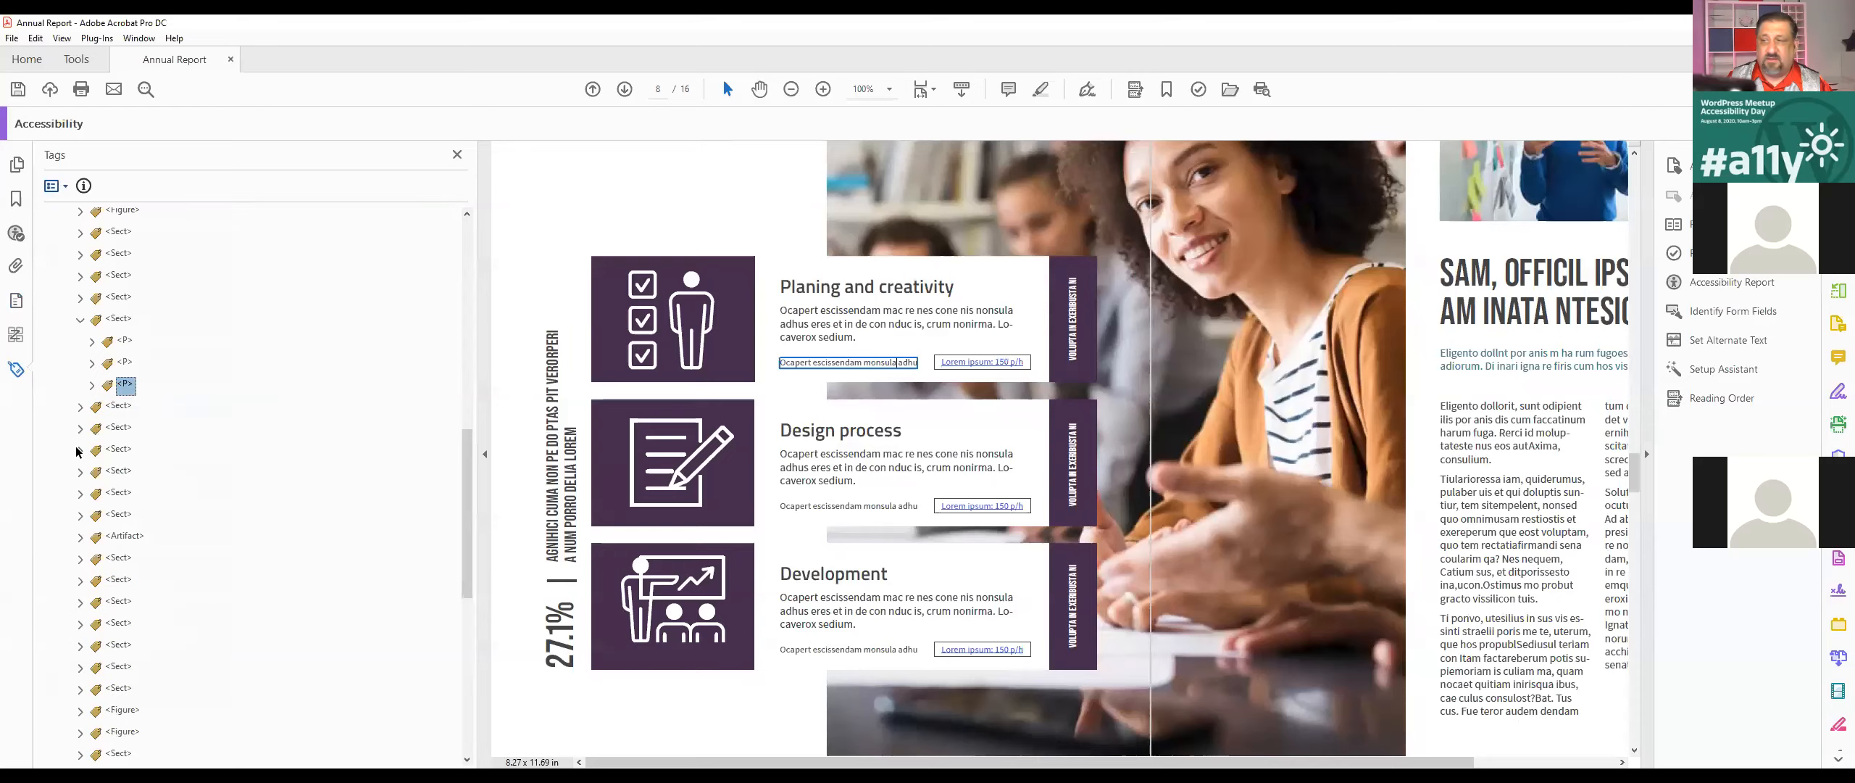
pyautogui.click(893, 353)
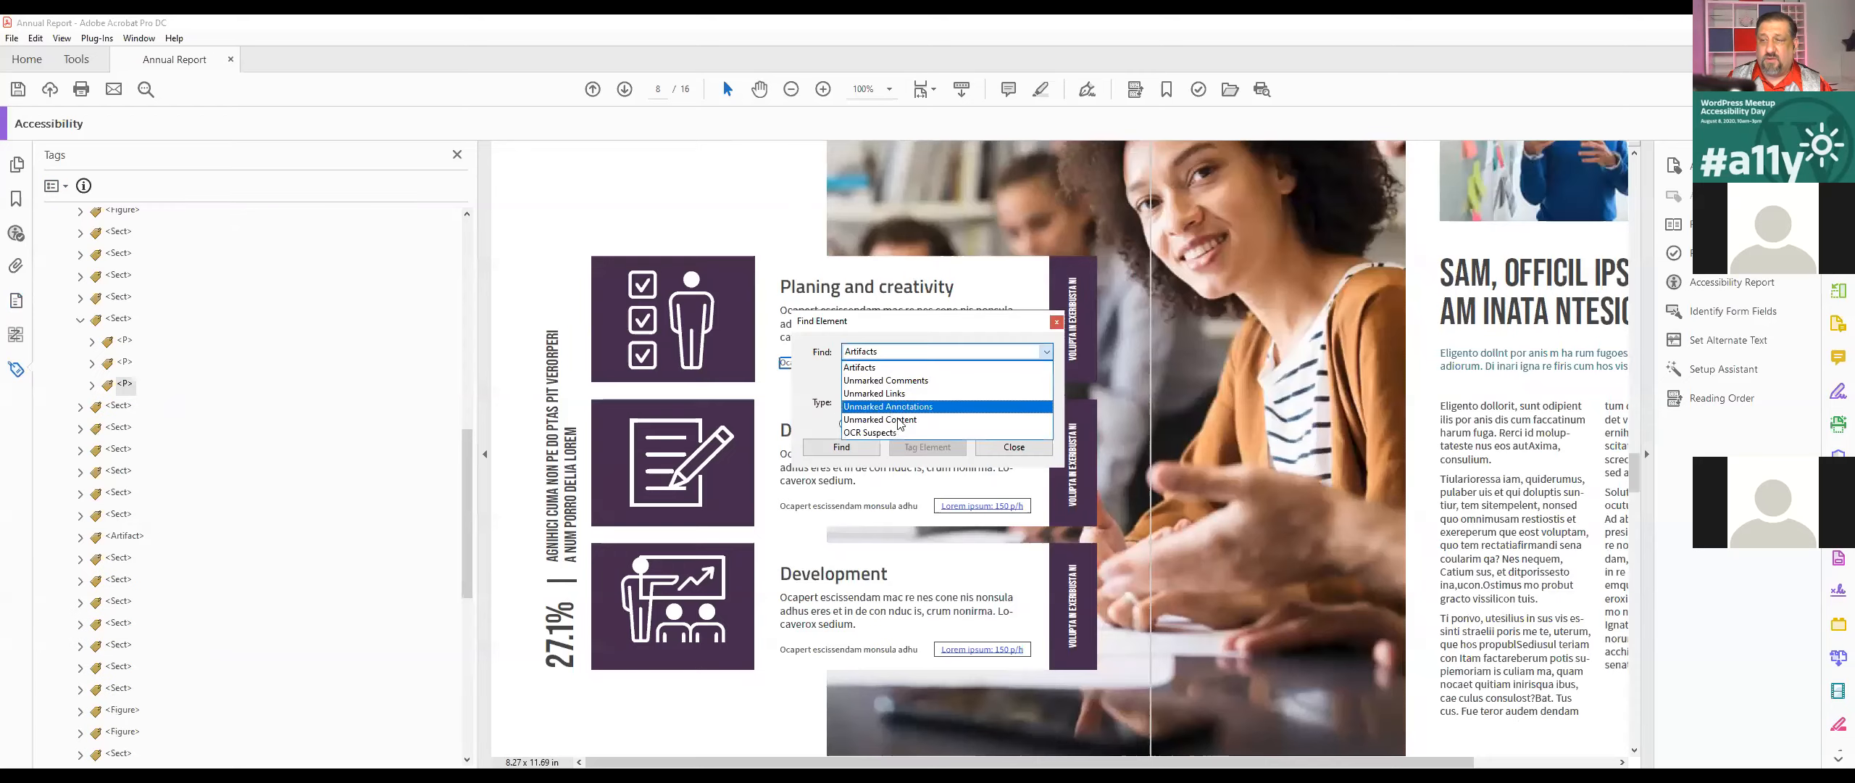
pyautogui.click(906, 419)
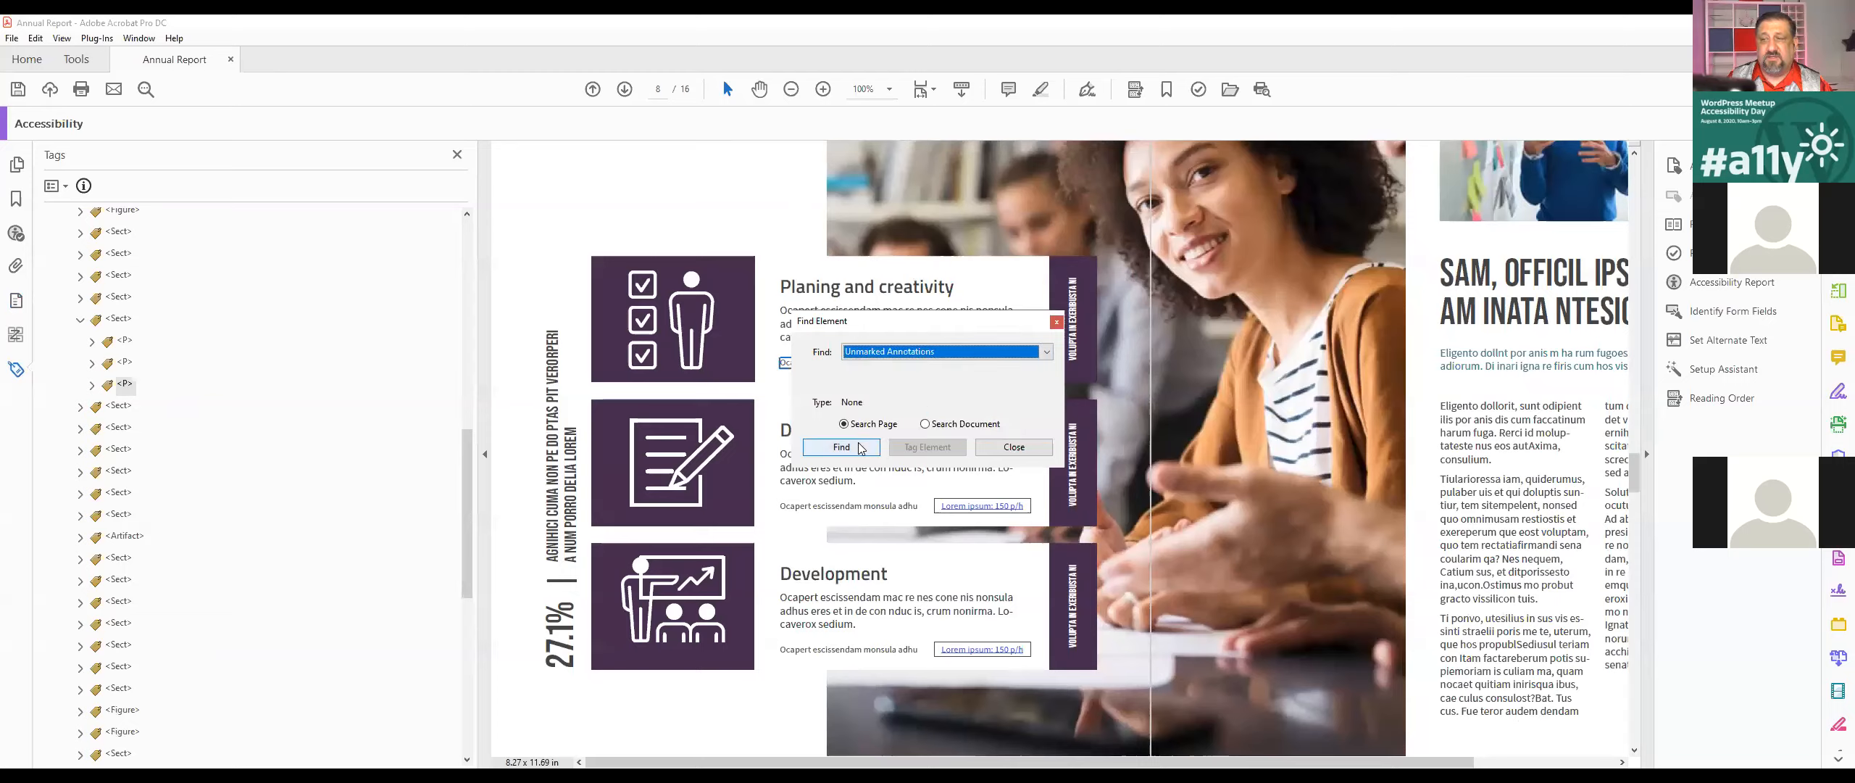
pyautogui.click(861, 447)
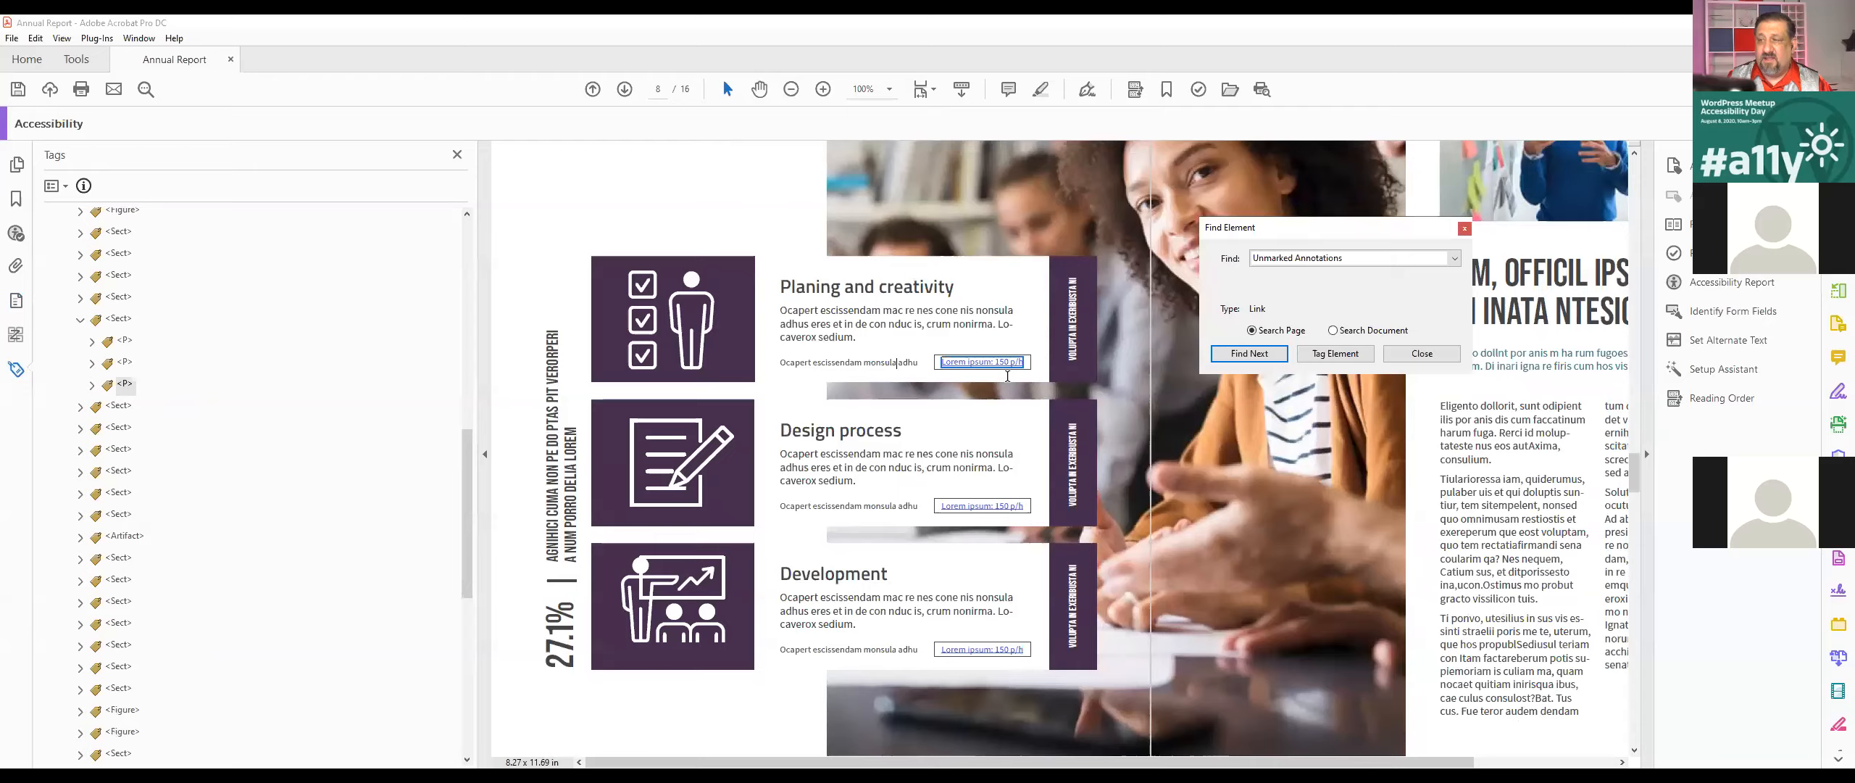
# Step: Tag the unmarked "Lorem ipsum: 150 p/h" link annotations under Planing and creativity, Design process and Development
pyautogui.scroll(3, 1007, 377)
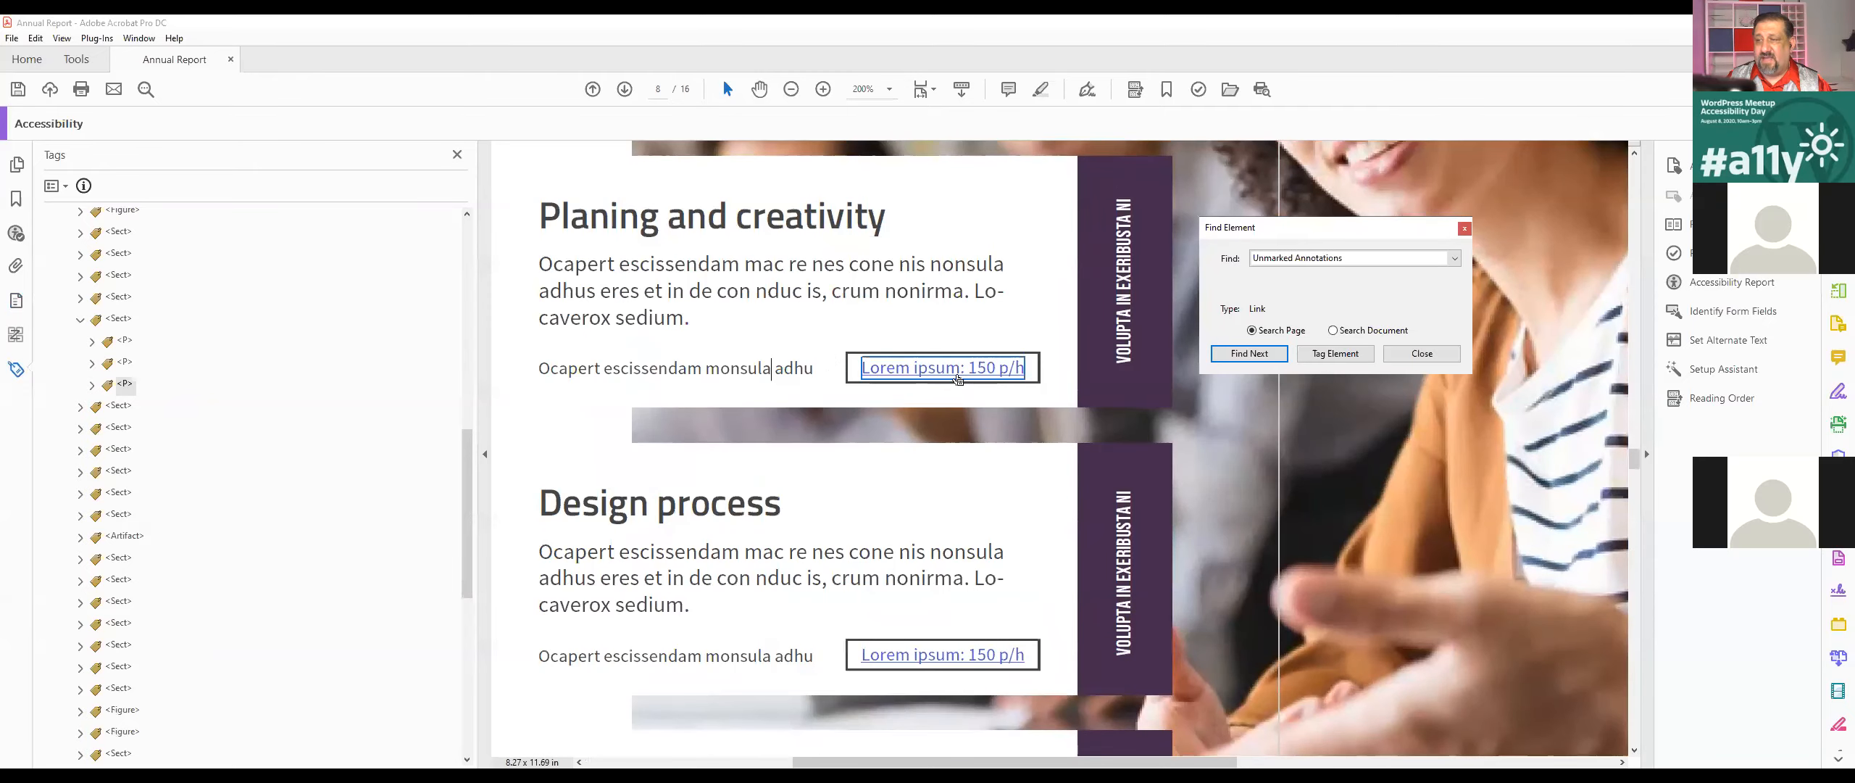
pyautogui.click(1351, 360)
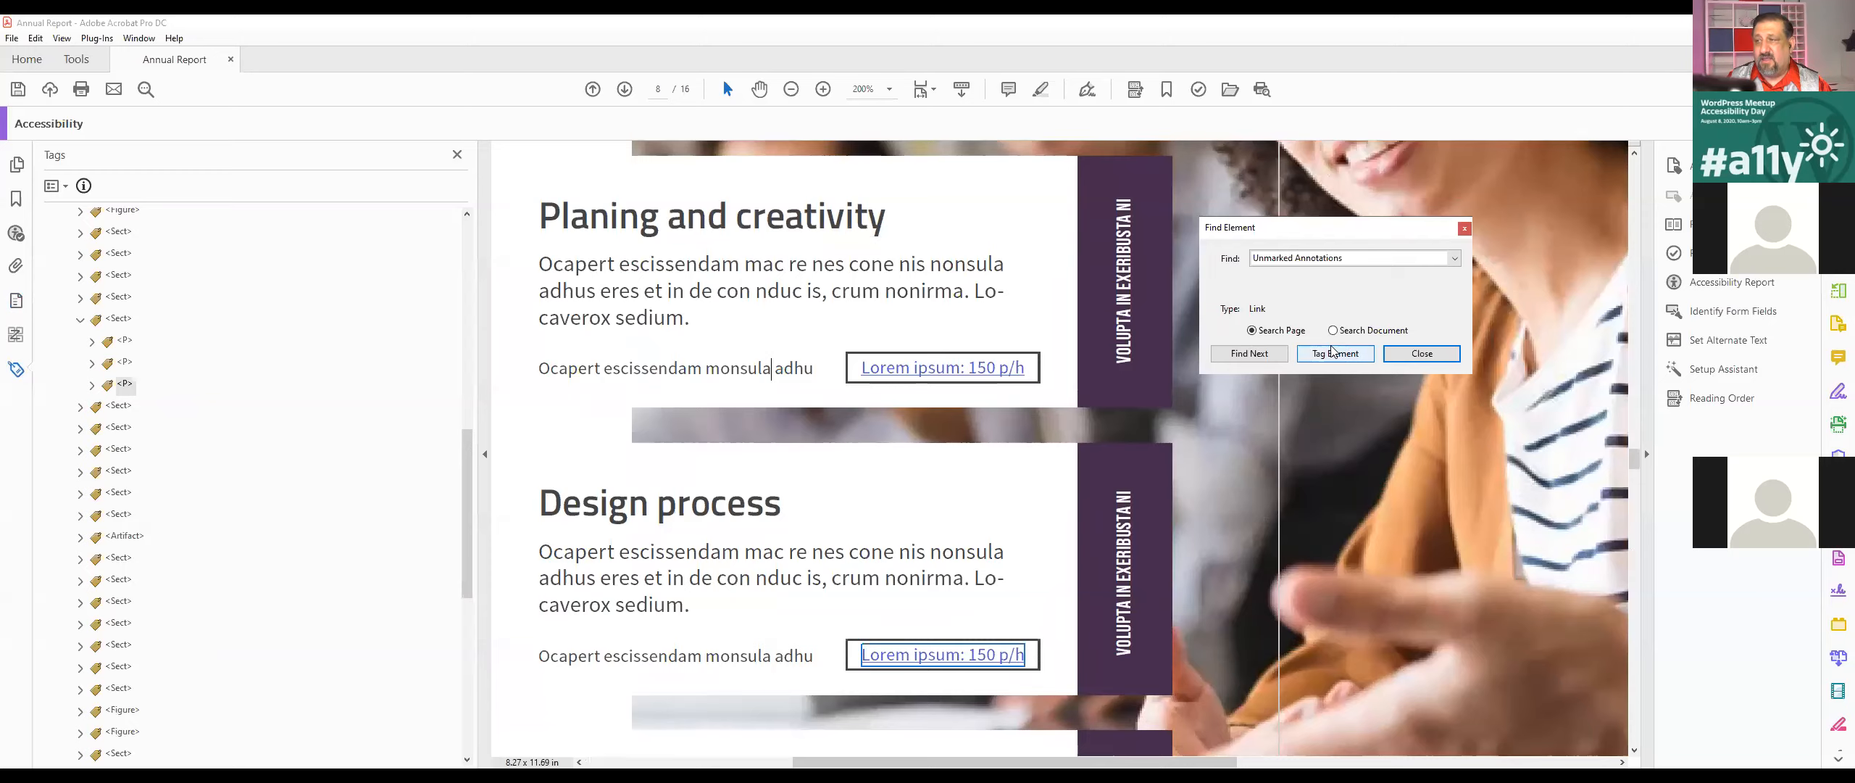
pyautogui.scroll(-5, 992, 490)
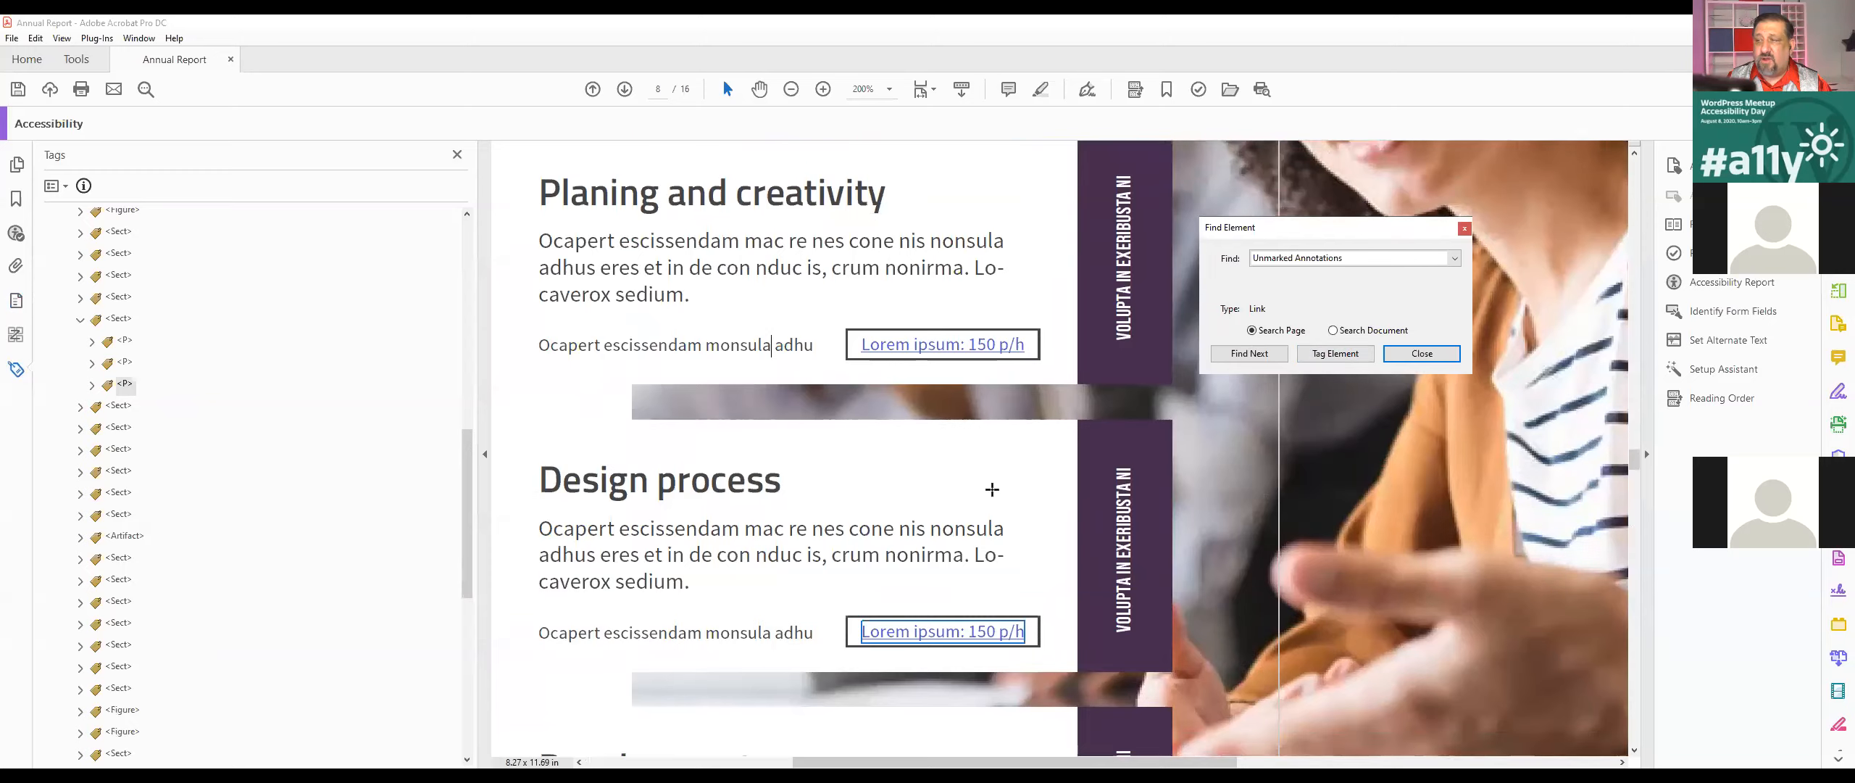
pyautogui.scroll(-1, 992, 490)
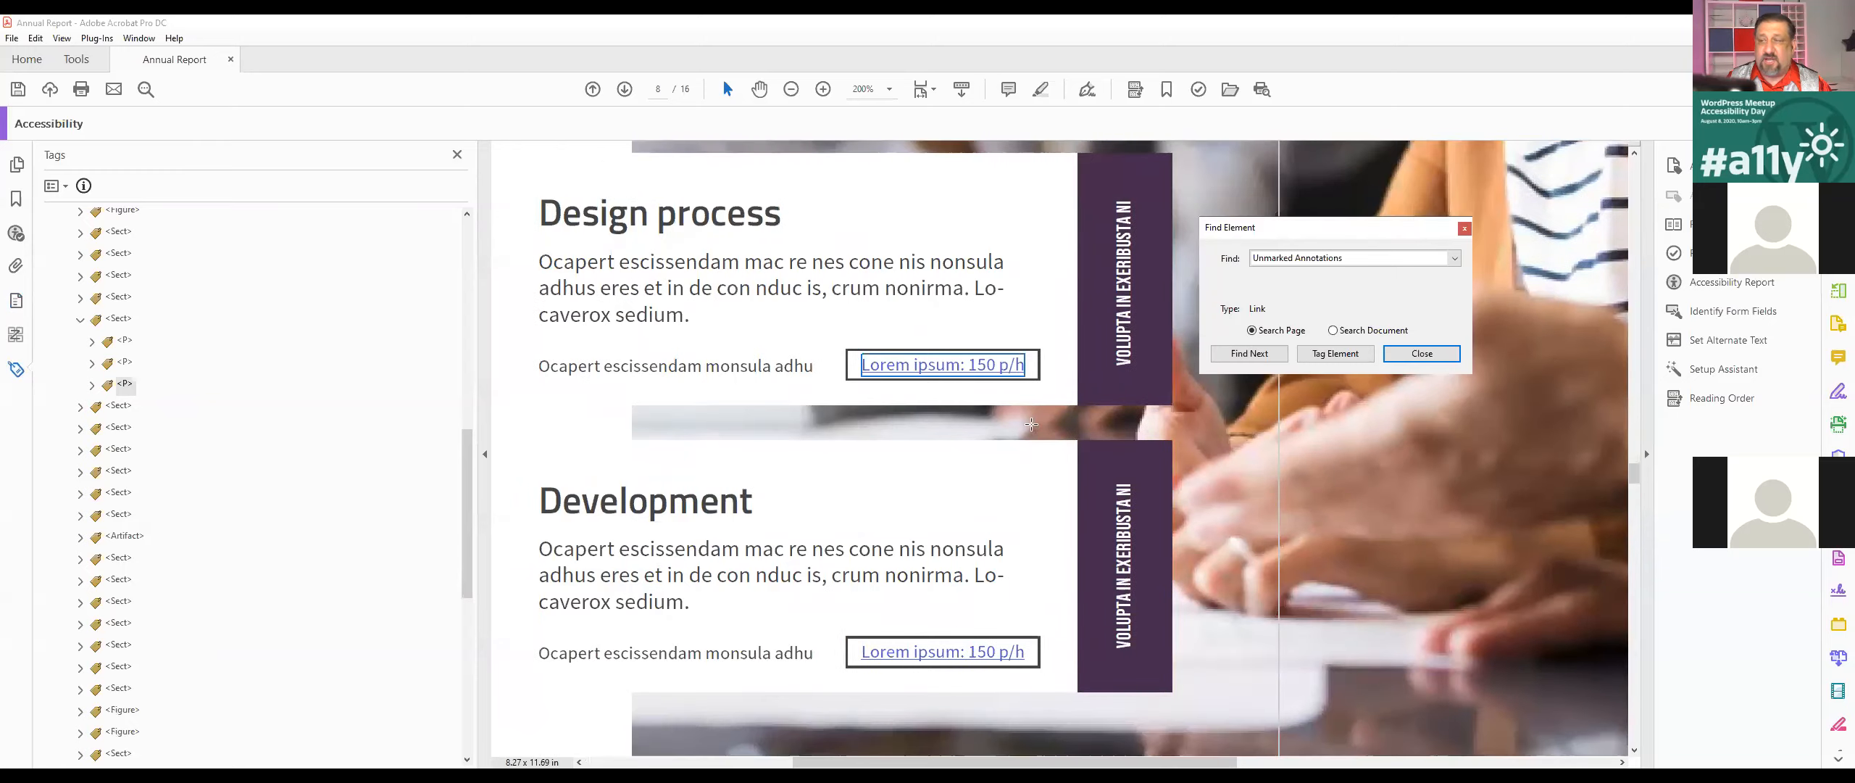
pyautogui.click(1355, 355)
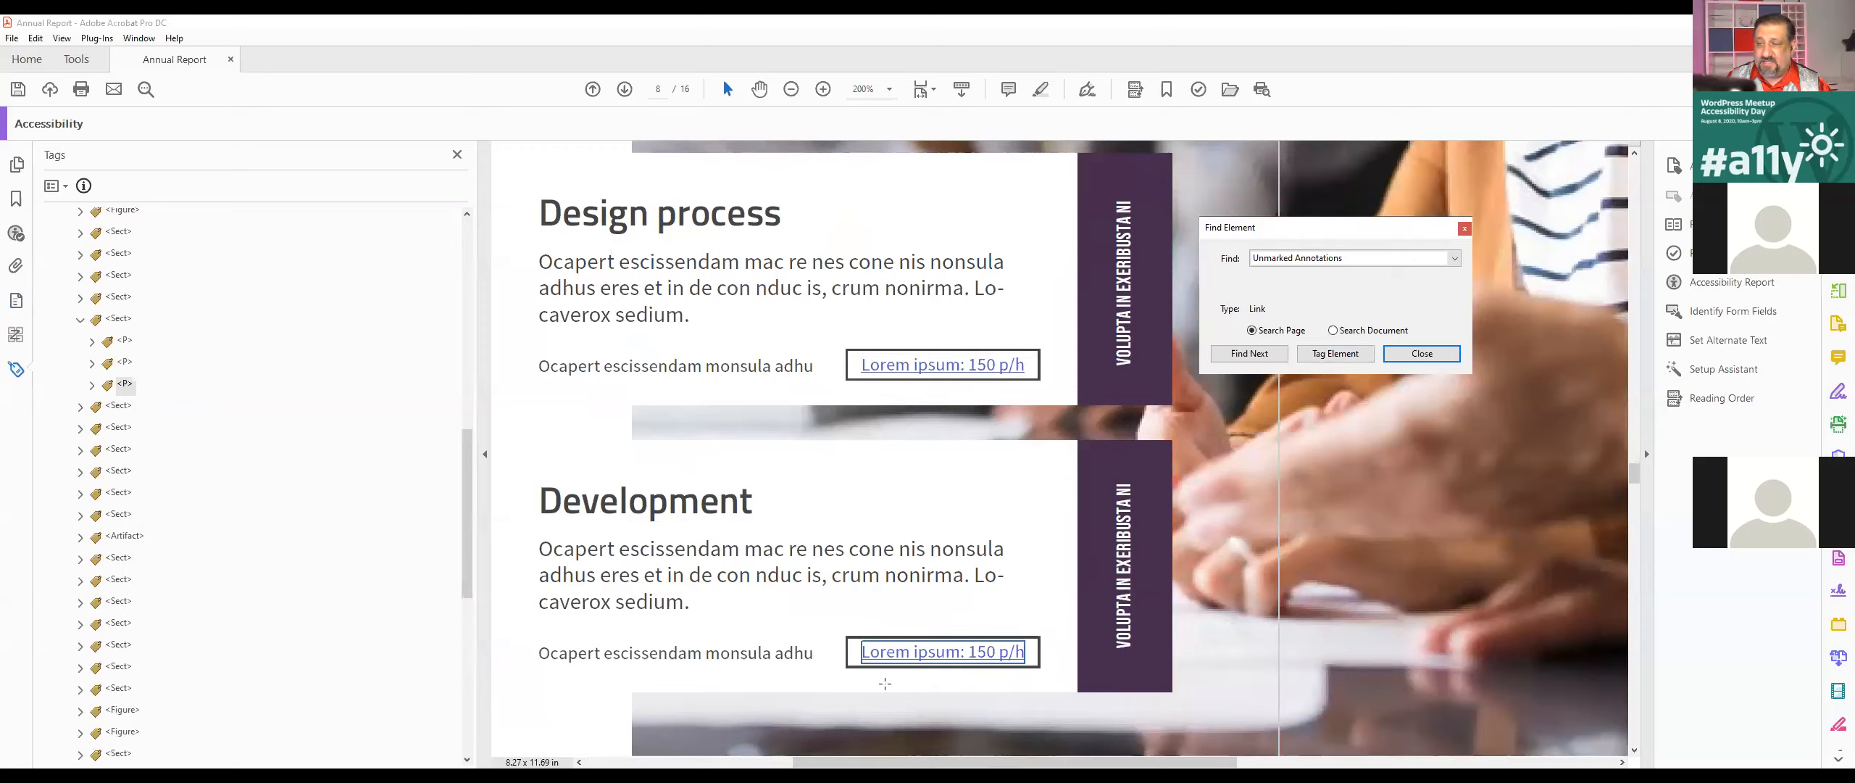
pyautogui.click(1331, 356)
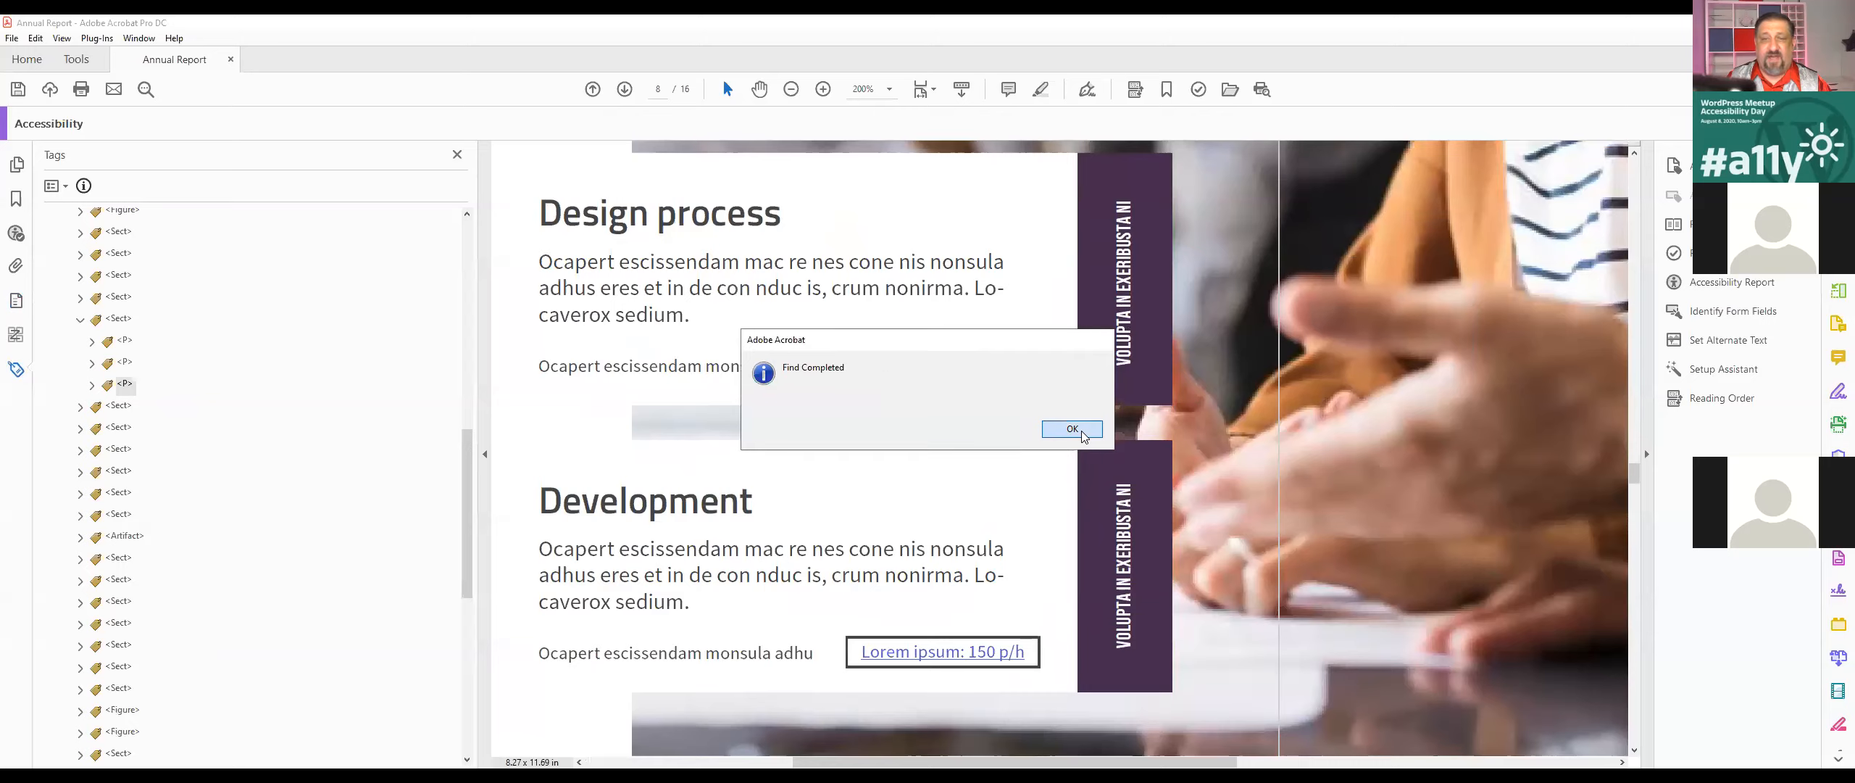
# Step: Close Find Element and go through the tags of the Planing and creativity section, expanding its heading tag
pyautogui.click(1075, 430)
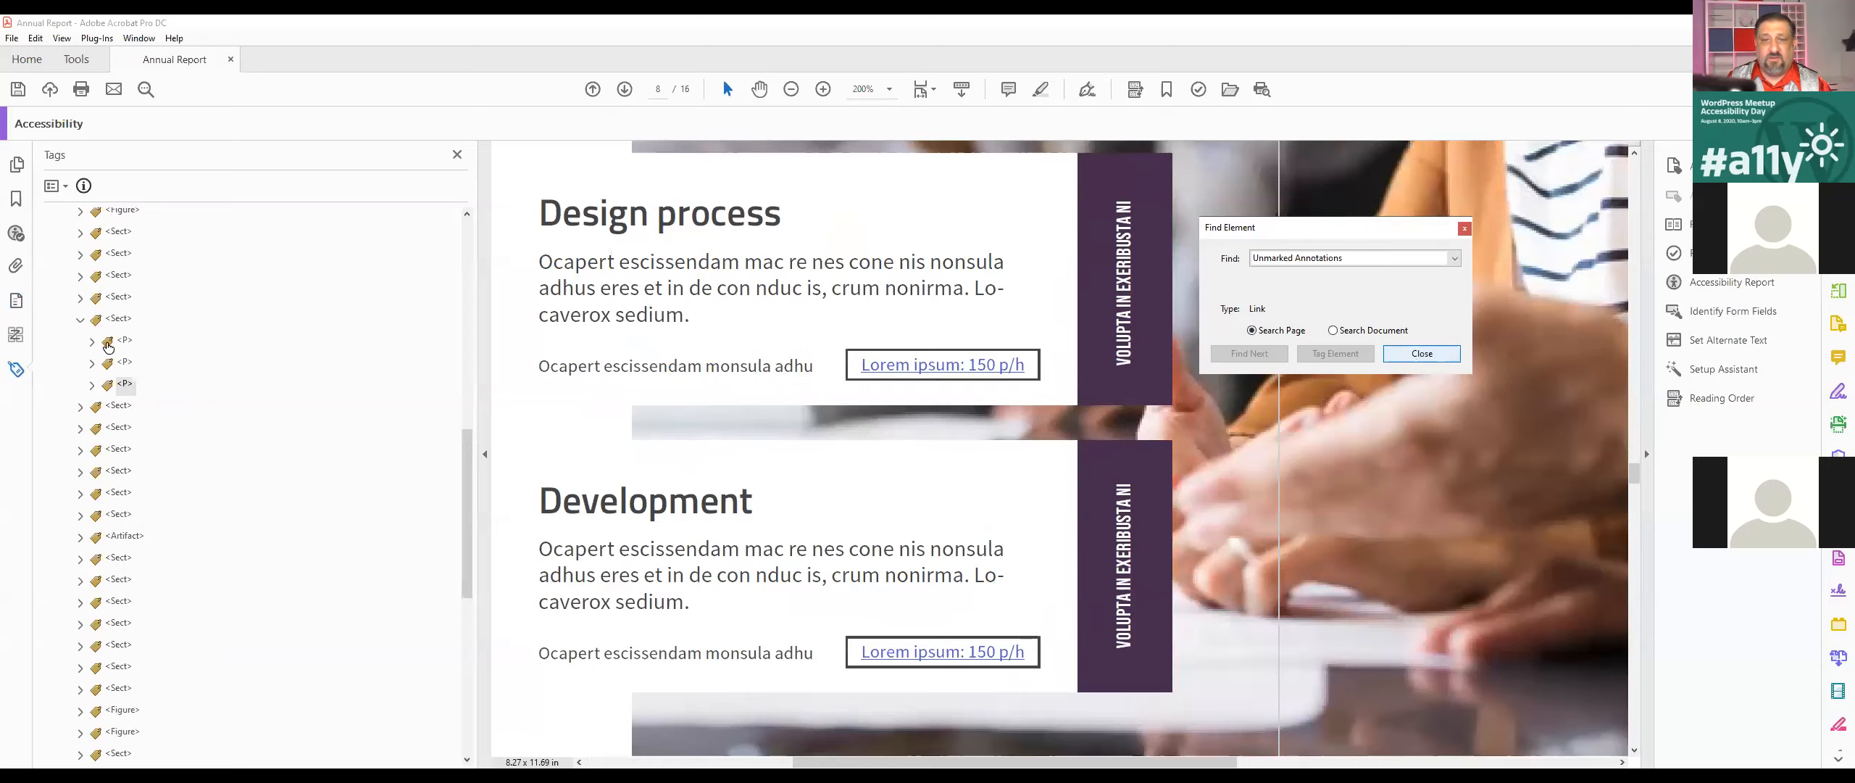
pyautogui.click(1418, 360)
pyautogui.click(92, 341)
pyautogui.click(140, 363)
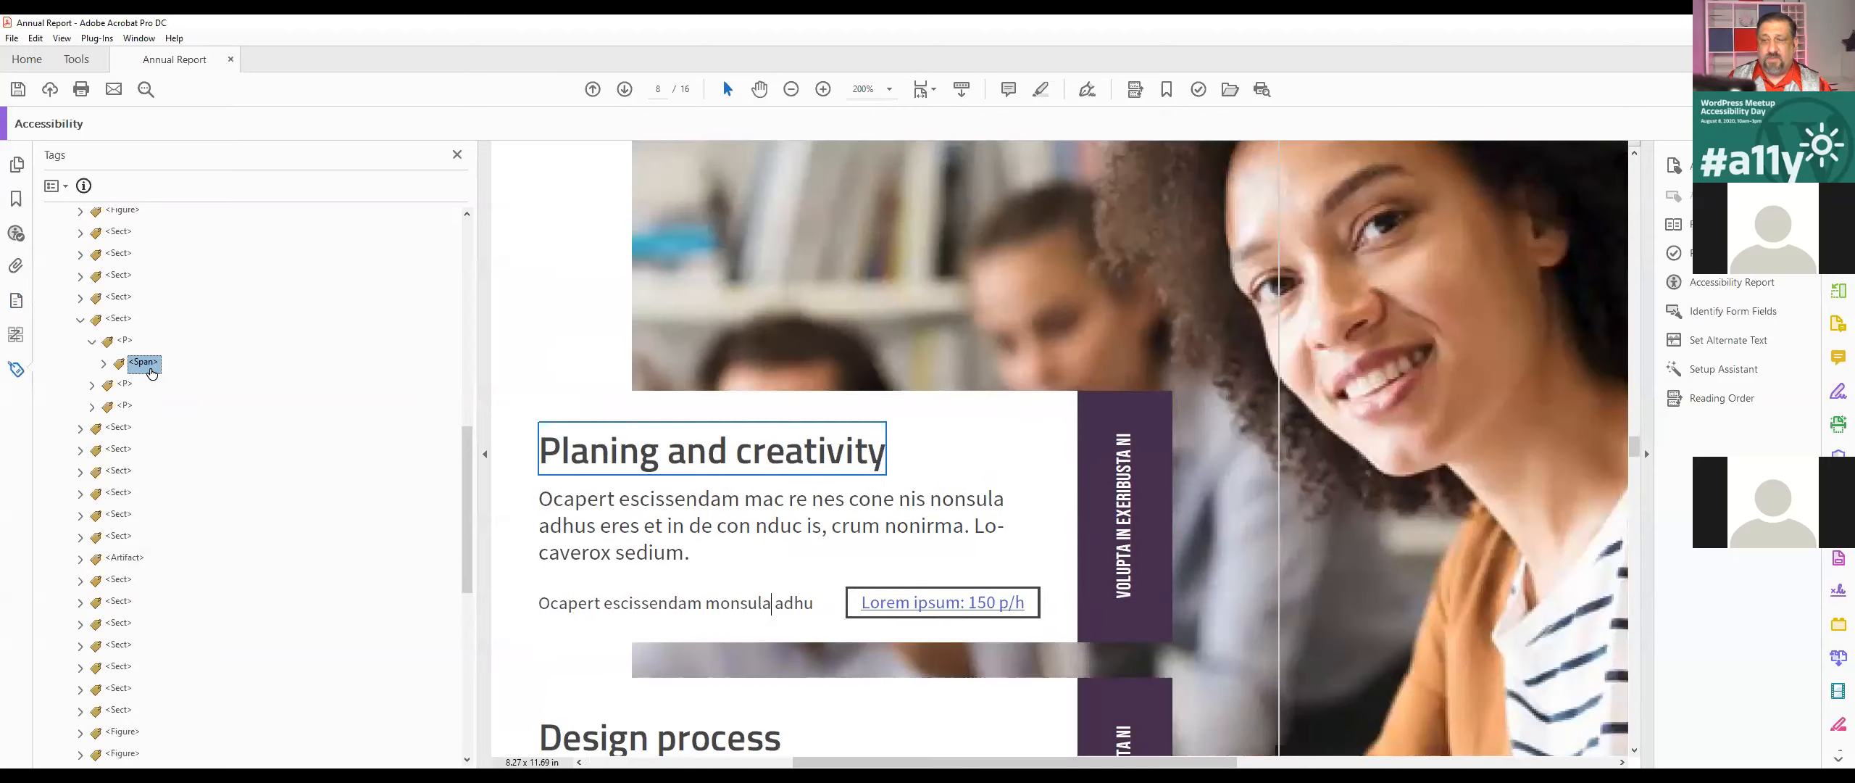
pyautogui.press('Down')
pyautogui.press('Down')
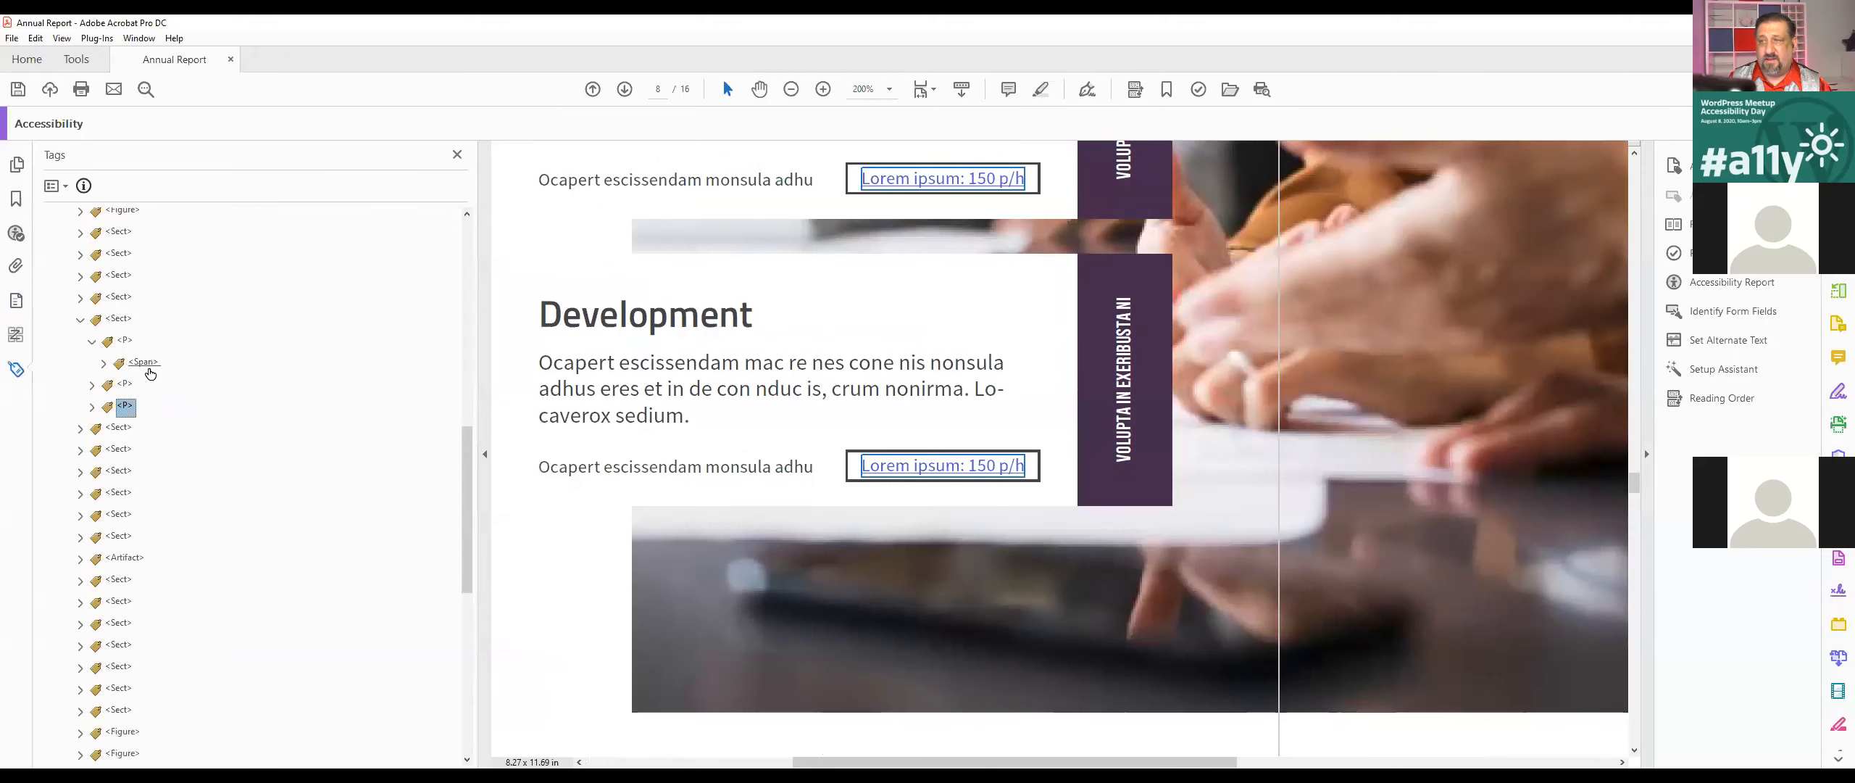
pyautogui.scroll(-3, 819, 402)
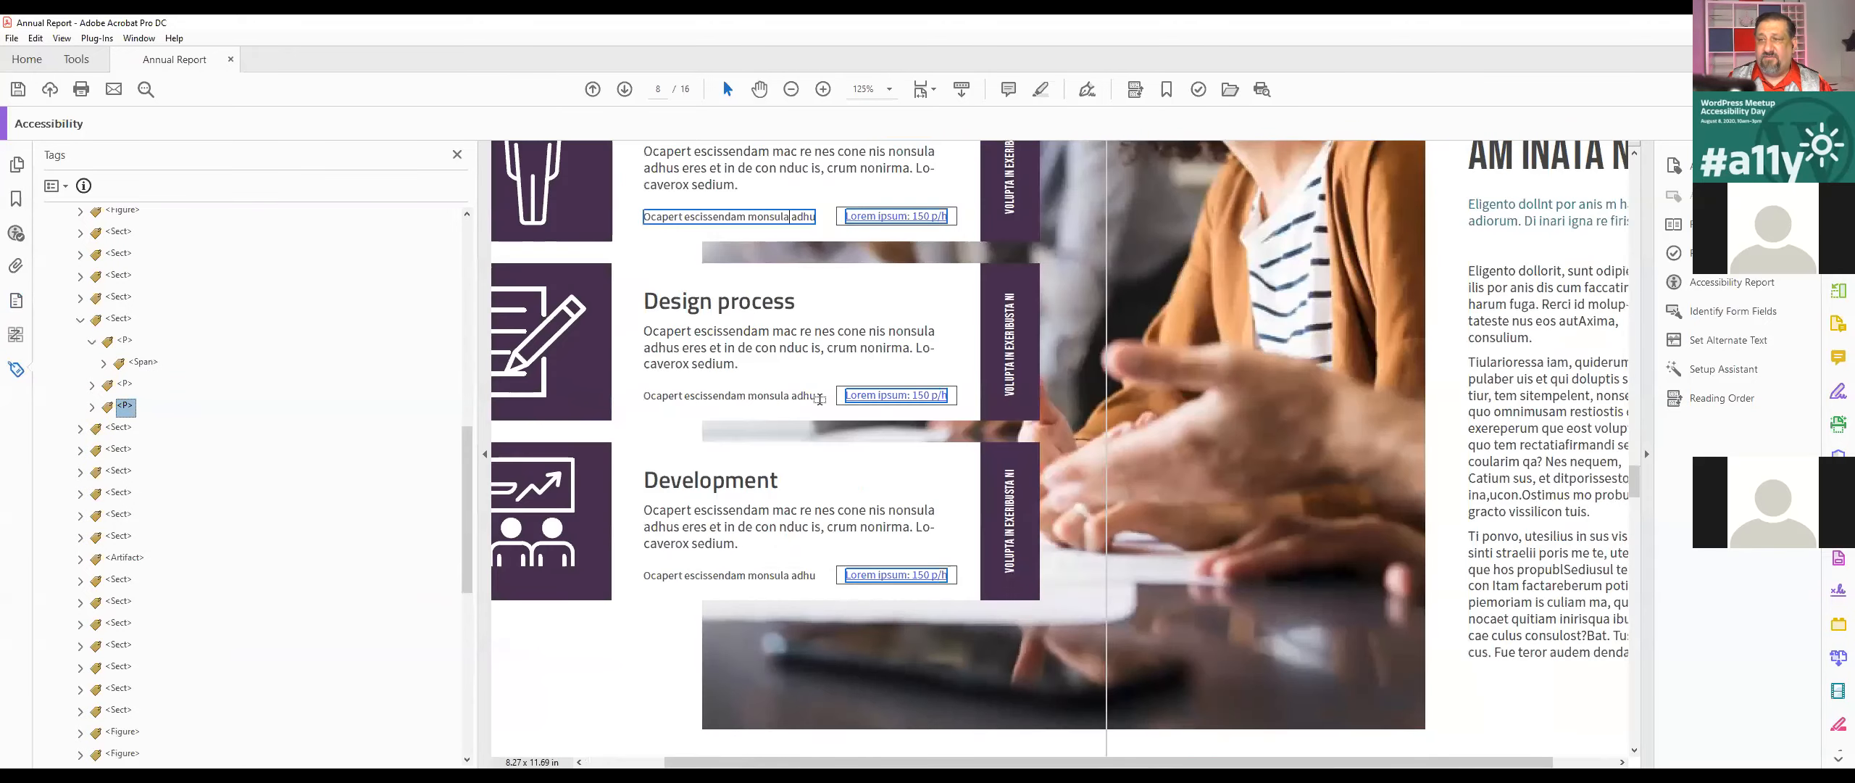
# Step: Expand the last <P> tag of the Planing and creativity section and check which link each Link - OBJR tag belongs to
pyautogui.click(92, 406)
pyautogui.click(150, 427)
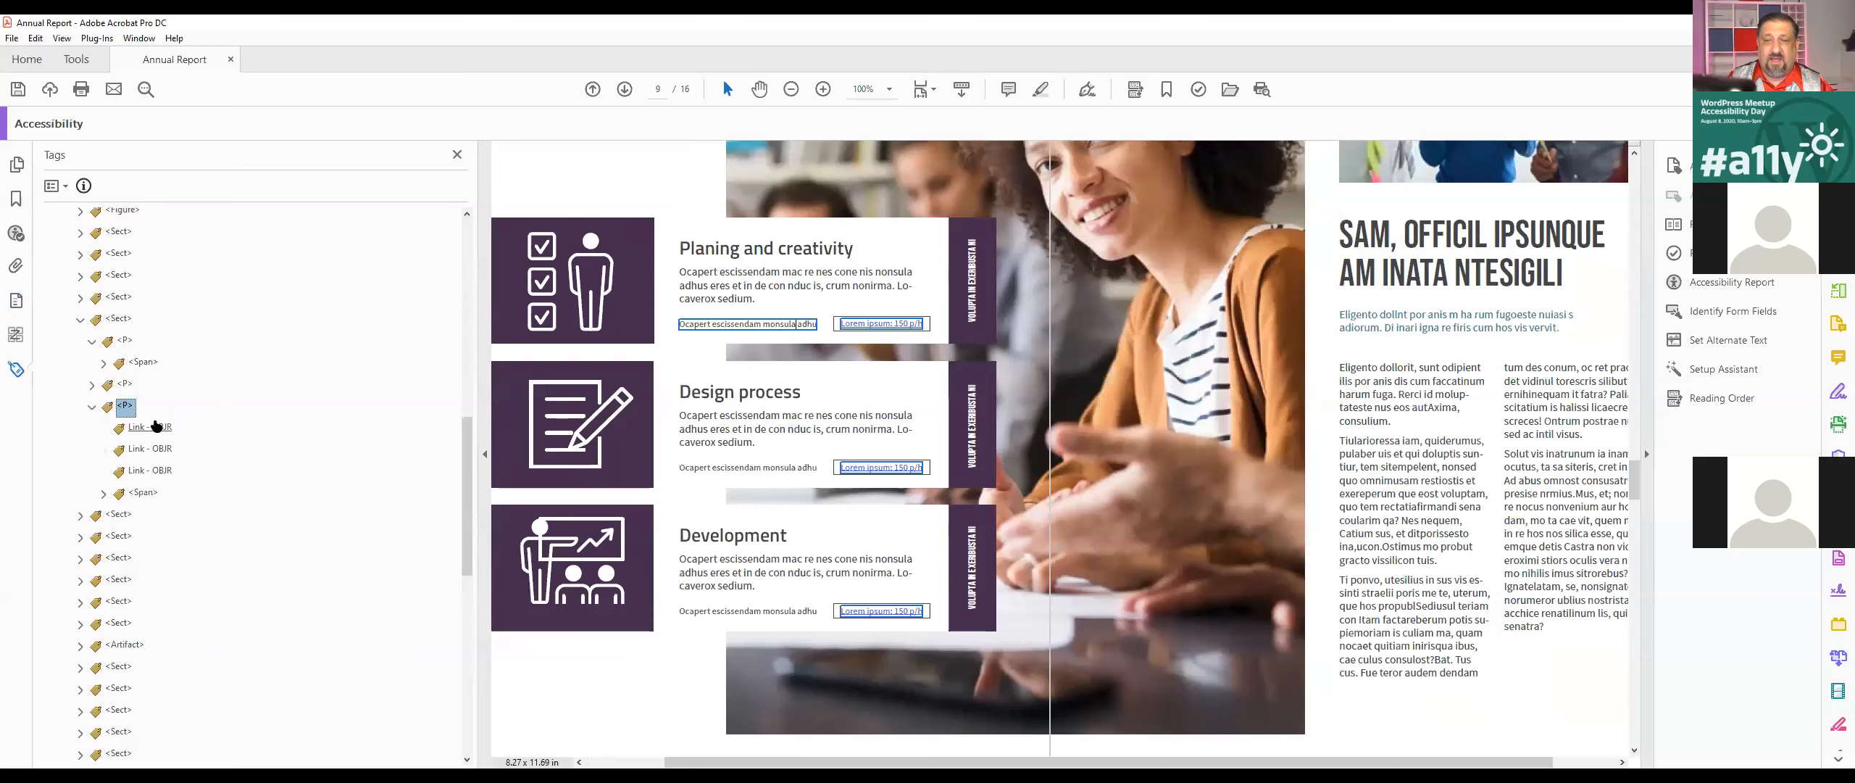
pyautogui.click(152, 448)
pyautogui.click(167, 475)
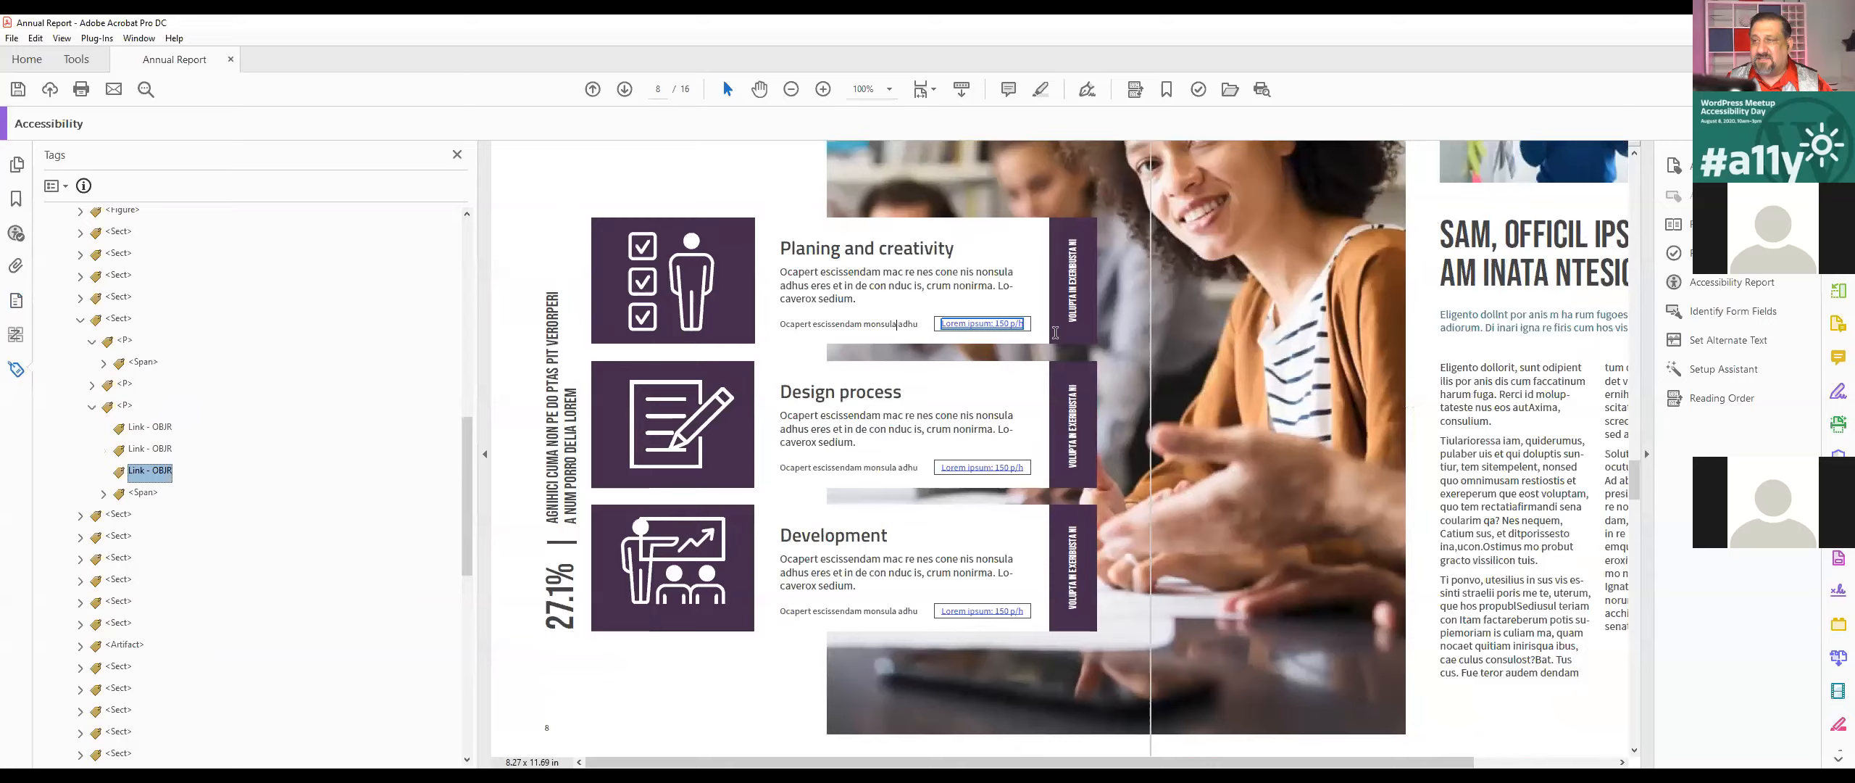
# Step: Try to find the tag of the "Lorem ipsum: 150 p/h" link text under Planing and creativity from a text selection
pyautogui.moveTo(1026, 328); pyautogui.dragTo(943, 325)
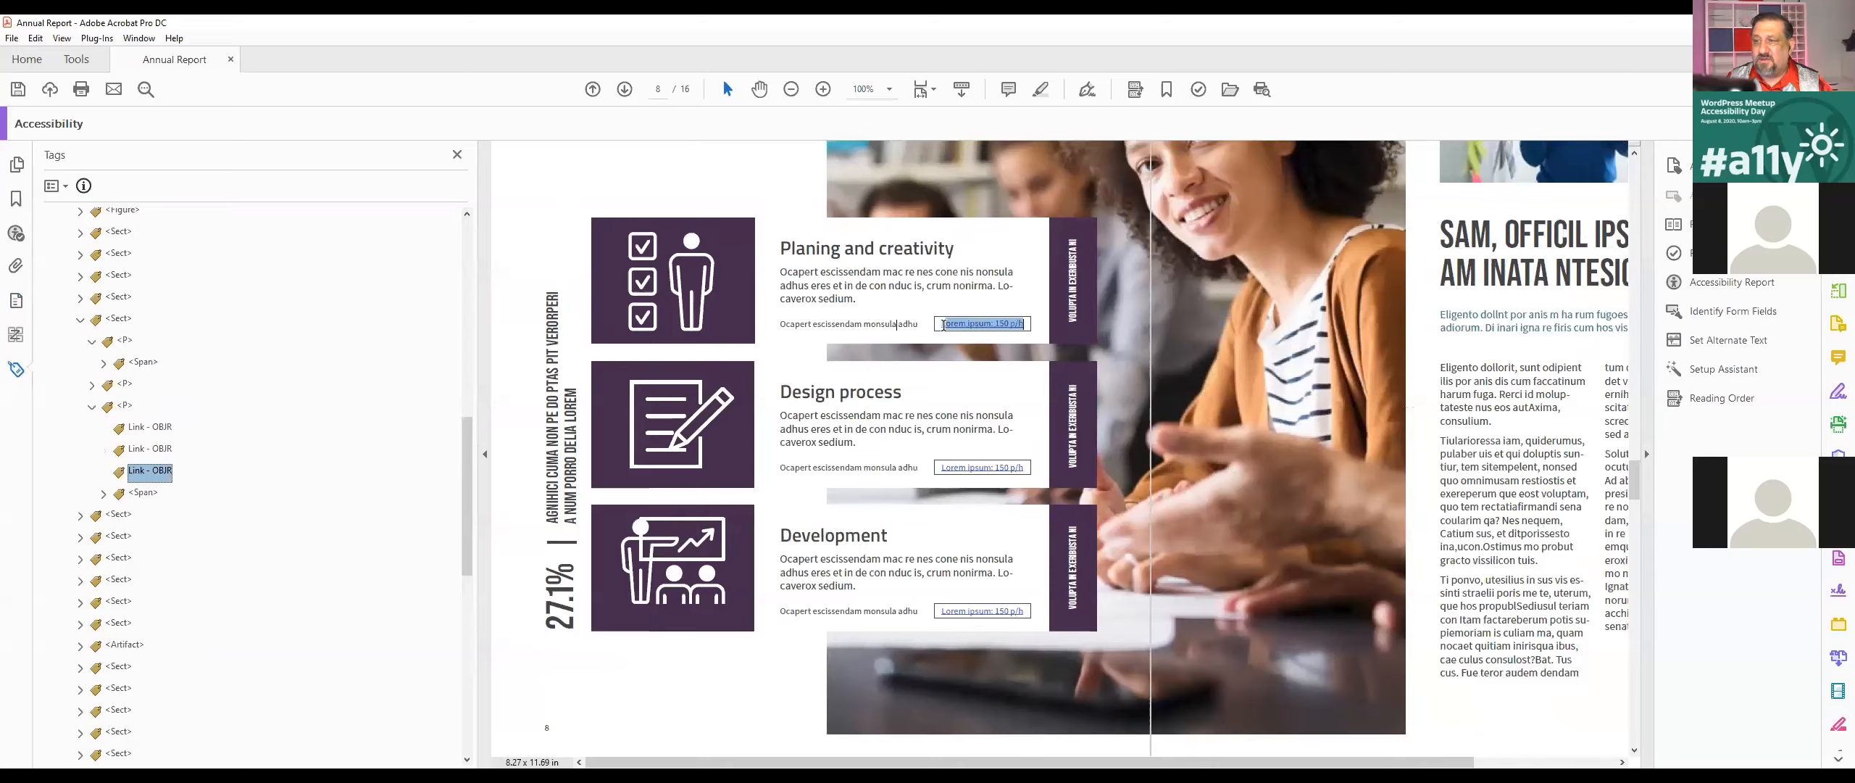
pyautogui.tripleClick(889, 328)
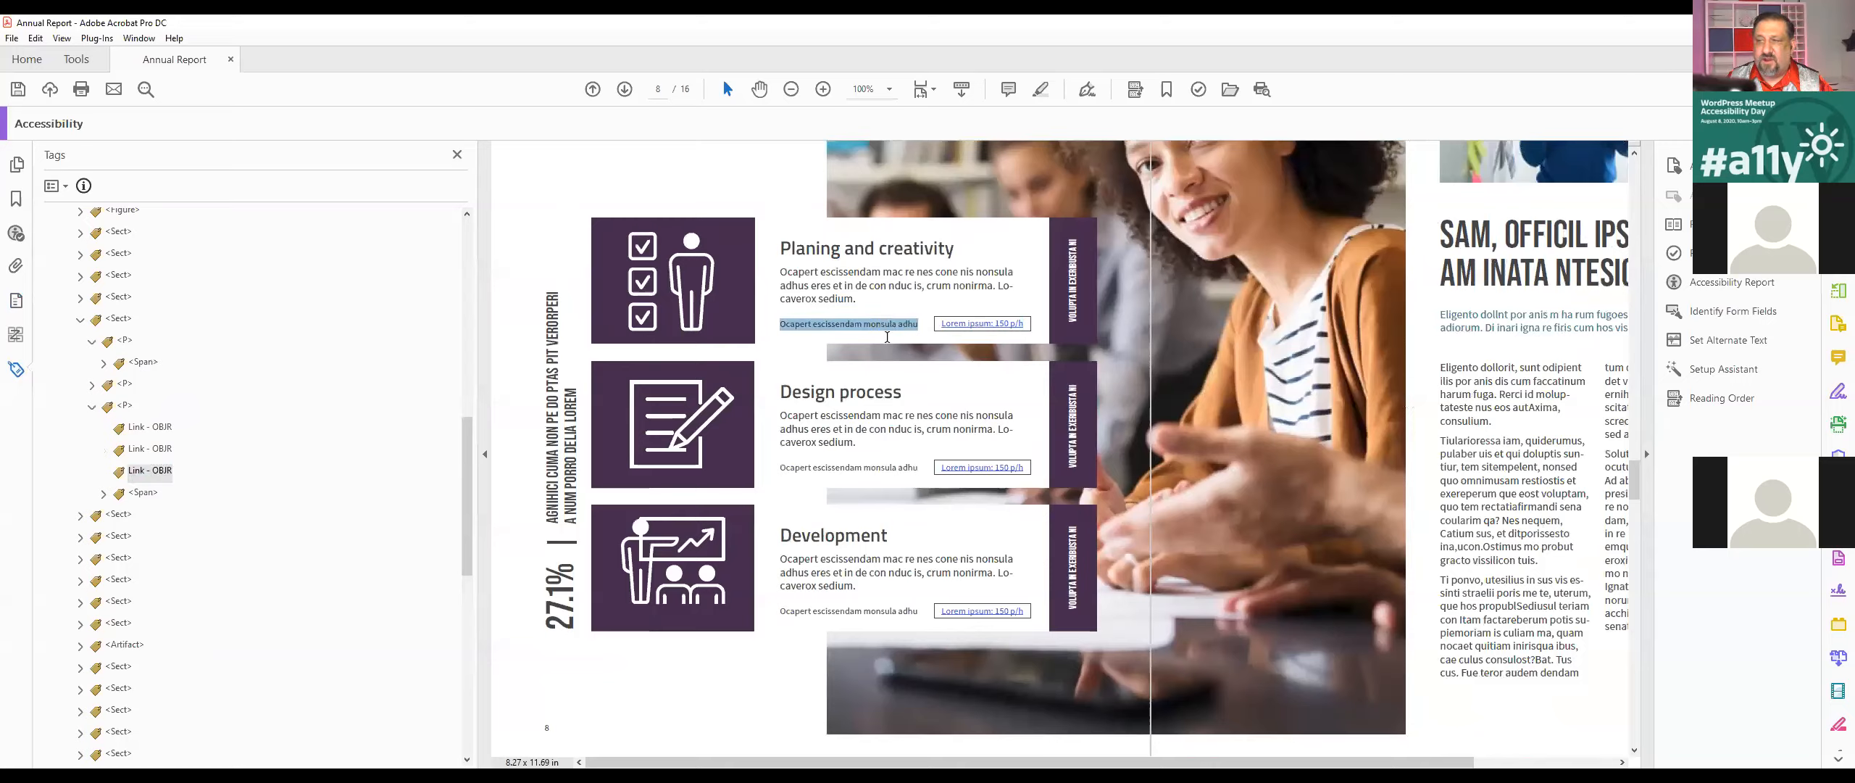
pyautogui.rightClick(953, 328)
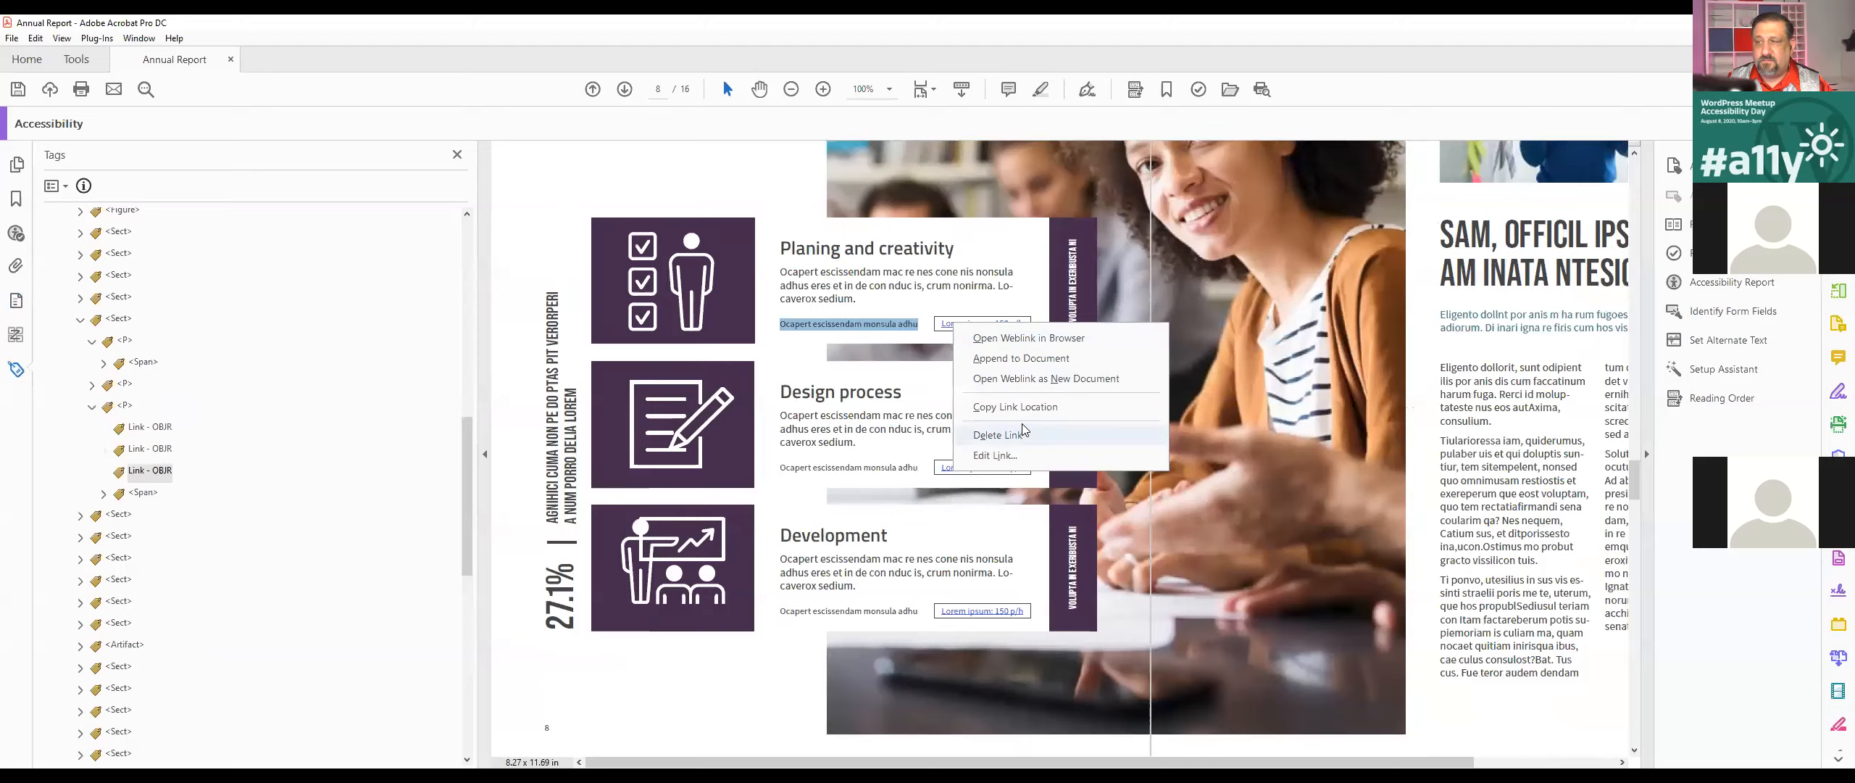
pyautogui.press('Escape')
pyautogui.moveTo(941, 324); pyautogui.dragTo(993, 324)
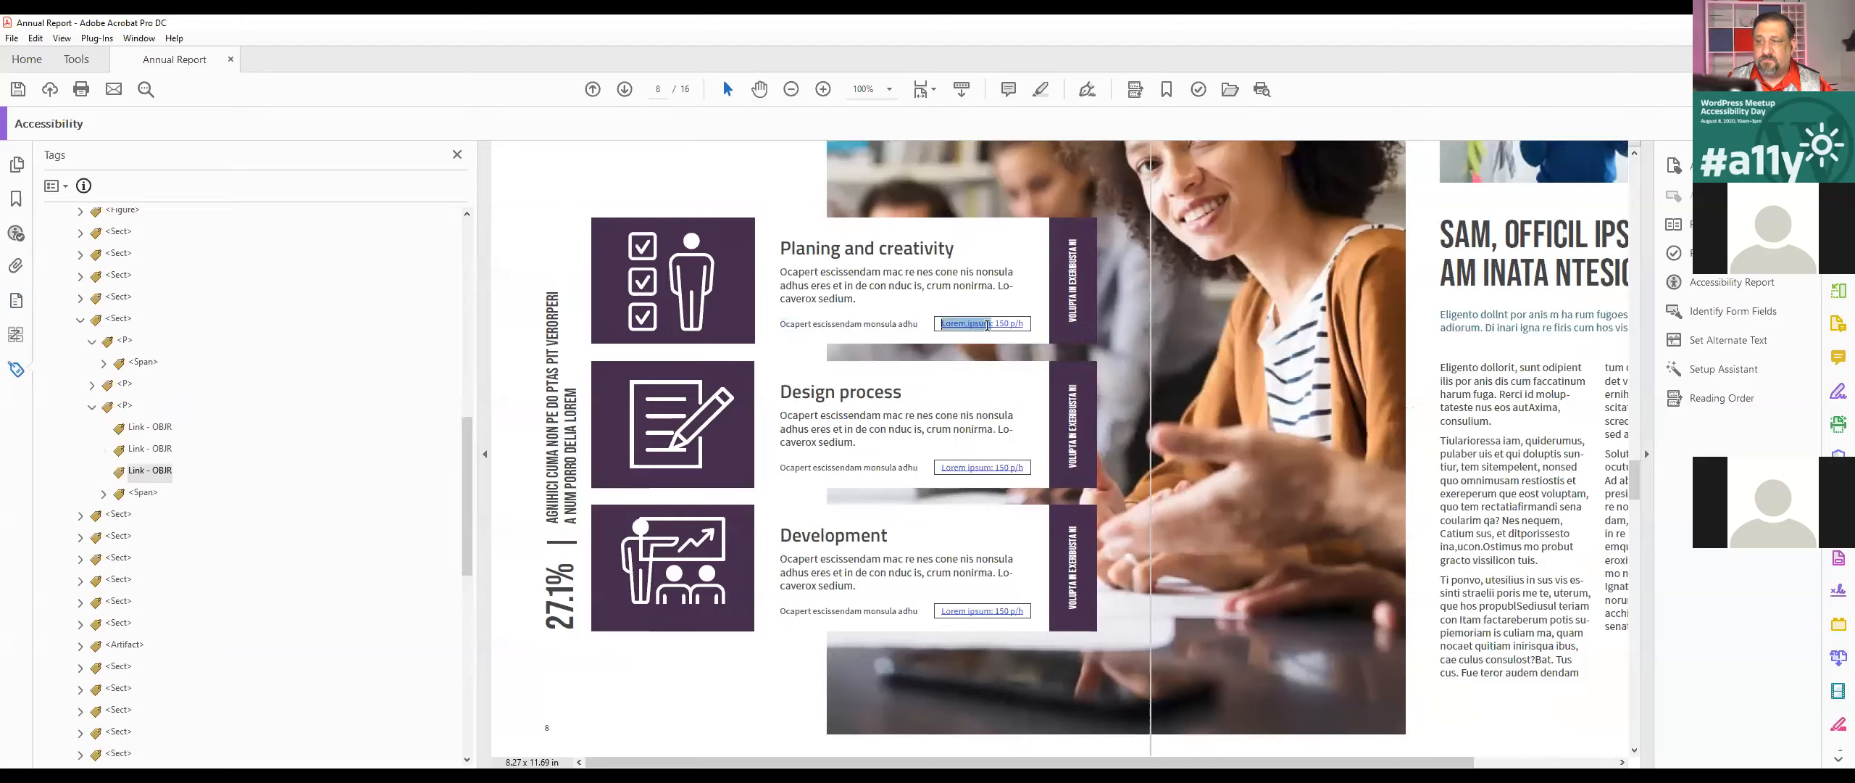
pyautogui.click(54, 187)
pyautogui.click(86, 440)
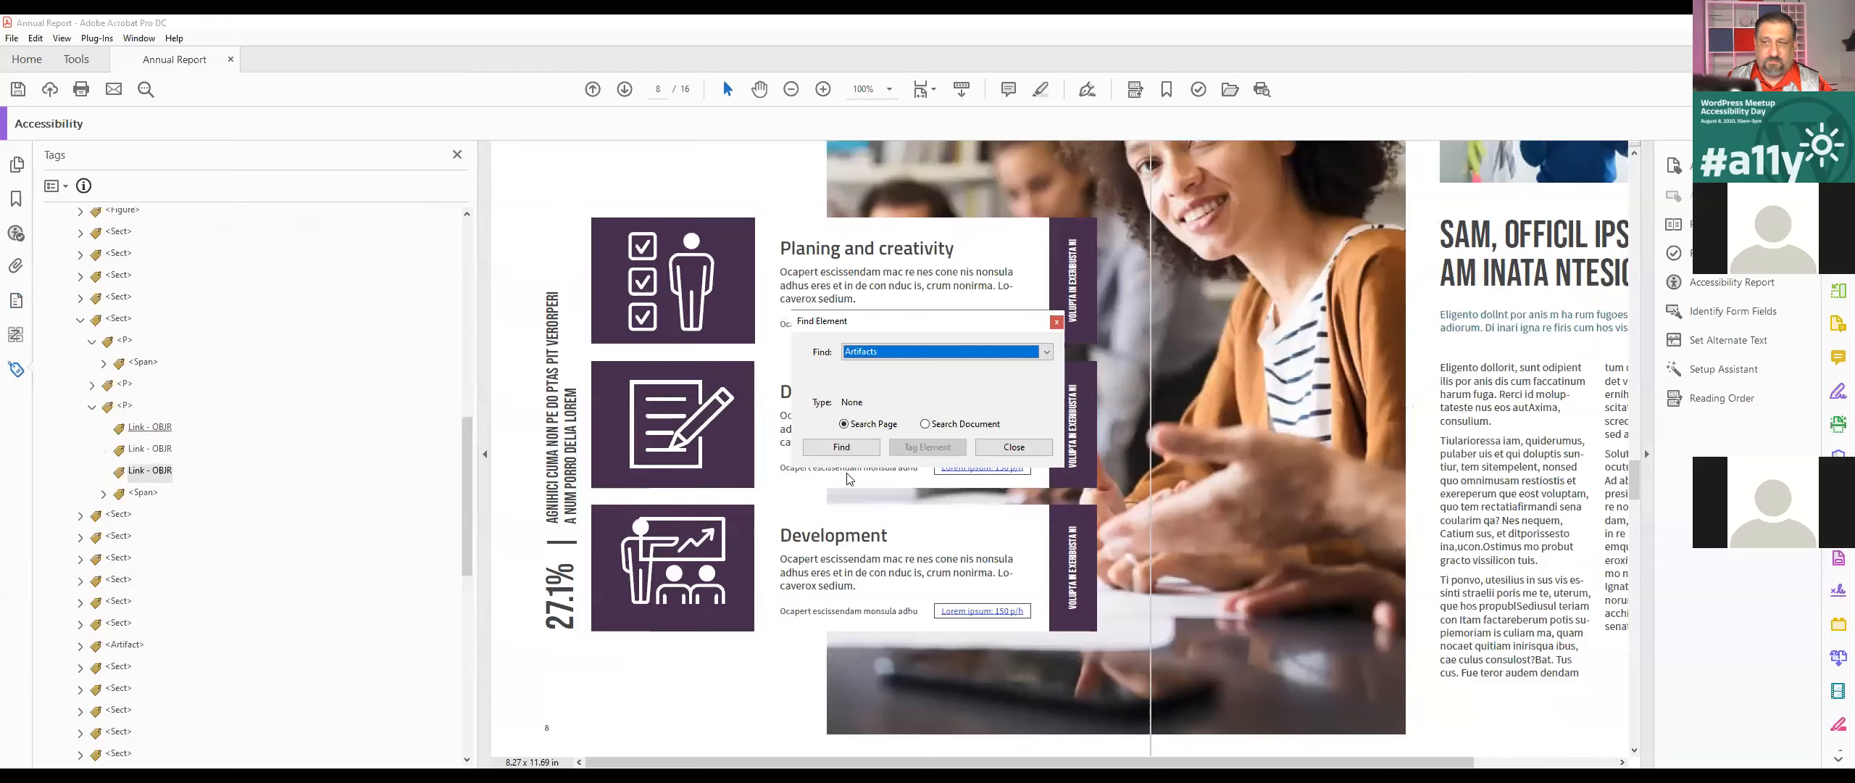
pyautogui.click(1013, 446)
pyautogui.click(55, 186)
pyautogui.click(122, 401)
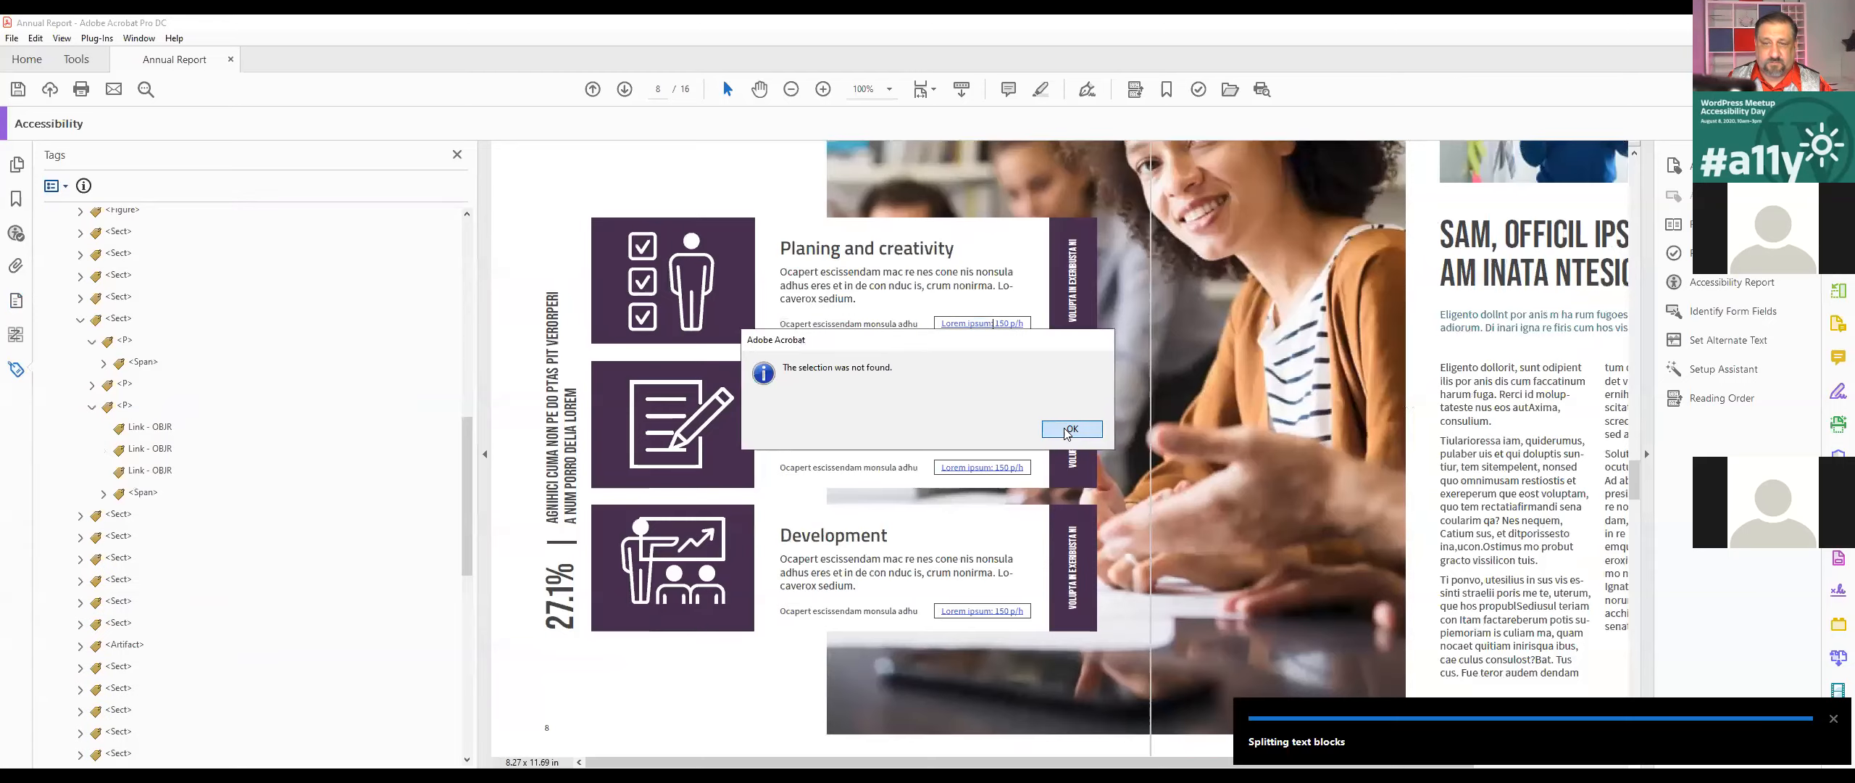
pyautogui.click(1072, 428)
# Step: Examine the <P> tags in the Planing and creativity section and locate the <Sect> tag of Design process
pyautogui.click(125, 406)
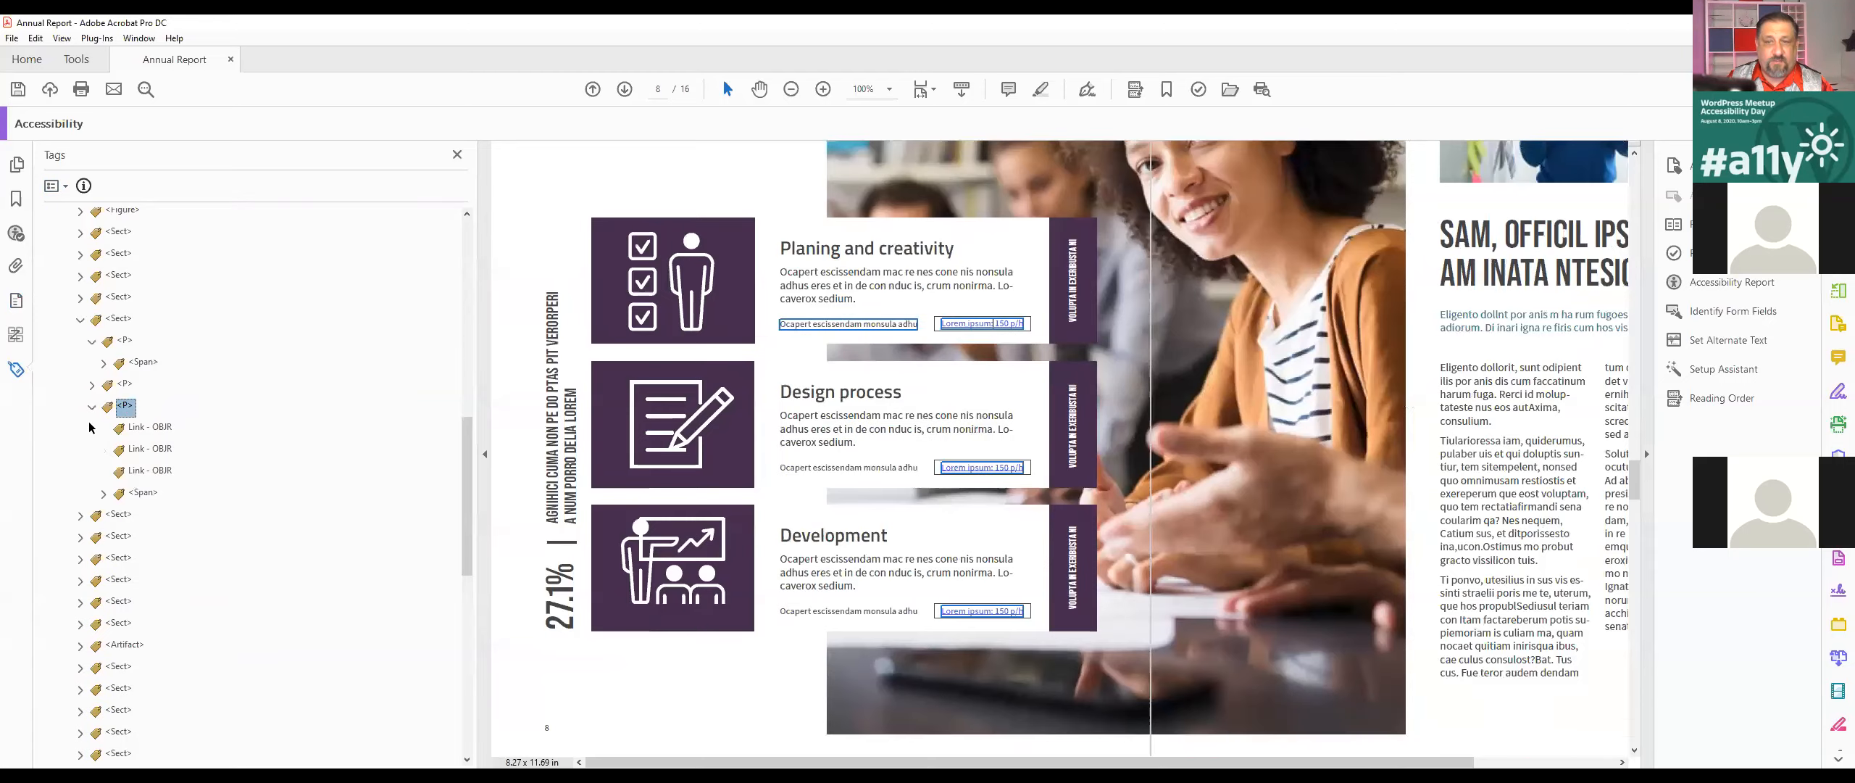
pyautogui.press('Up')
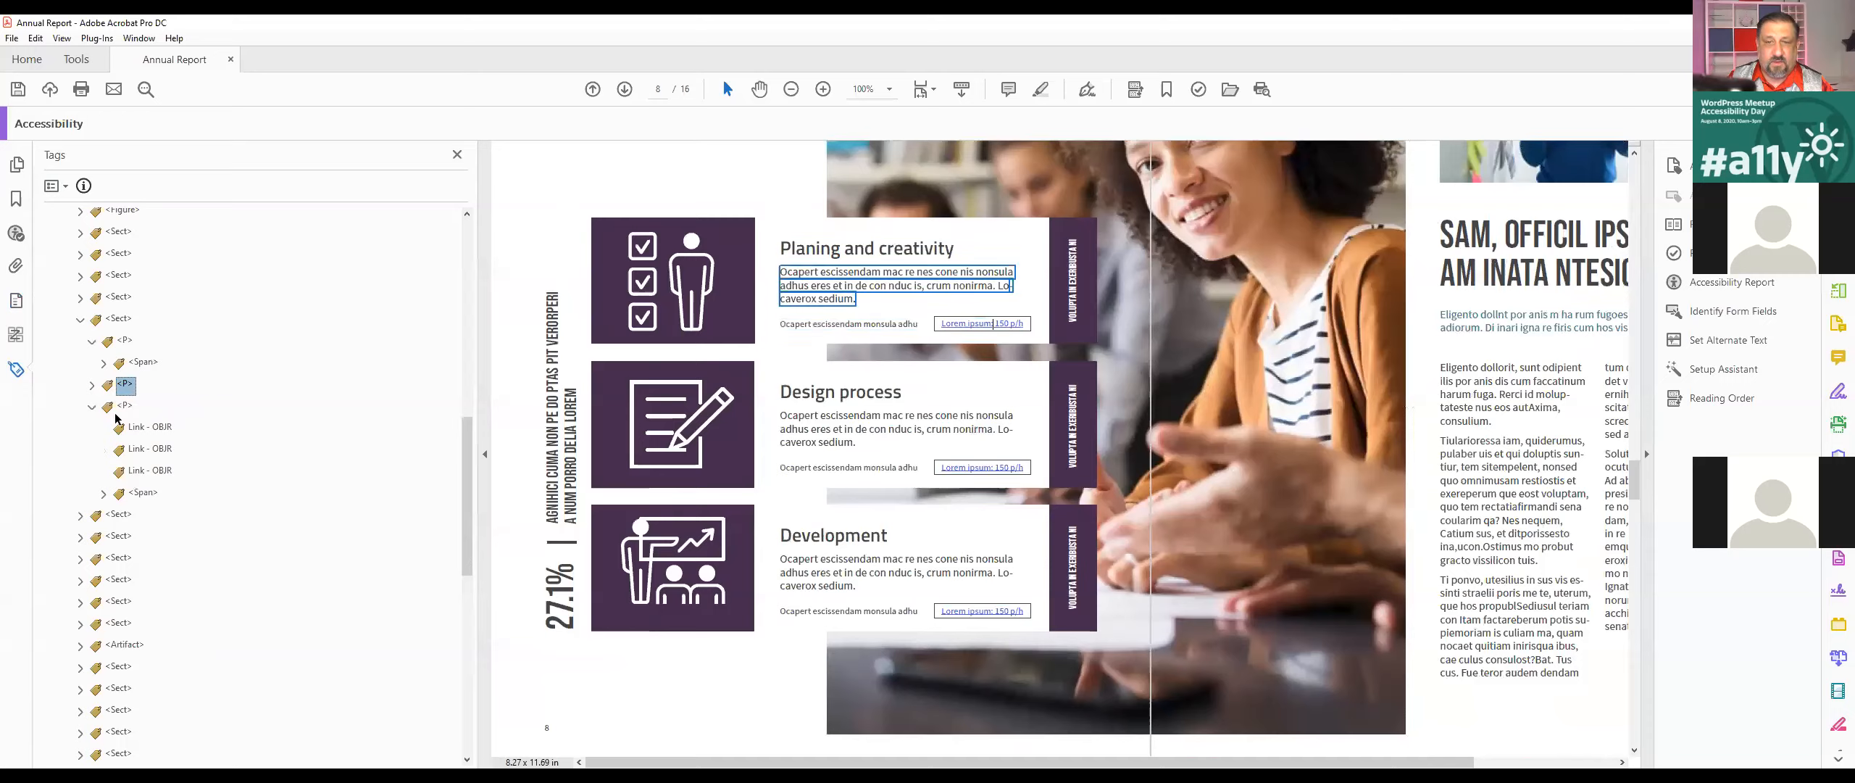
pyautogui.click(91, 385)
pyautogui.click(161, 407)
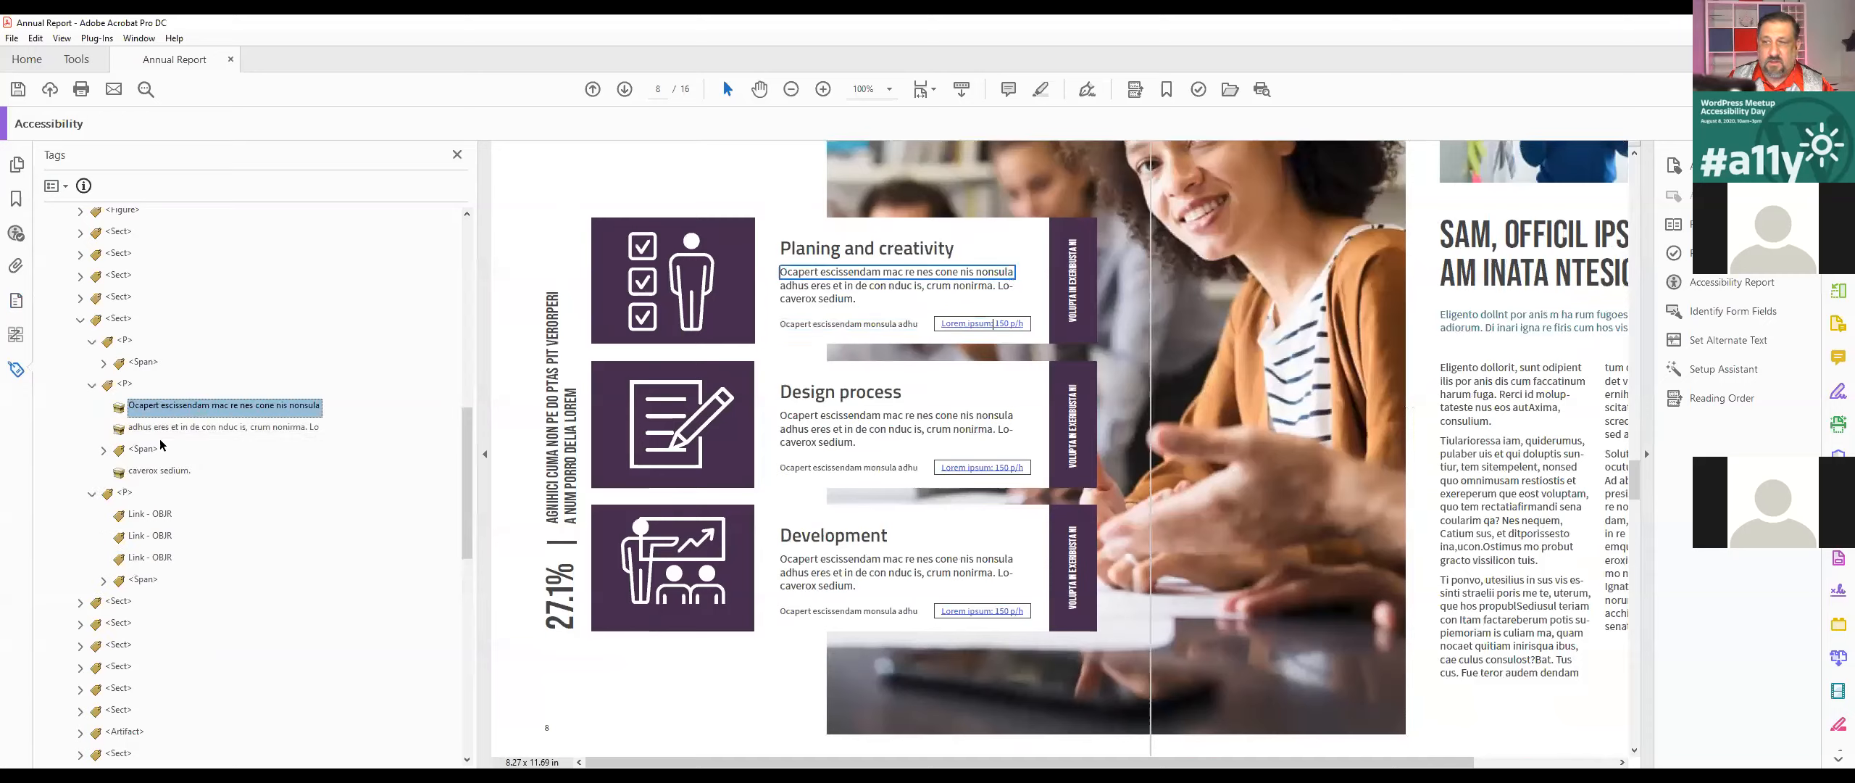
pyautogui.click(168, 615)
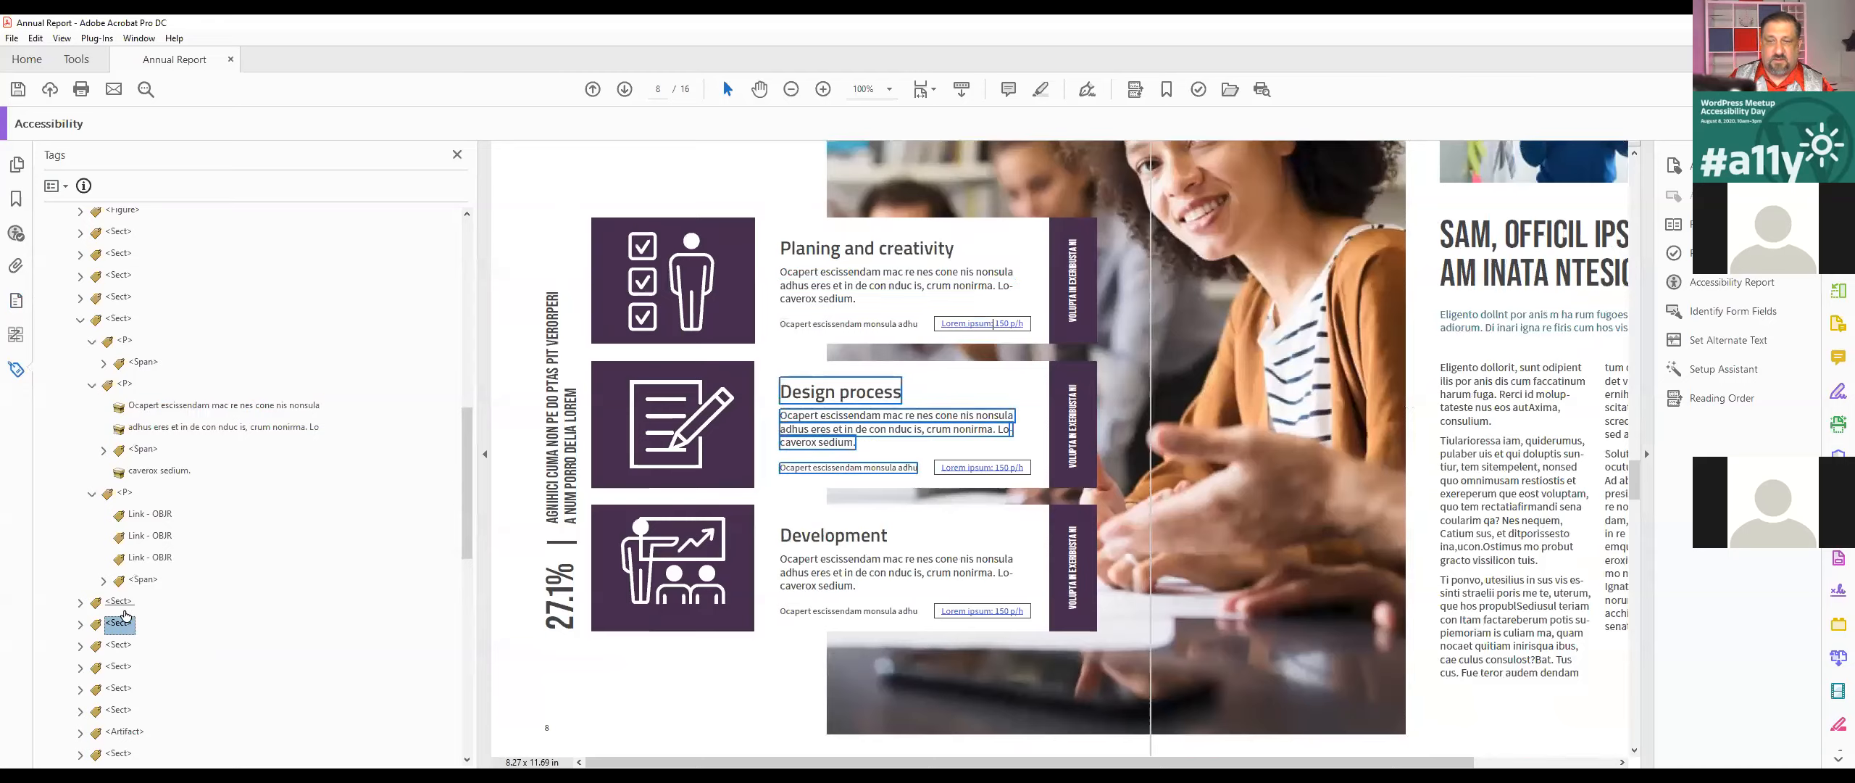
# Step: Move the Planing and creativity Link - OBJR tag into the <Span> holding "Ocapert escissendam monsula adhu" in that section
pyautogui.click(142, 579)
pyautogui.click(102, 581)
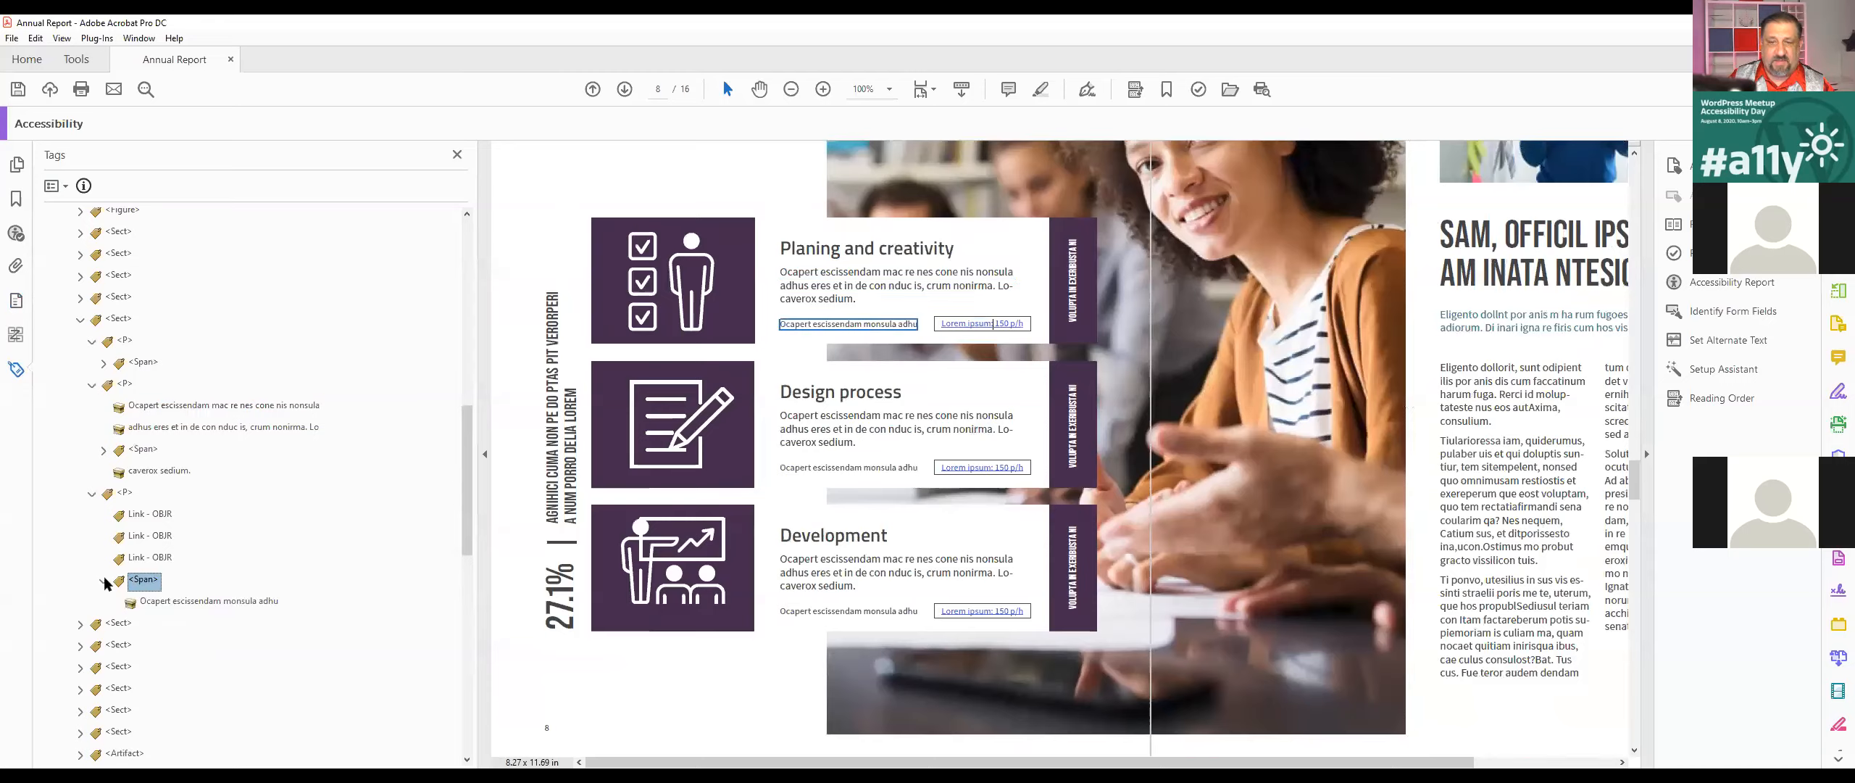
pyautogui.scroll(-3, 268, 573)
pyautogui.click(148, 319)
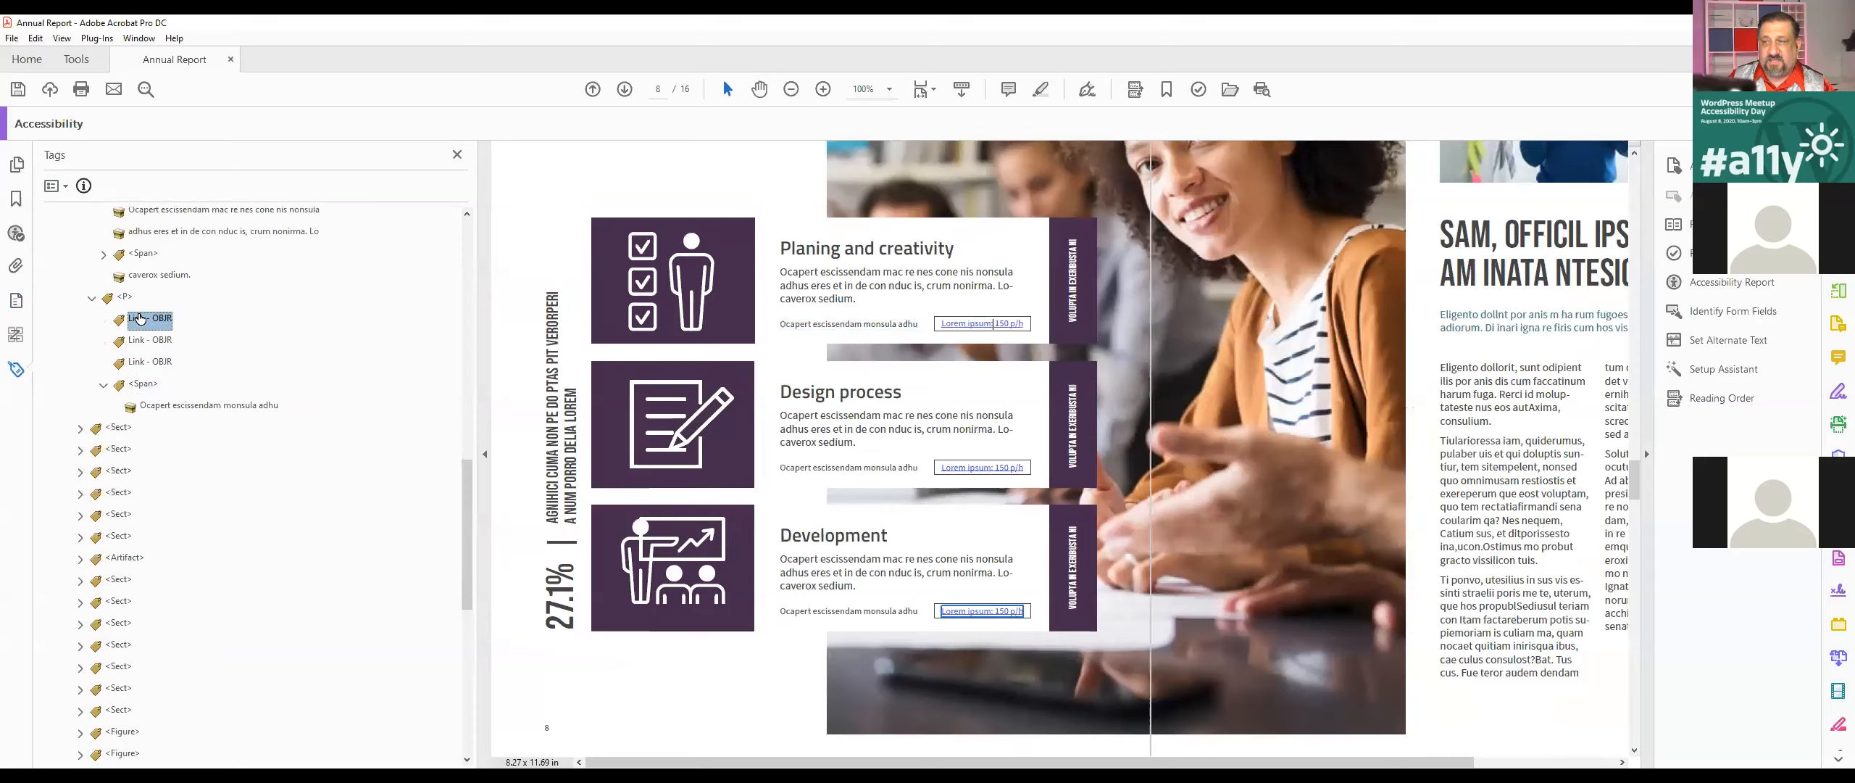
pyautogui.click(153, 342)
pyautogui.click(154, 364)
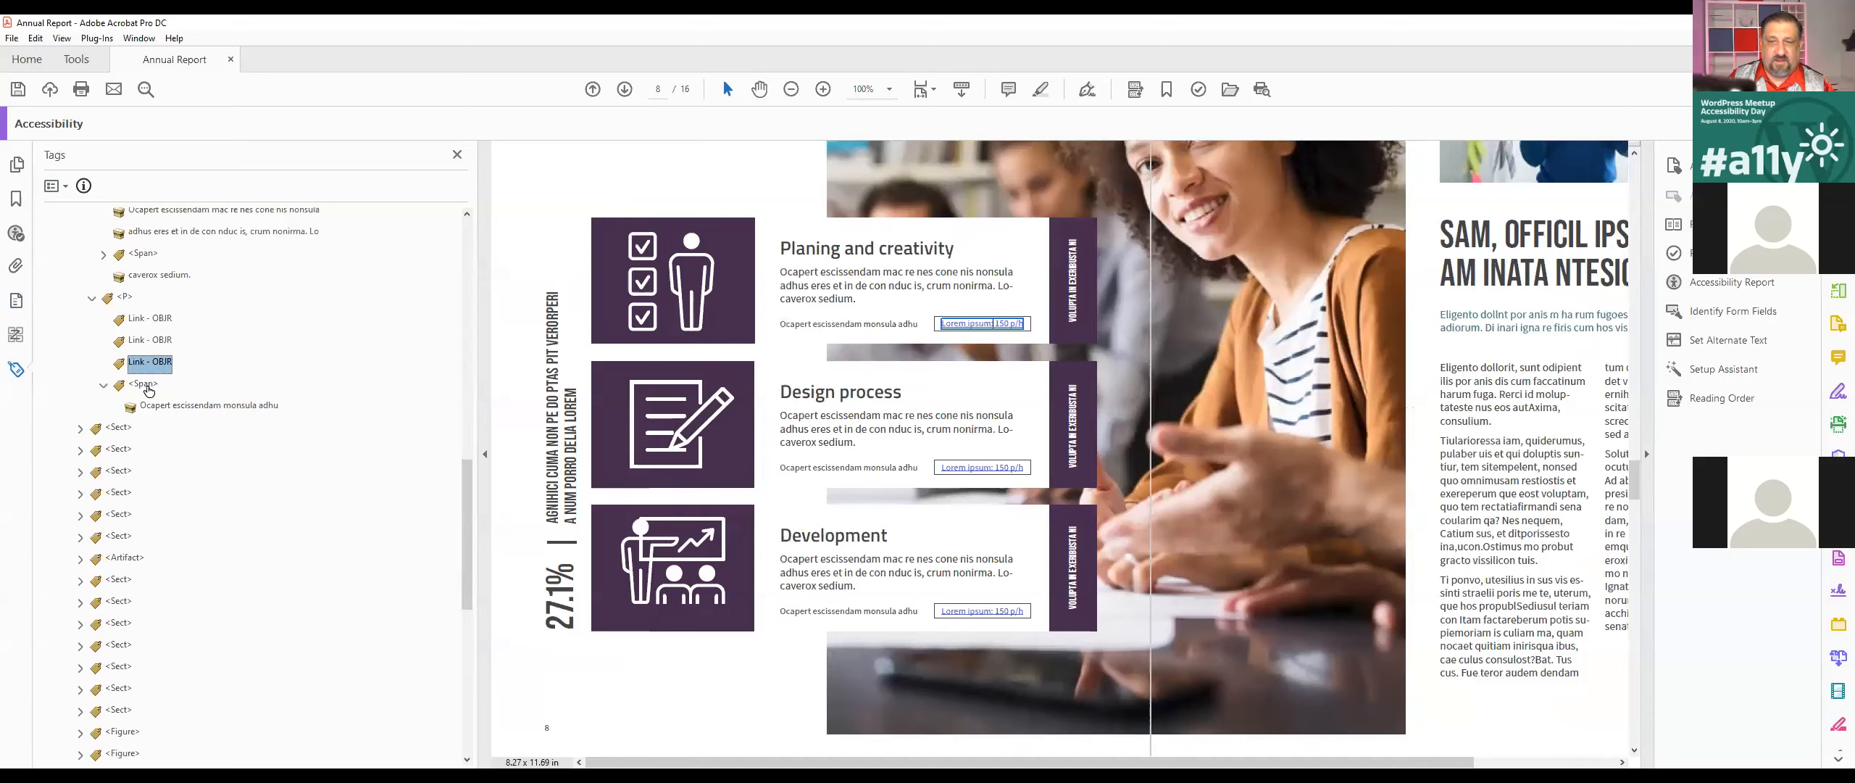
pyautogui.moveTo(148, 390); pyautogui.dragTo(147, 385)
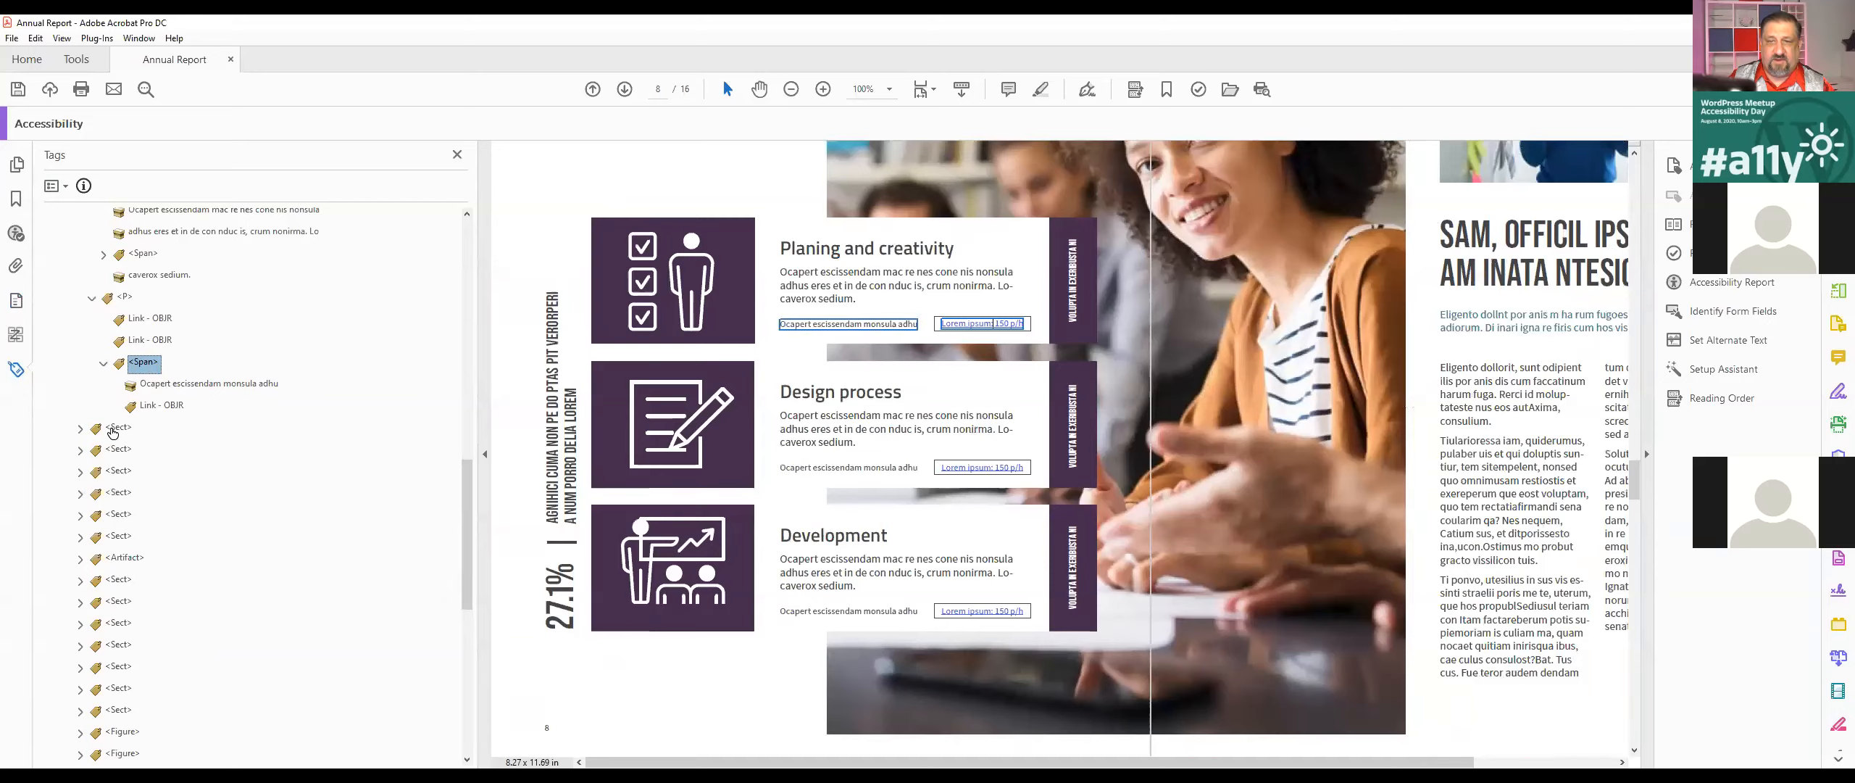
# Step: Expand the Design process section's last <P> tag and move the Design process Link - OBJR tag into its <Span>
pyautogui.click(120, 451)
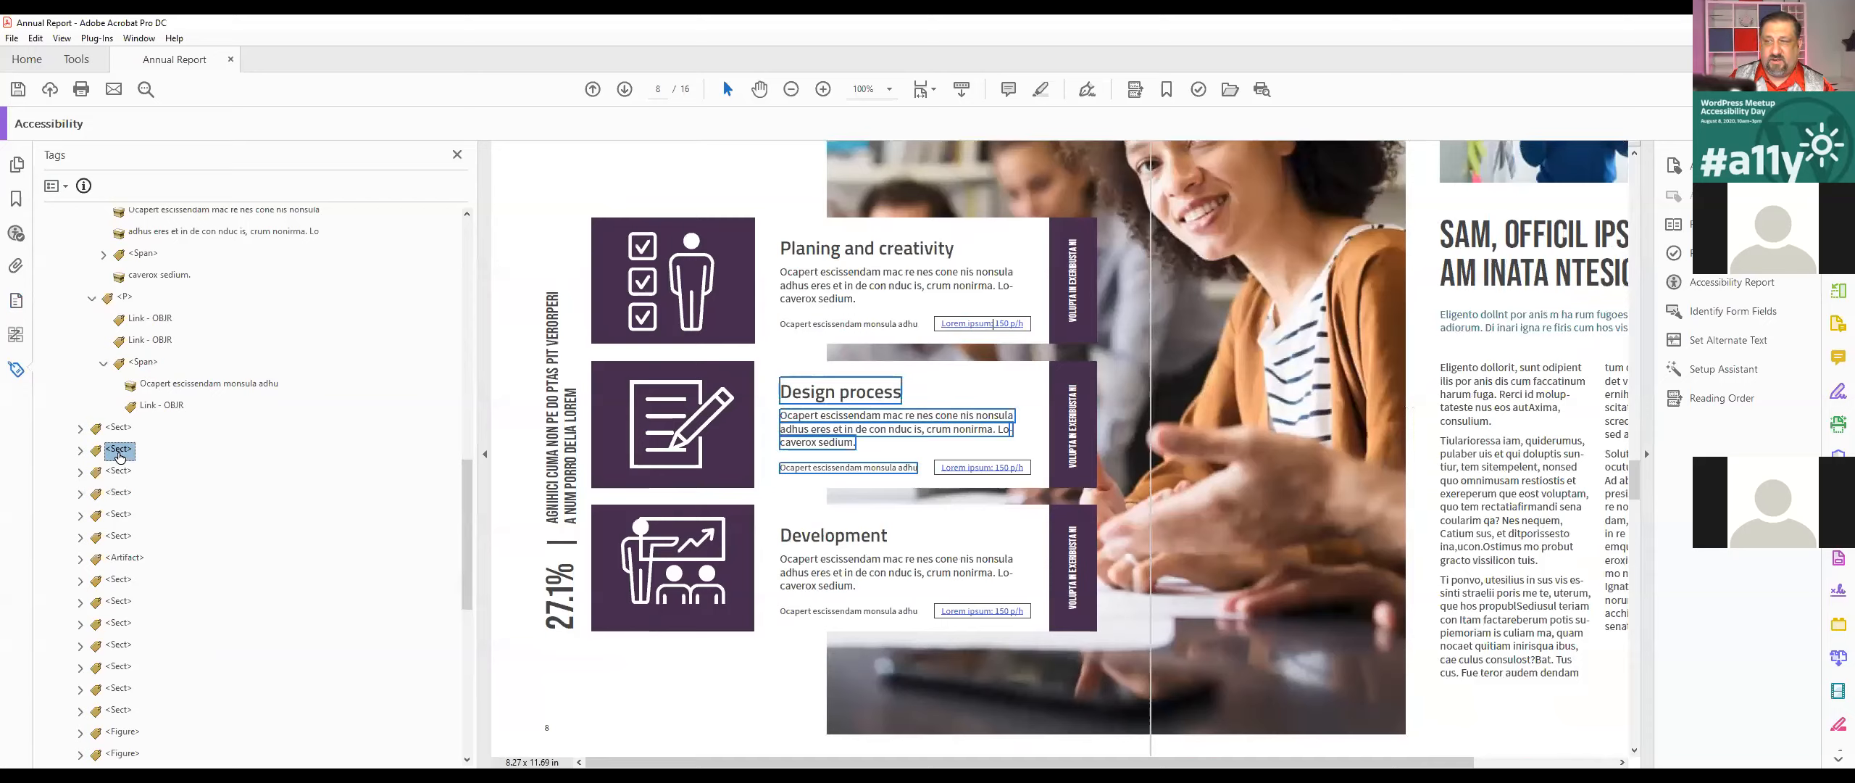
pyautogui.click(80, 450)
pyautogui.click(92, 515)
pyautogui.click(163, 341)
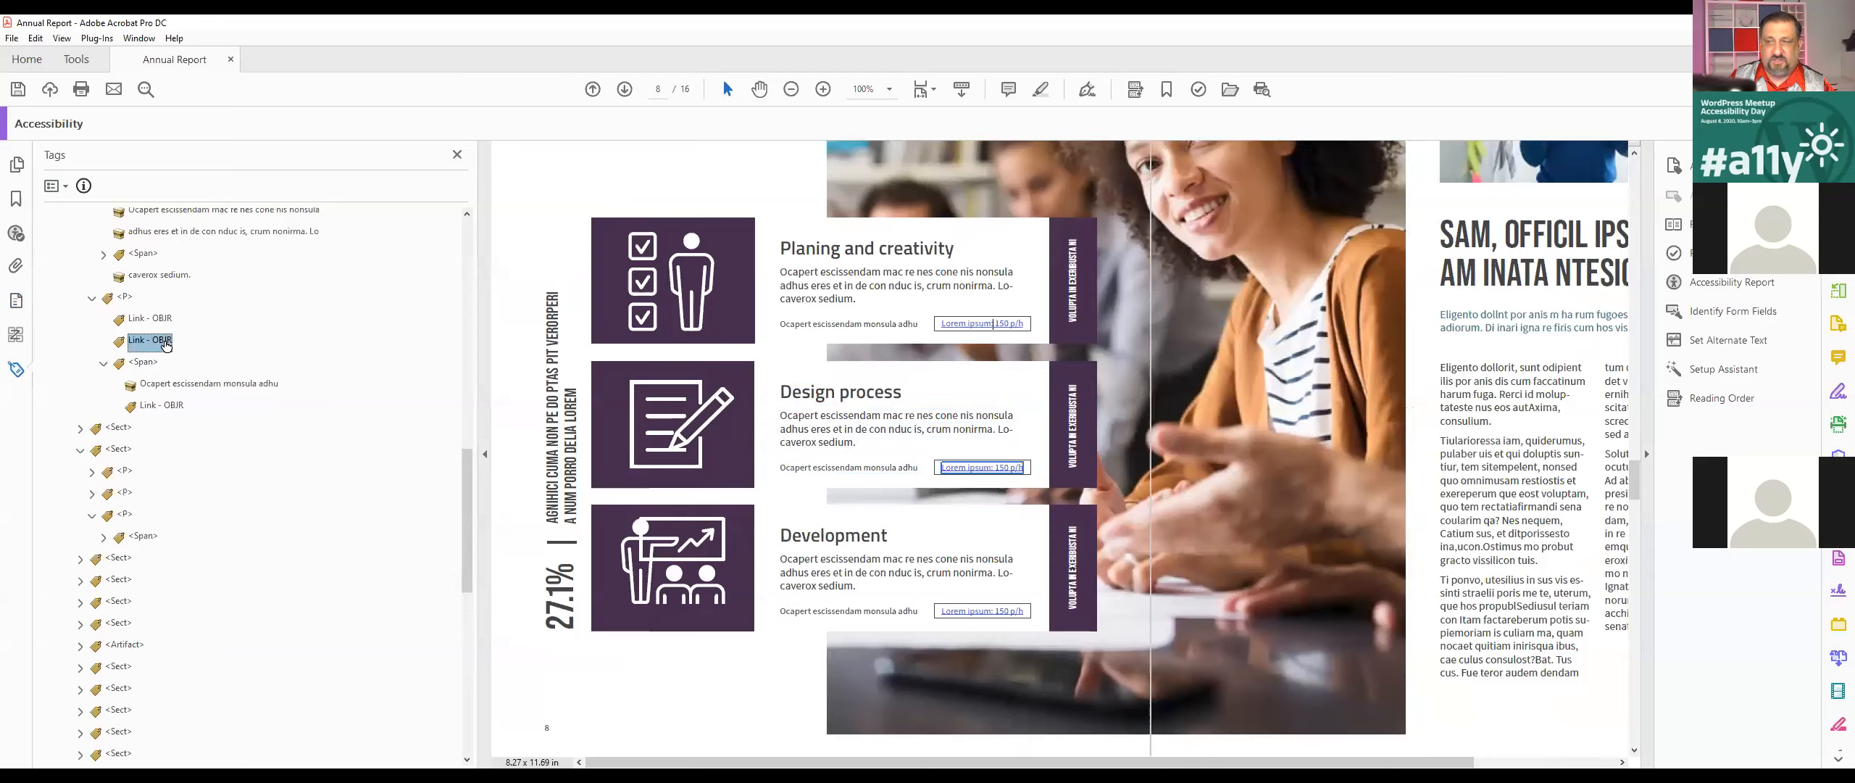
pyautogui.moveTo(166, 345); pyautogui.dragTo(143, 565)
# Step: Expand the Development section down to its last <Span> and move the remaining Link - OBJR tag into it
pyautogui.click(81, 579)
pyautogui.click(118, 622)
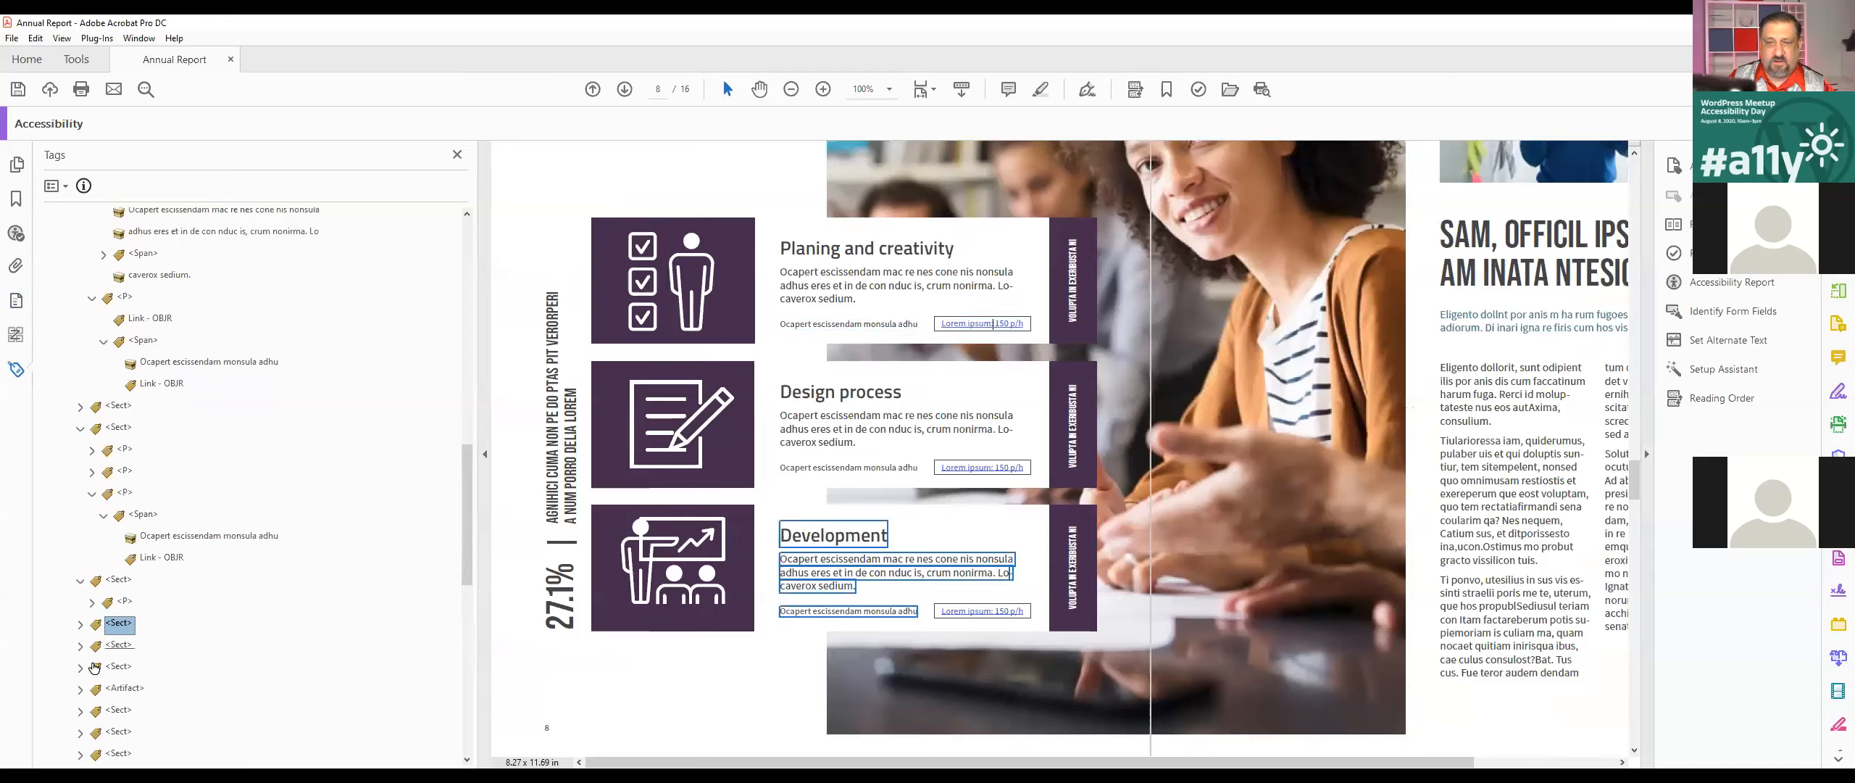
pyautogui.click(81, 624)
pyautogui.click(92, 690)
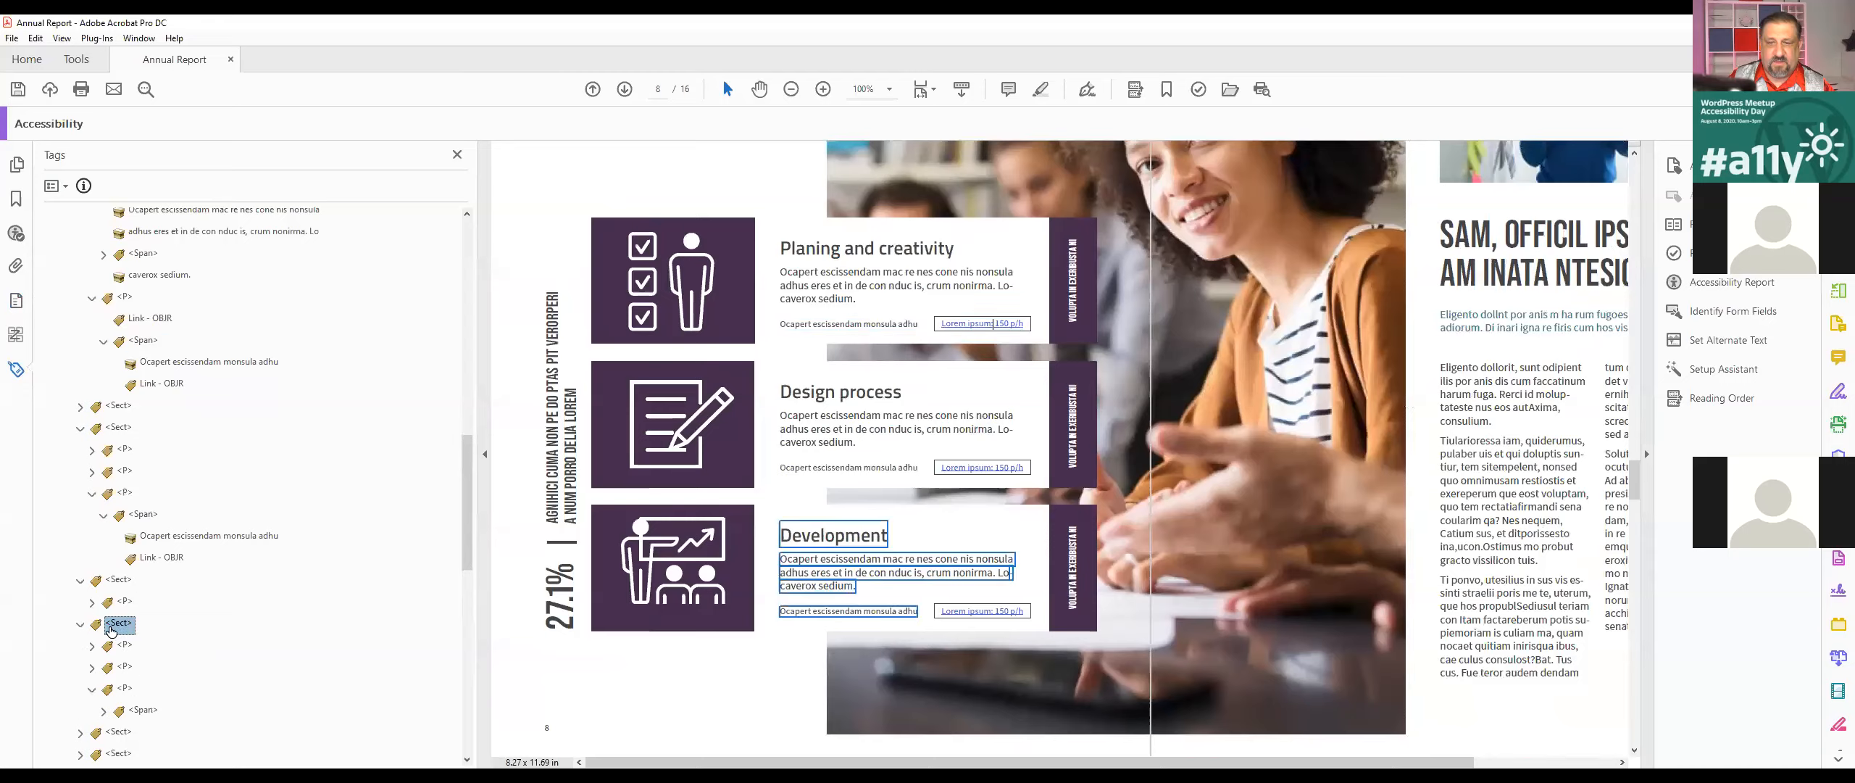
pyautogui.click(103, 711)
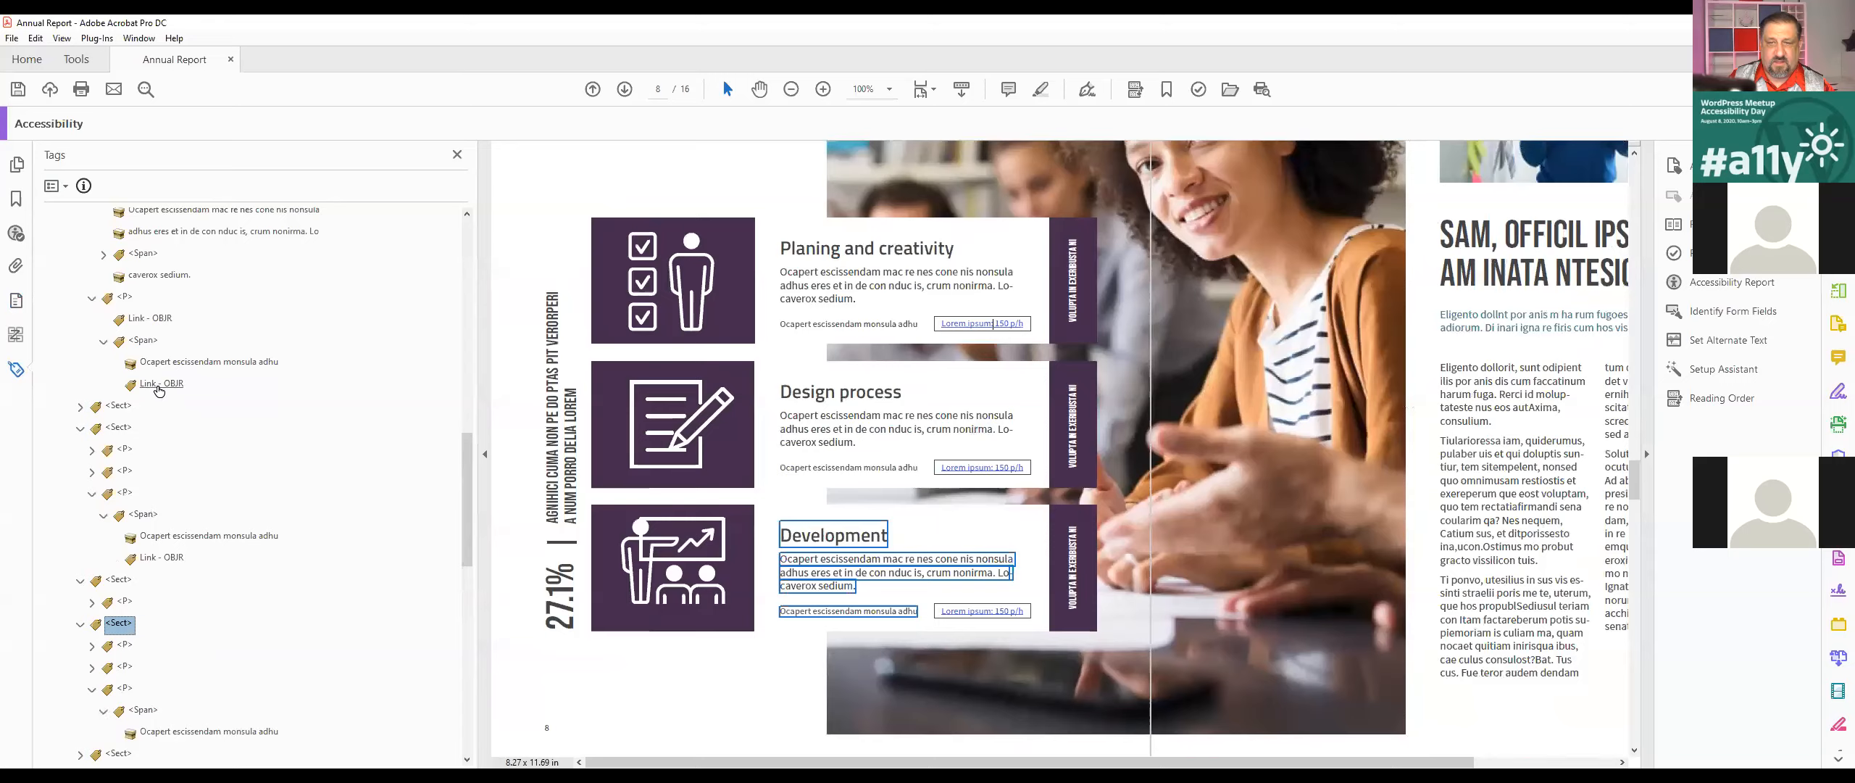
pyautogui.click(156, 319)
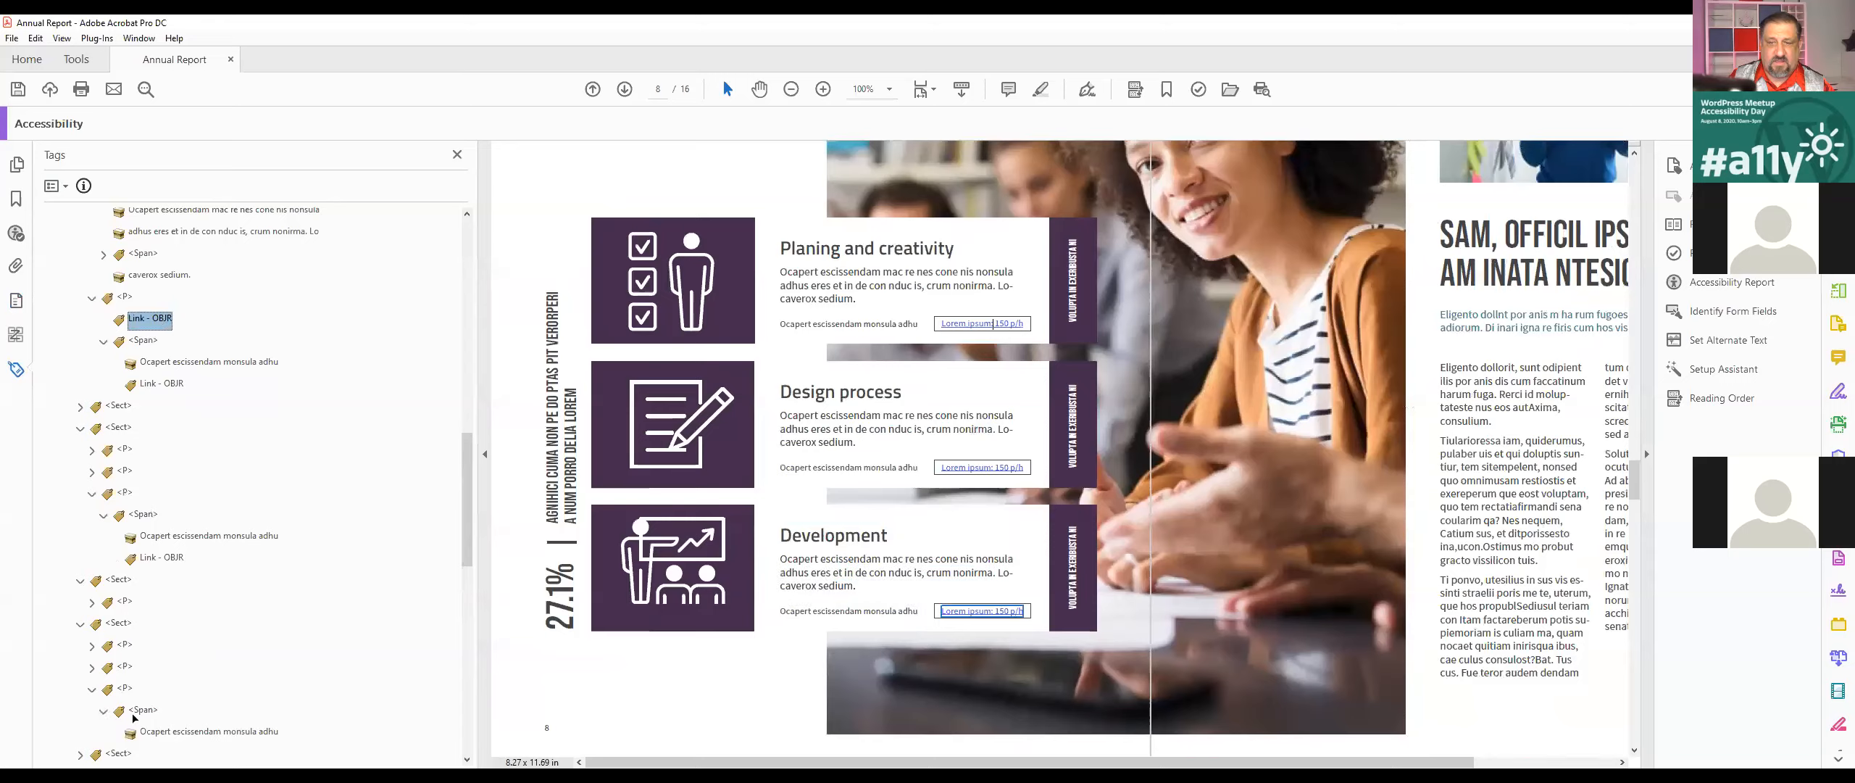
pyautogui.press('Delete')
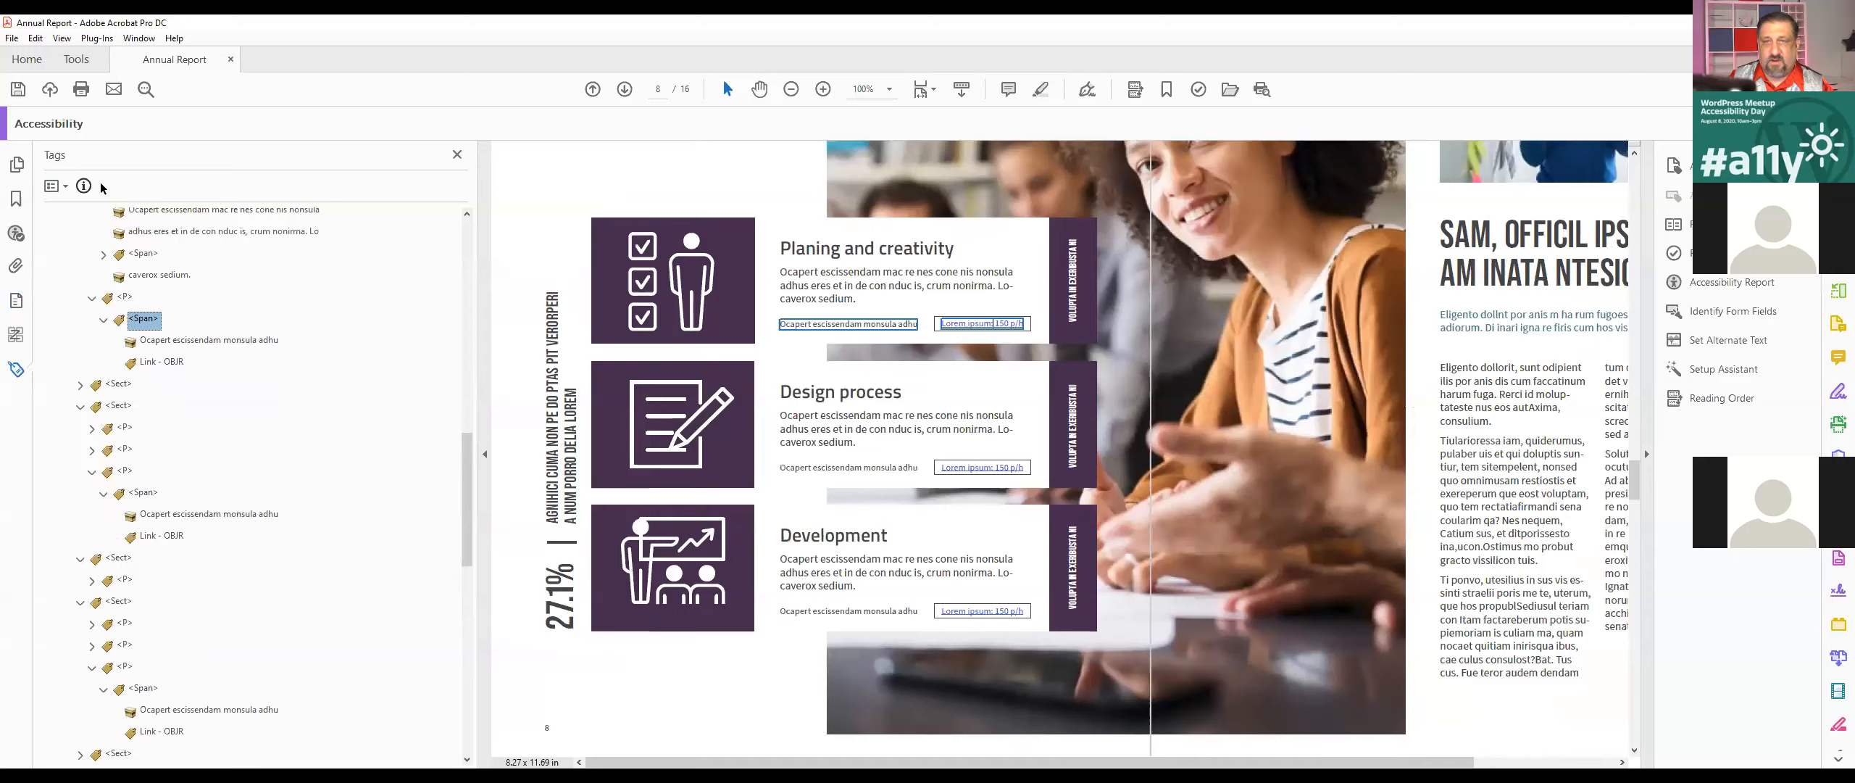
# Step: Return to the accessibility check results and run the Tagged annotations check again
pyautogui.click(19, 236)
pyautogui.click(136, 356)
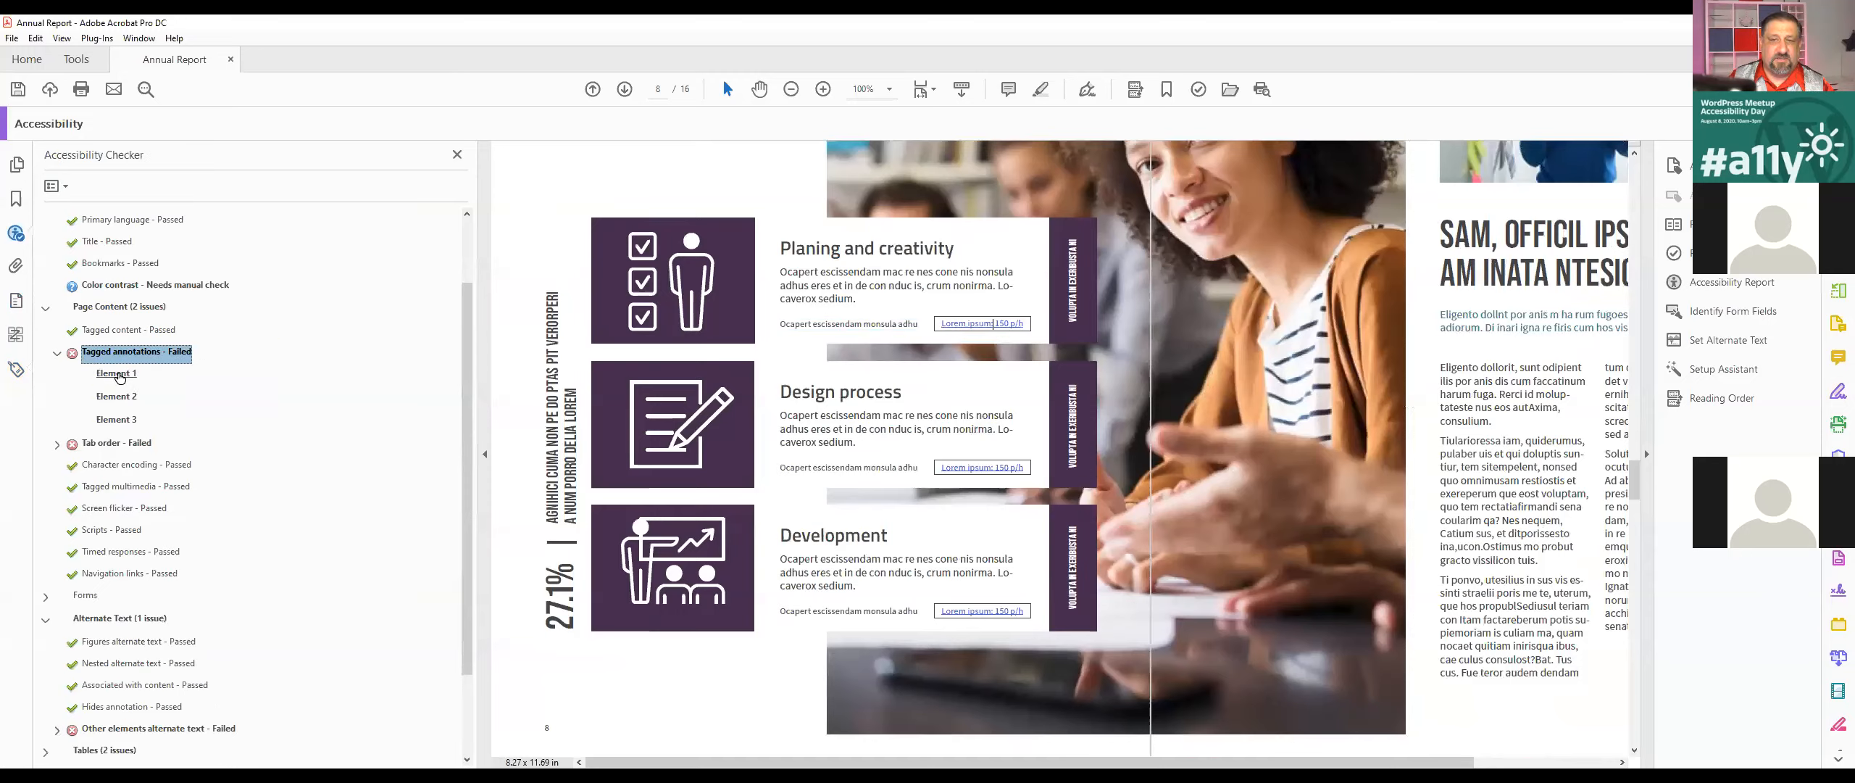
pyautogui.rightClick(119, 374)
pyautogui.click(168, 464)
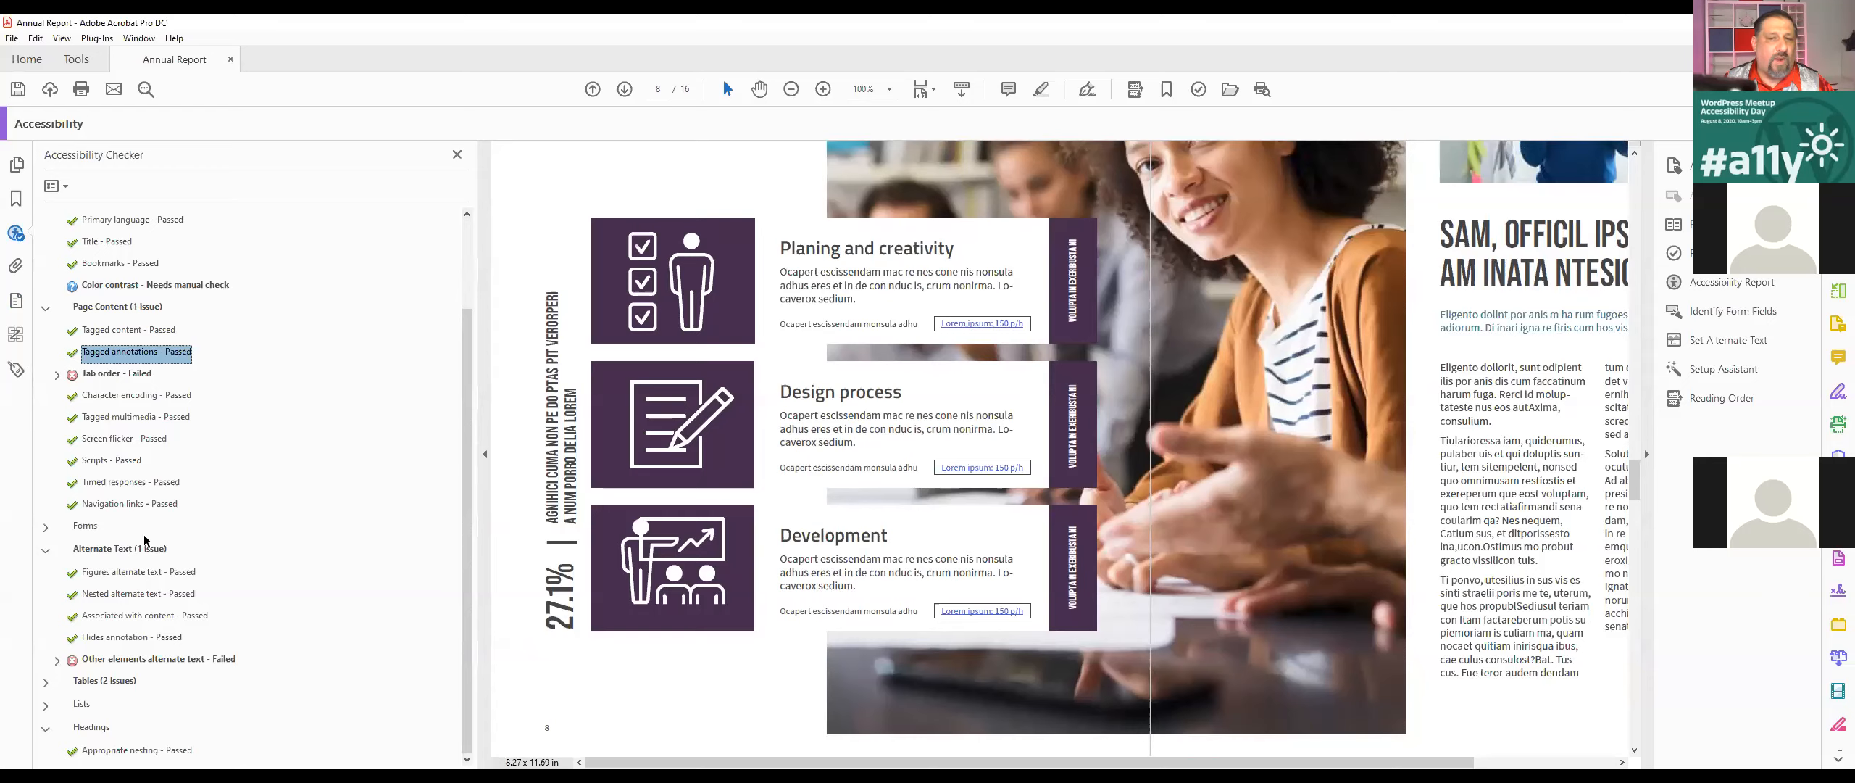
# Step: Locate the page behind the failed Tab order check and switch to Organize Pages
pyautogui.click(56, 374)
pyautogui.click(107, 400)
pyautogui.rightClick(109, 401)
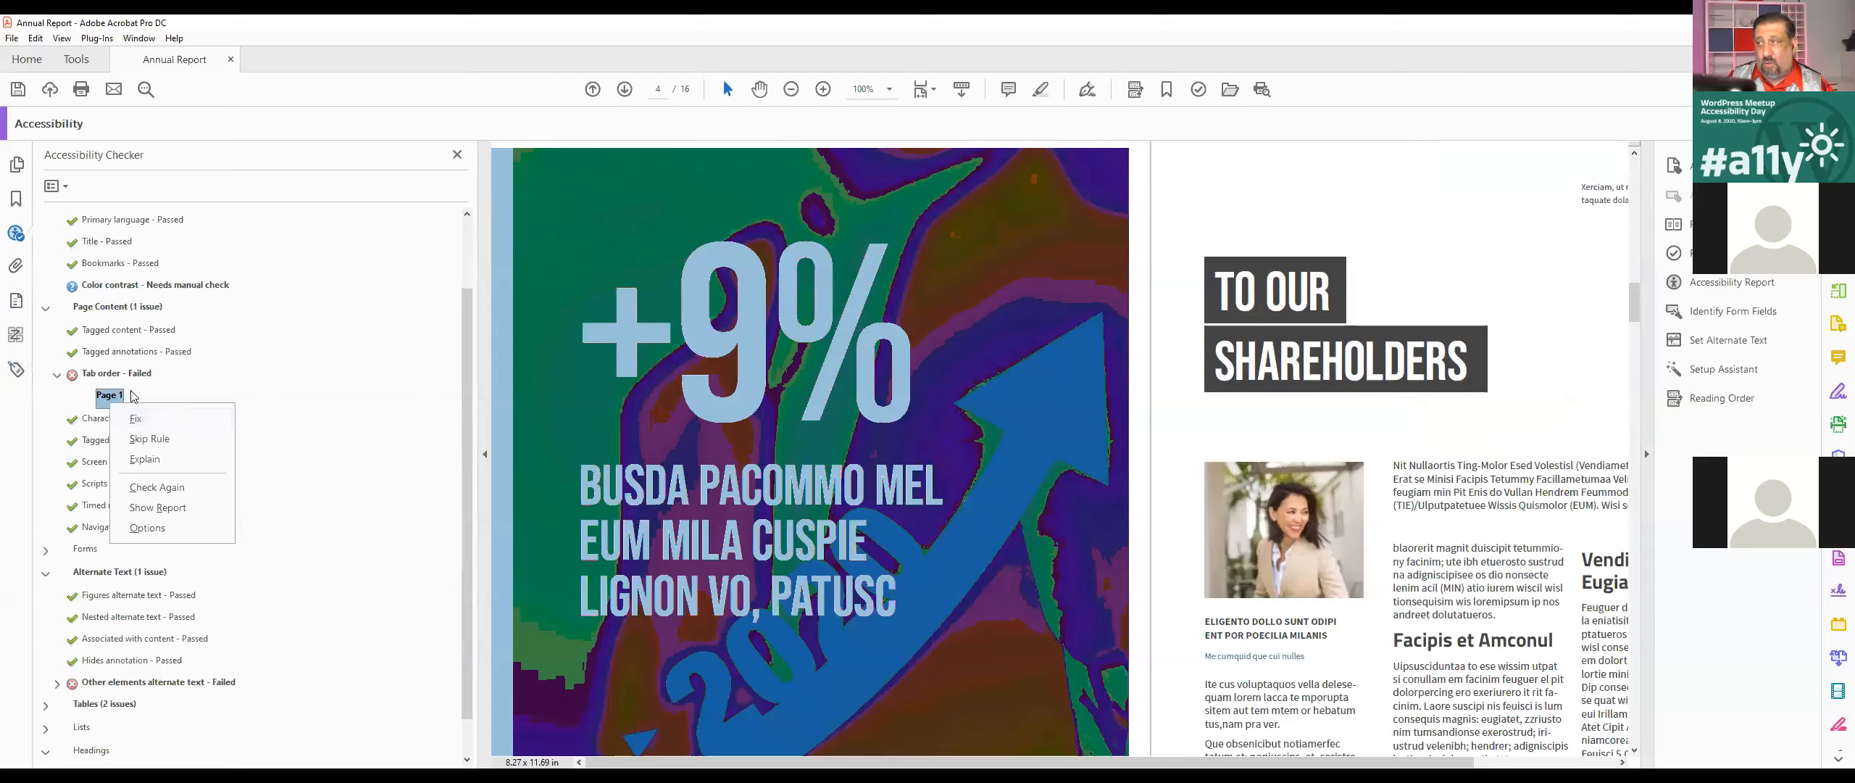
pyautogui.click(1837, 292)
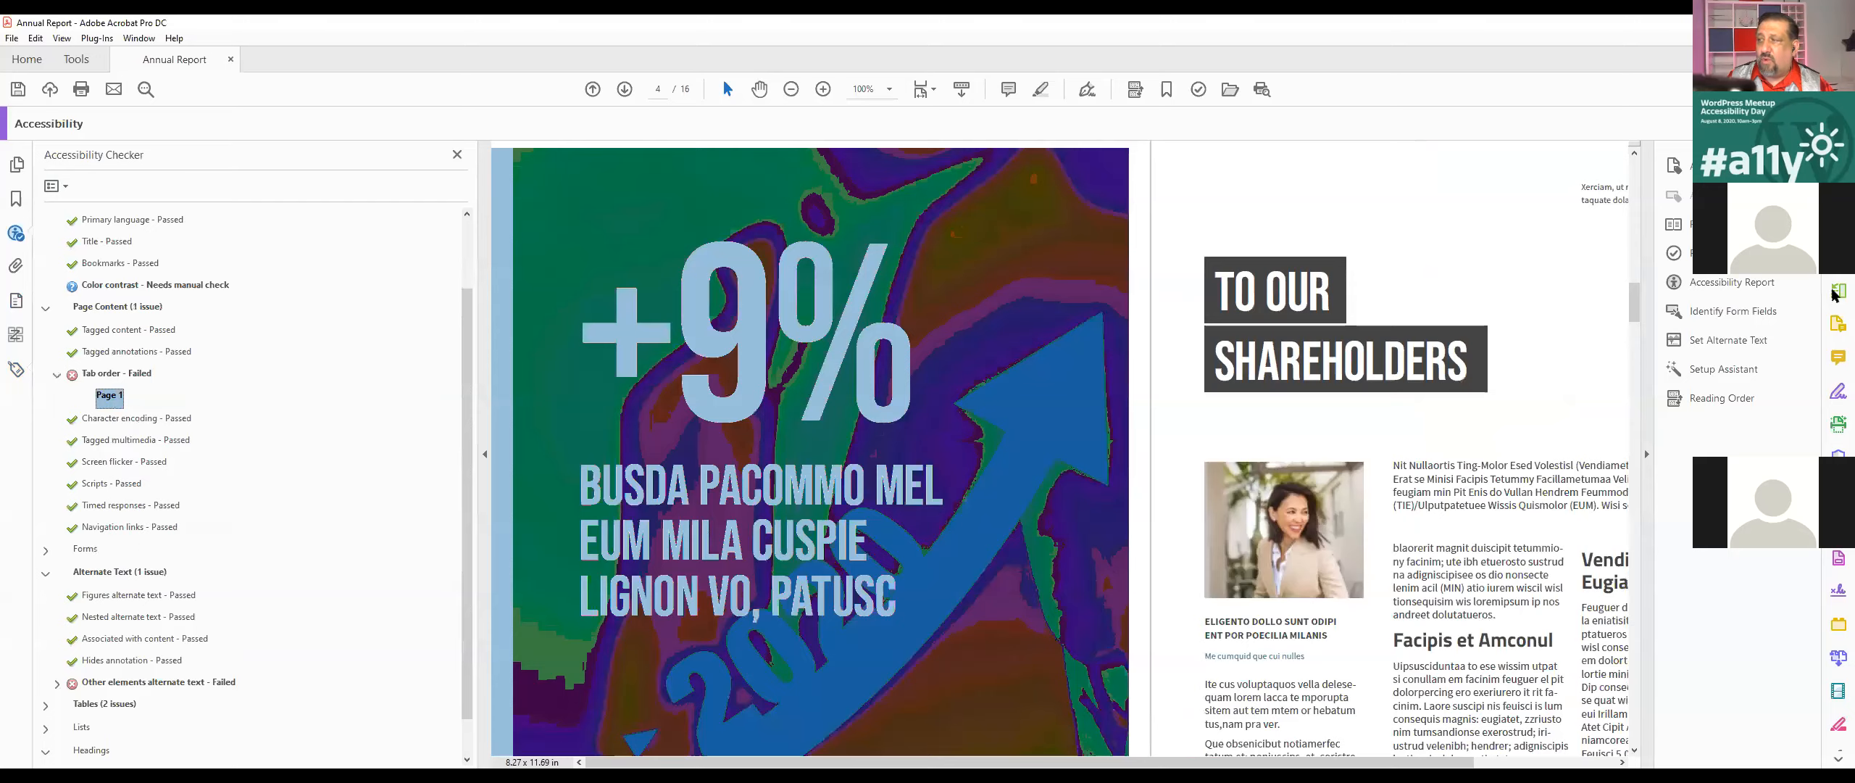
pyautogui.click(1836, 292)
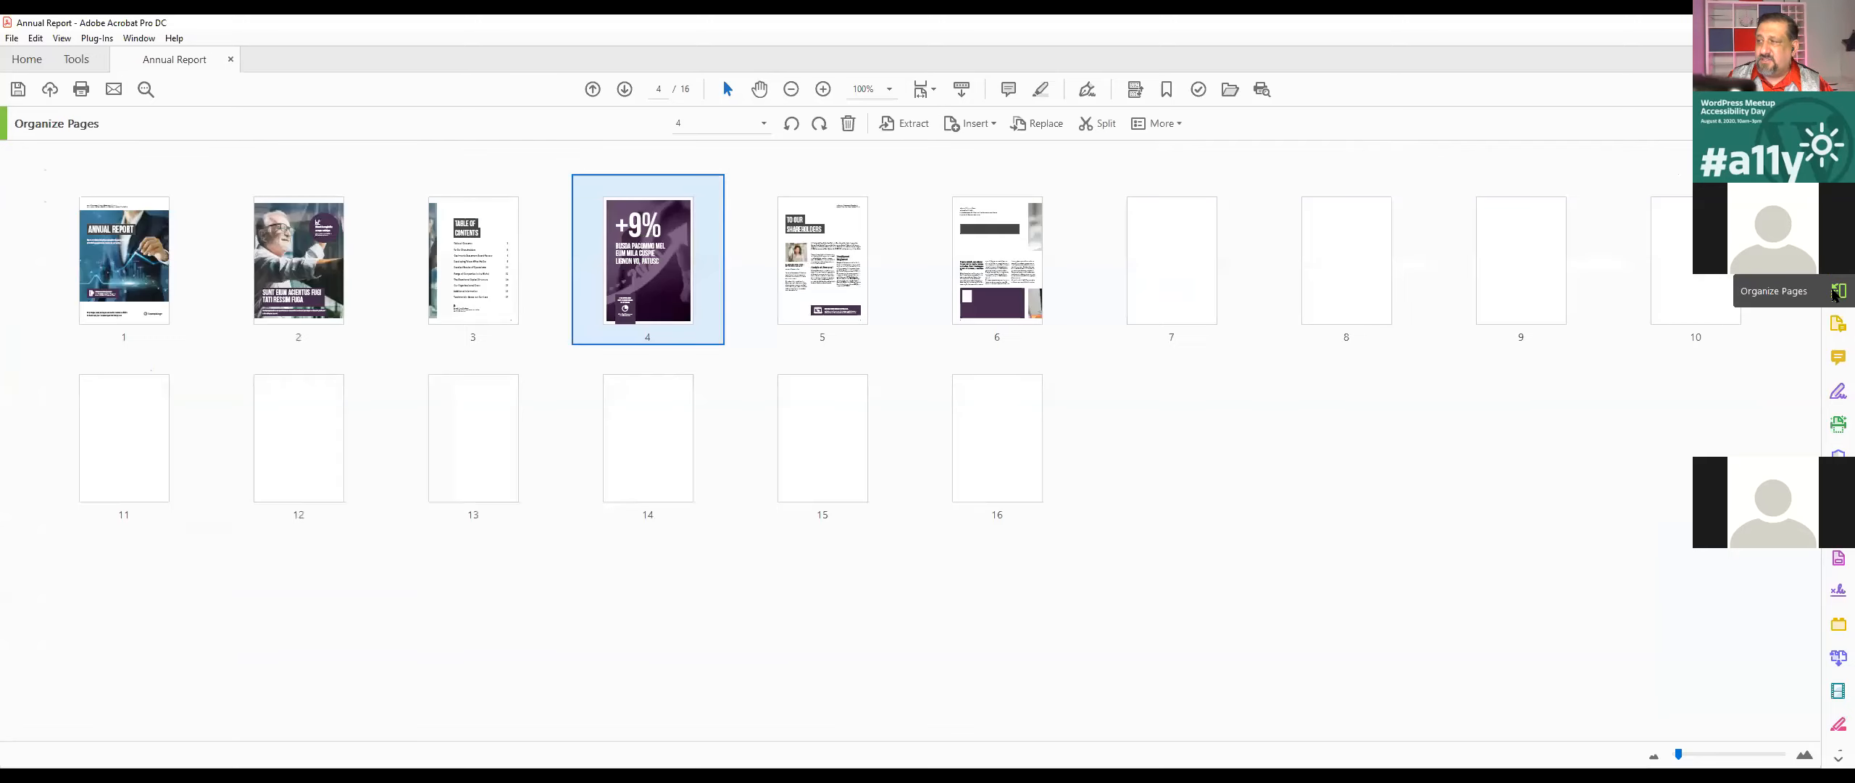
# Step: Set the tab order of page 4 to Use Document Structure in its page properties
pyautogui.rightClick(628, 261)
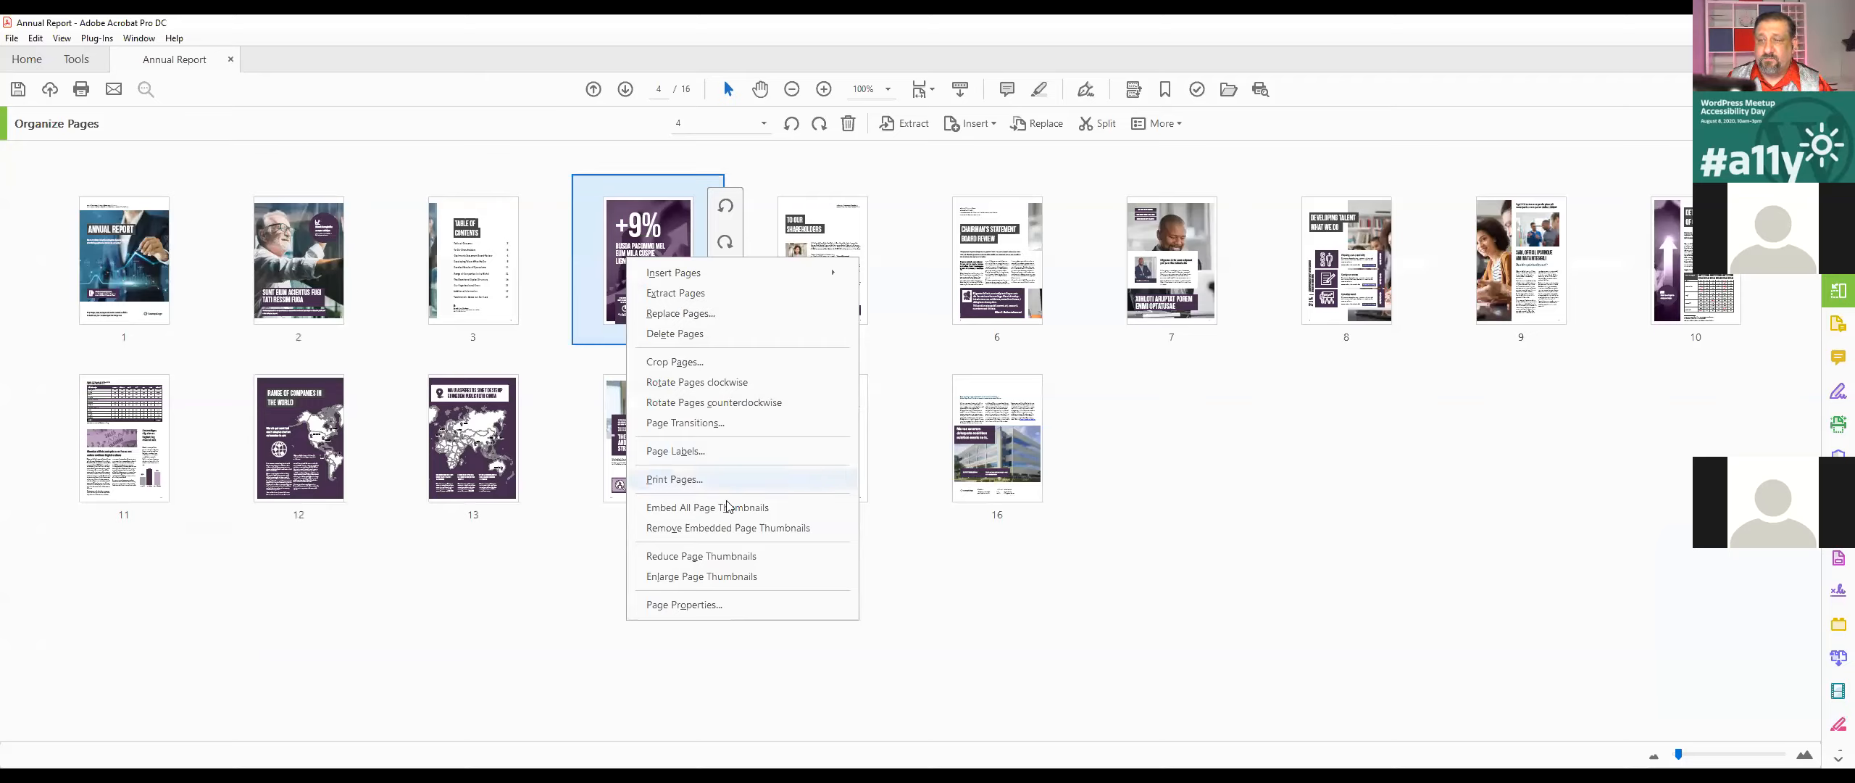
pyautogui.click(743, 606)
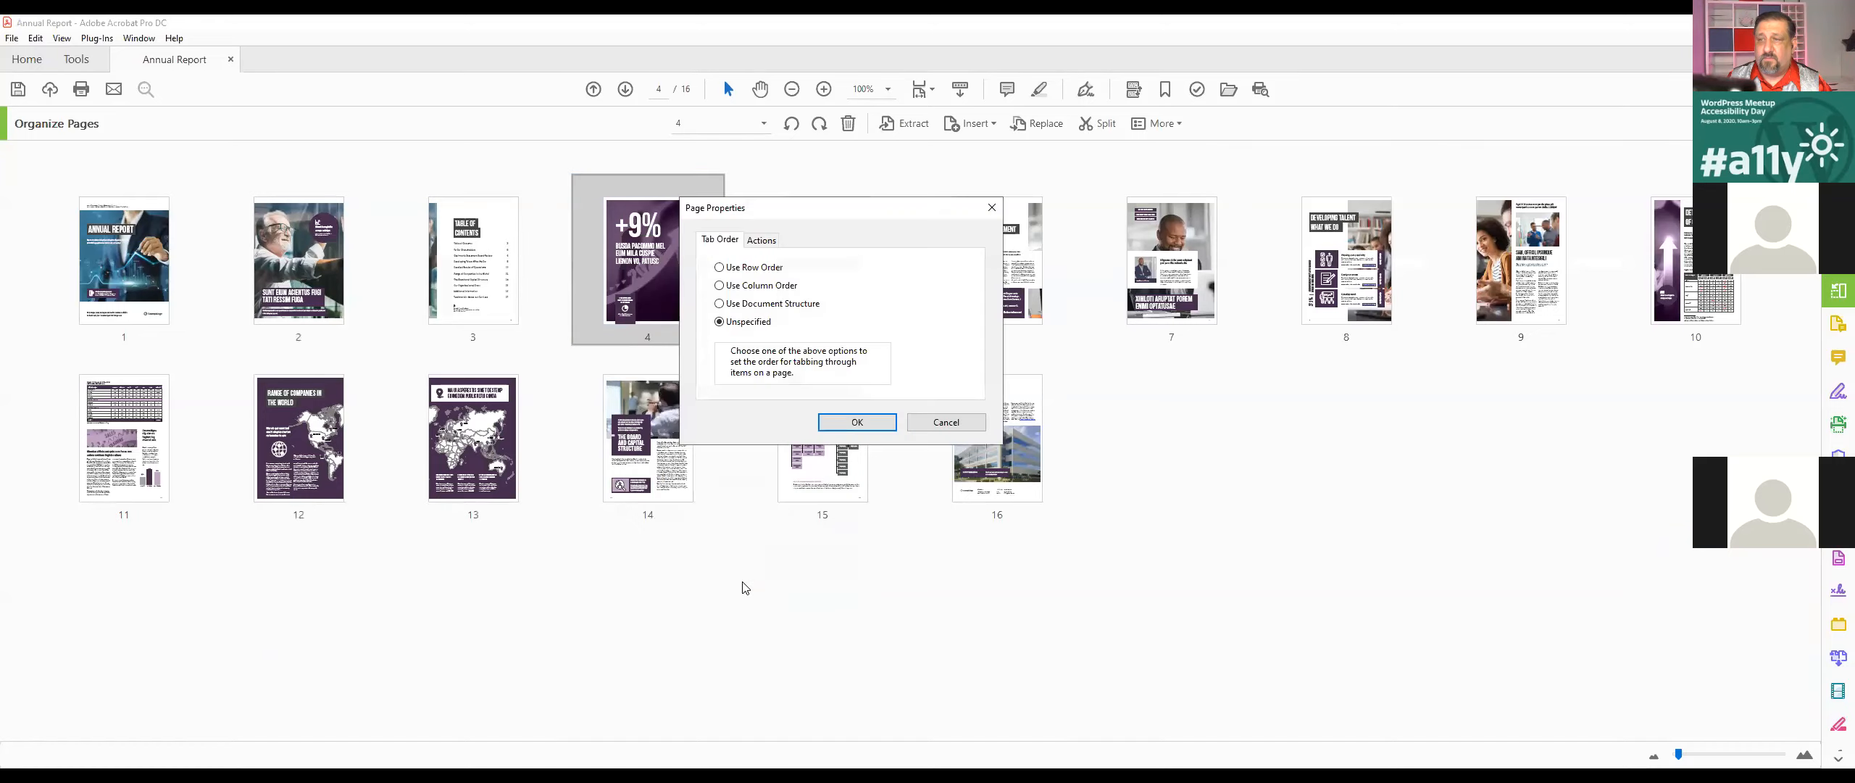
pyautogui.click(946, 423)
pyautogui.rightClick(674, 301)
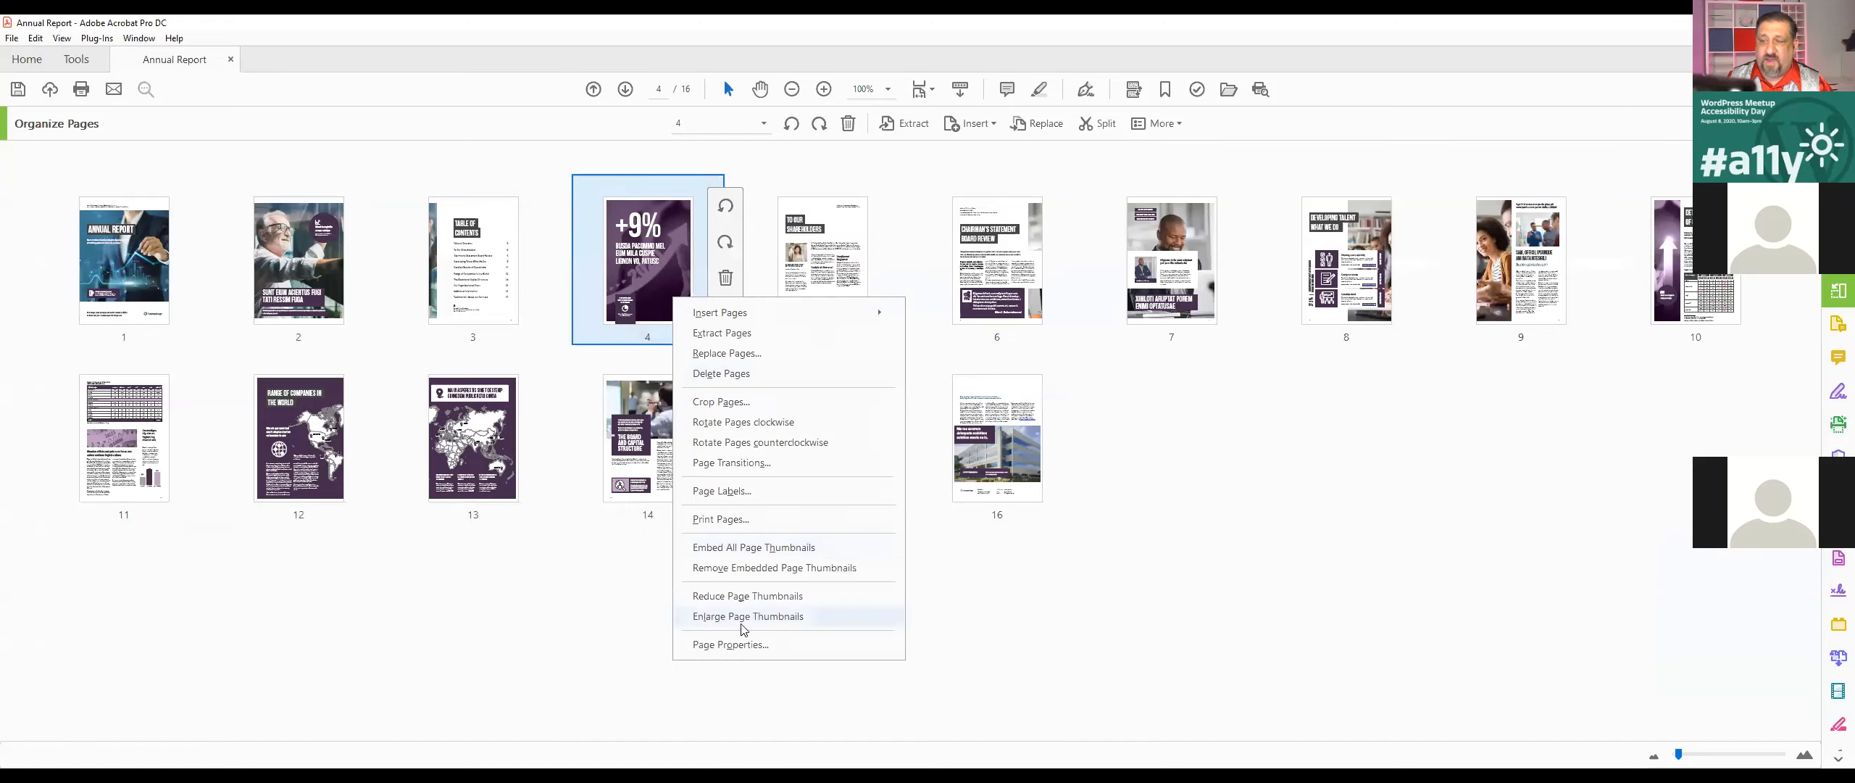
pyautogui.click(744, 644)
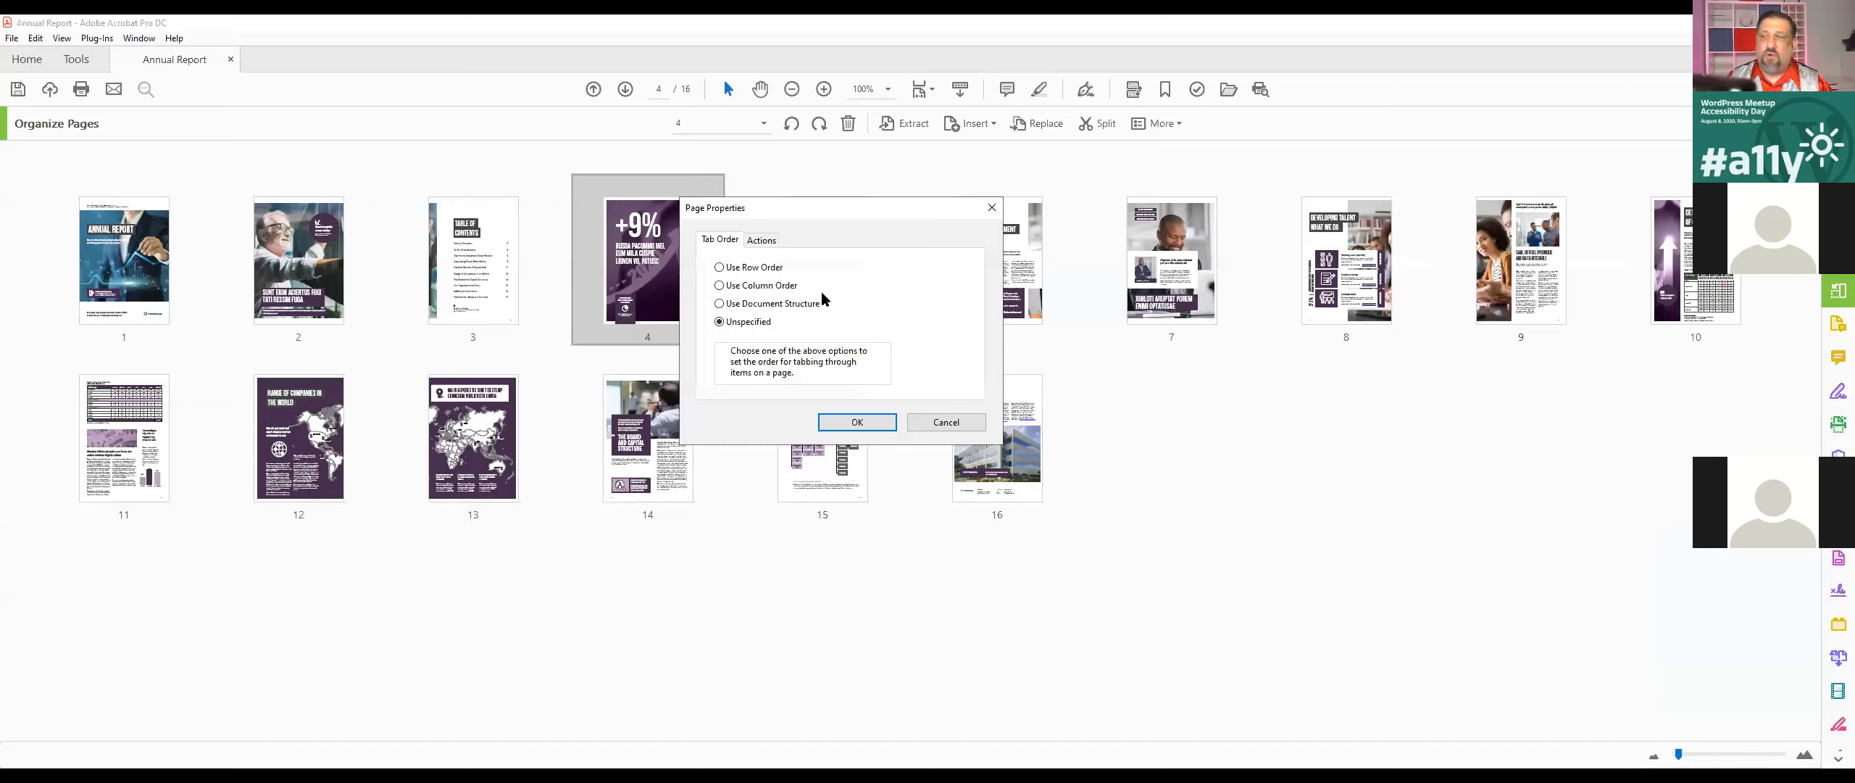
pyautogui.click(747, 304)
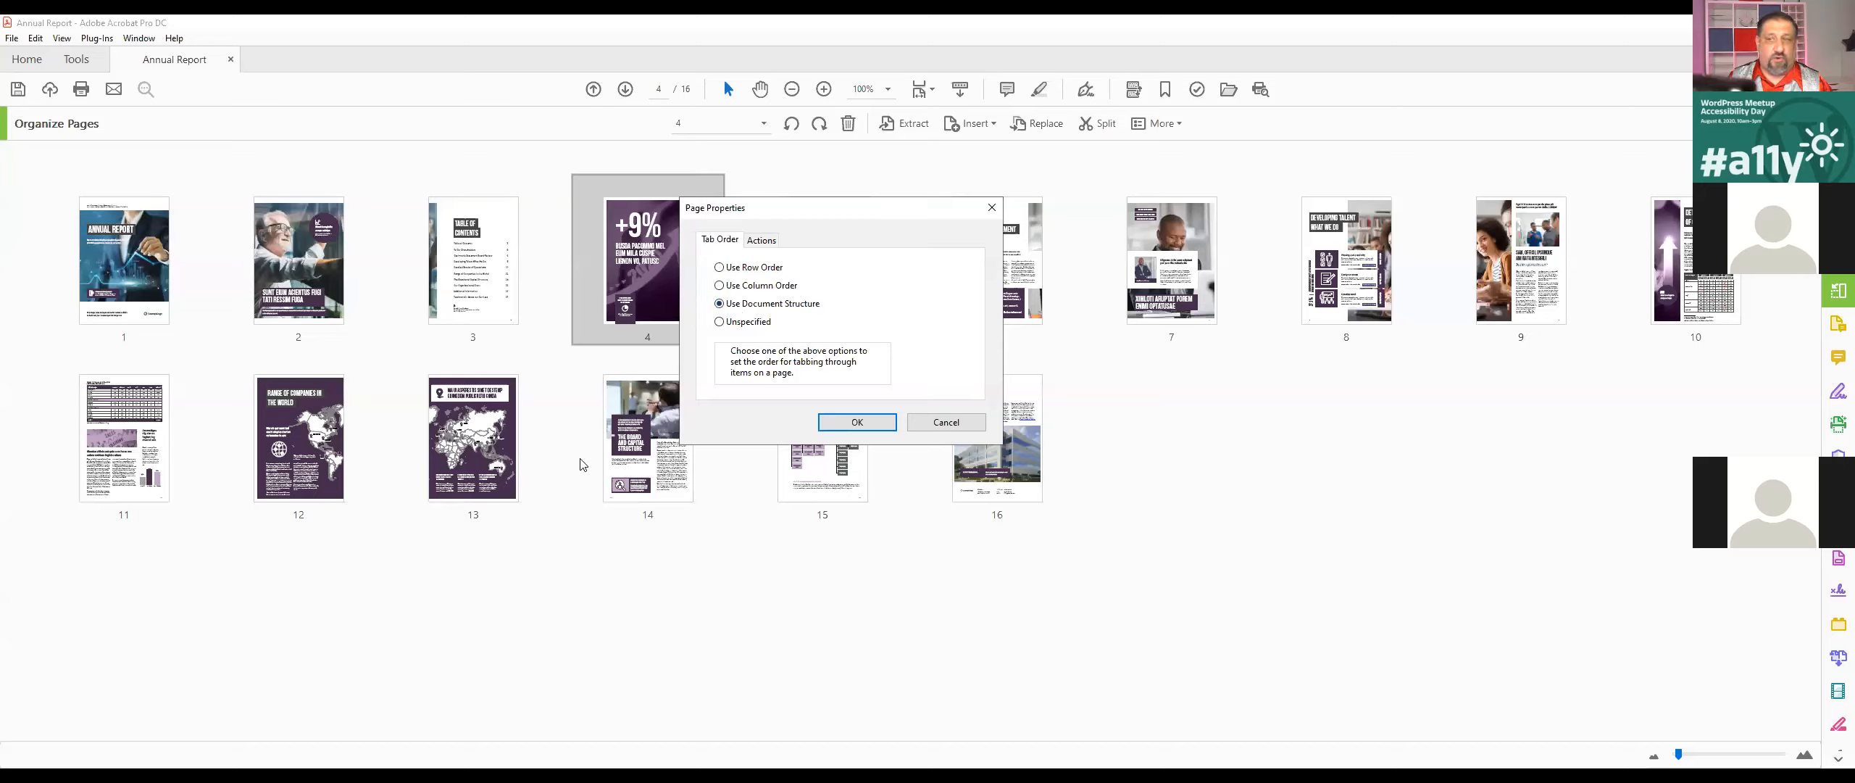
pyautogui.click(856, 424)
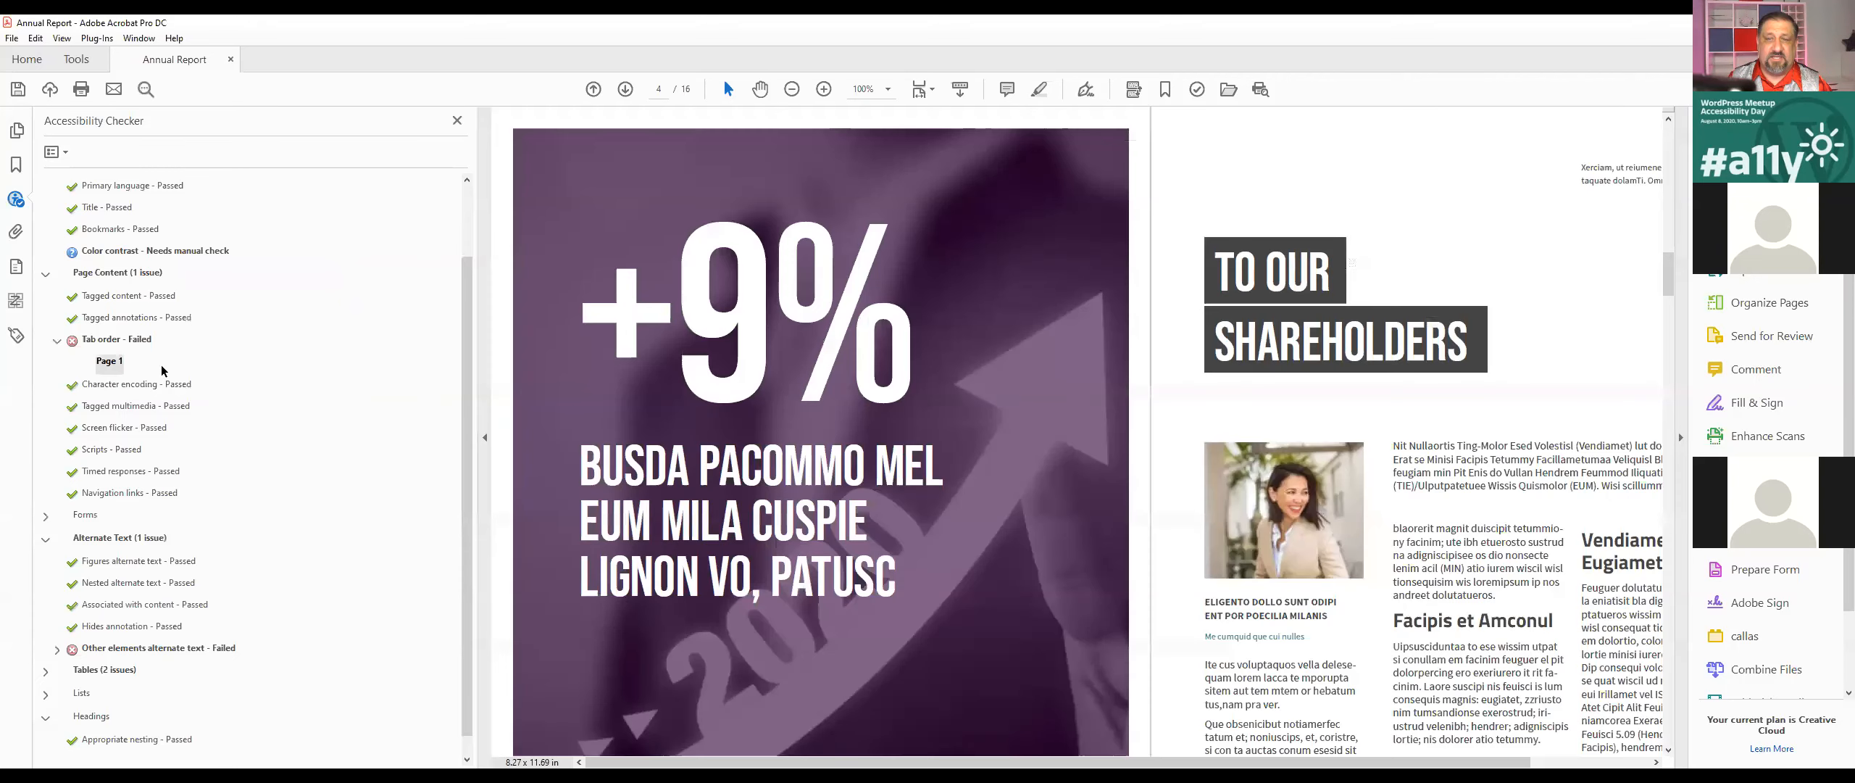
# Step: Run the failed Tab order accessibility check again
pyautogui.rightClick(117, 364)
pyautogui.click(166, 446)
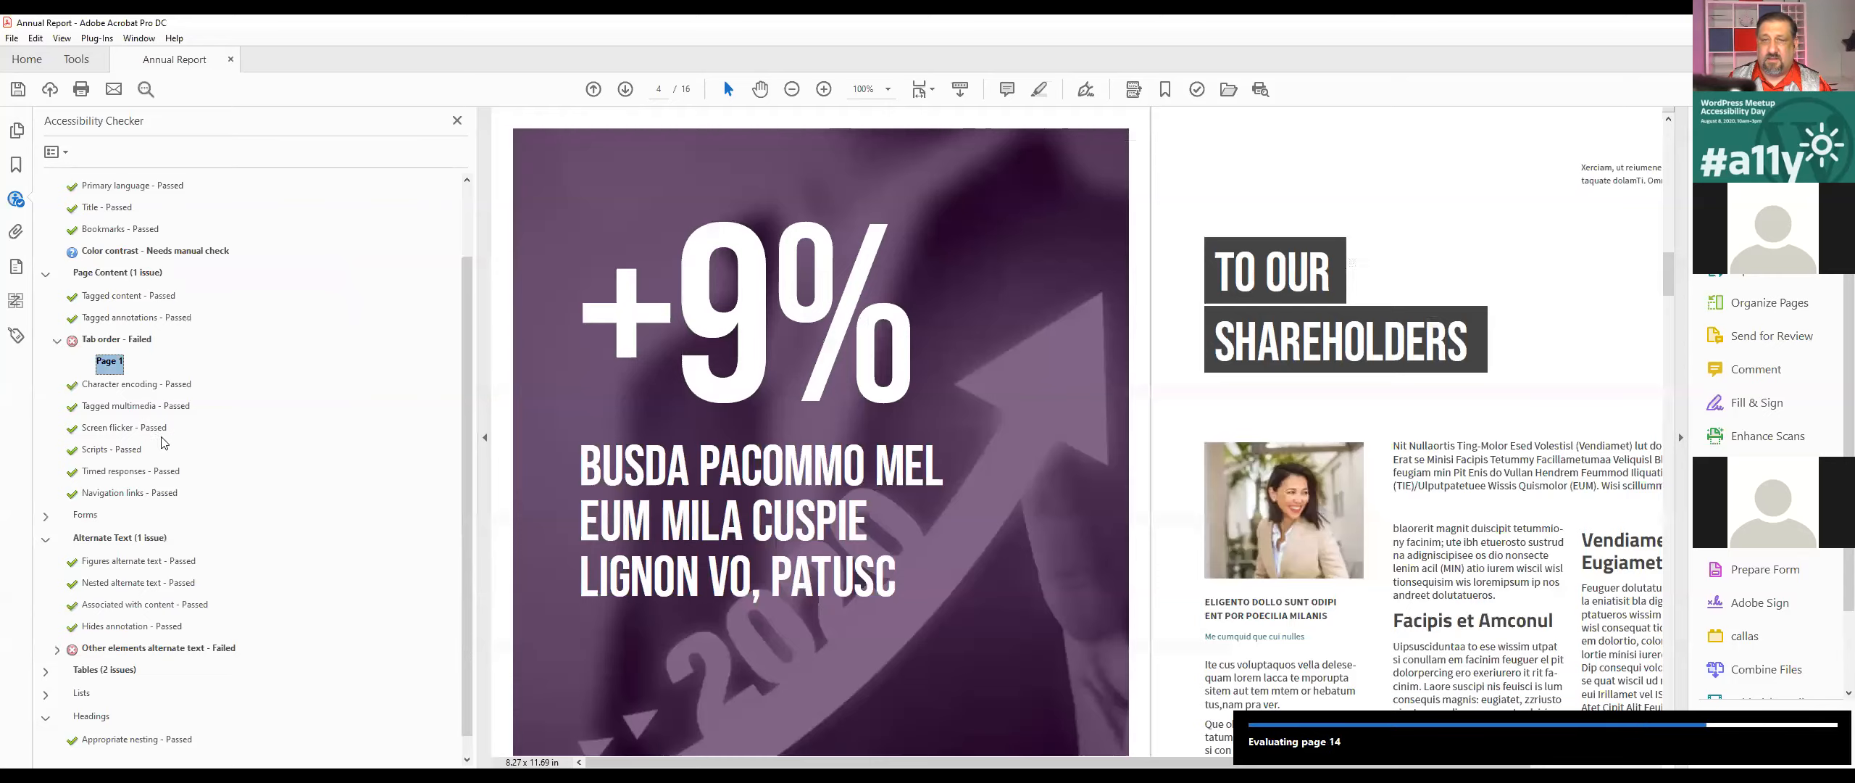
pyautogui.rightClick(132, 374)
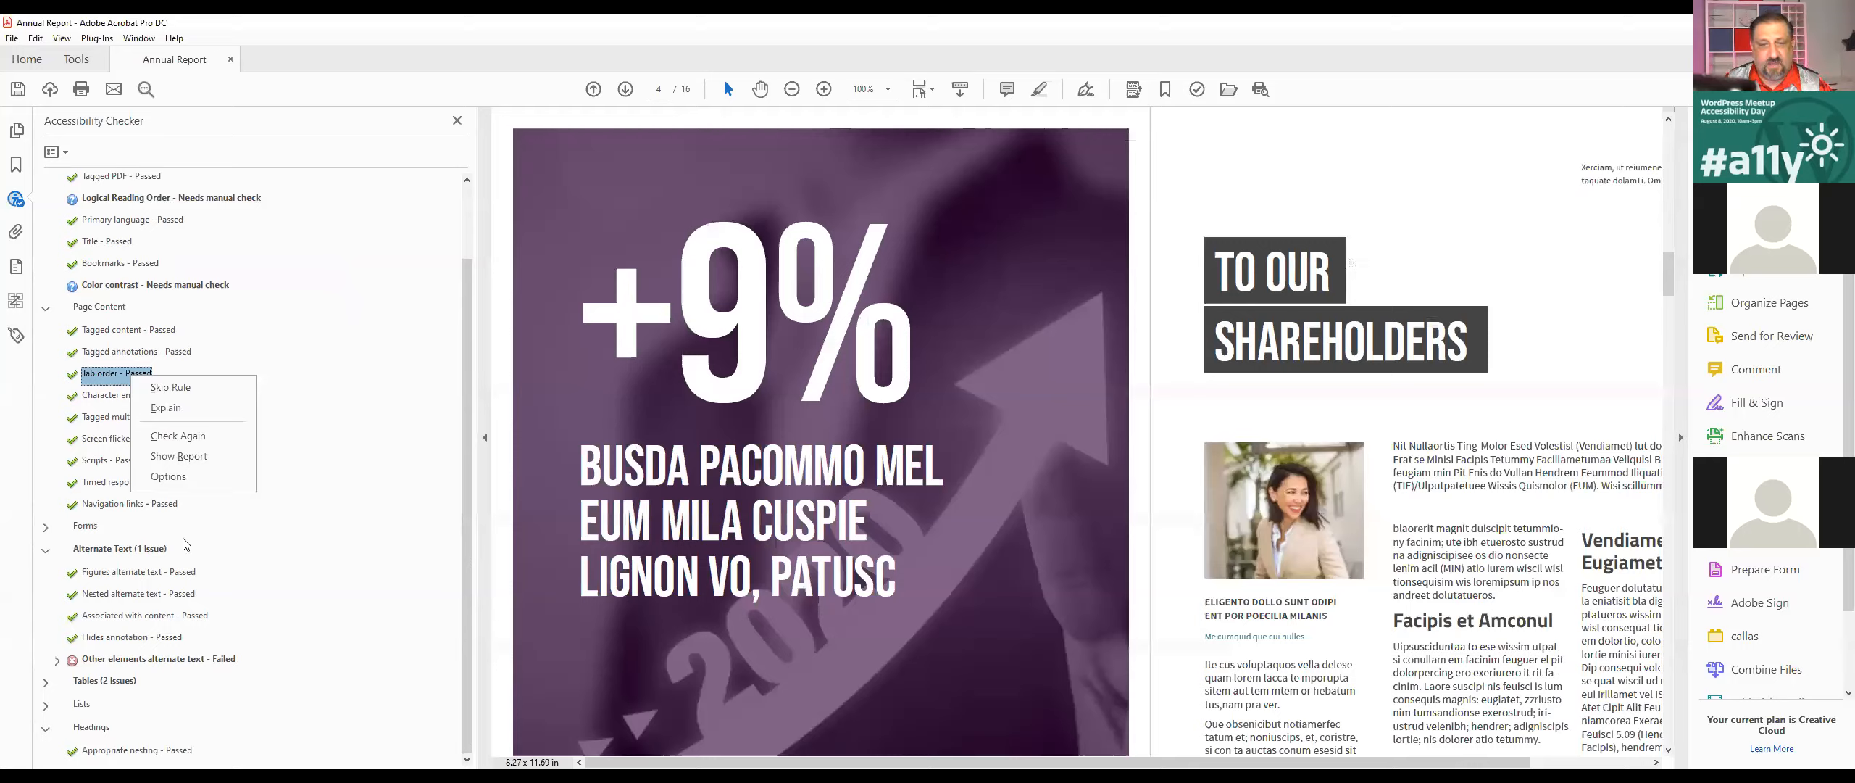
# Step: Expand the failed Other elements alternate text check and locate Element 1 and Element 2 on their pages
pyautogui.click(140, 665)
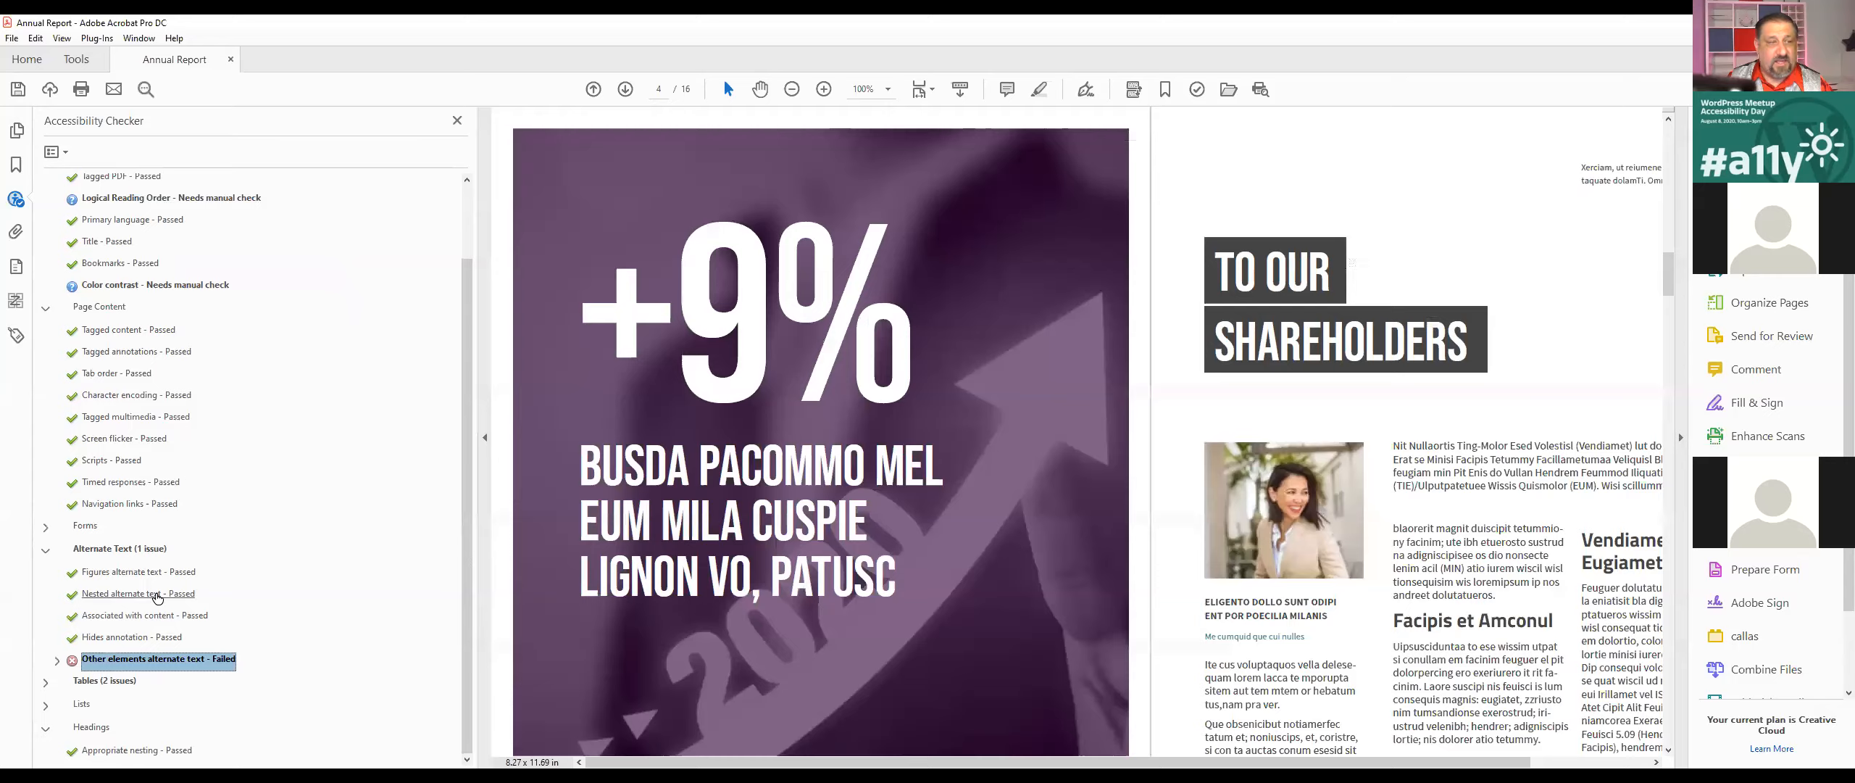
pyautogui.click(57, 660)
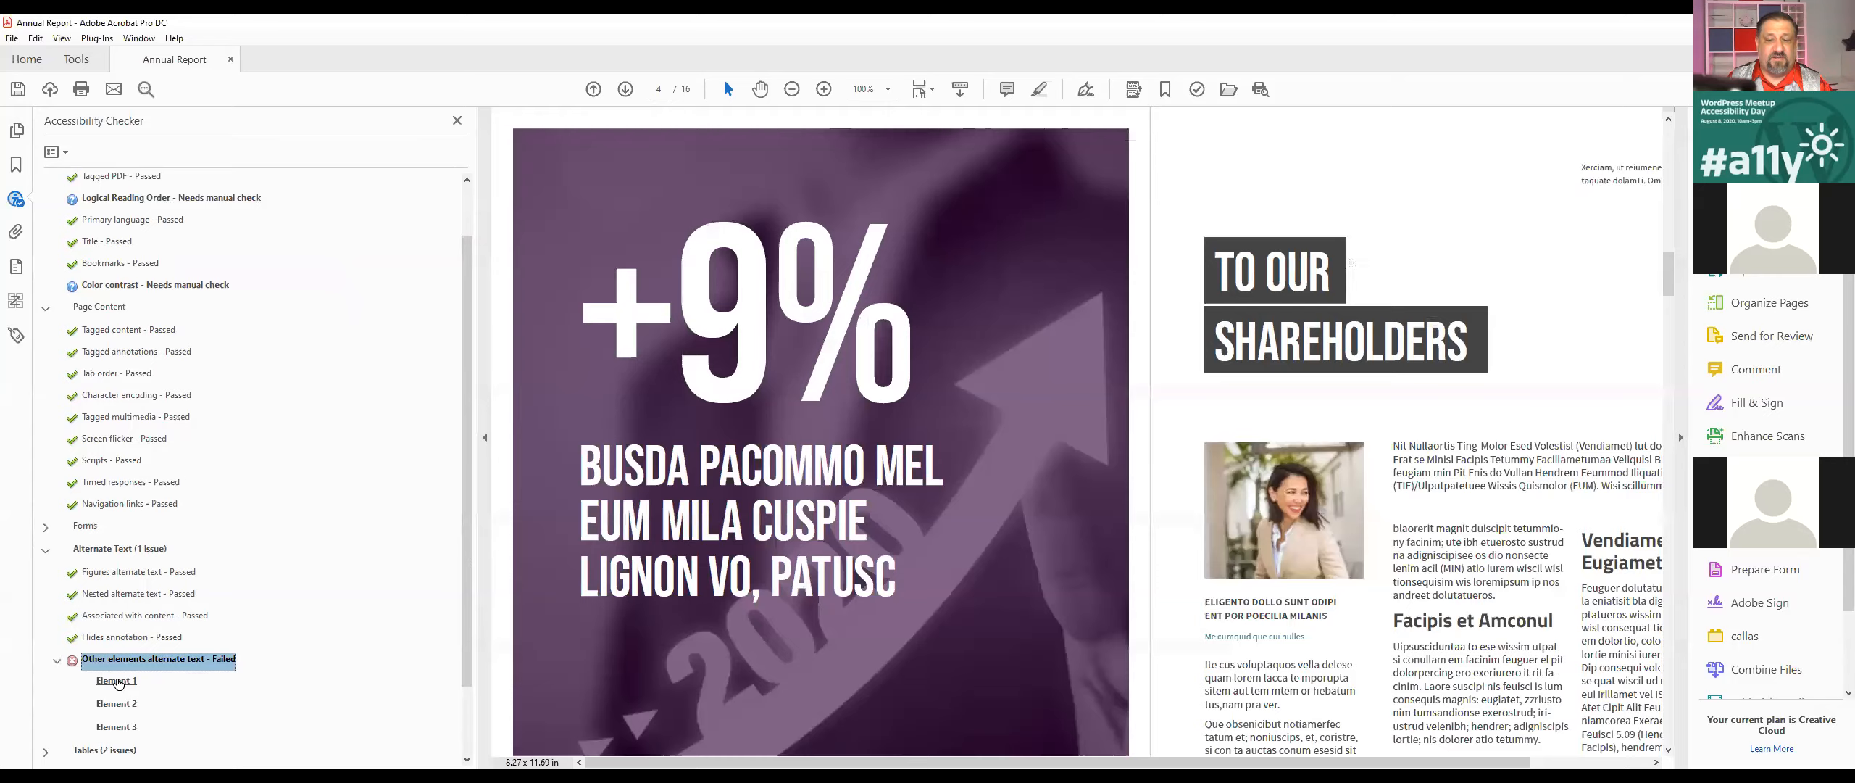
pyautogui.click(118, 683)
pyautogui.click(125, 708)
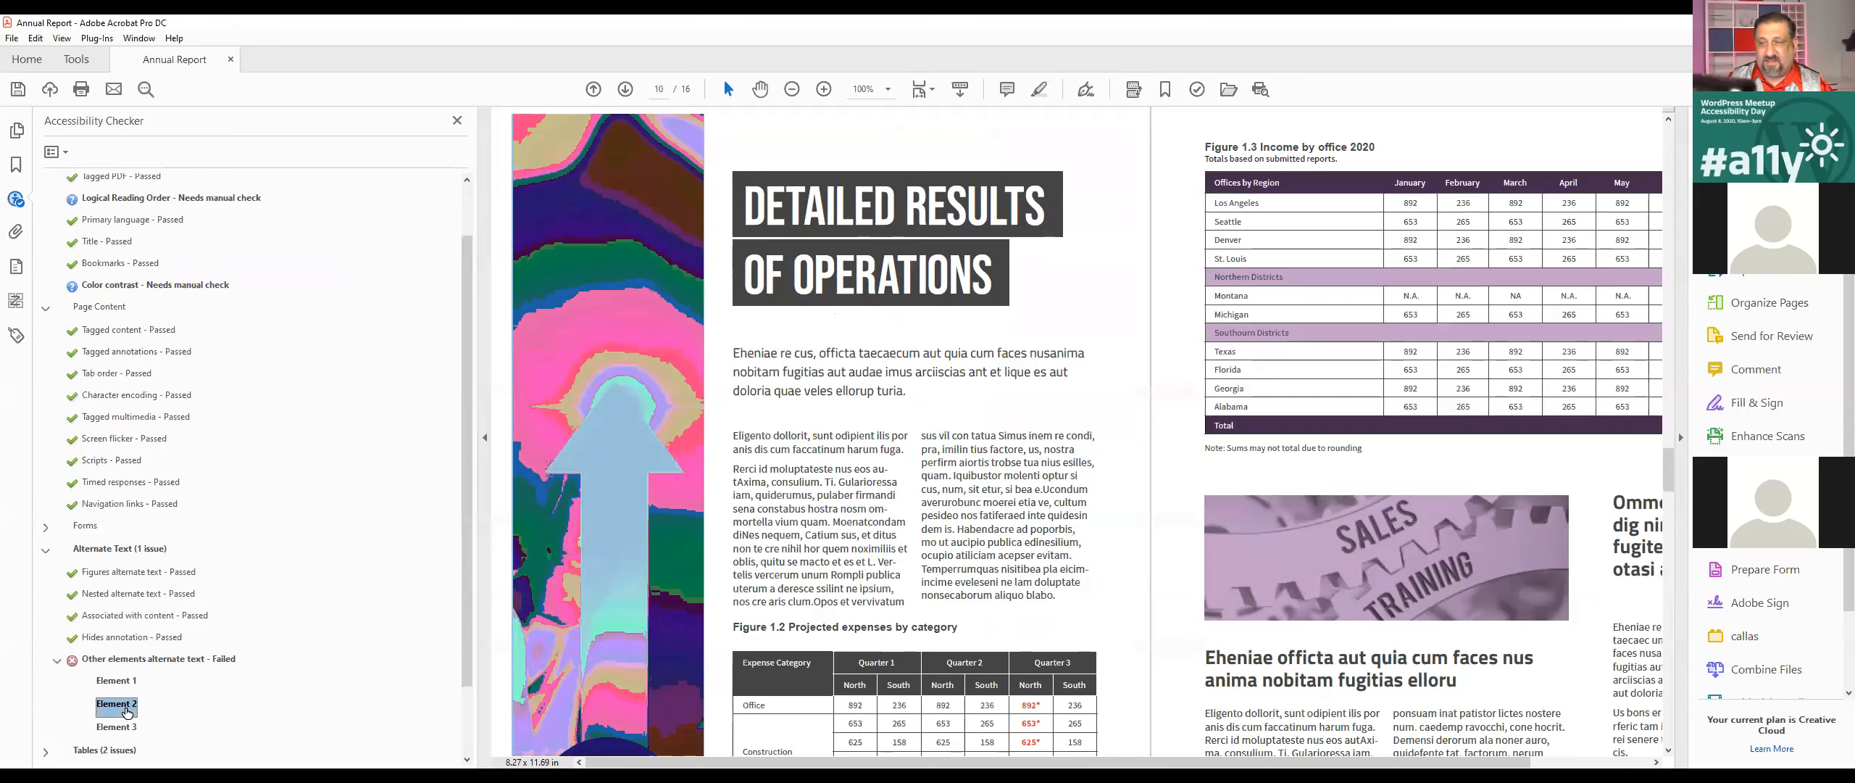
# Step: Try to locate Element 1 and Element 2 of the failed alternate text check in the tag tree
pyautogui.click(127, 685)
pyautogui.rightClick(129, 687)
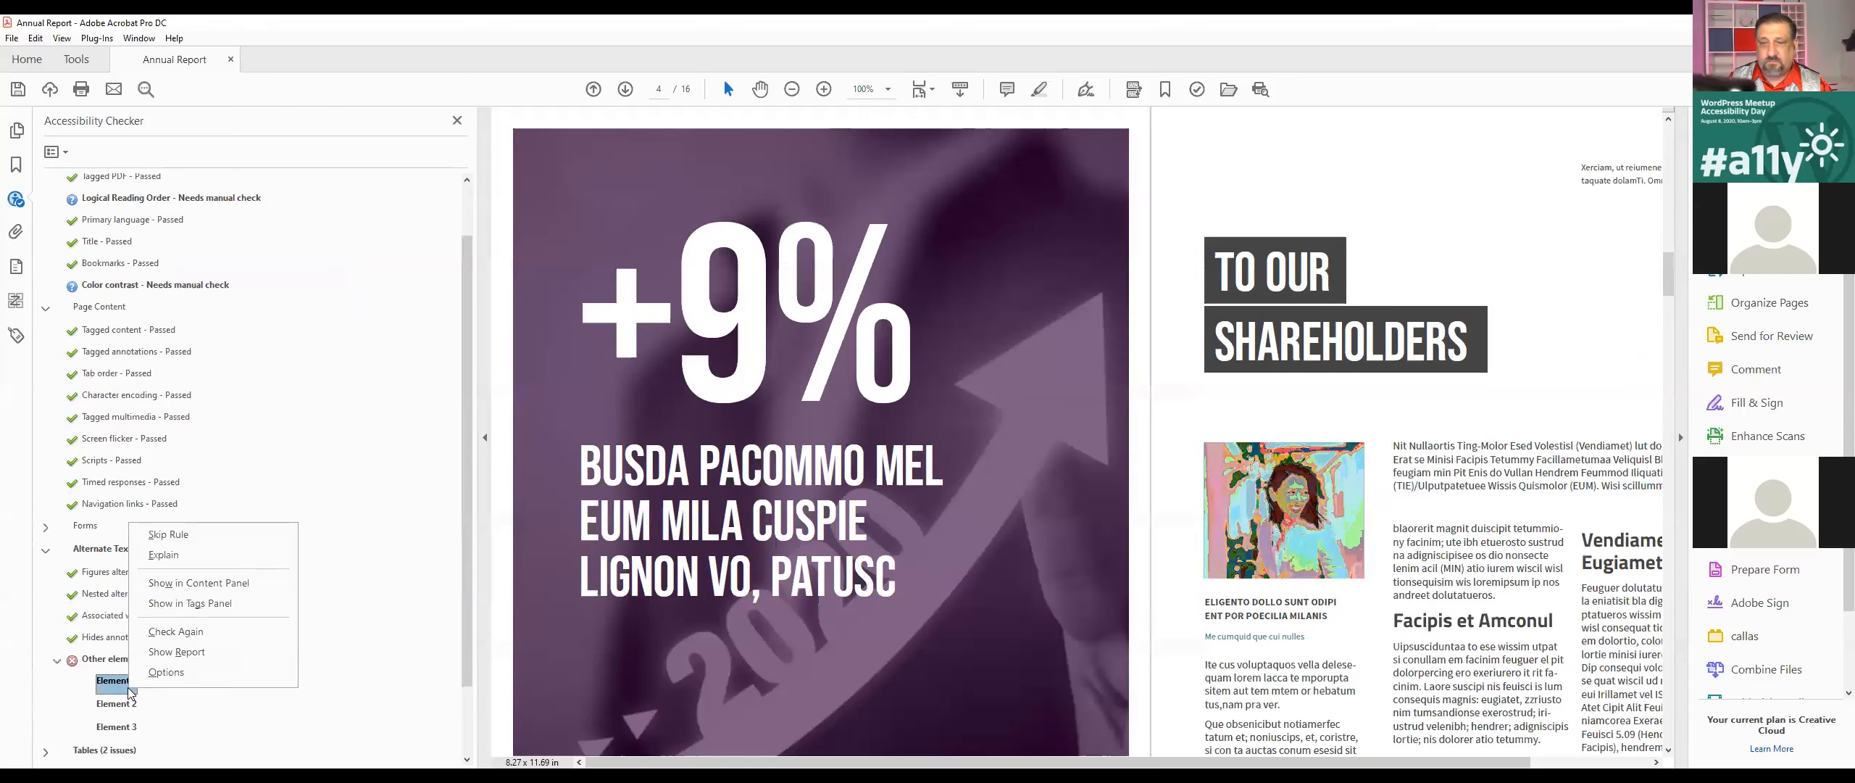
pyautogui.click(234, 602)
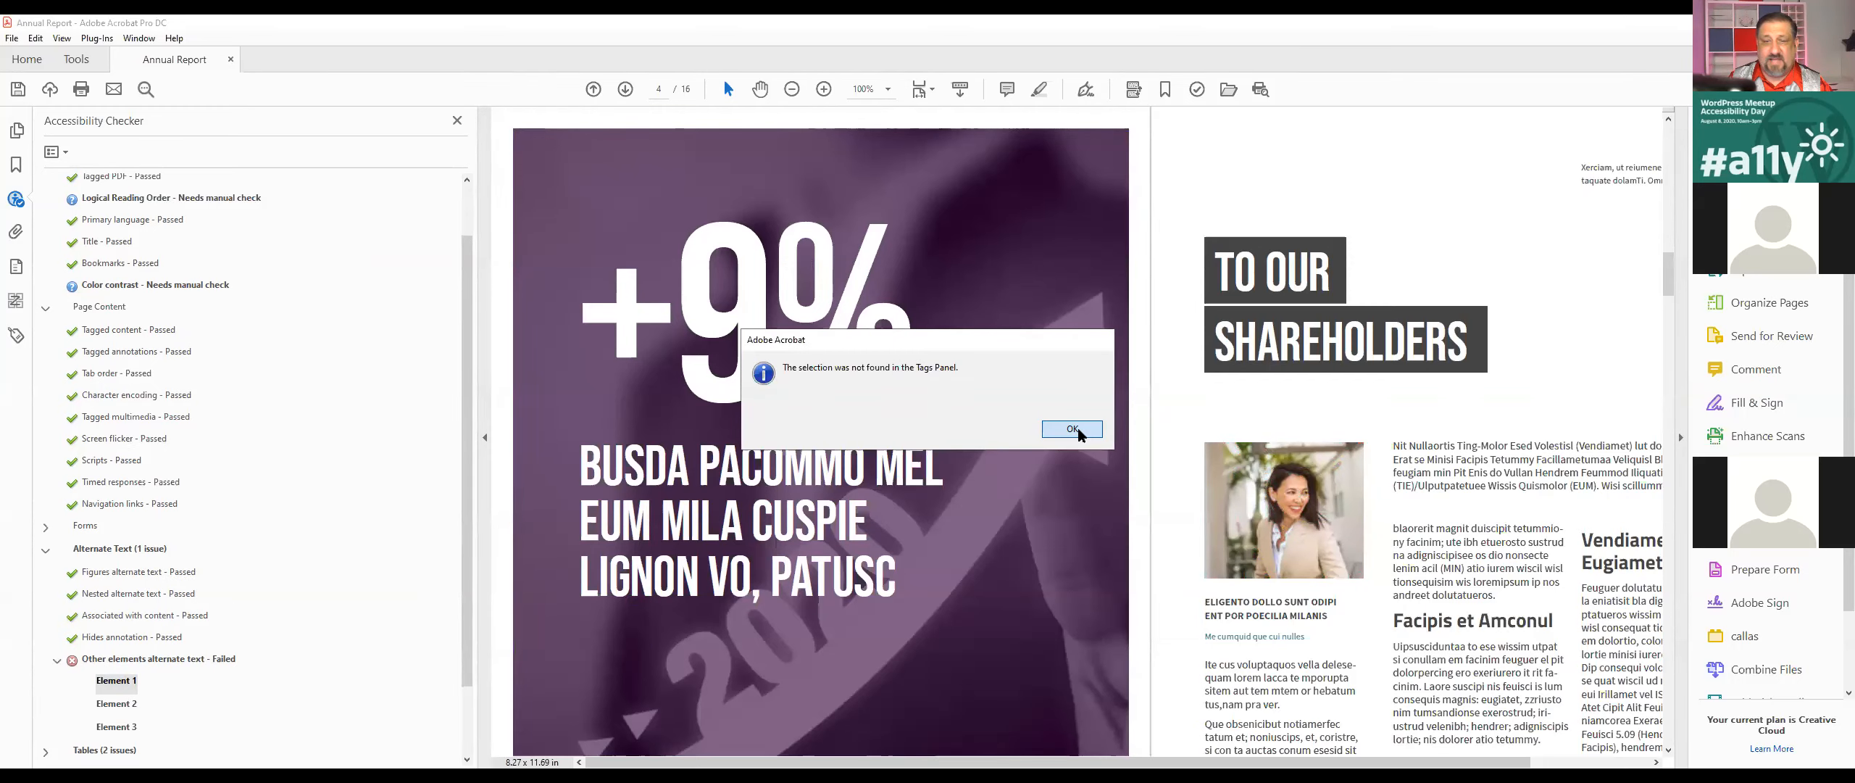
pyautogui.click(1072, 429)
pyautogui.click(116, 703)
pyautogui.rightClick(116, 701)
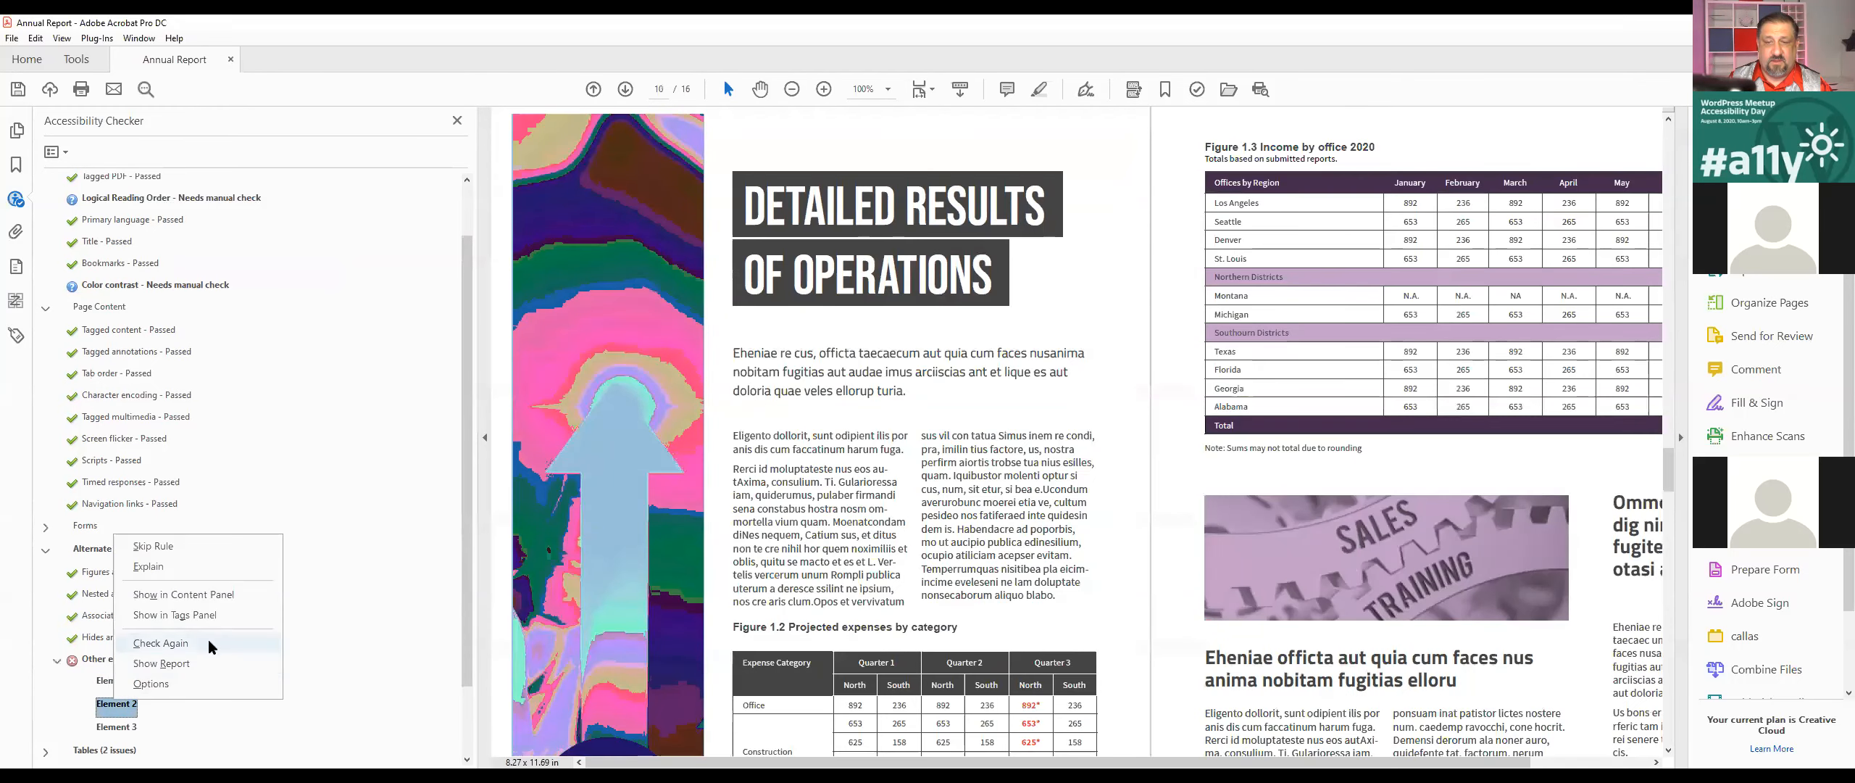
pyautogui.click(213, 615)
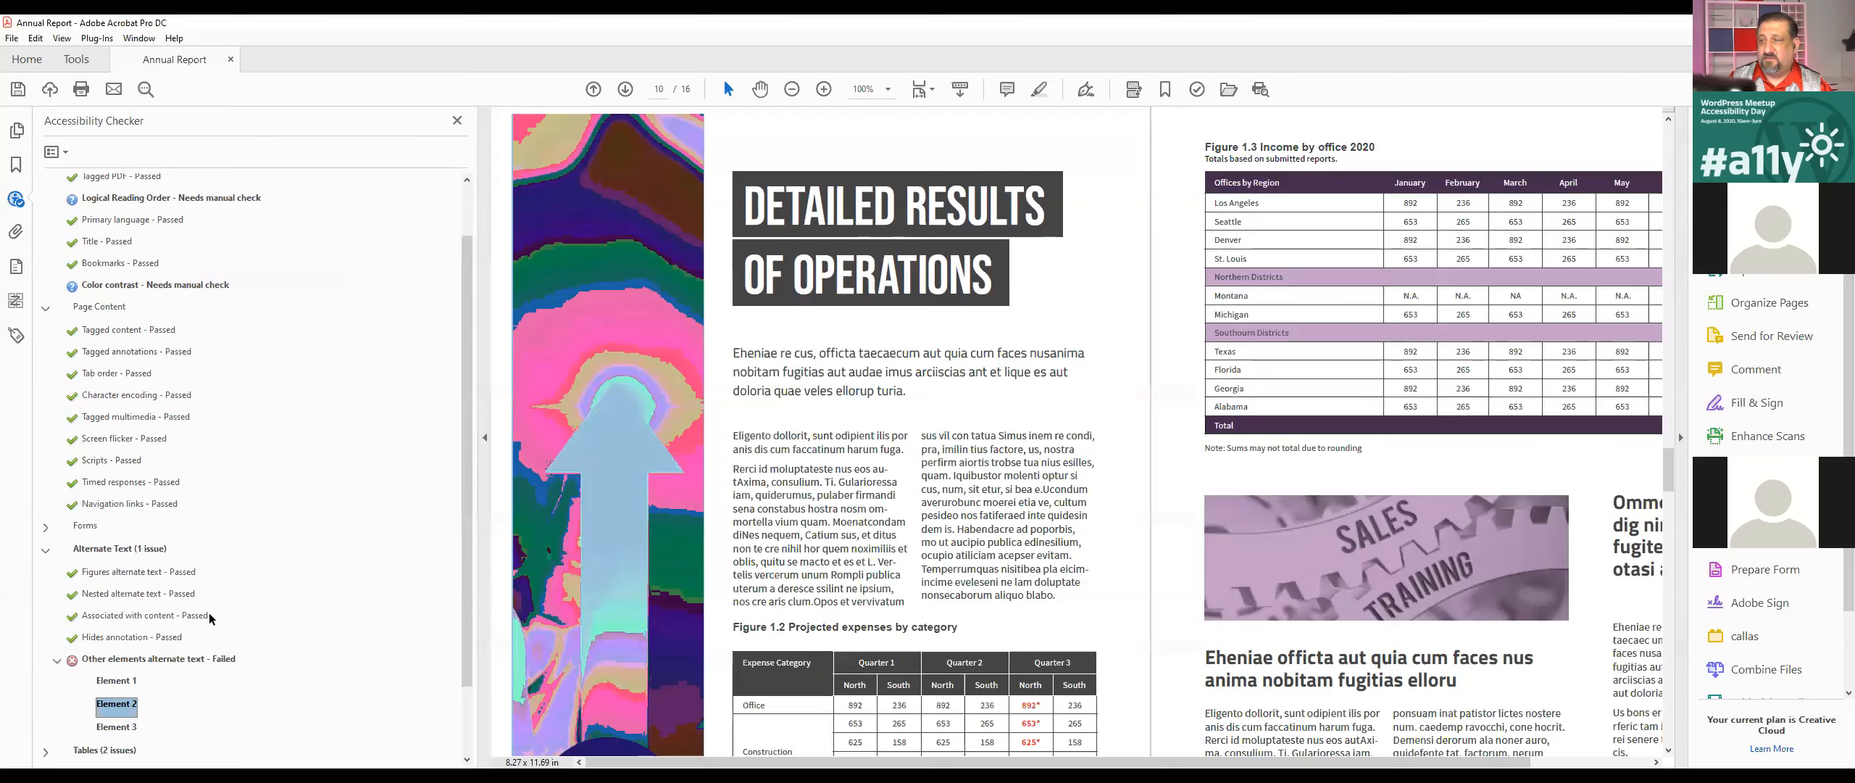
pyautogui.click(1073, 429)
# Step: Try to locate Element 1 of the failed alternate text check in the document's content structure
pyautogui.click(115, 681)
pyautogui.rightClick(115, 683)
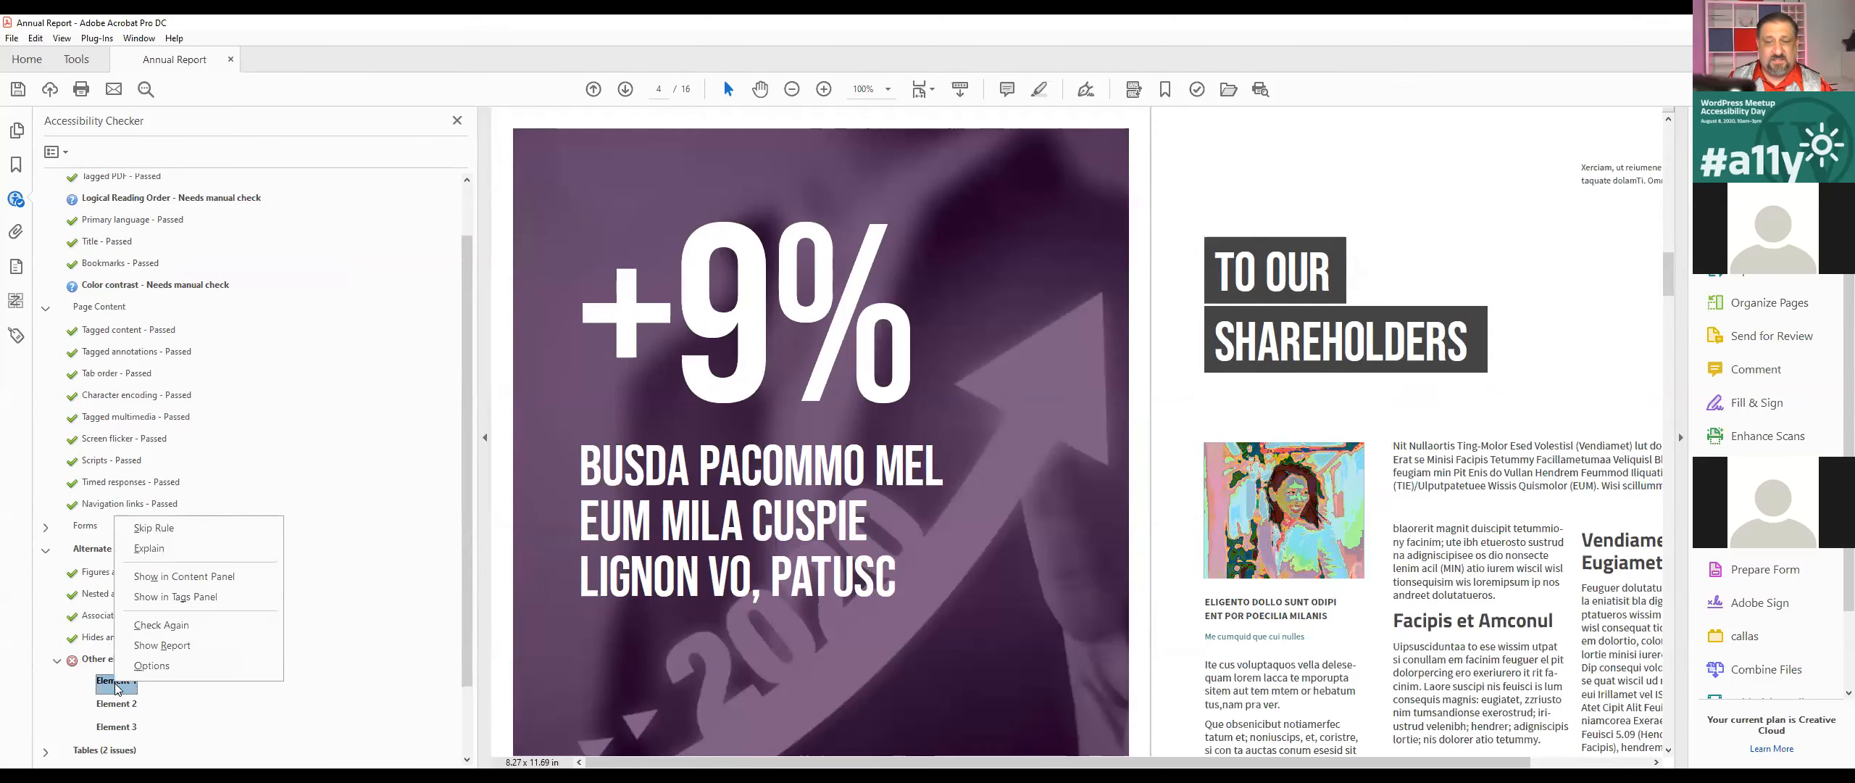
pyautogui.click(212, 577)
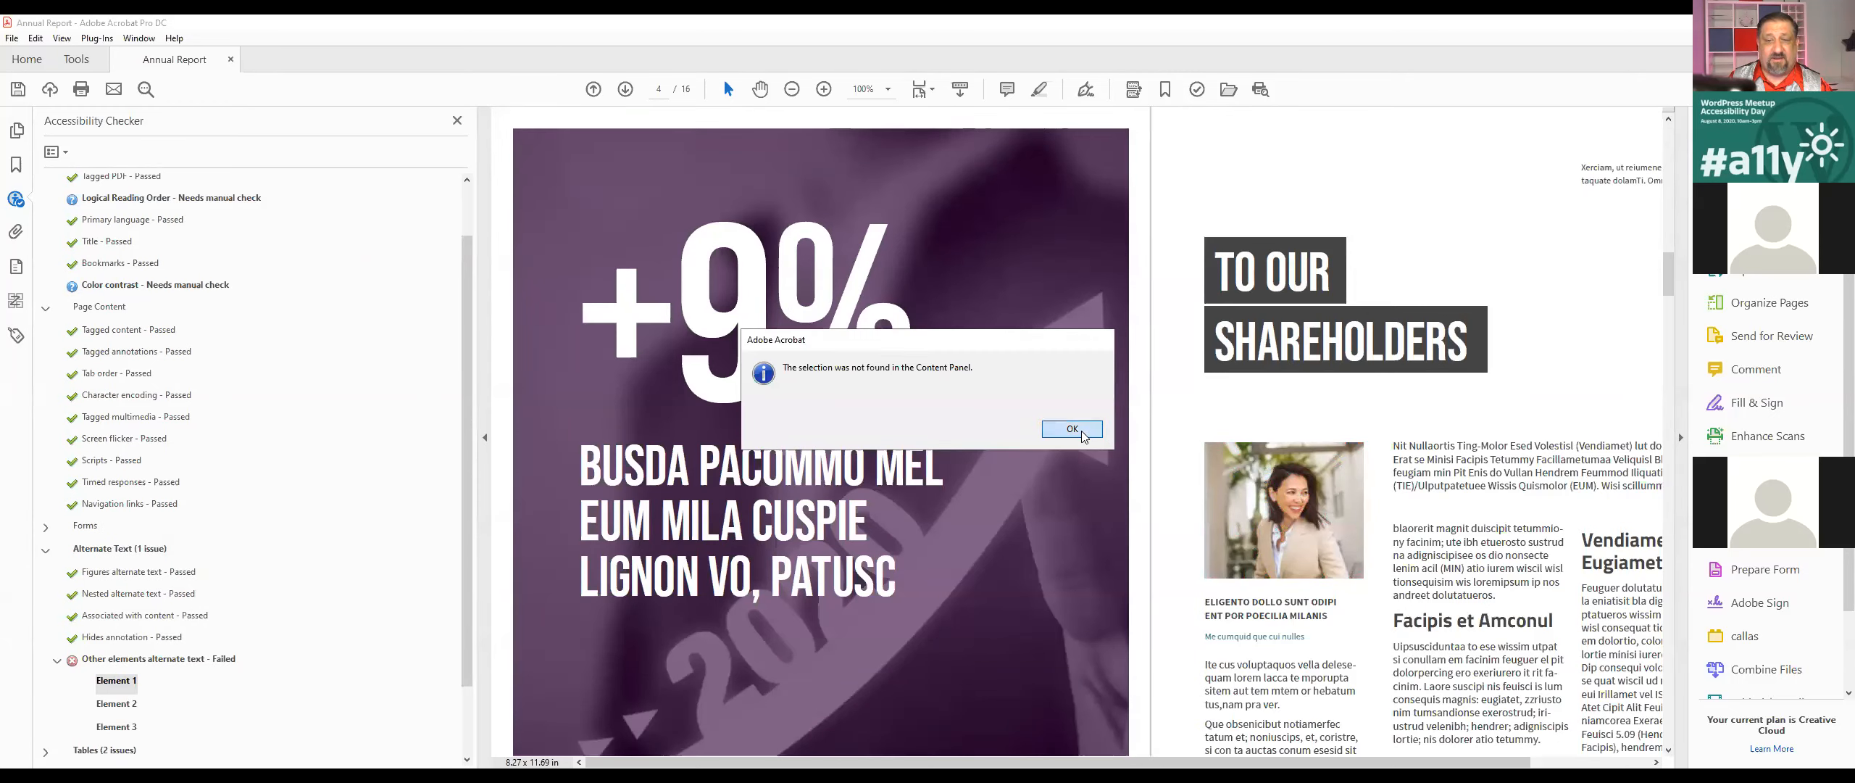
pyautogui.click(1073, 428)
pyautogui.click(54, 151)
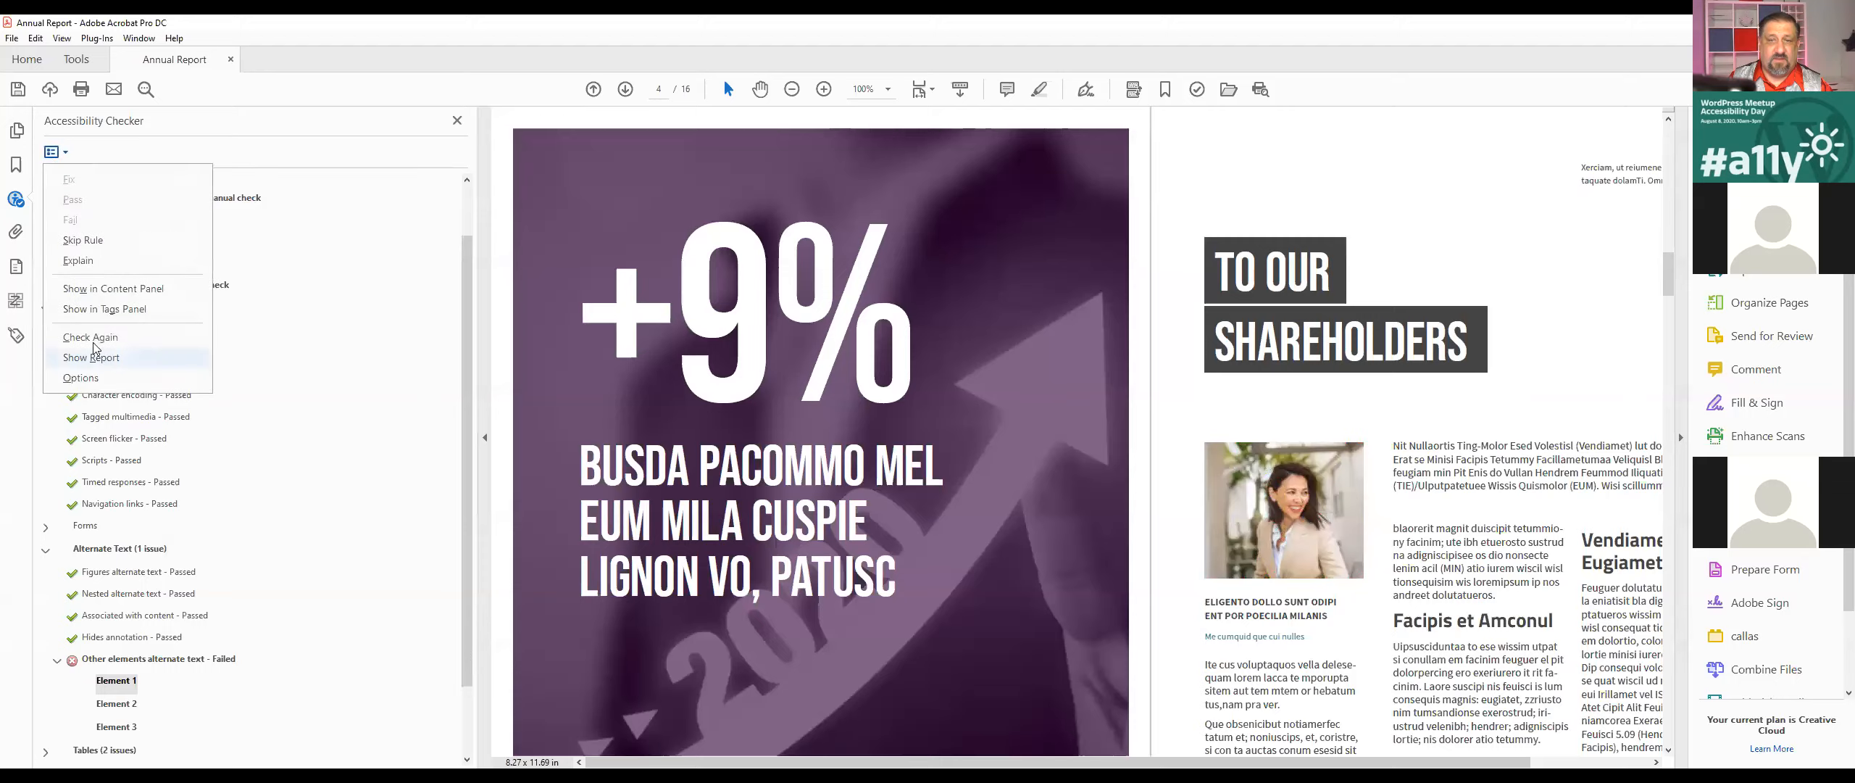
pyautogui.click(94, 338)
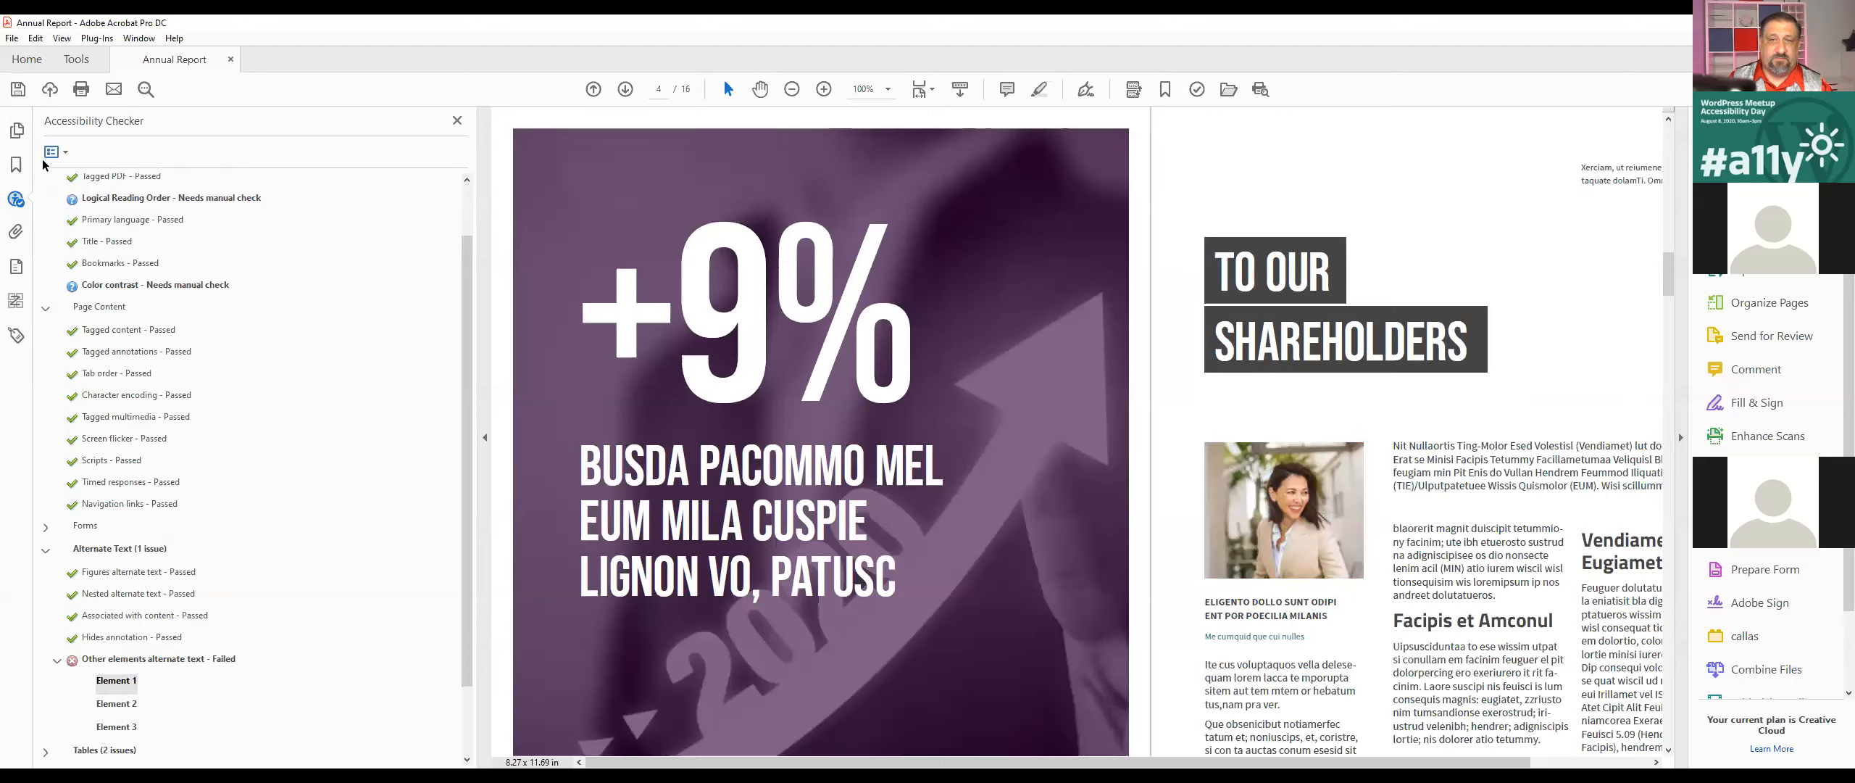
# Step: Search page 4 for Unmarked Content from the tag tree and step through every match
pyautogui.click(17, 334)
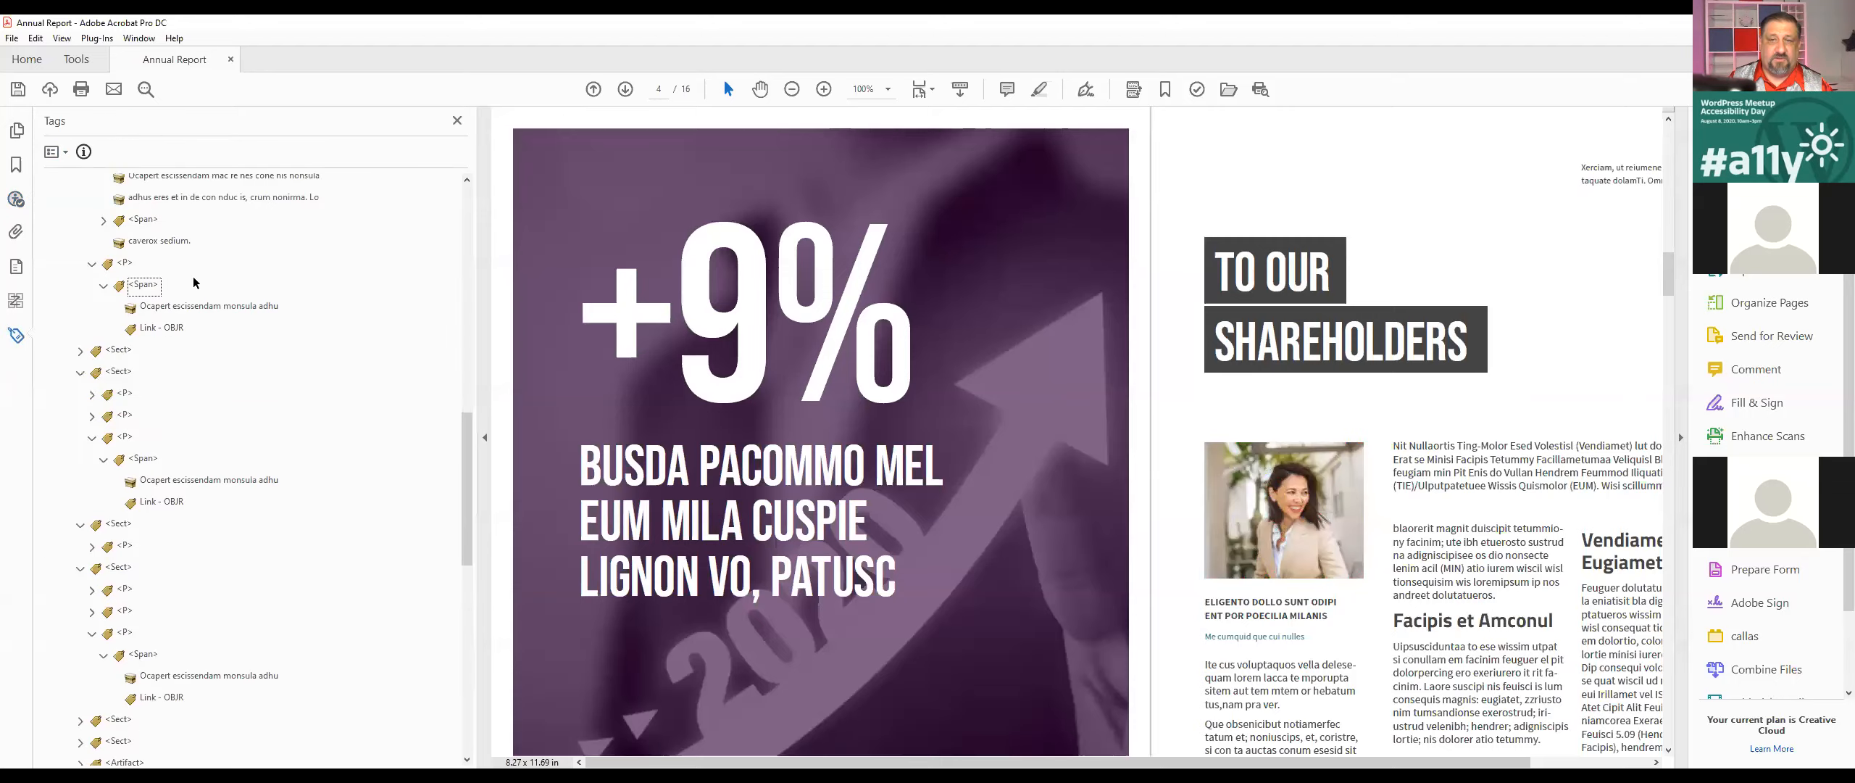
pyautogui.click(54, 152)
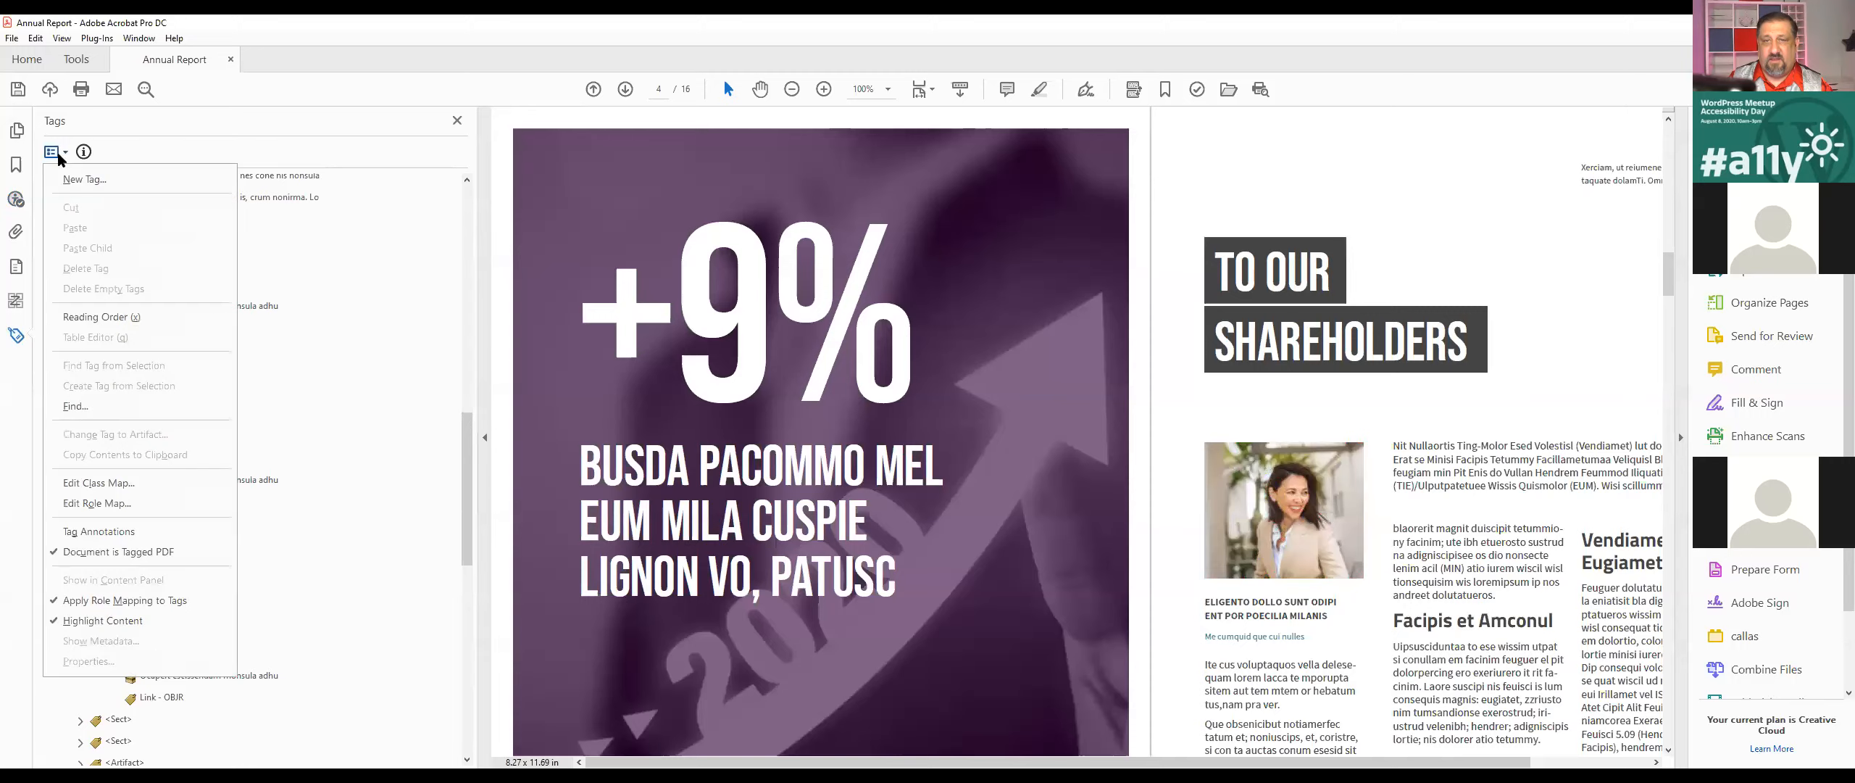
pyautogui.click(100, 404)
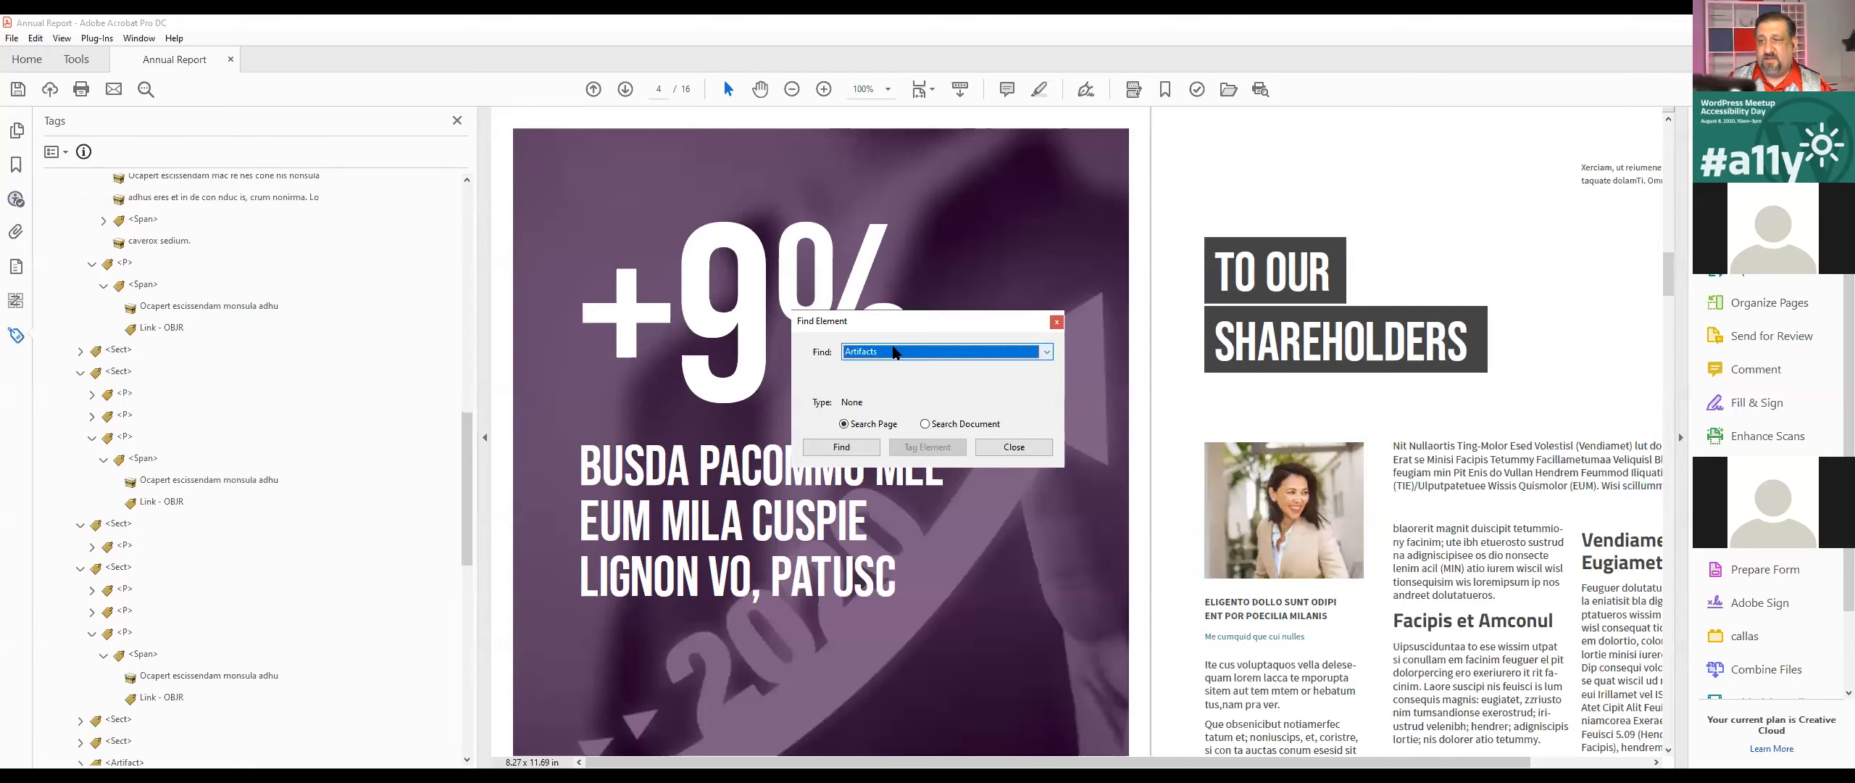
pyautogui.click(894, 352)
pyautogui.click(919, 381)
pyautogui.click(915, 352)
pyautogui.click(904, 419)
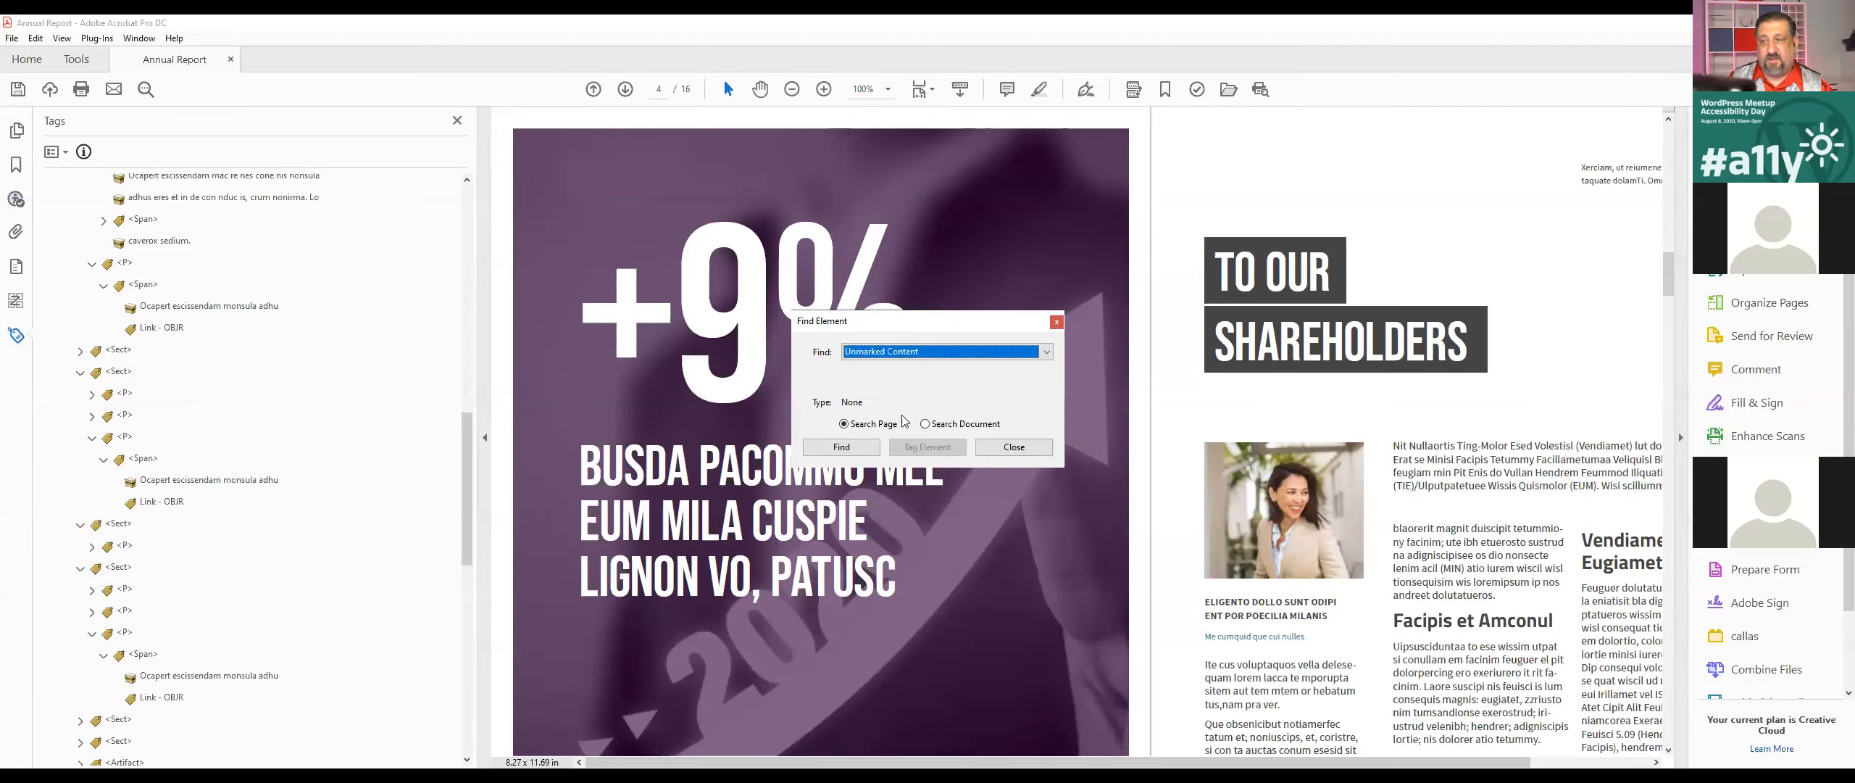
pyautogui.click(847, 446)
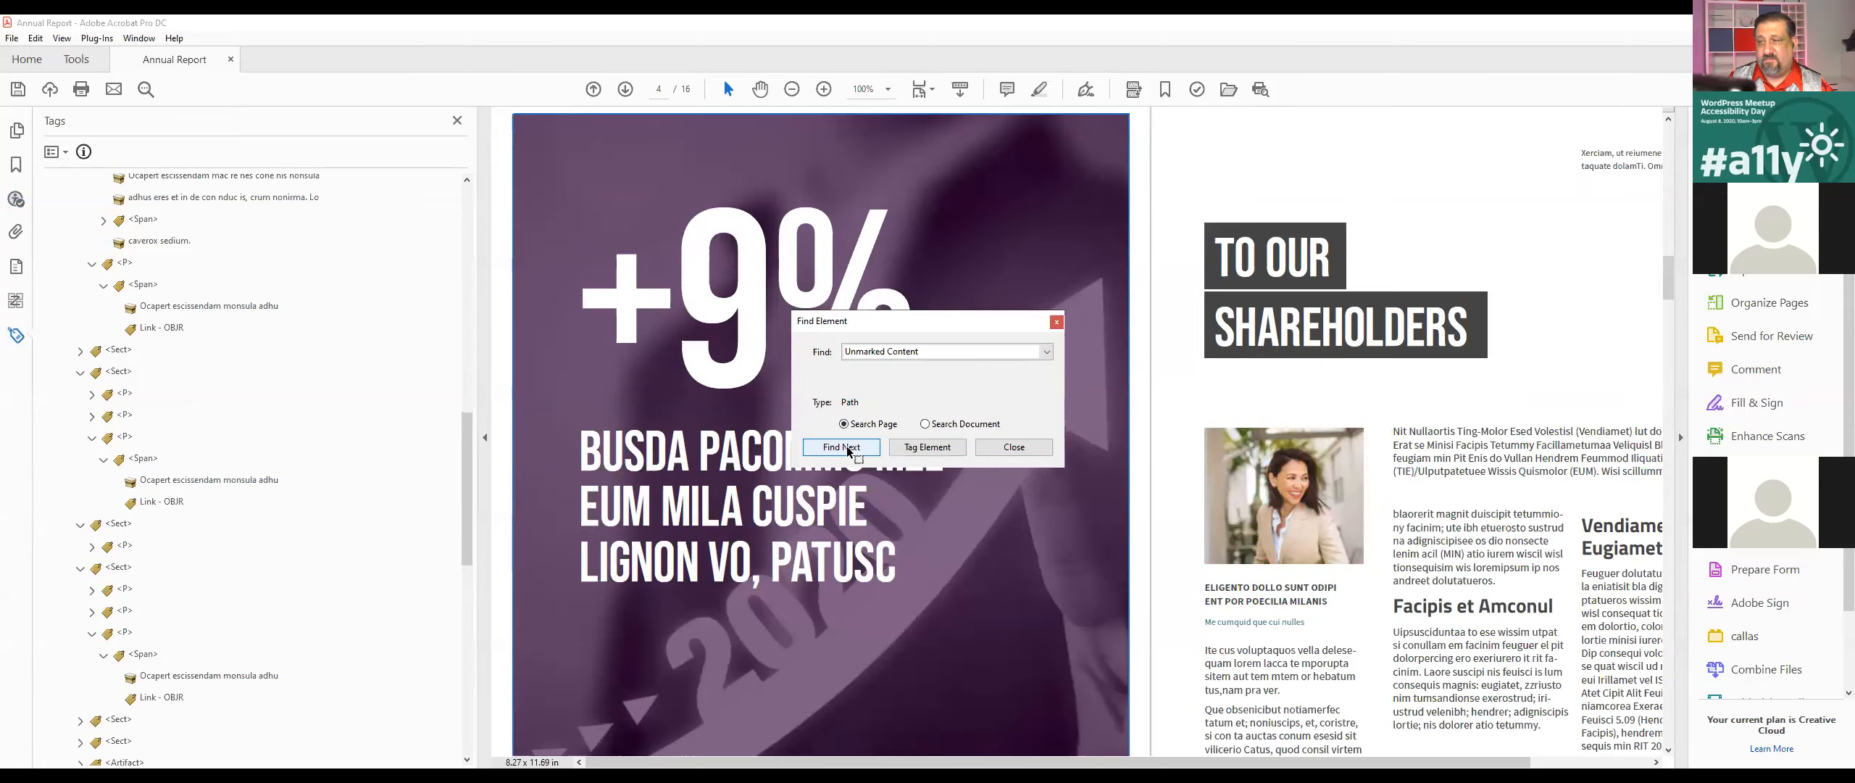
pyautogui.click(853, 454)
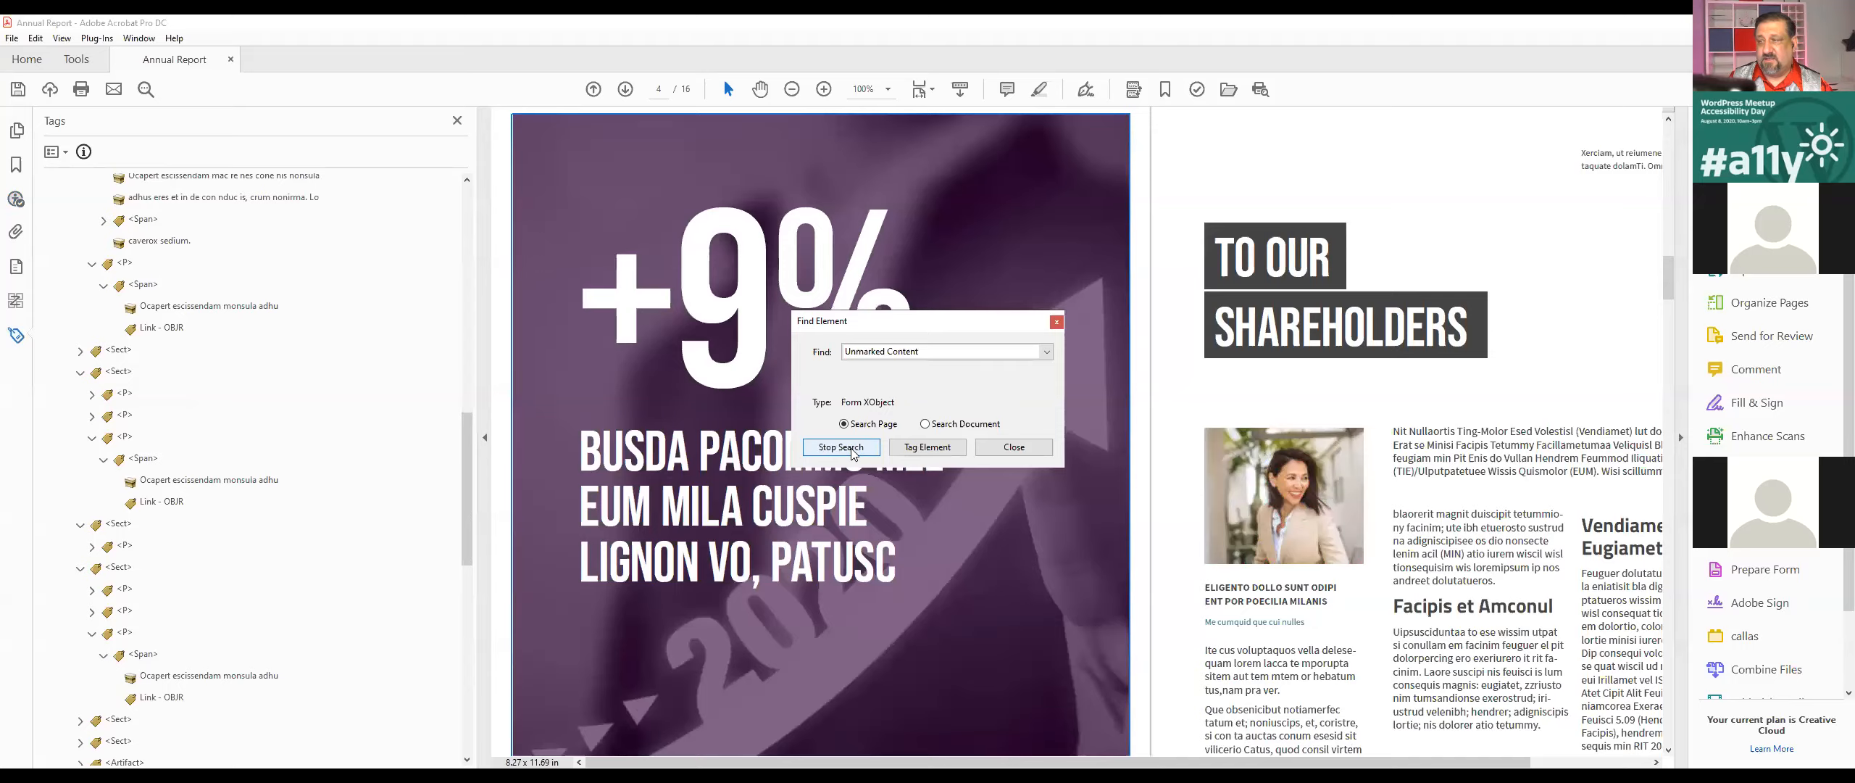
pyautogui.click(852, 450)
pyautogui.click(847, 447)
pyautogui.click(850, 447)
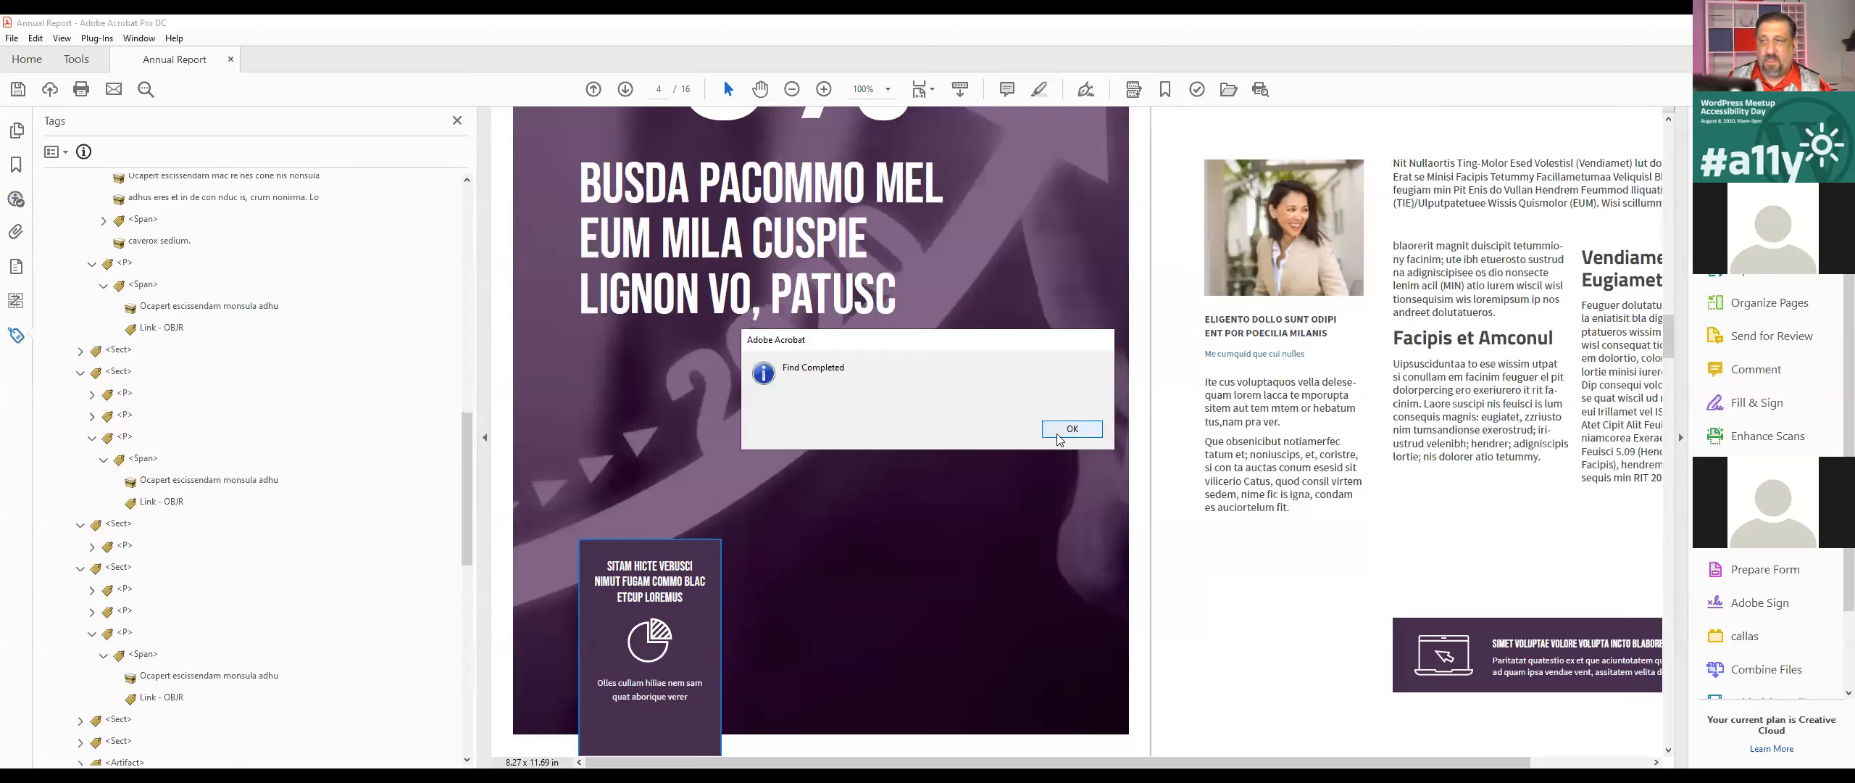
pyautogui.click(1071, 429)
pyautogui.click(1015, 453)
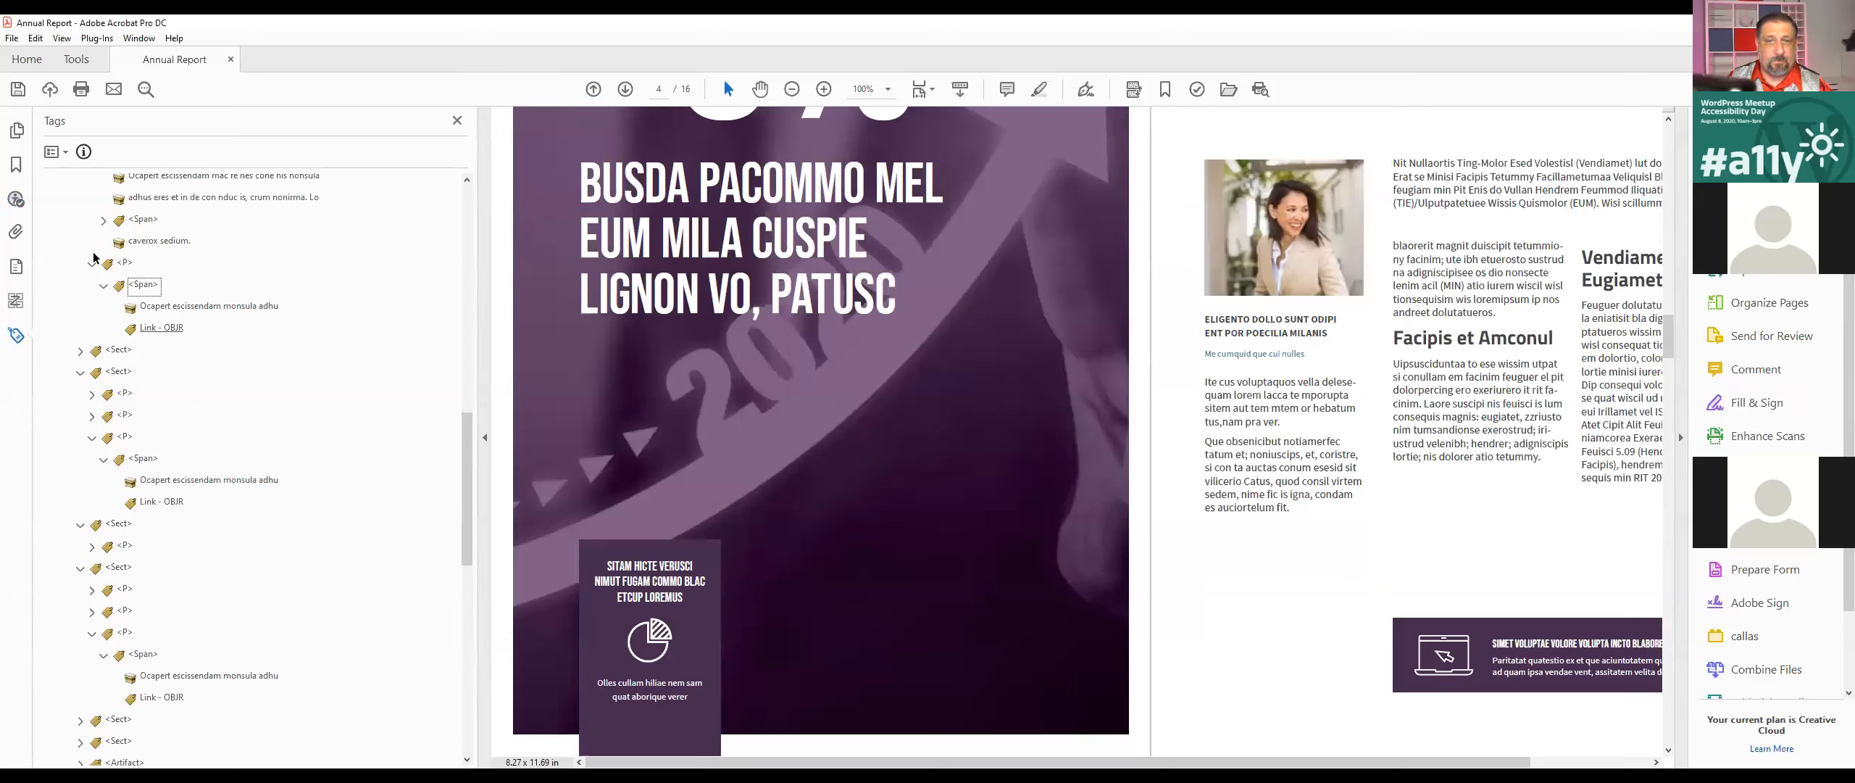
# Step: Return to the accessibility check results and try once more to locate Element 1 in the tag tree
pyautogui.click(14, 334)
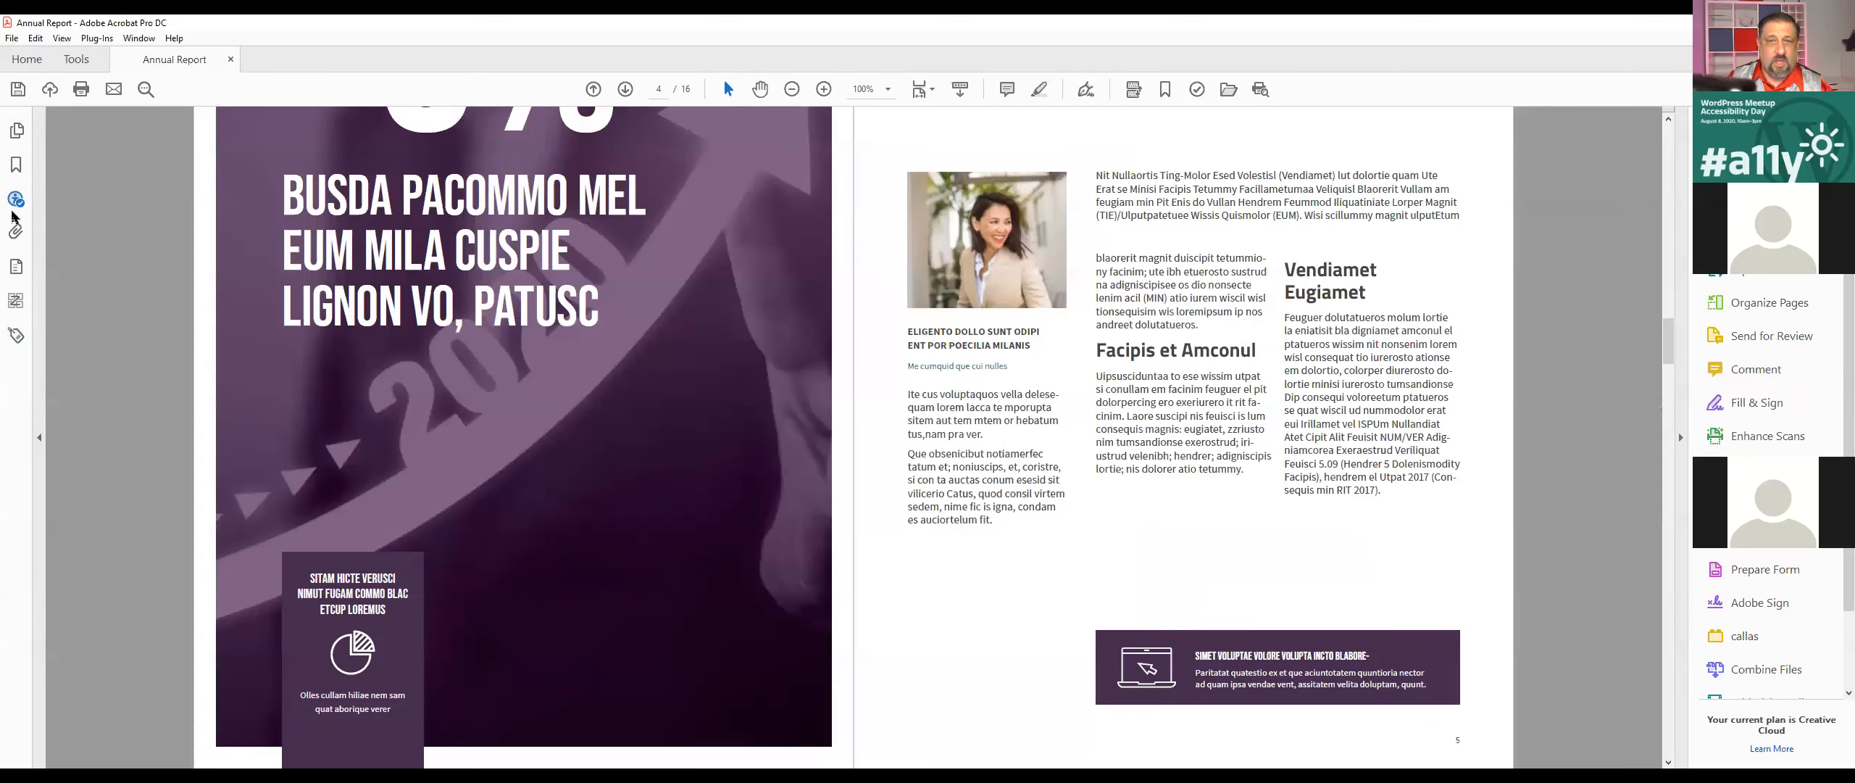
pyautogui.click(16, 199)
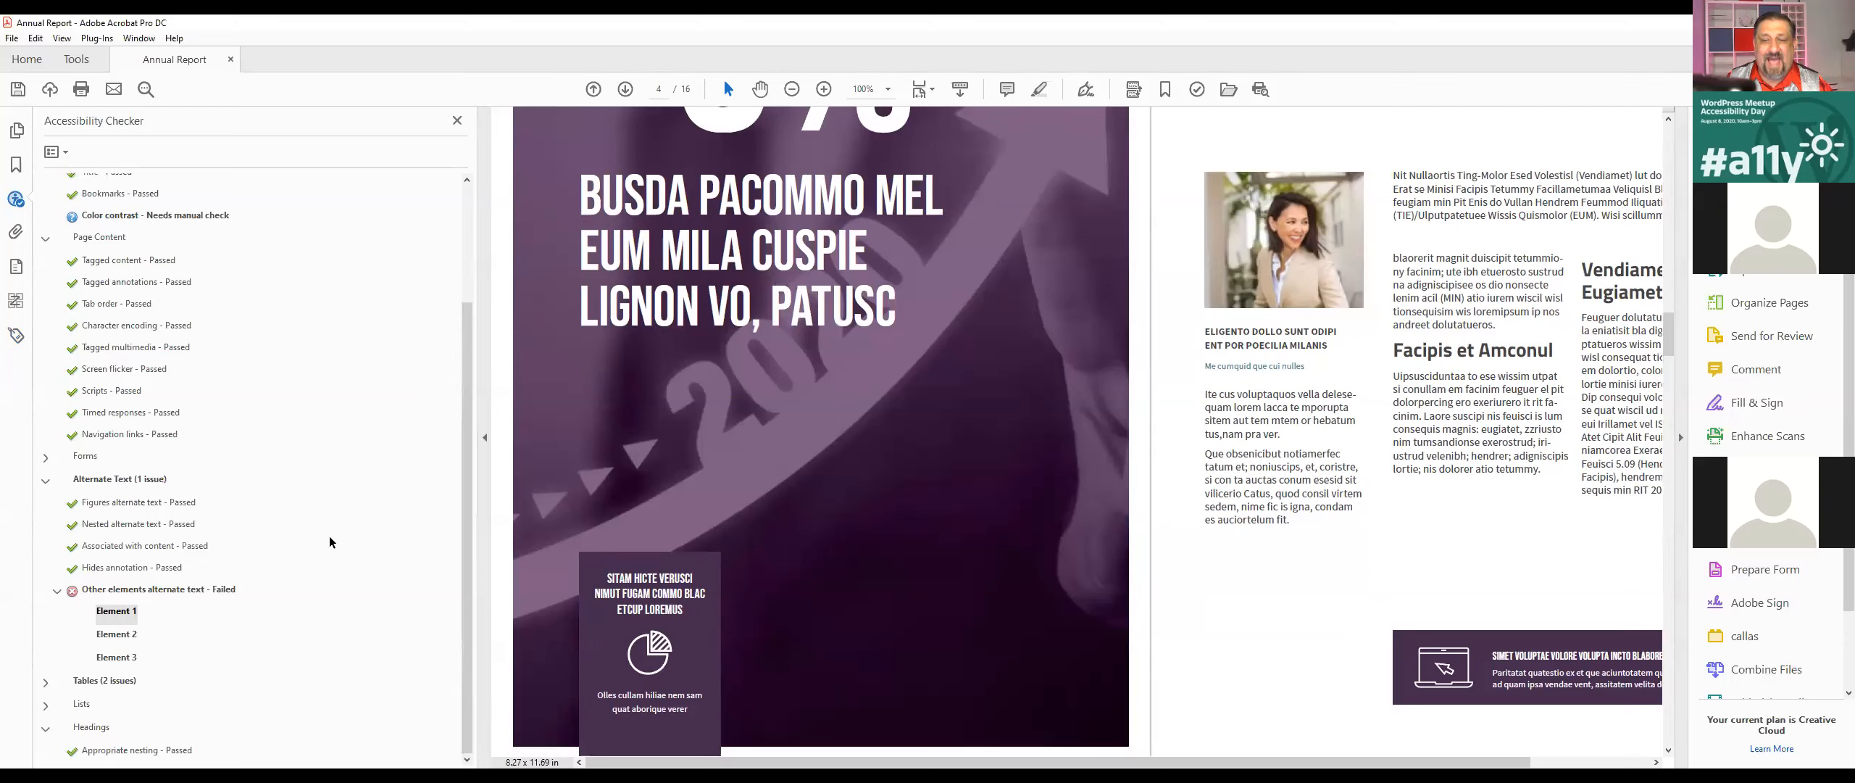
pyautogui.rightClick(130, 611)
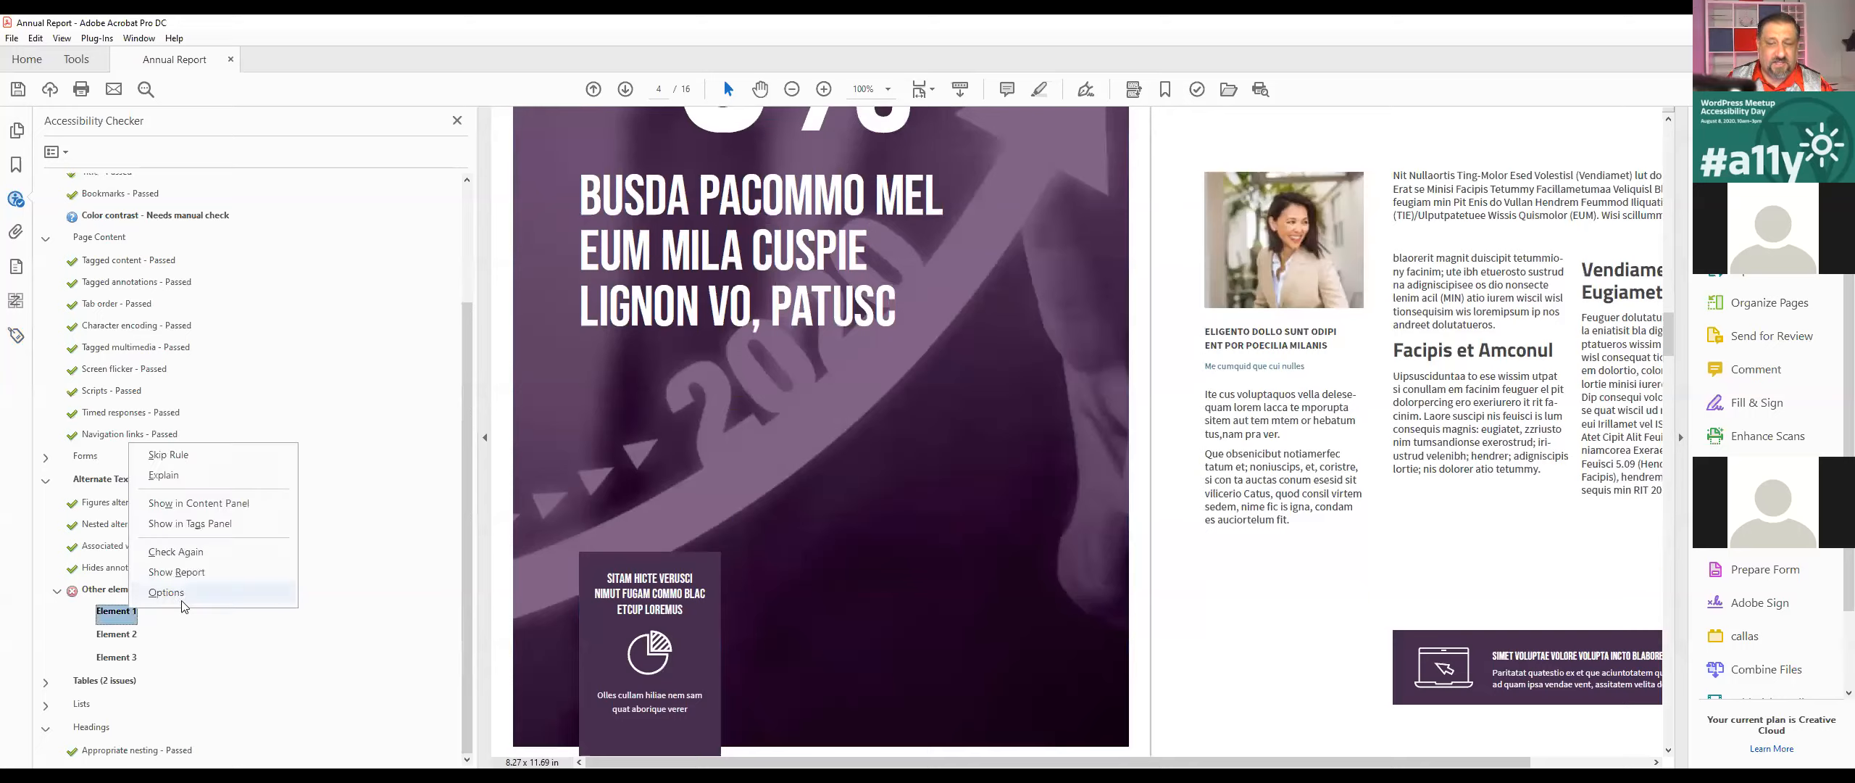
pyautogui.click(207, 529)
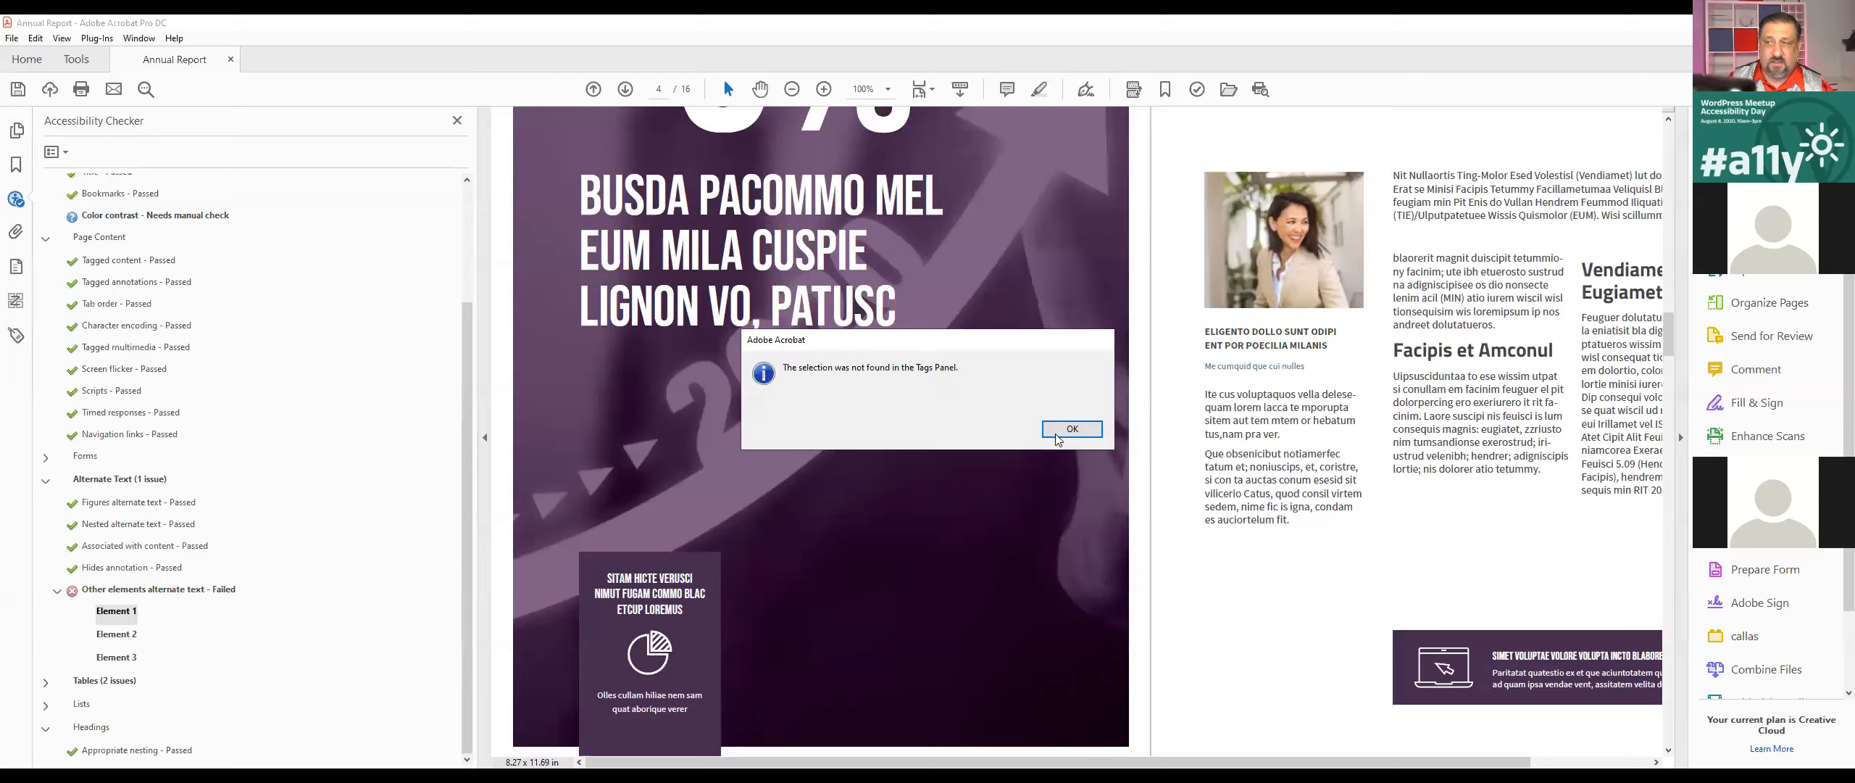
pyautogui.click(1060, 432)
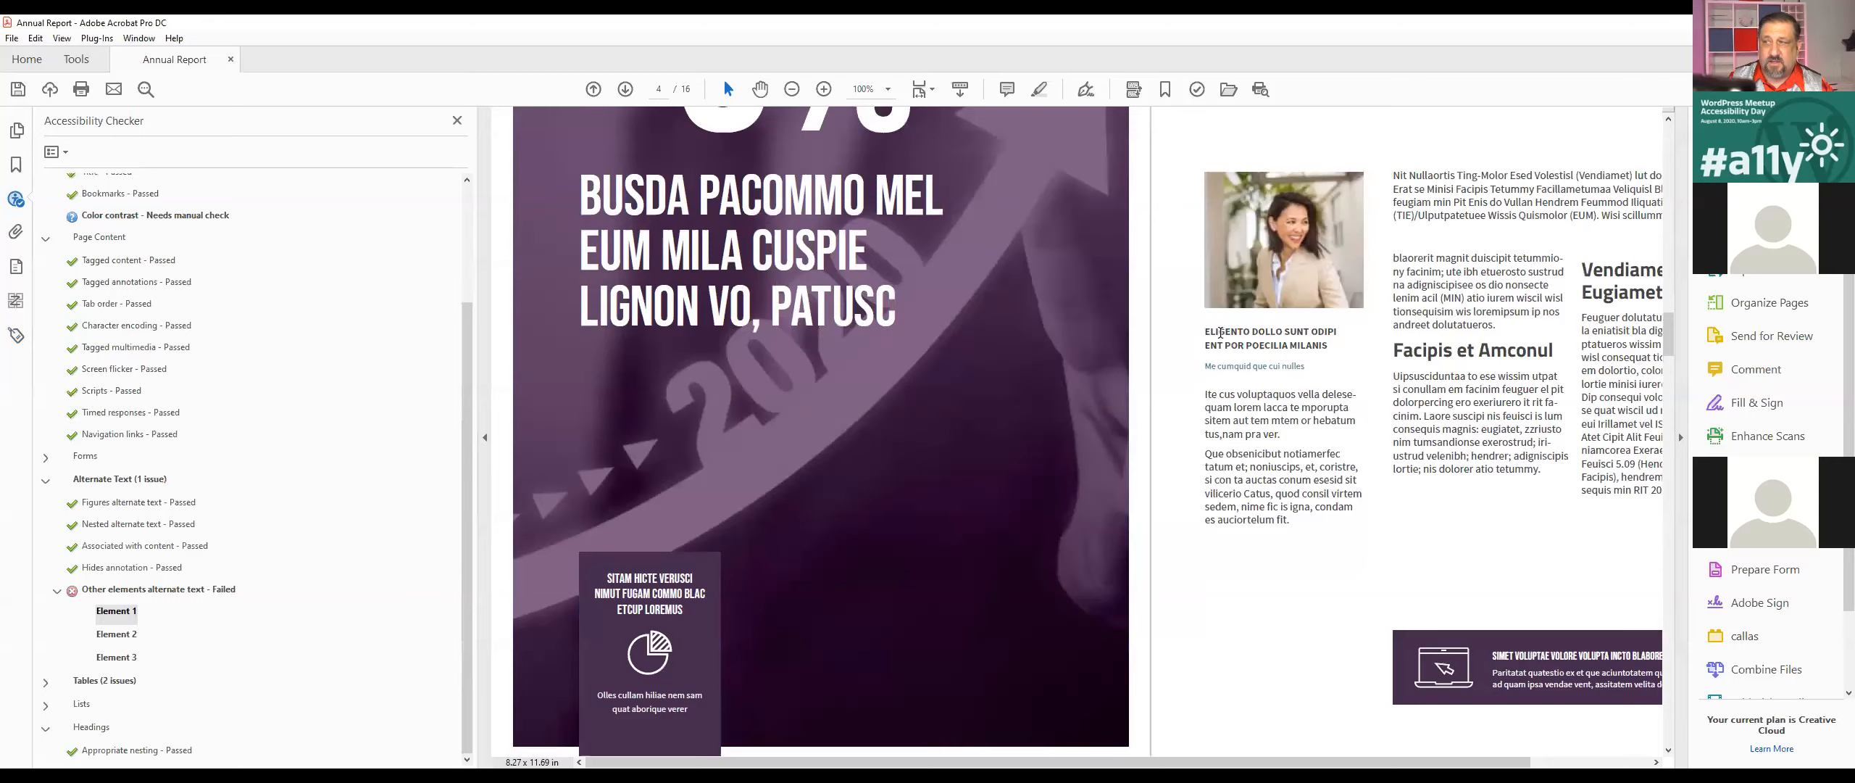
# Step: Find the tag for the selected word ELIGENTO in the caption under the portrait photo and inspect the neighbouring tags
pyautogui.click(52, 152)
pyautogui.click(52, 152)
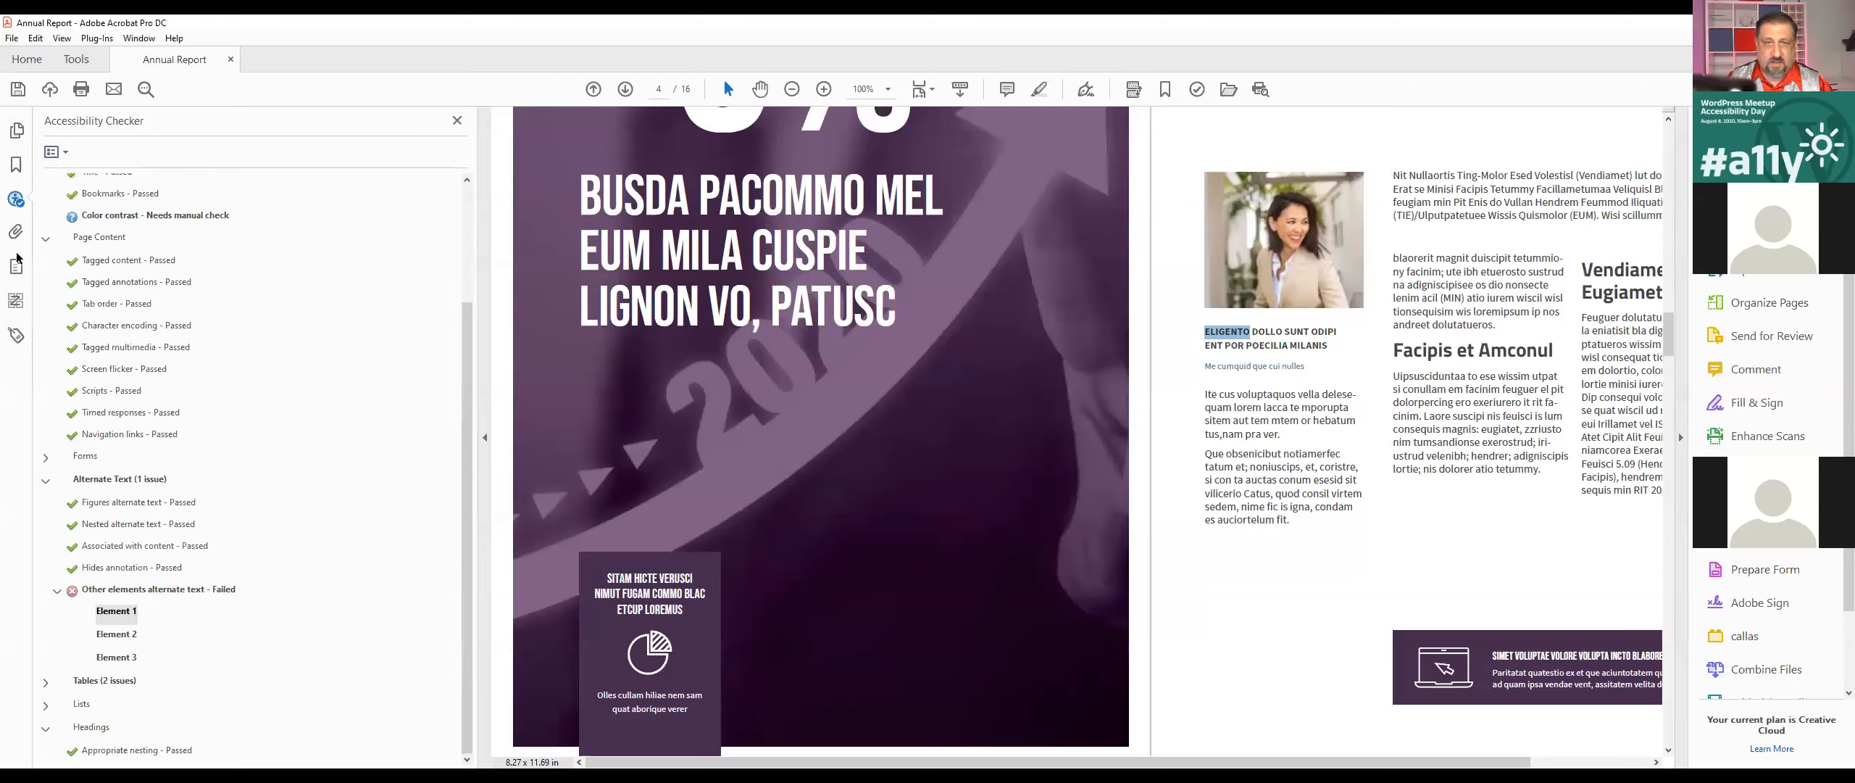
pyautogui.click(16, 334)
pyautogui.click(52, 152)
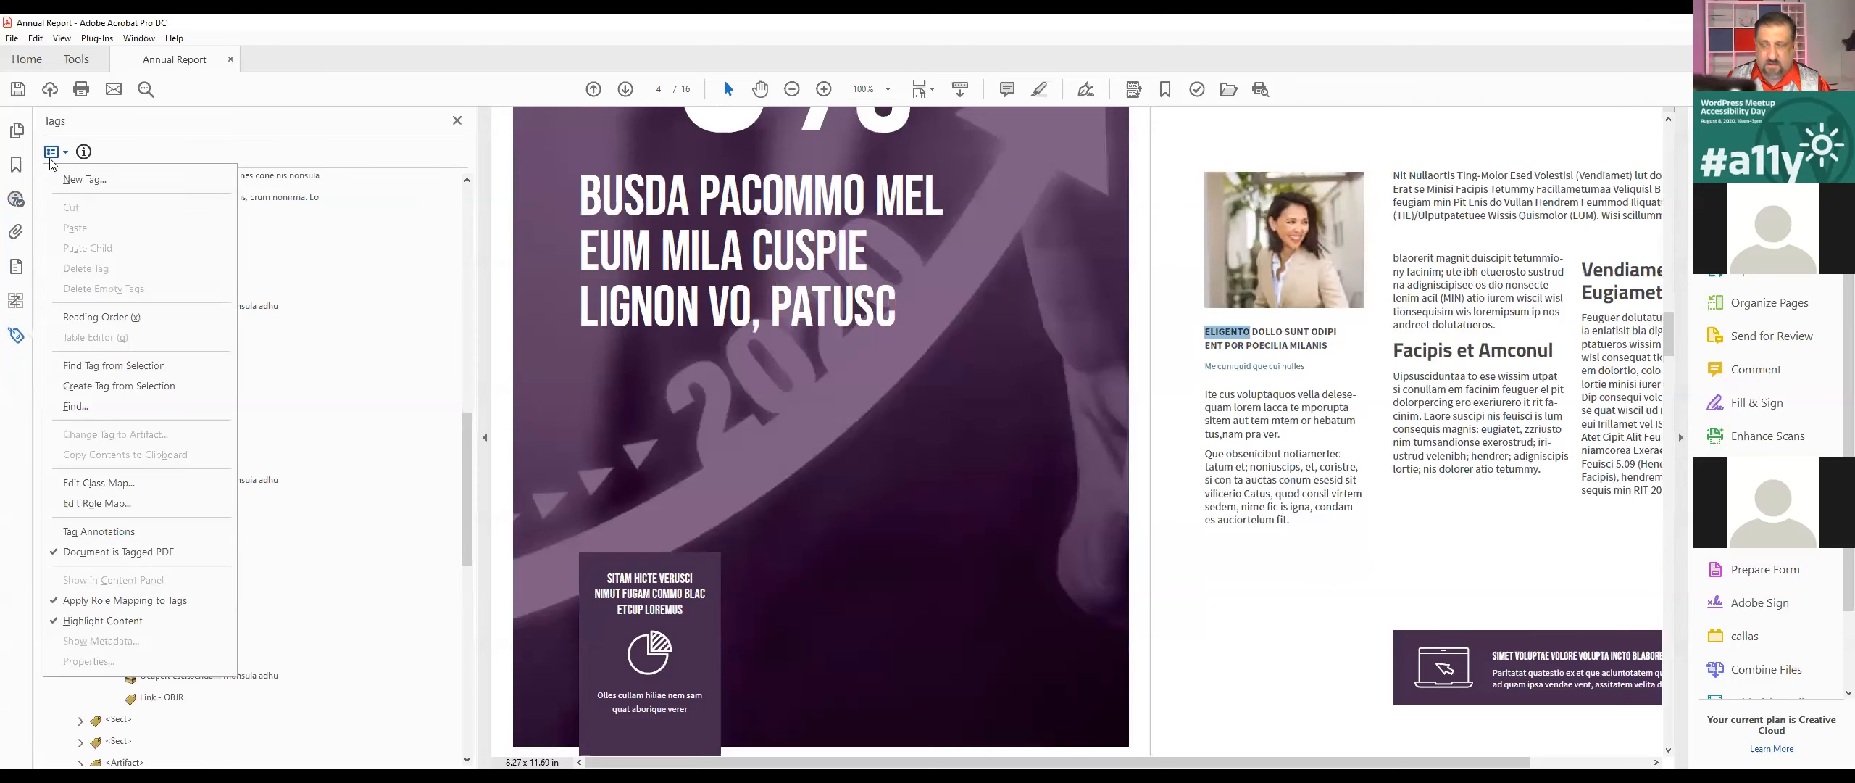
pyautogui.click(113, 365)
pyautogui.scroll(-3, 188, 582)
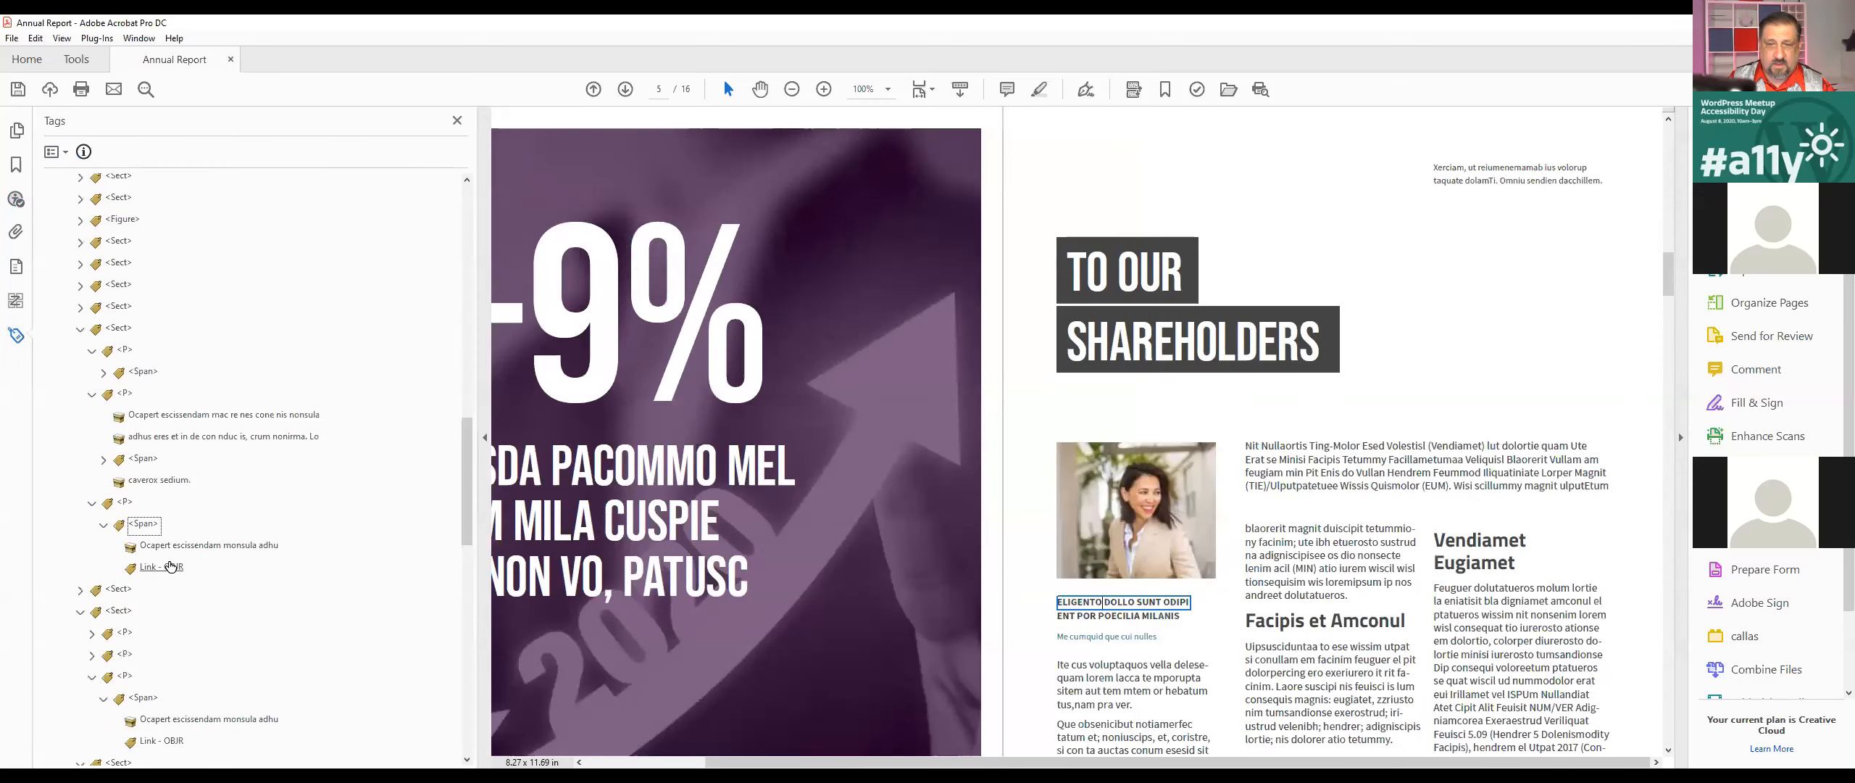
# Step: Examine the page 8 content behind the link tags of the Planing and creativity and Design process boxes, and close the tag tree
pyautogui.click(164, 550)
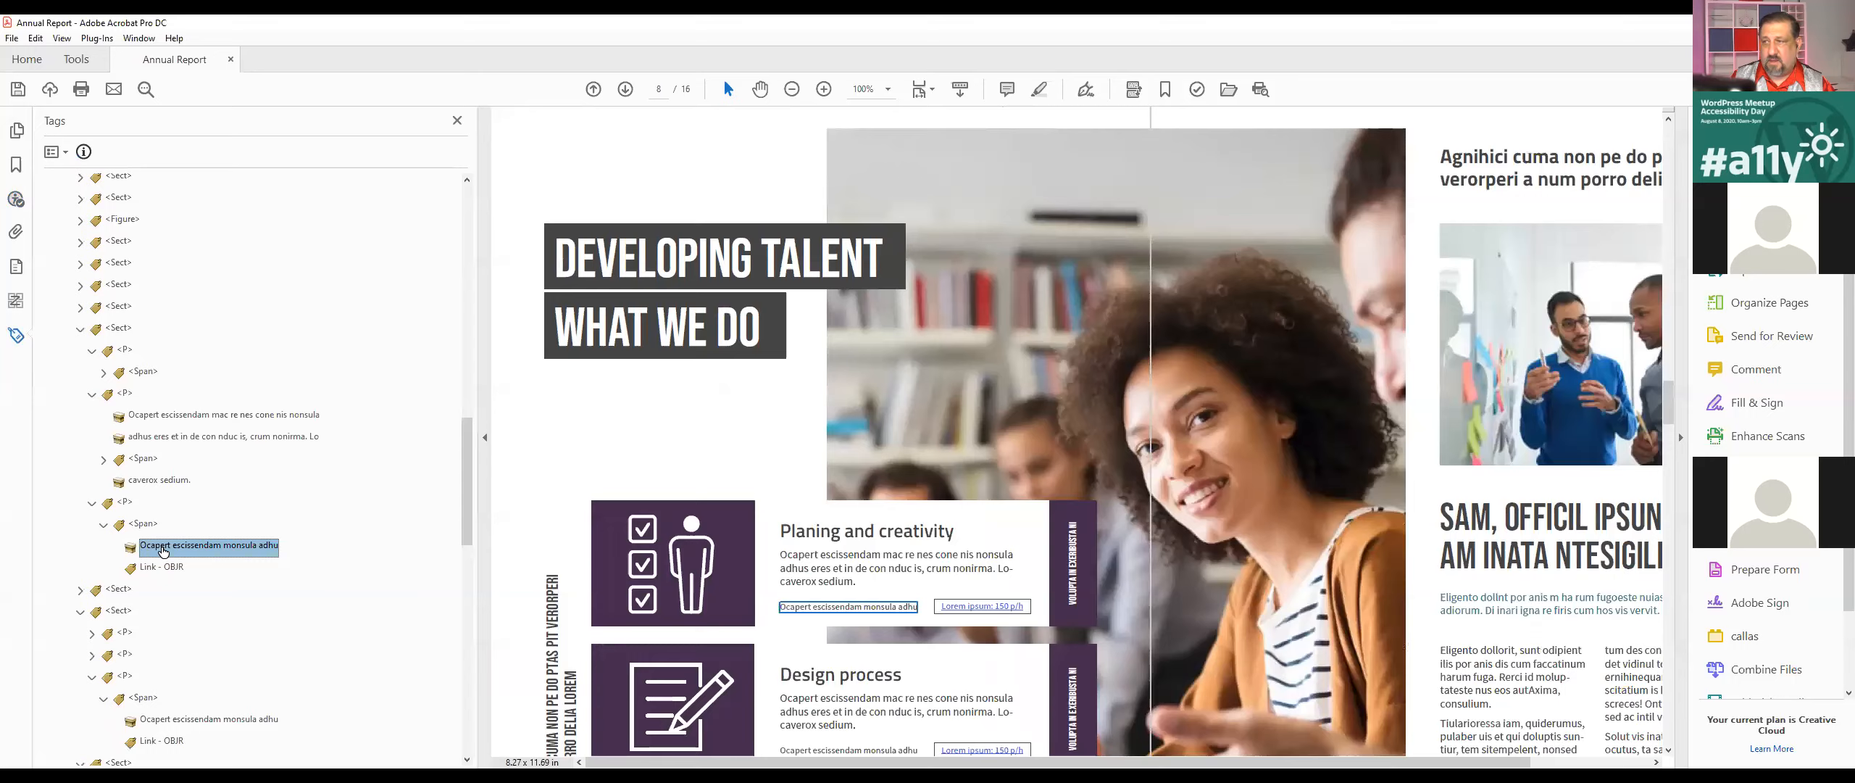
pyautogui.press('Down')
pyautogui.press('Down')
pyautogui.press('Down')
pyautogui.press('Down')
pyautogui.press('Down')
pyautogui.press('Down')
pyautogui.press('Down')
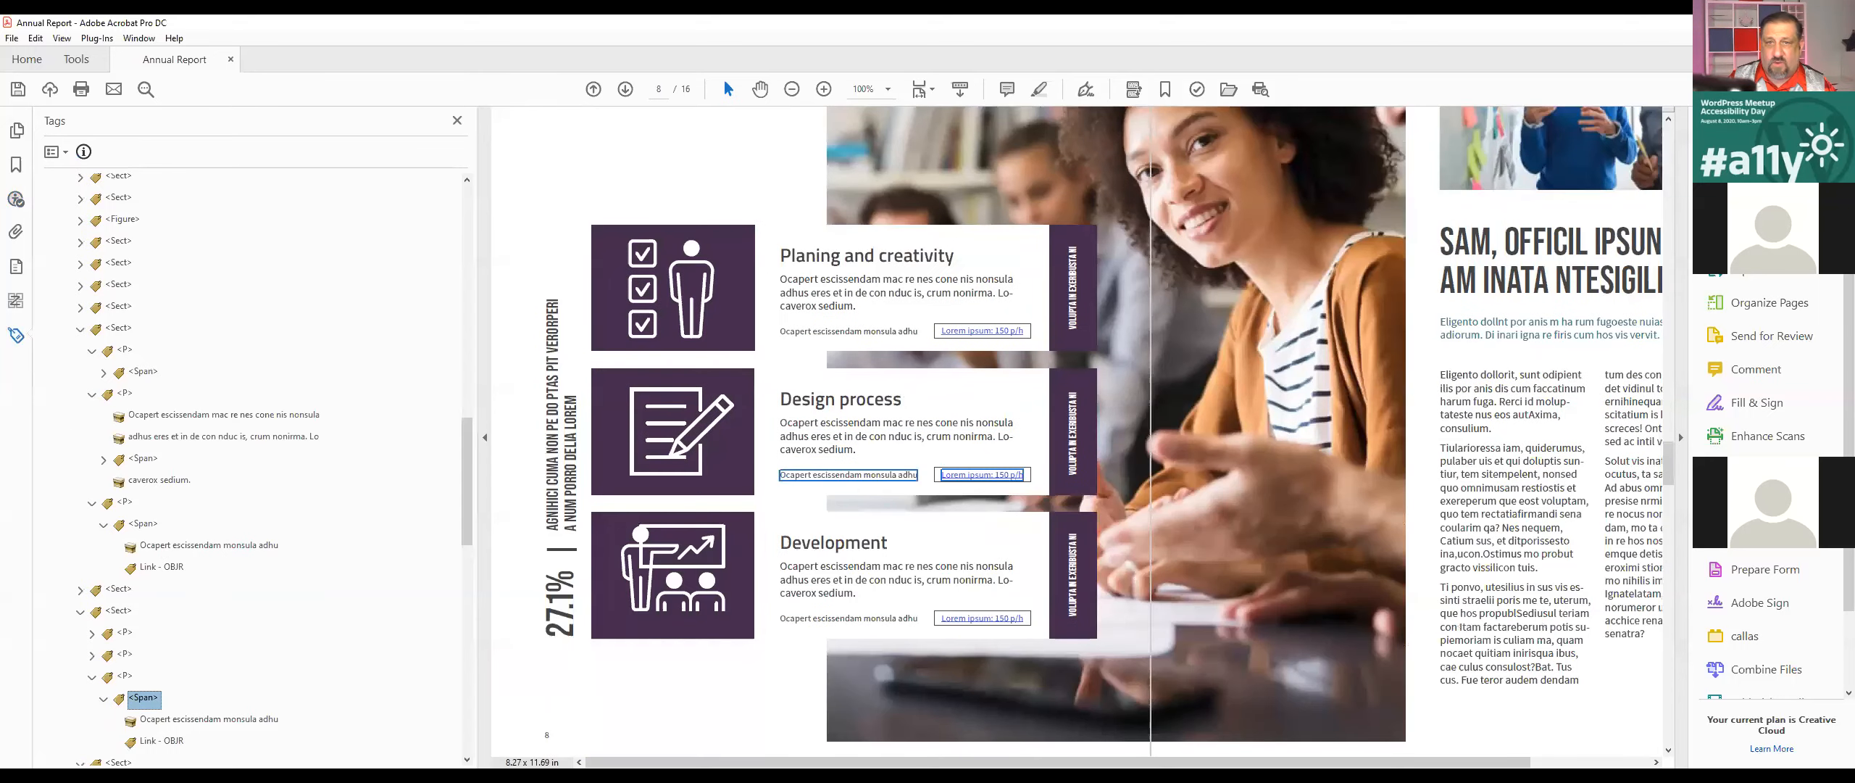
pyautogui.click(17, 339)
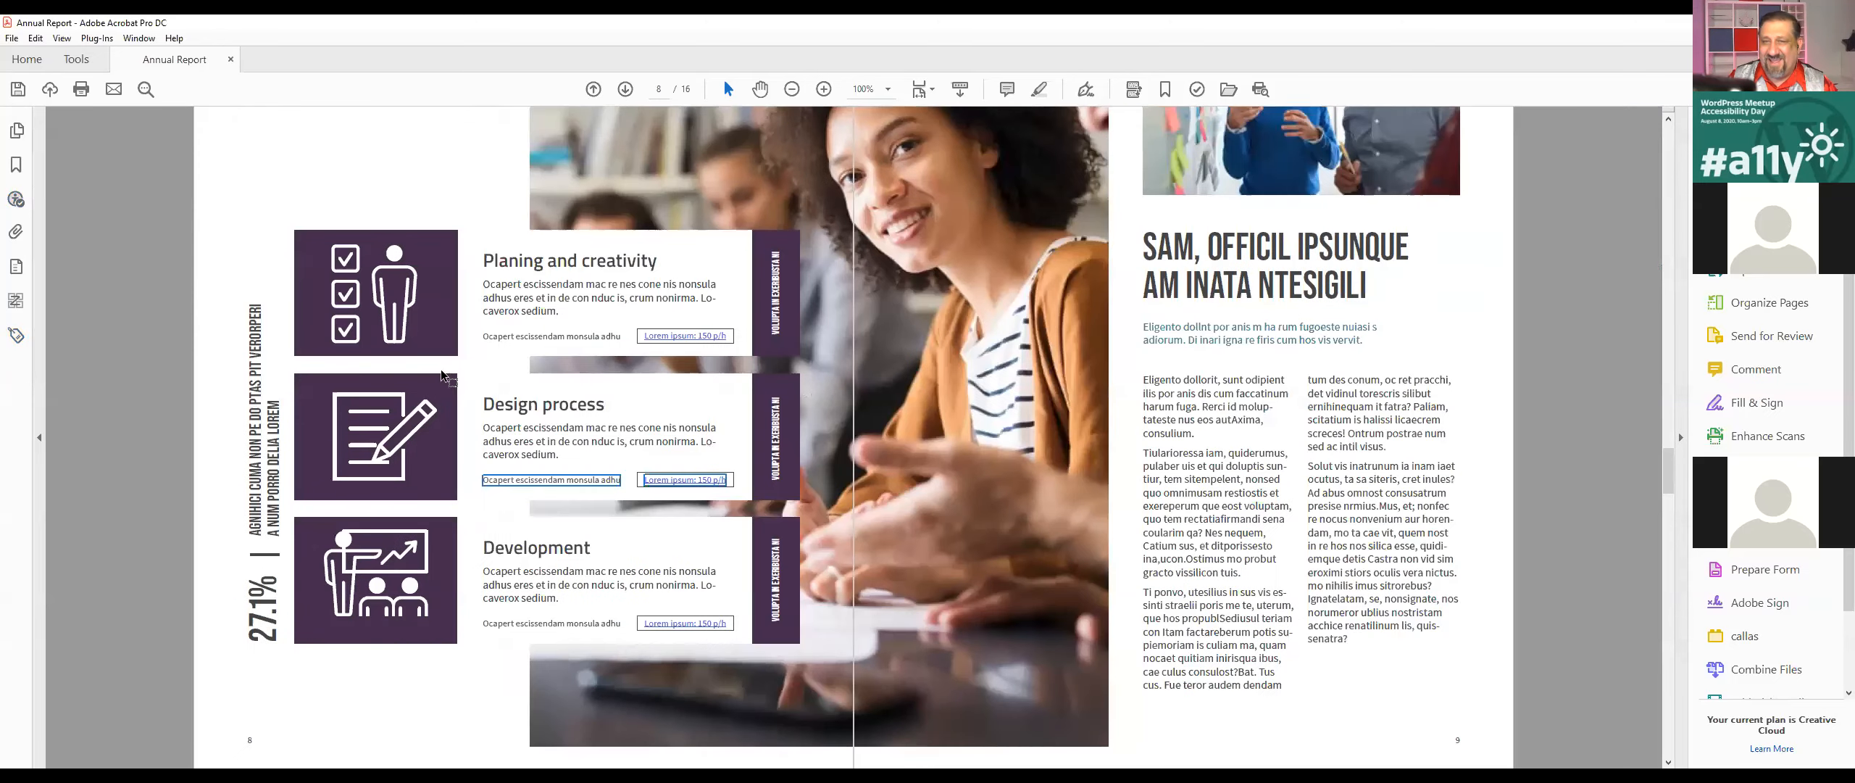
pyautogui.scroll(-4, 417, 404)
pyautogui.scroll(-2, 417, 403)
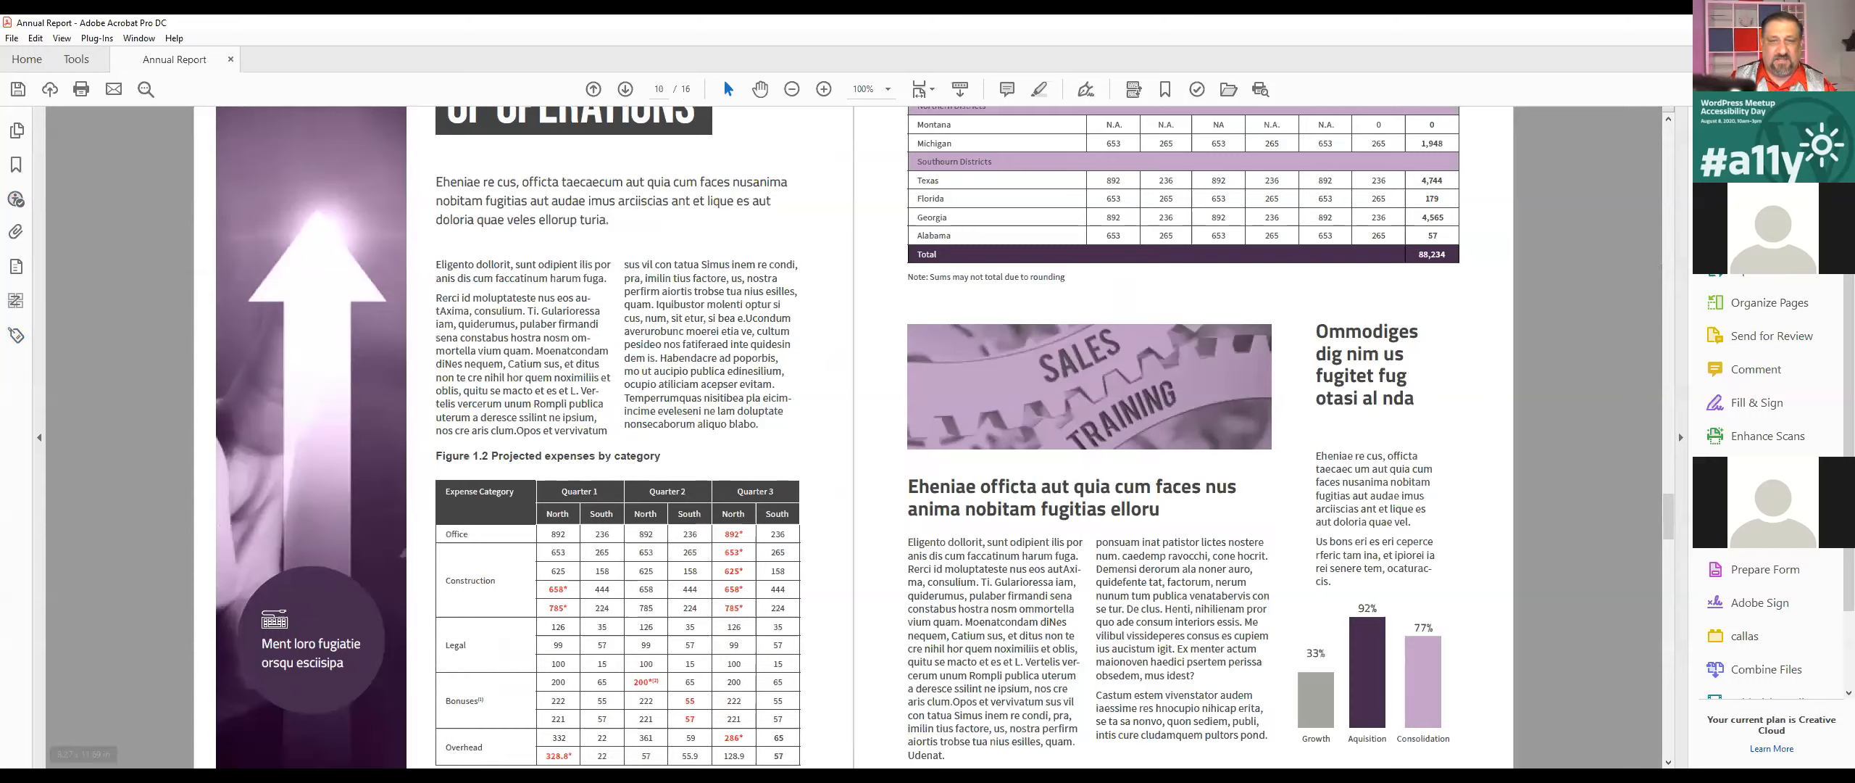
# Step: Return to the accessibility check results and show Element 1 of the failed table Headers check in the document
pyautogui.click(16, 199)
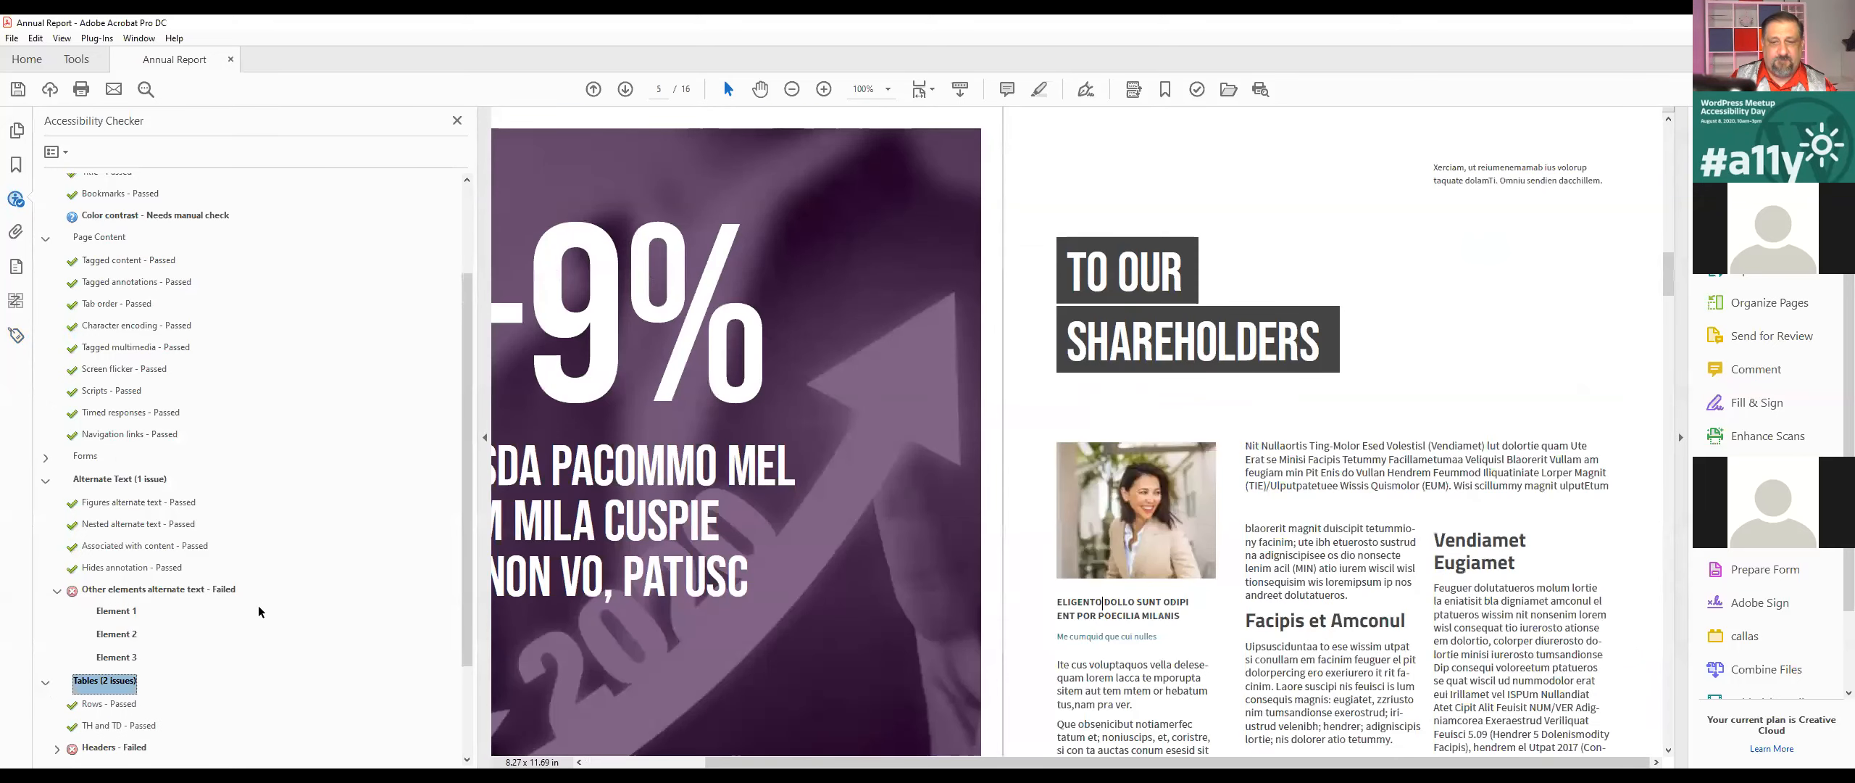
pyautogui.doubleClick(101, 680)
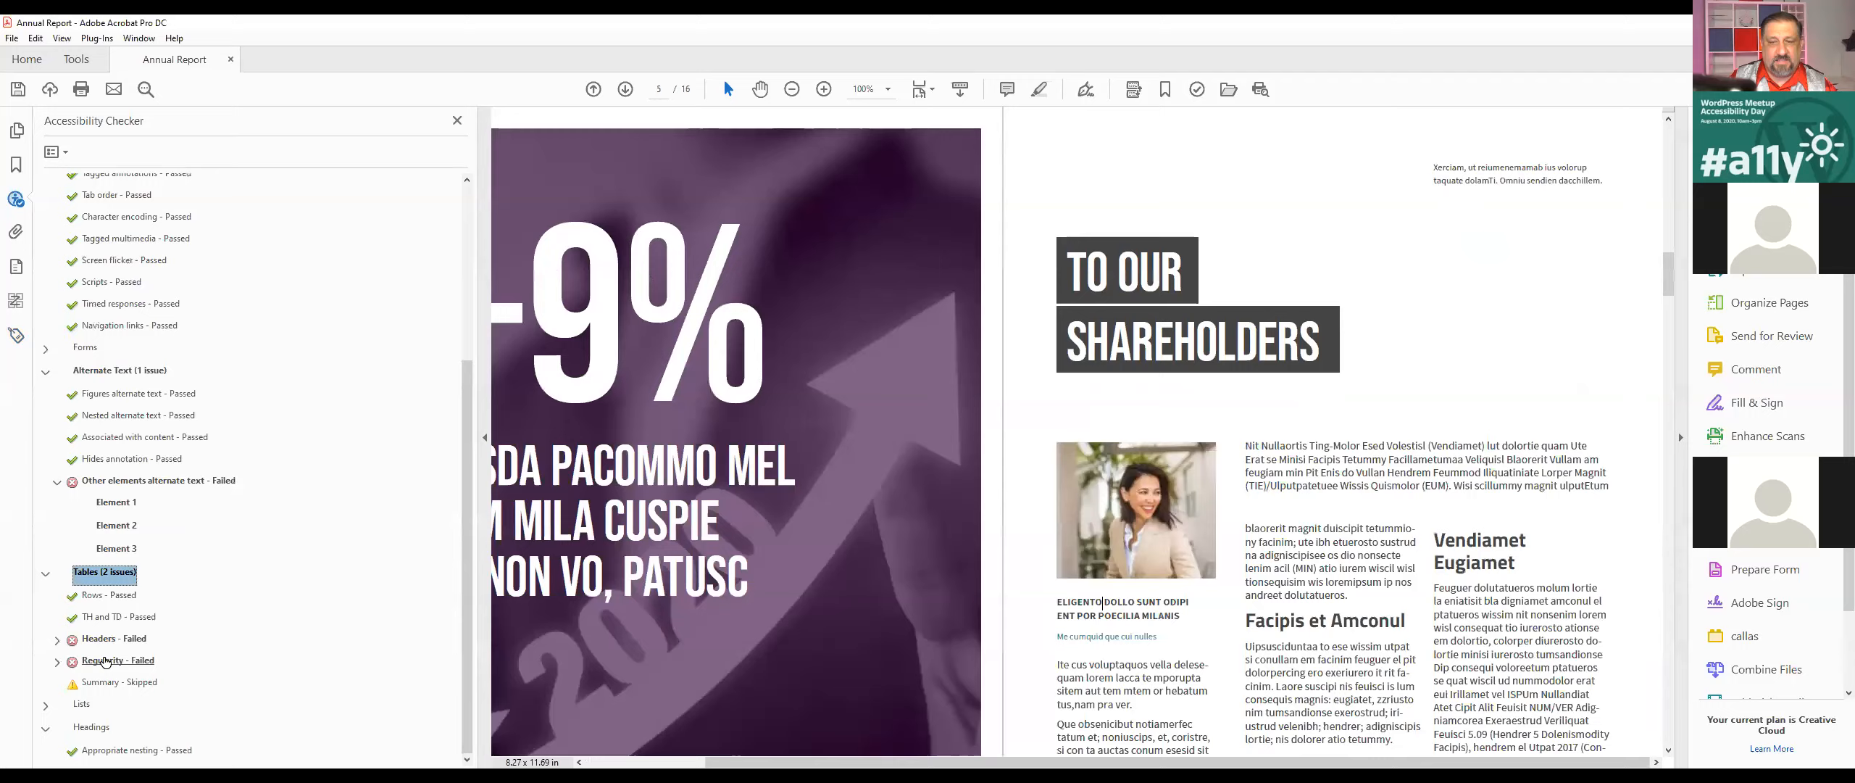
pyautogui.click(111, 641)
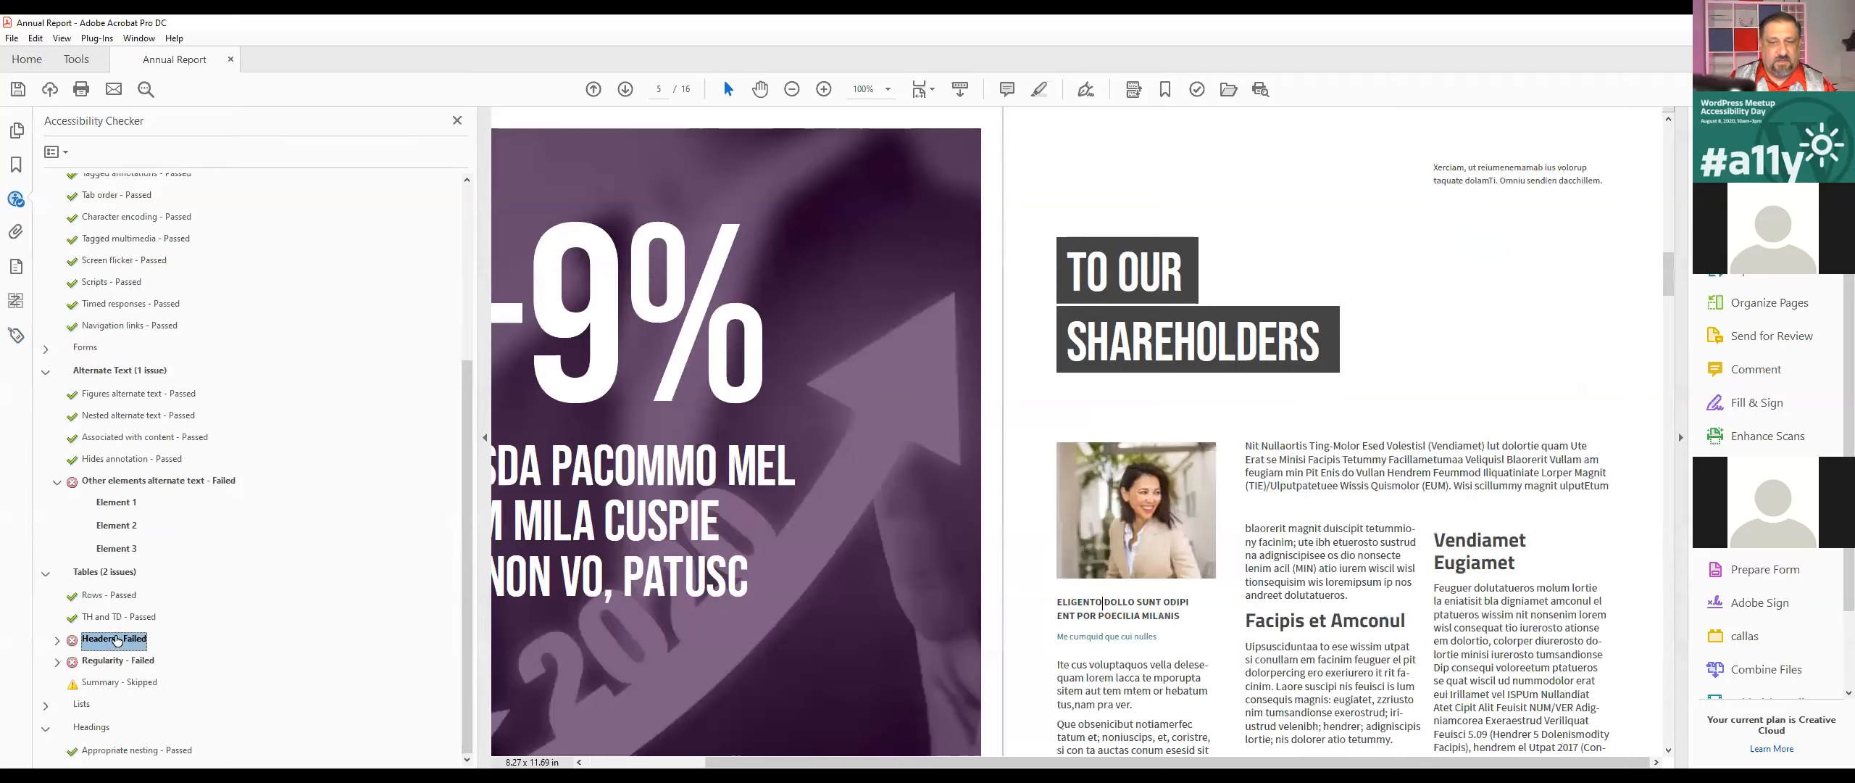
pyautogui.click(57, 641)
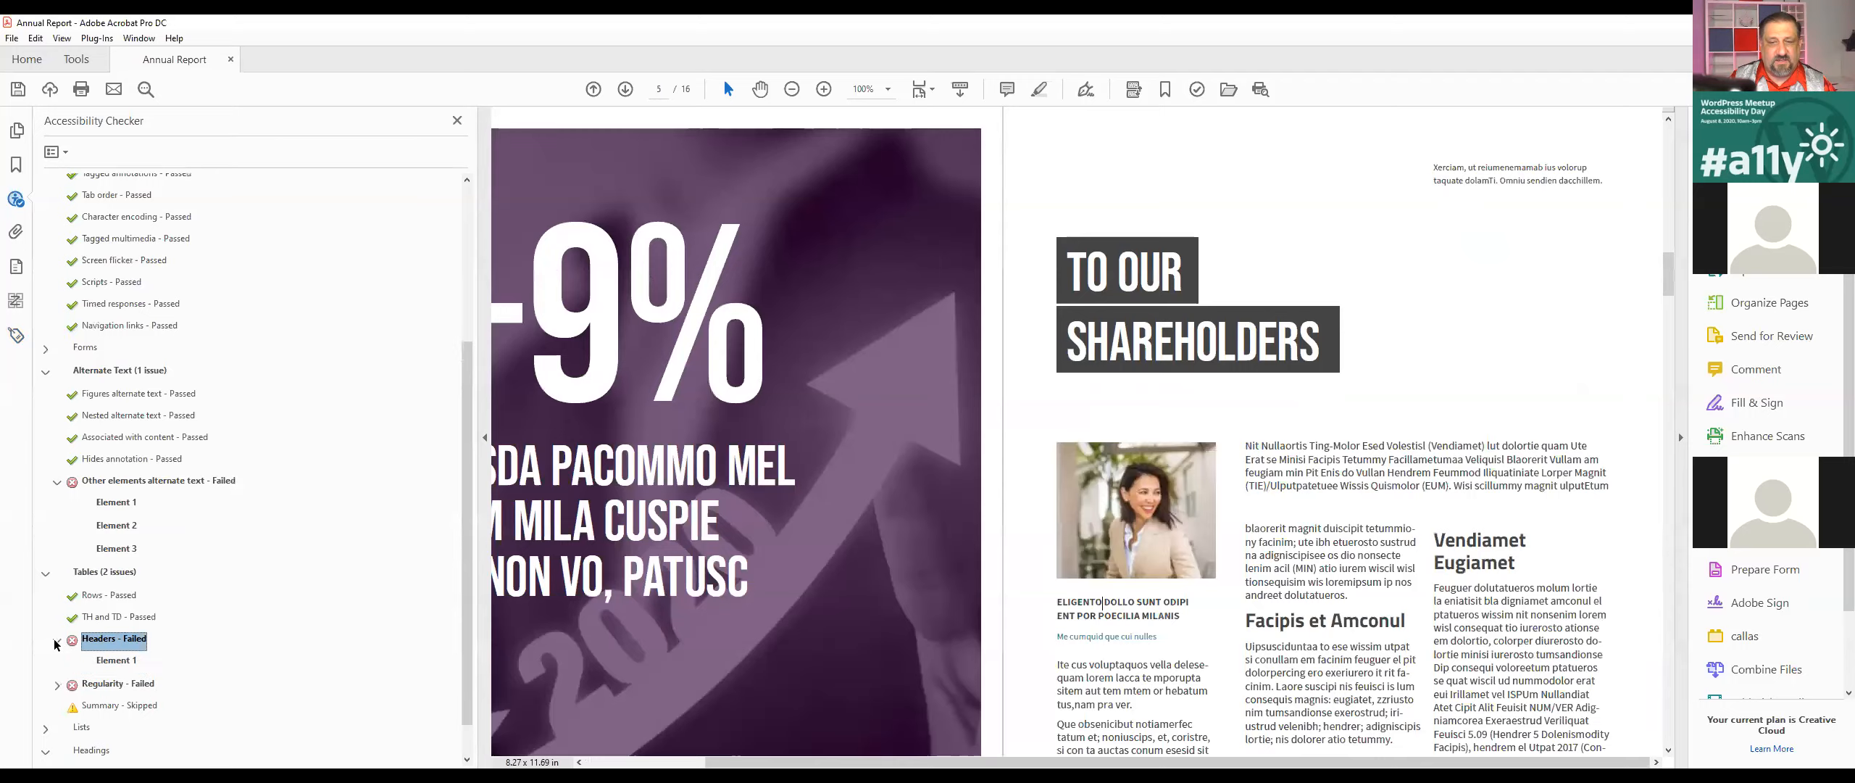
pyautogui.click(124, 661)
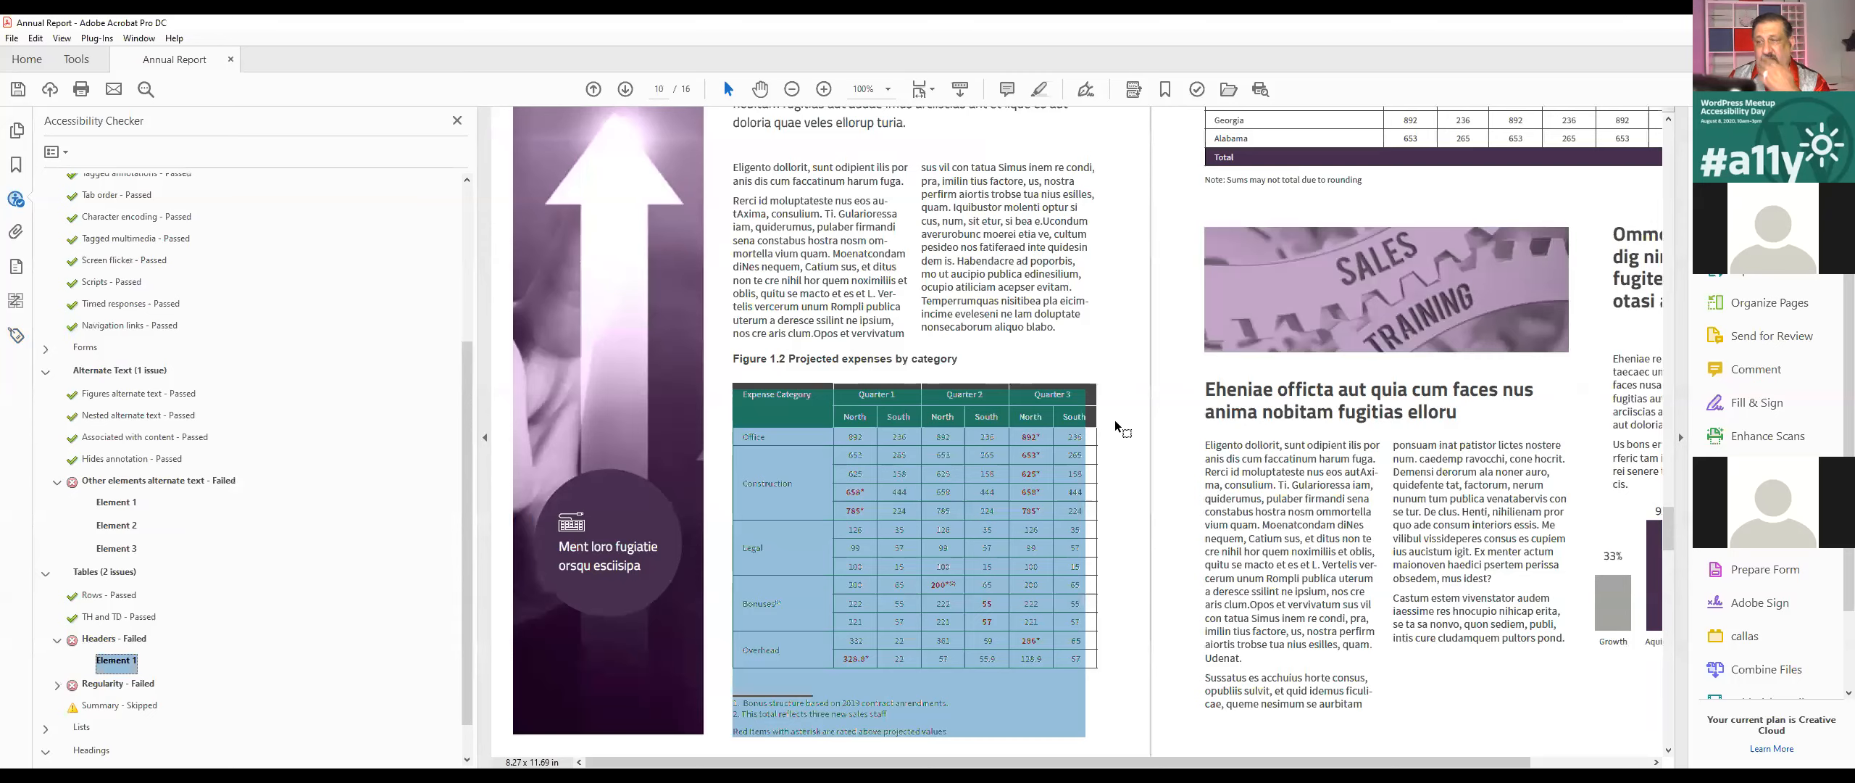
# Step: Examine the header rows, category cells and footnotes of the Projected expenses by category table at 200% zoom
pyautogui.click(952, 379)
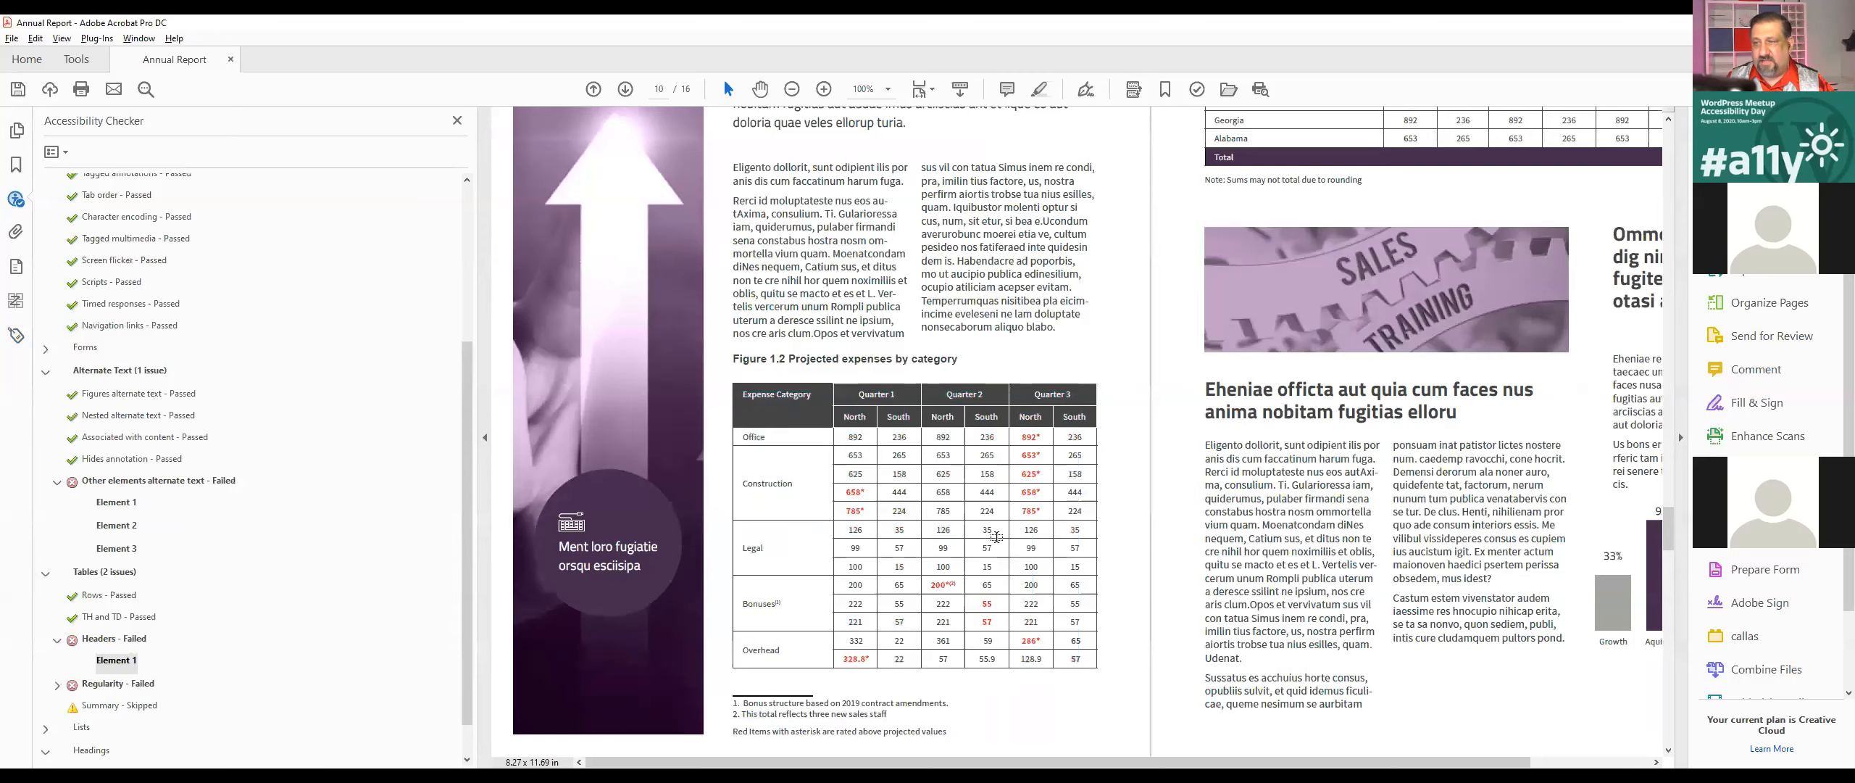
pyautogui.scroll(3, 992, 543)
pyautogui.scroll(-2, 892, 529)
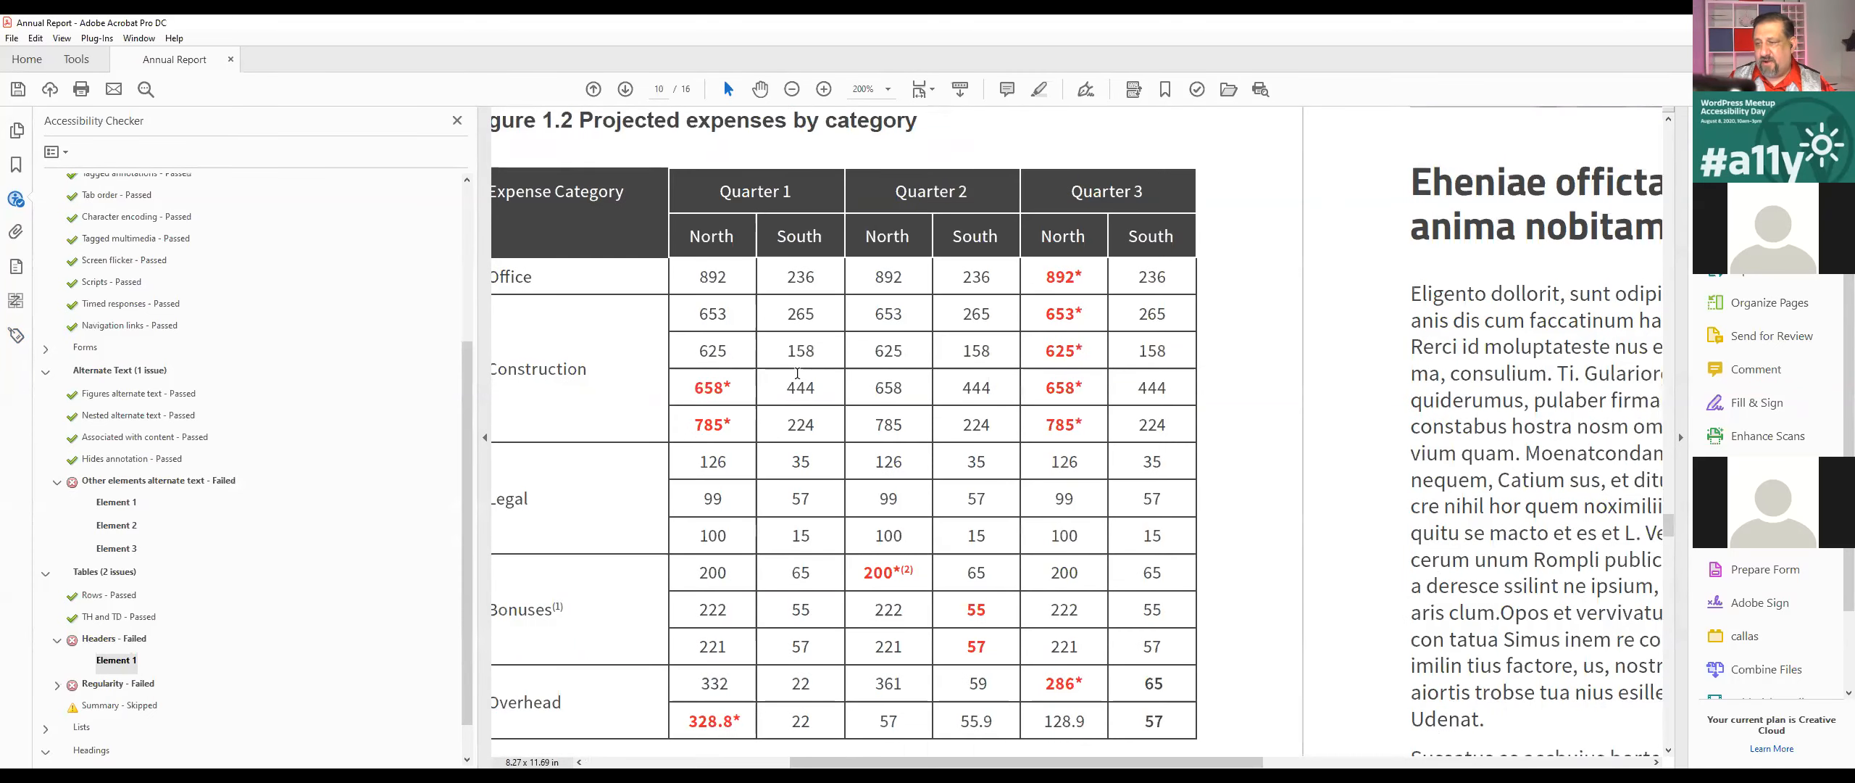
pyautogui.hscroll(-3, 797, 373)
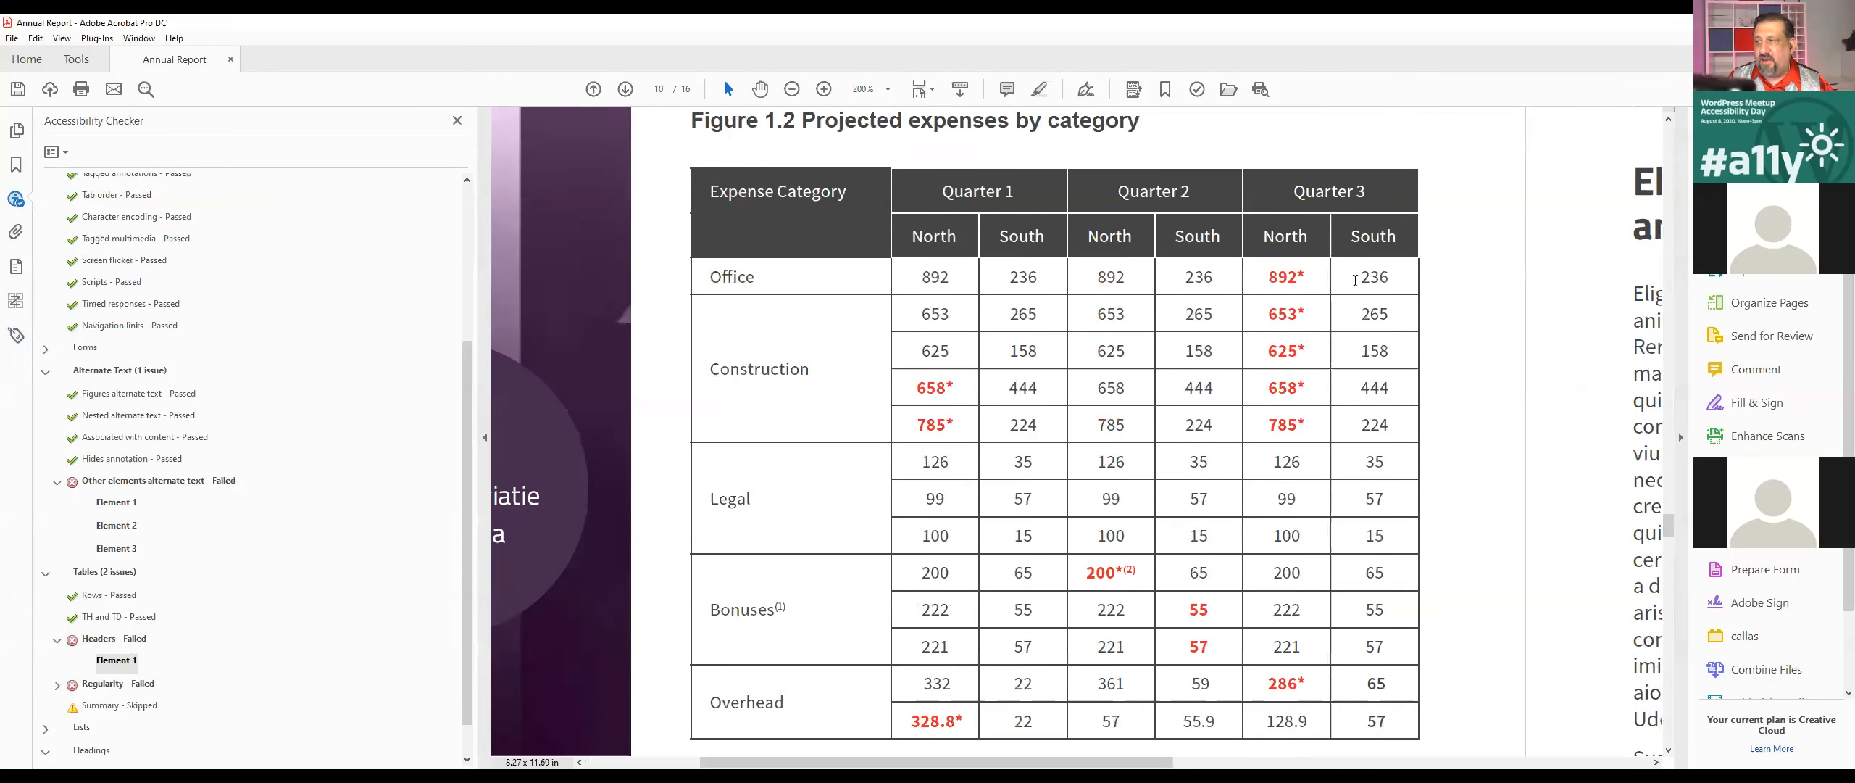
pyautogui.scroll(-1, 968, 558)
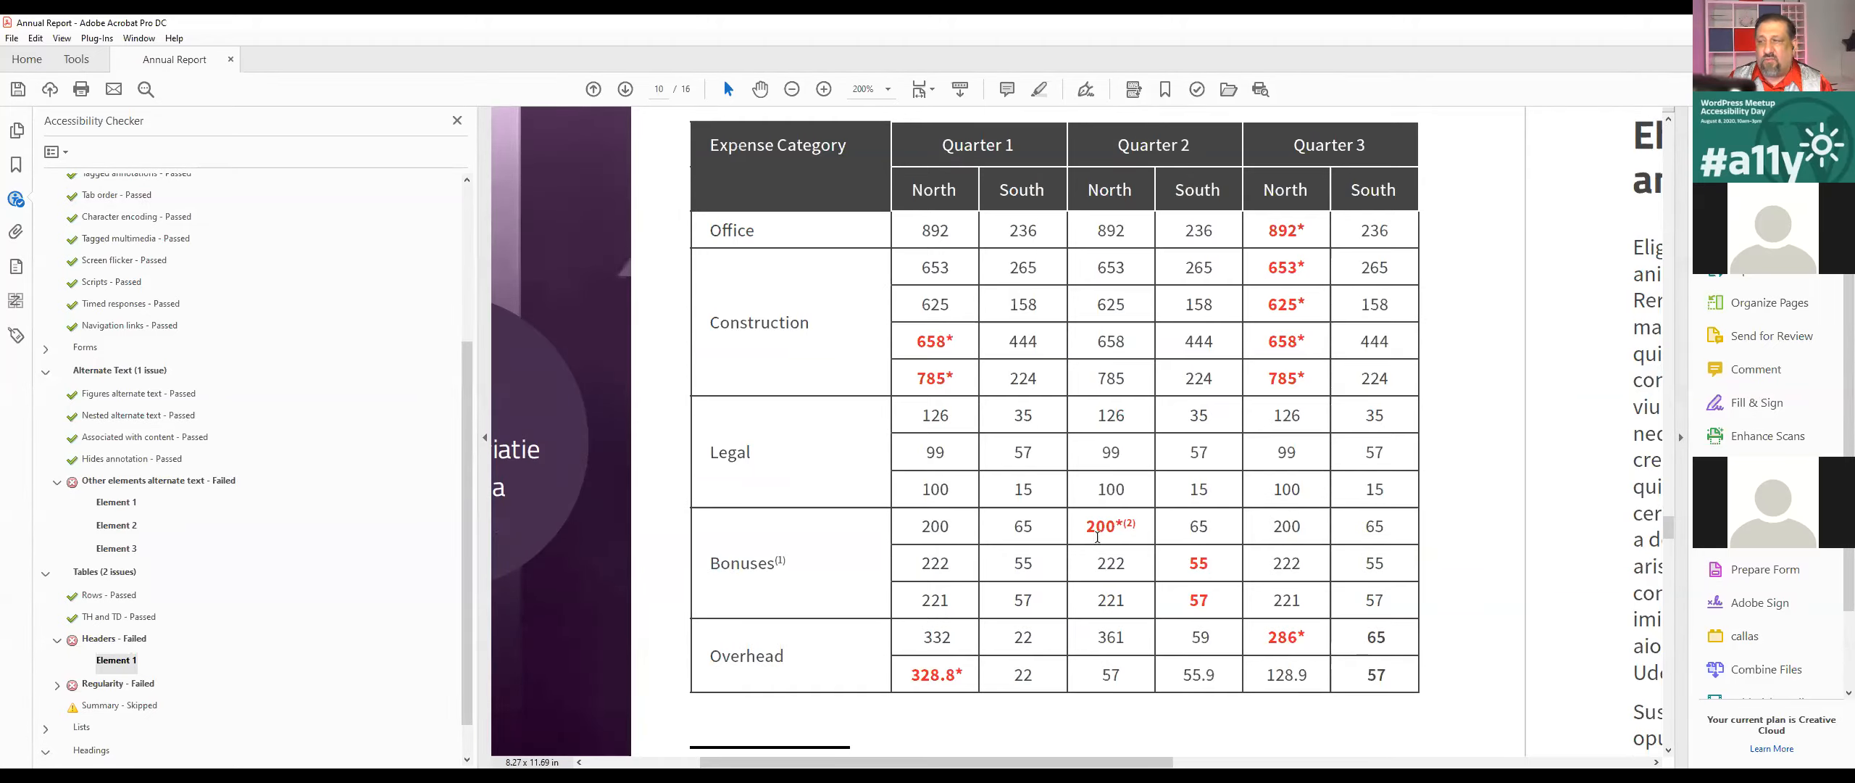
pyautogui.scroll(-2, 942, 659)
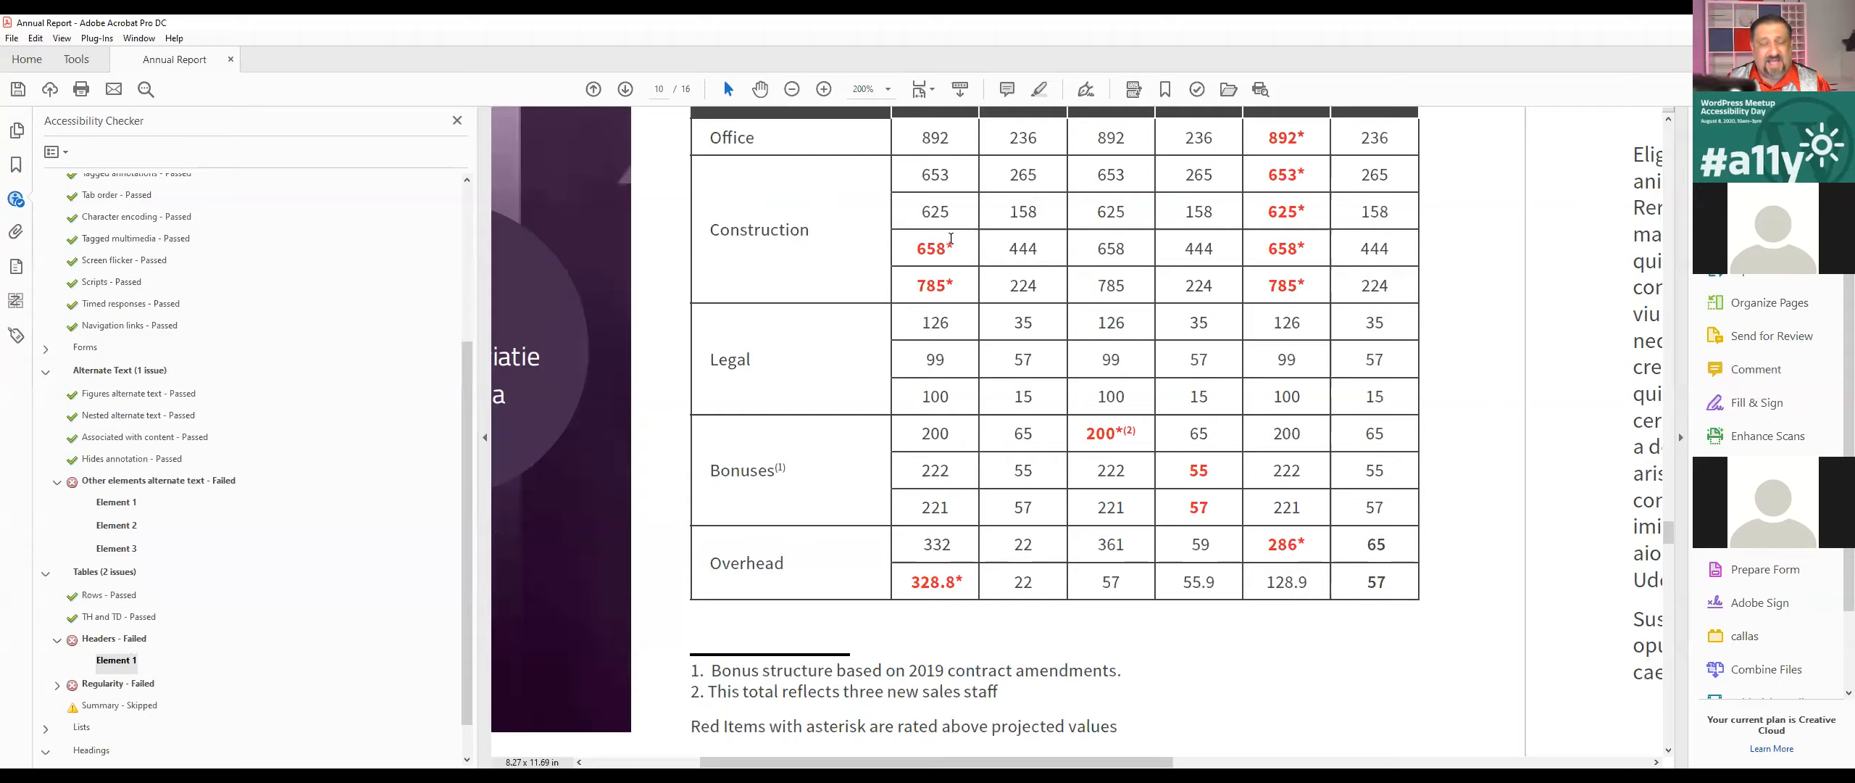
pyautogui.scroll(2, 951, 239)
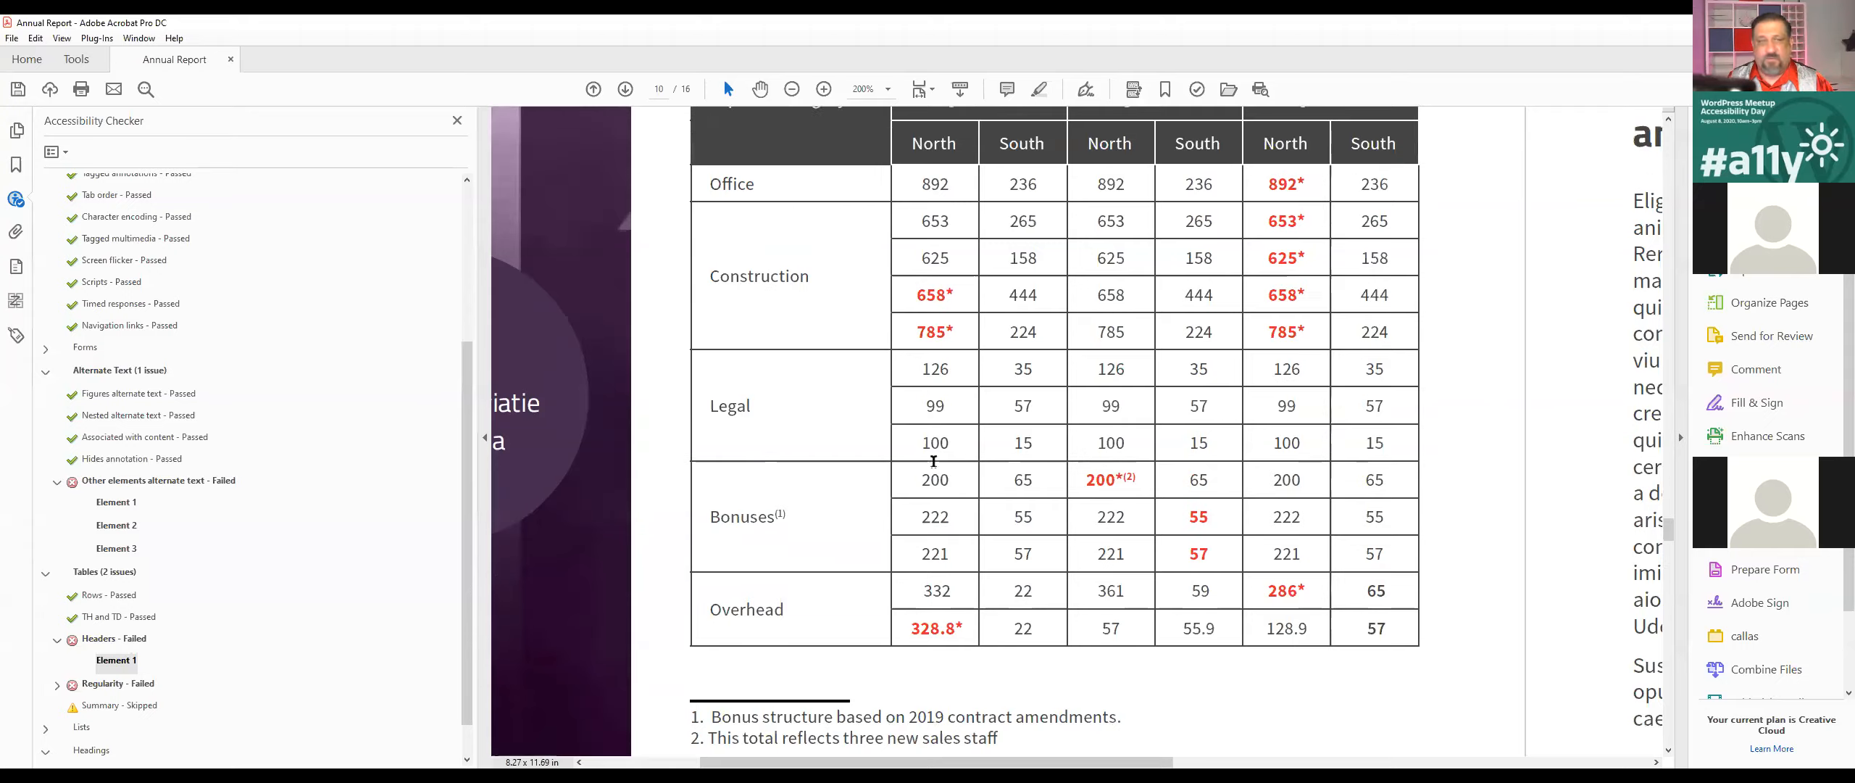
# Step: Locate Element 1 of the failed Headers check in the tag tree and open its Table tag in the Table Editor
pyautogui.click(115, 664)
pyautogui.rightClick(116, 670)
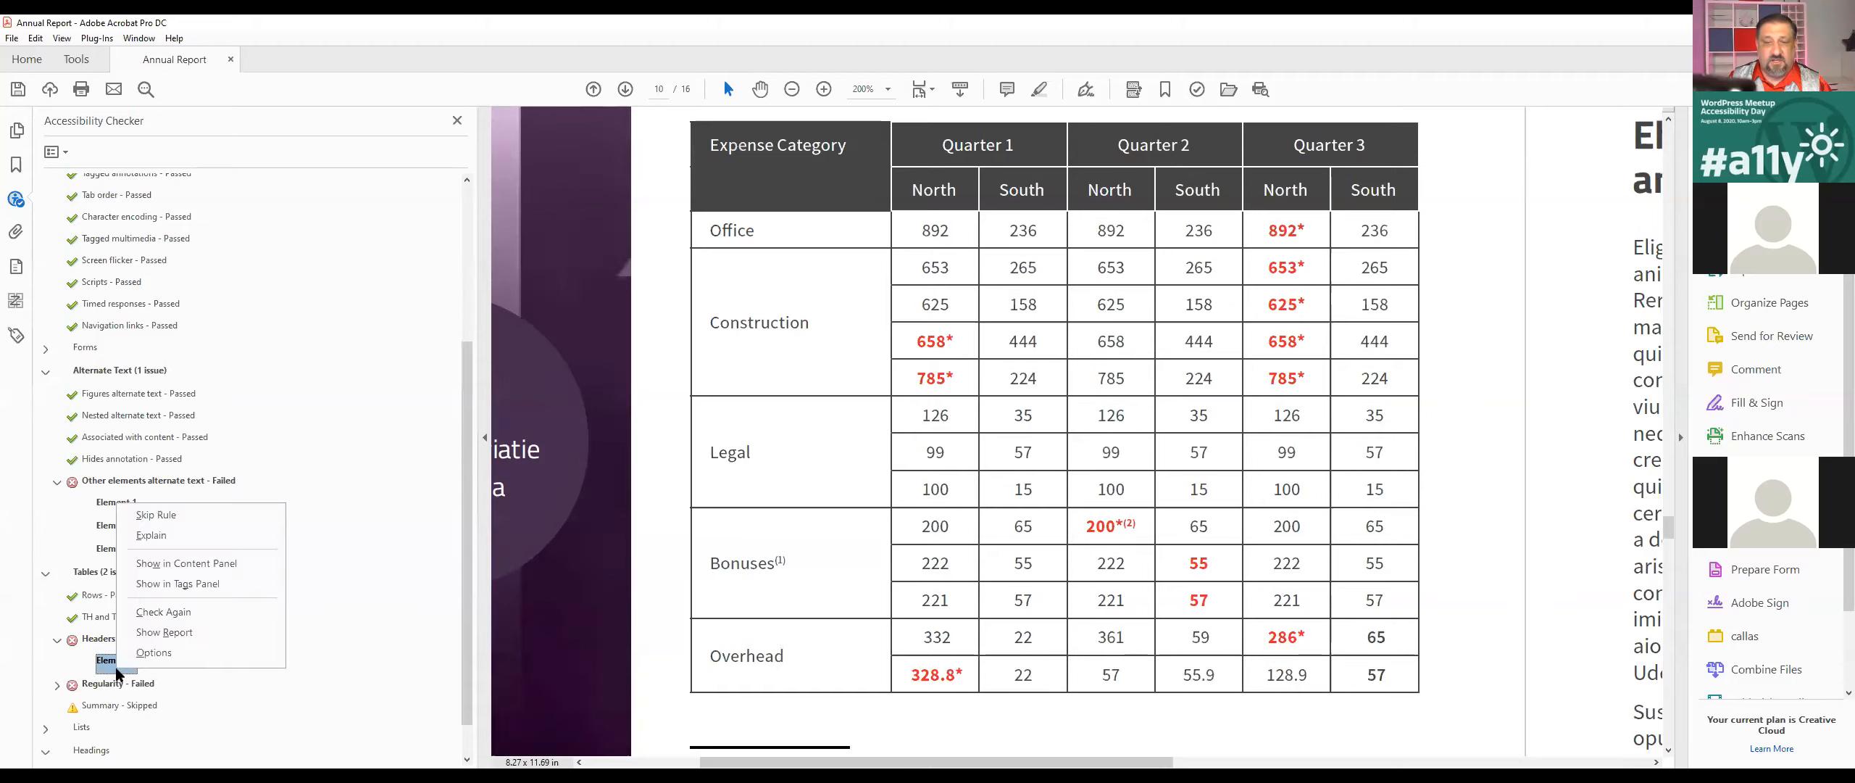
pyautogui.click(205, 582)
pyautogui.click(148, 560)
pyautogui.rightClick(148, 561)
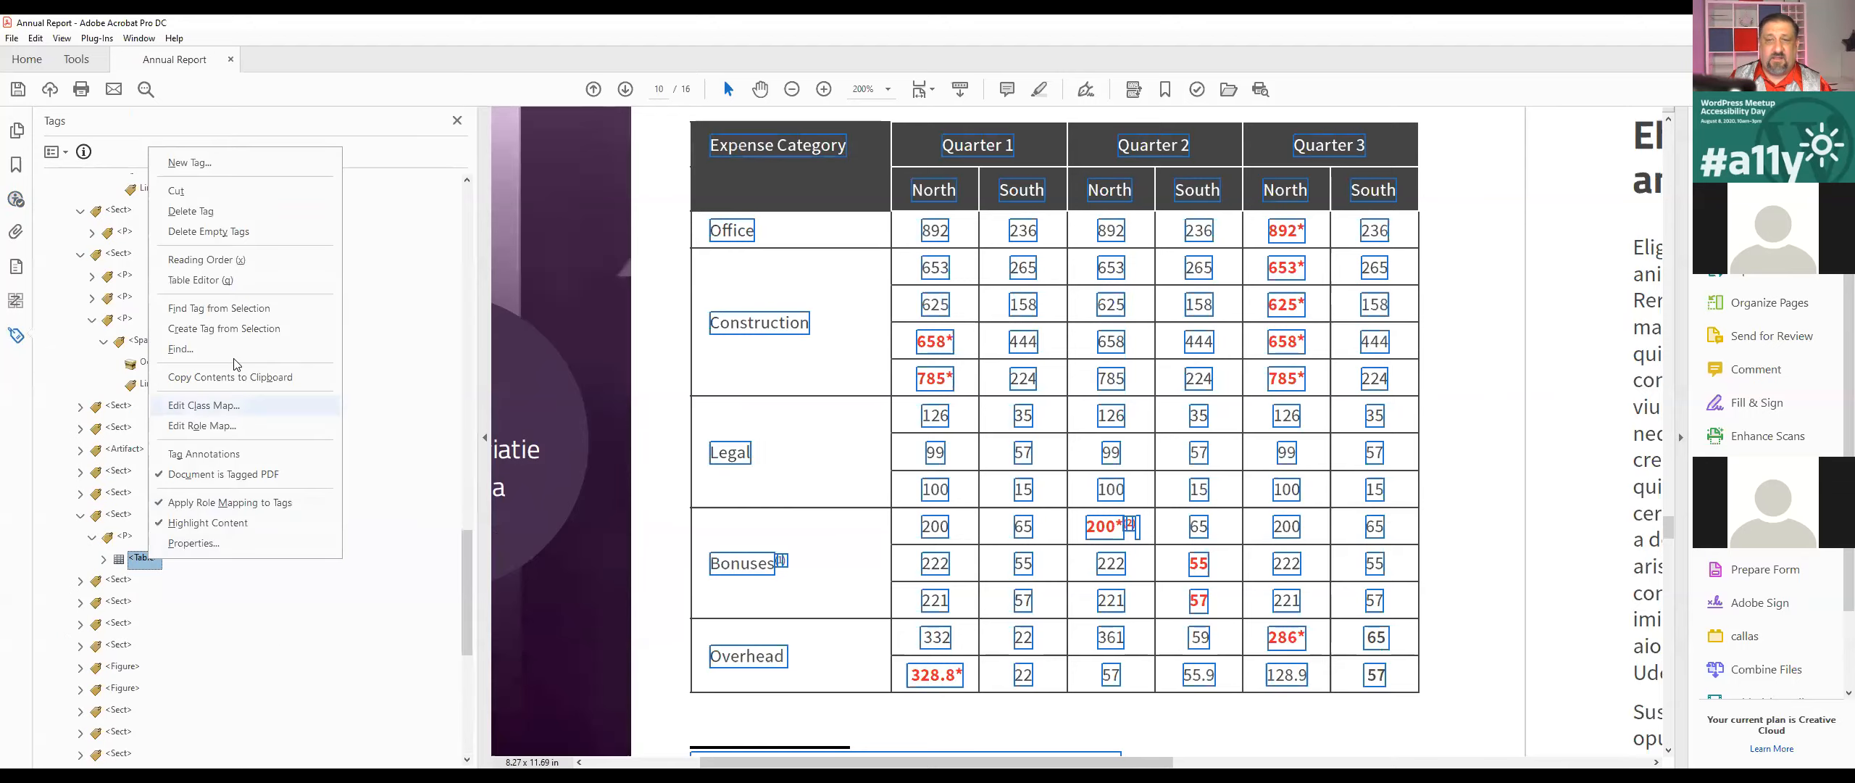
pyautogui.click(218, 281)
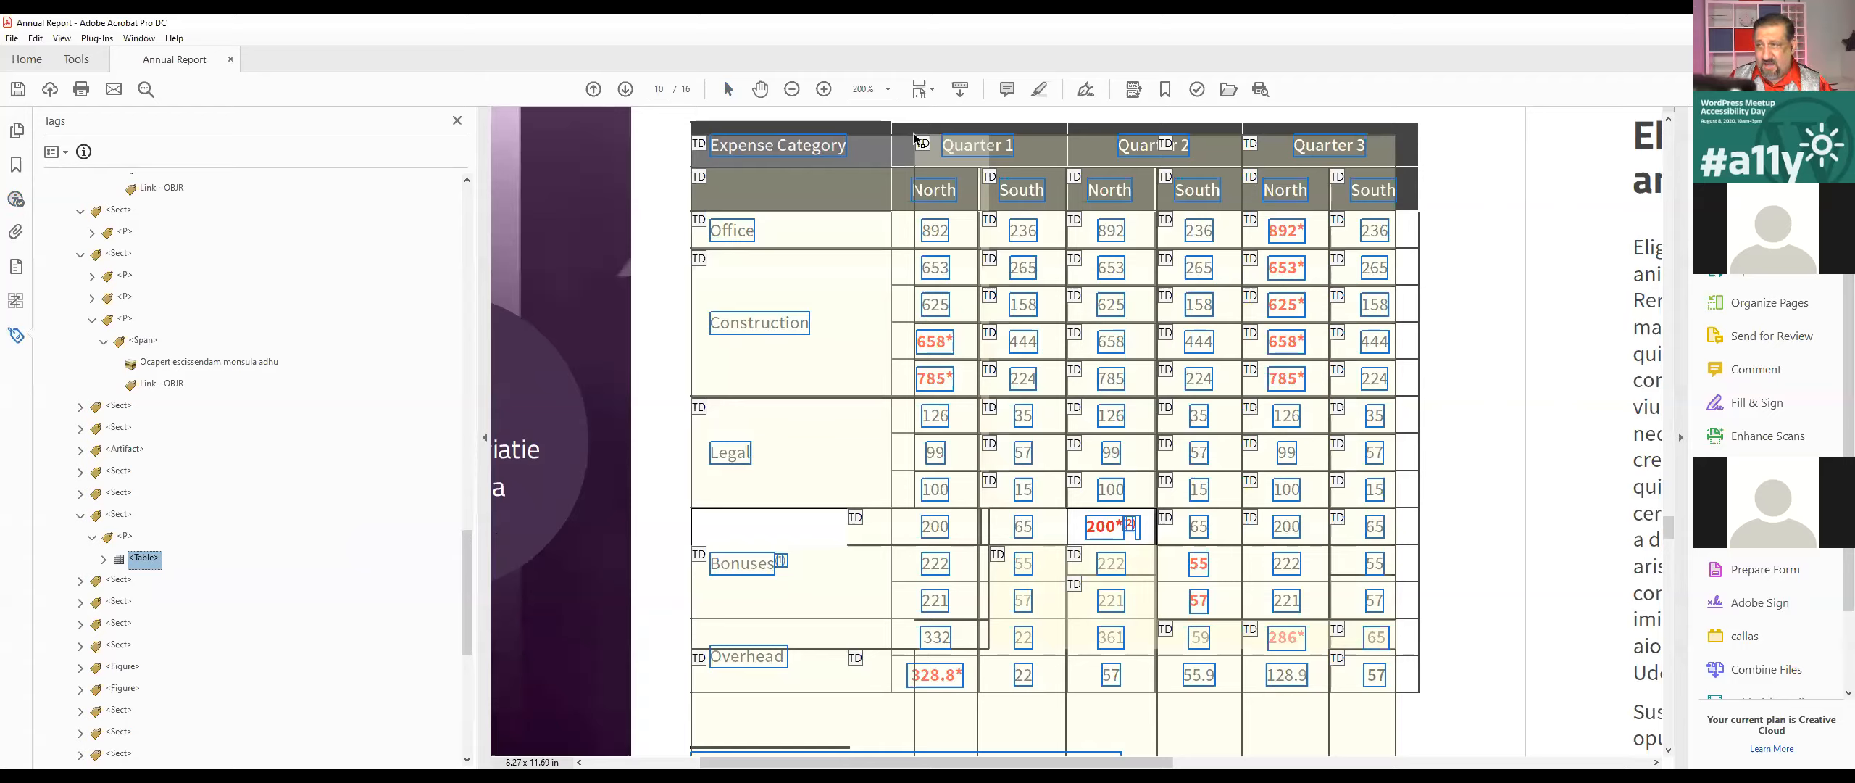
pyautogui.moveTo(1023, 168); pyautogui.dragTo(1377, 159)
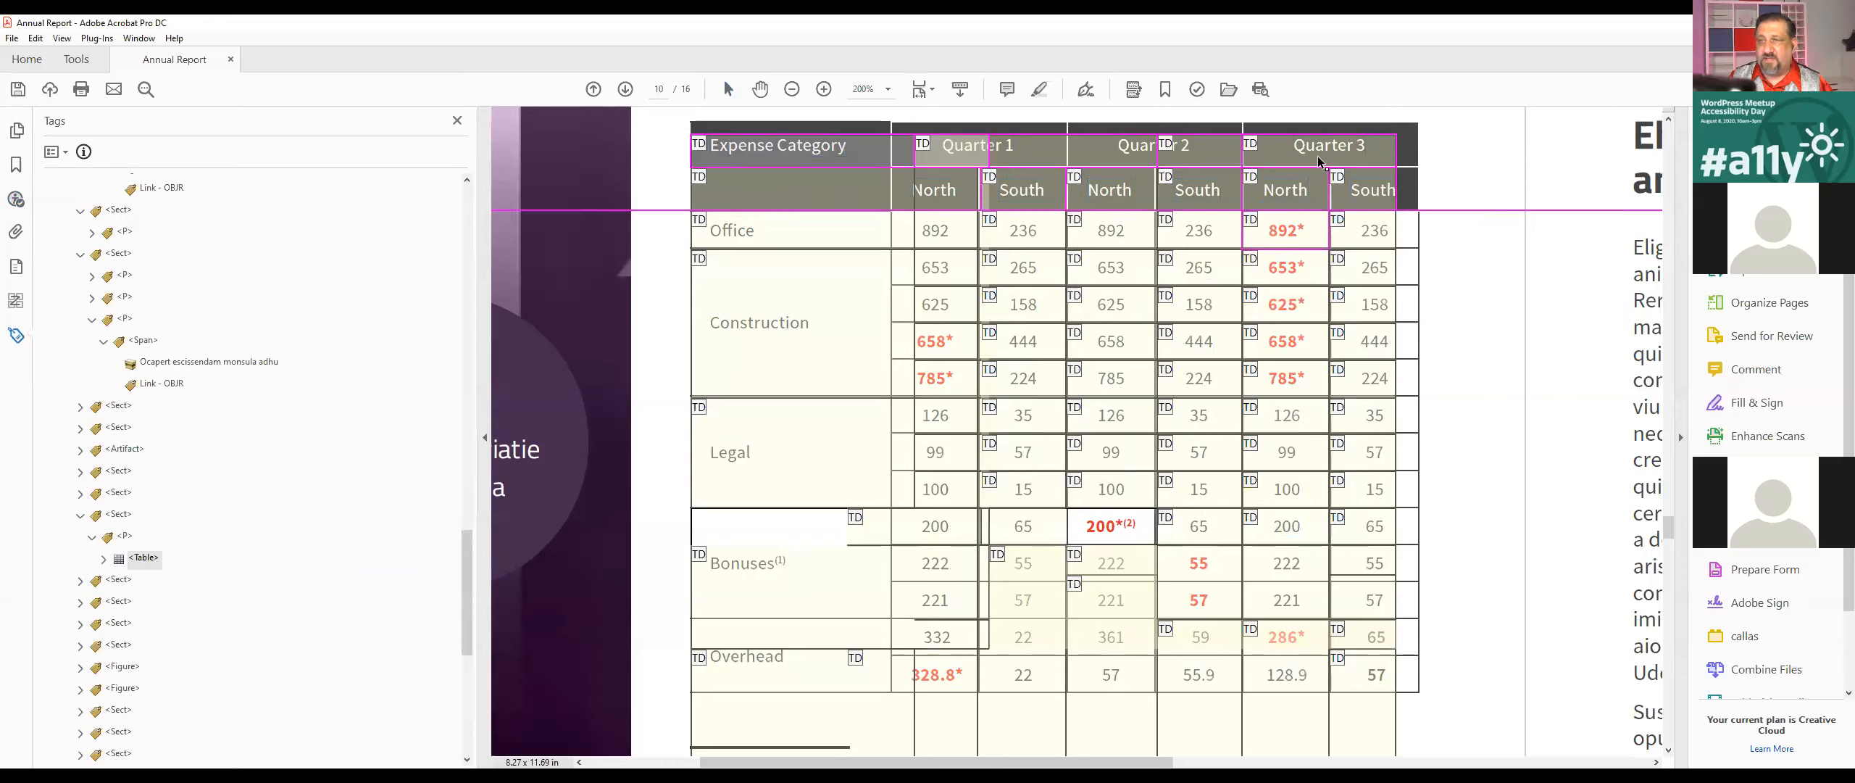
pyautogui.doubleClick(872, 159)
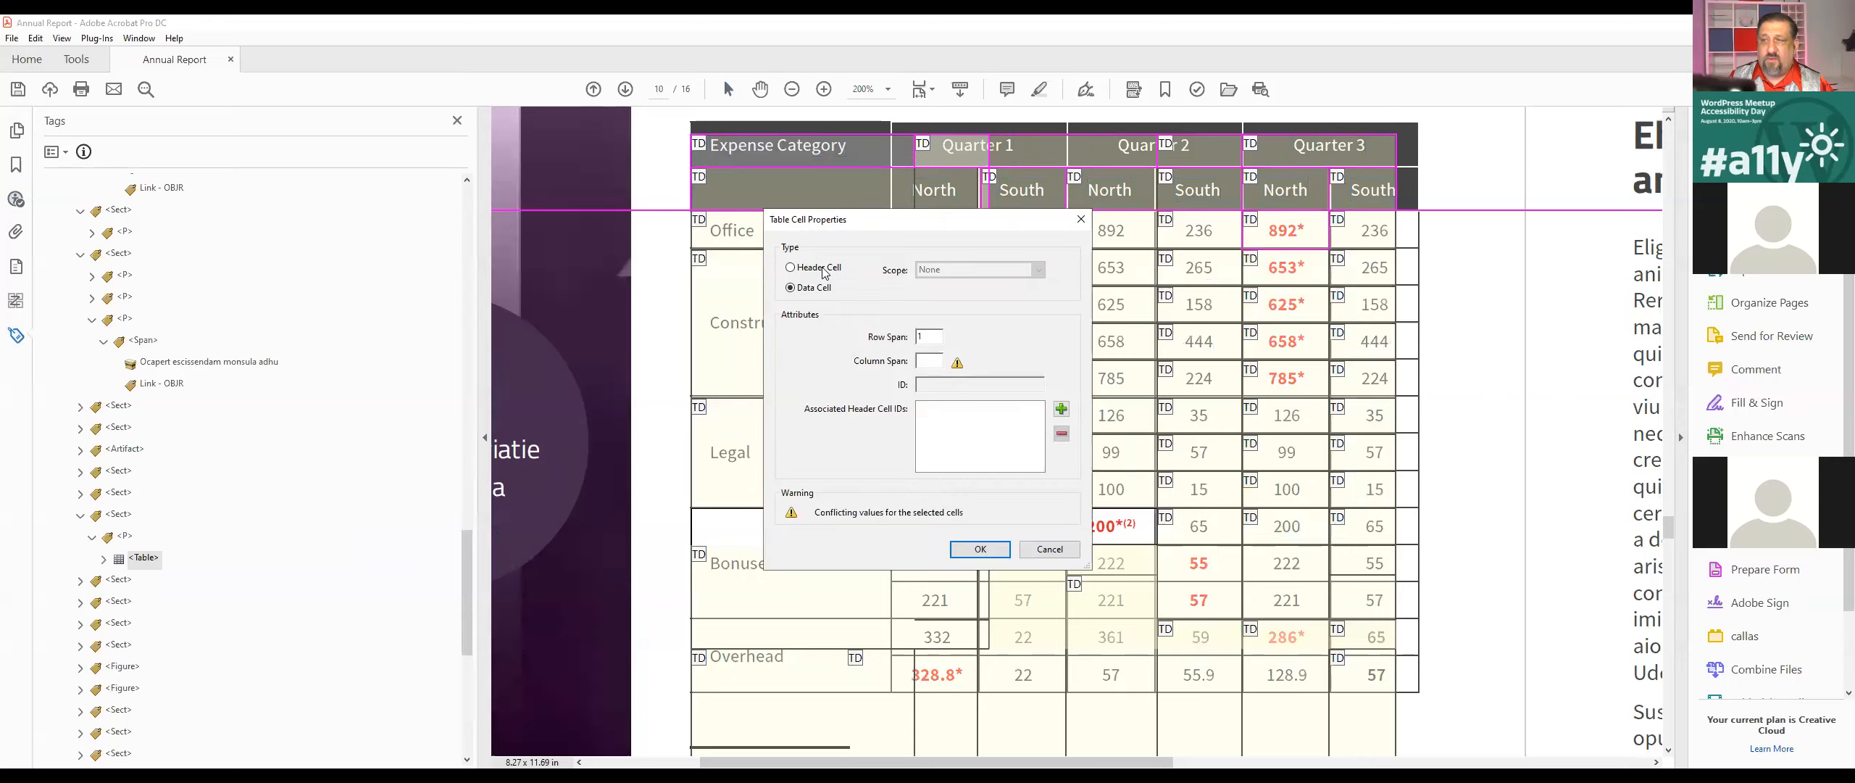
pyautogui.click(932, 272)
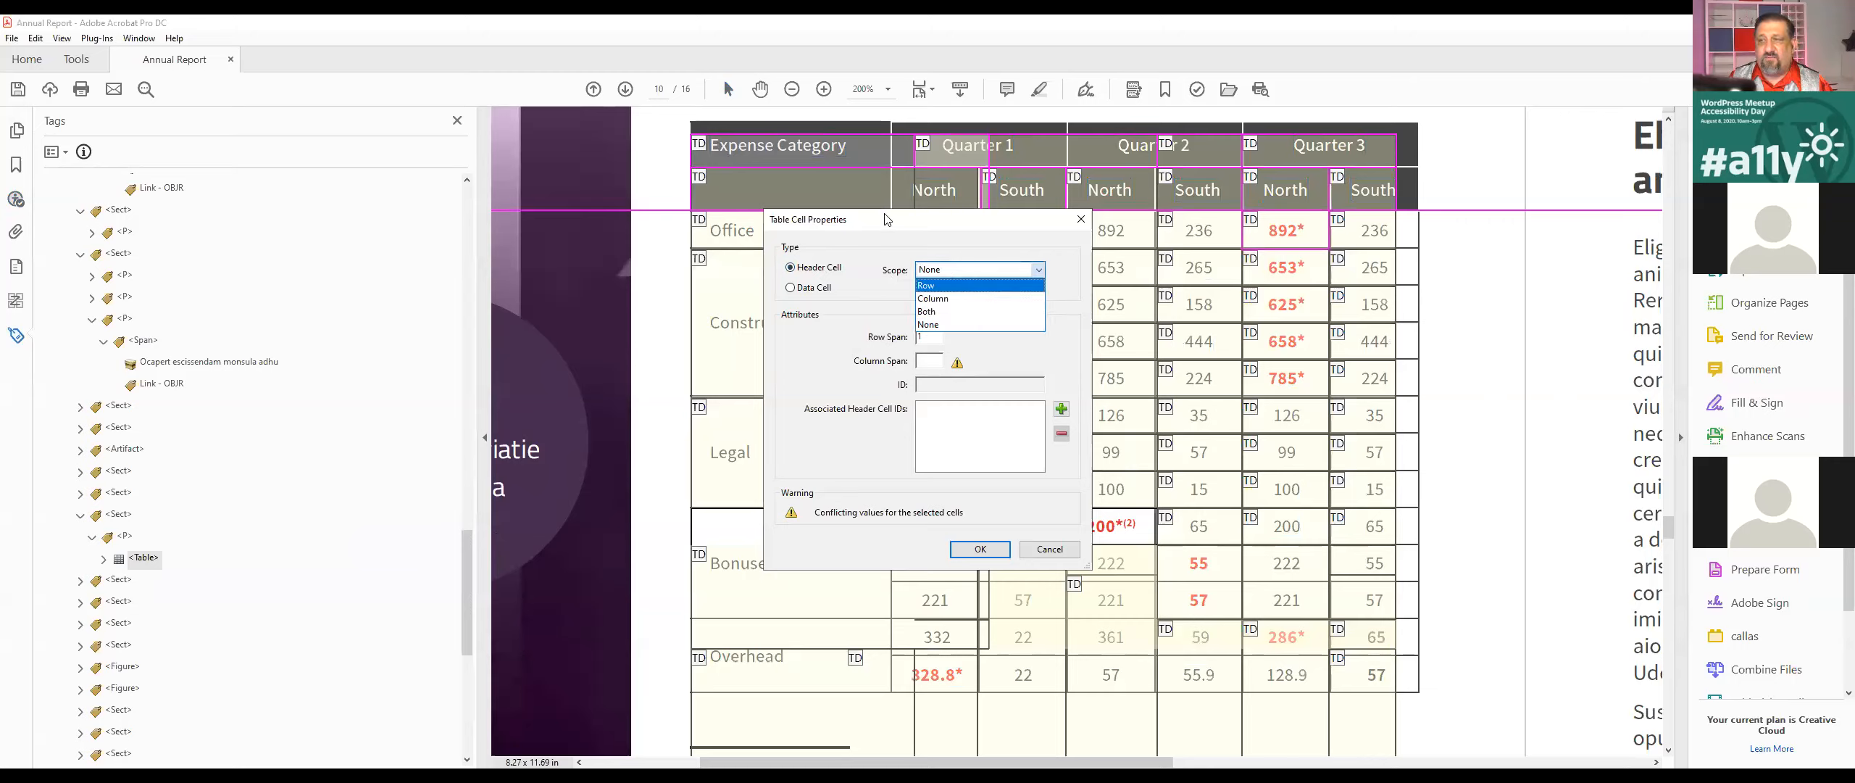
pyautogui.click(334, 156)
pyautogui.moveTo(820, 223); pyautogui.dragTo(238, 189)
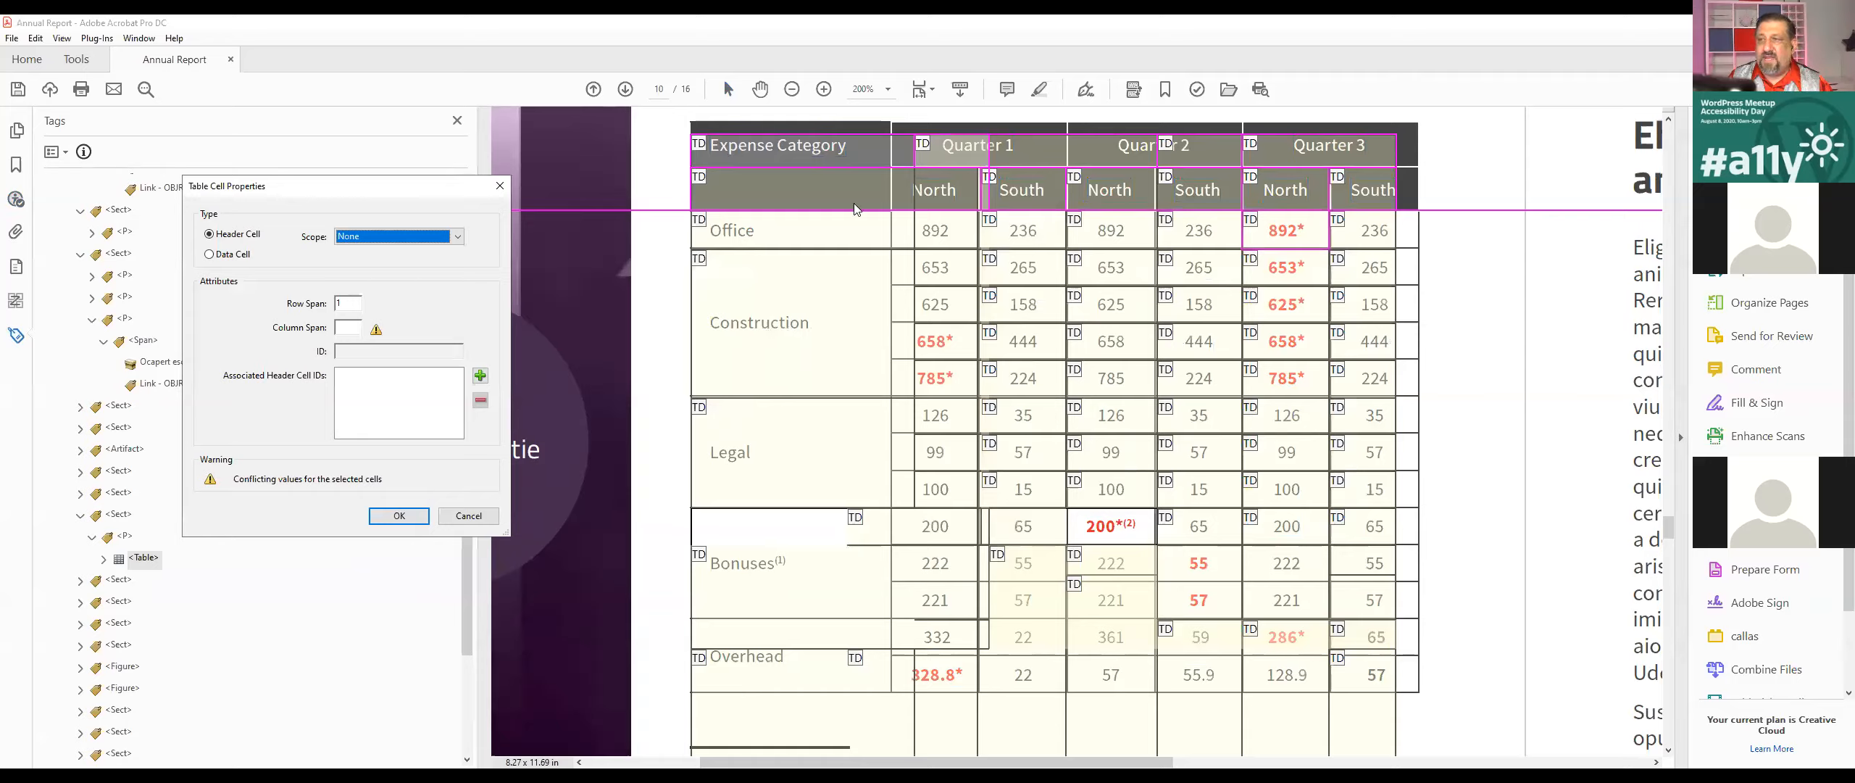
pyautogui.click(816, 201)
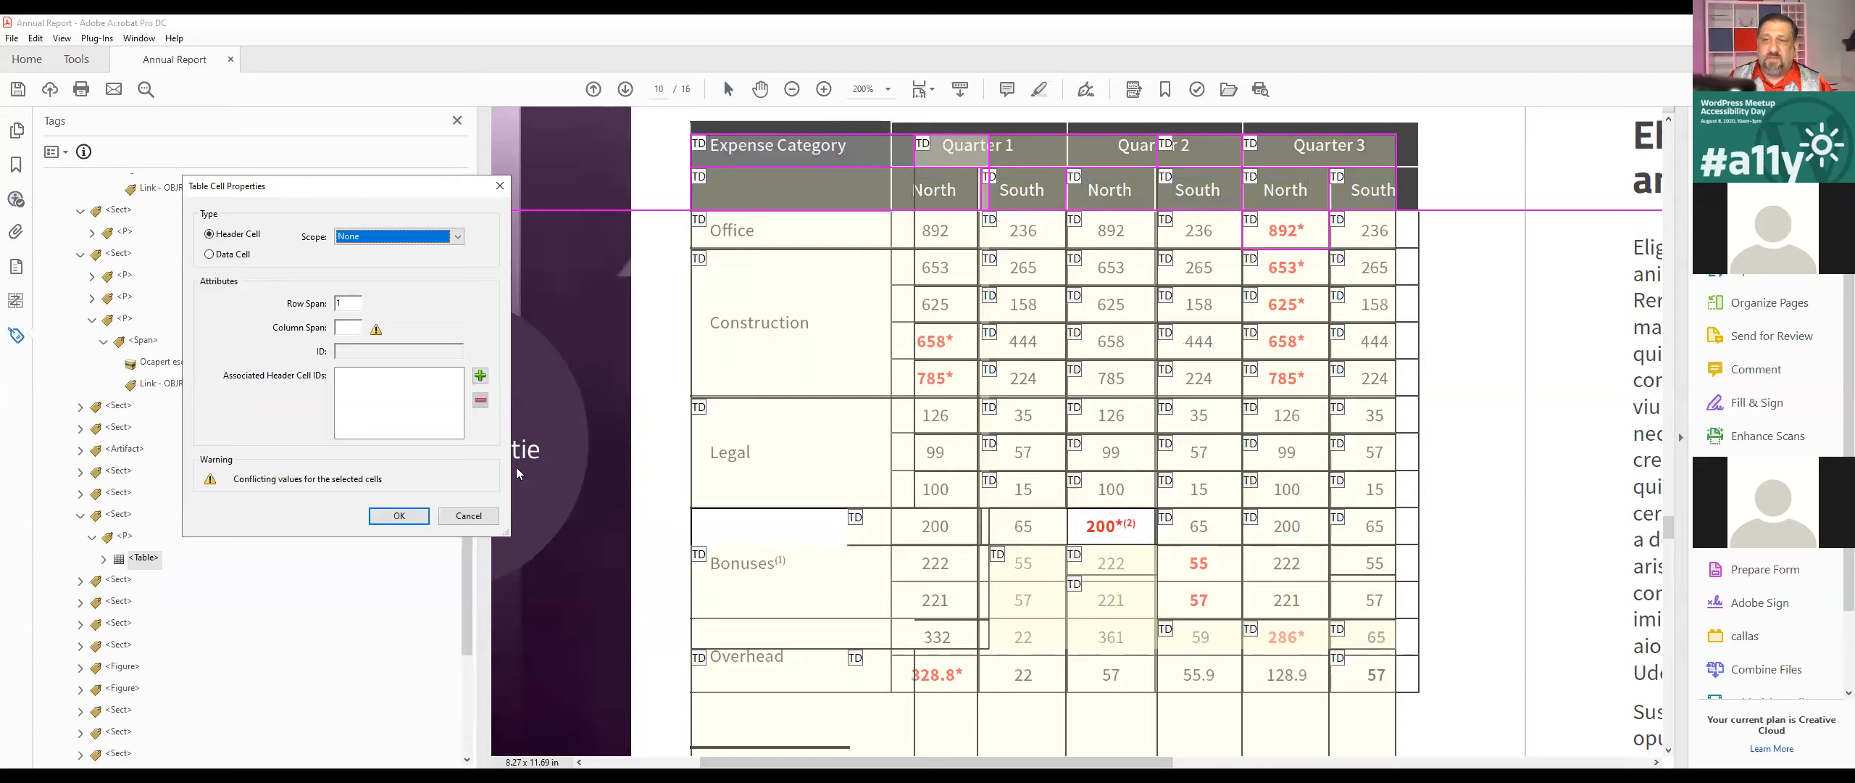
pyautogui.click(465, 517)
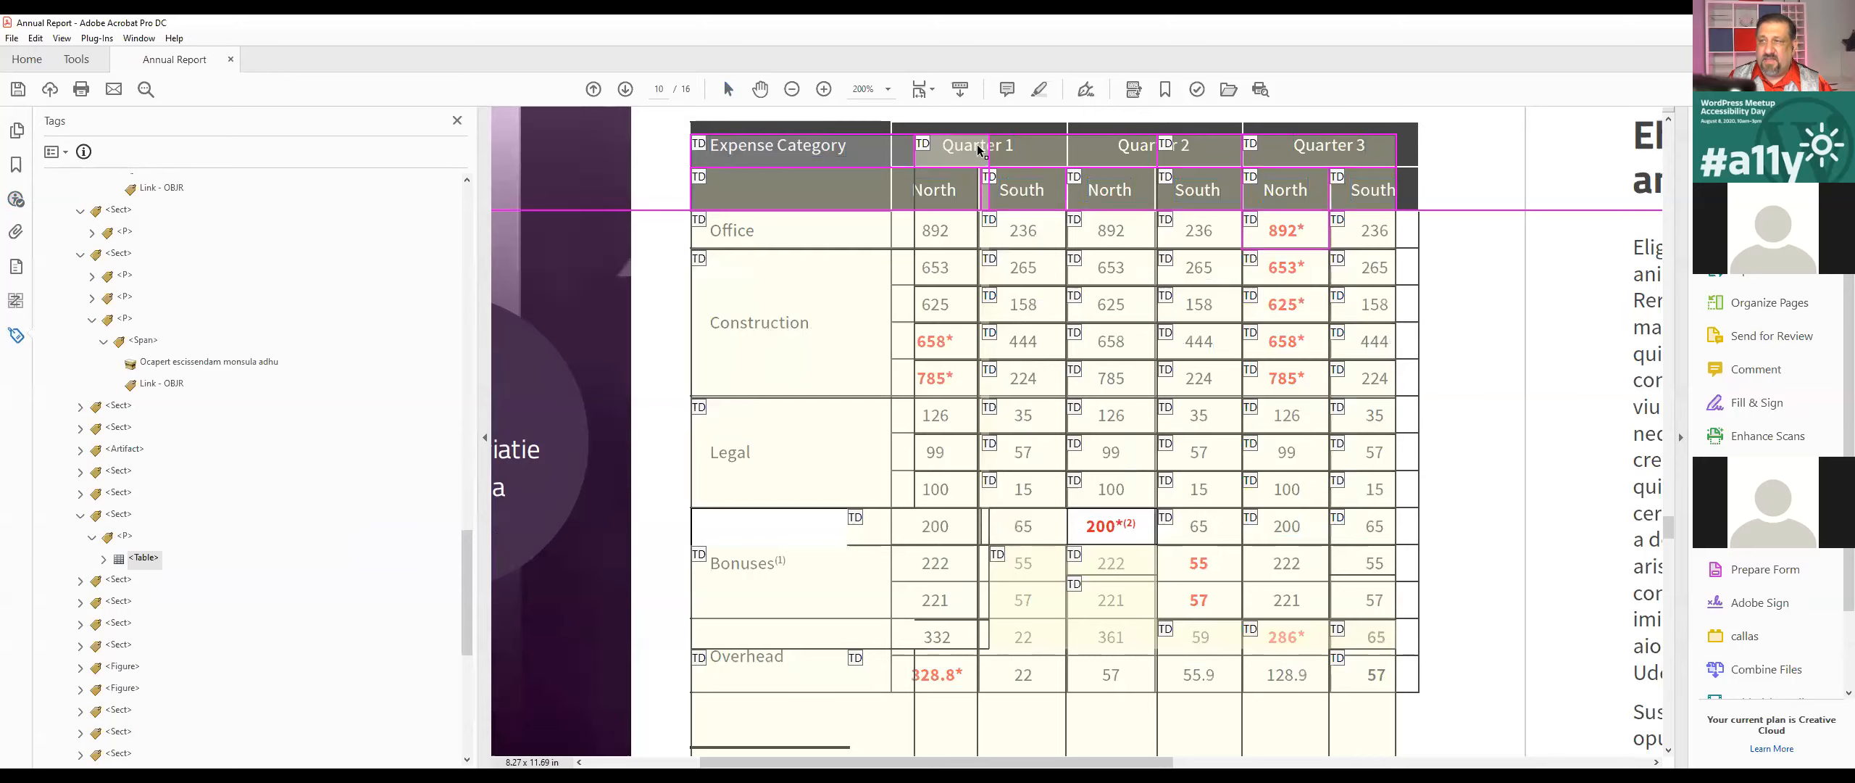
# Step: Change the Quarter 1, Quarter 2 and Quarter 3 cells of the expenses table to header cells with Column scope
pyautogui.click(143, 558)
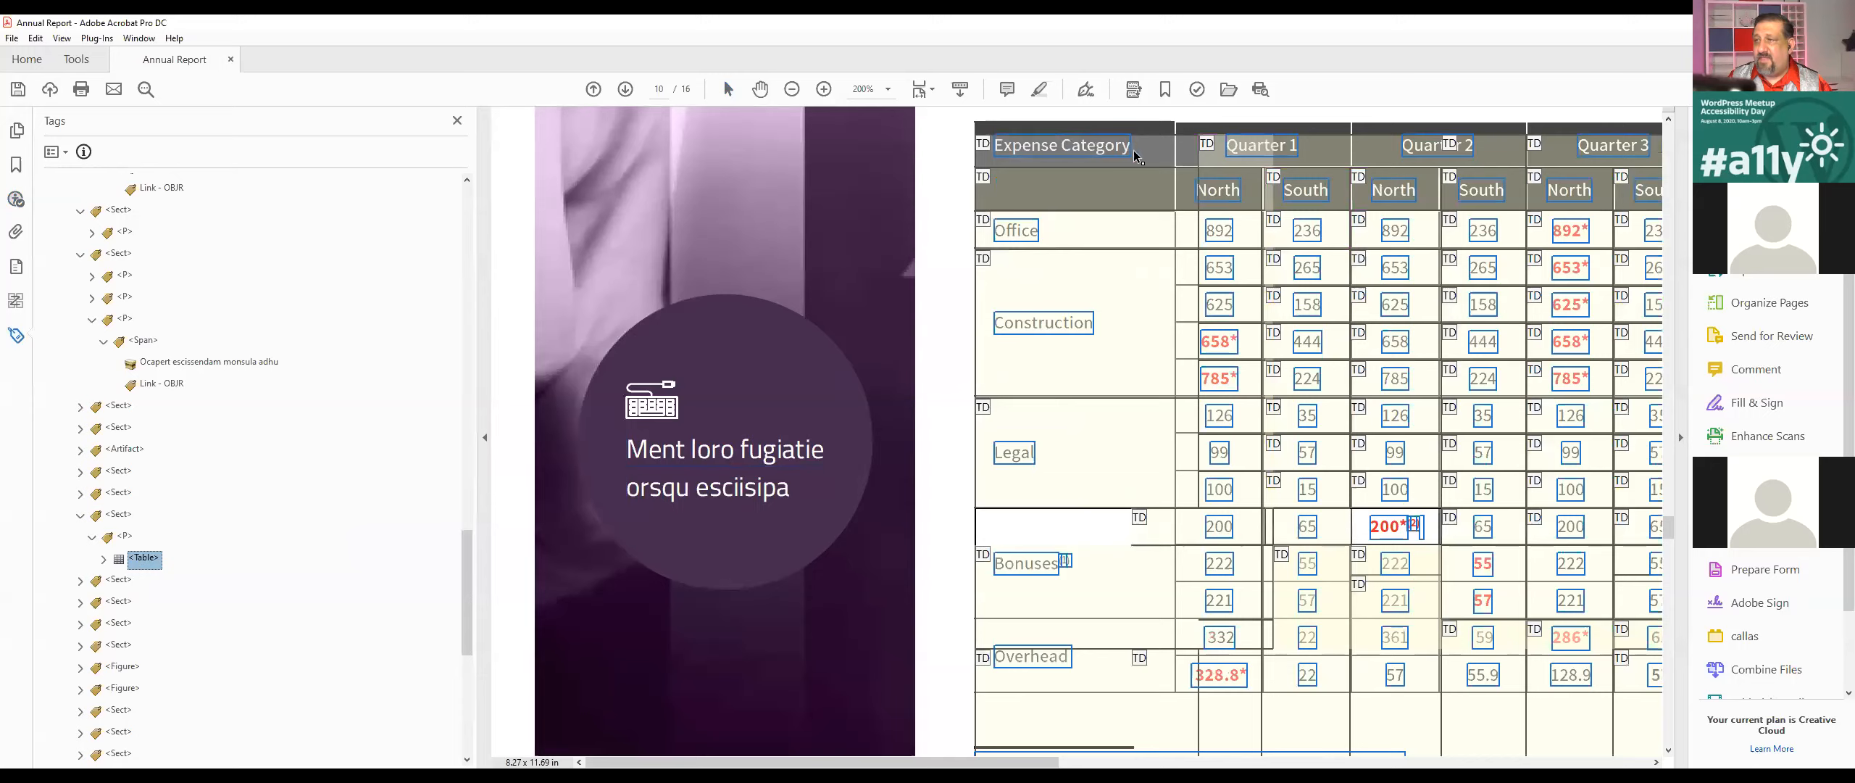
pyautogui.moveTo(1200, 136); pyautogui.dragTo(1602, 156)
pyautogui.rightClick(1602, 156)
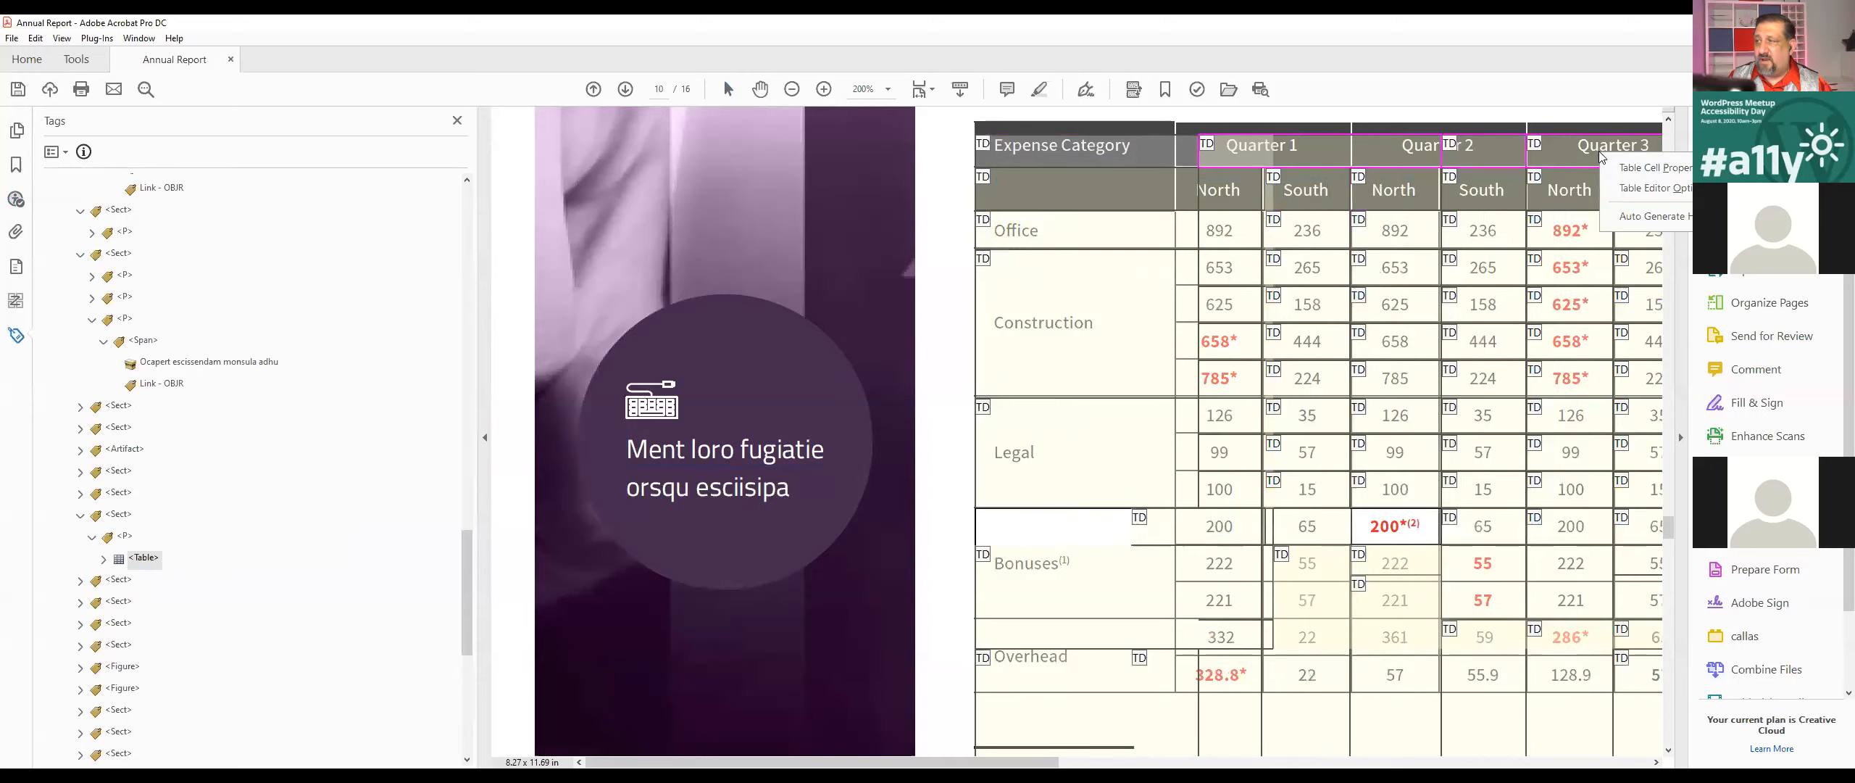
pyautogui.click(1651, 169)
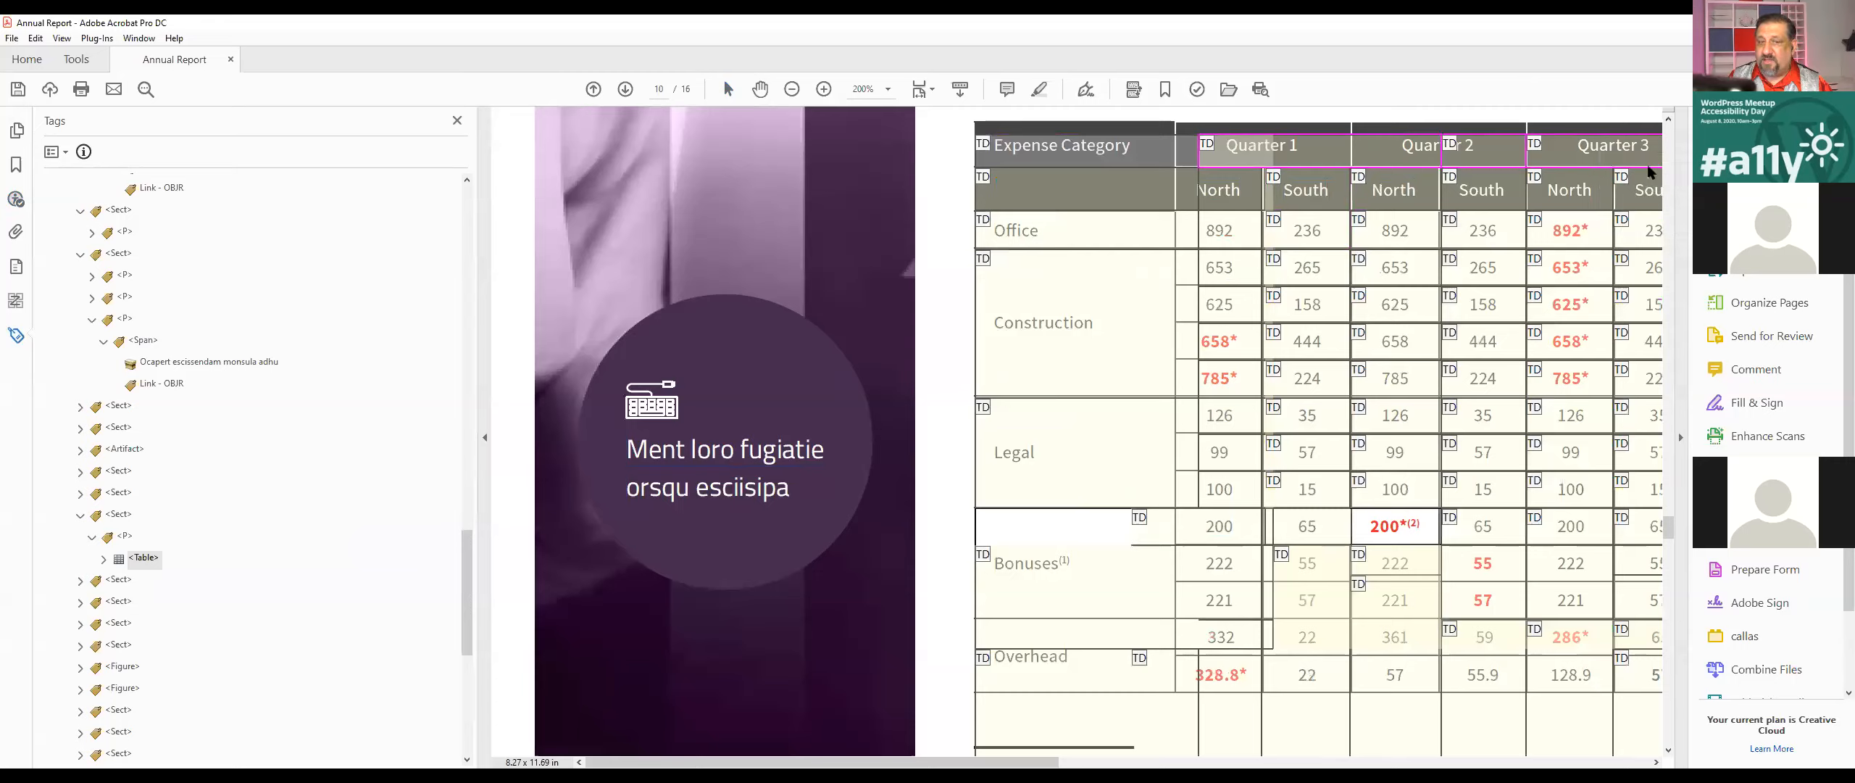
pyautogui.click(811, 292)
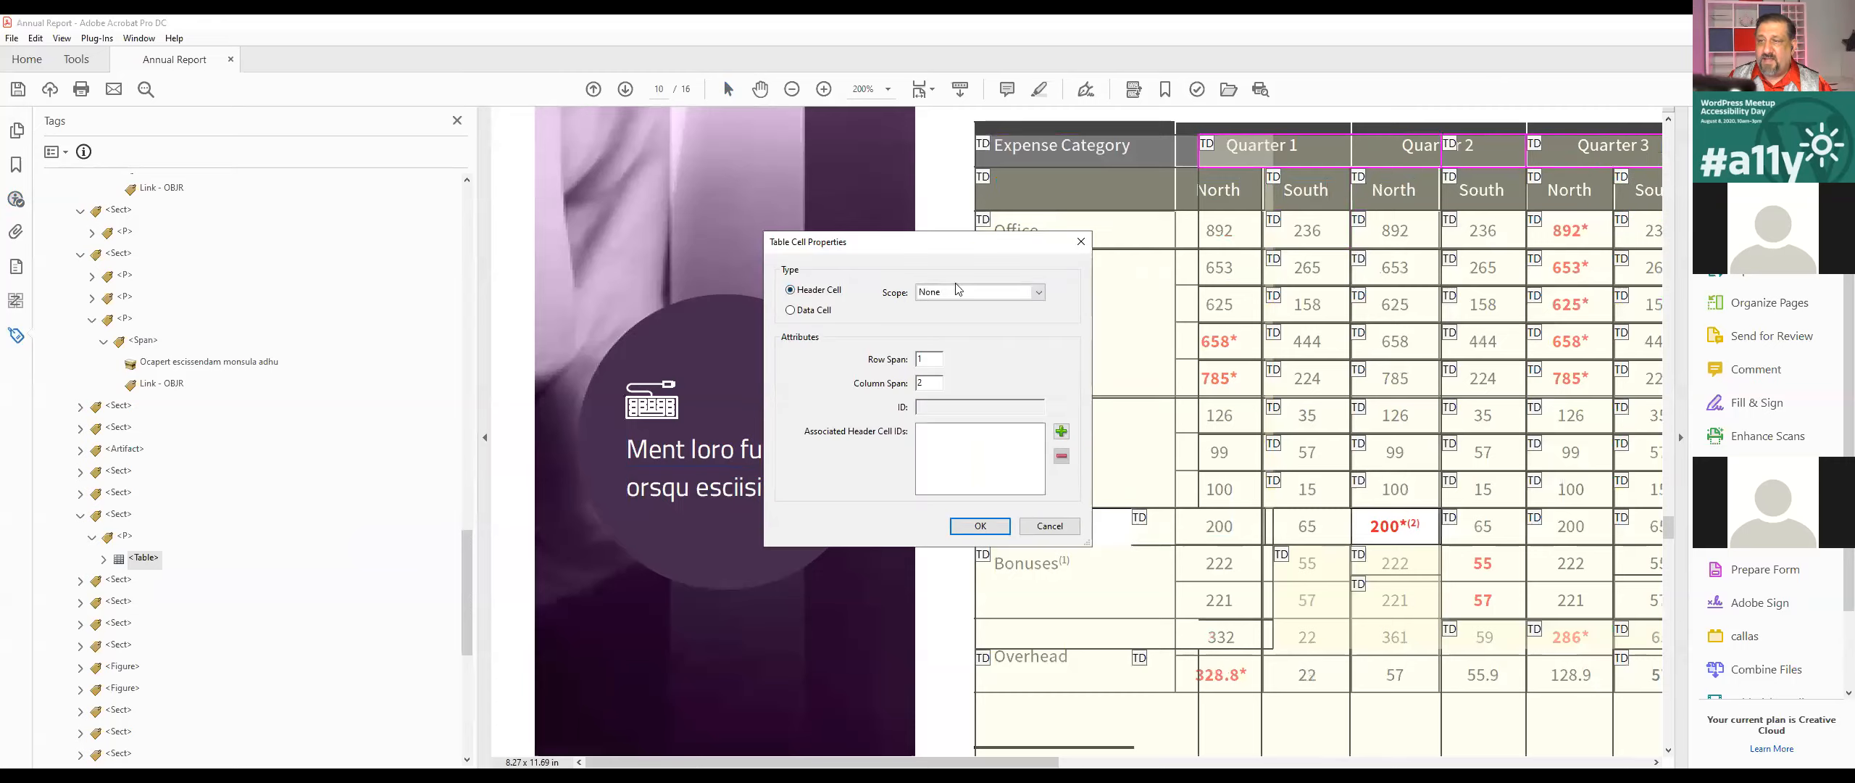
pyautogui.click(958, 291)
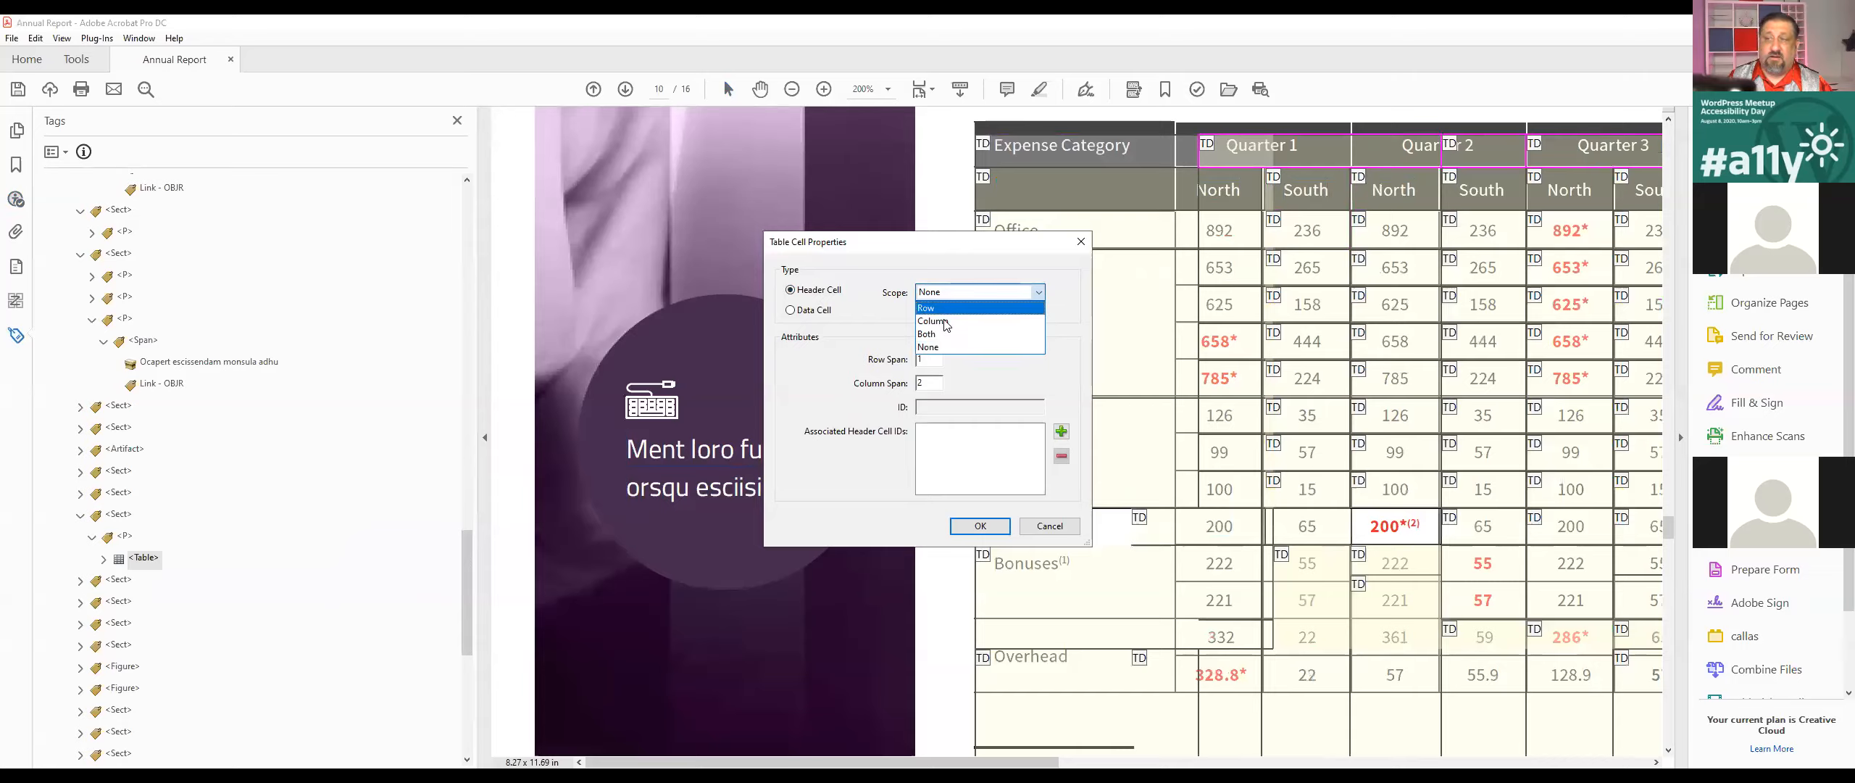
pyautogui.click(946, 320)
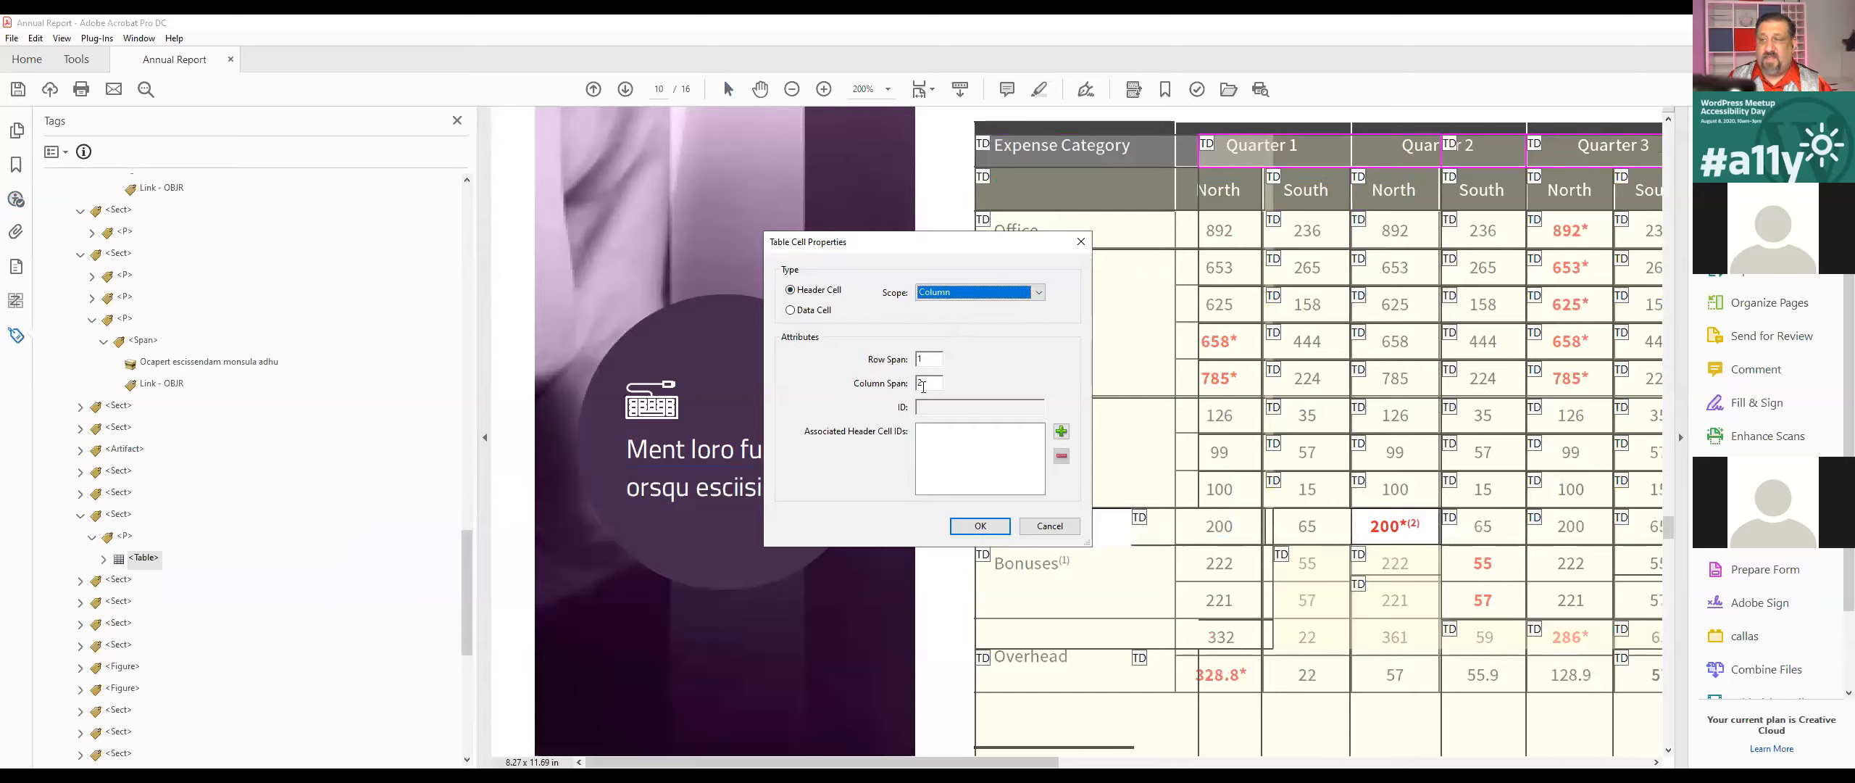
pyautogui.doubleClick(920, 385)
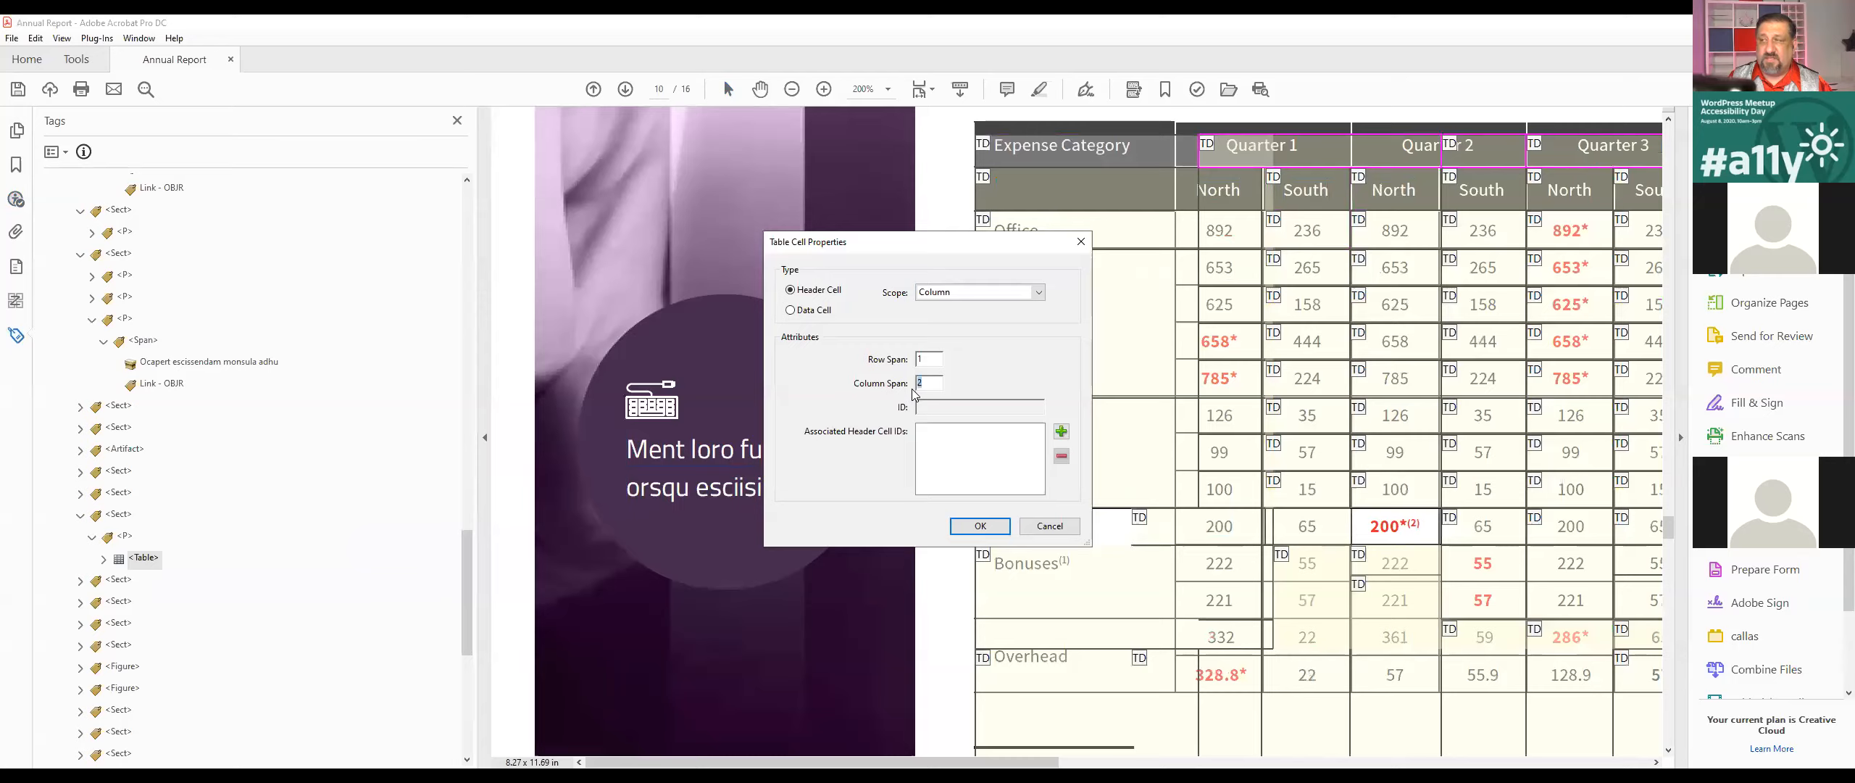
pyautogui.click(980, 525)
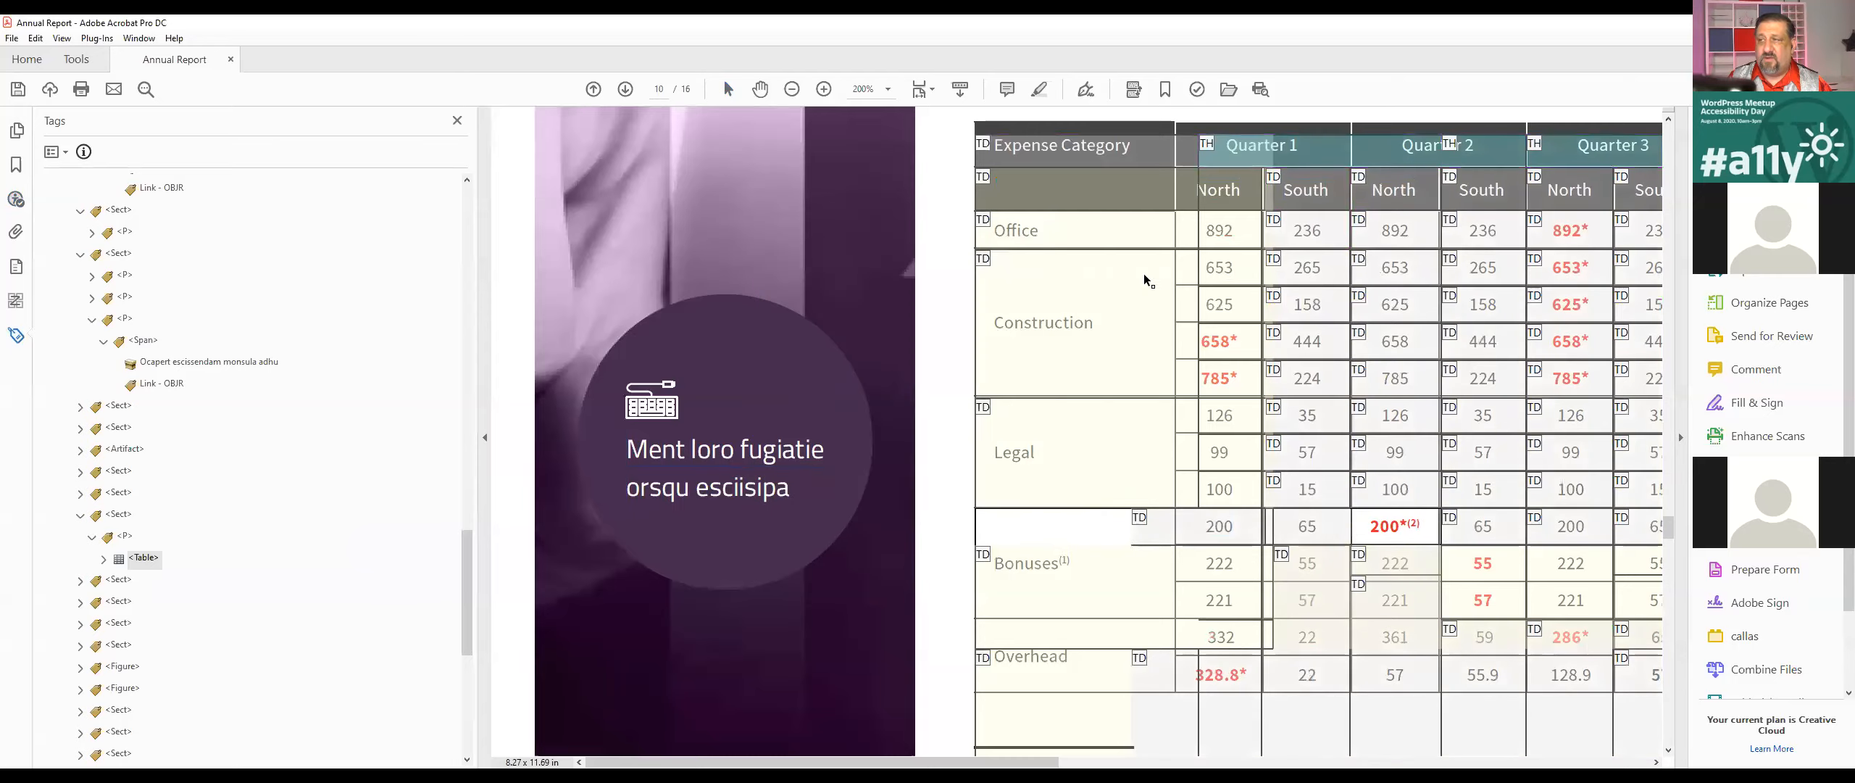
# Step: Change the Expense Category cell to a header cell with Column scope and a row span of 2, accepting the span change
pyautogui.click(1072, 155)
pyautogui.rightClick(1072, 156)
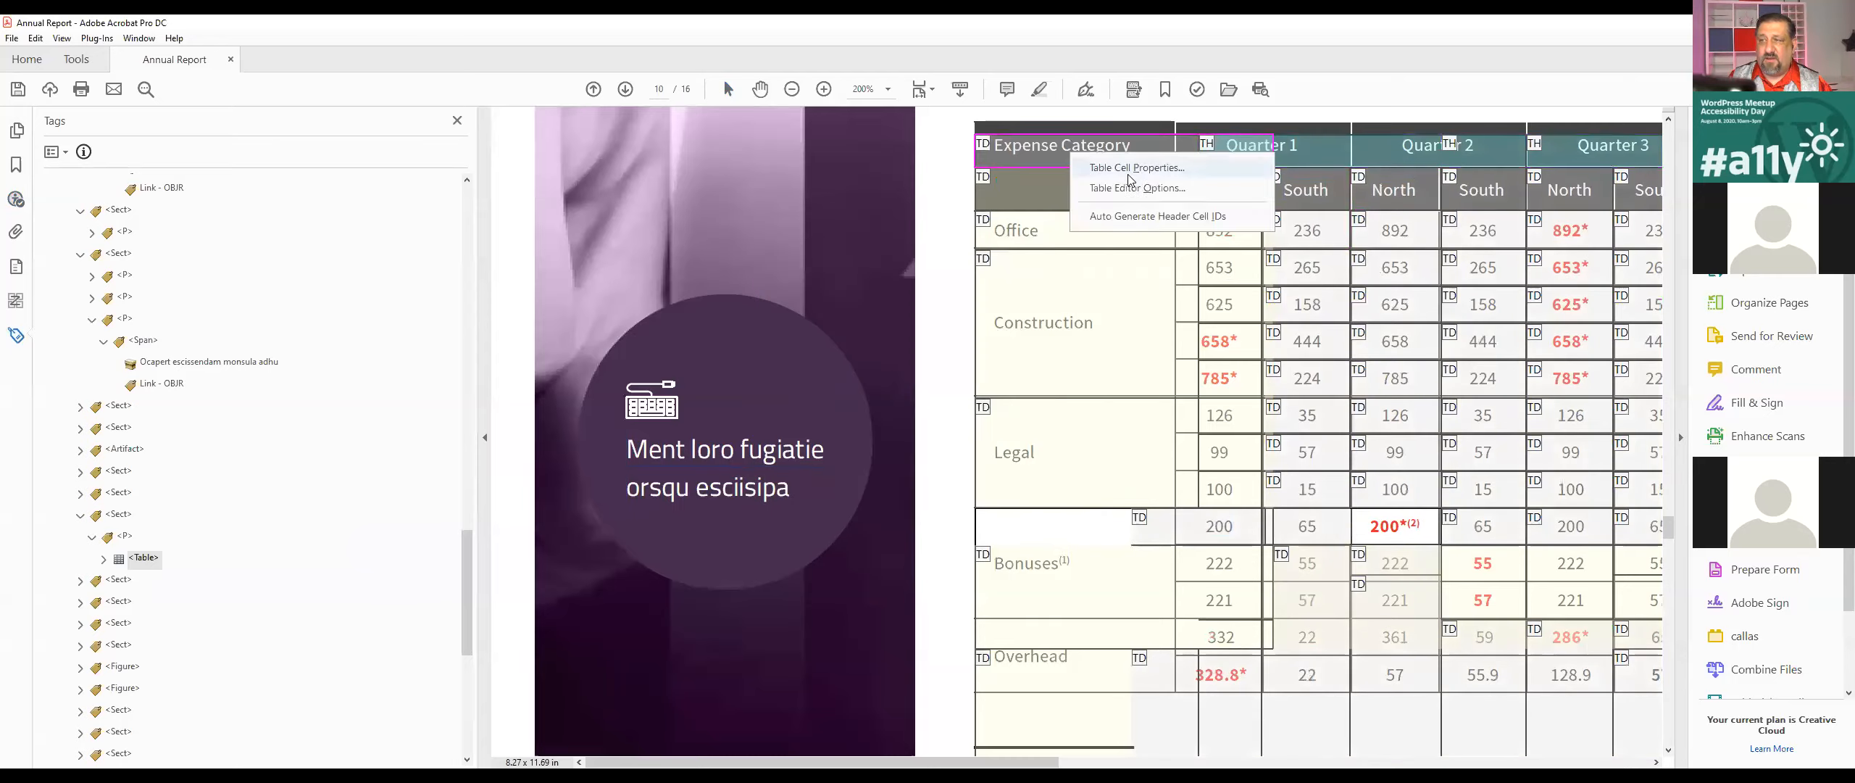
pyautogui.click(1134, 168)
pyautogui.click(942, 292)
pyautogui.click(947, 321)
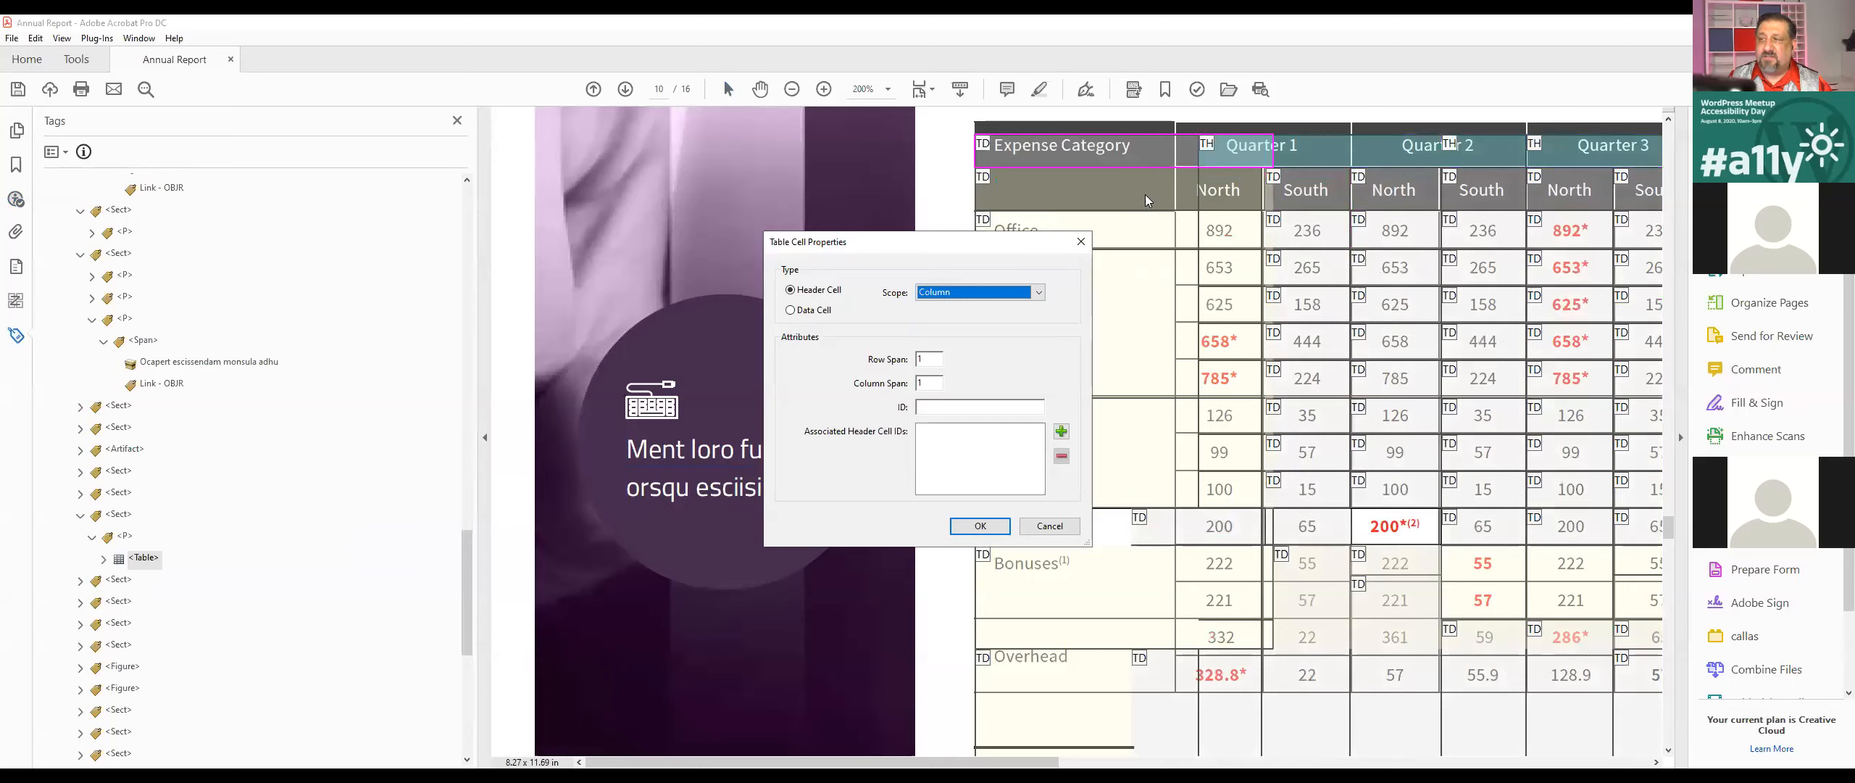
pyautogui.doubleClick(930, 358)
pyautogui.write('2')
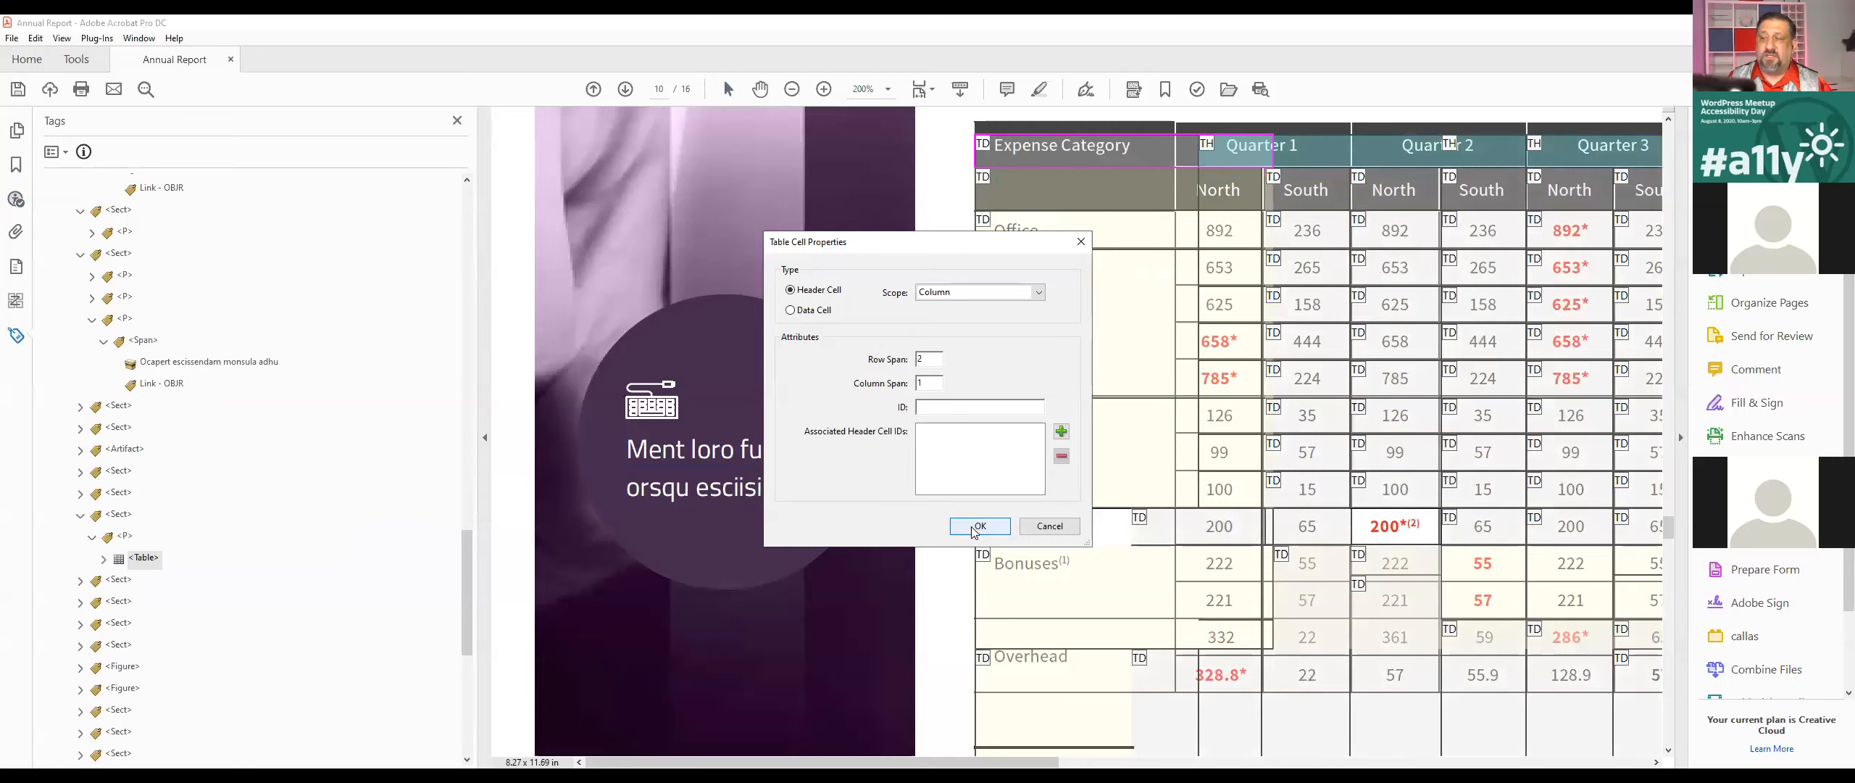
pyautogui.click(975, 529)
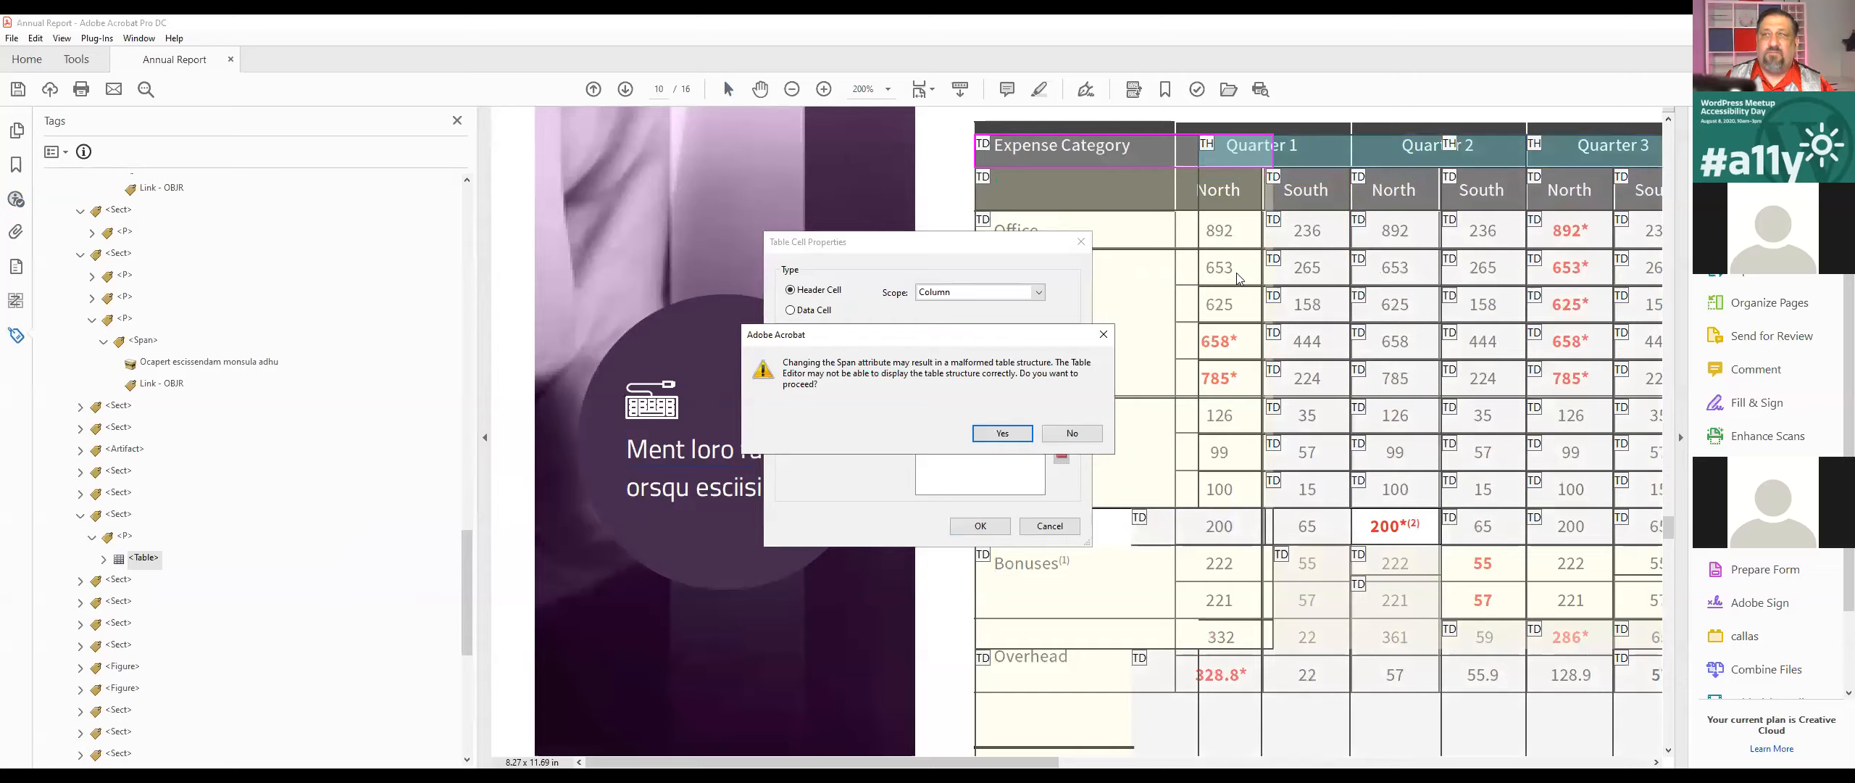
pyautogui.click(1023, 438)
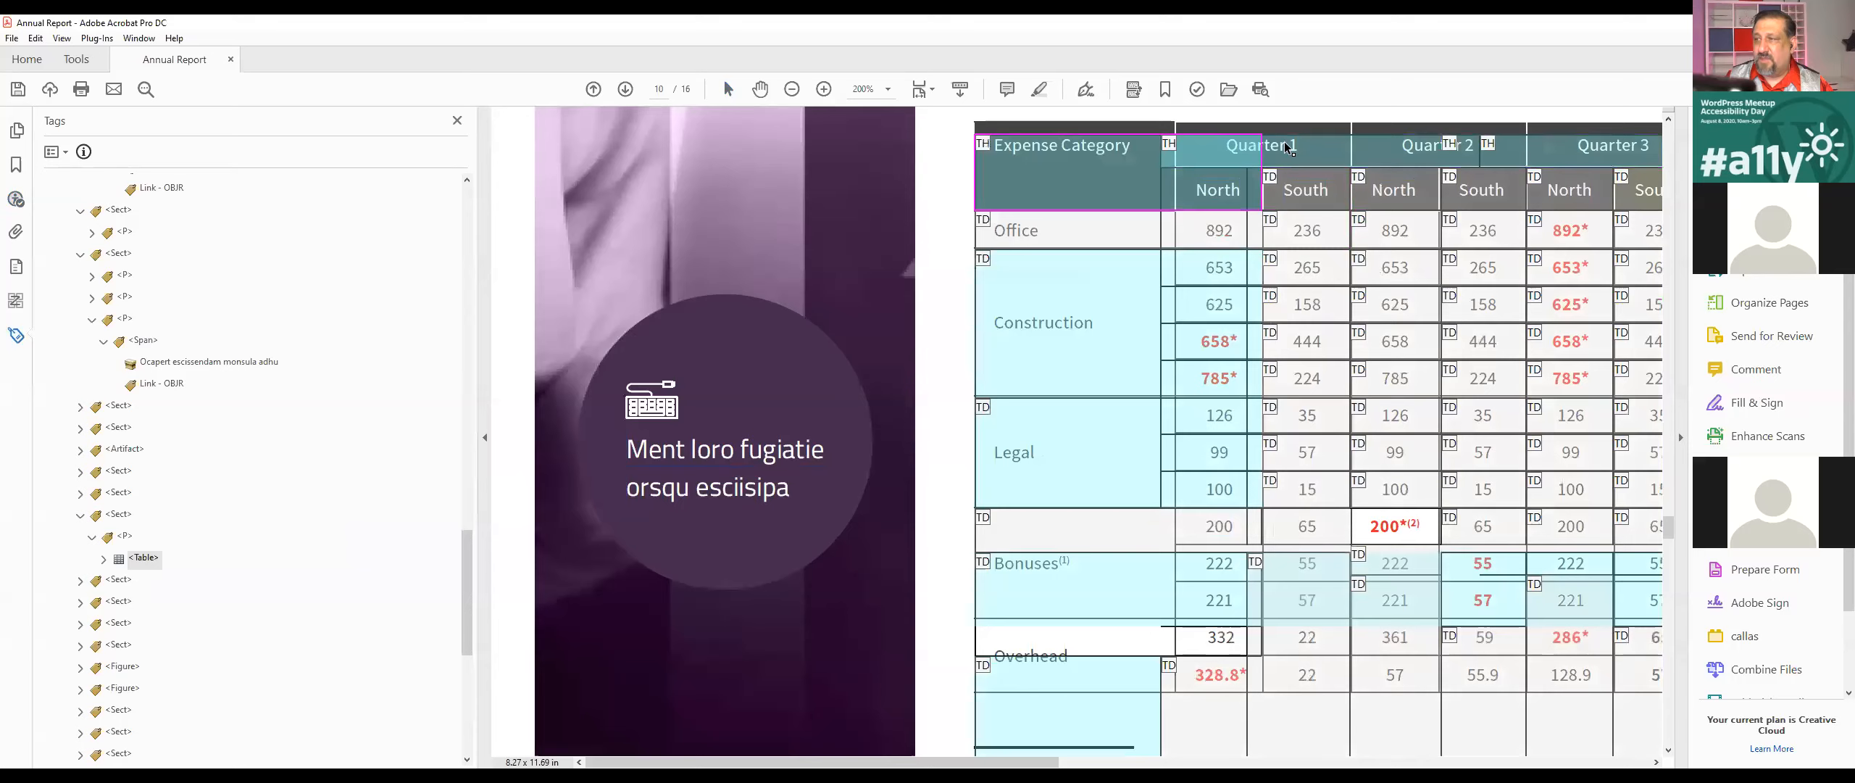
# Step: Preview the document's tagged structure as HTML with callas pdfGoHTML 2 to check the expenses table headers
pyautogui.click(1323, 158)
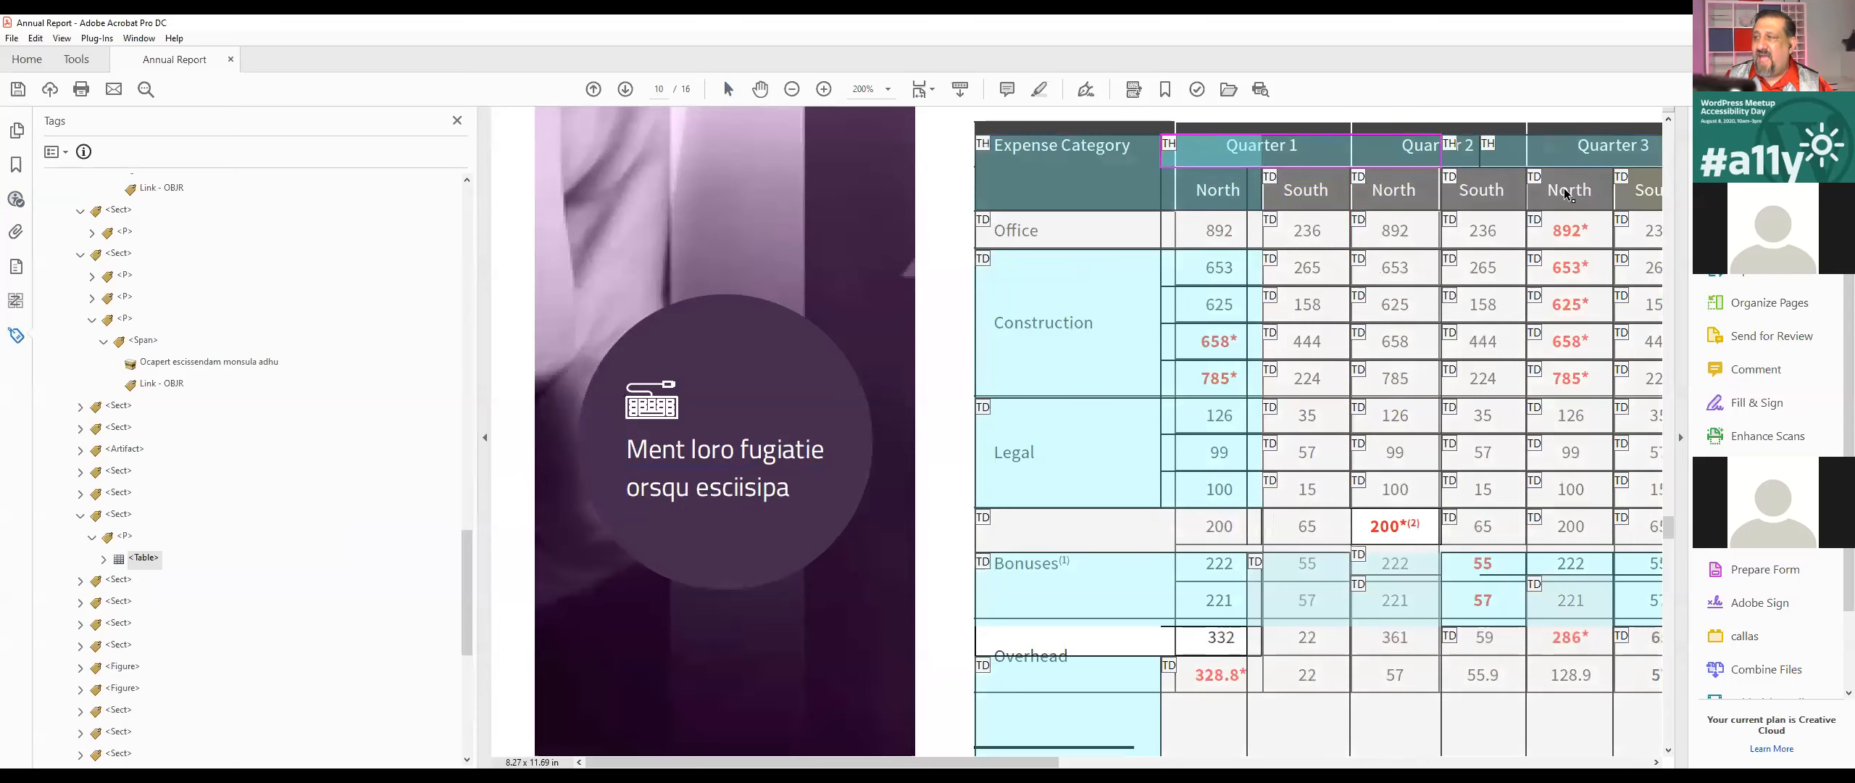
pyautogui.hotkey('ctrl', '-')
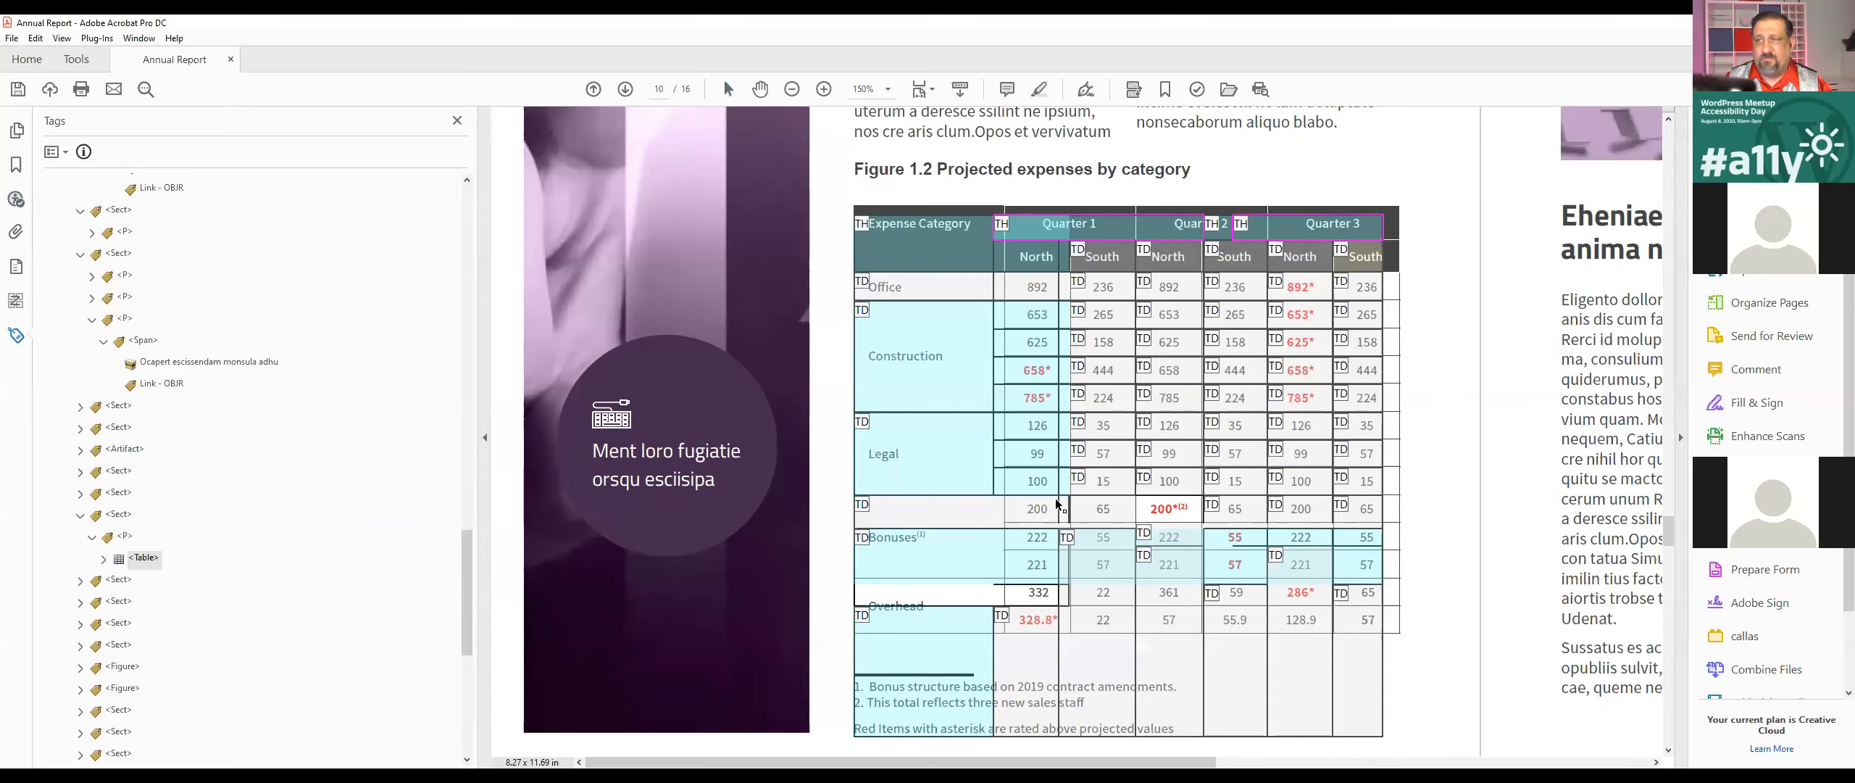
pyautogui.click(103, 42)
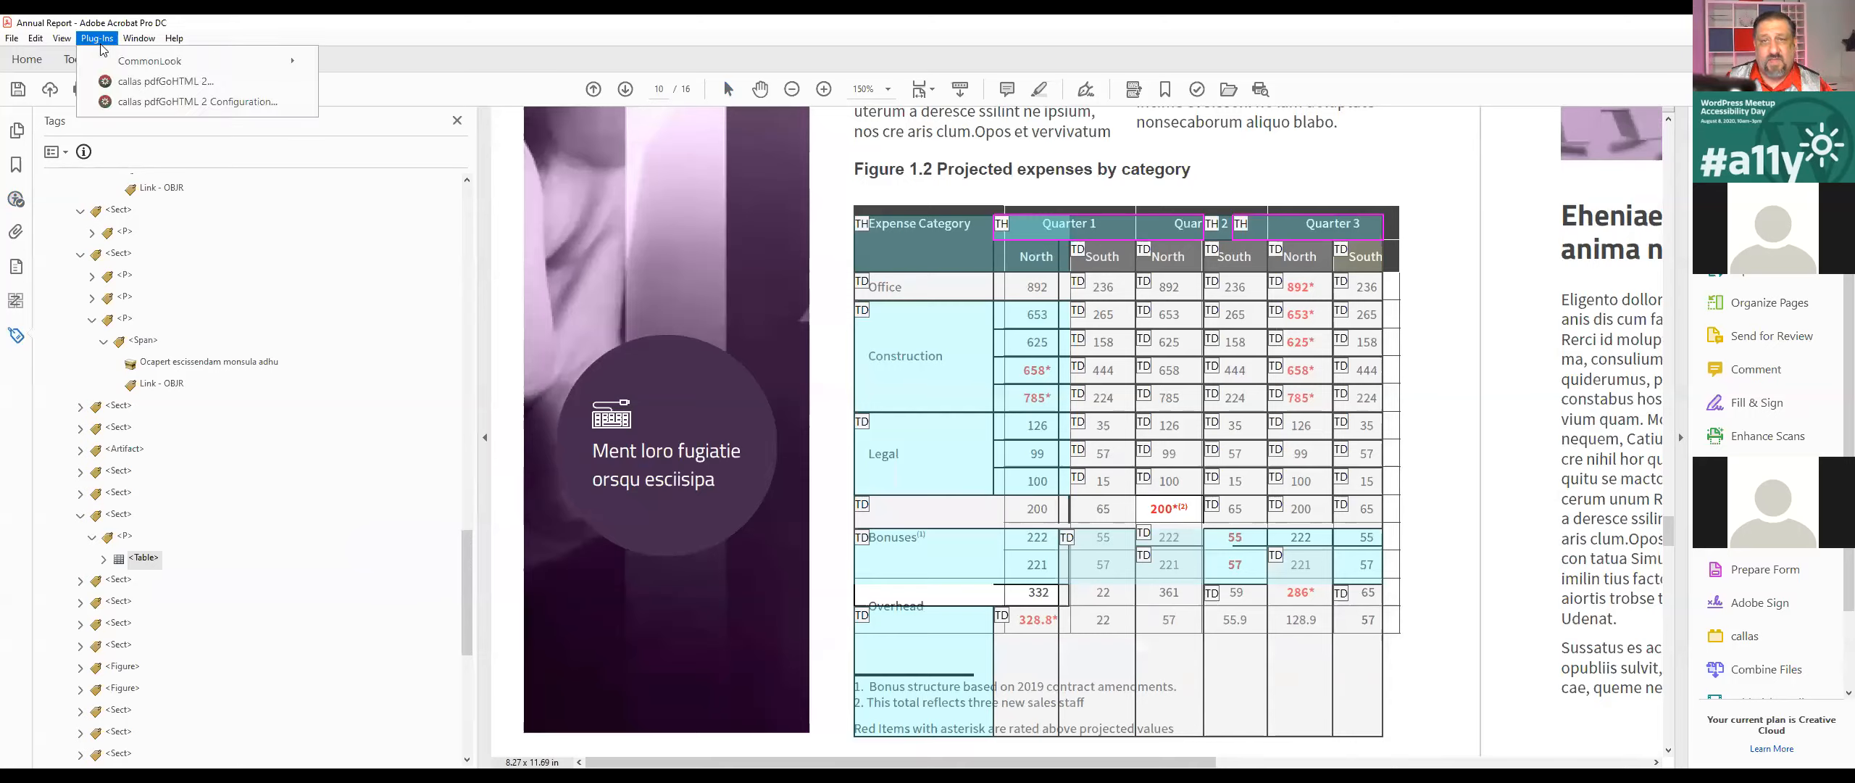
pyautogui.click(203, 84)
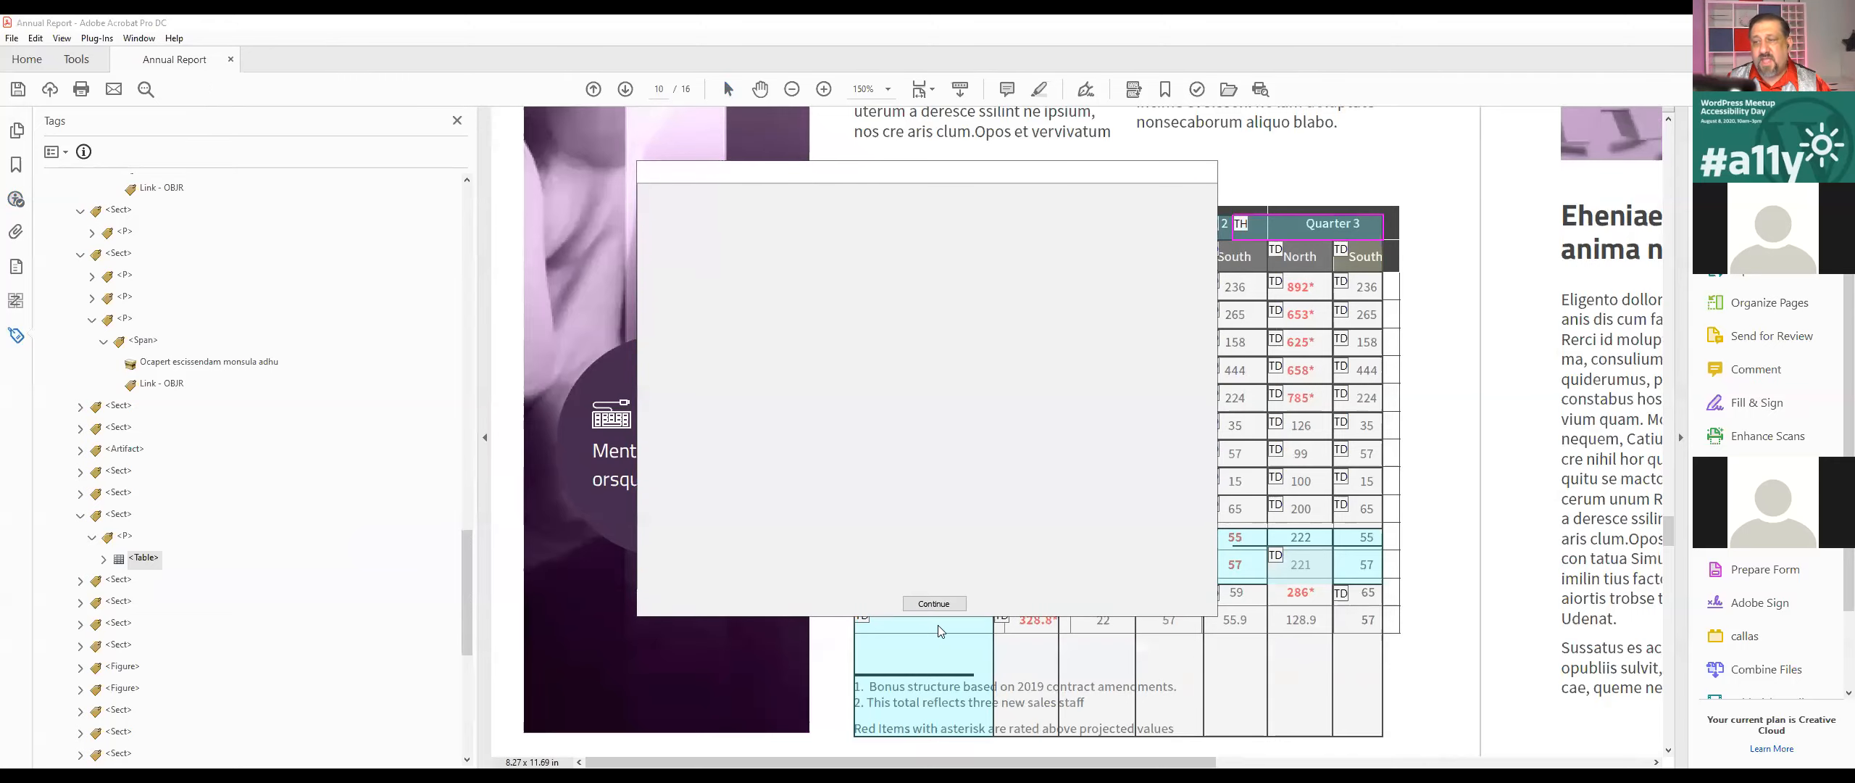
pyautogui.click(935, 605)
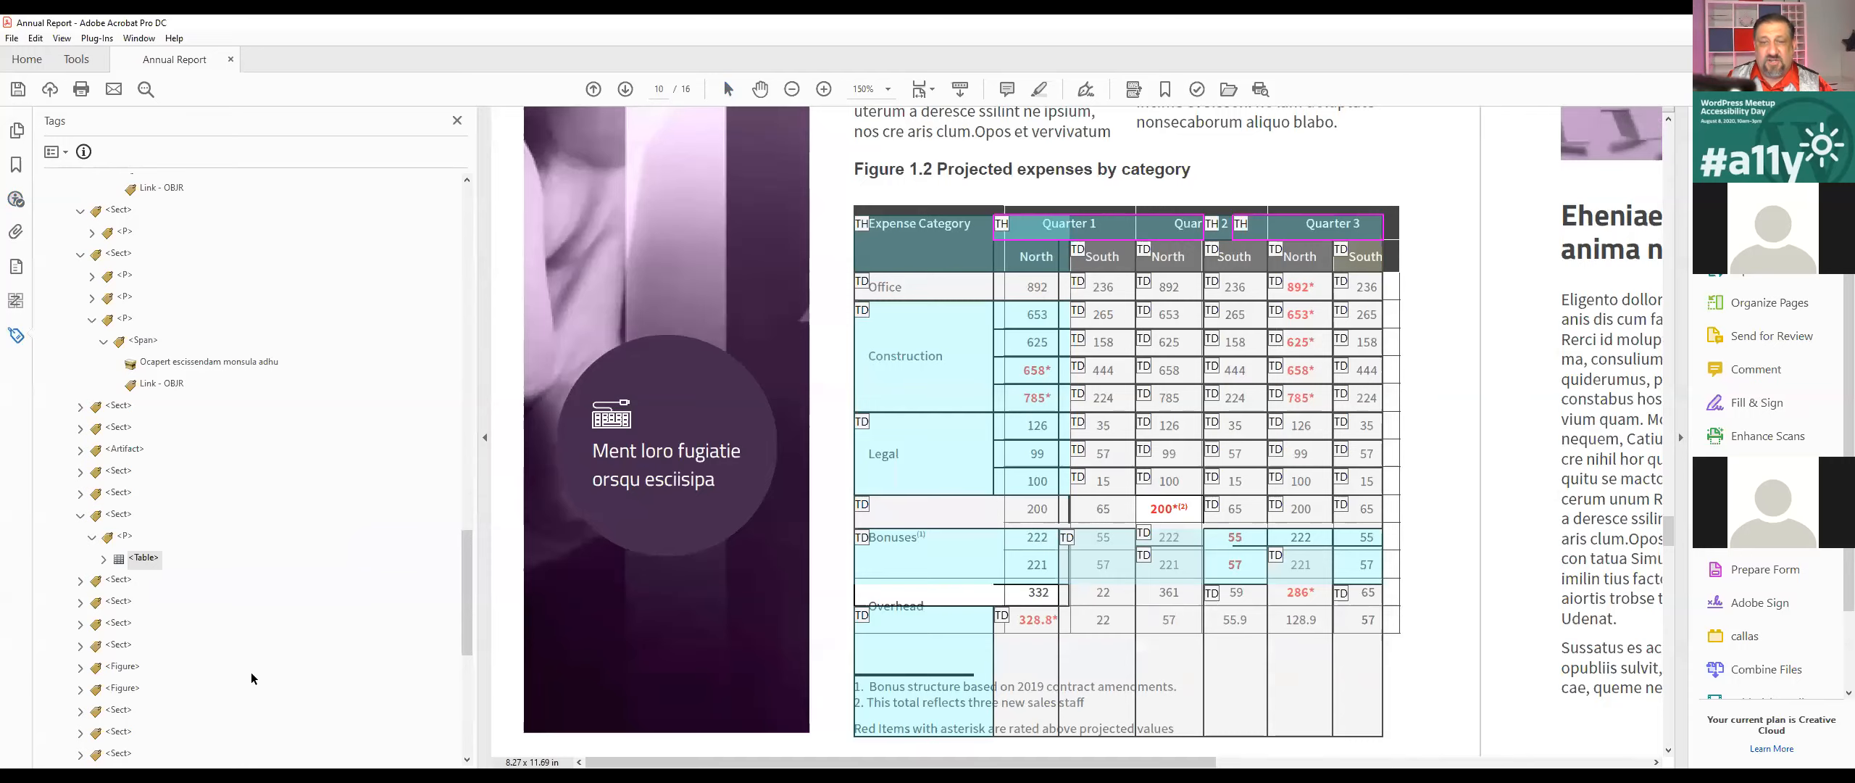
# Step: Expand the expenses table's Table and TBody tags and examine the header cell tags in the first row
pyautogui.click(143, 557)
pyautogui.click(103, 558)
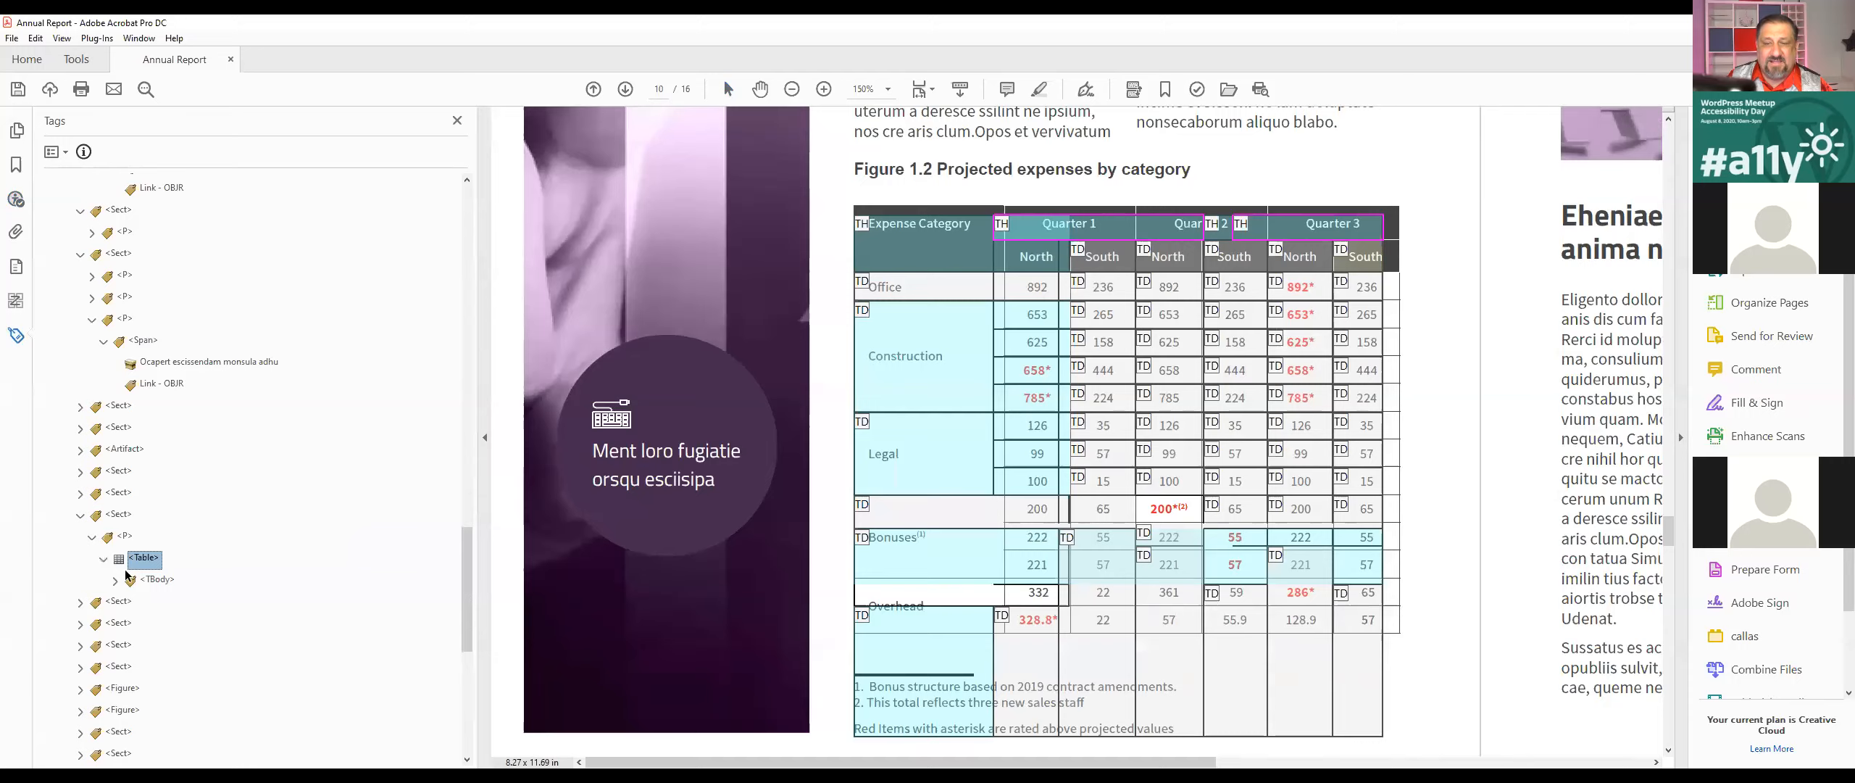
pyautogui.click(115, 580)
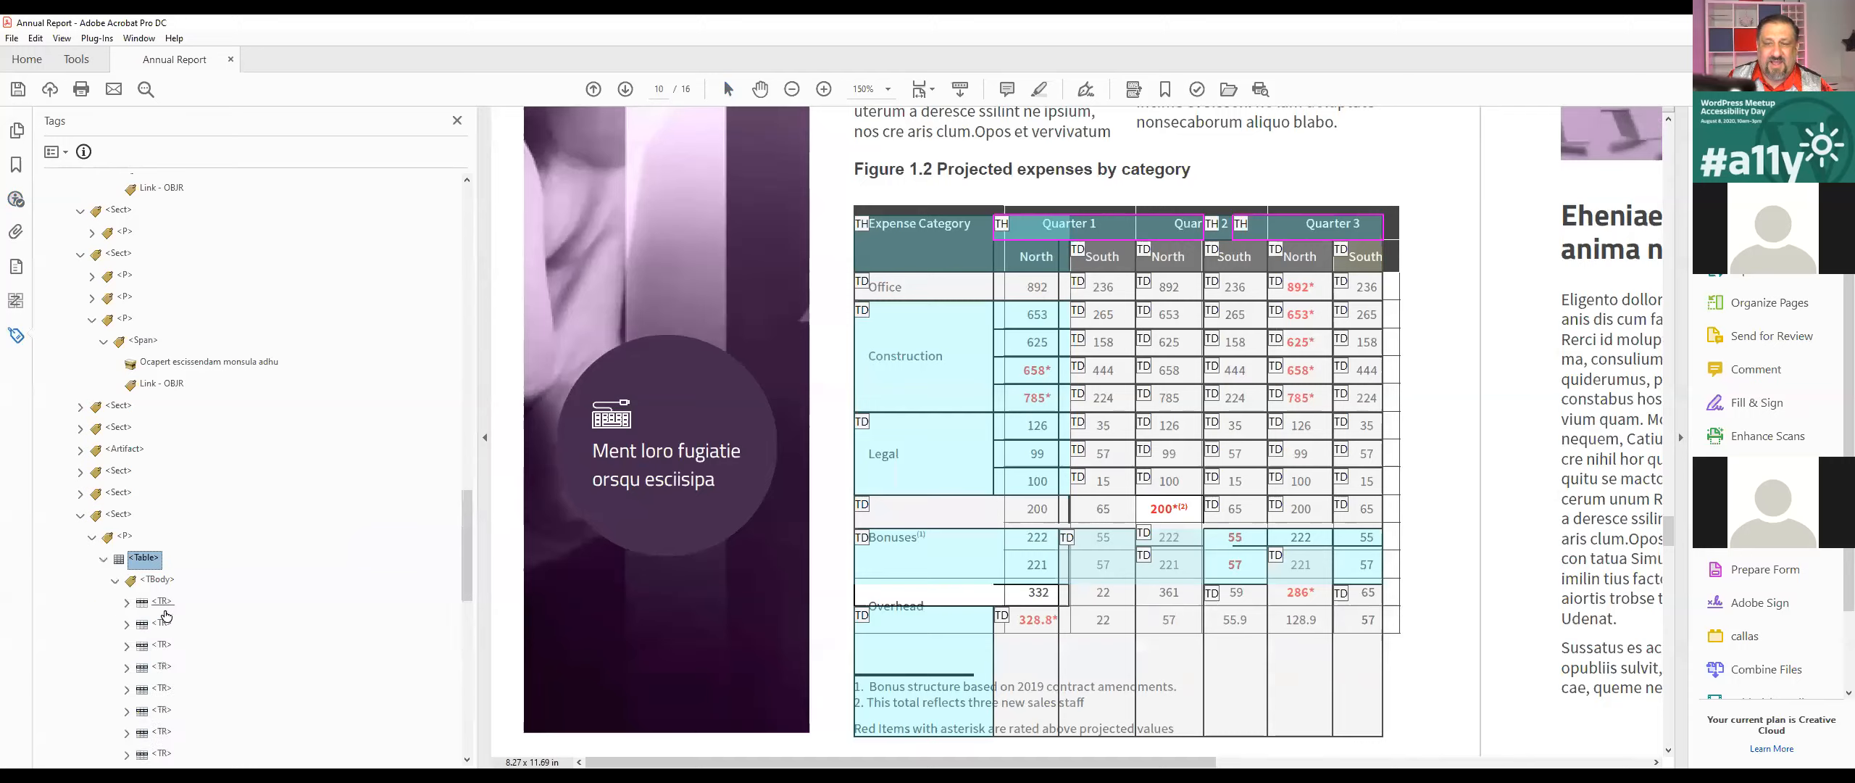
pyautogui.click(129, 602)
pyautogui.click(177, 624)
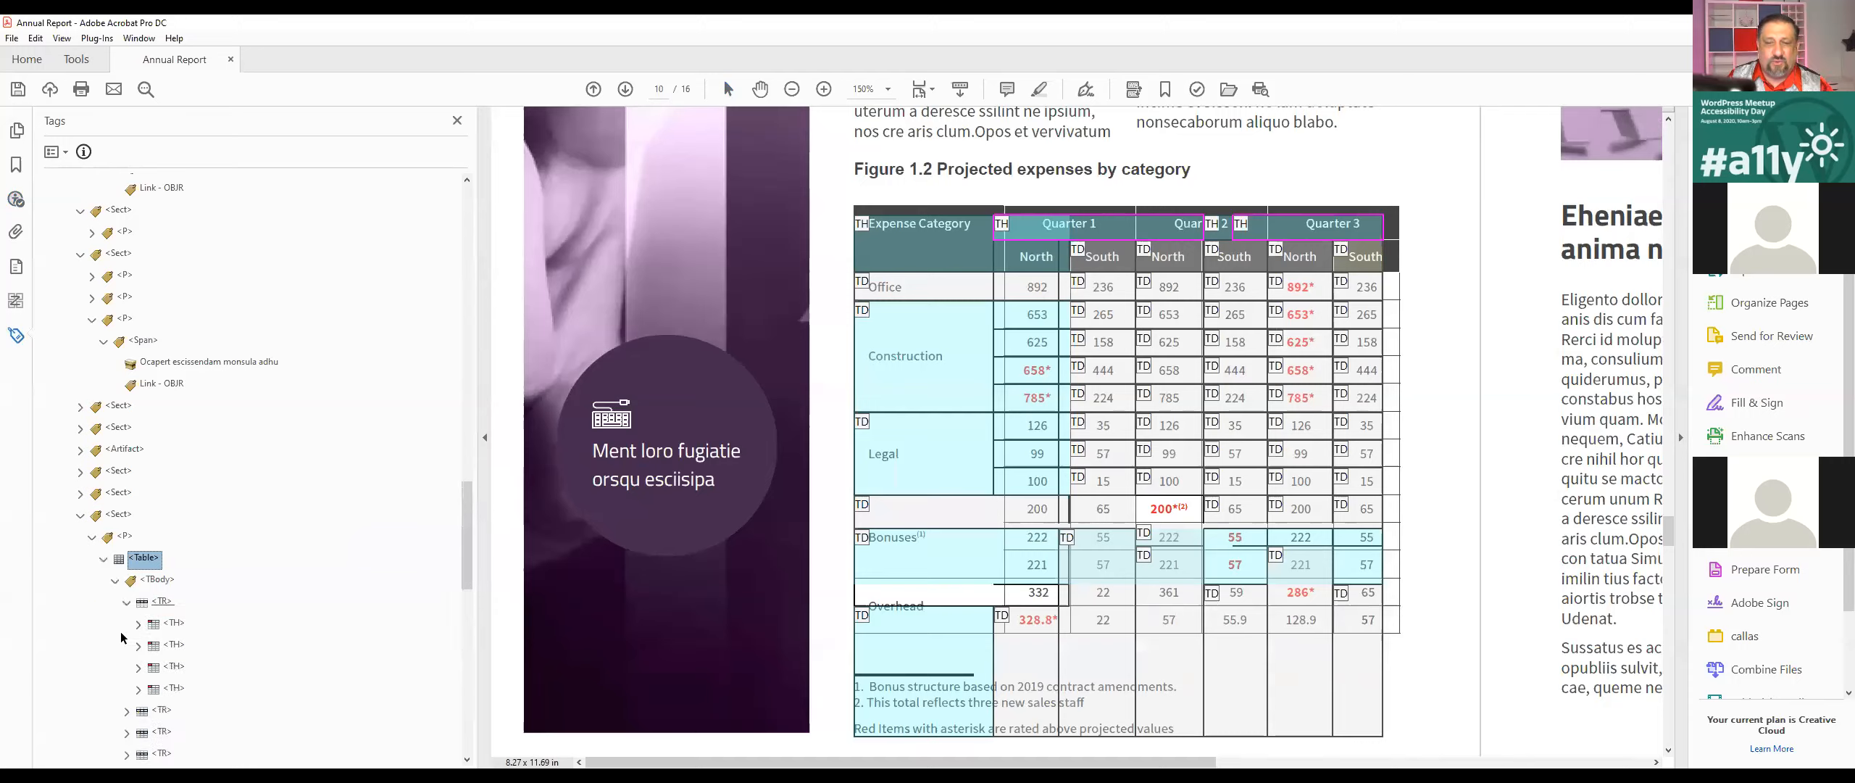
pyautogui.press('Right')
pyautogui.click(149, 645)
pyautogui.scroll(-3, 252, 618)
pyautogui.click(201, 471)
pyautogui.click(175, 497)
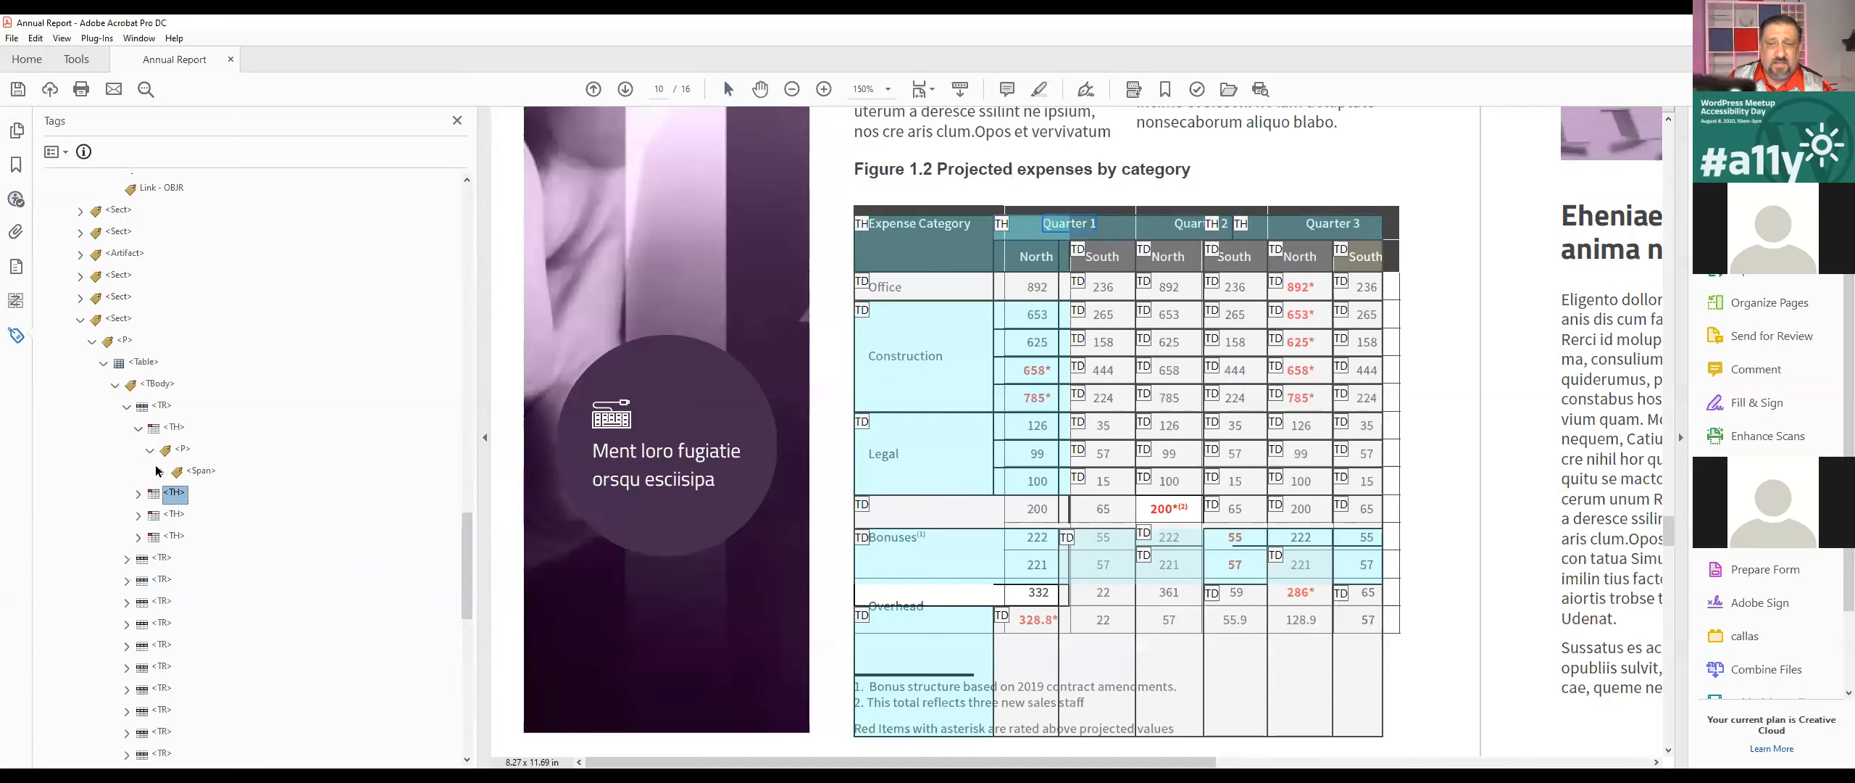
# Step: Delete the empty first TD tag from the second row of the expenses table
pyautogui.click(125, 407)
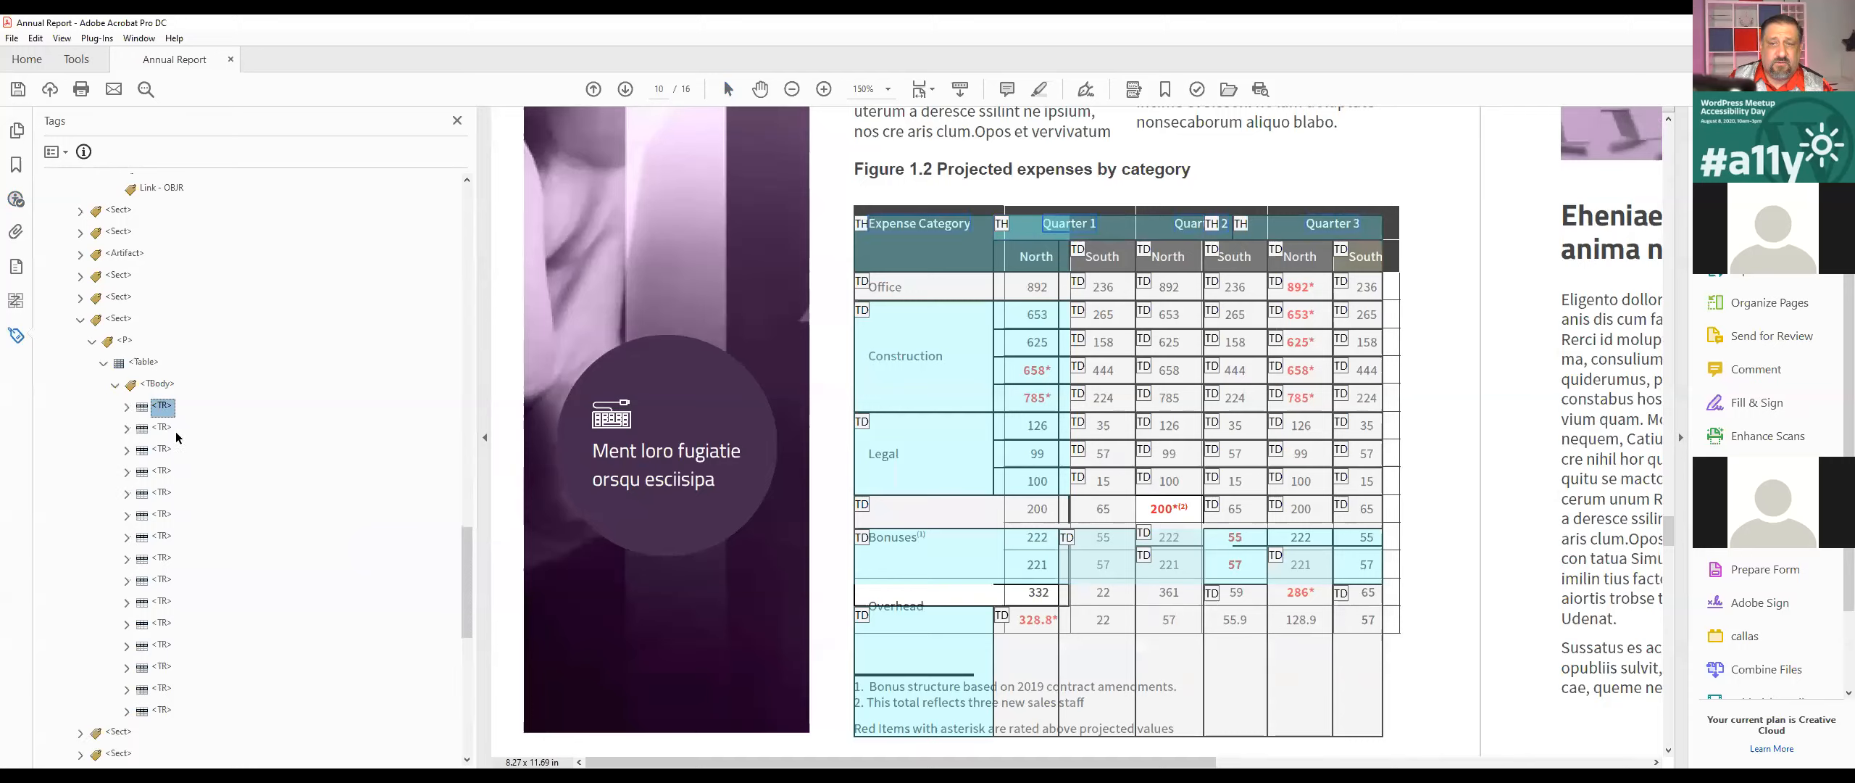
pyautogui.click(164, 429)
pyautogui.press('Right')
pyautogui.click(175, 451)
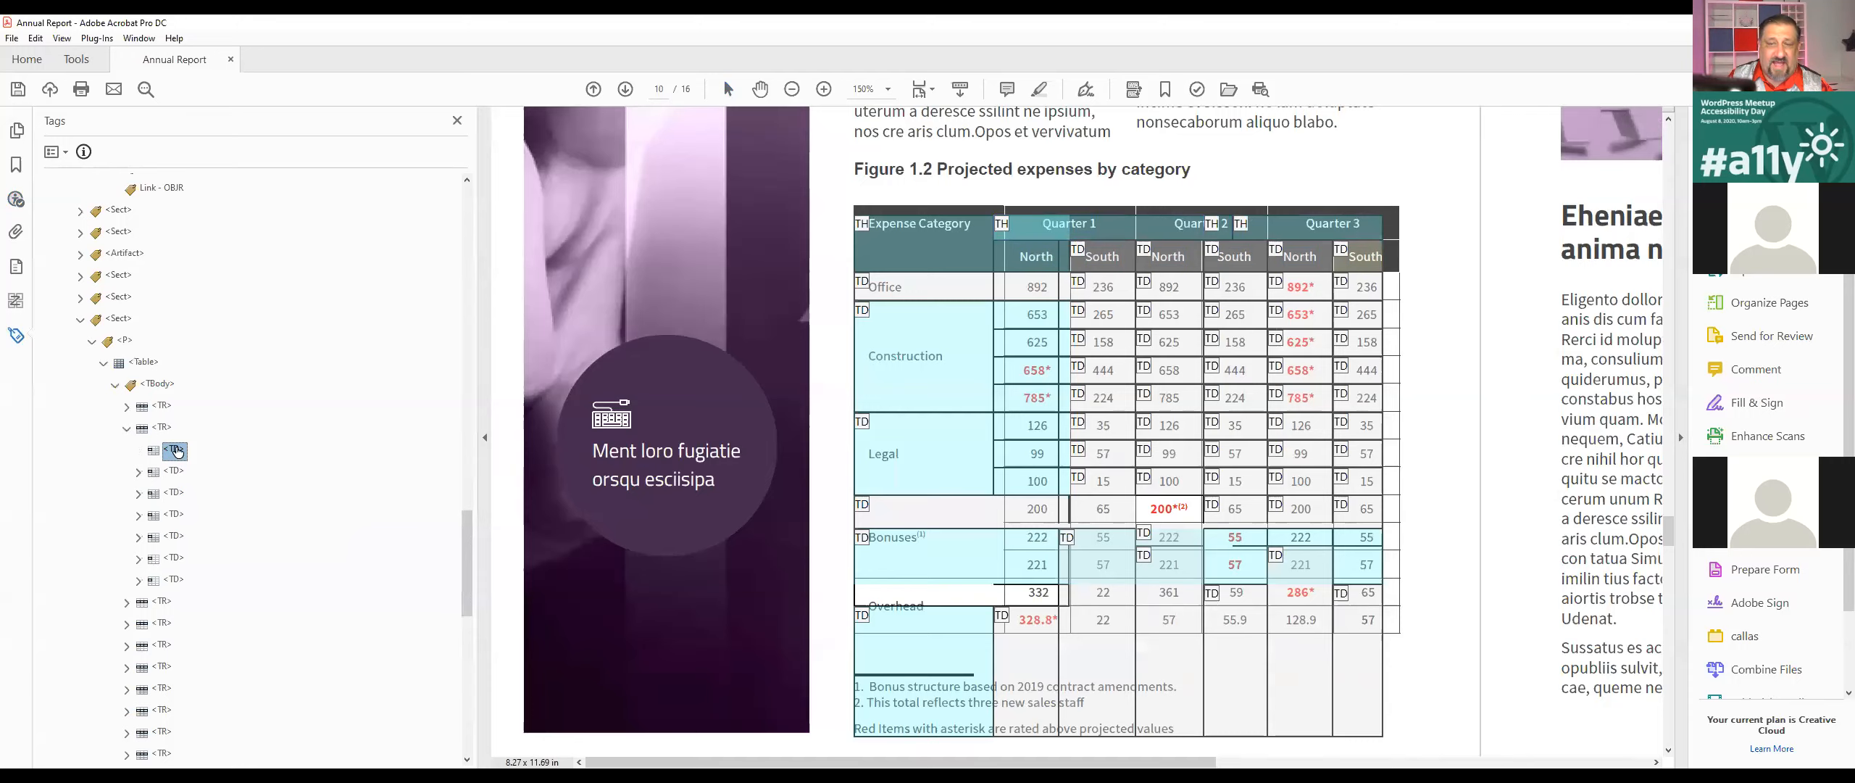
pyautogui.moveTo(174, 455); pyautogui.dragTo(228, 468)
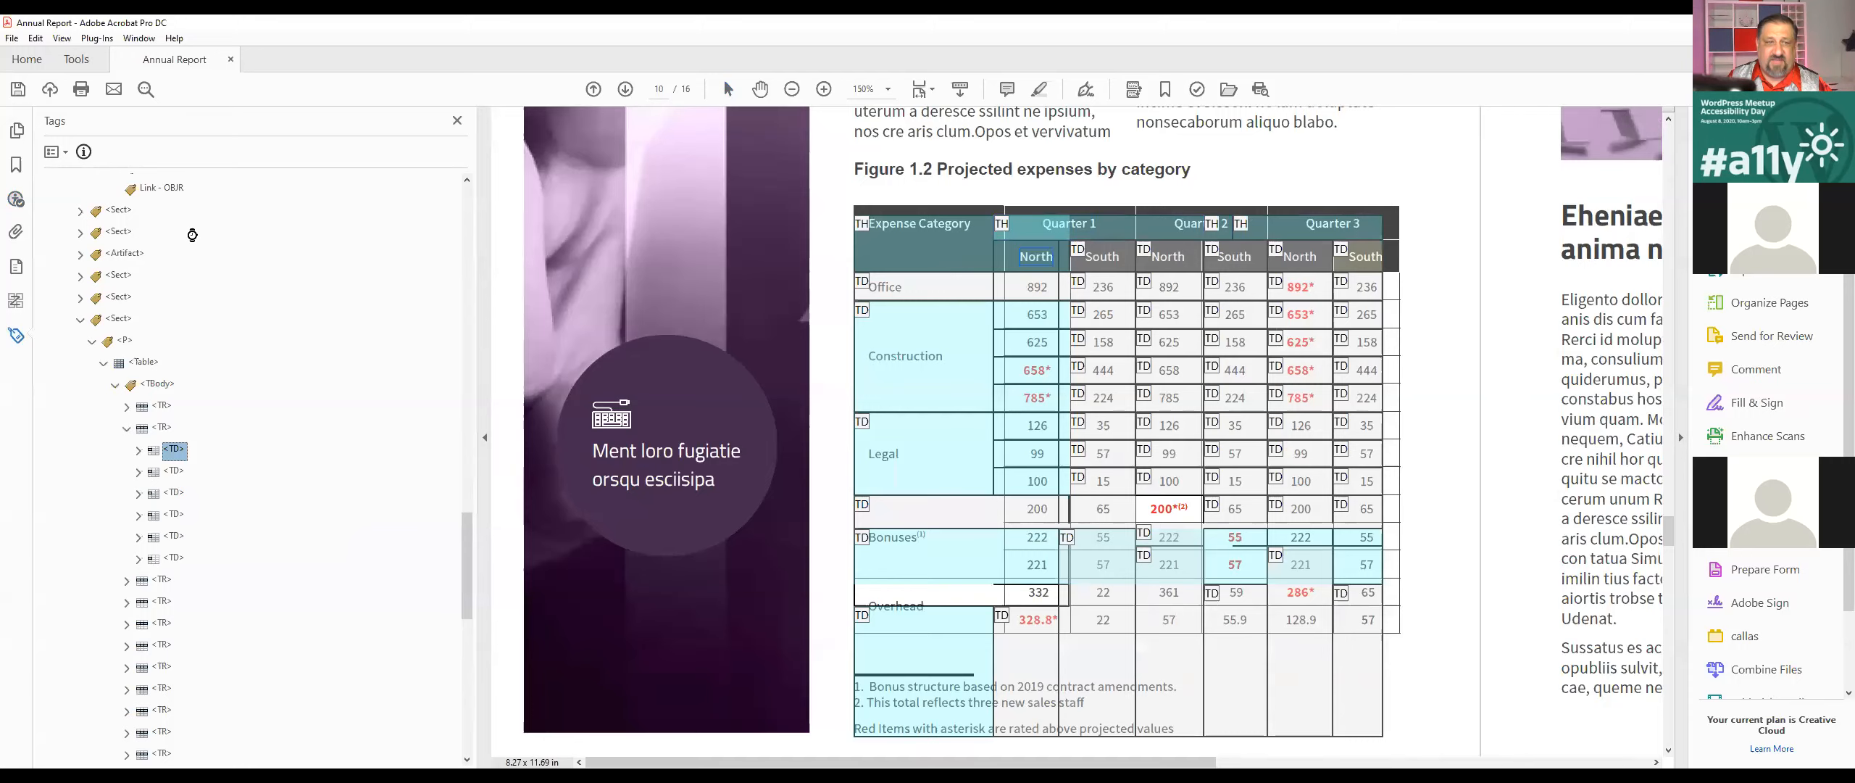
# Step: Run callas pdfGoHTML 2 again to review the table without the empty cell in its second row
pyautogui.click(63, 38)
pyautogui.moveTo(97, 38)
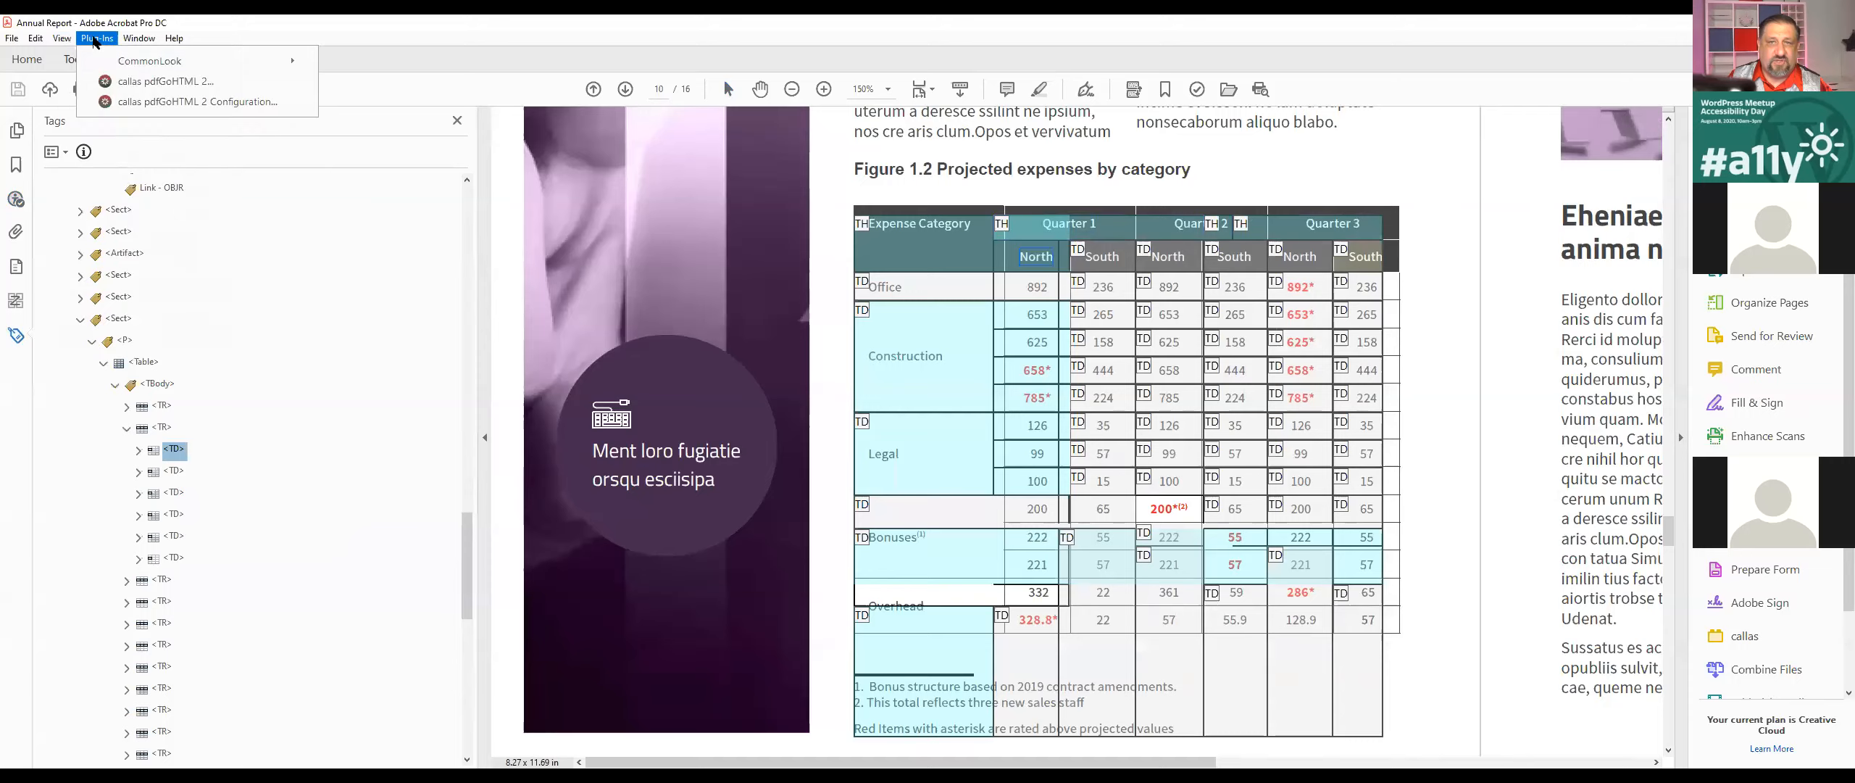
pyautogui.click(110, 84)
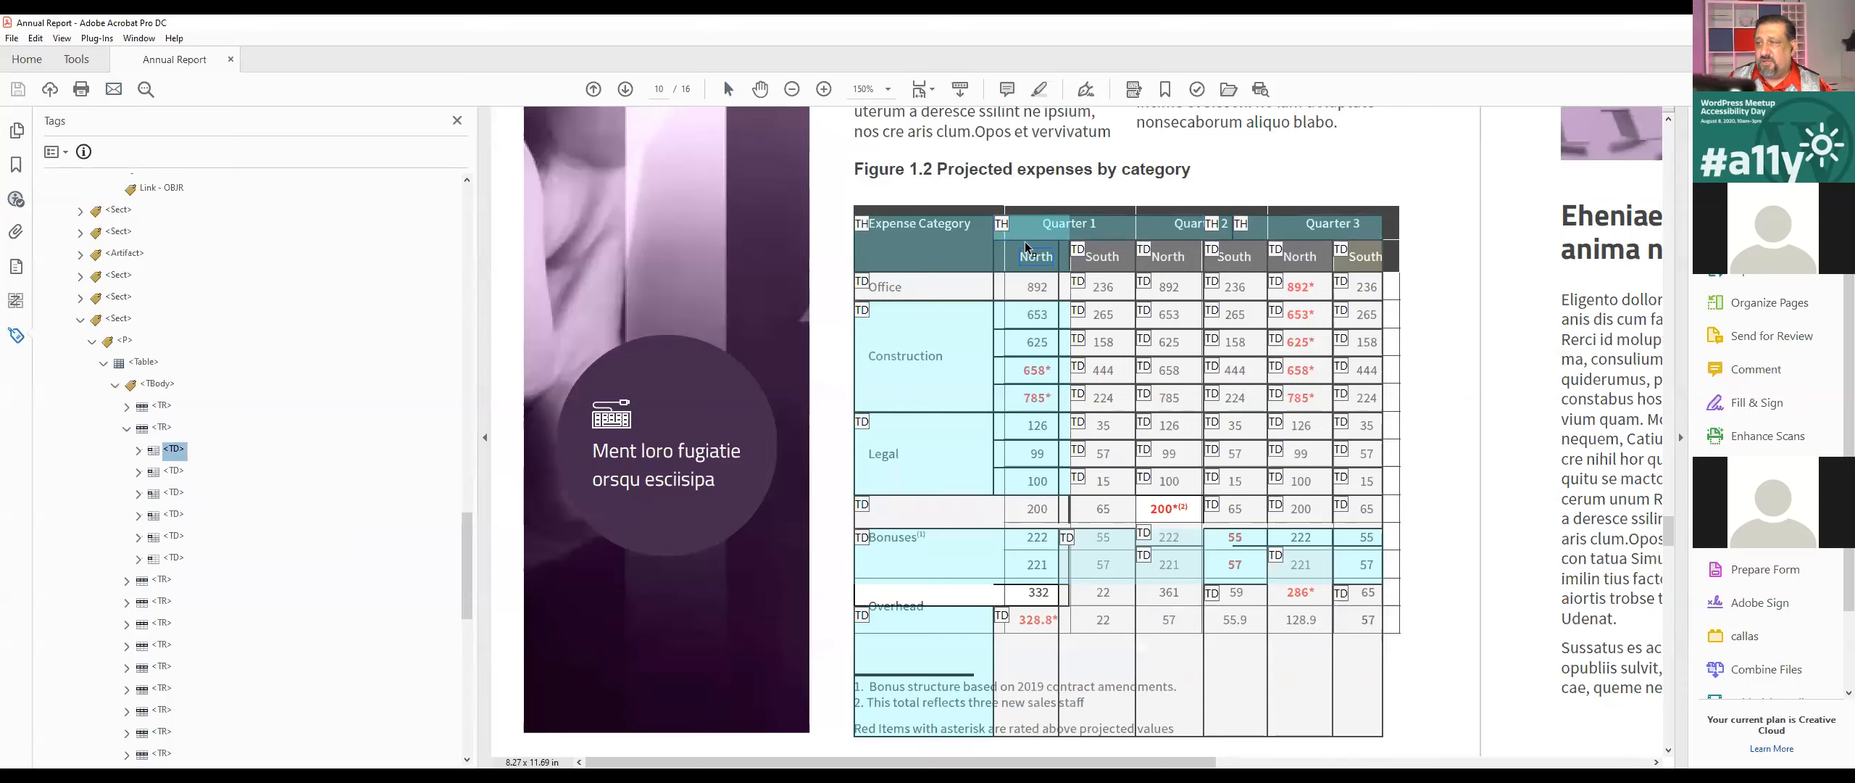
# Step: Locate the expenses table on its page from its Table tag and highlight the cells of its first row
pyautogui.click(1055, 242)
pyautogui.click(144, 362)
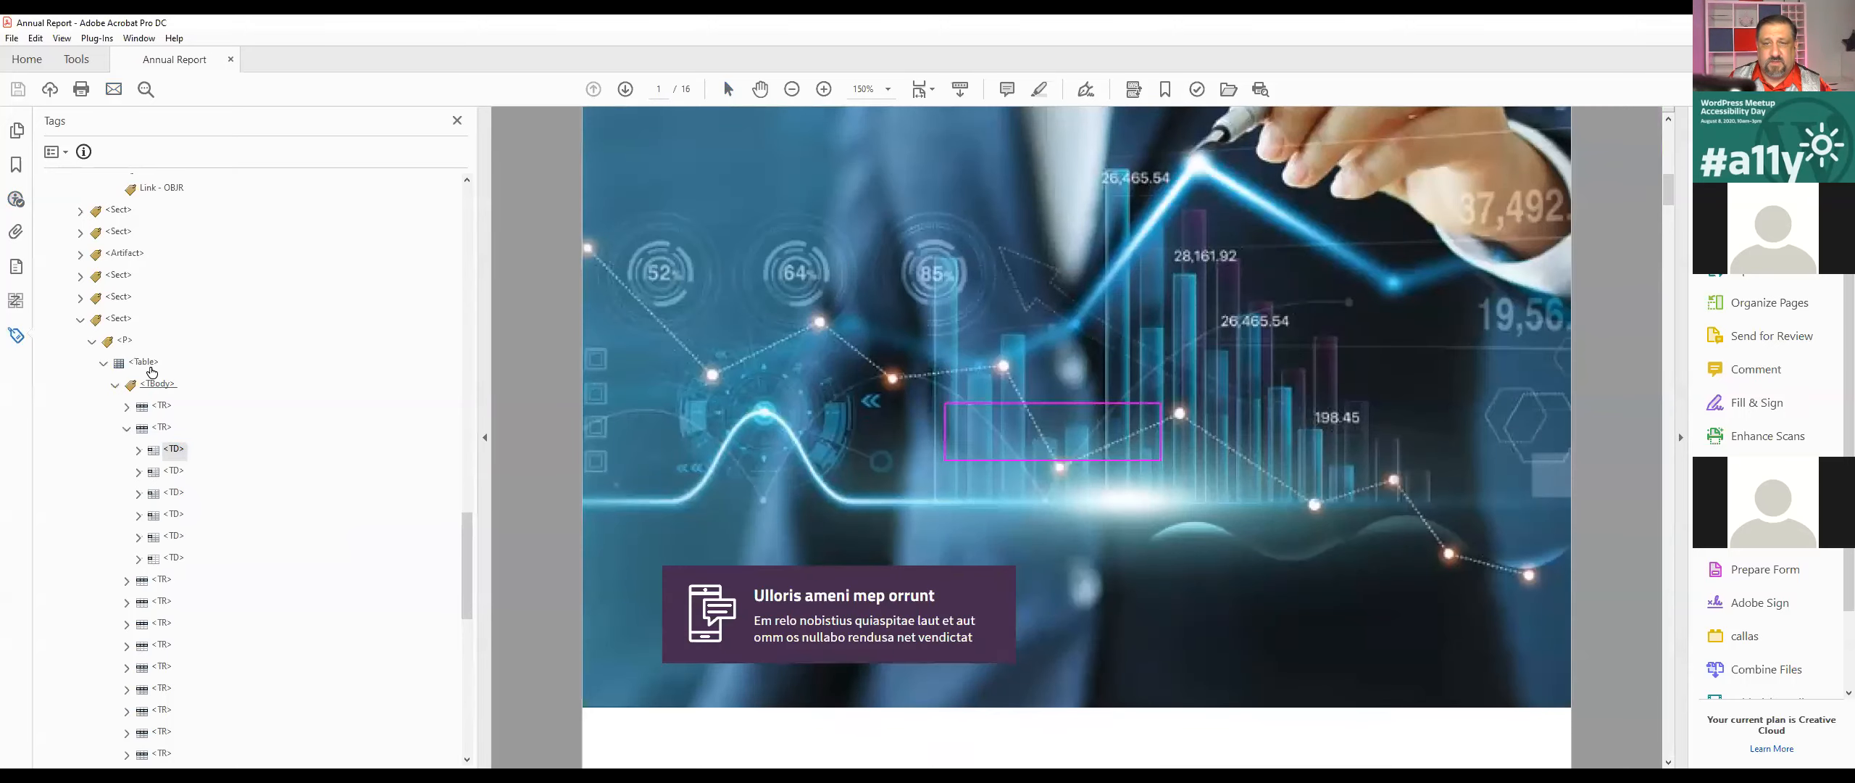
pyautogui.scroll(-4, 958, 426)
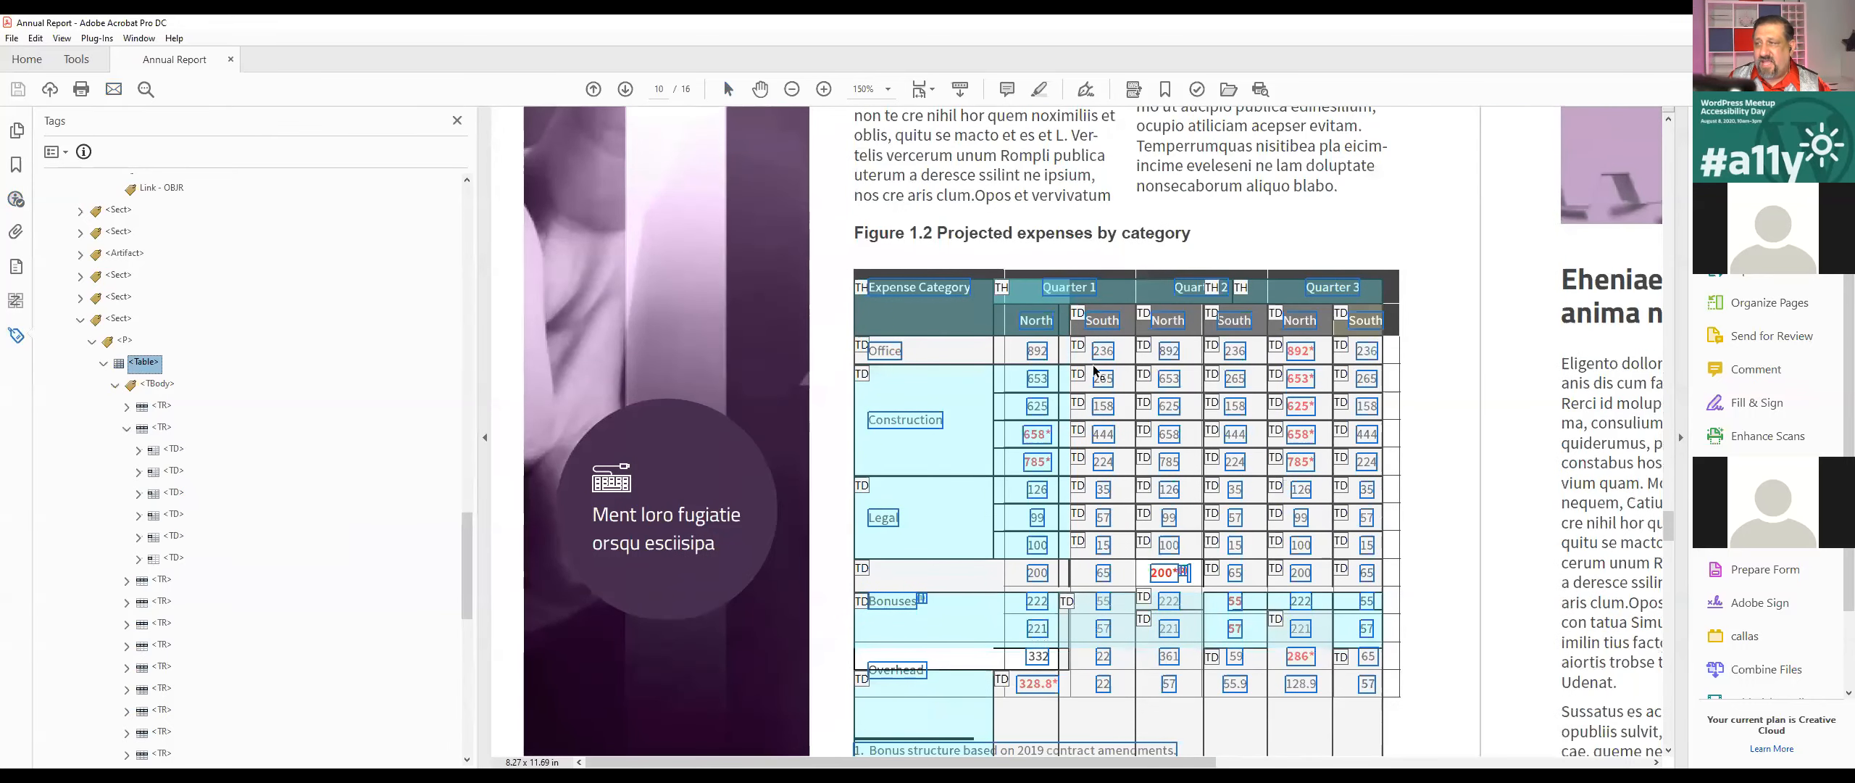
pyautogui.click(1248, 297)
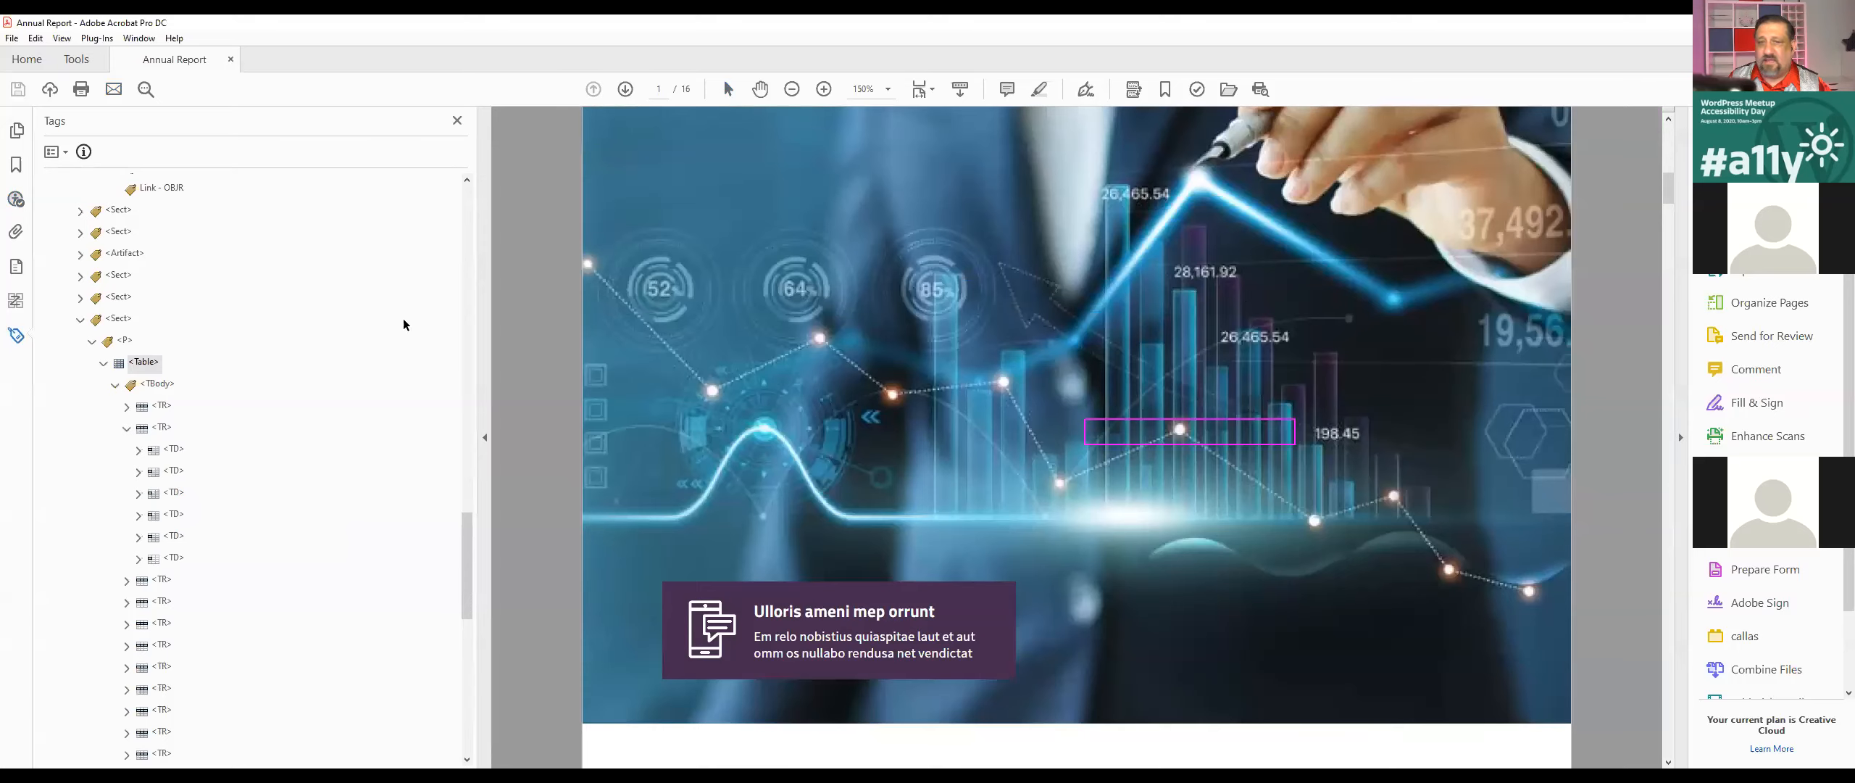
pyautogui.click(137, 365)
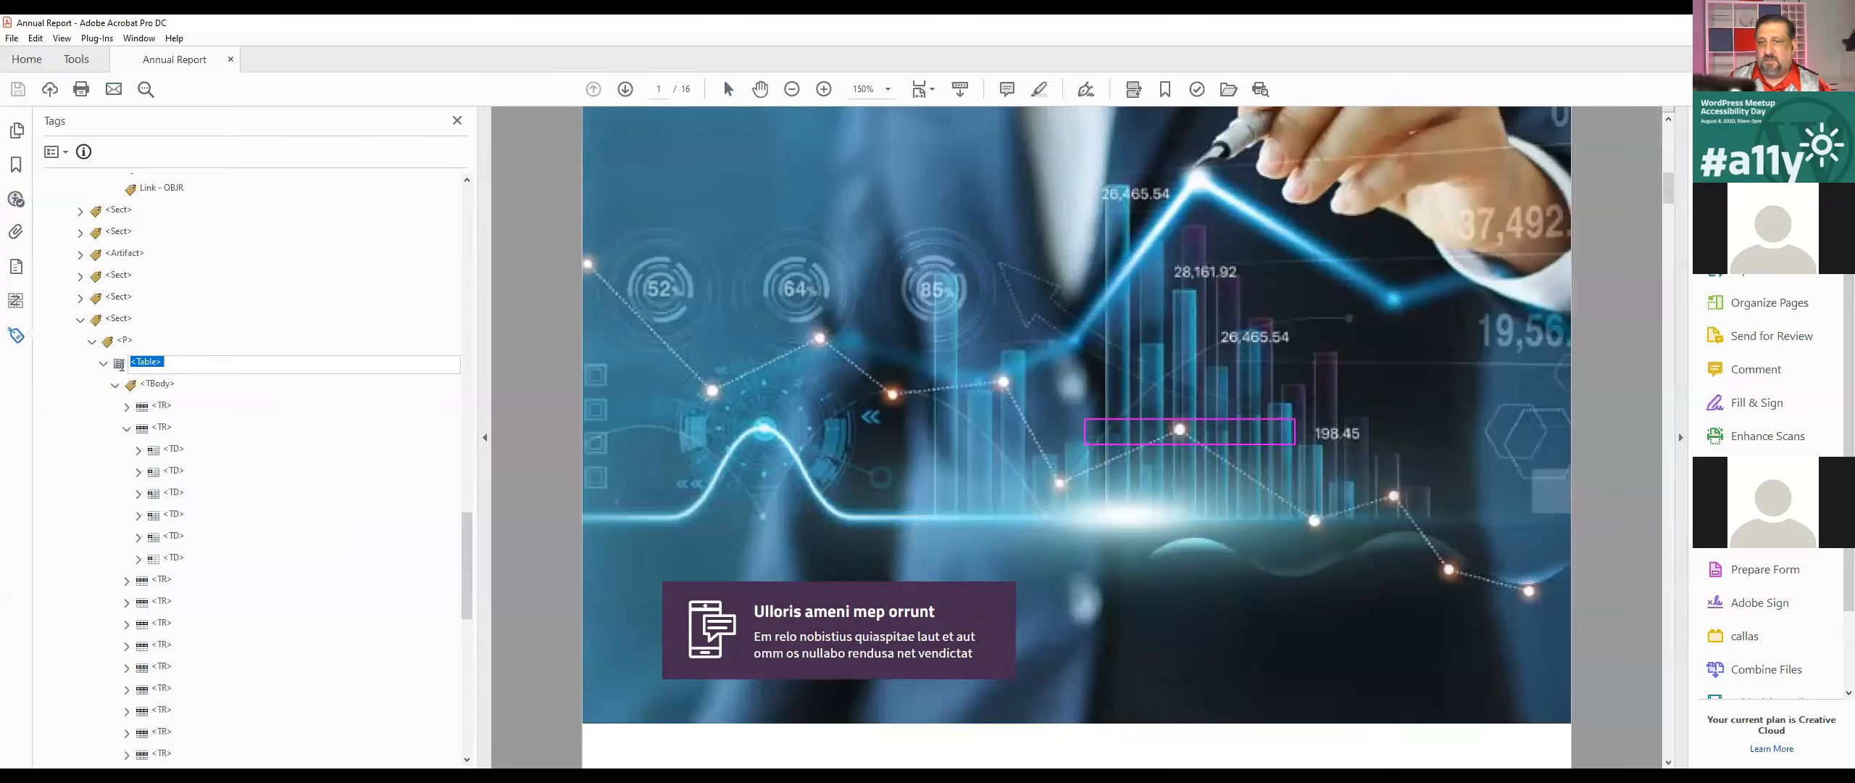
pyautogui.click(154, 403)
pyautogui.scroll(-2, 1152, 487)
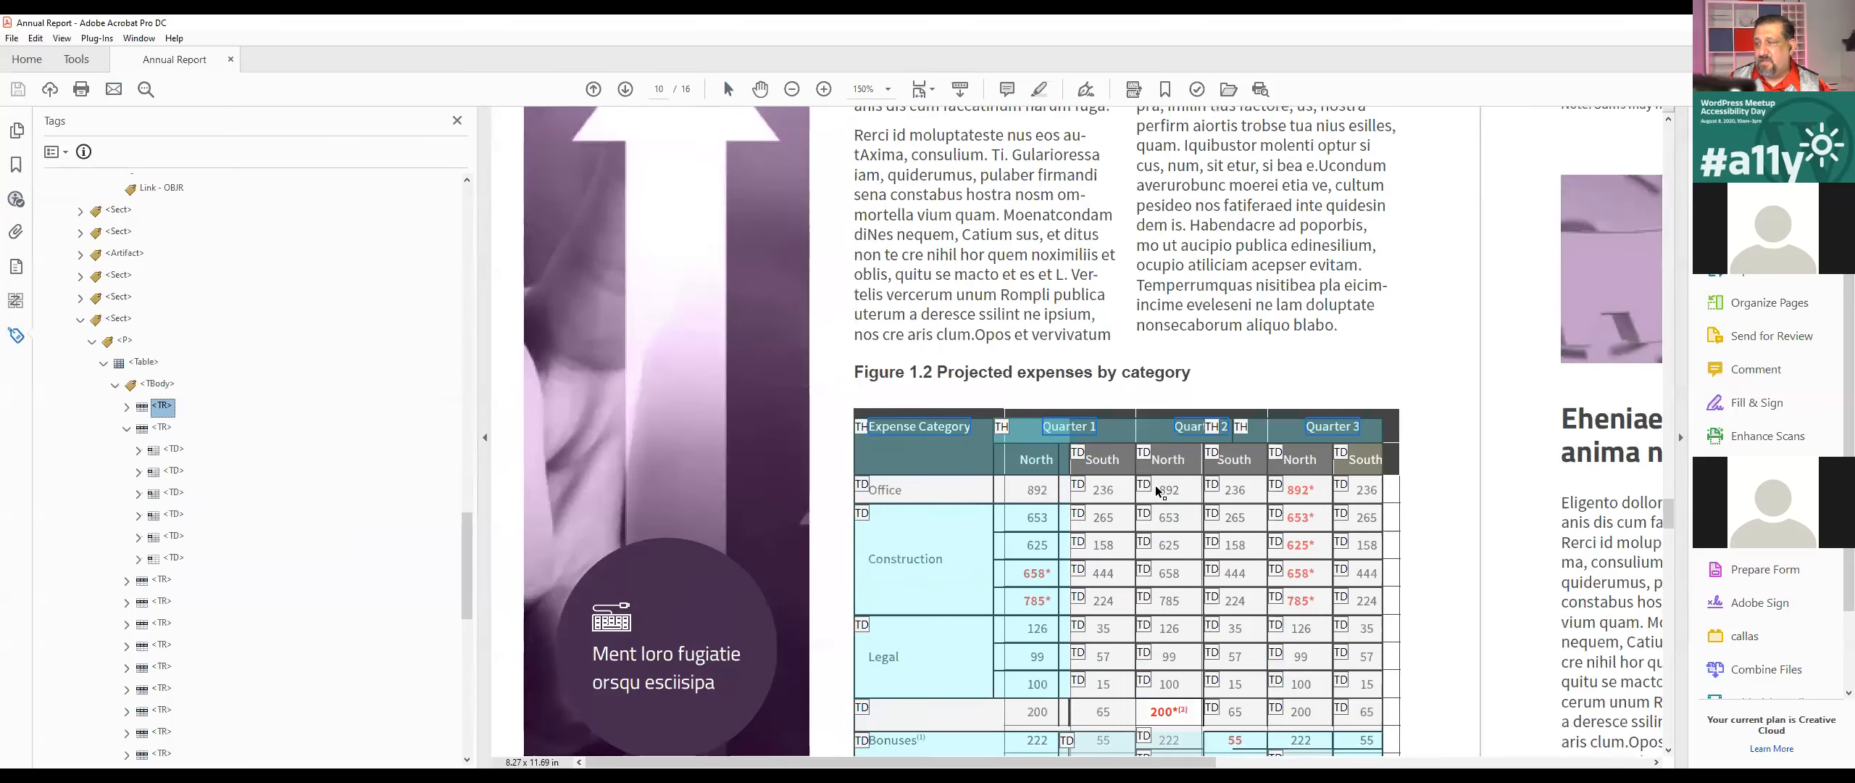
pyautogui.scroll(-2, 1152, 487)
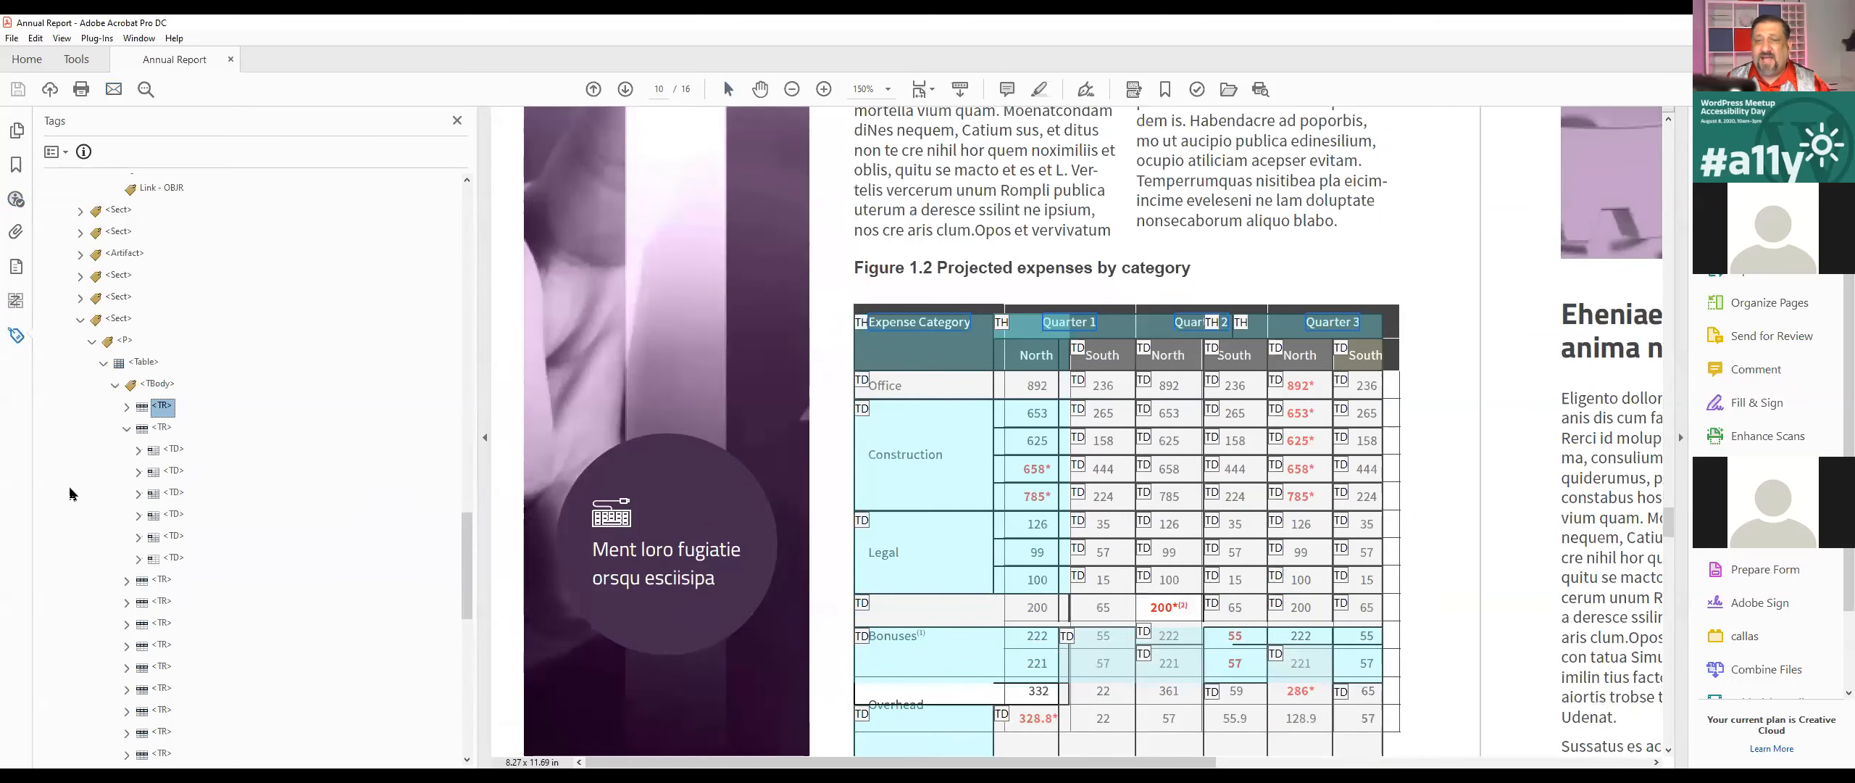
# Step: Expand the TR tags of the expenses table one by one and compare the cell tags in each row
pyautogui.click(126, 409)
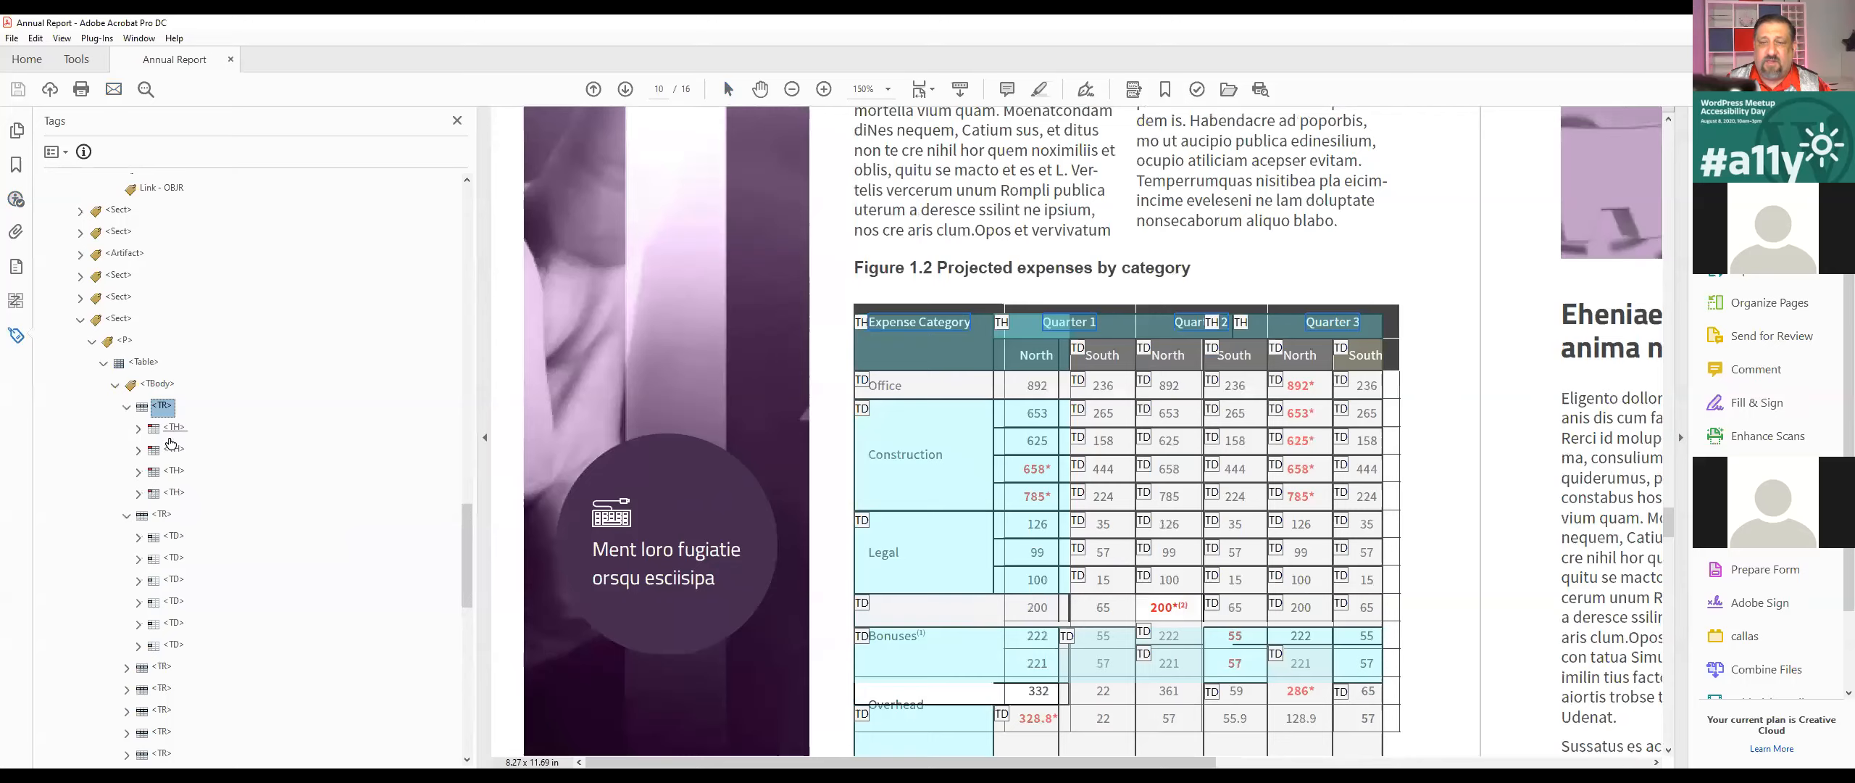
pyautogui.scroll(-3, 233, 532)
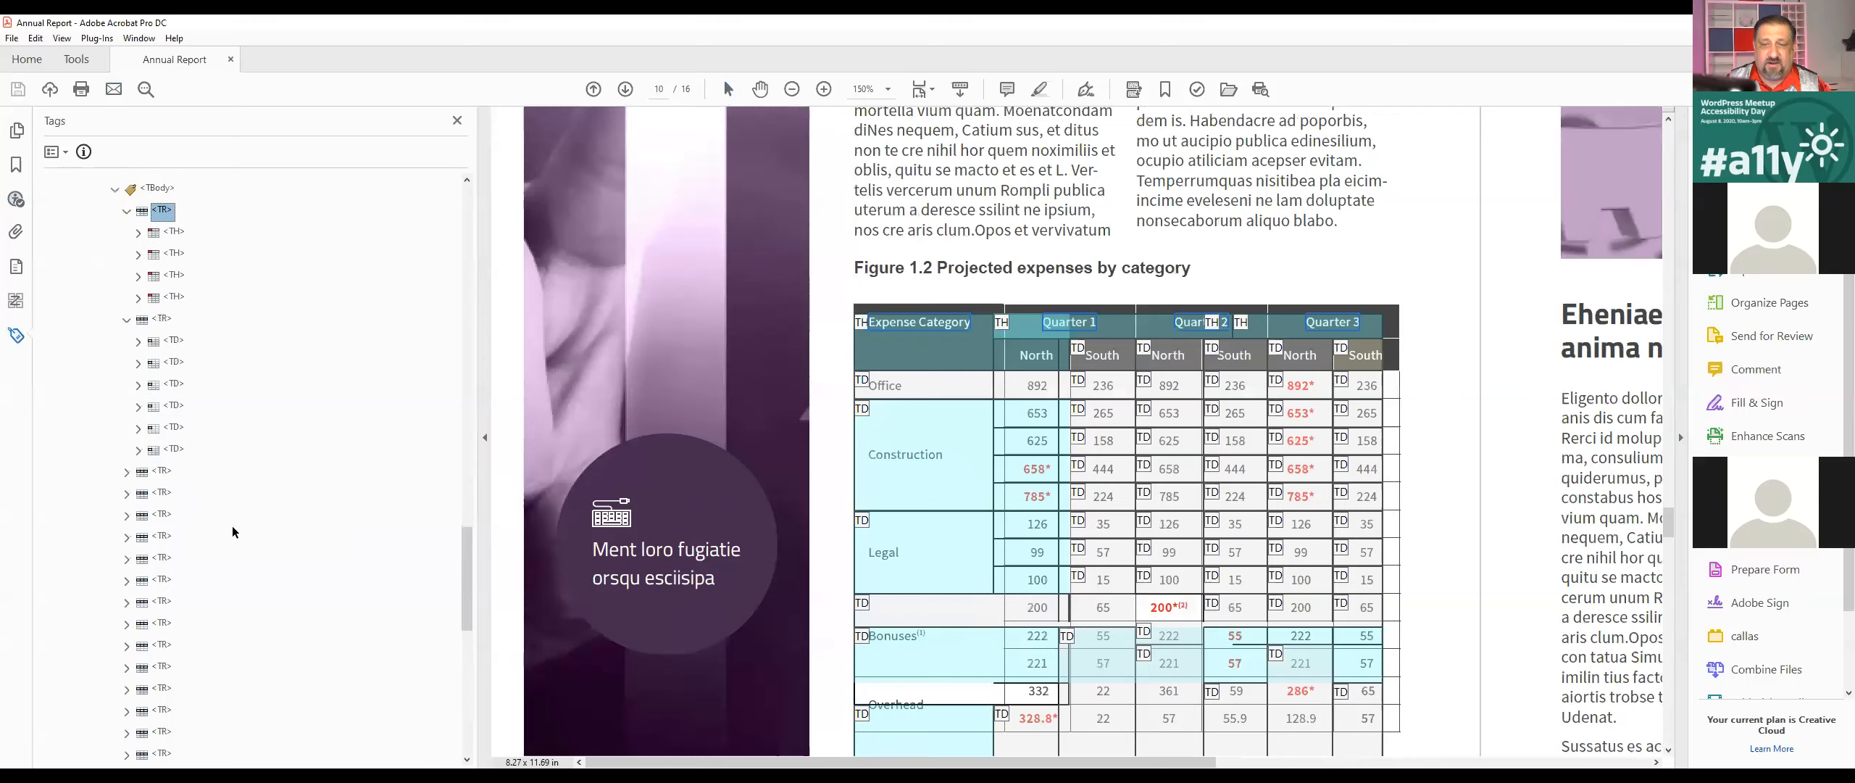
pyautogui.click(126, 472)
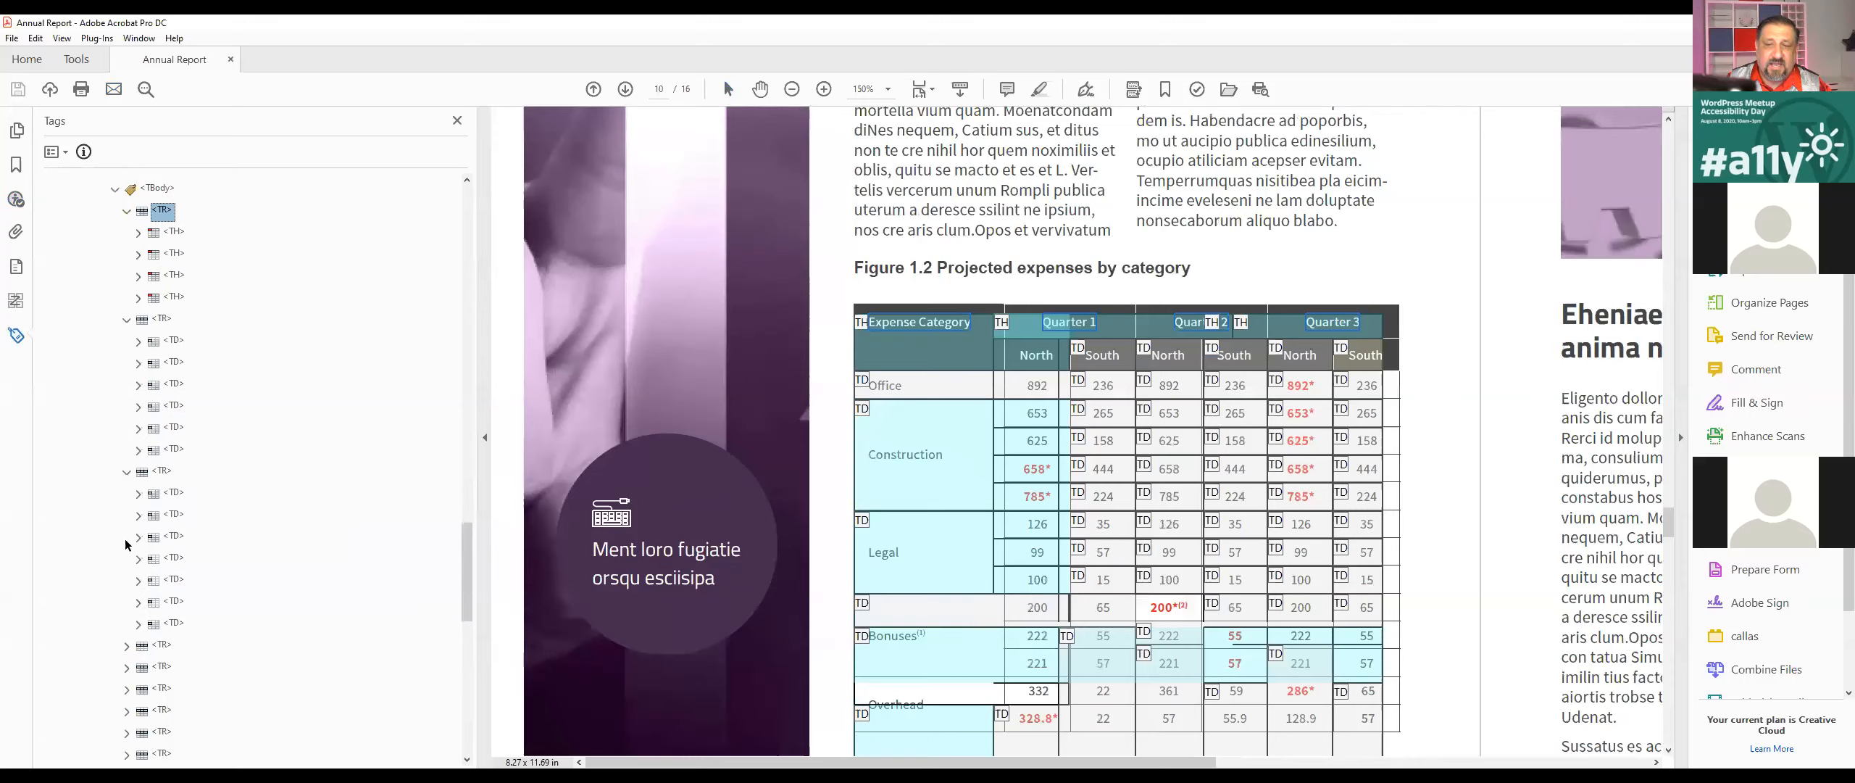
pyautogui.click(126, 644)
pyautogui.scroll(-3, 141, 631)
pyautogui.click(126, 624)
pyautogui.scroll(-3, 143, 625)
pyautogui.click(127, 582)
pyautogui.click(138, 471)
pyautogui.click(138, 472)
pyautogui.click(138, 472)
pyautogui.click(139, 472)
pyautogui.scroll(-3, 118, 552)
pyautogui.click(126, 538)
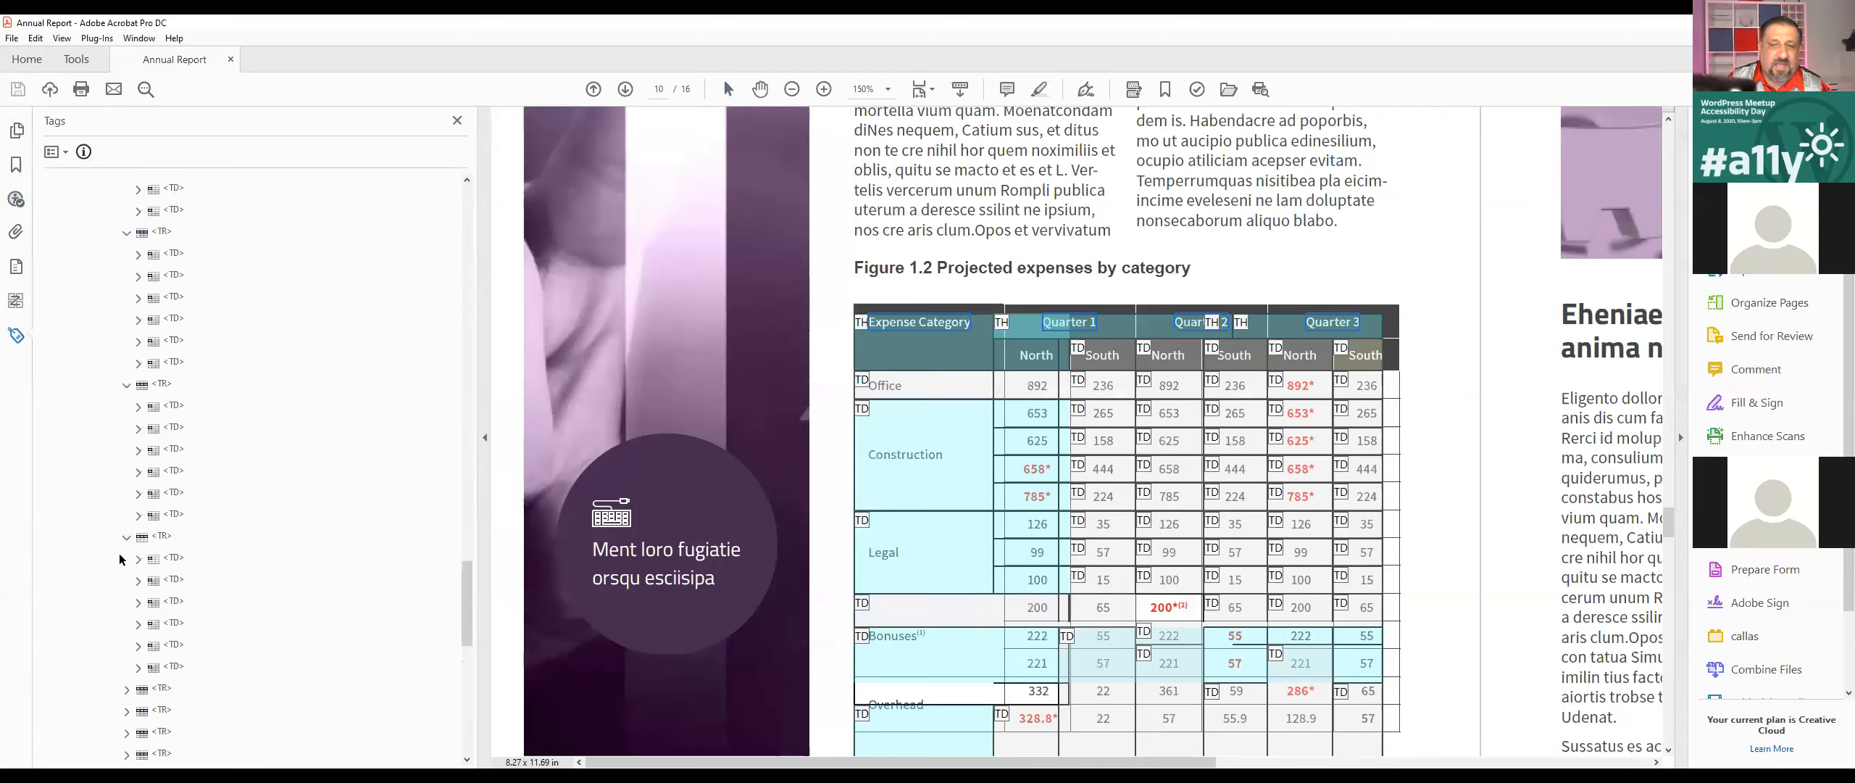
pyautogui.click(127, 691)
pyautogui.scroll(-3, 127, 694)
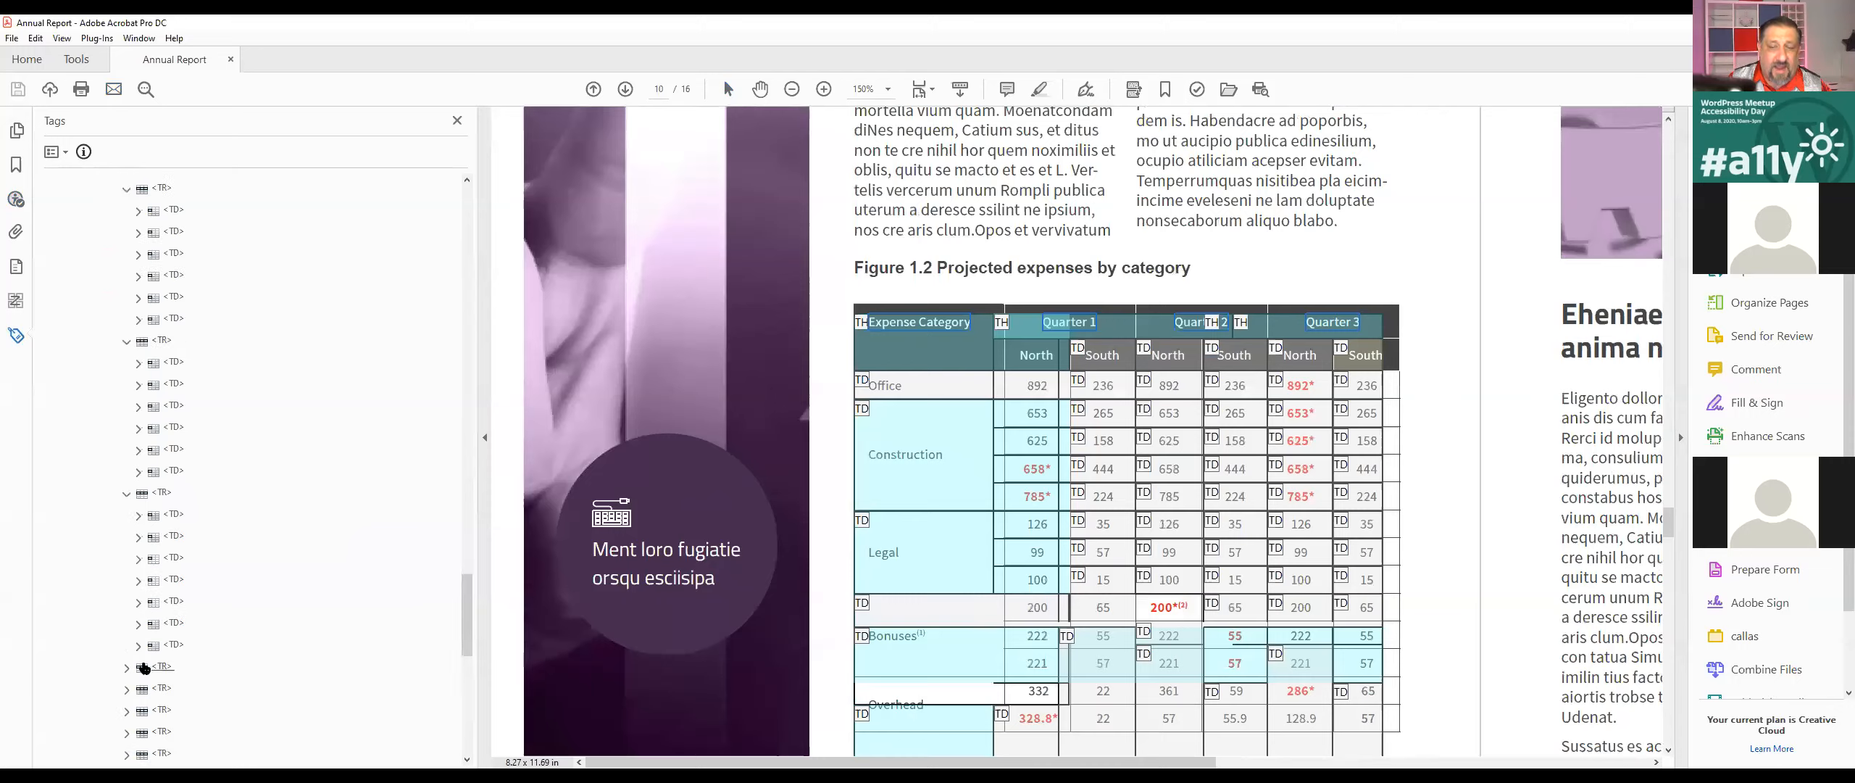
pyautogui.click(125, 670)
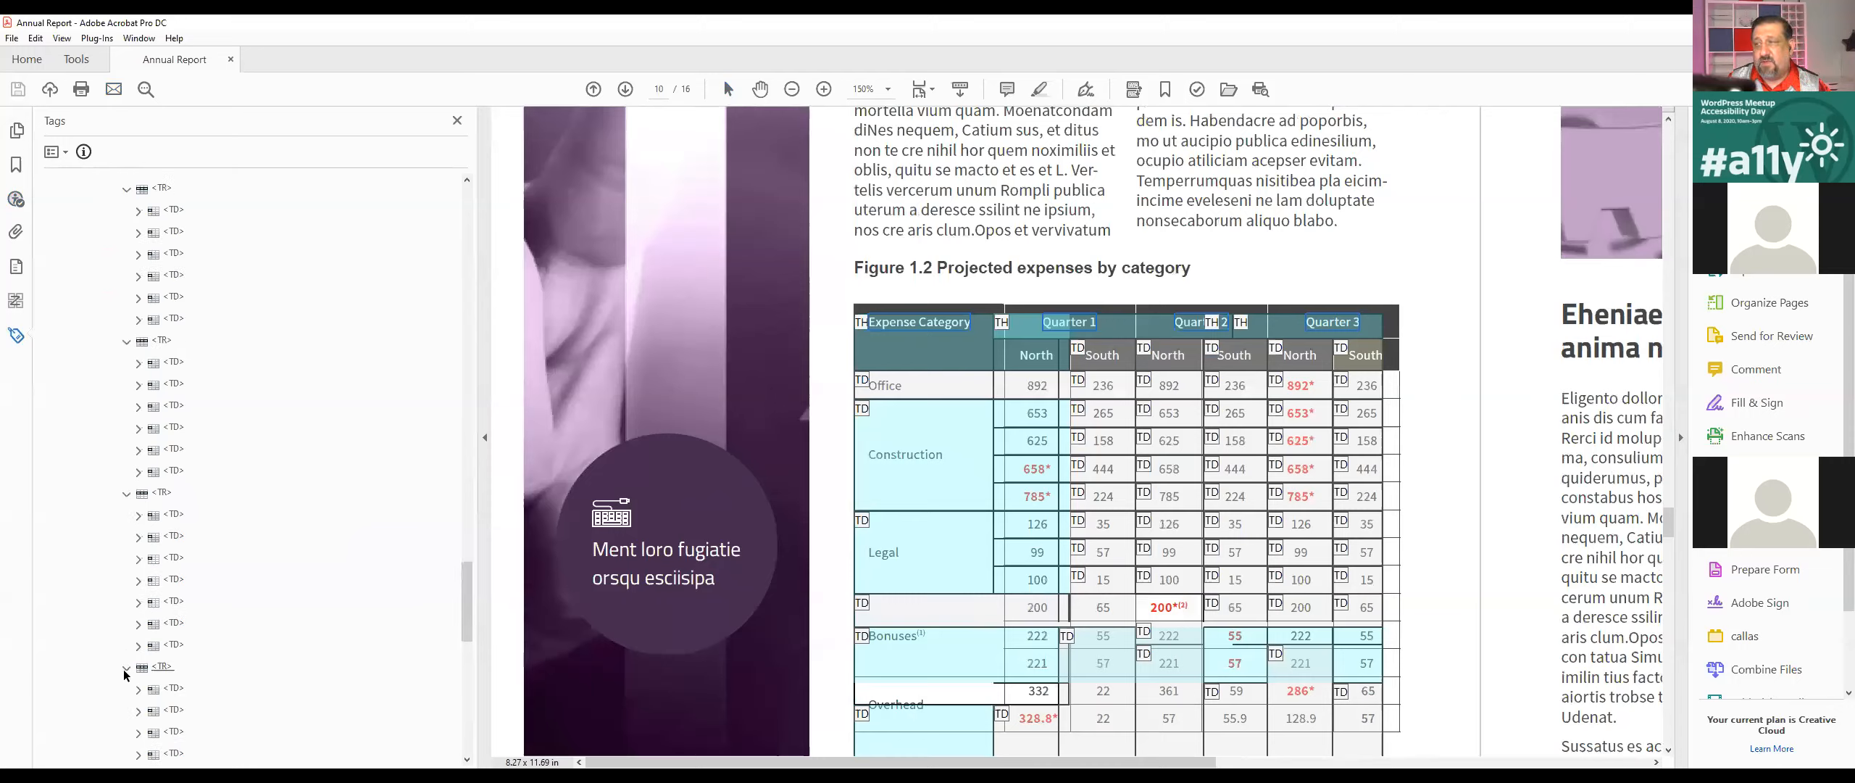
pyautogui.scroll(1, 37, 533)
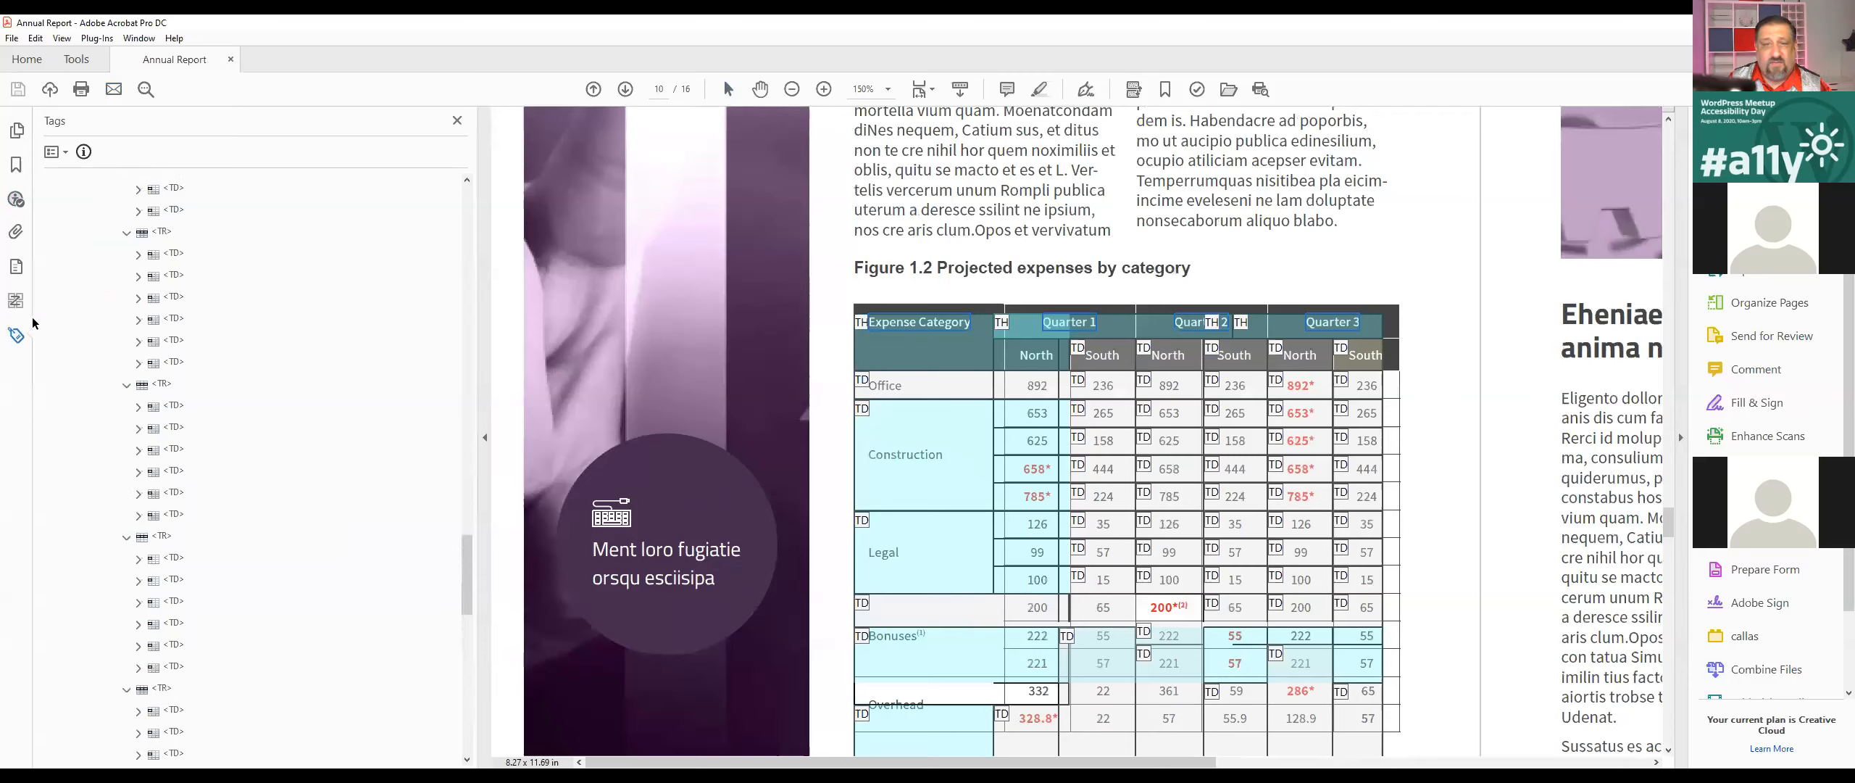
# Step: Return to the accessibility check results and check the failed table Headers rule again
pyautogui.click(18, 200)
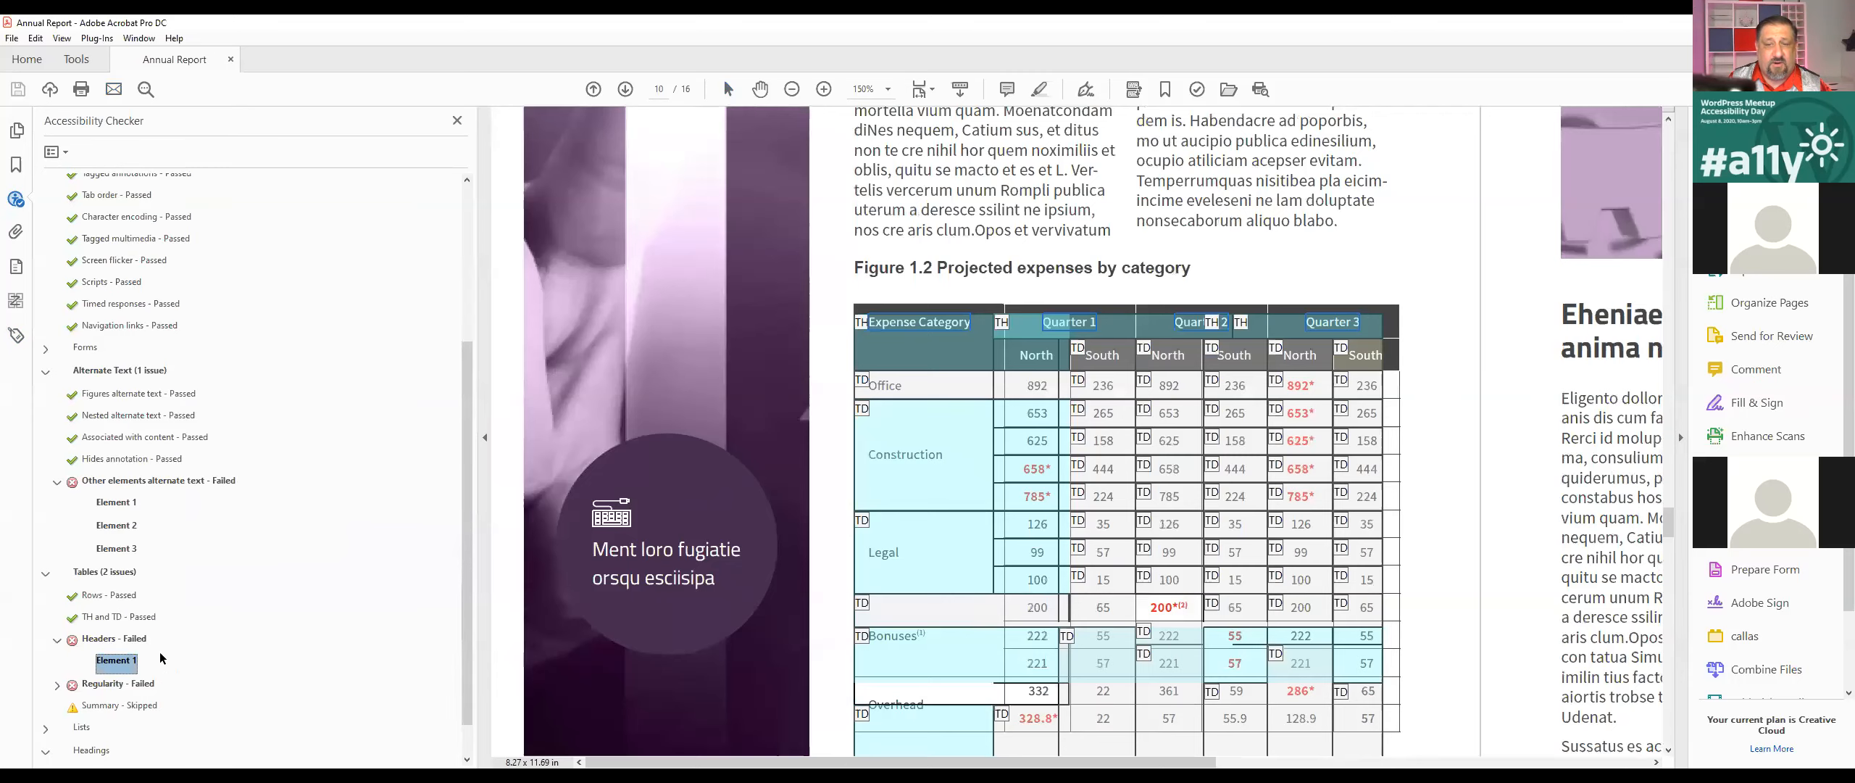
pyautogui.rightClick(131, 667)
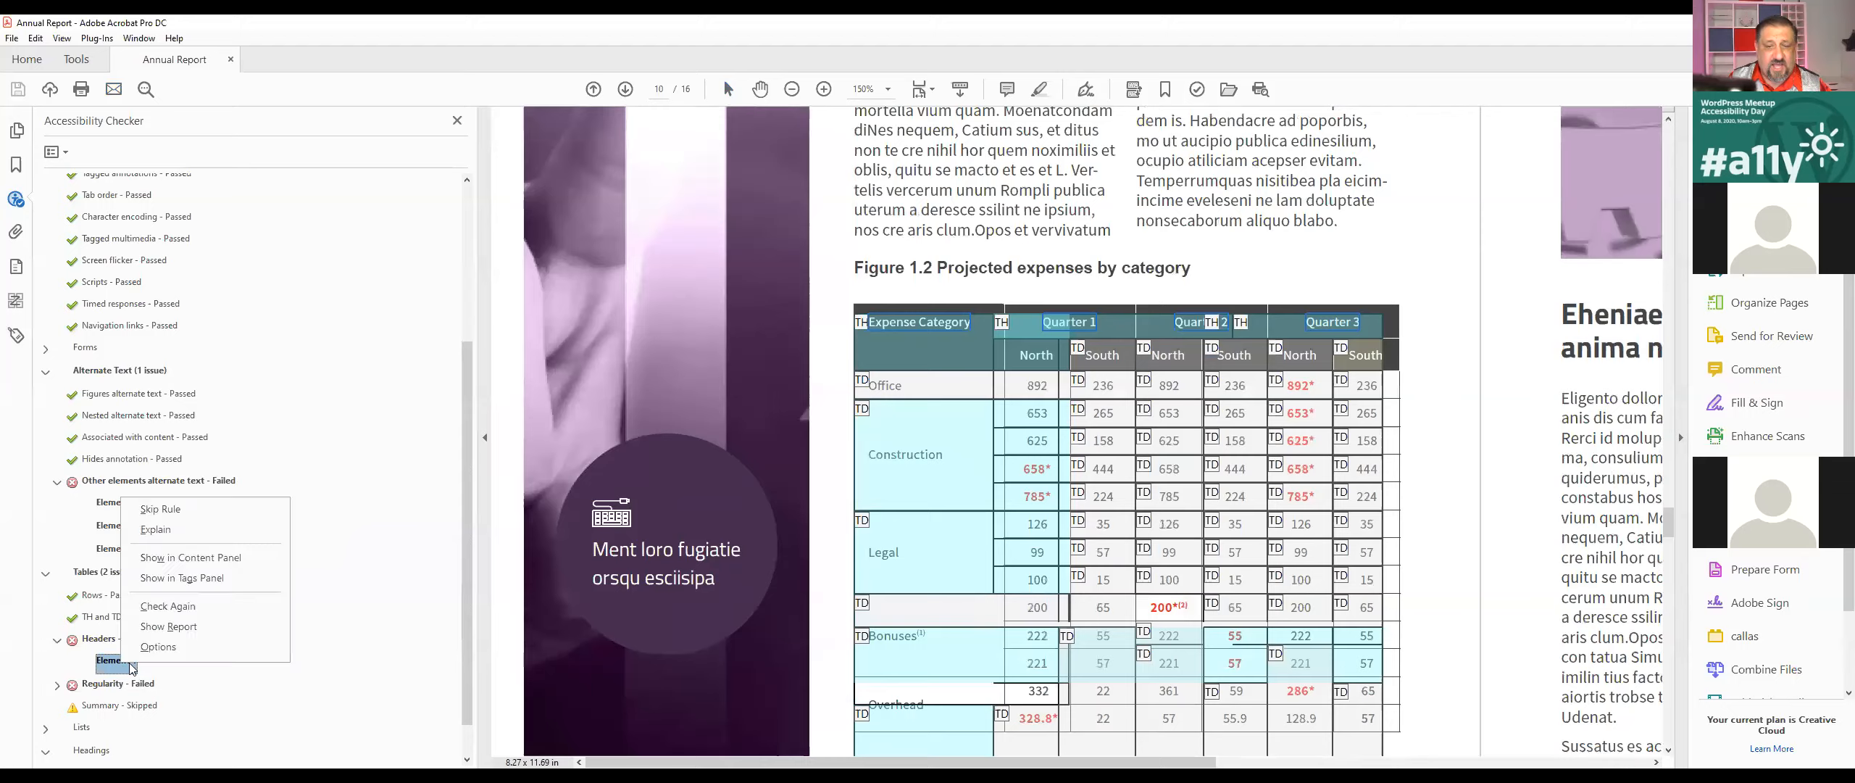
pyautogui.click(181, 606)
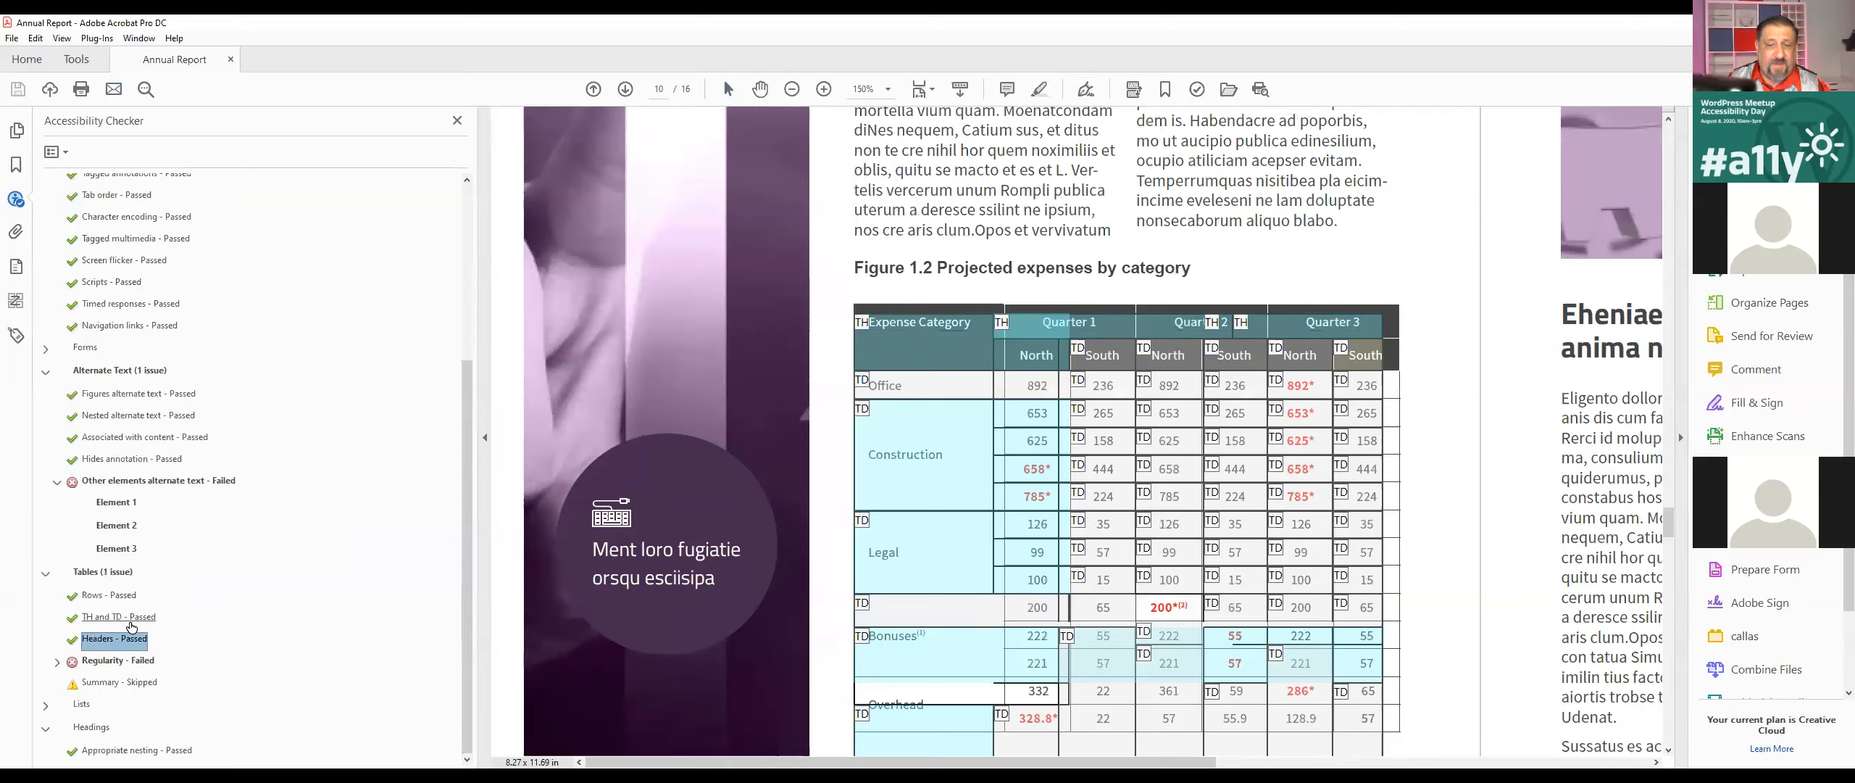
# Step: Expand the failed Regularity rule in the accessibility results and locate its flagged element on the page
pyautogui.click(57, 662)
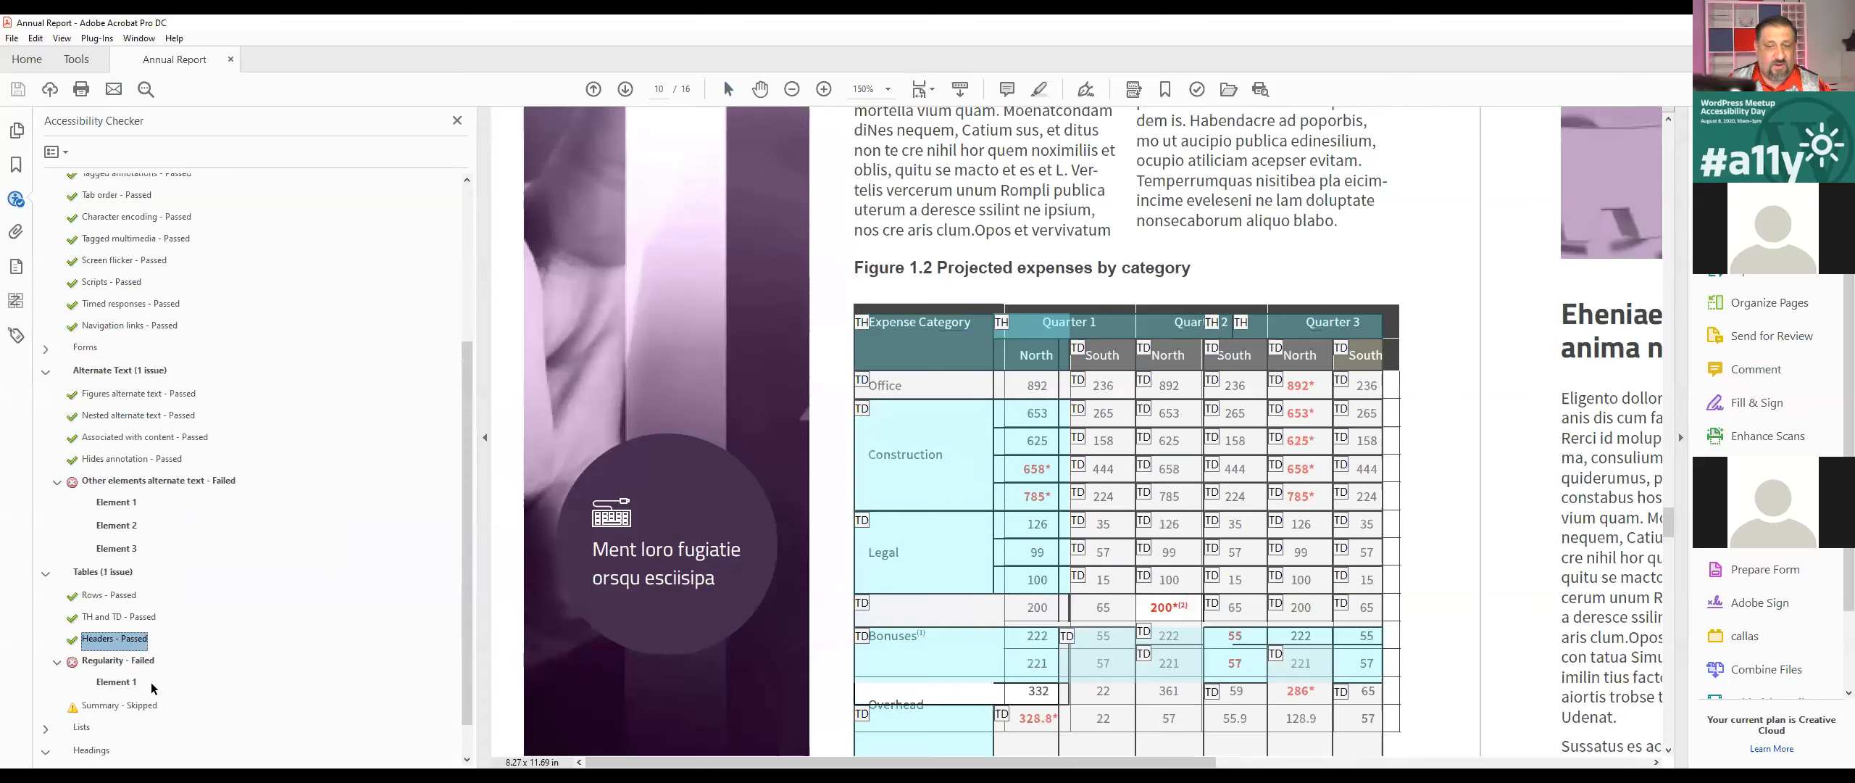
pyautogui.click(121, 682)
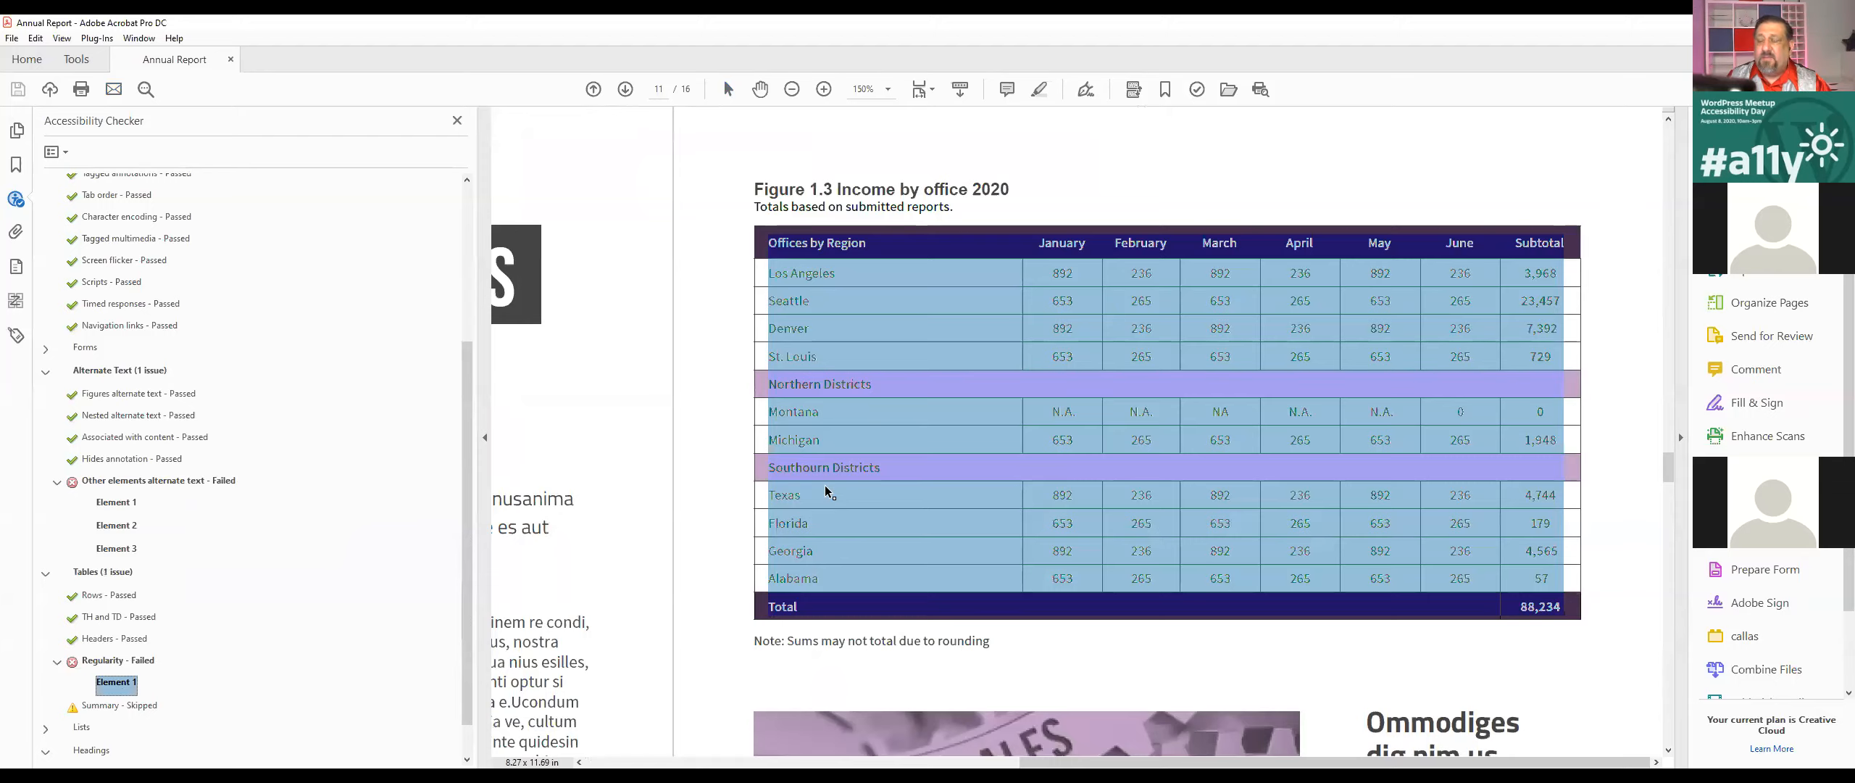
pyautogui.click(1153, 350)
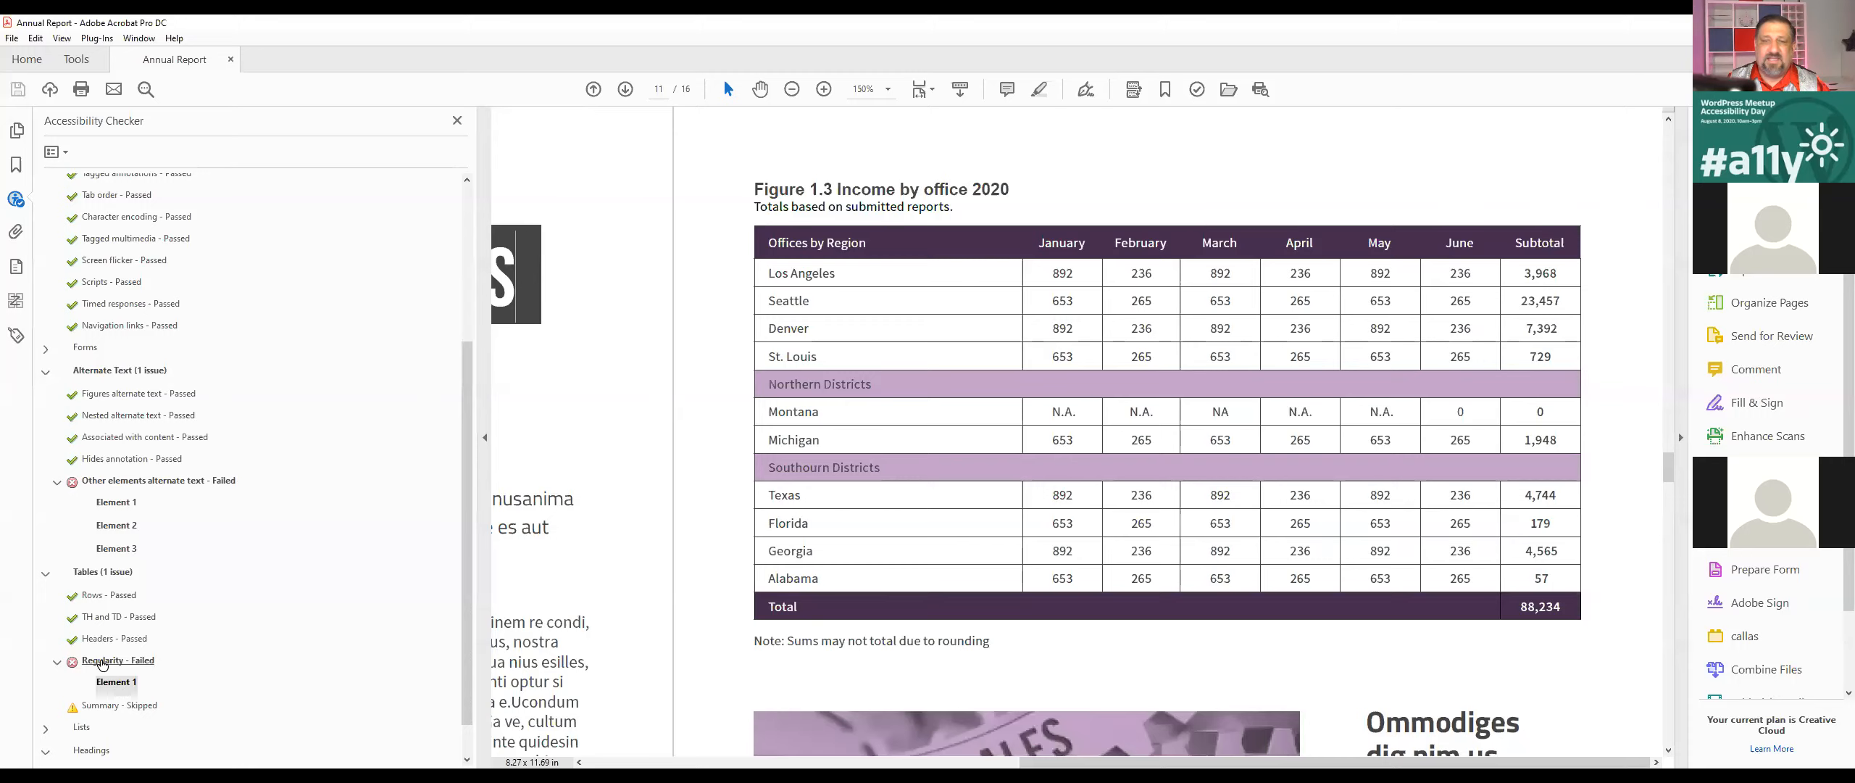
pyautogui.click(121, 643)
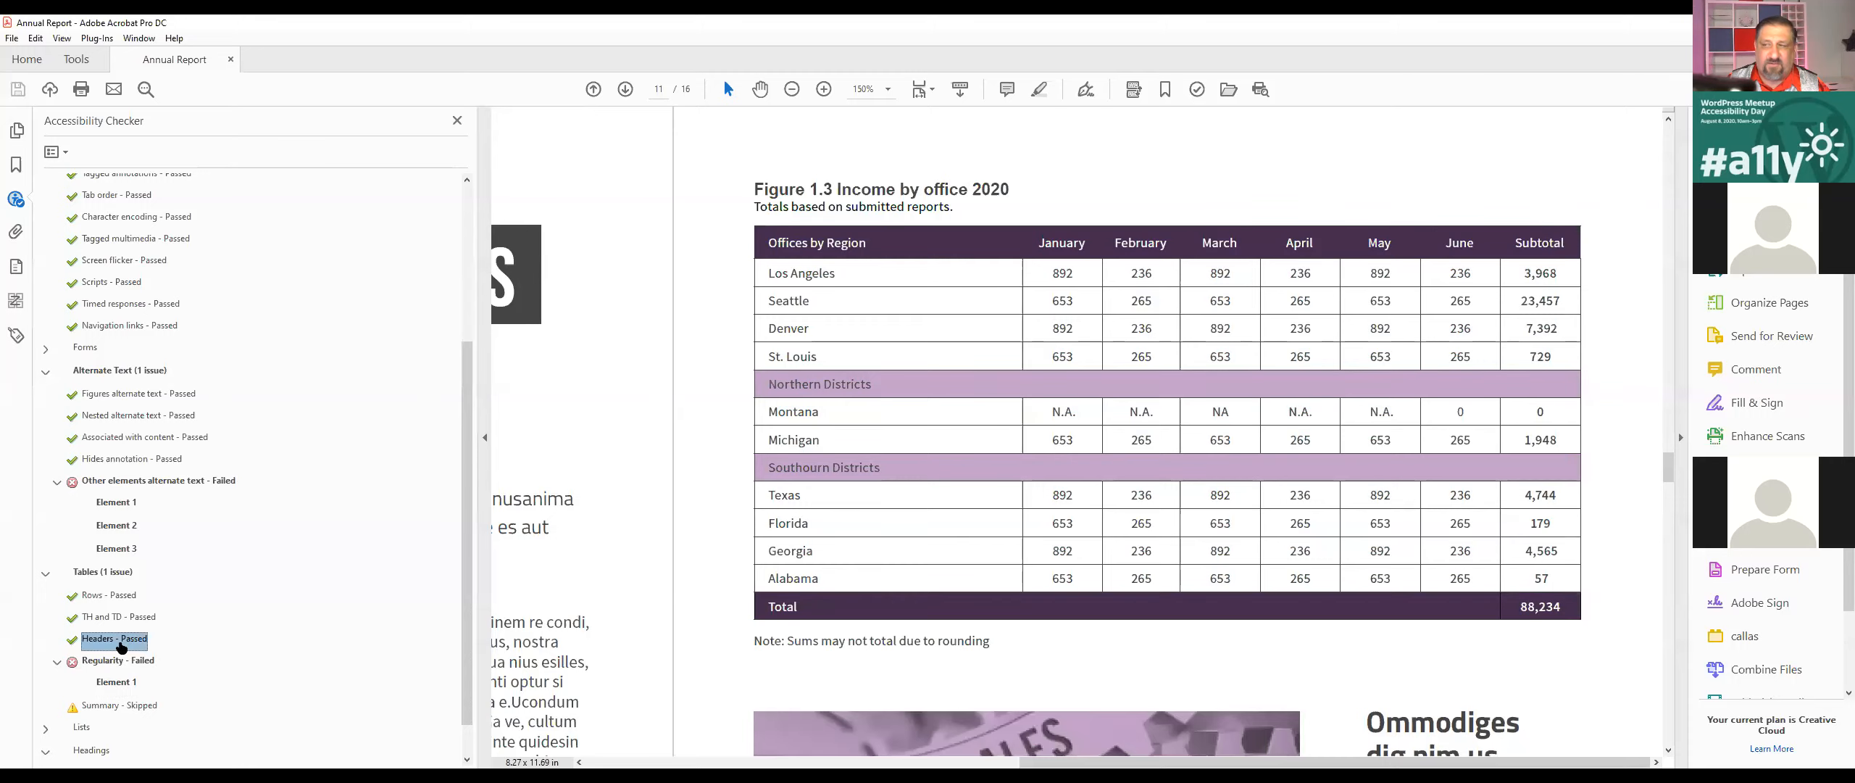
pyautogui.click(120, 663)
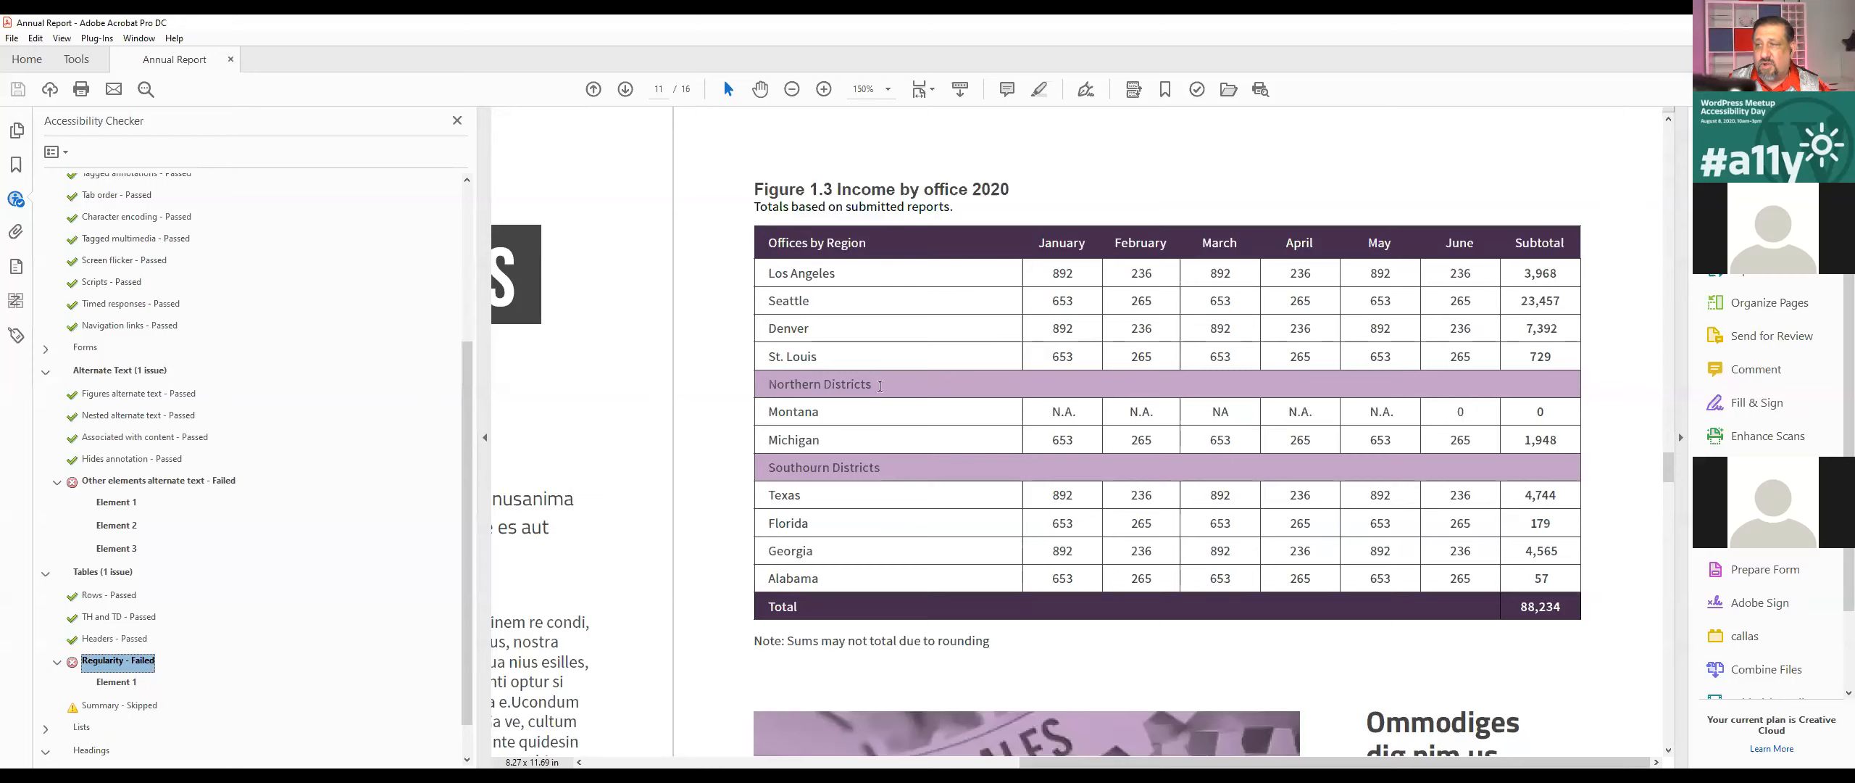
# Step: Show the Regularity rule's Element 1 in the tag tree and expand its Table tag and first row
pyautogui.click(115, 682)
pyautogui.rightClick(115, 682)
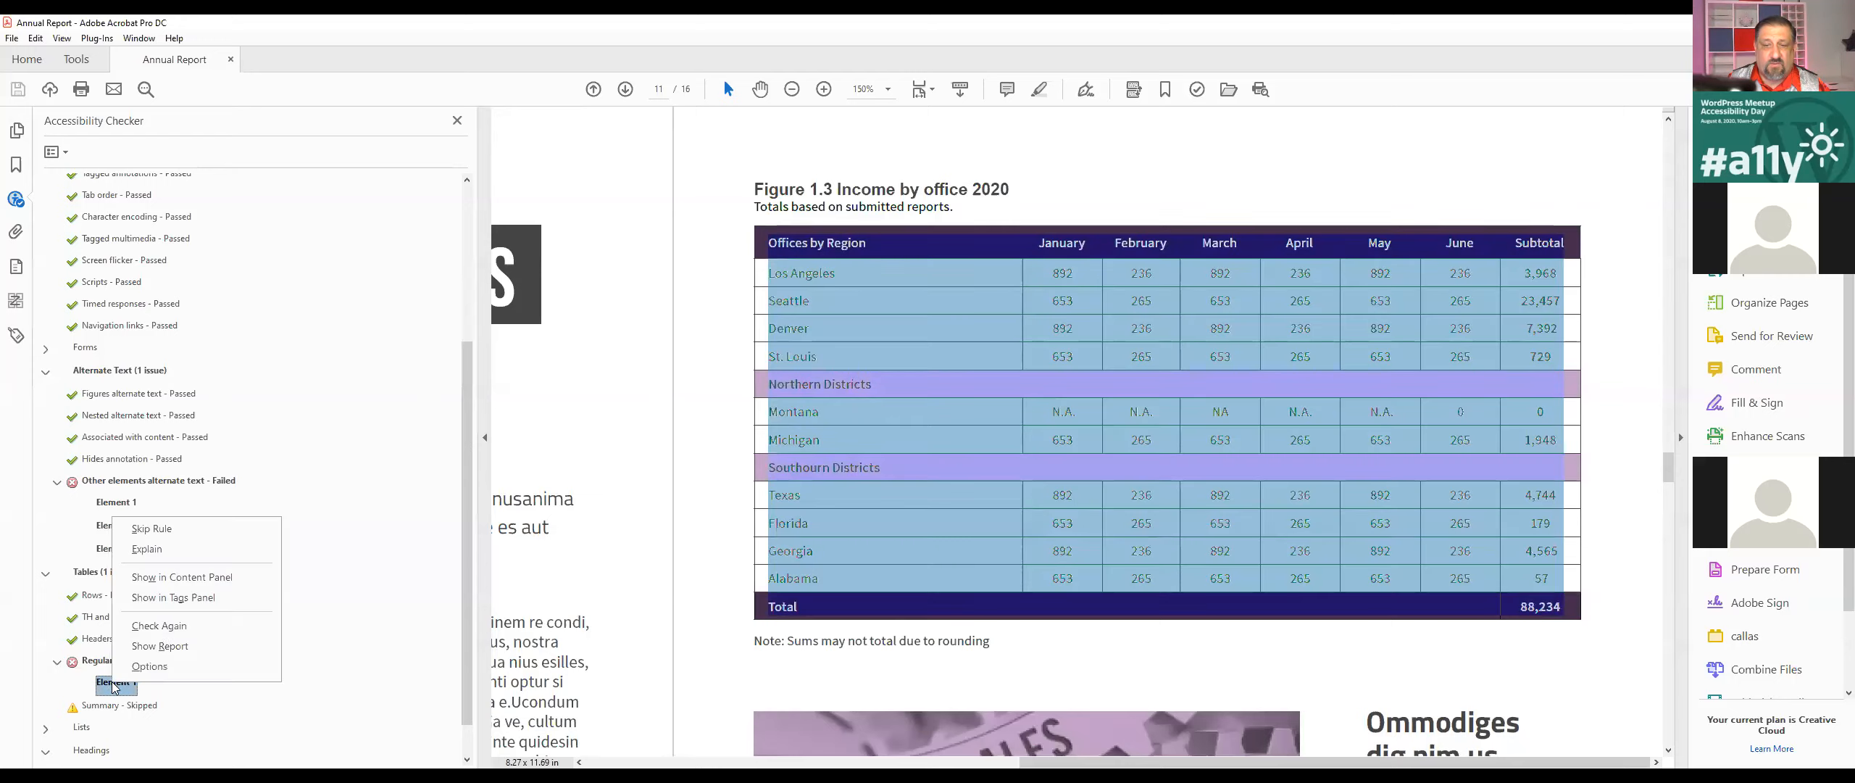
pyautogui.click(127, 426)
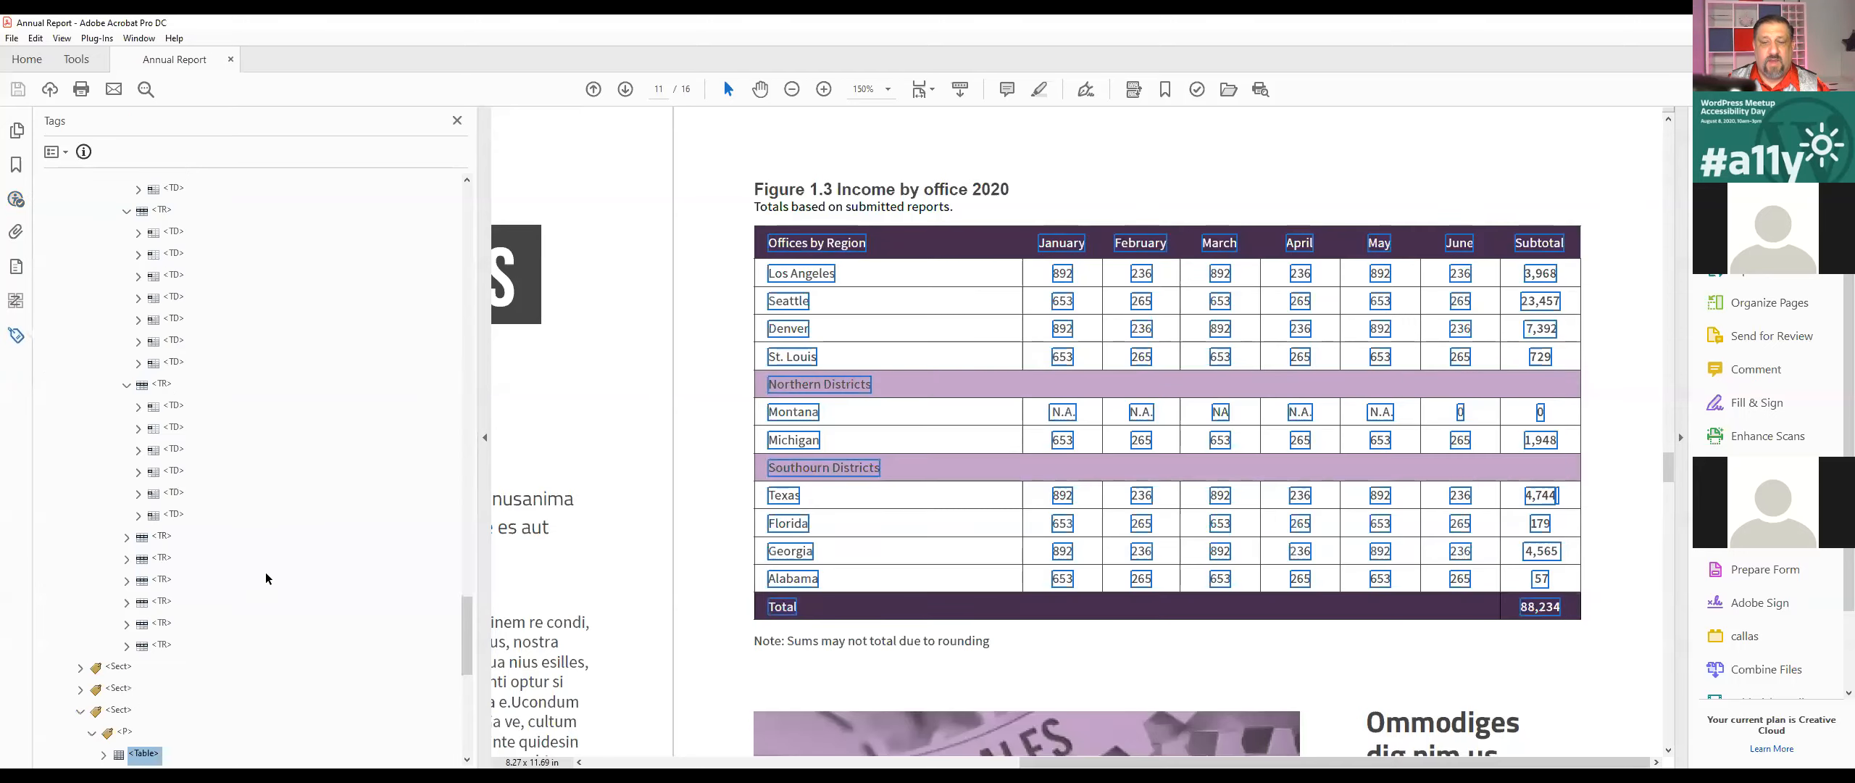
pyautogui.scroll(-5, 266, 577)
pyautogui.click(101, 428)
pyautogui.click(115, 449)
pyautogui.click(116, 646)
pyautogui.scroll(-4, 125, 610)
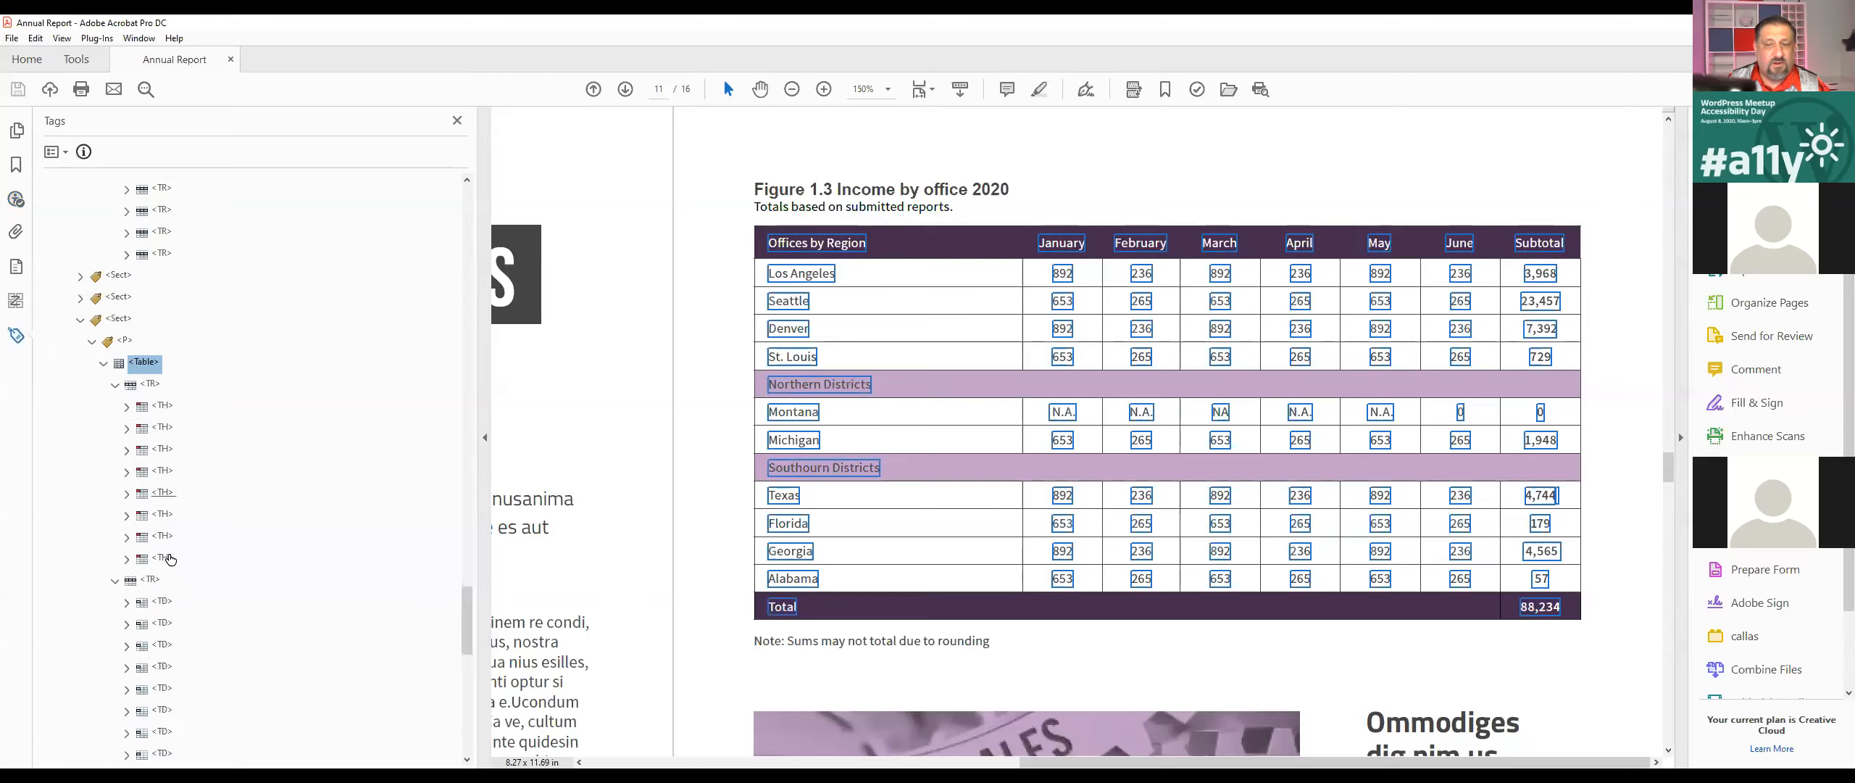
# Step: Expand the TR tags of the income by office table one by one down to the Northern Districts row
pyautogui.click(115, 580)
pyautogui.scroll(-3, 118, 576)
pyautogui.scroll(-1, 116, 583)
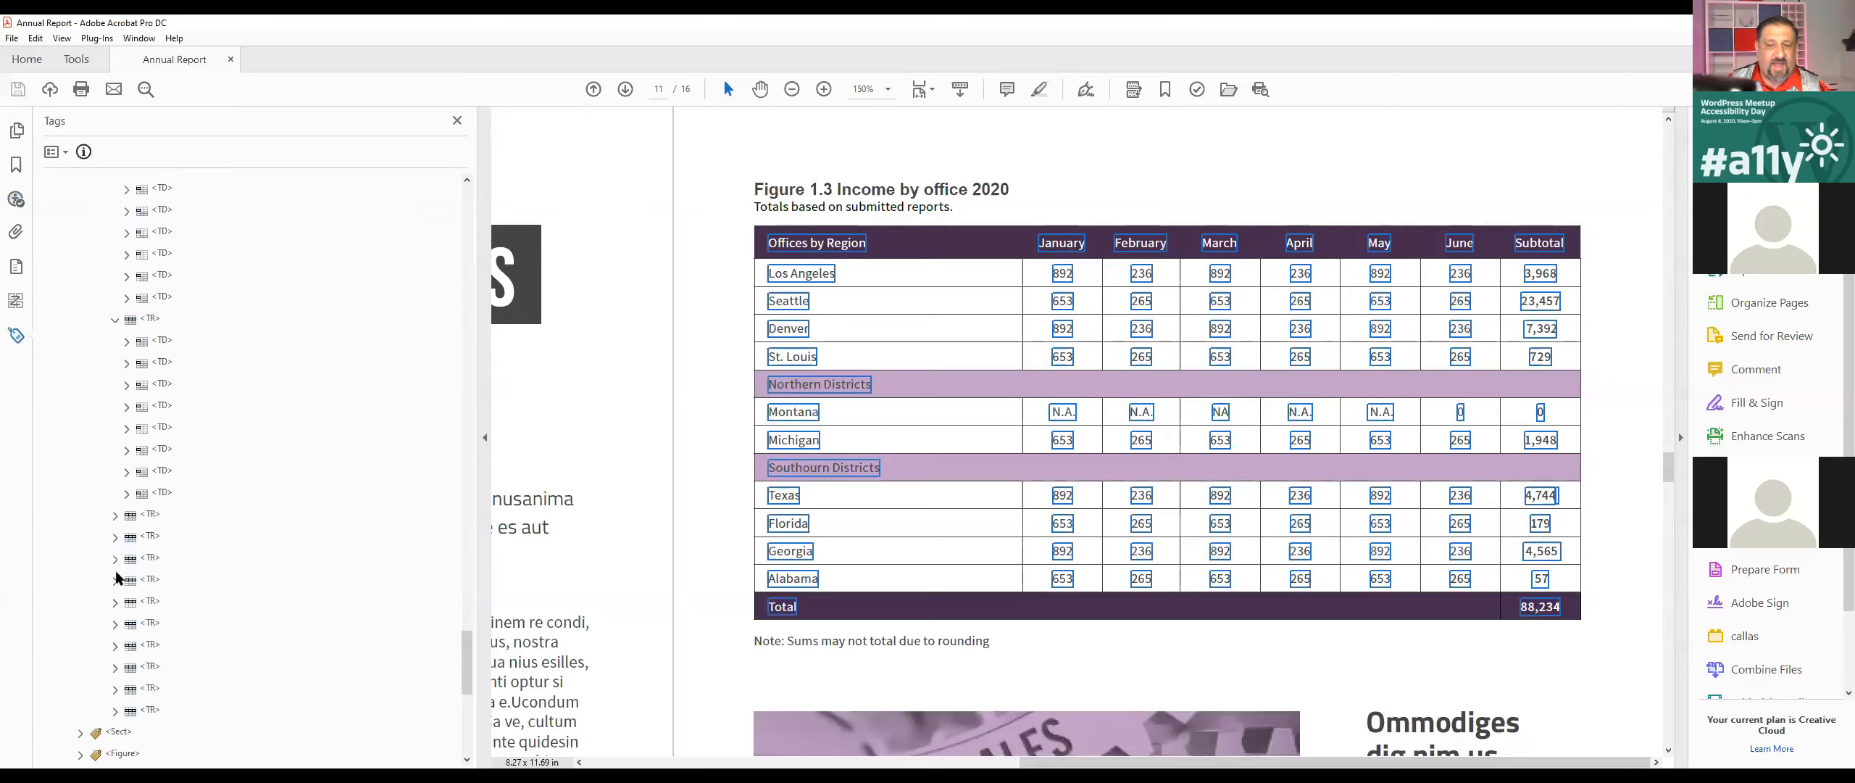
pyautogui.click(114, 515)
pyautogui.scroll(-3, 129, 516)
pyautogui.click(115, 516)
pyautogui.scroll(-3, 121, 579)
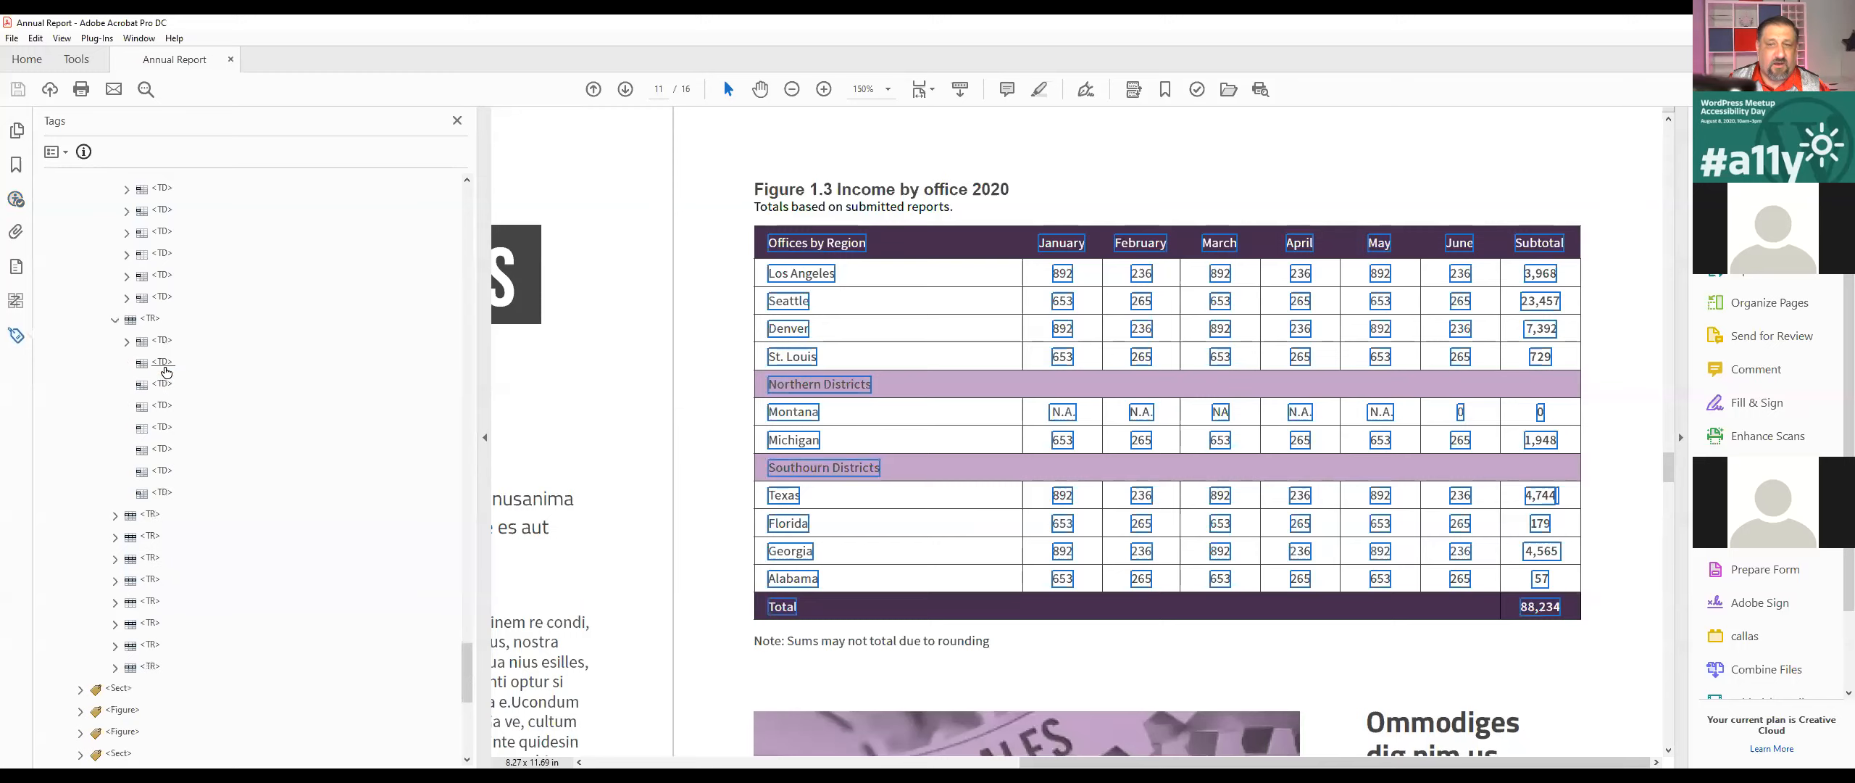
# Step: Compare the empty TD tags in the Northern Districts row with its first TD and the row's TR tag
pyautogui.click(163, 362)
pyautogui.keyDown('shift'); pyautogui.click(167, 497); pyautogui.keyUp('shift')
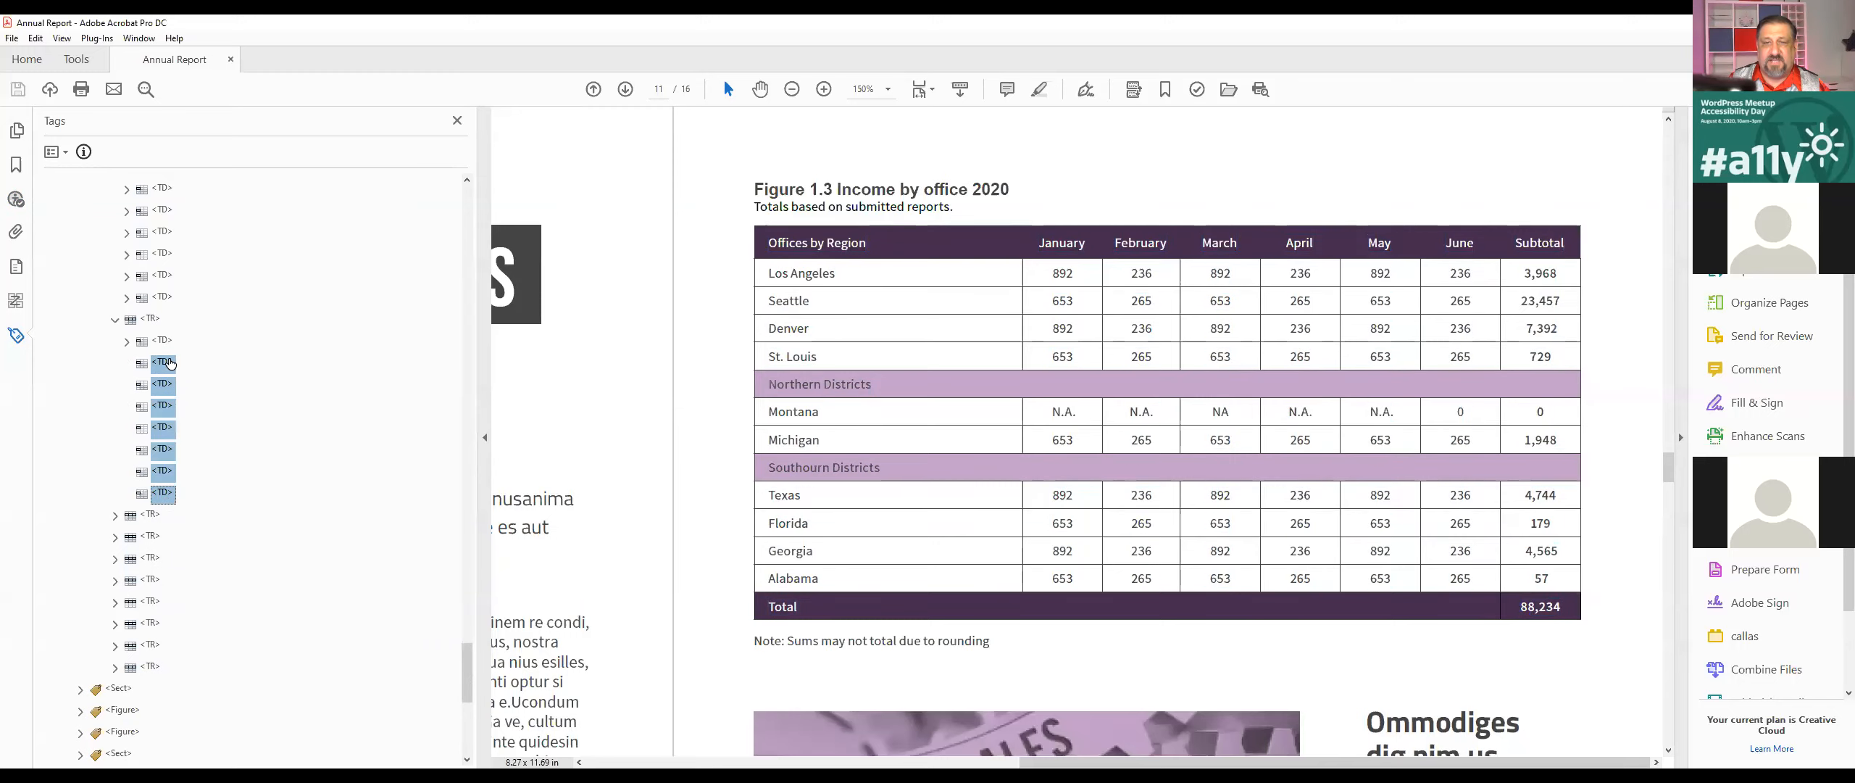
pyautogui.click(166, 343)
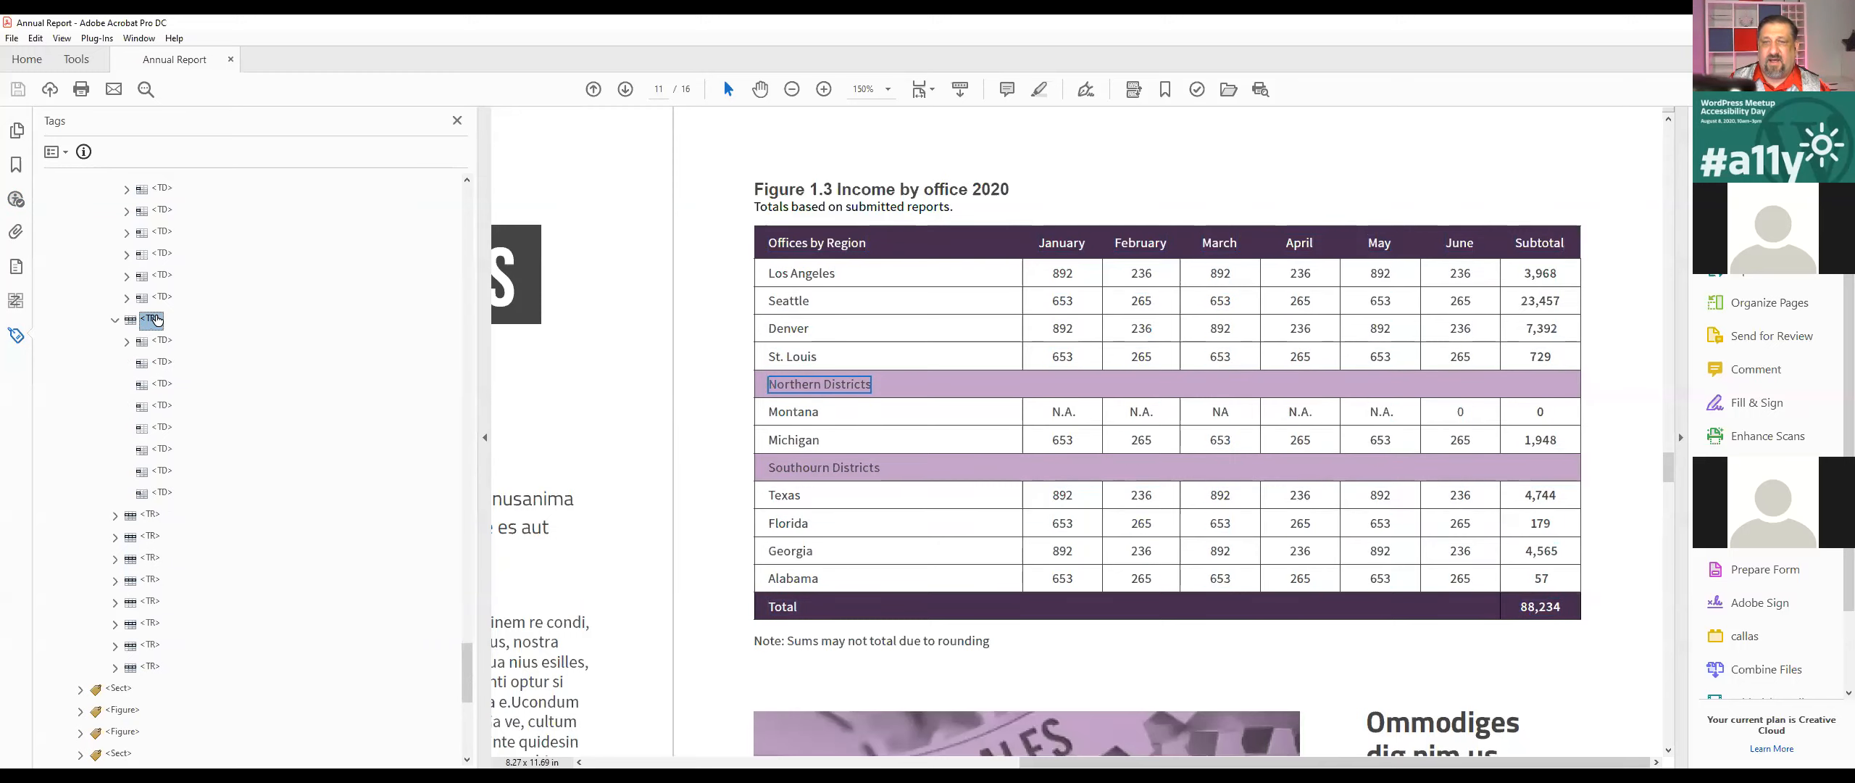
pyautogui.click(156, 319)
# Step: Open the income by office table in the Table Editor and examine the cells of both district heading rows
pyautogui.scroll(10, 168, 335)
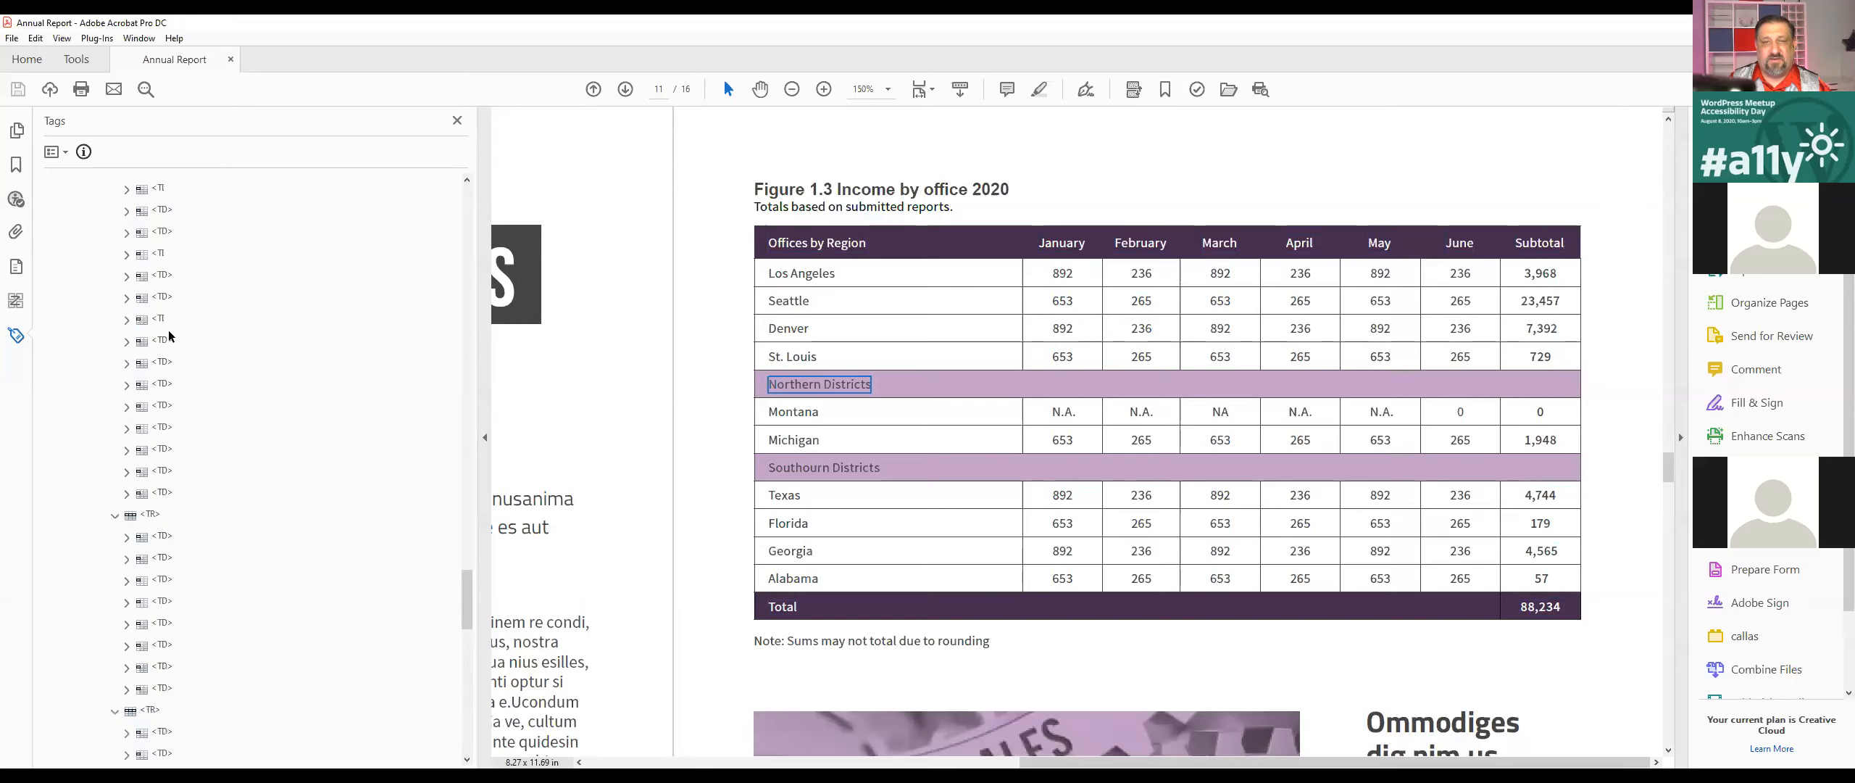
pyautogui.click(131, 557)
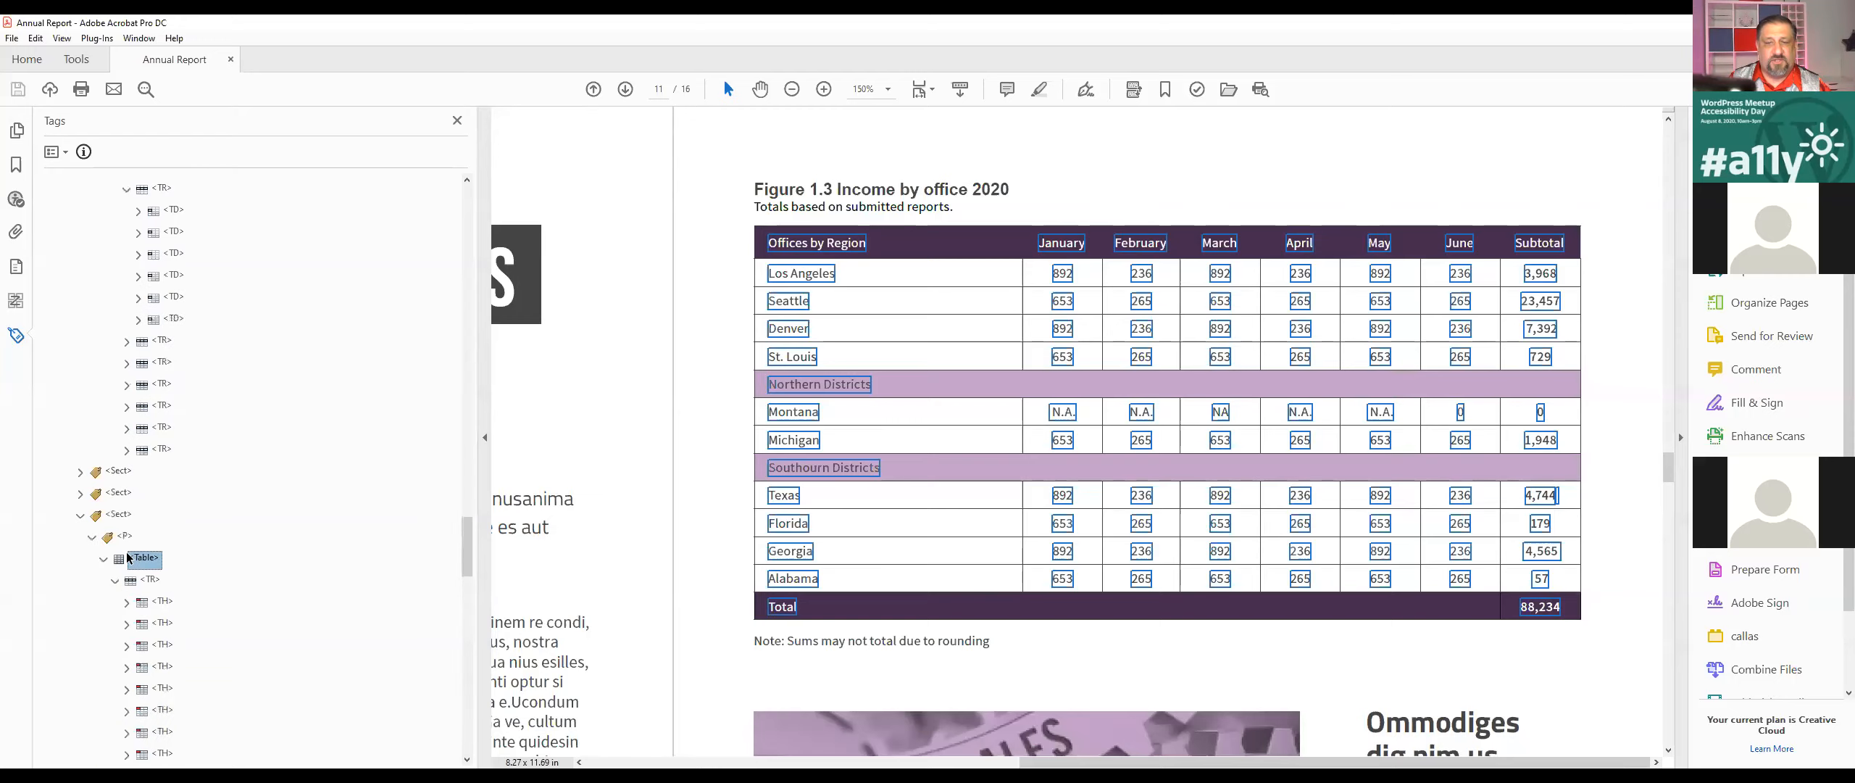
pyautogui.rightClick(128, 558)
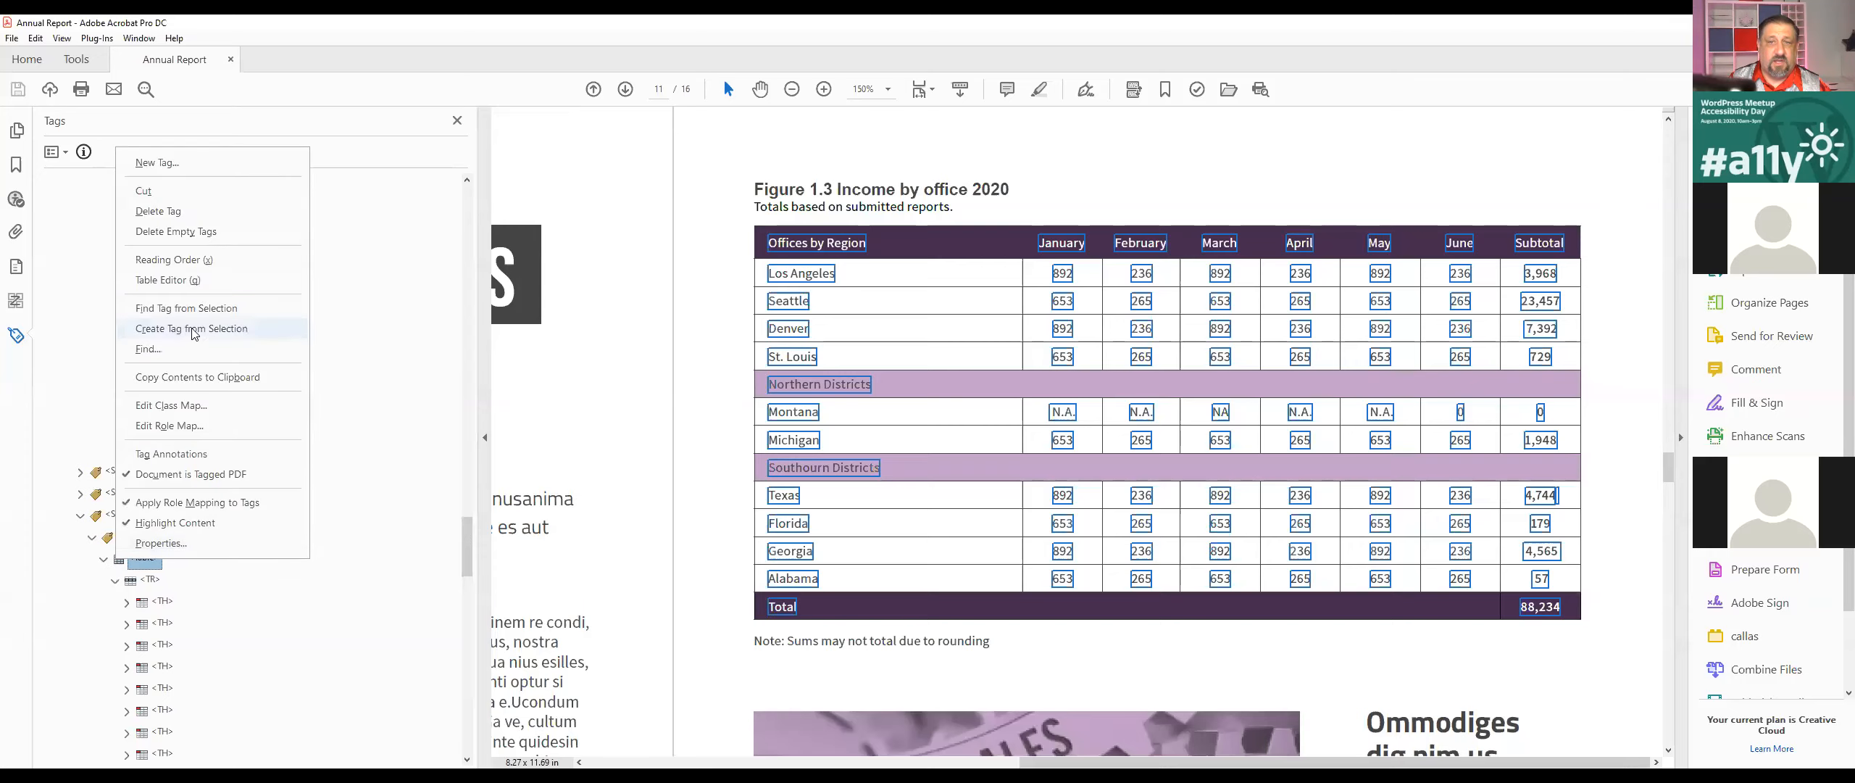
pyautogui.click(195, 279)
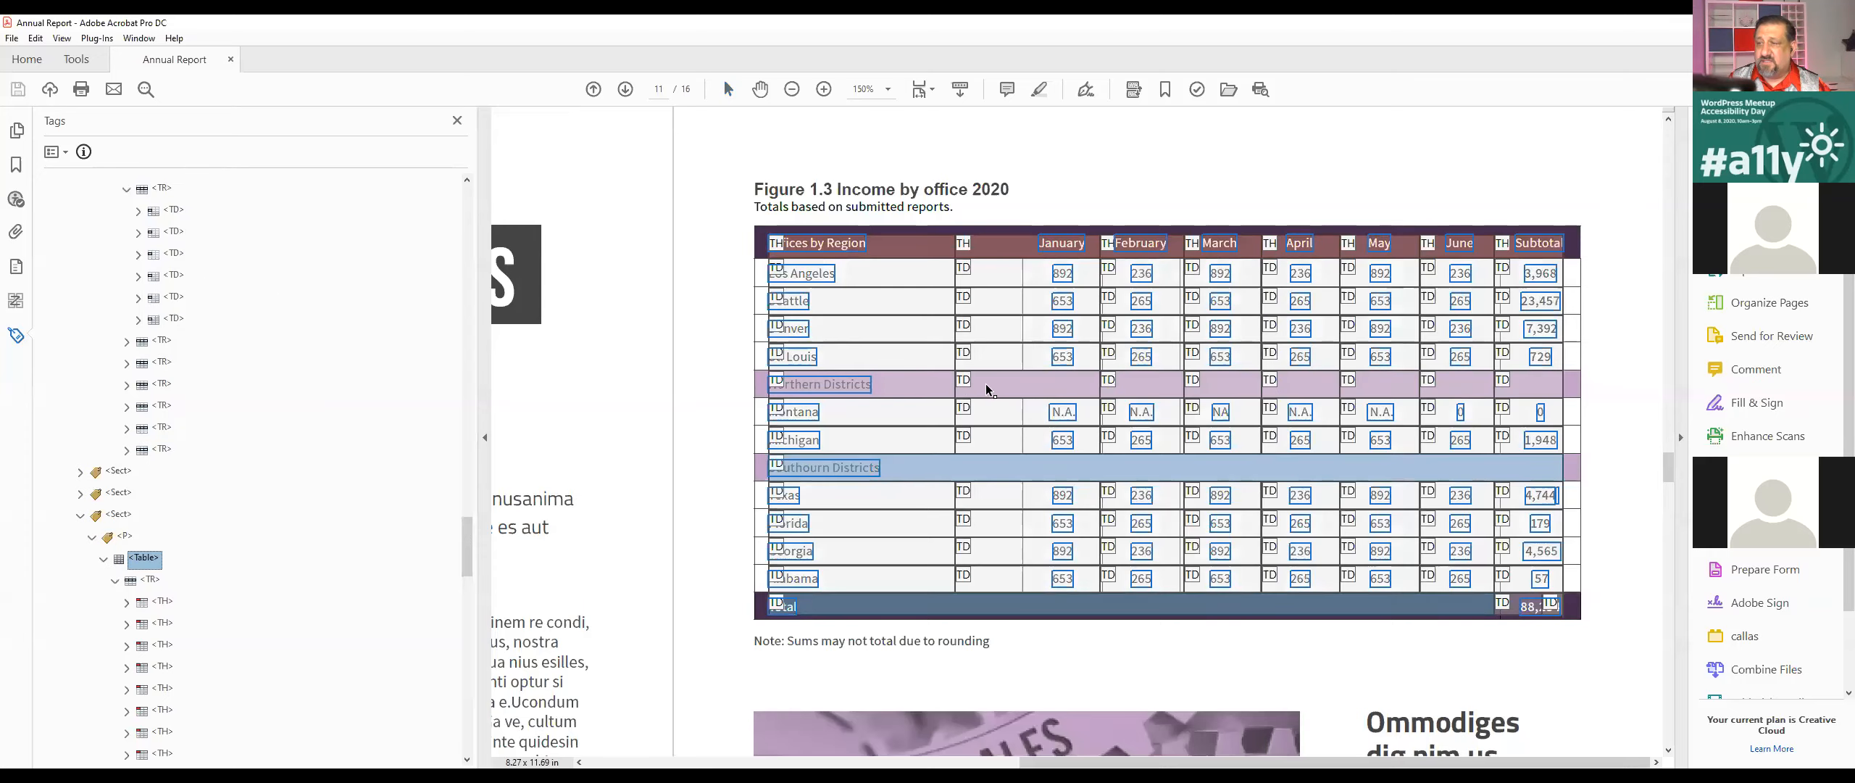
pyautogui.click(880, 385)
pyautogui.click(978, 390)
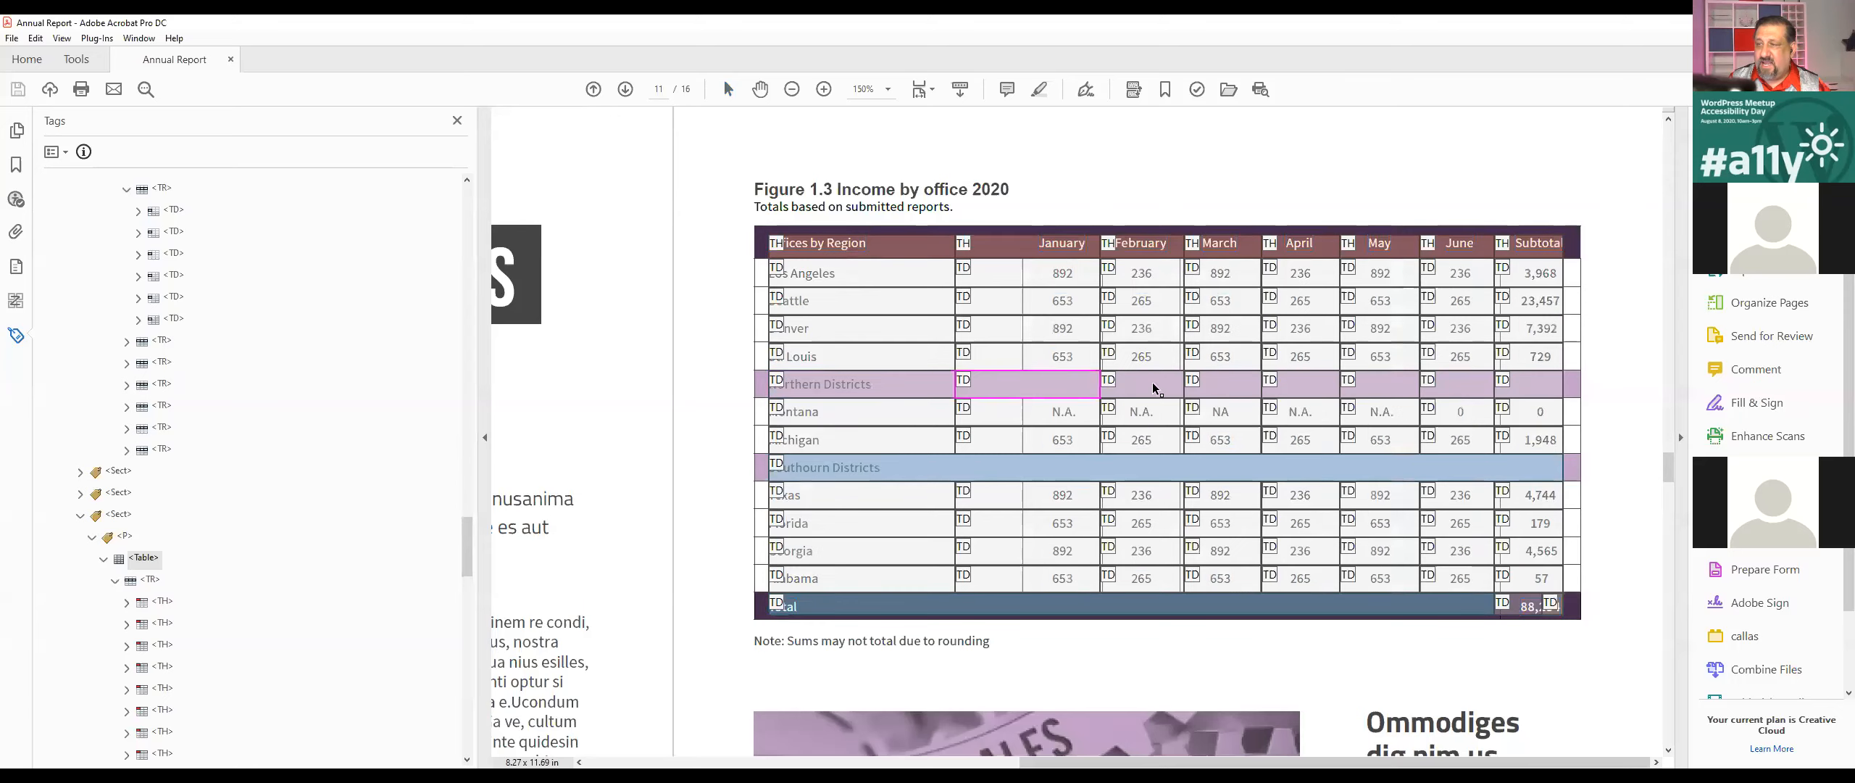
pyautogui.click(1518, 395)
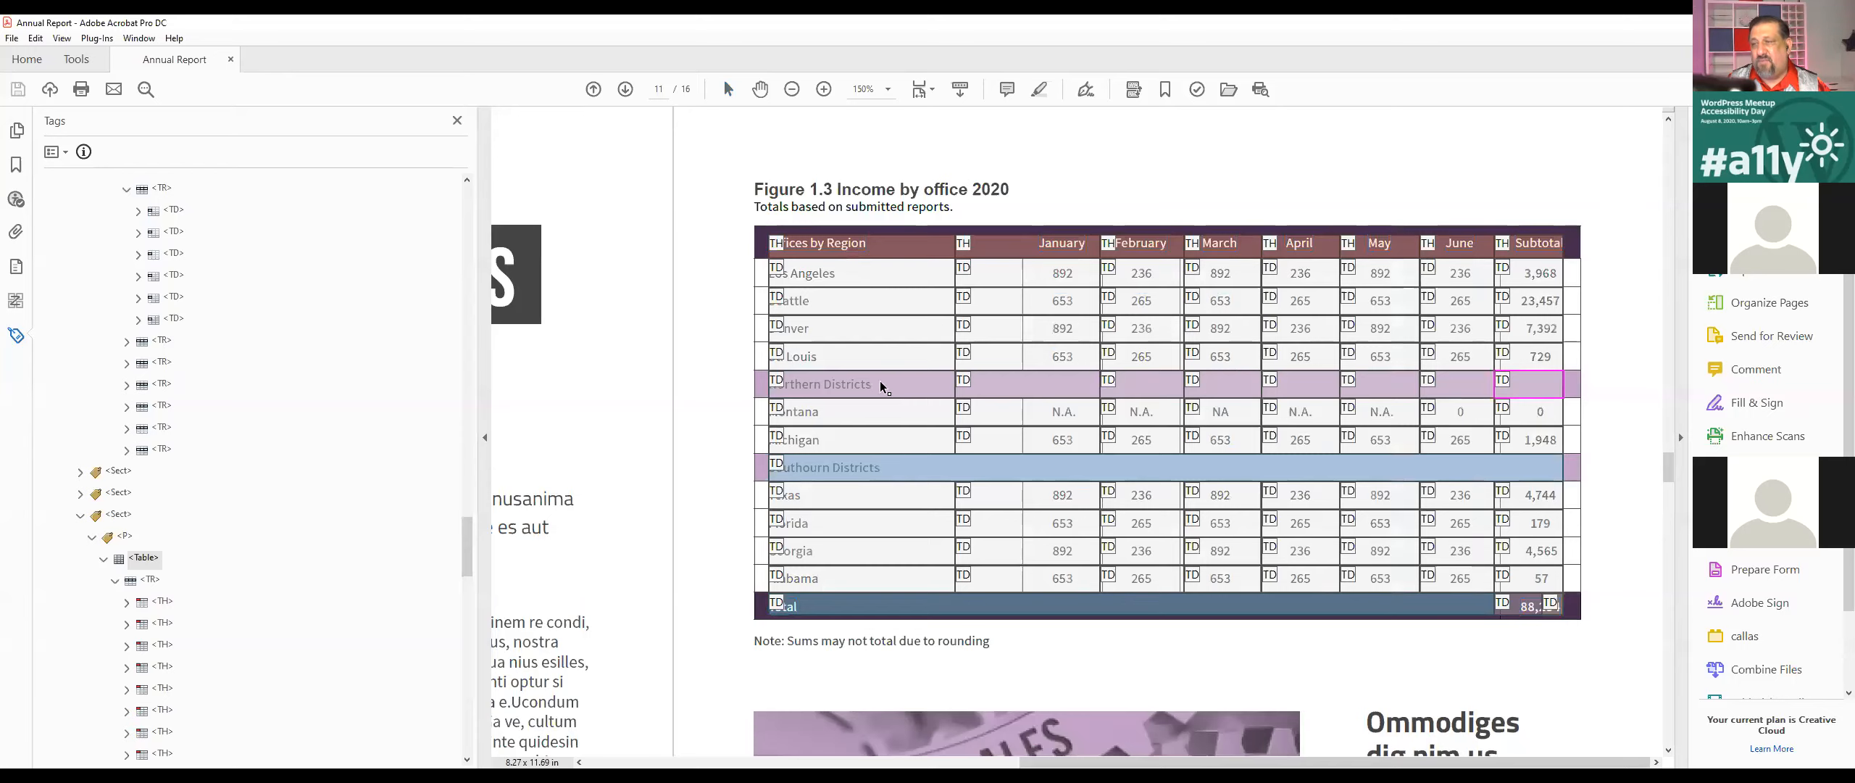
pyautogui.click(817, 476)
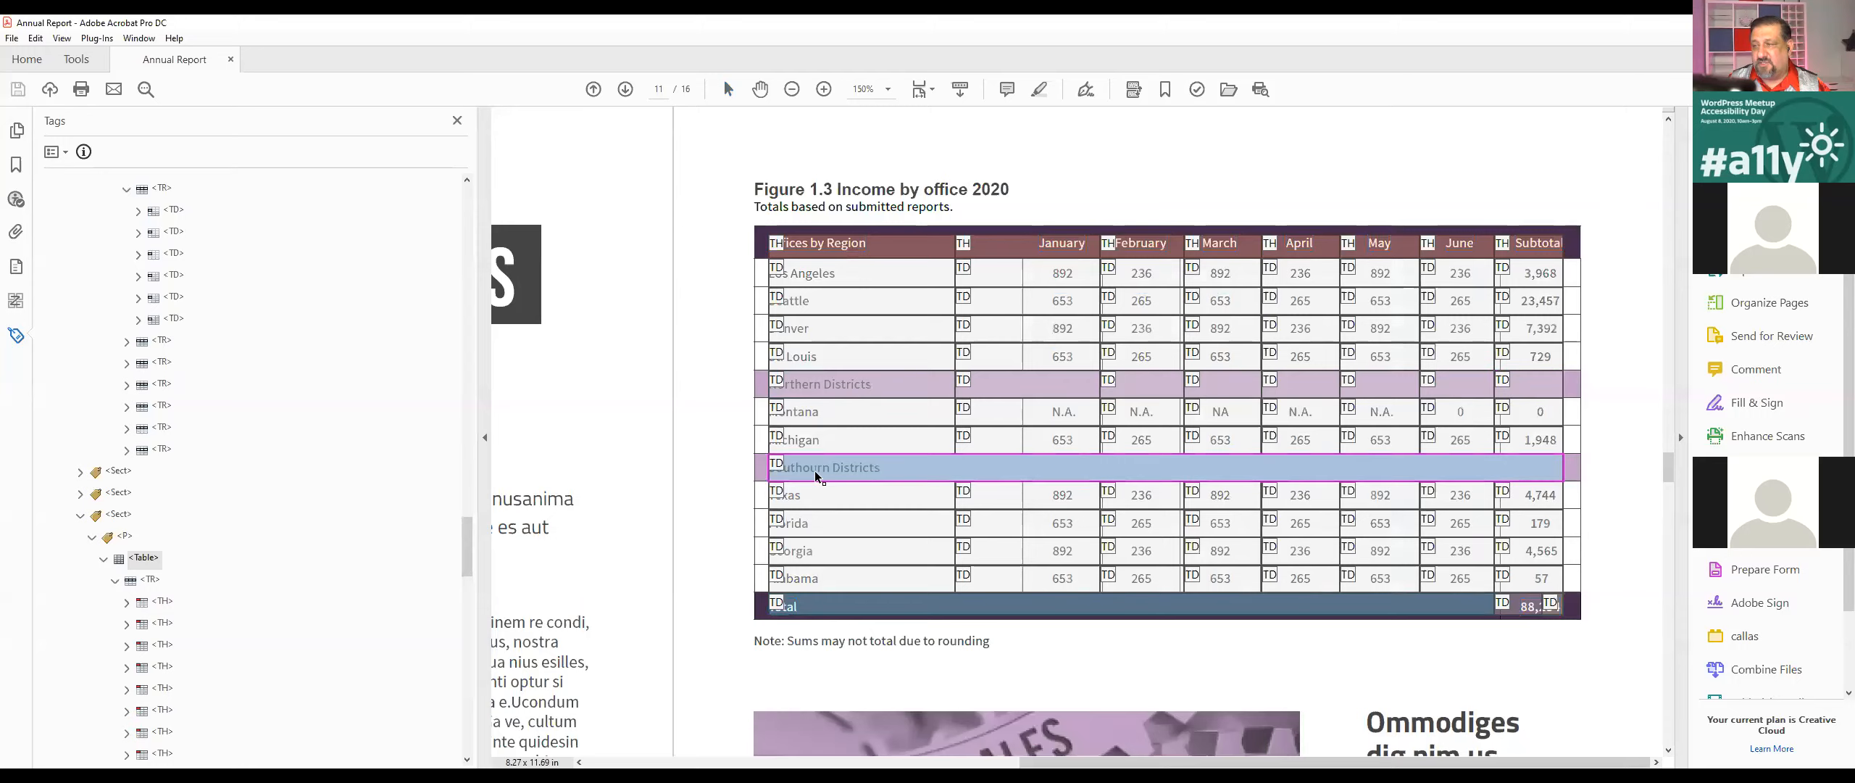
# Step: Delete the seven empty TD tags after the first cell in the Northern Districts row
pyautogui.scroll(-15, 286, 559)
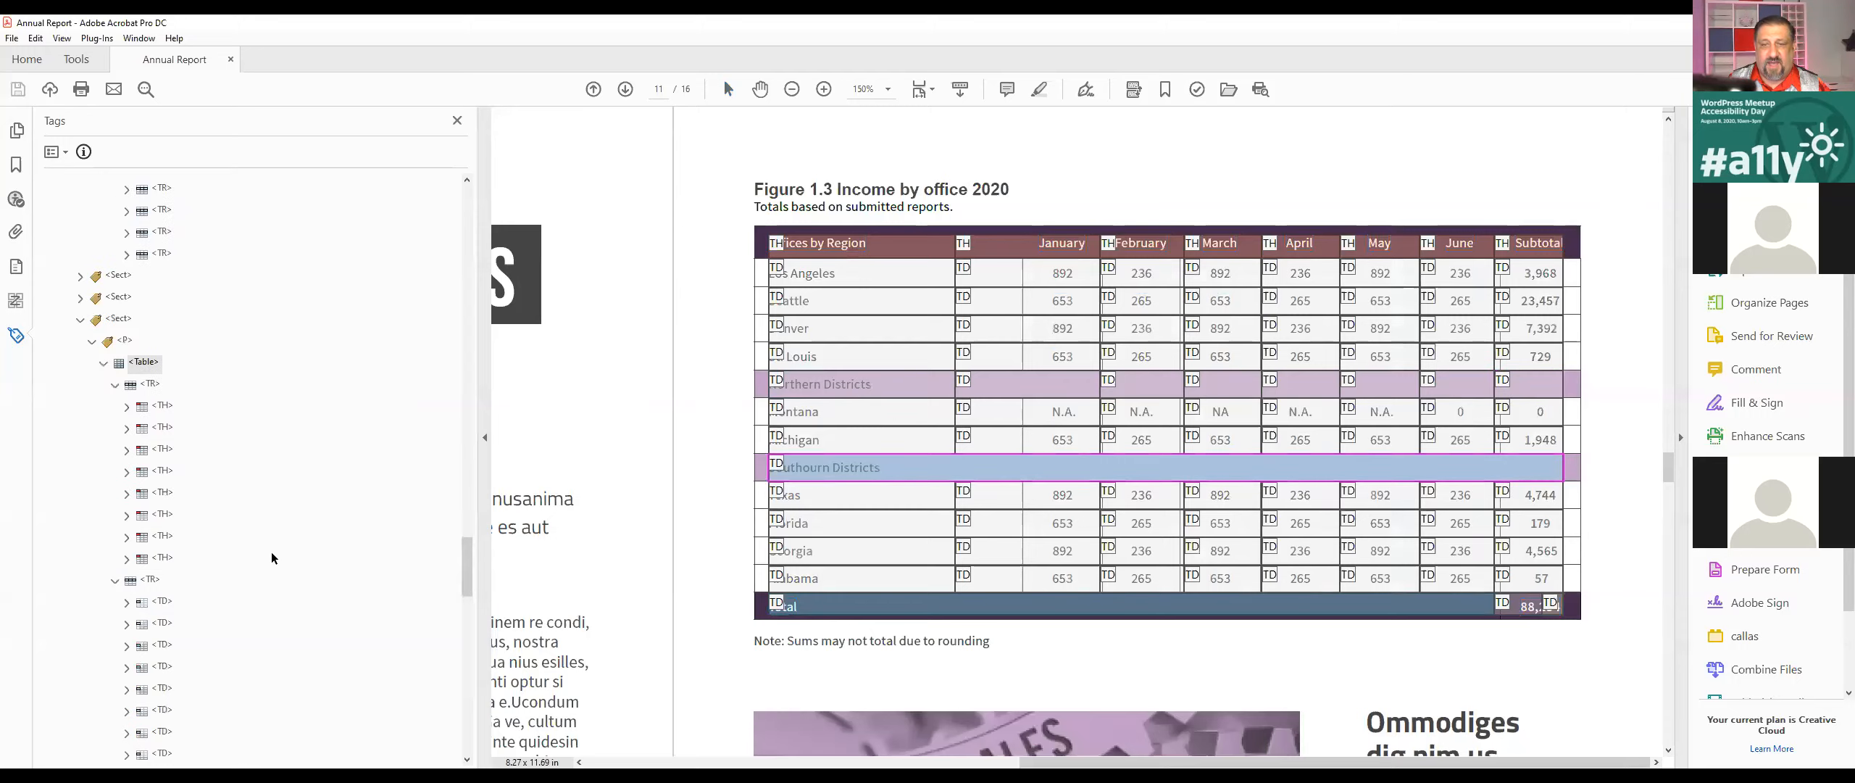
pyautogui.scroll(-2, 266, 548)
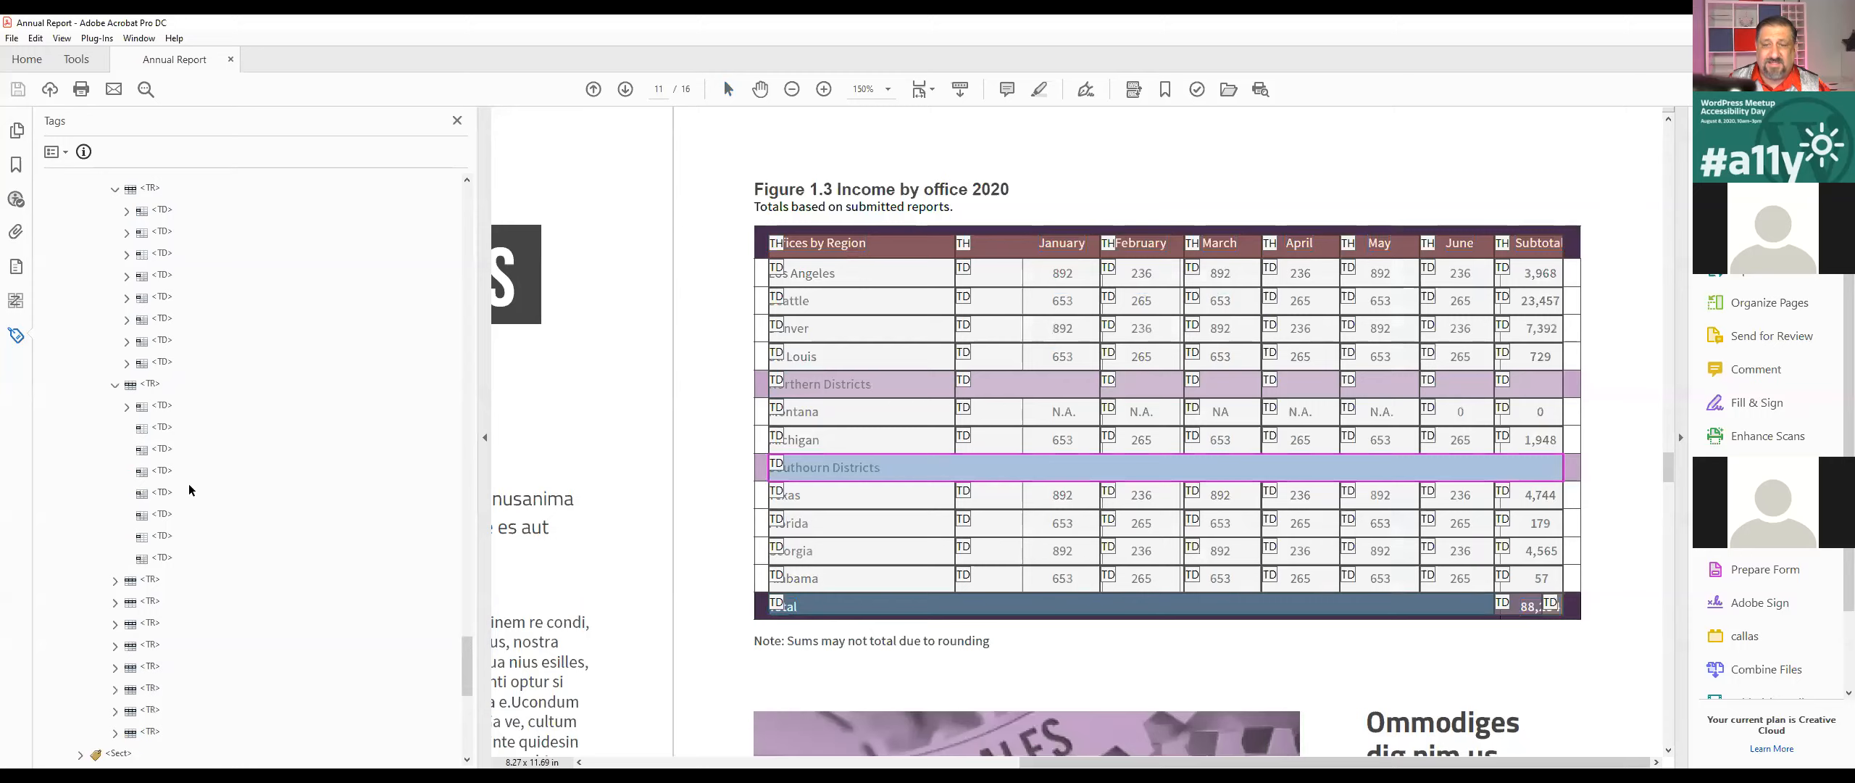
pyautogui.click(163, 427)
pyautogui.keyDown('shift'); pyautogui.click(165, 557); pyautogui.keyUp('shift')
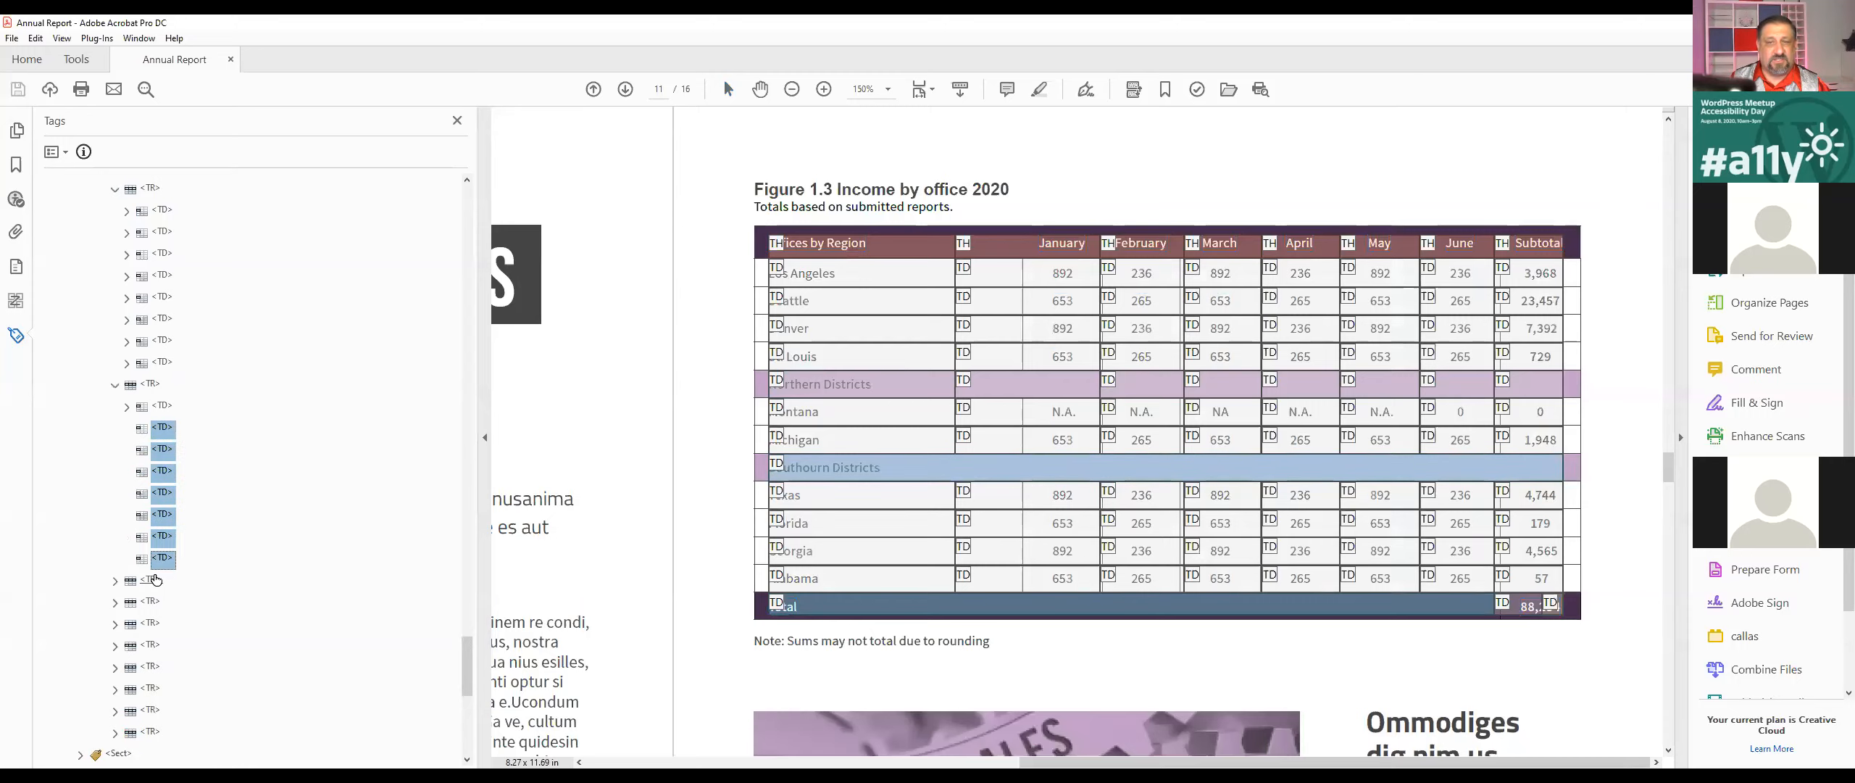
pyautogui.press('Delete')
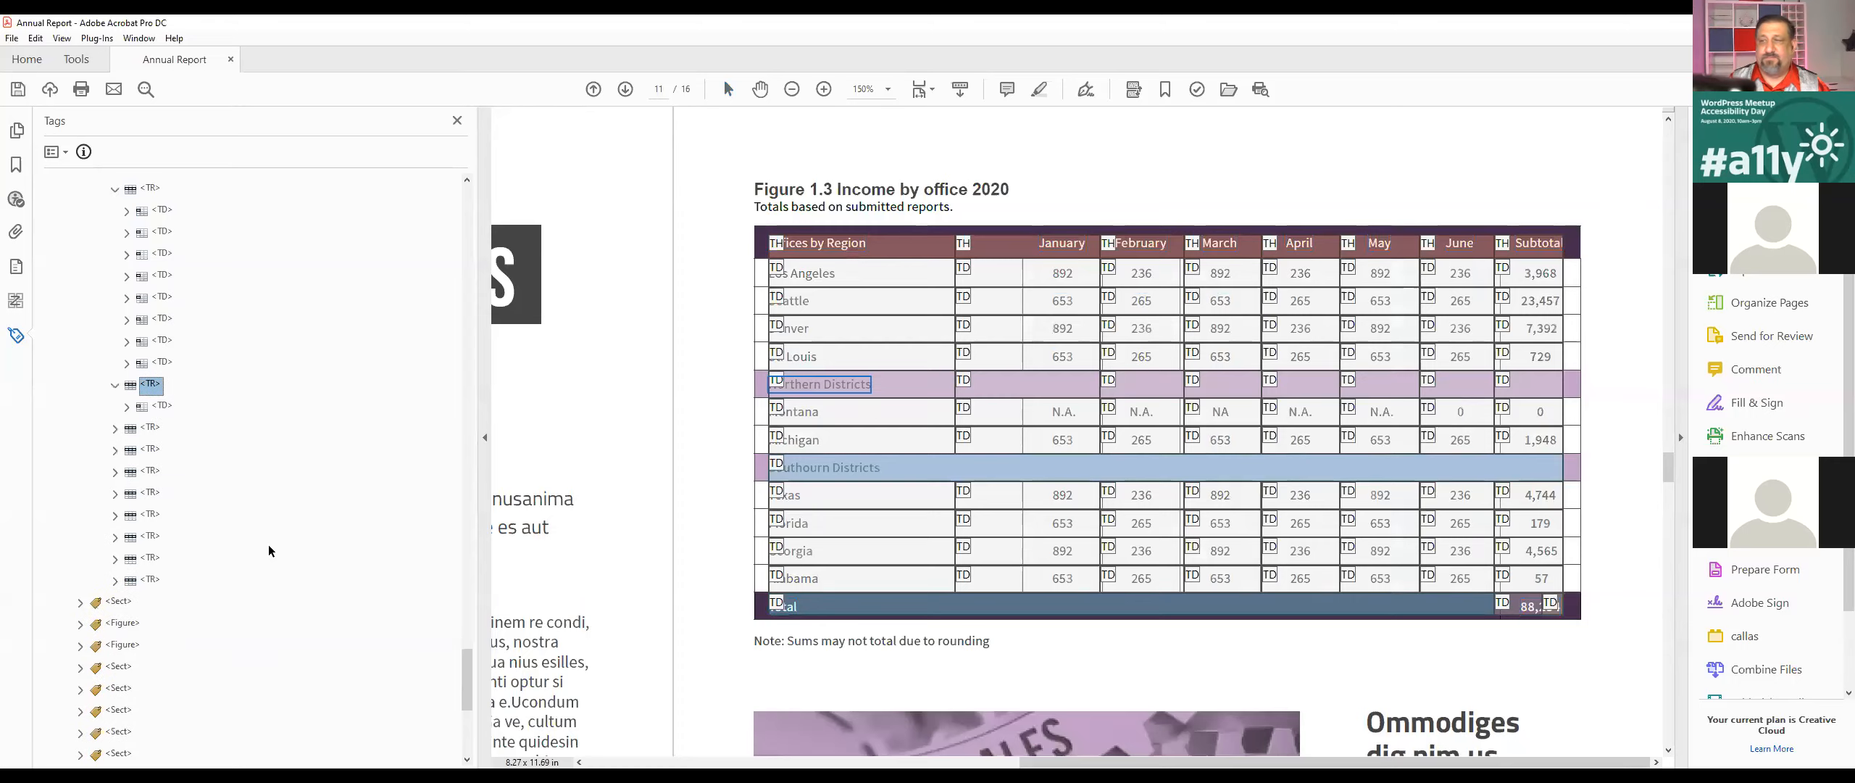
# Step: Expand the remaining TD tag of the Northern Districts row and save the document
pyautogui.click(163, 405)
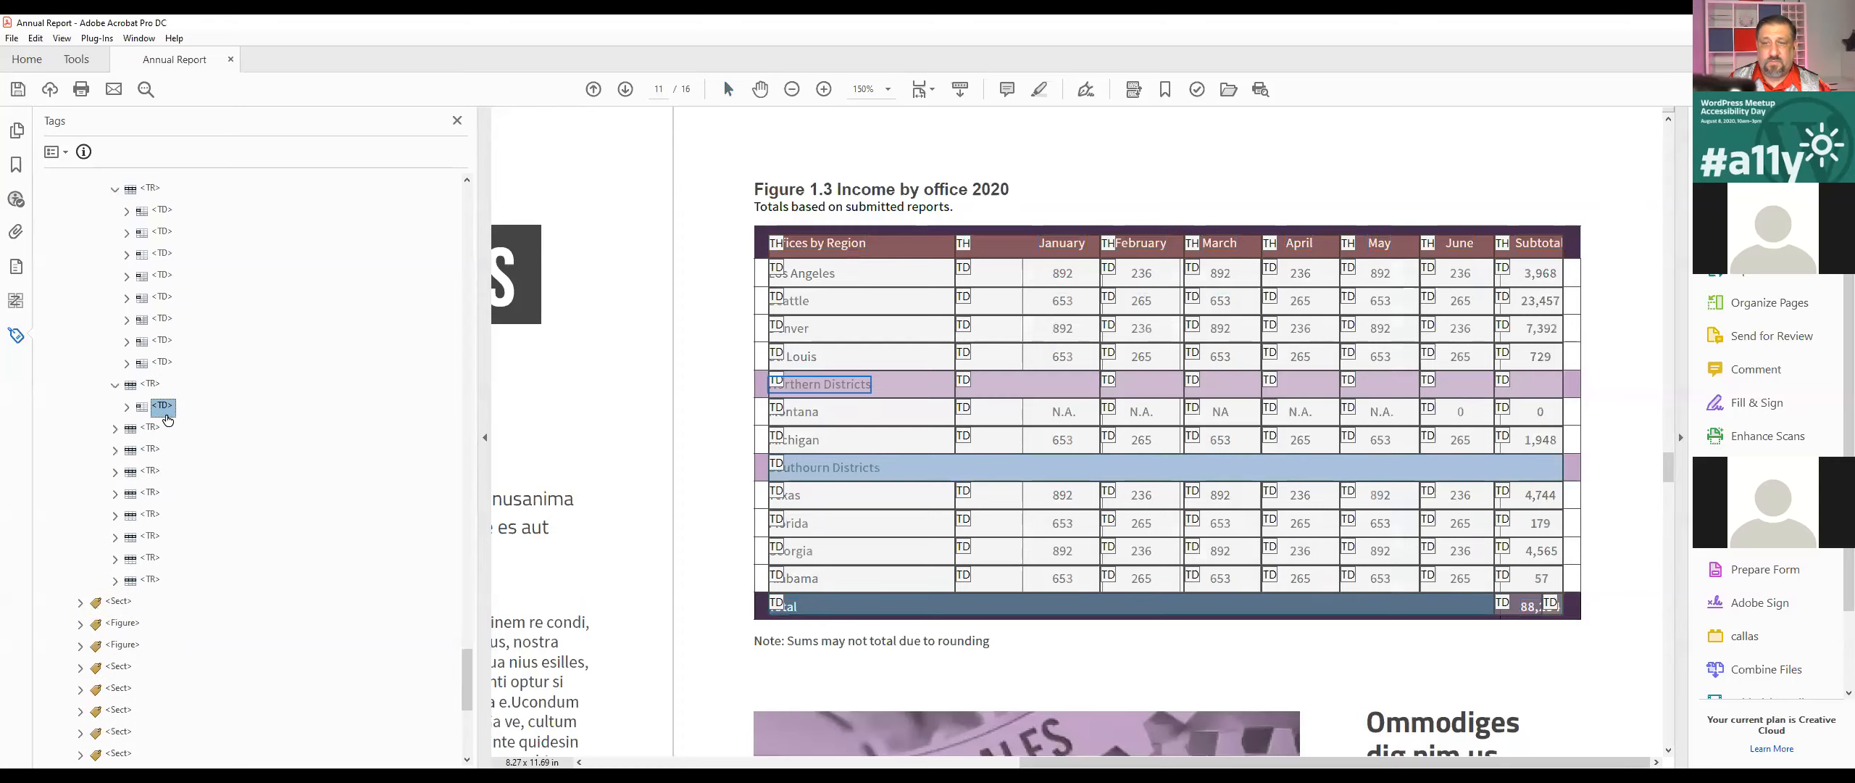
pyautogui.press('Right')
pyautogui.rightClick(173, 410)
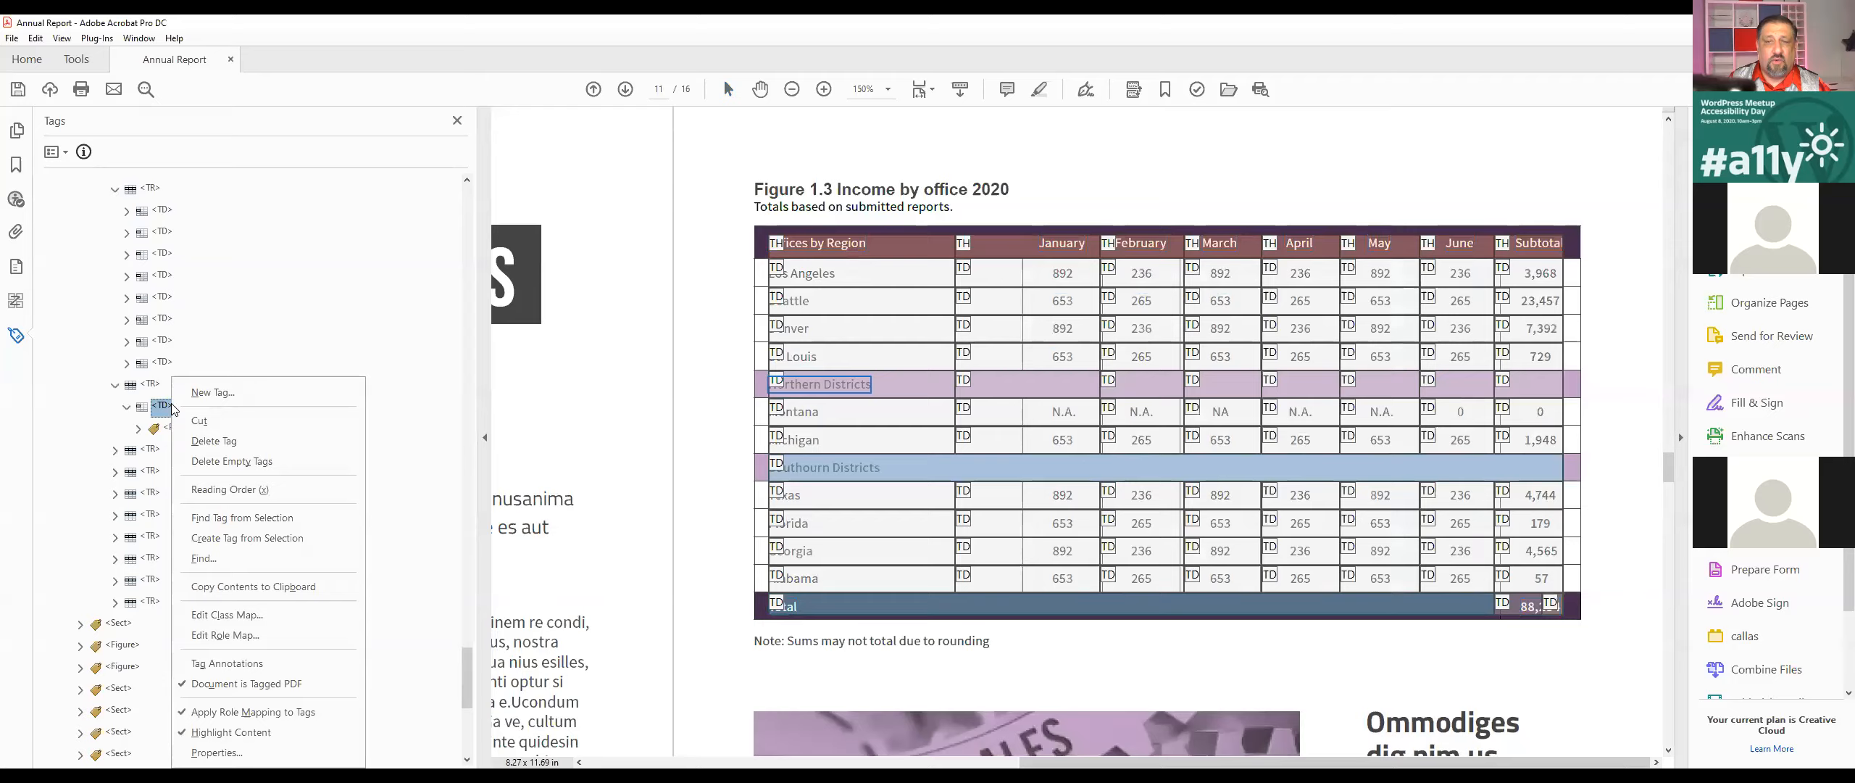
pyautogui.press('Escape')
pyautogui.scroll(2, 167, 430)
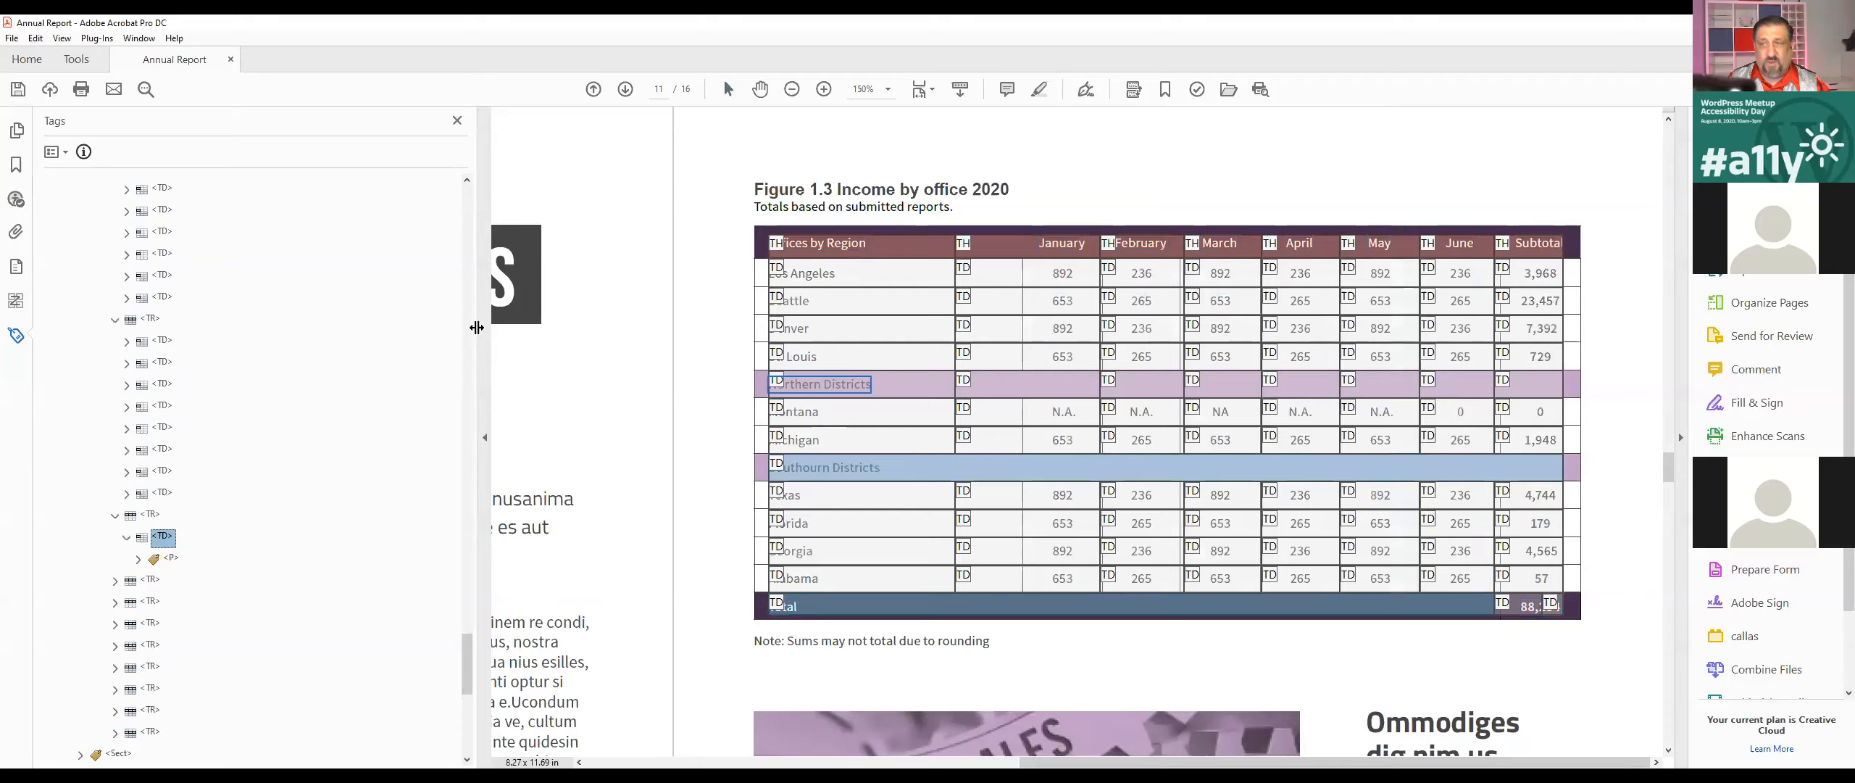
pyautogui.hotkey('ctrl', 's')
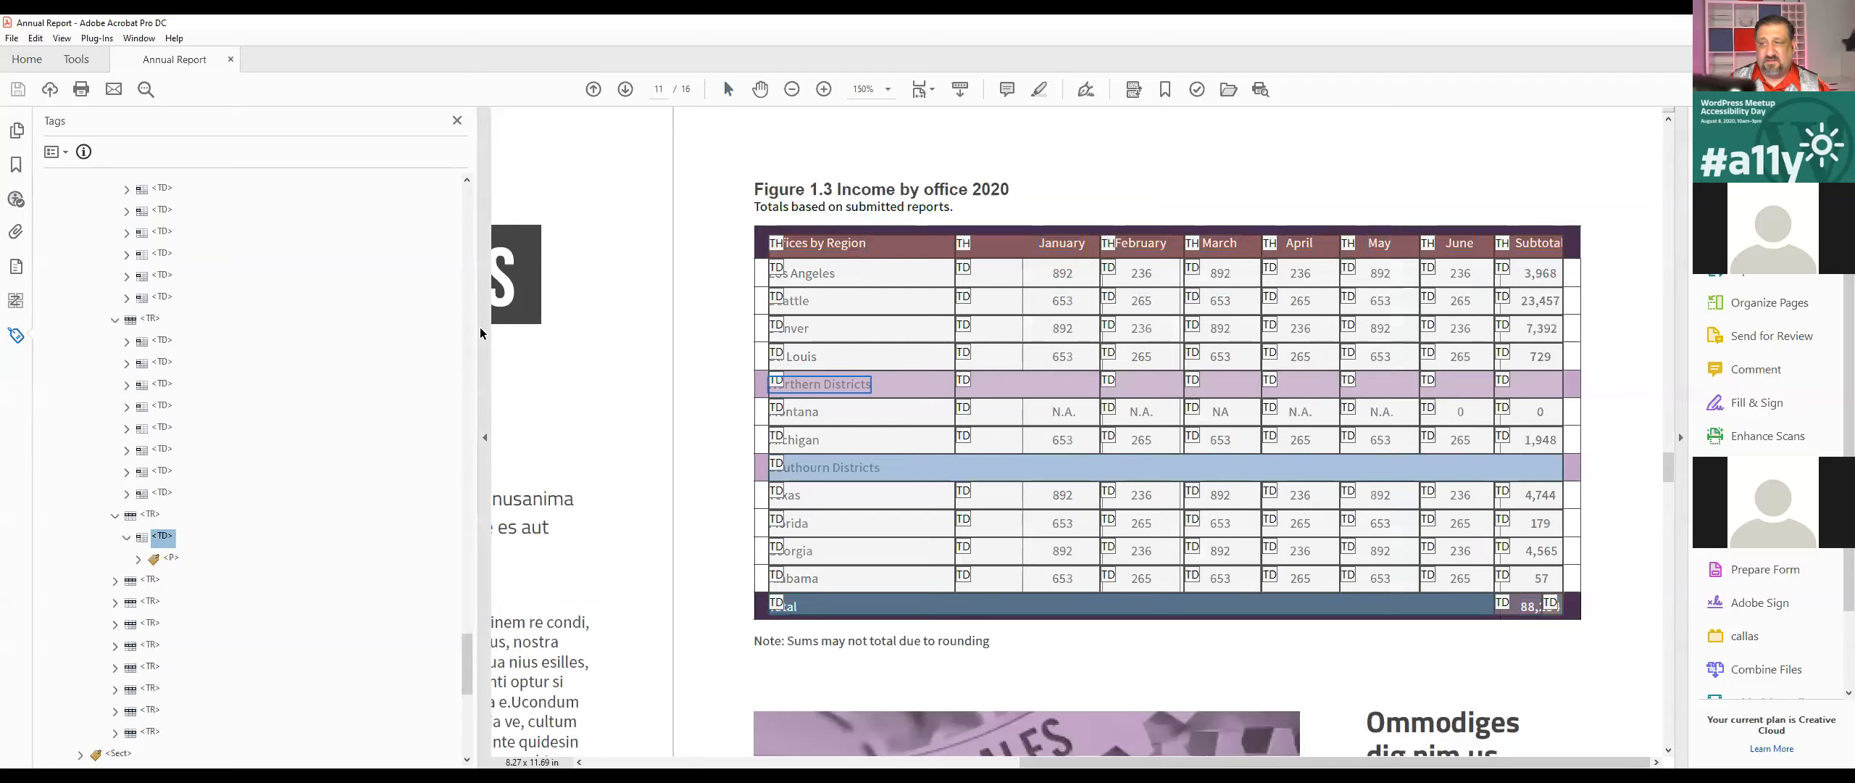
# Step: Reopen the Table Editor from the income table's Table tag to refresh the cell layout on the page
pyautogui.scroll(10, 187, 310)
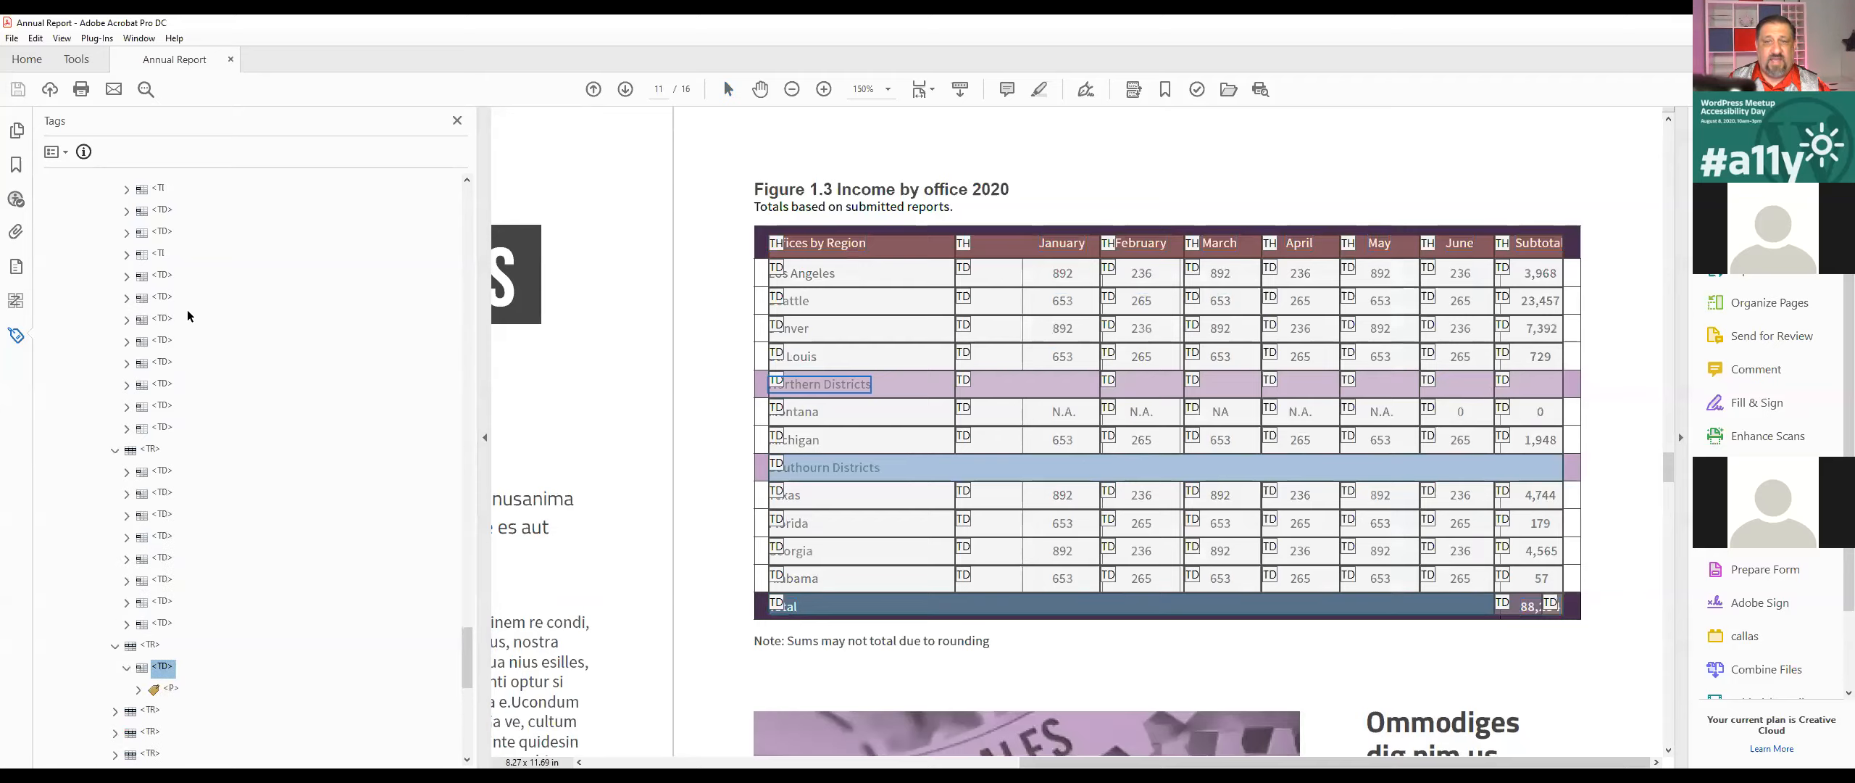
pyautogui.click(126, 274)
pyautogui.click(129, 255)
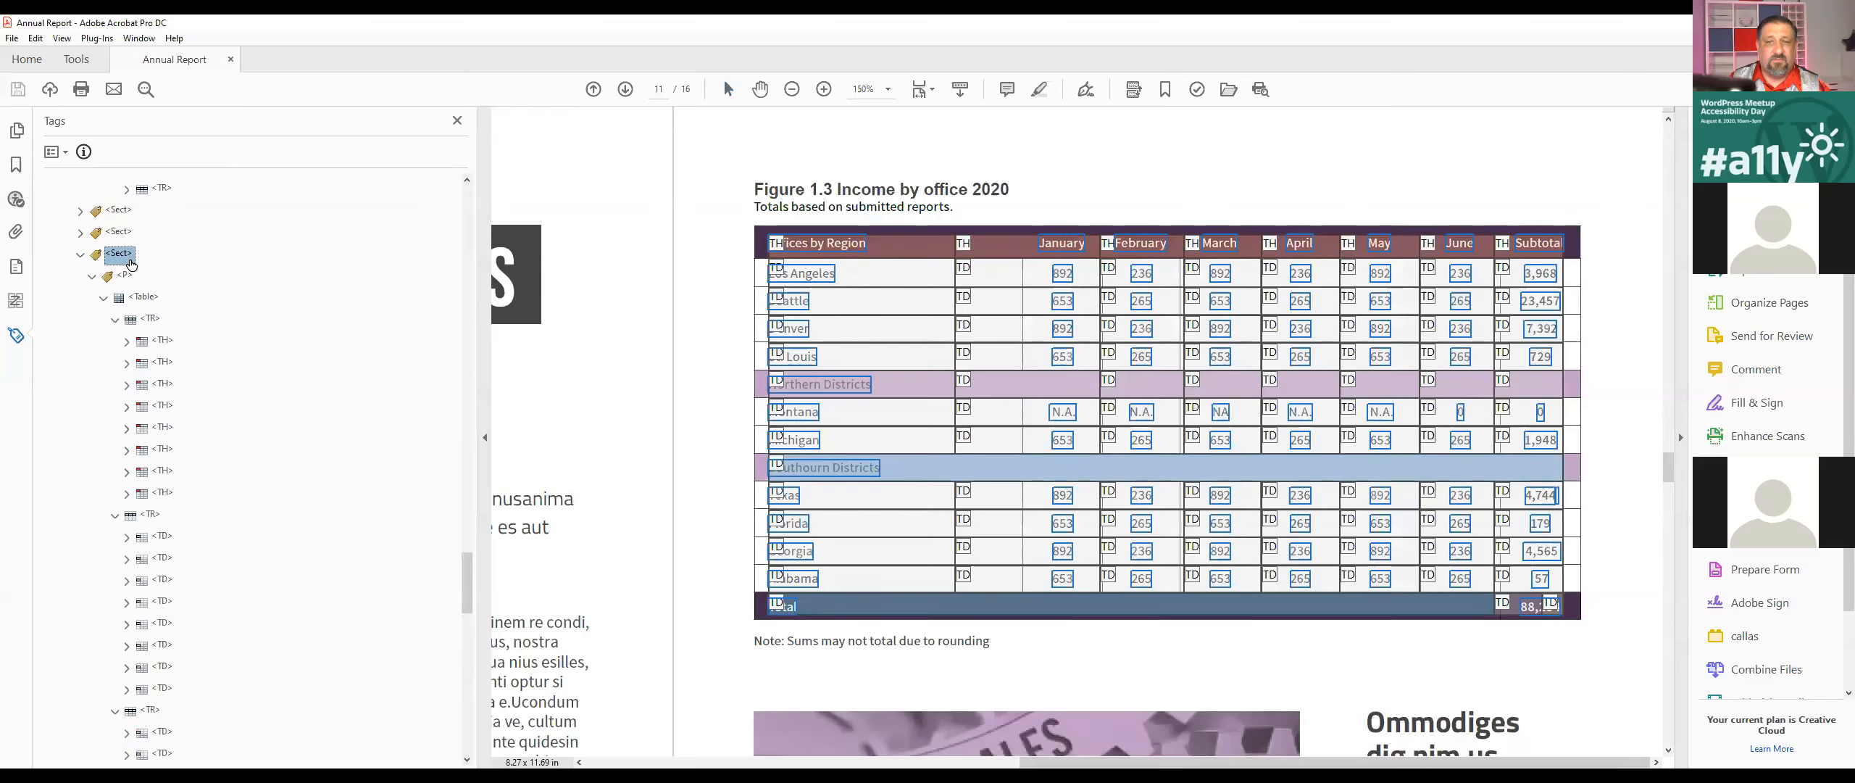
pyautogui.scroll(3, 174, 271)
pyautogui.click(118, 427)
pyautogui.click(80, 428)
pyautogui.click(135, 537)
pyautogui.rightClick(135, 538)
pyautogui.press('Escape')
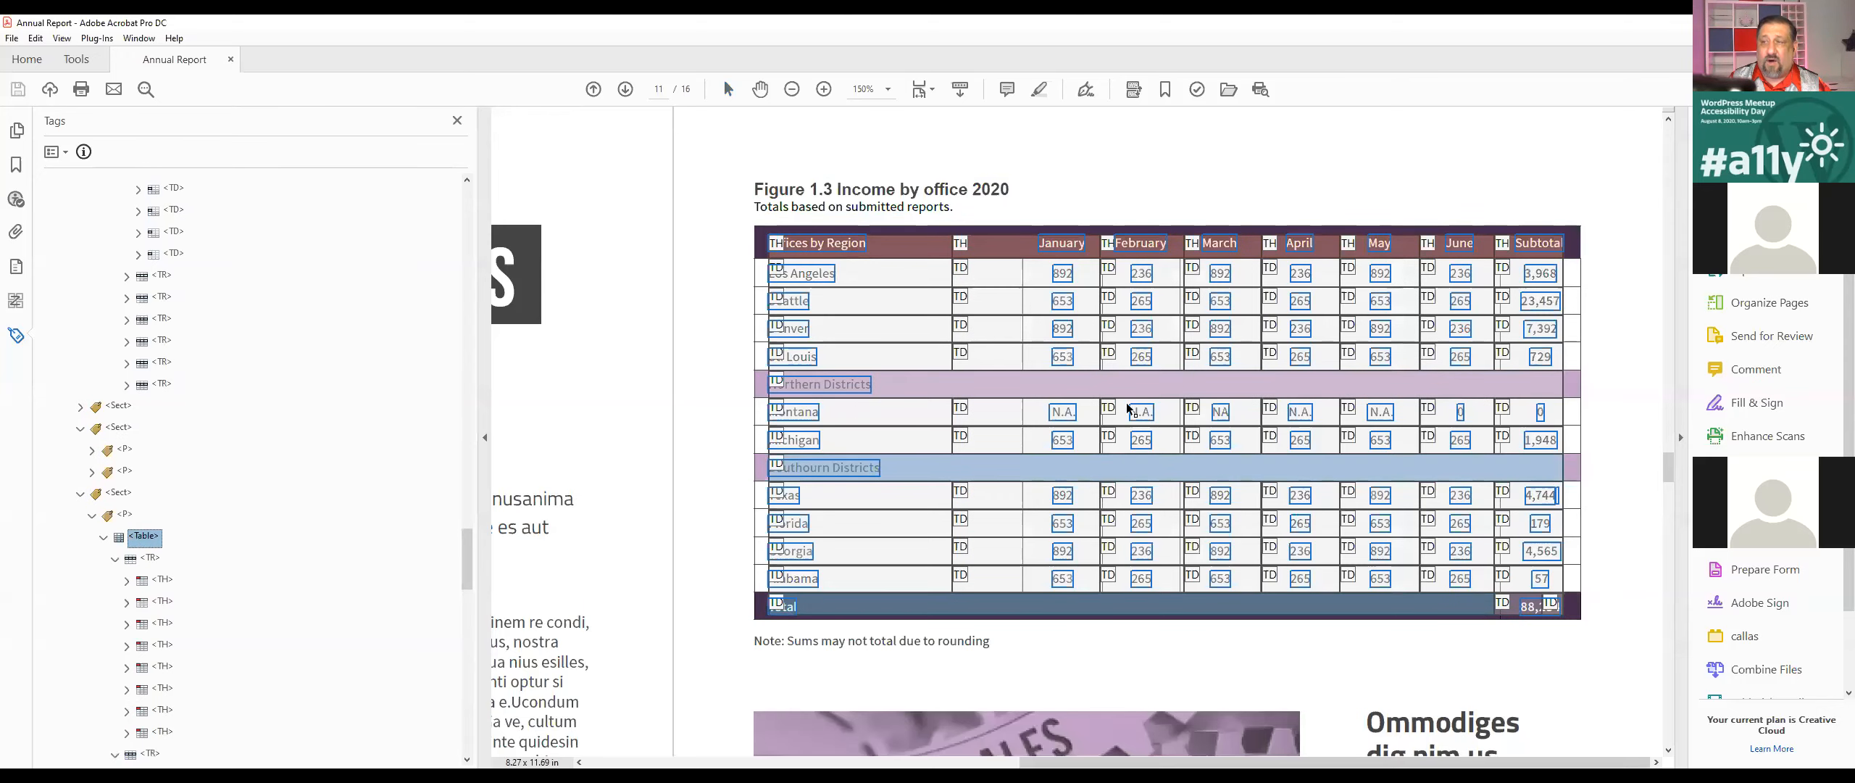
pyautogui.scroll(-2, 247, 458)
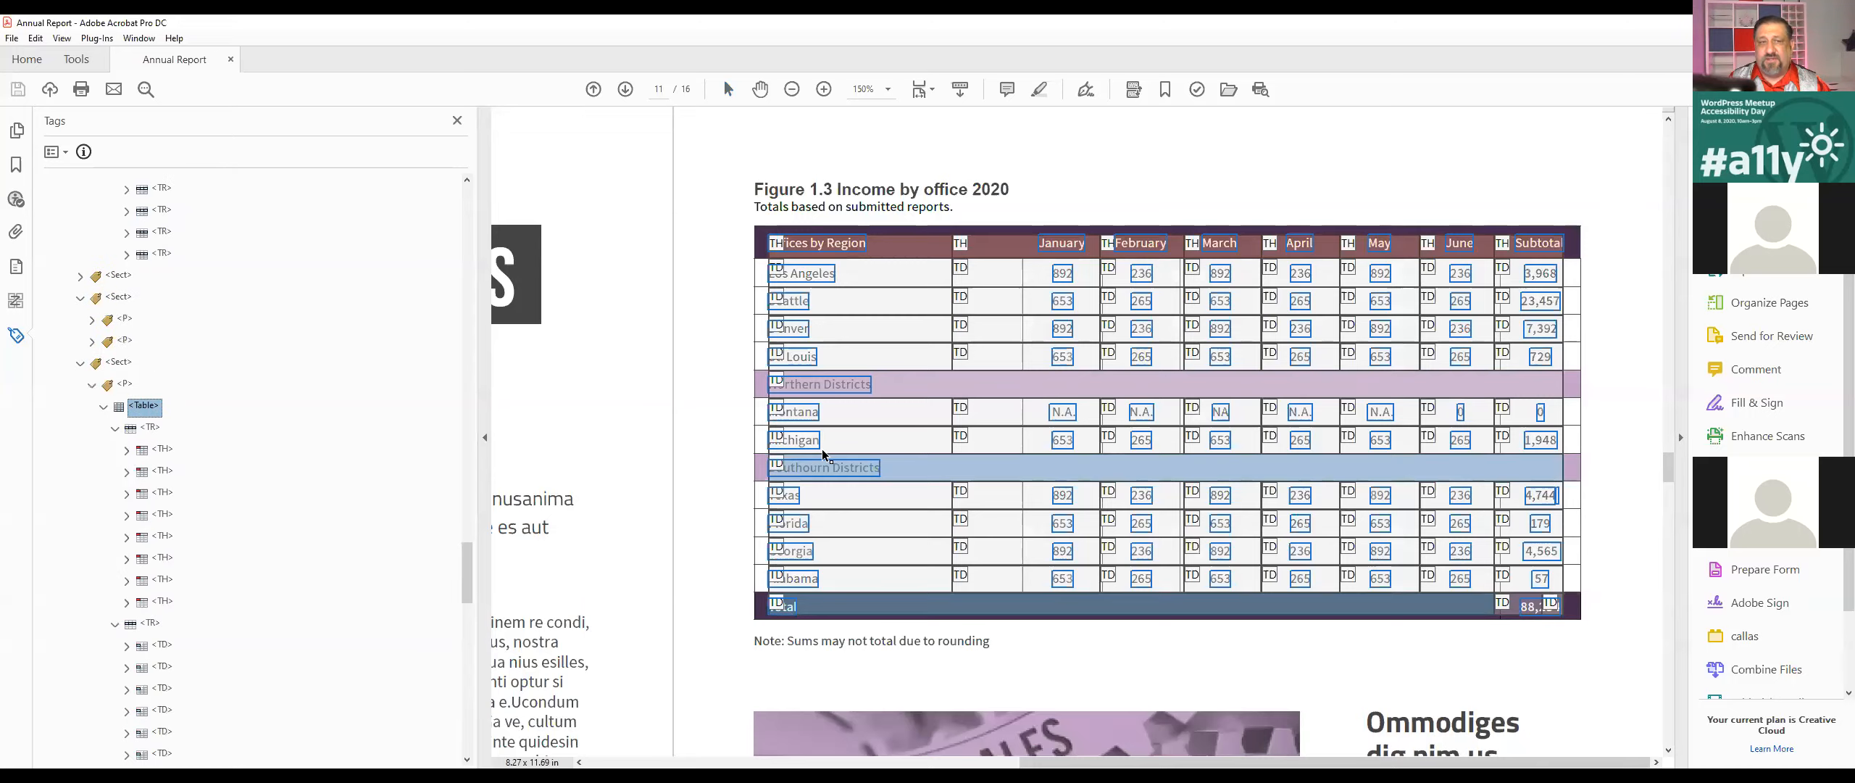
# Step: Set the column span of the Northern Districts cell to 8 and accept the span change
pyautogui.click(900, 379)
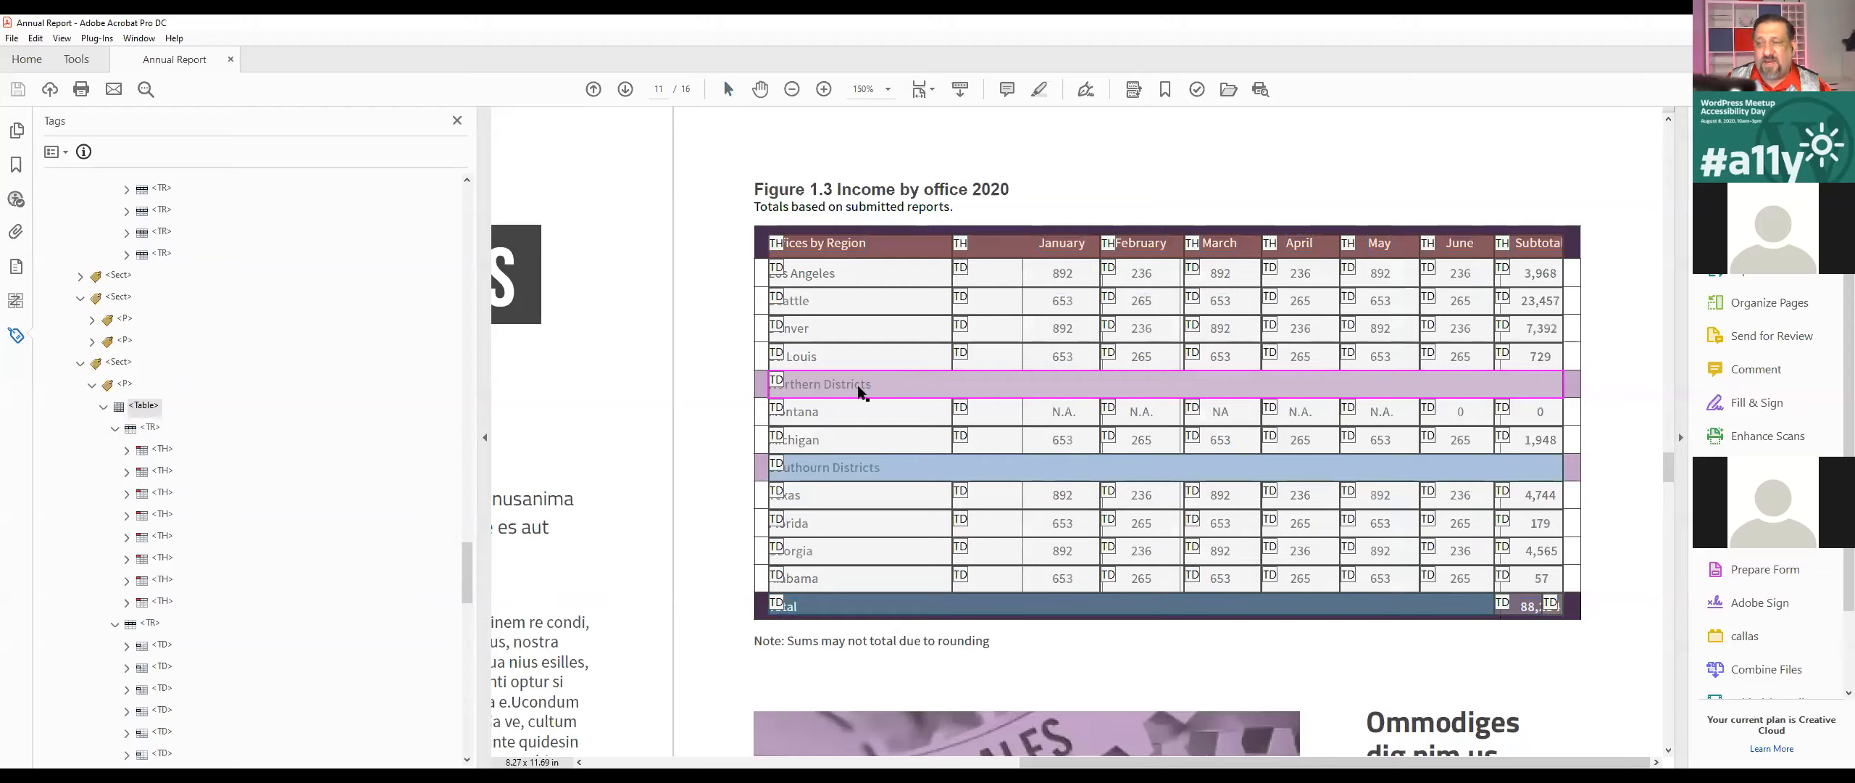
pyautogui.rightClick(892, 383)
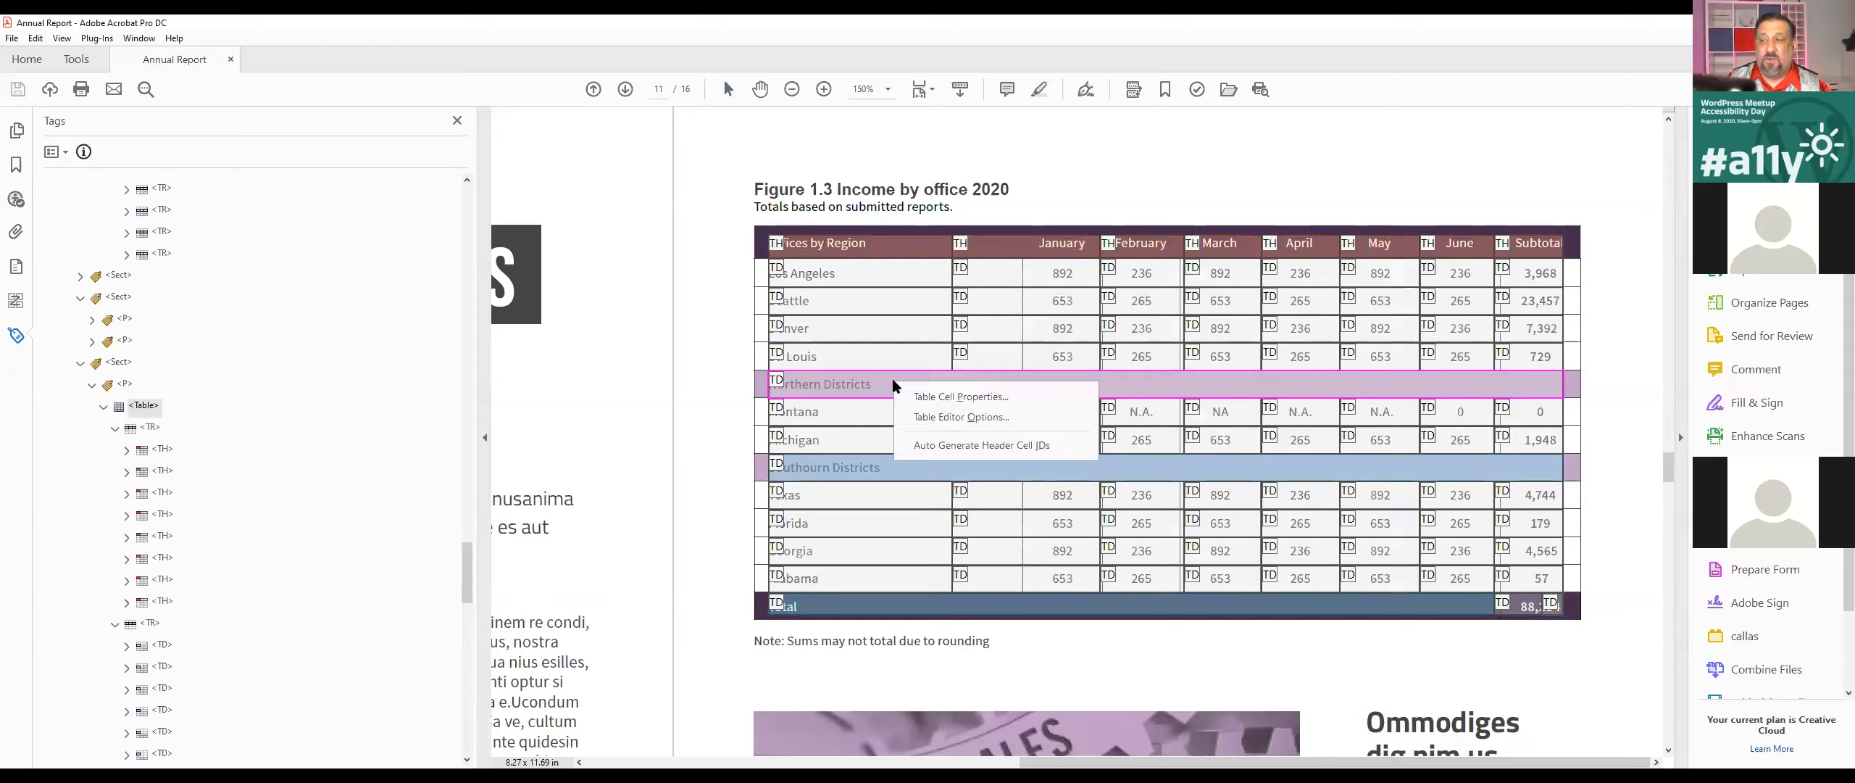
pyautogui.click(921, 398)
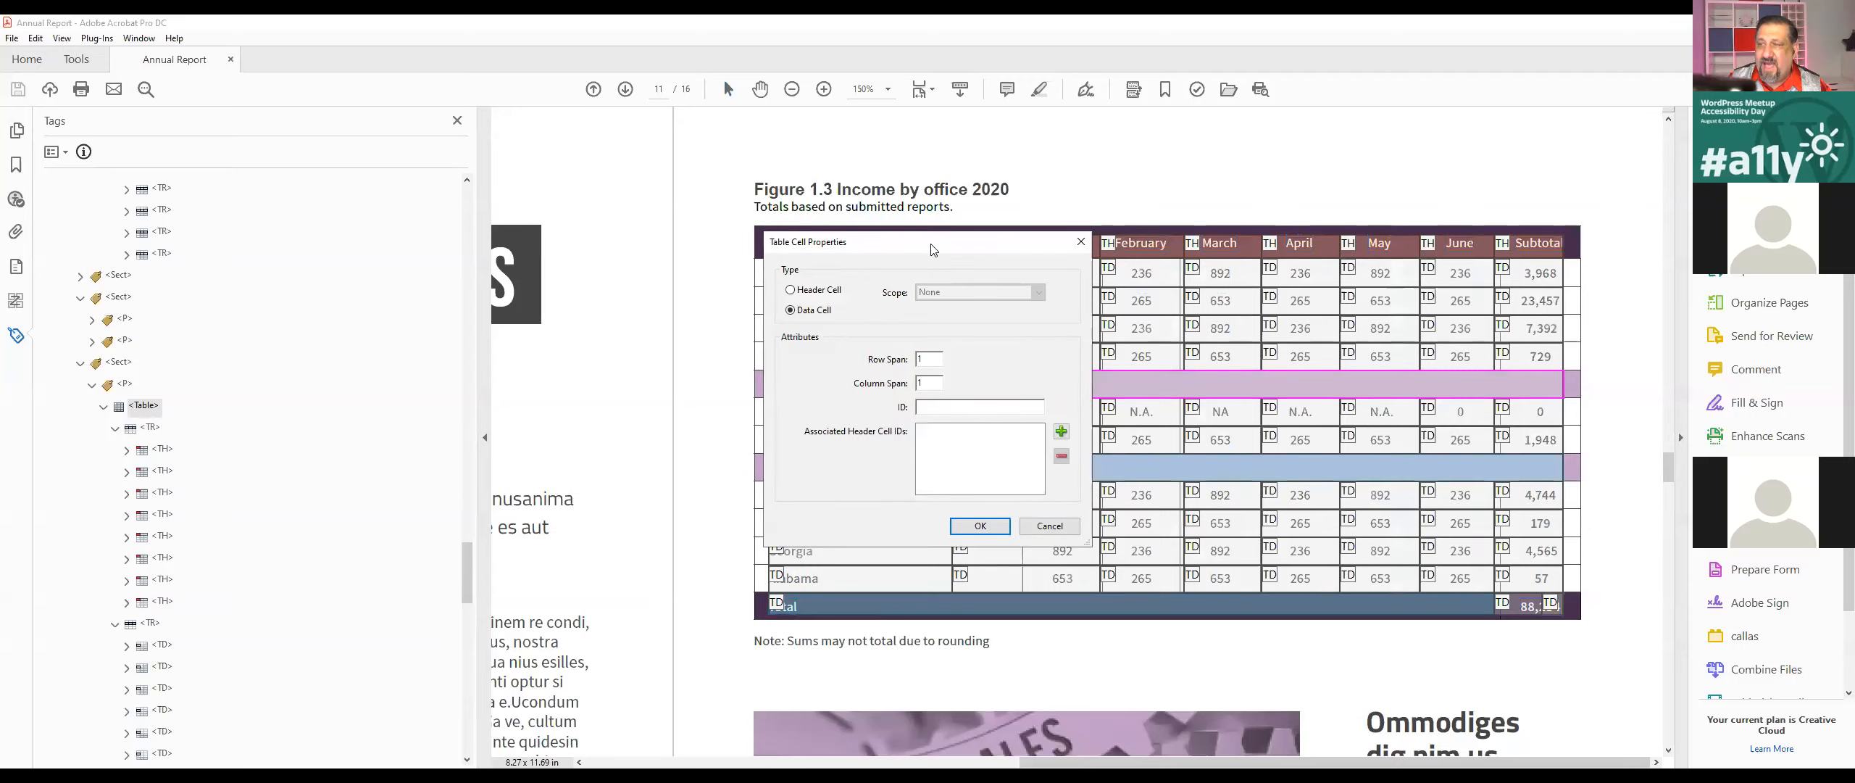
pyautogui.moveTo(949, 250); pyautogui.dragTo(585, 165)
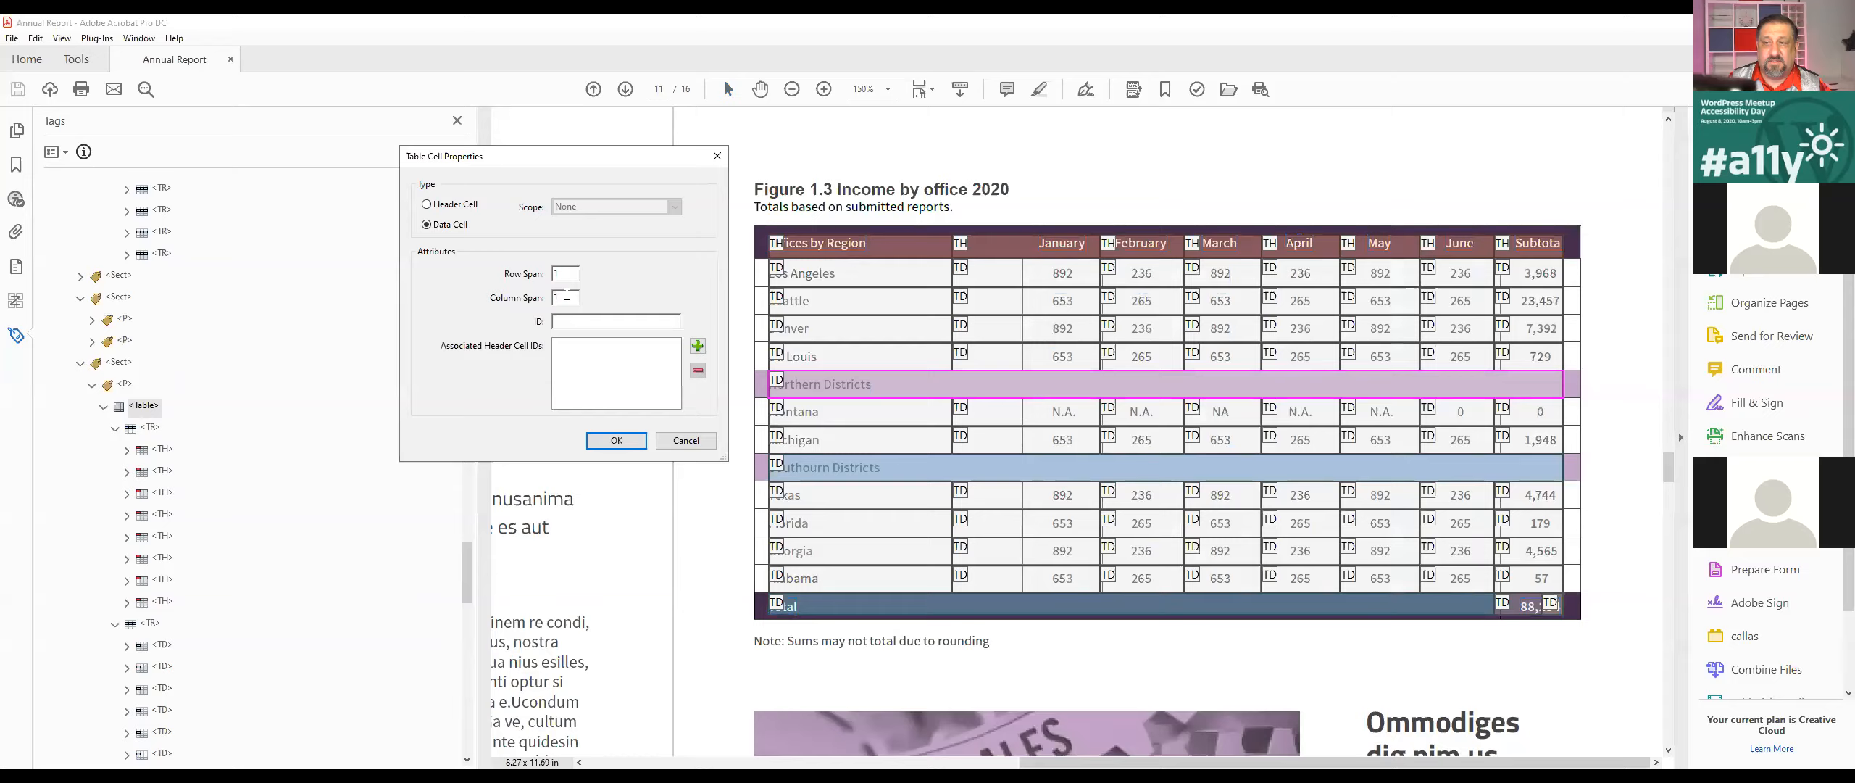
pyautogui.write('8')
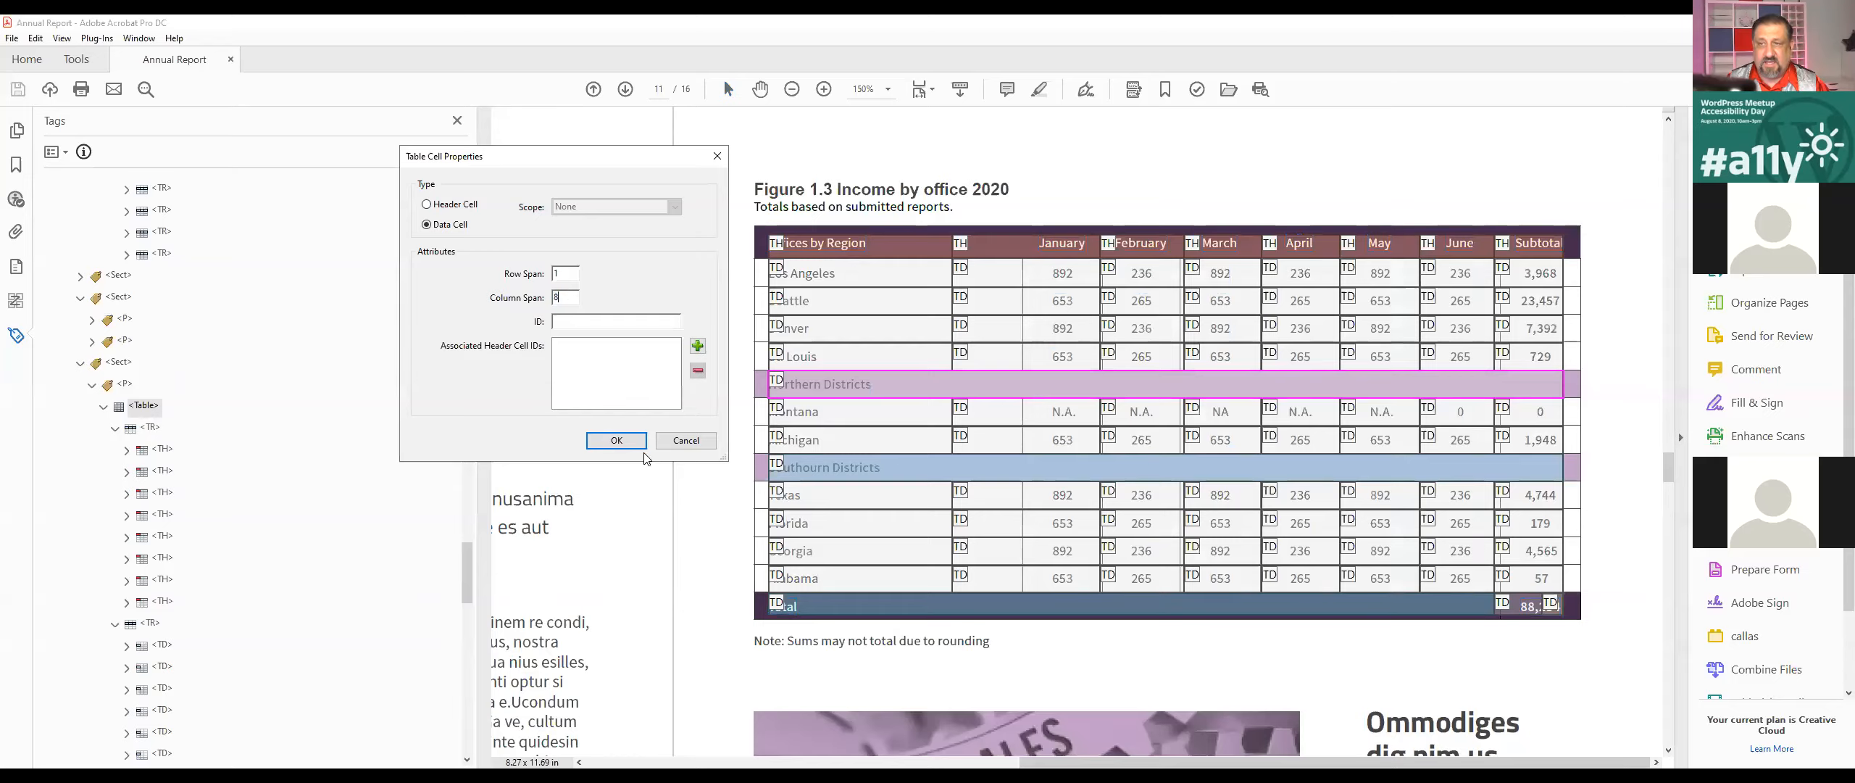
pyautogui.click(635, 440)
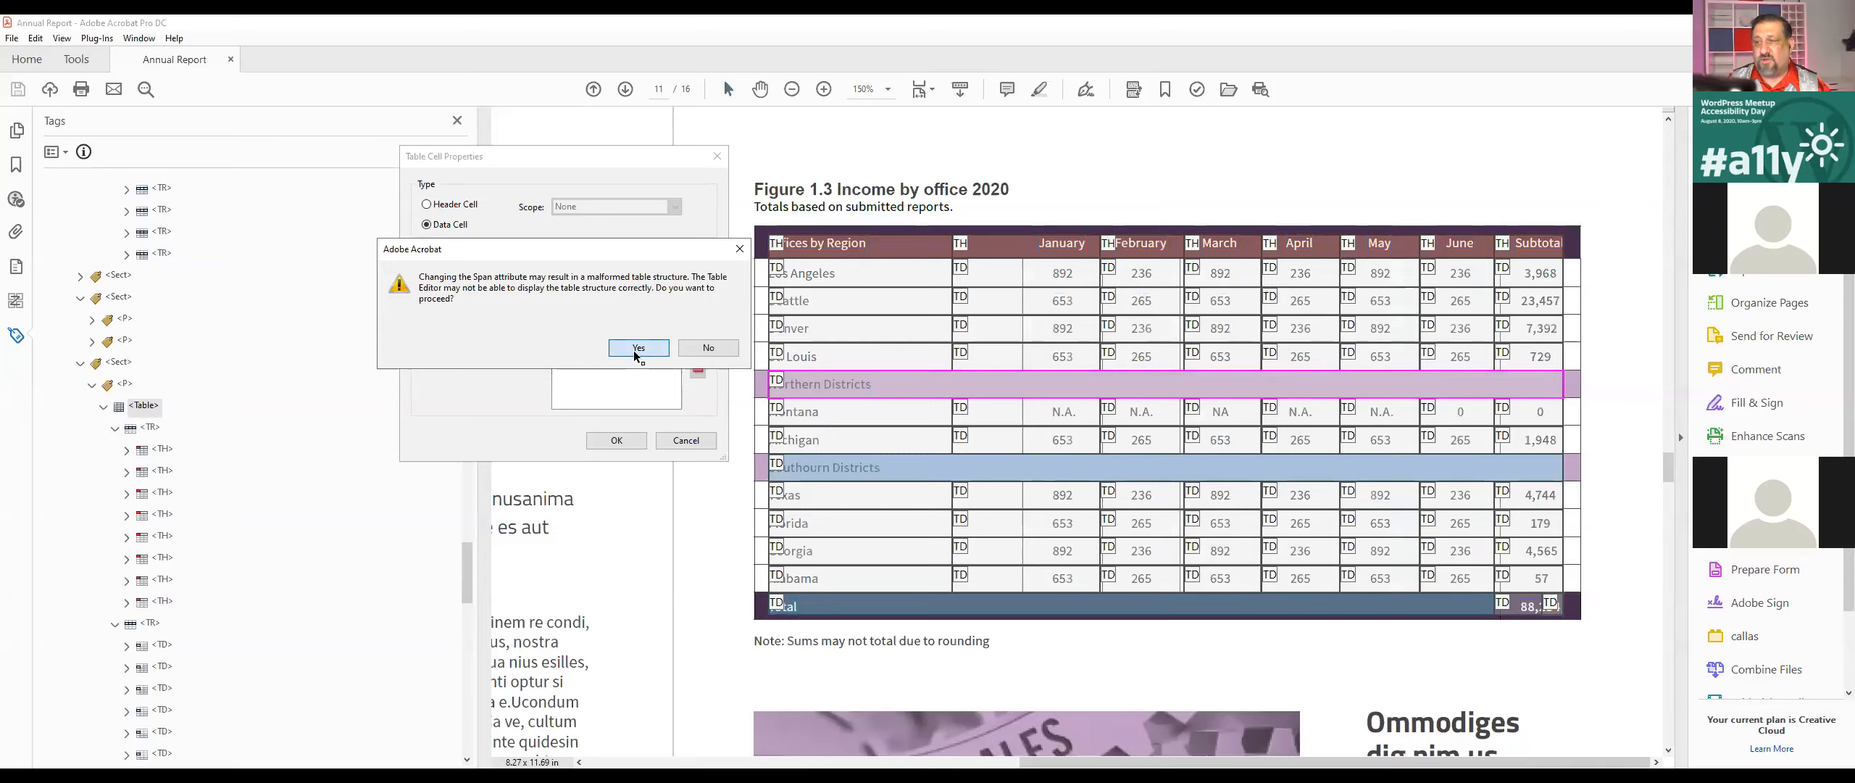
pyautogui.click(638, 348)
# Step: Inspect the second district heading cell and the Total row cells, and preview the document with callas pdfGoHTML 2
pyautogui.click(886, 468)
pyautogui.click(1526, 609)
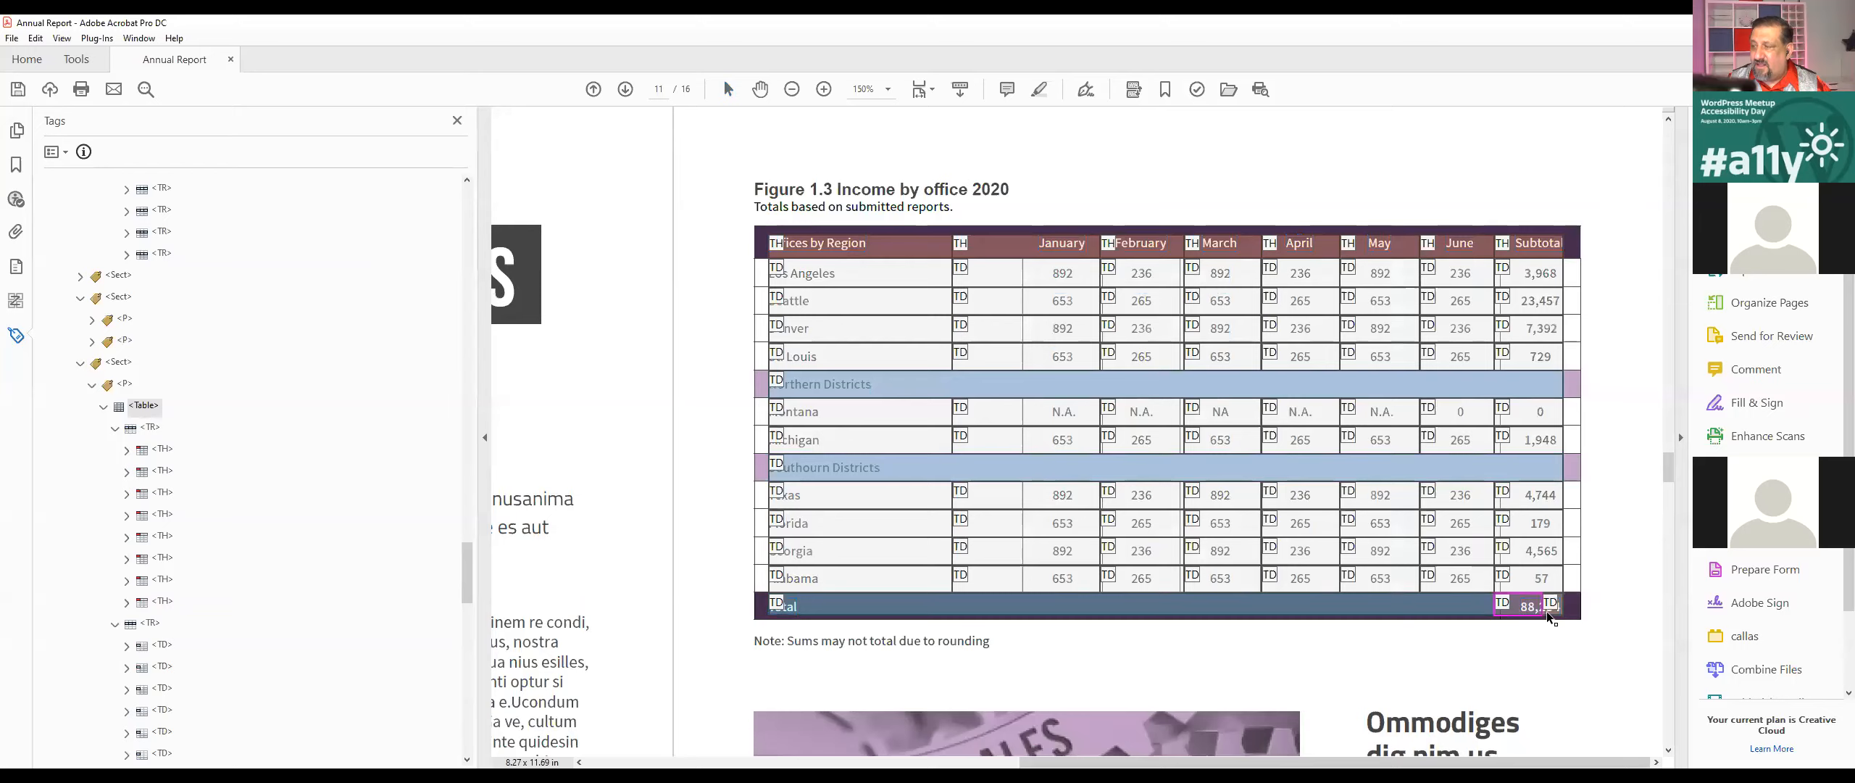
pyautogui.click(1421, 612)
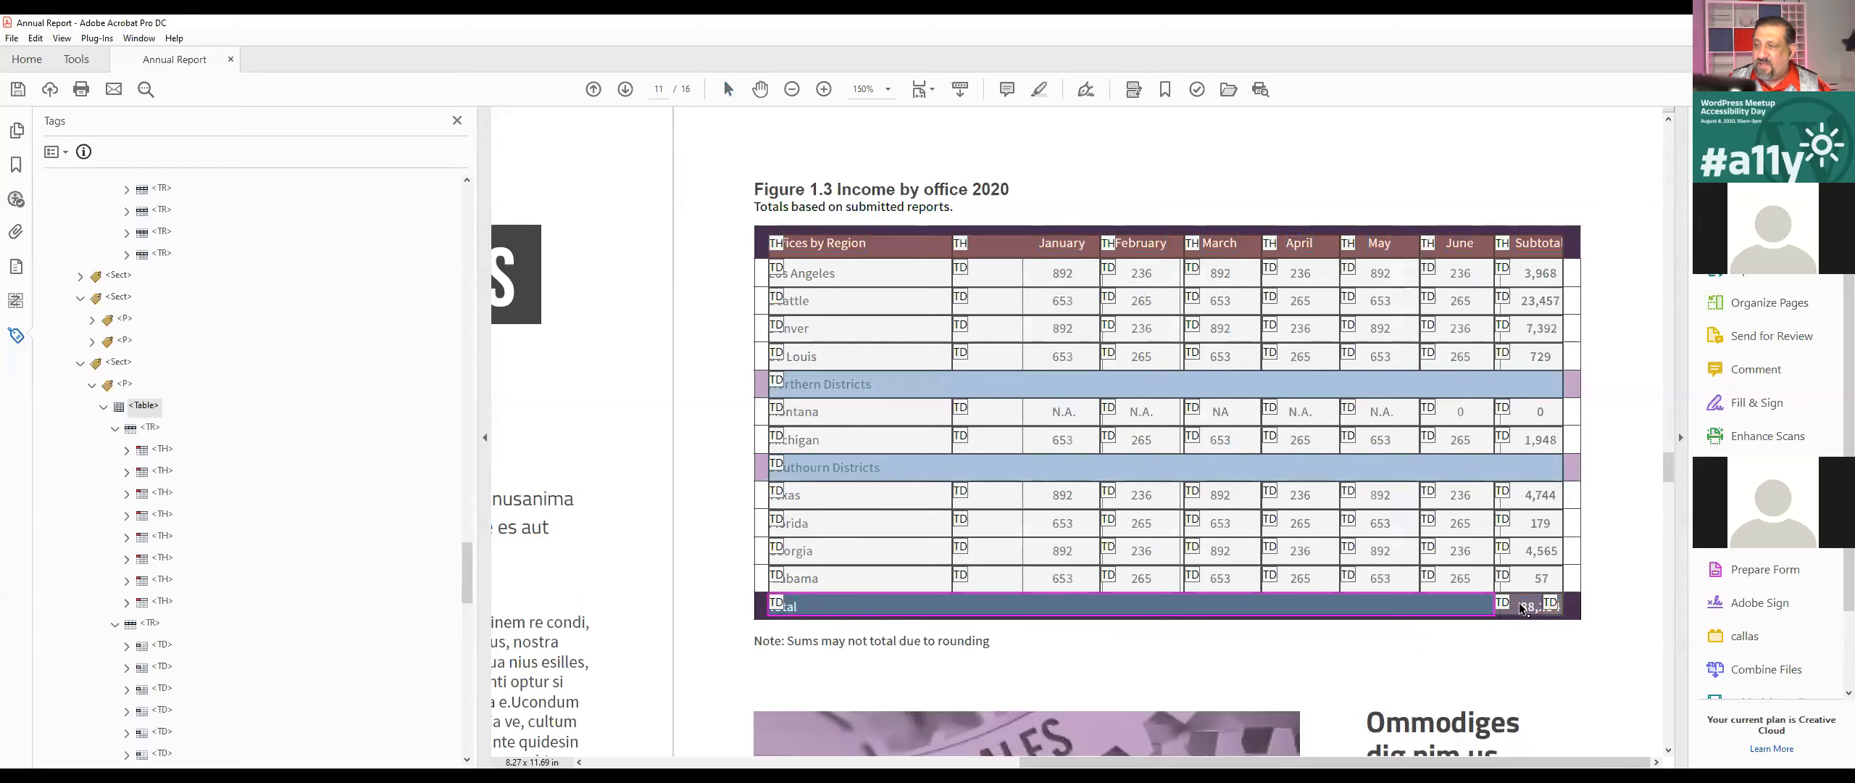
pyautogui.click(90, 41)
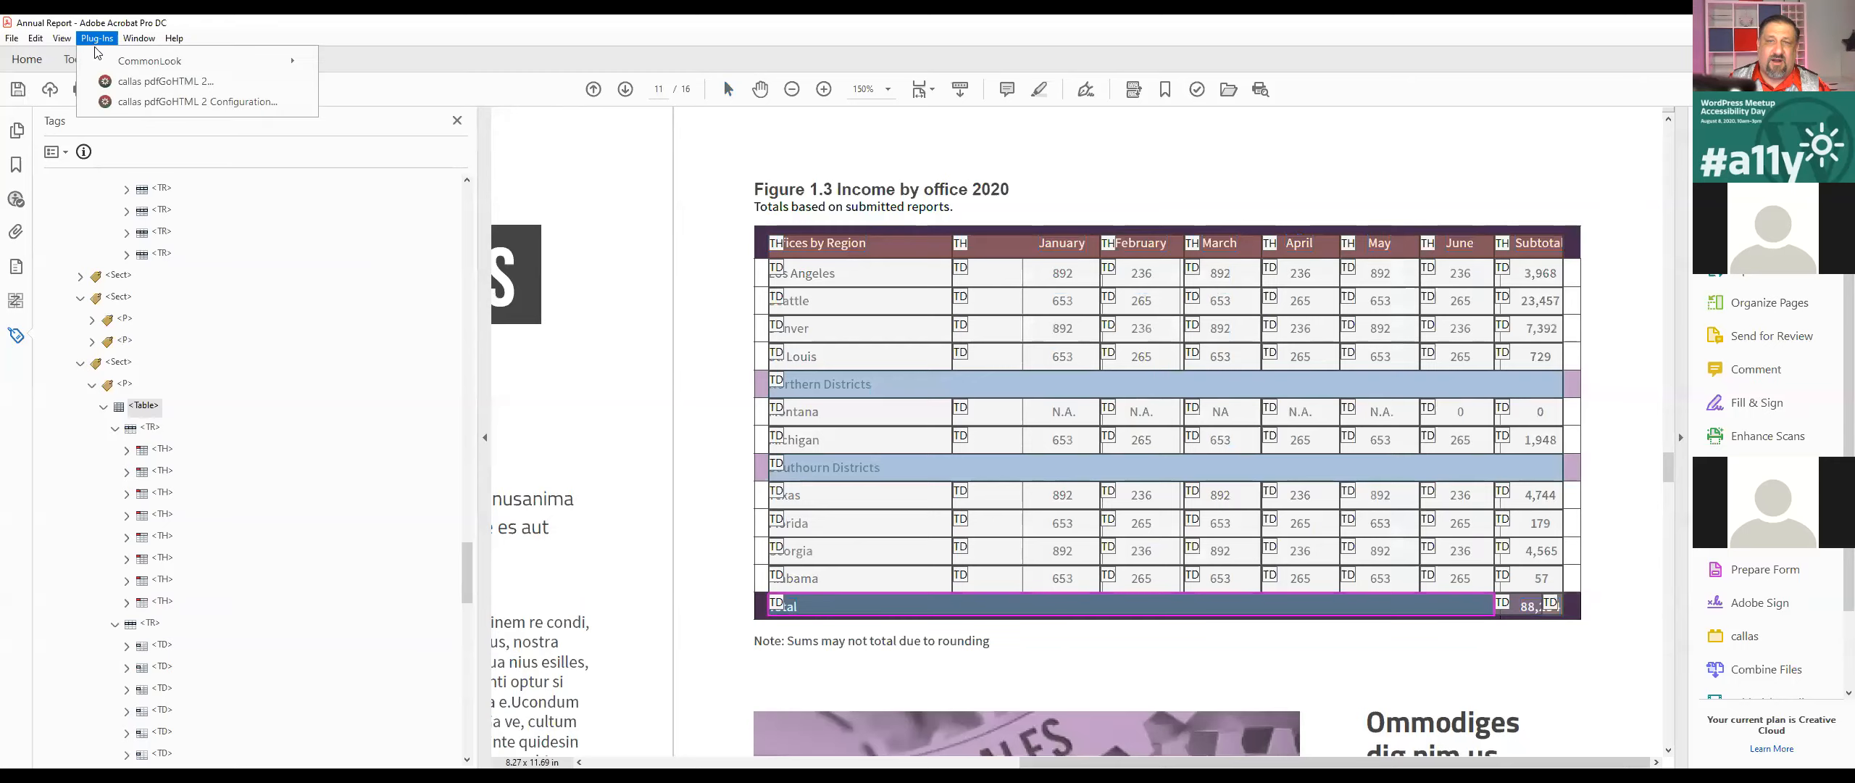
pyautogui.click(117, 83)
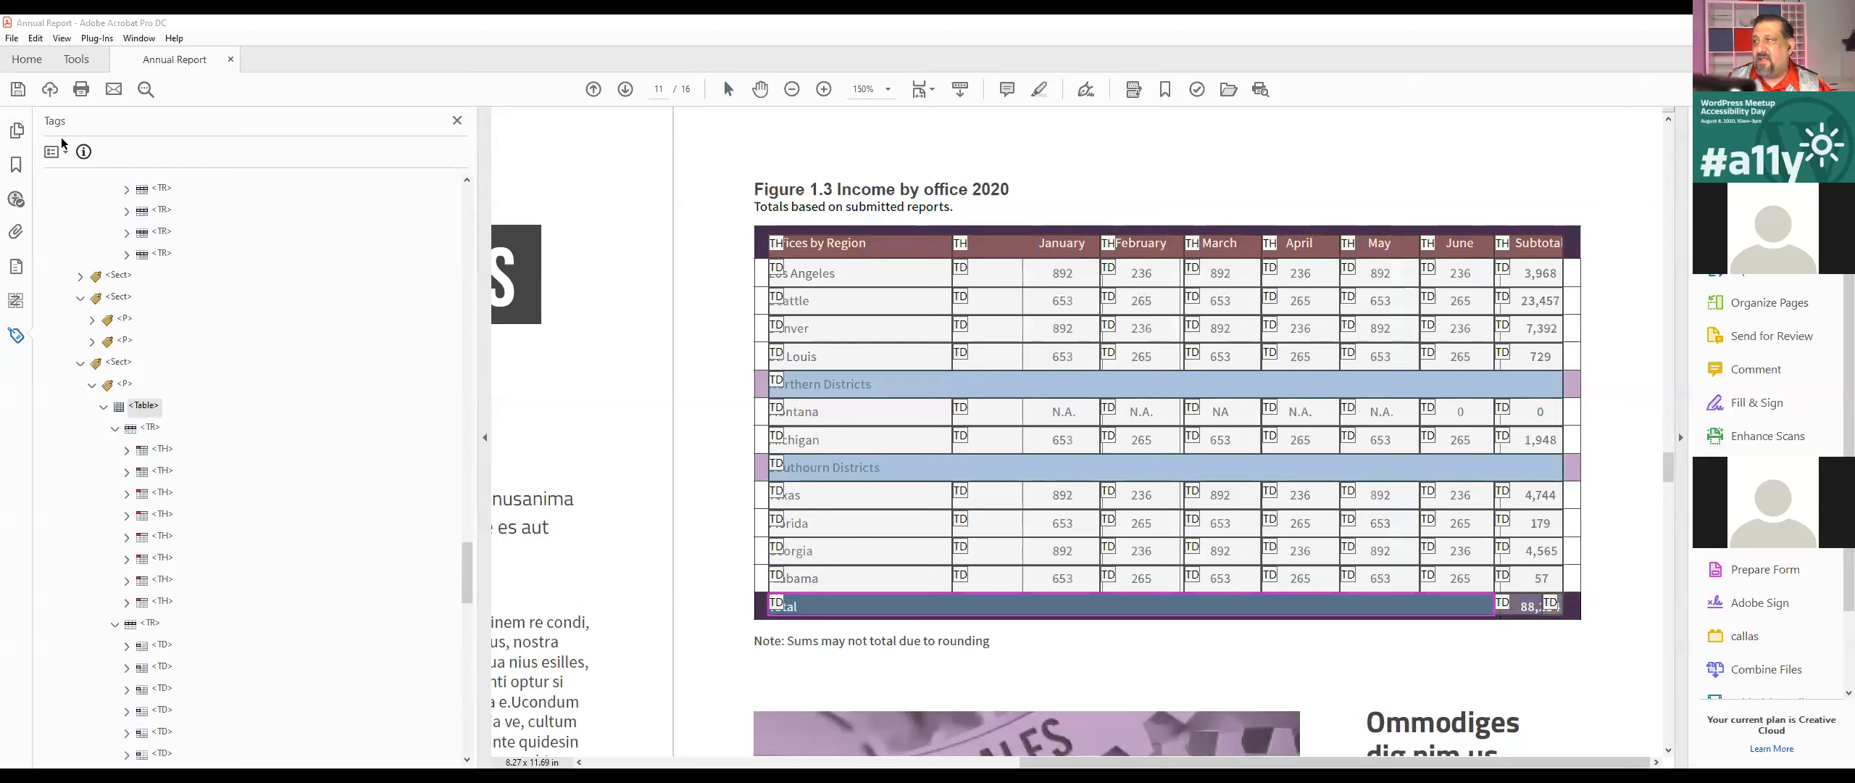
# Step: Delete the empty middle TD tag from the Total row of the income by office table
pyautogui.scroll(-1, 1063, 507)
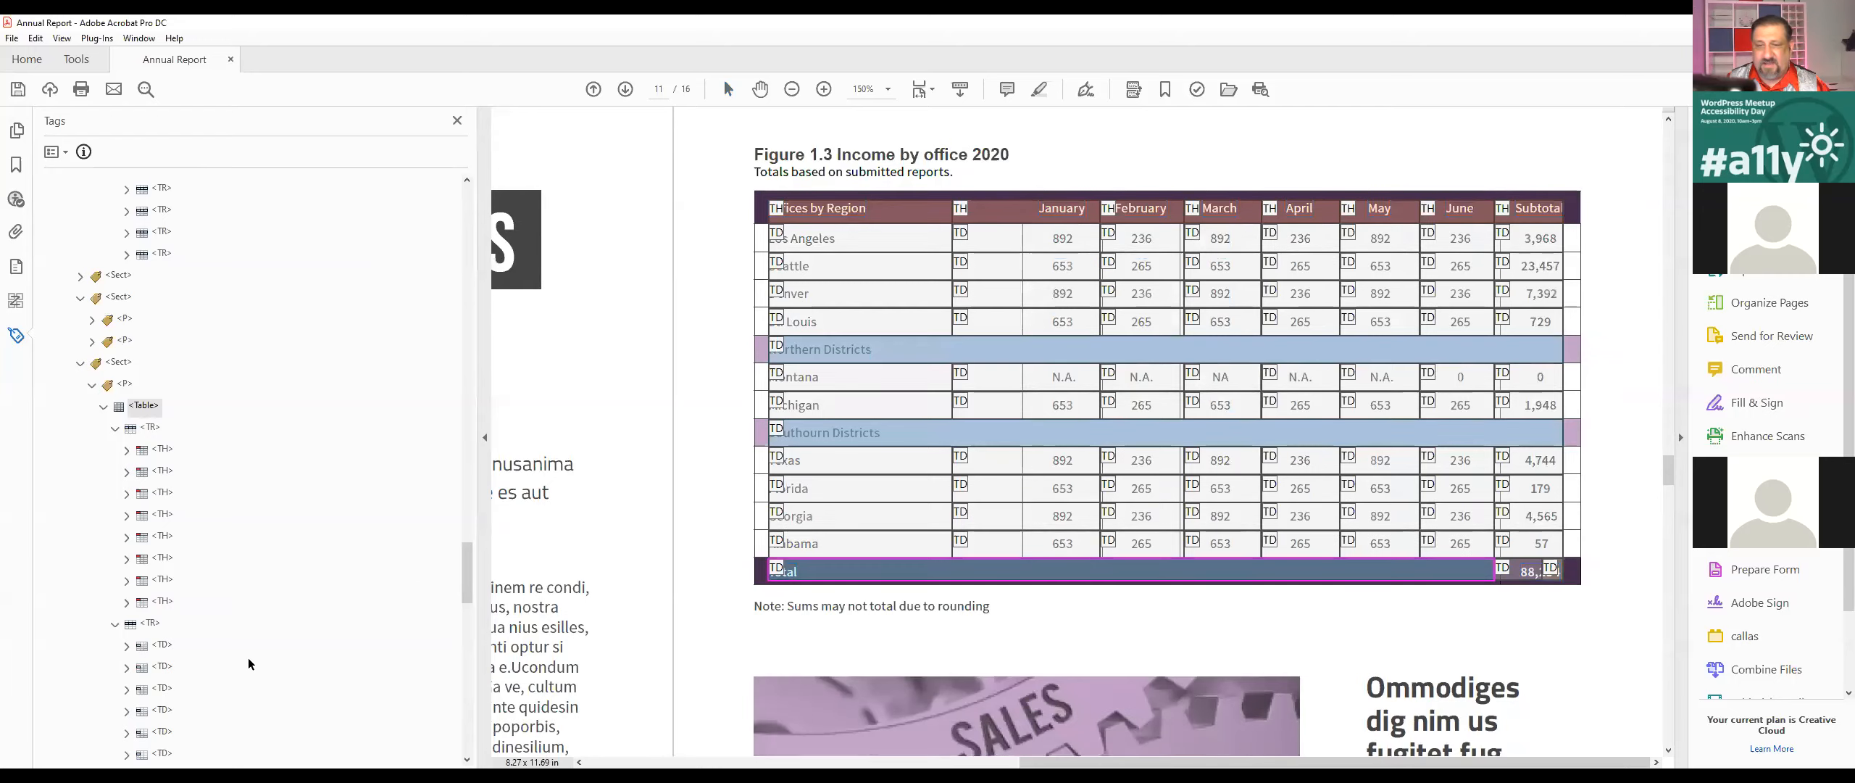
pyautogui.scroll(-7, 249, 662)
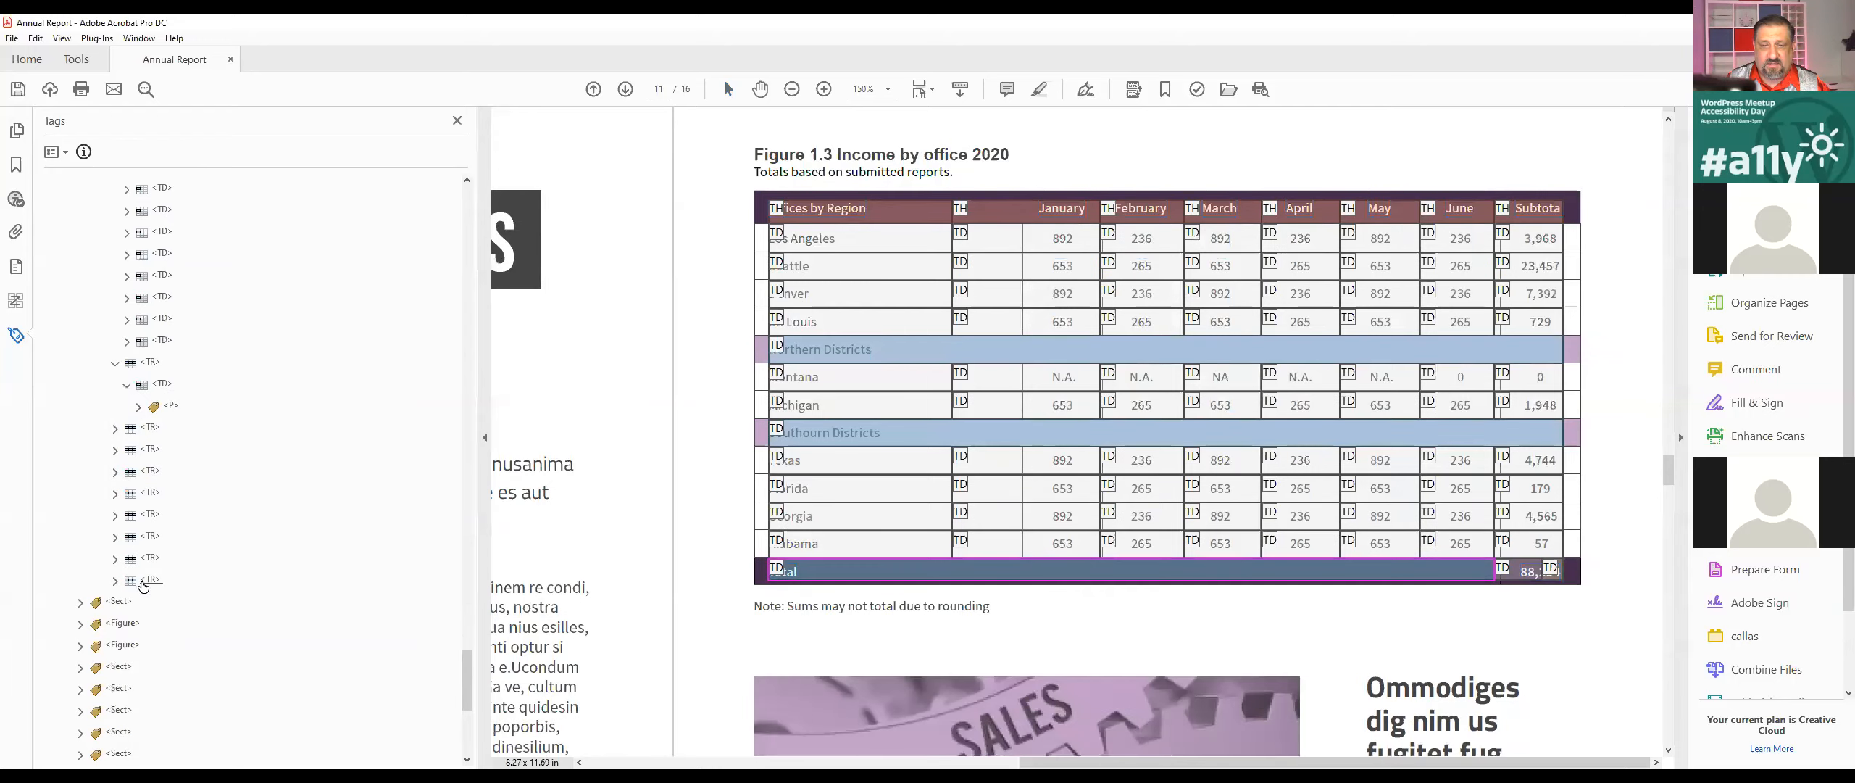
pyautogui.doubleClick(149, 580)
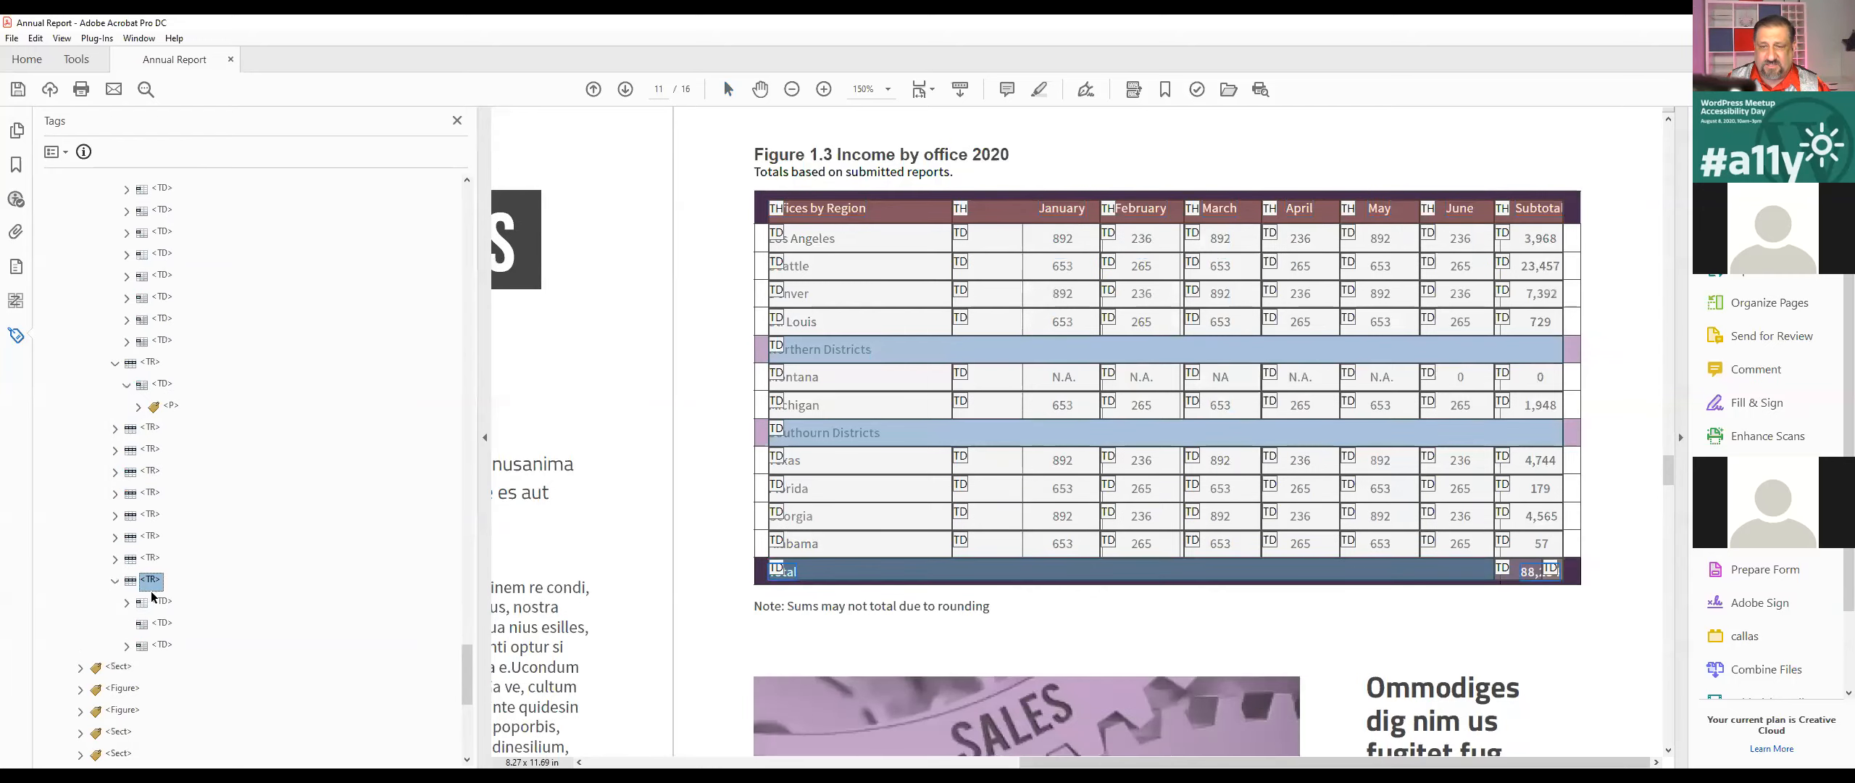
pyautogui.click(161, 624)
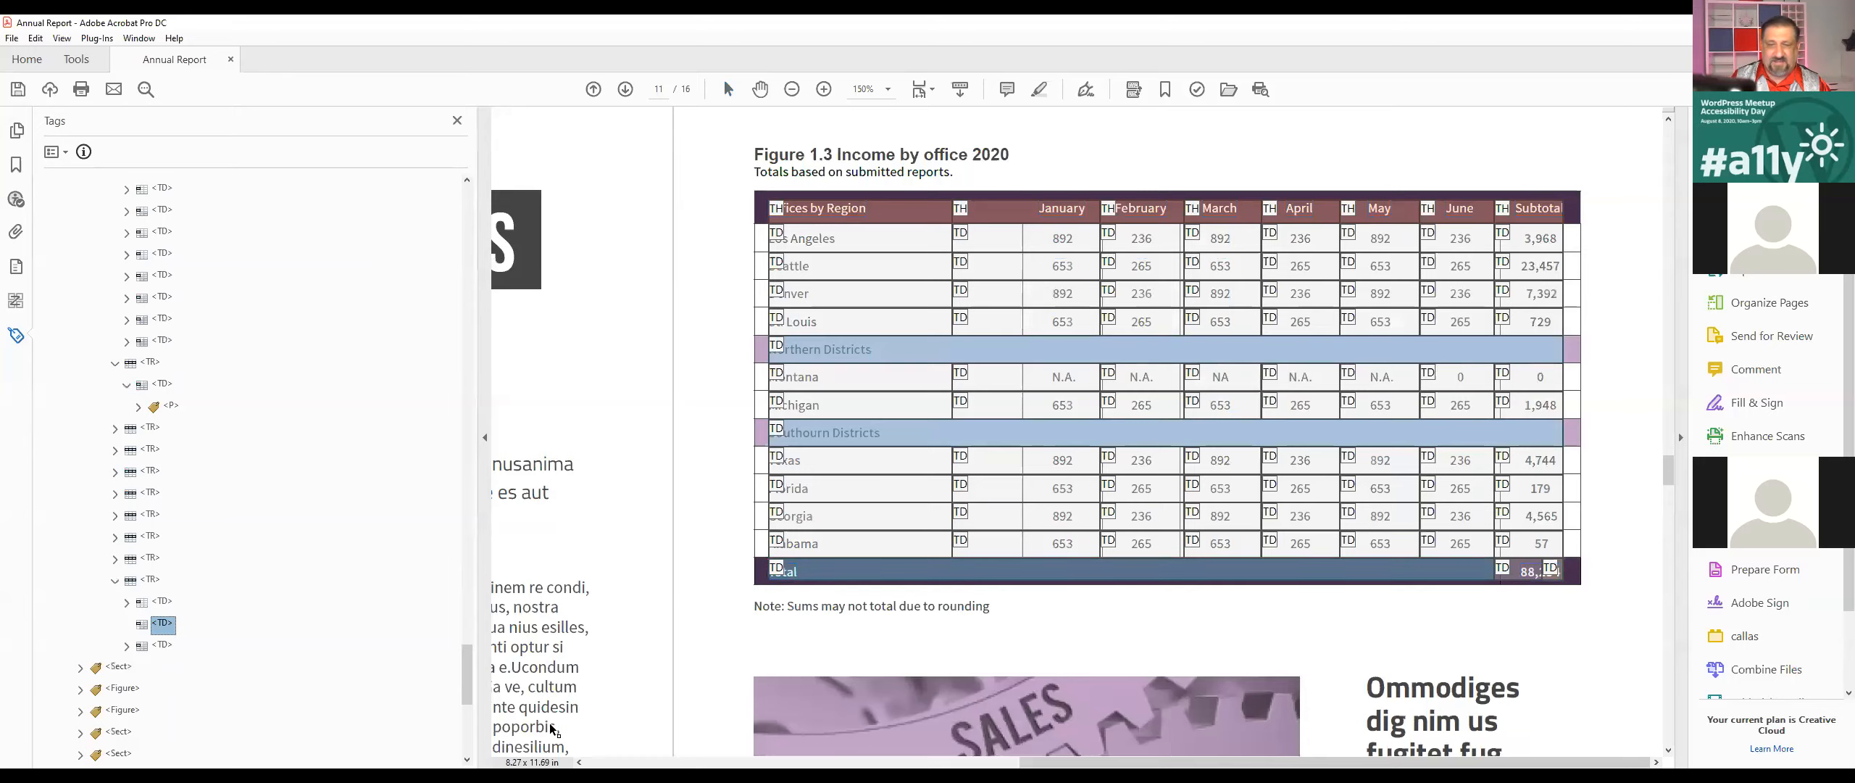
pyautogui.press('Delete')
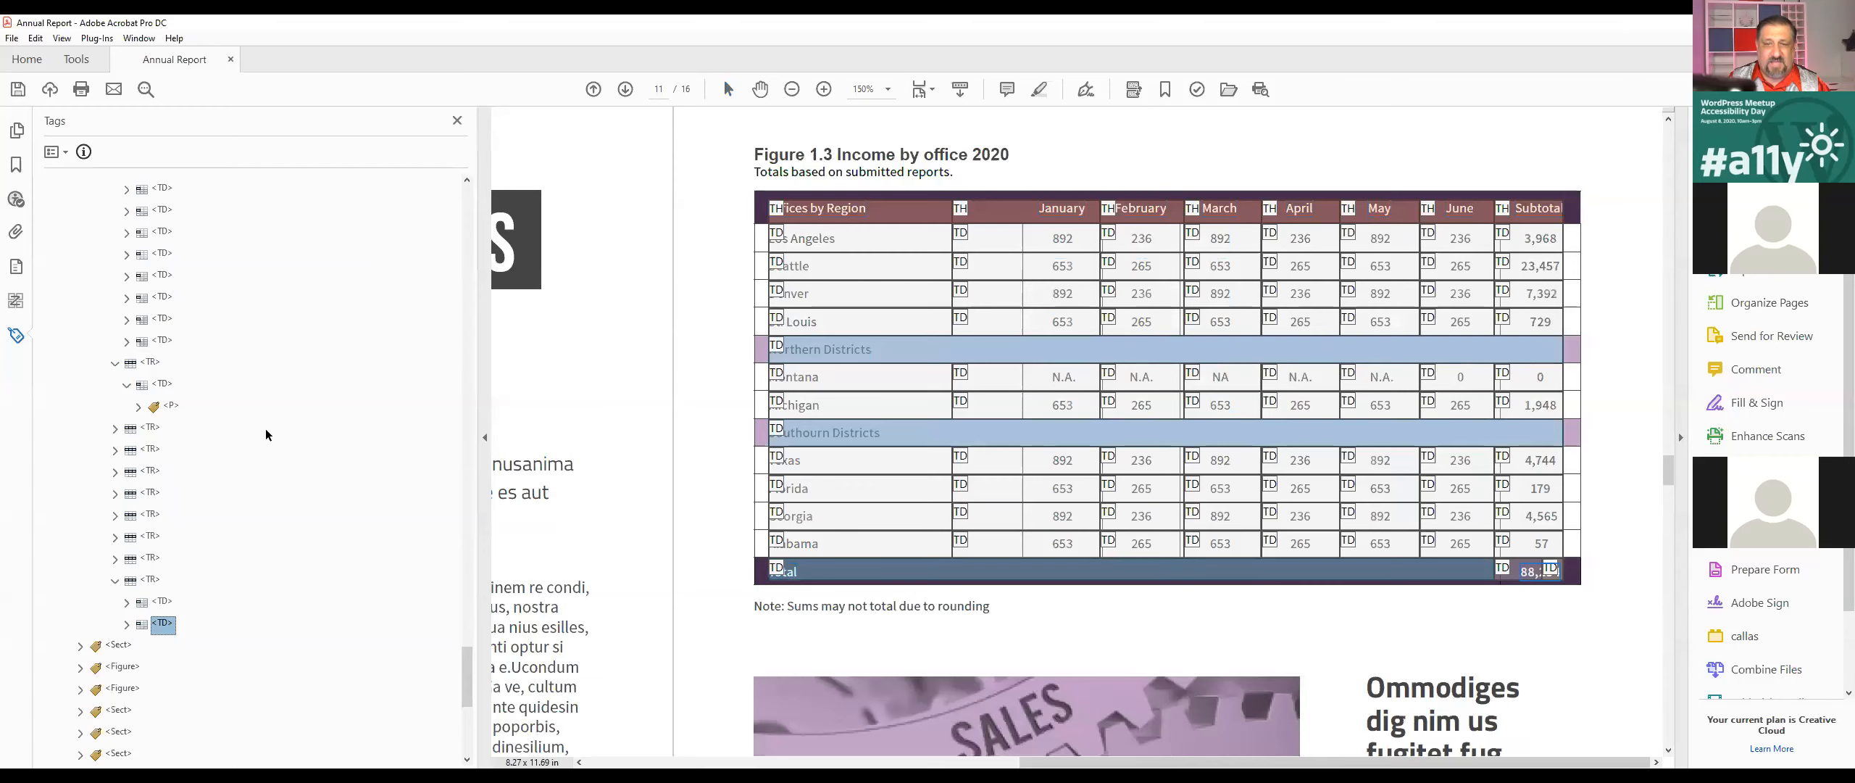
# Step: Reopen the Table Editor from the income table's Table tag to check the Total row's cell layout
pyautogui.click(121, 665)
pyautogui.scroll(4, 121, 664)
pyautogui.scroll(5, 131, 638)
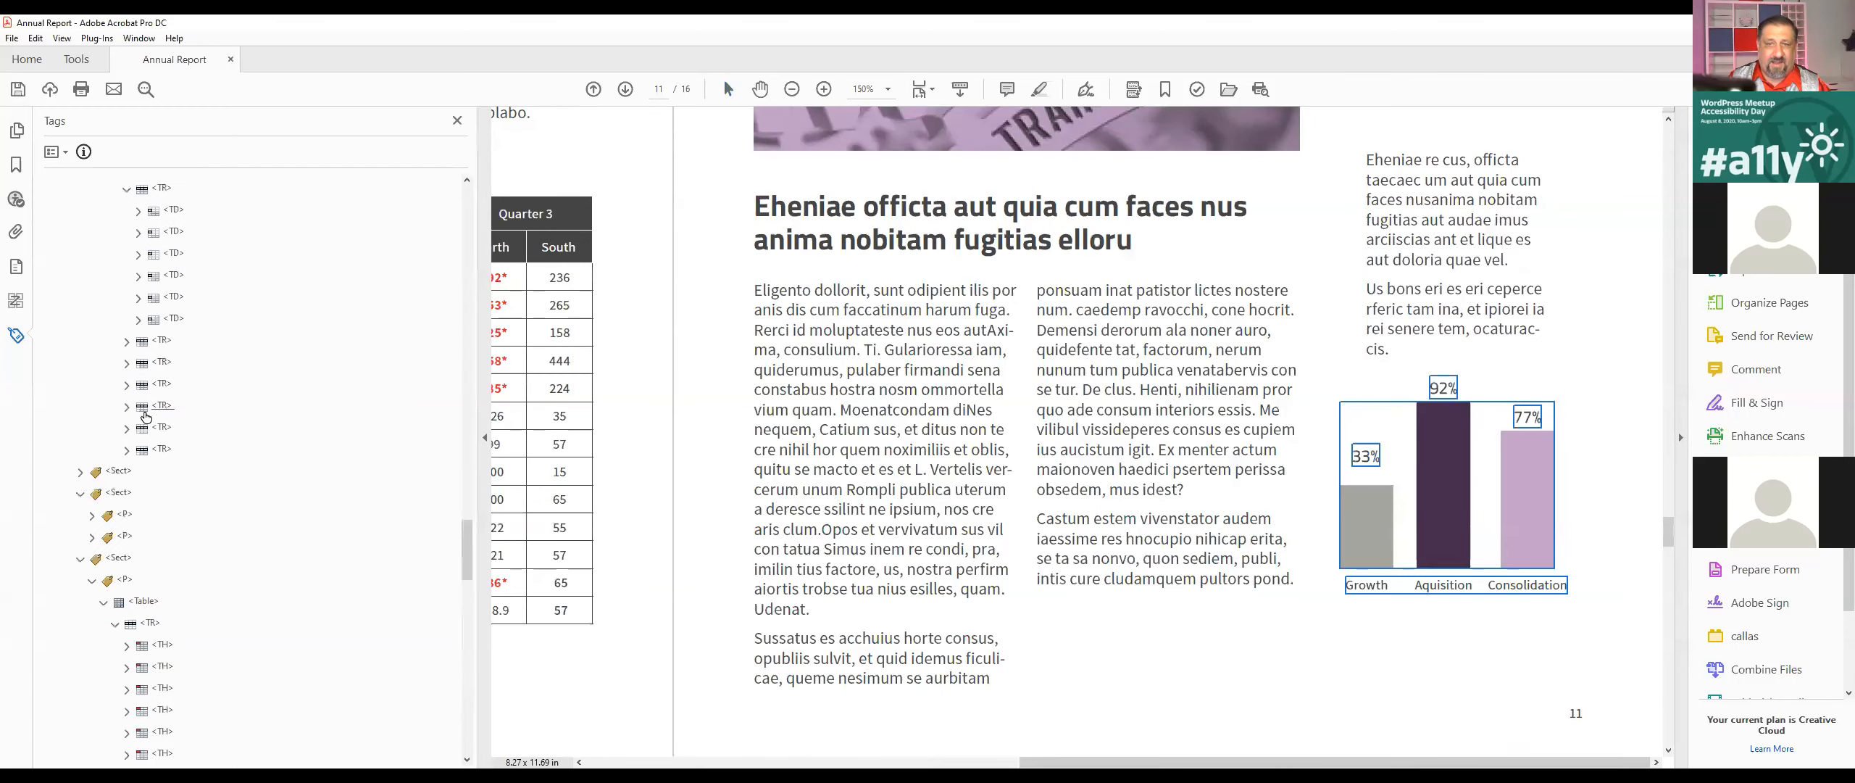
pyautogui.click(140, 607)
pyautogui.rightClick(140, 607)
pyautogui.click(141, 608)
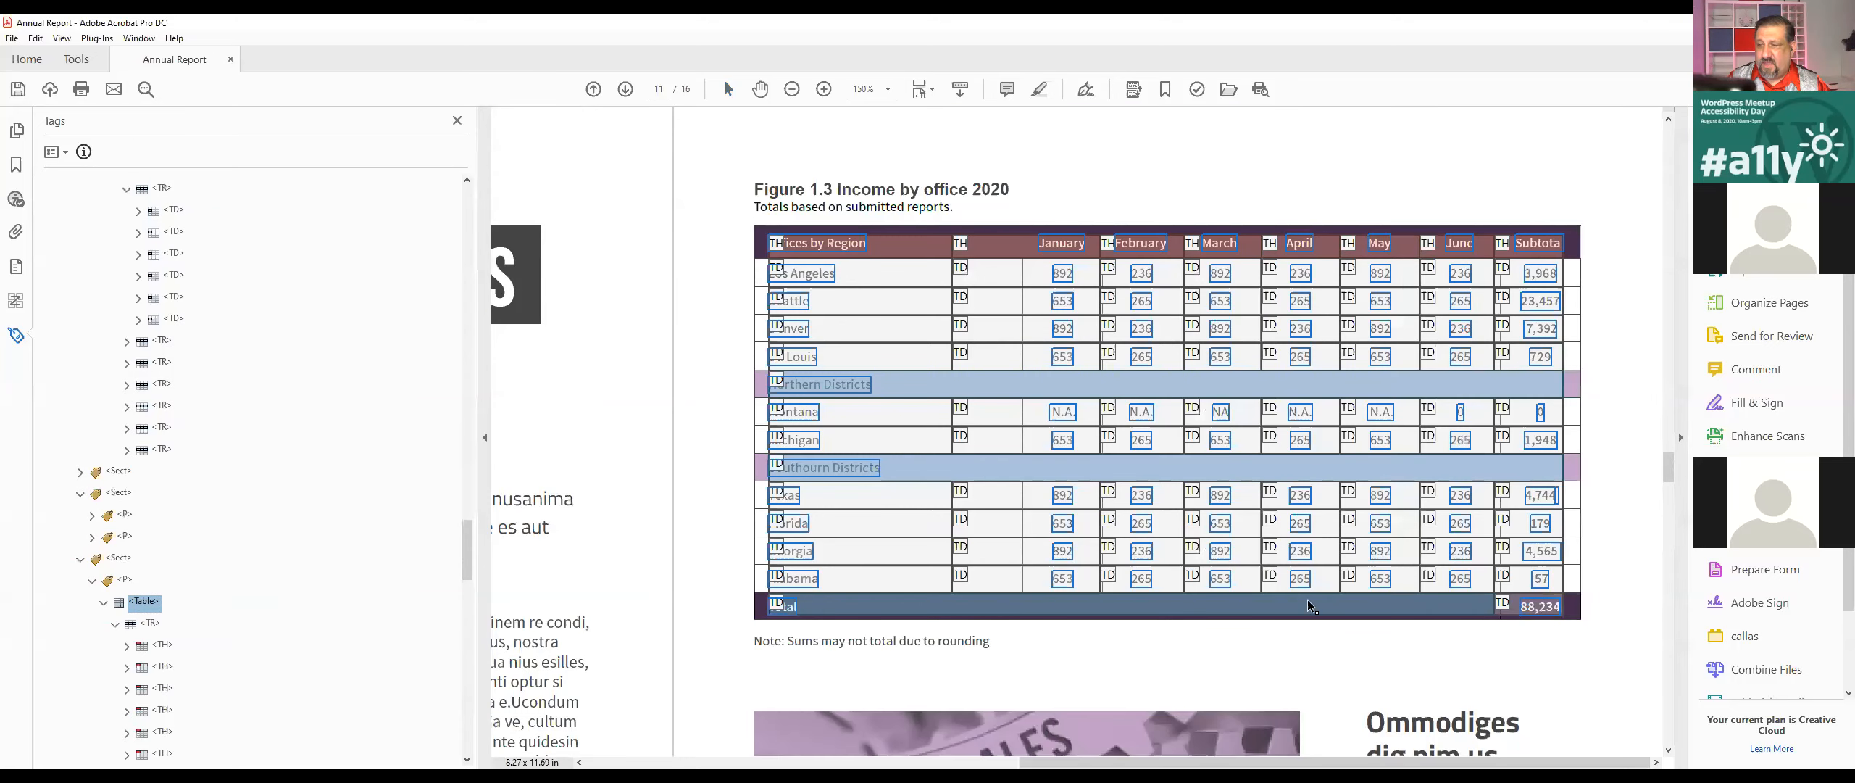
# Step: Close the tag tree and exit the Table Editor with the Sales and Training image in view
pyautogui.rightClick(159, 609)
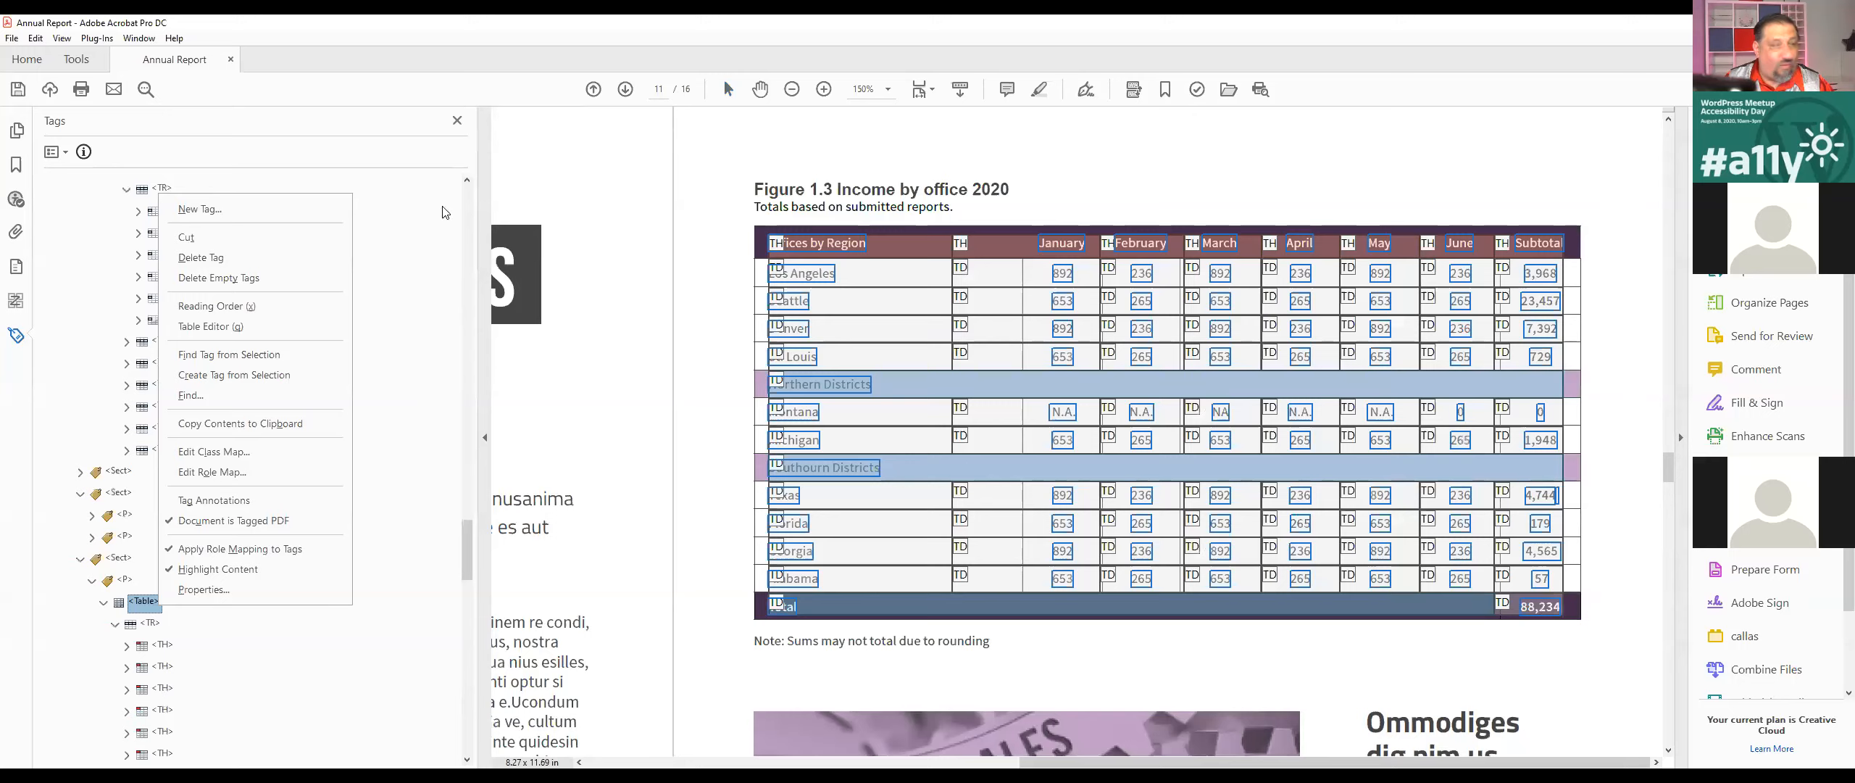
pyautogui.click(459, 120)
pyautogui.click(459, 120)
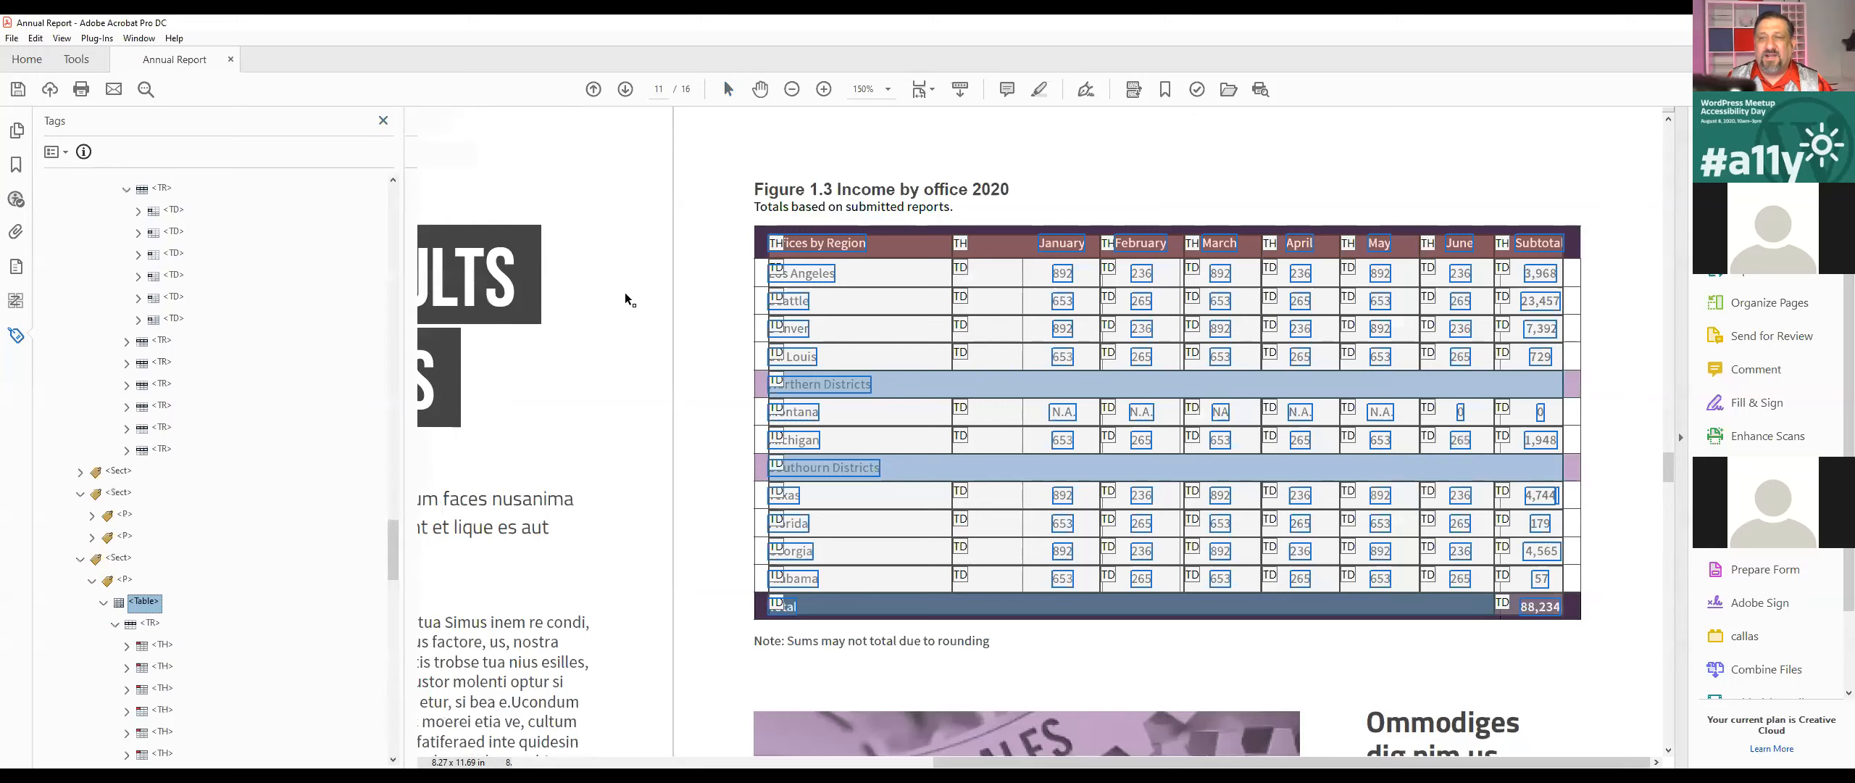
pyautogui.scroll(-5, 911, 456)
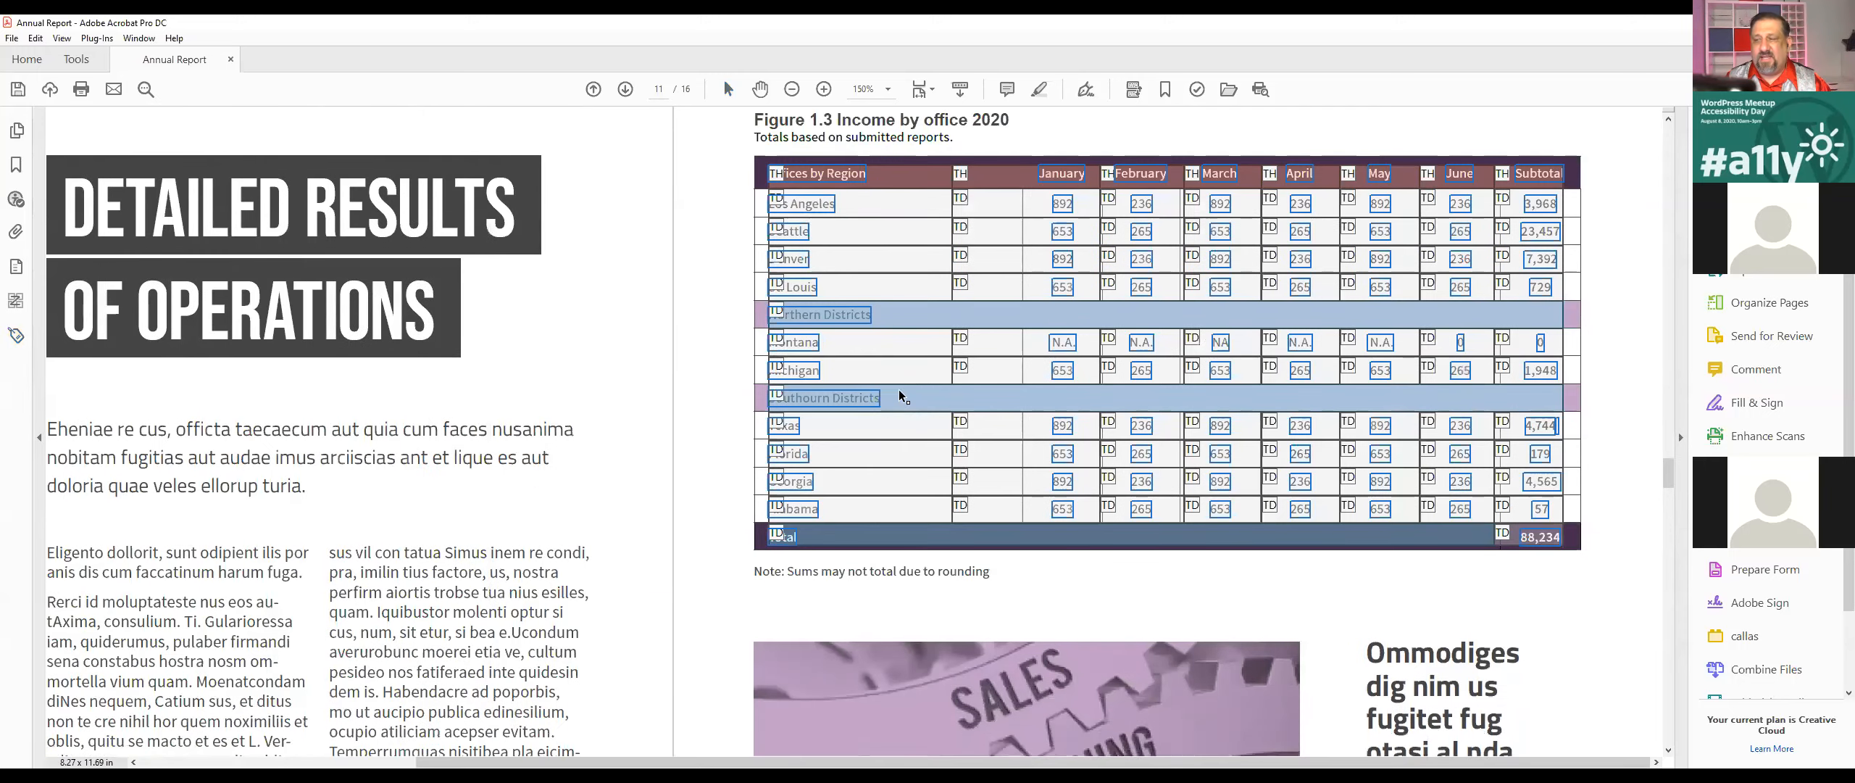
pyautogui.scroll(-2, 564, 331)
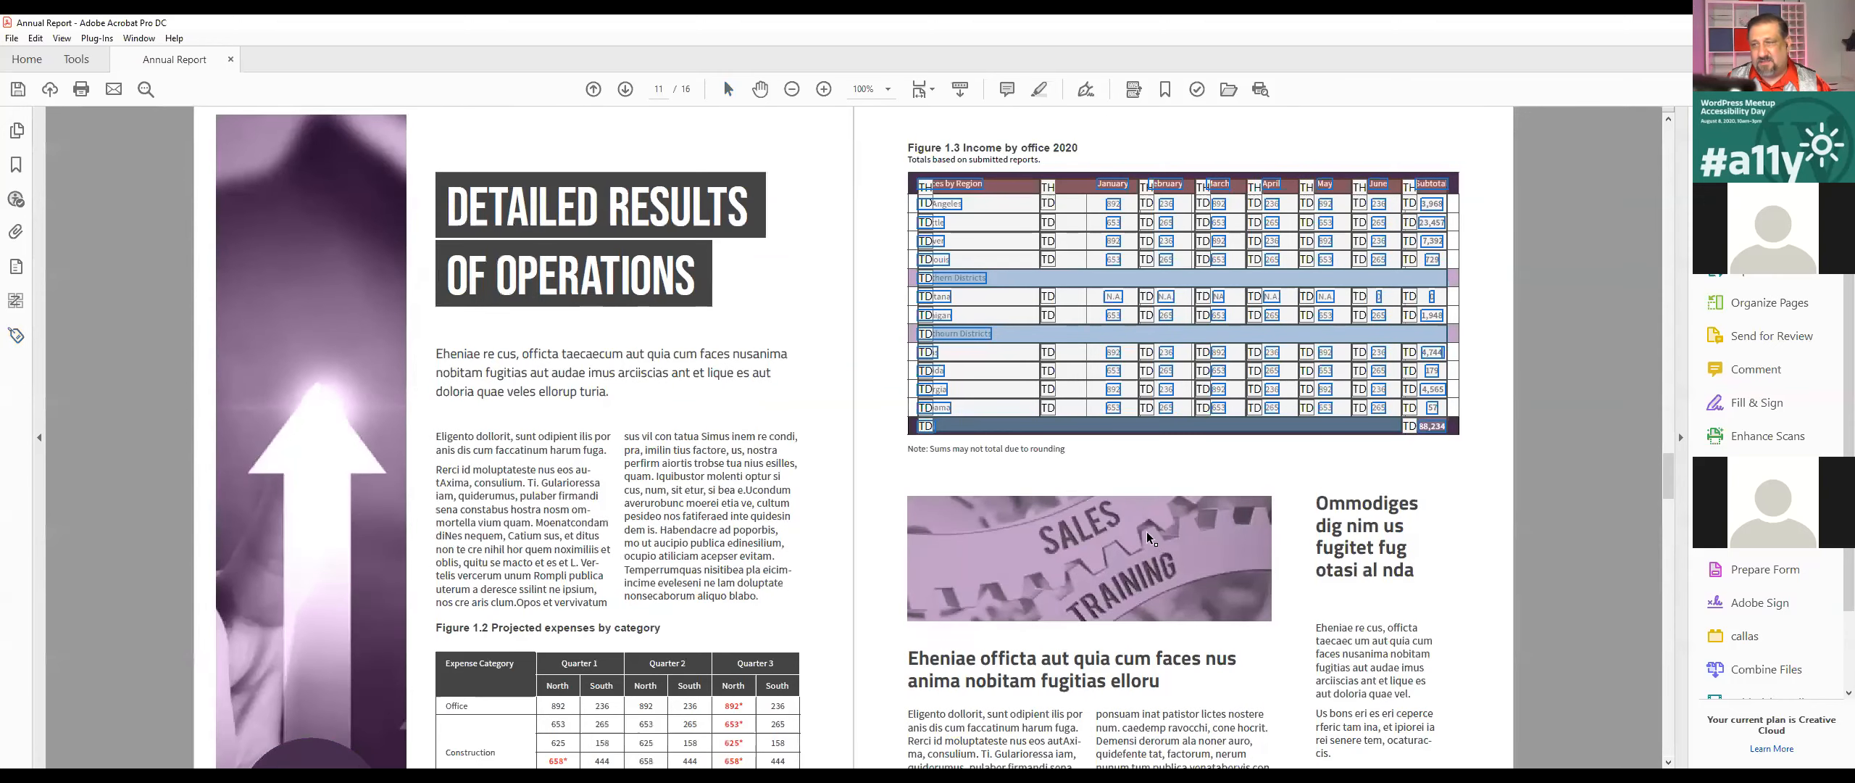
pyautogui.scroll(-3, 969, 441)
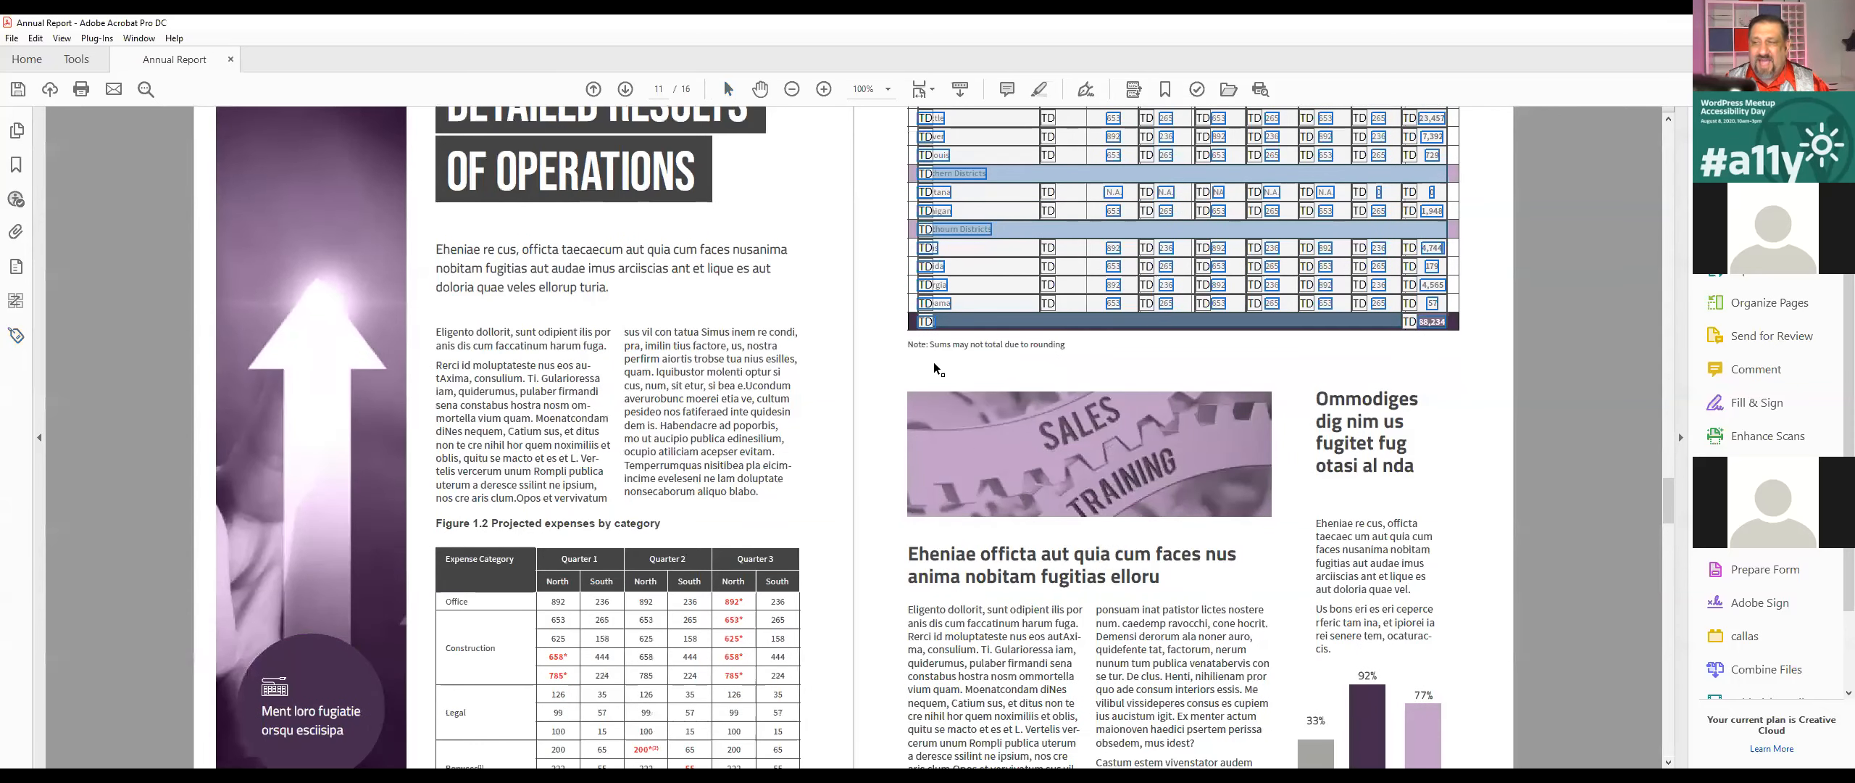
pyautogui.moveTo(925, 402)
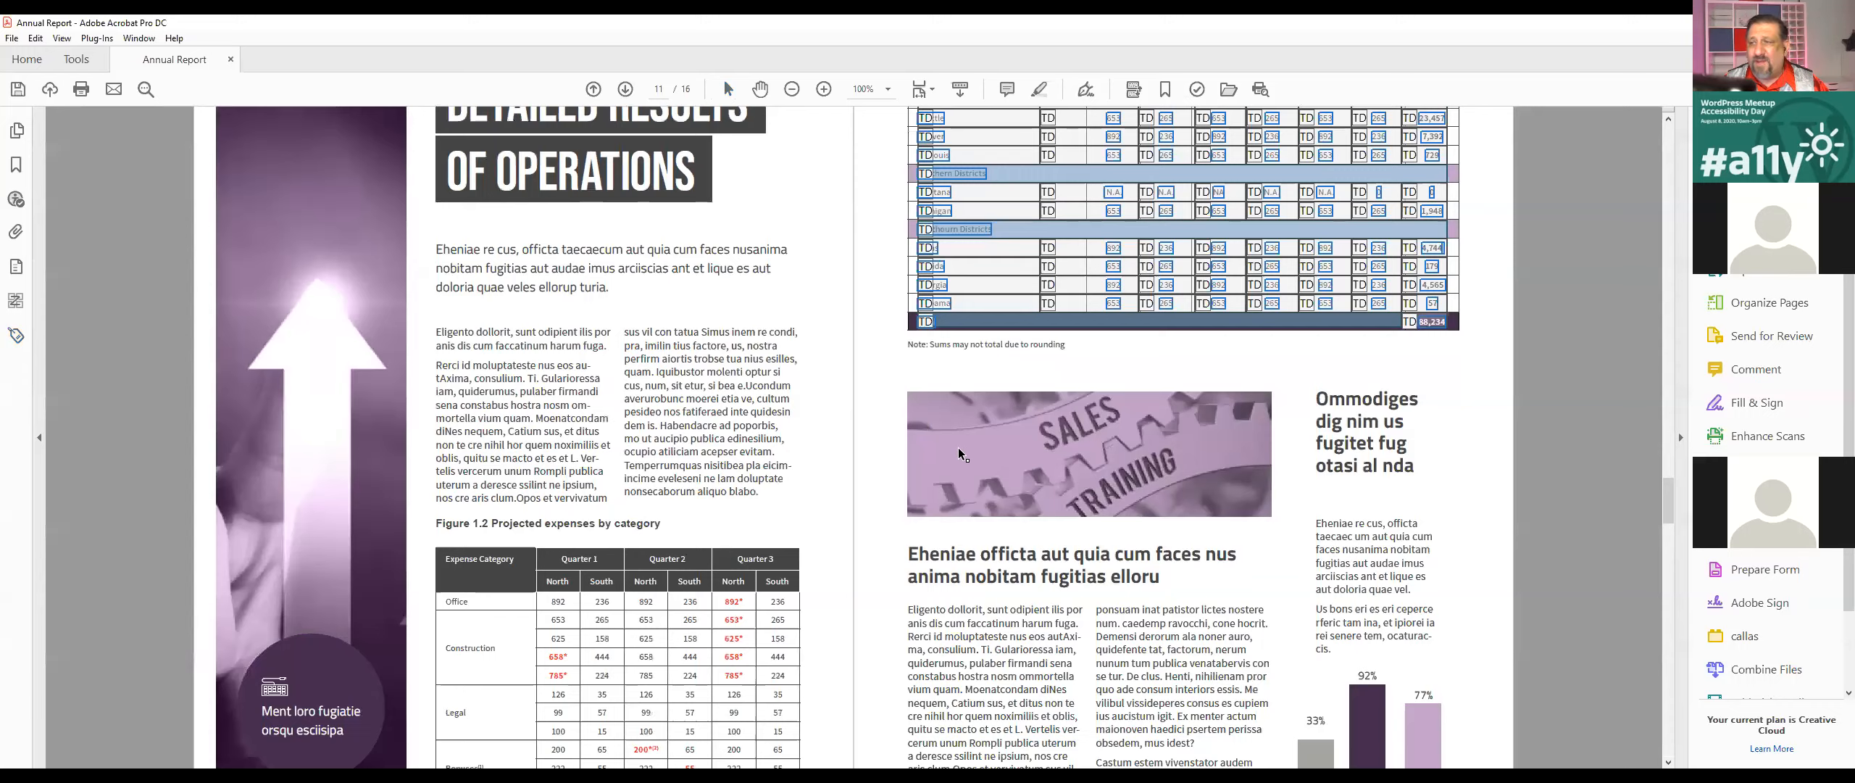
pyautogui.press('Escape')
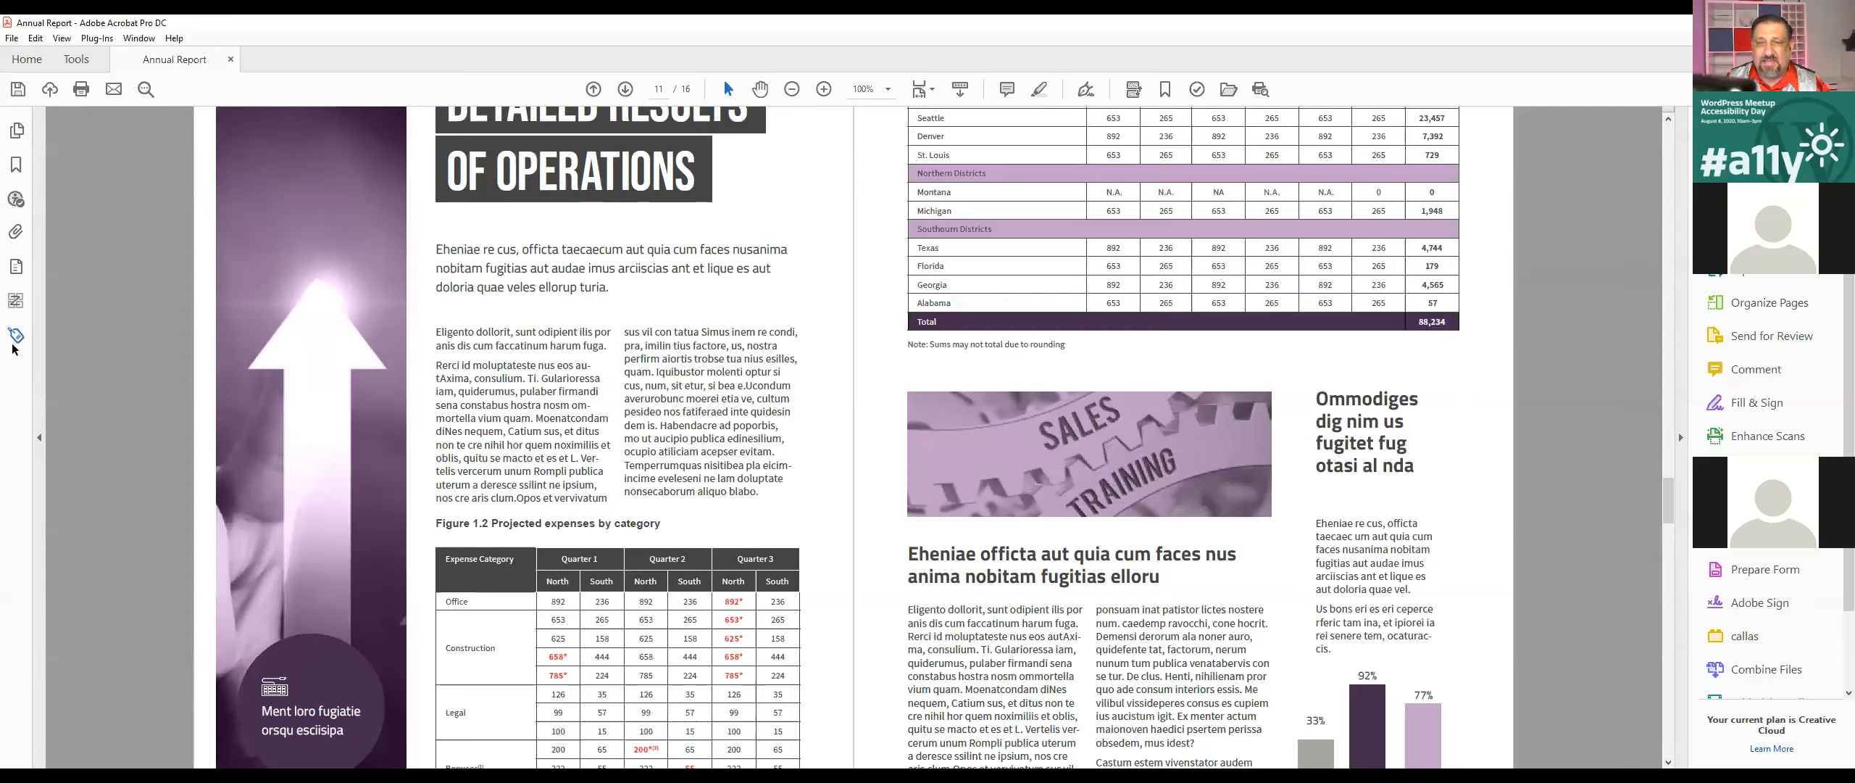
# Step: Locate the tag of the heading "Eheniae officta aut quia cum faces nus" from its selected text
pyautogui.tripleClick(942, 552)
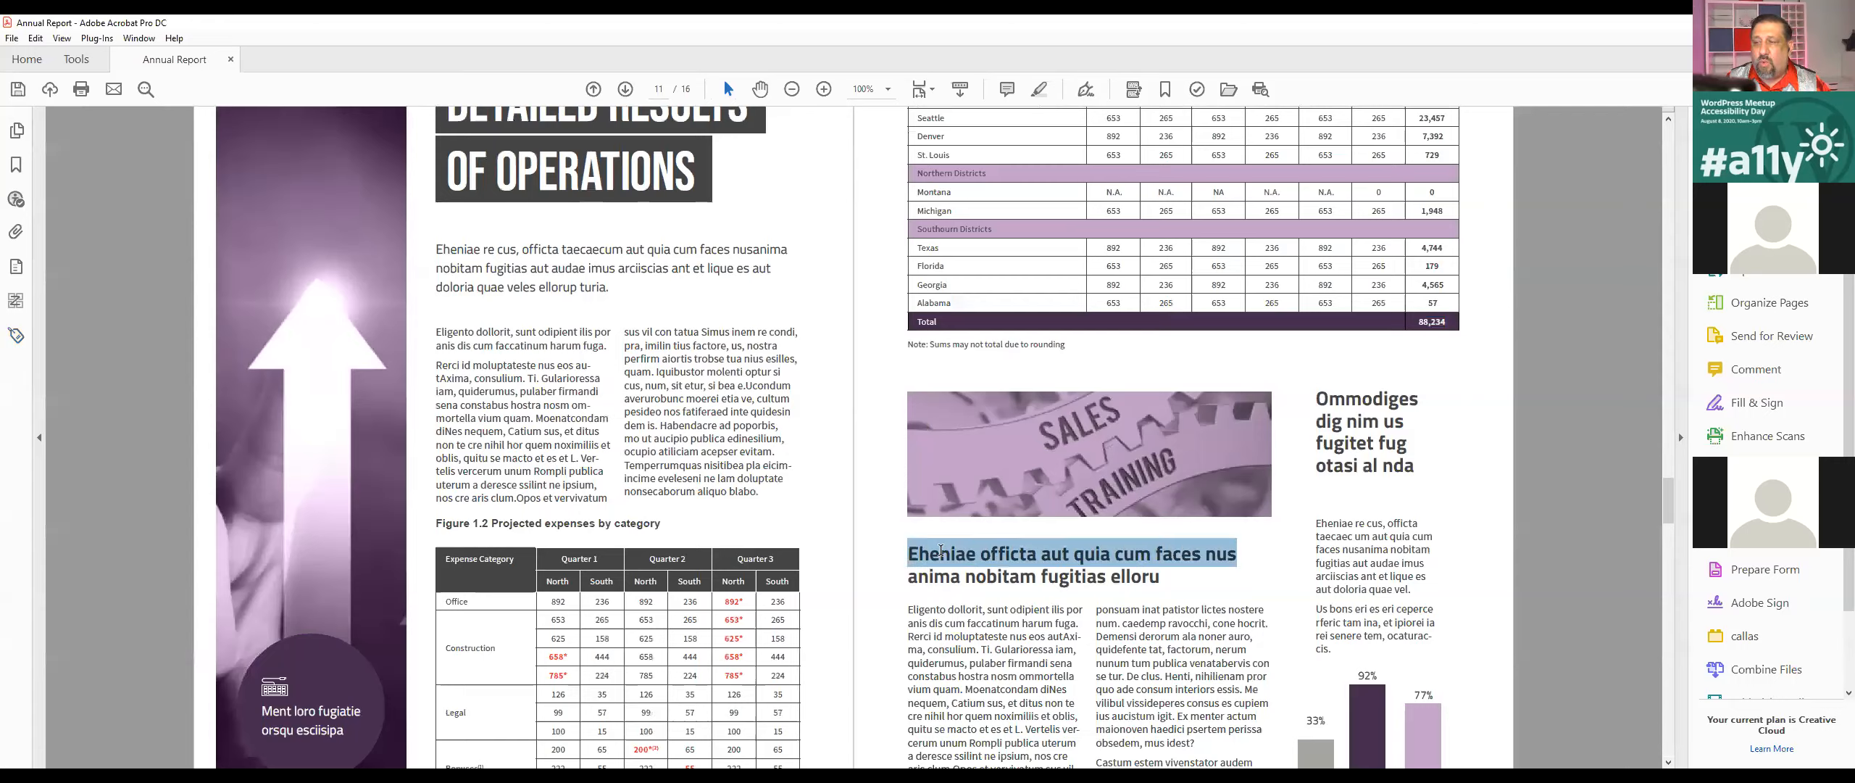
pyautogui.rightClick(942, 552)
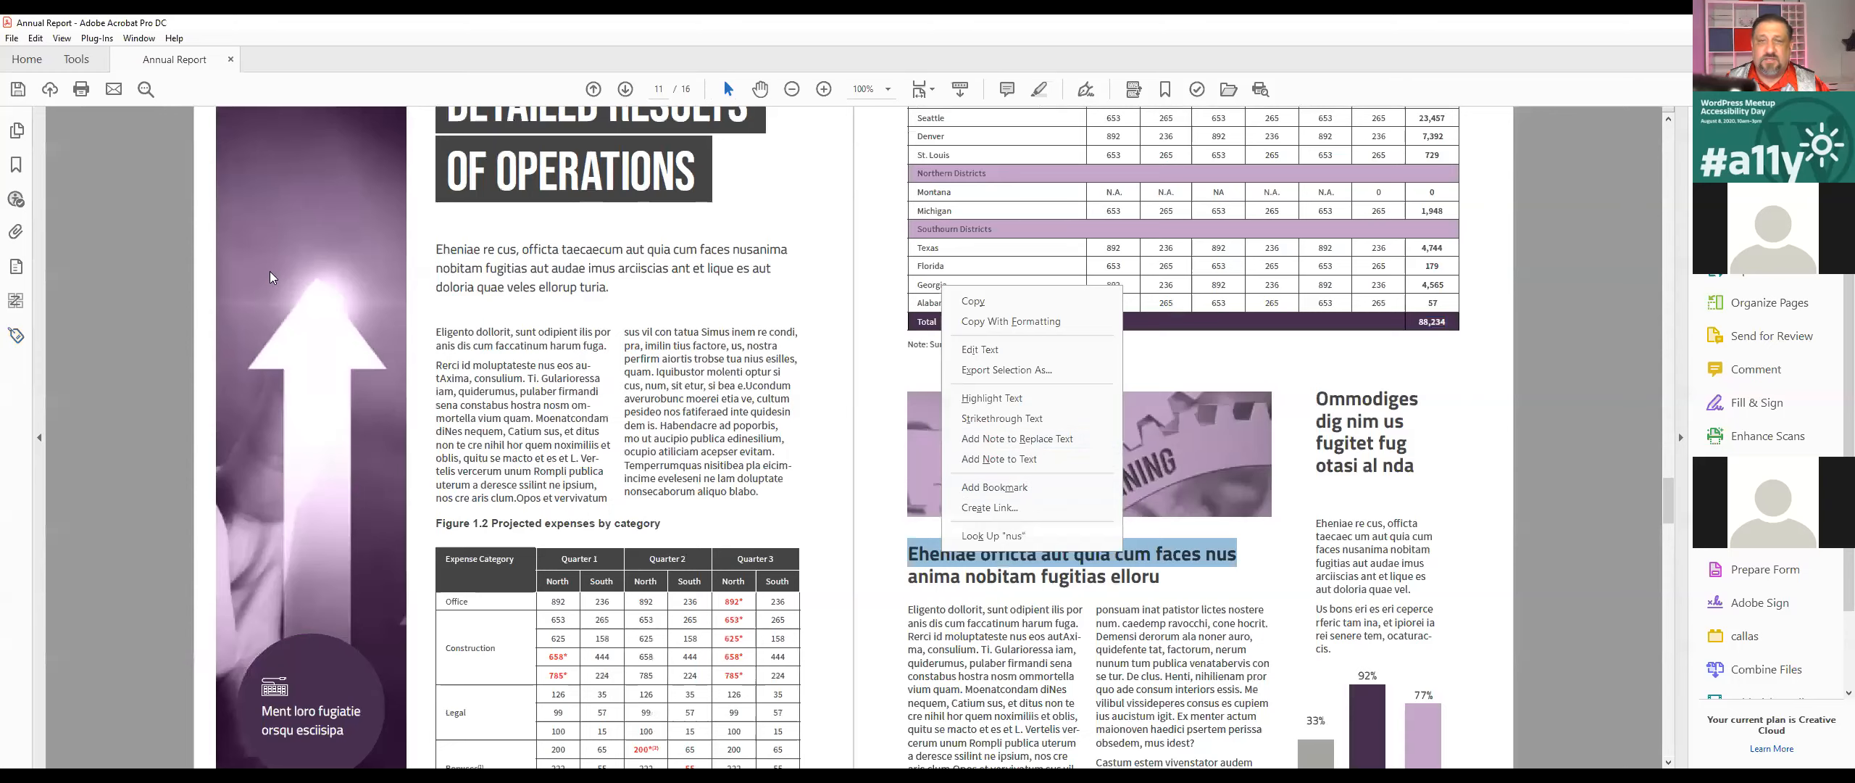
pyautogui.press('Escape')
pyautogui.click(16, 334)
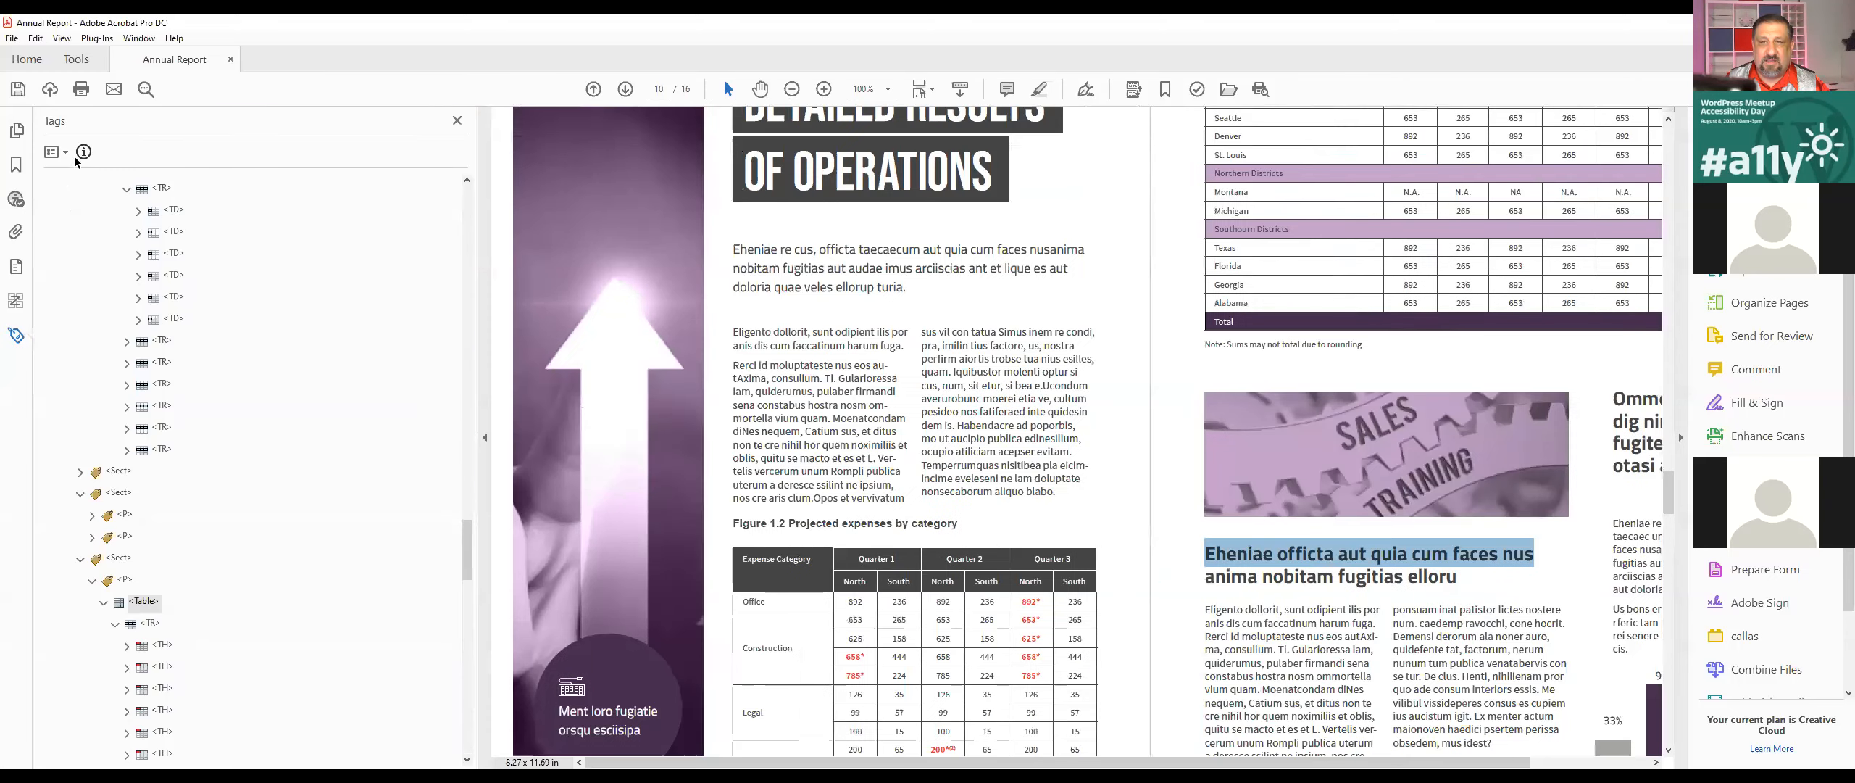
pyautogui.click(53, 151)
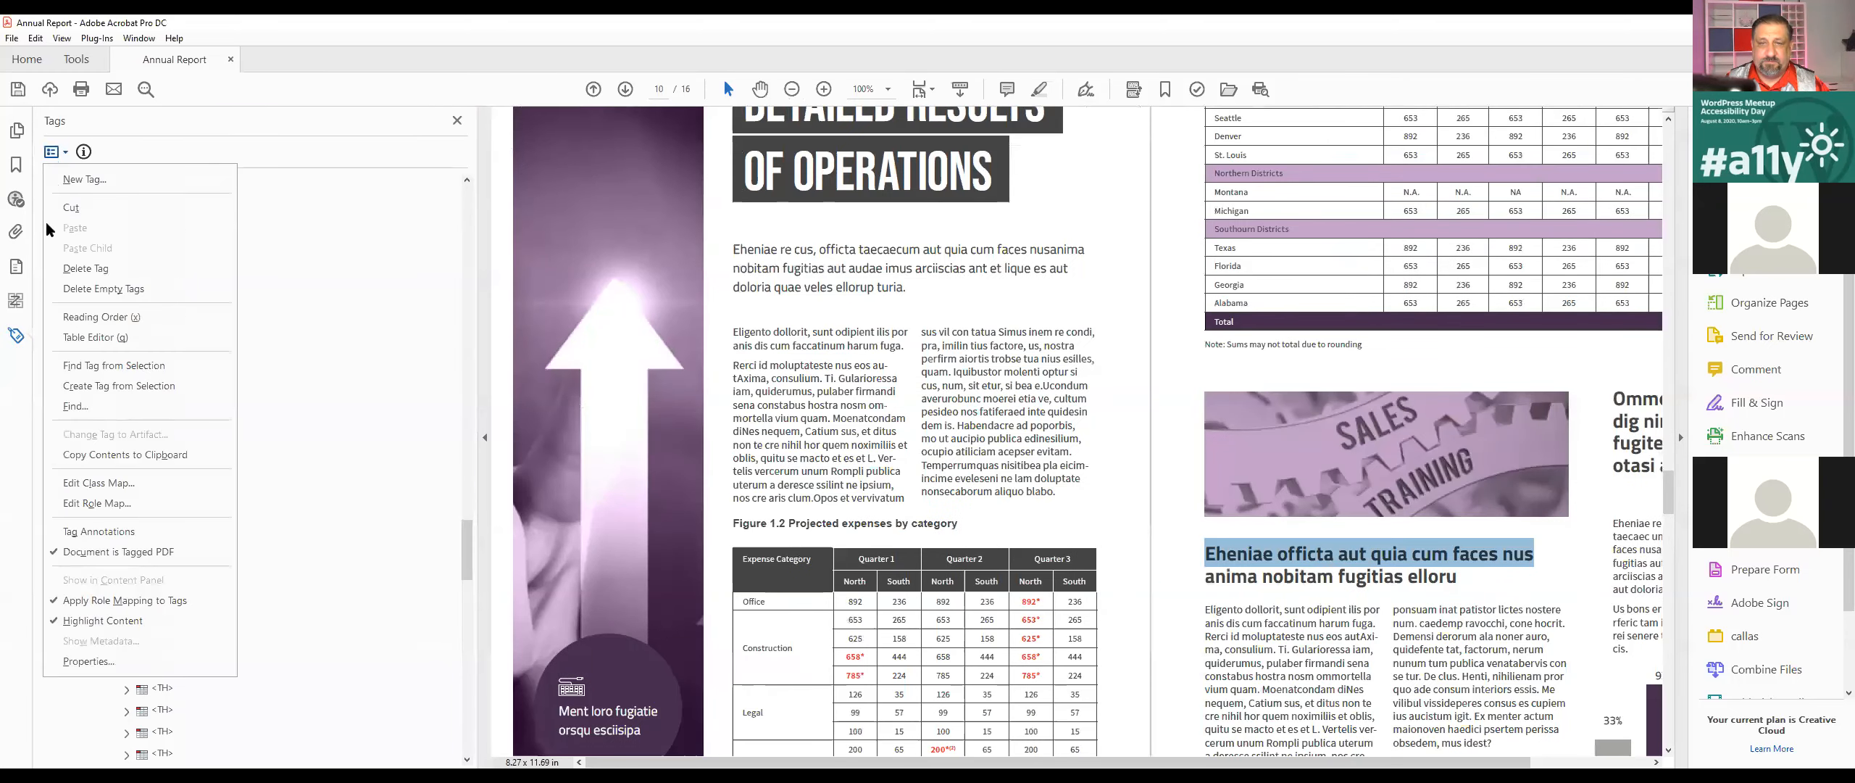
pyautogui.click(114, 365)
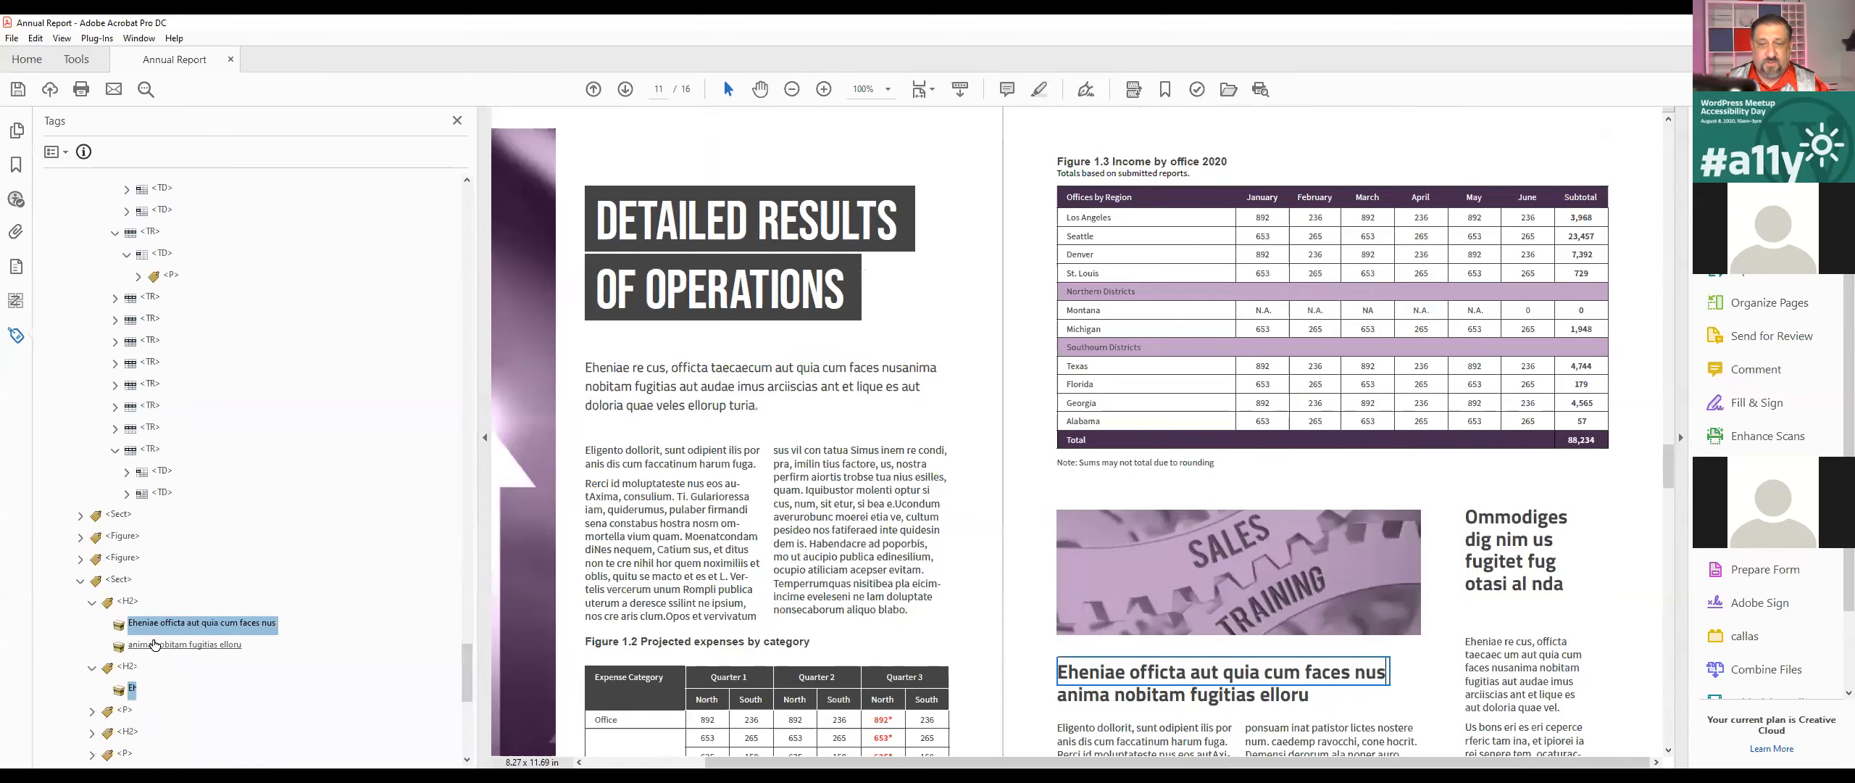
# Step: Select the Sales and Training image inside the Figure tag above that heading and open its properties
pyautogui.click(121, 560)
pyautogui.press('Right')
pyautogui.press('Down')
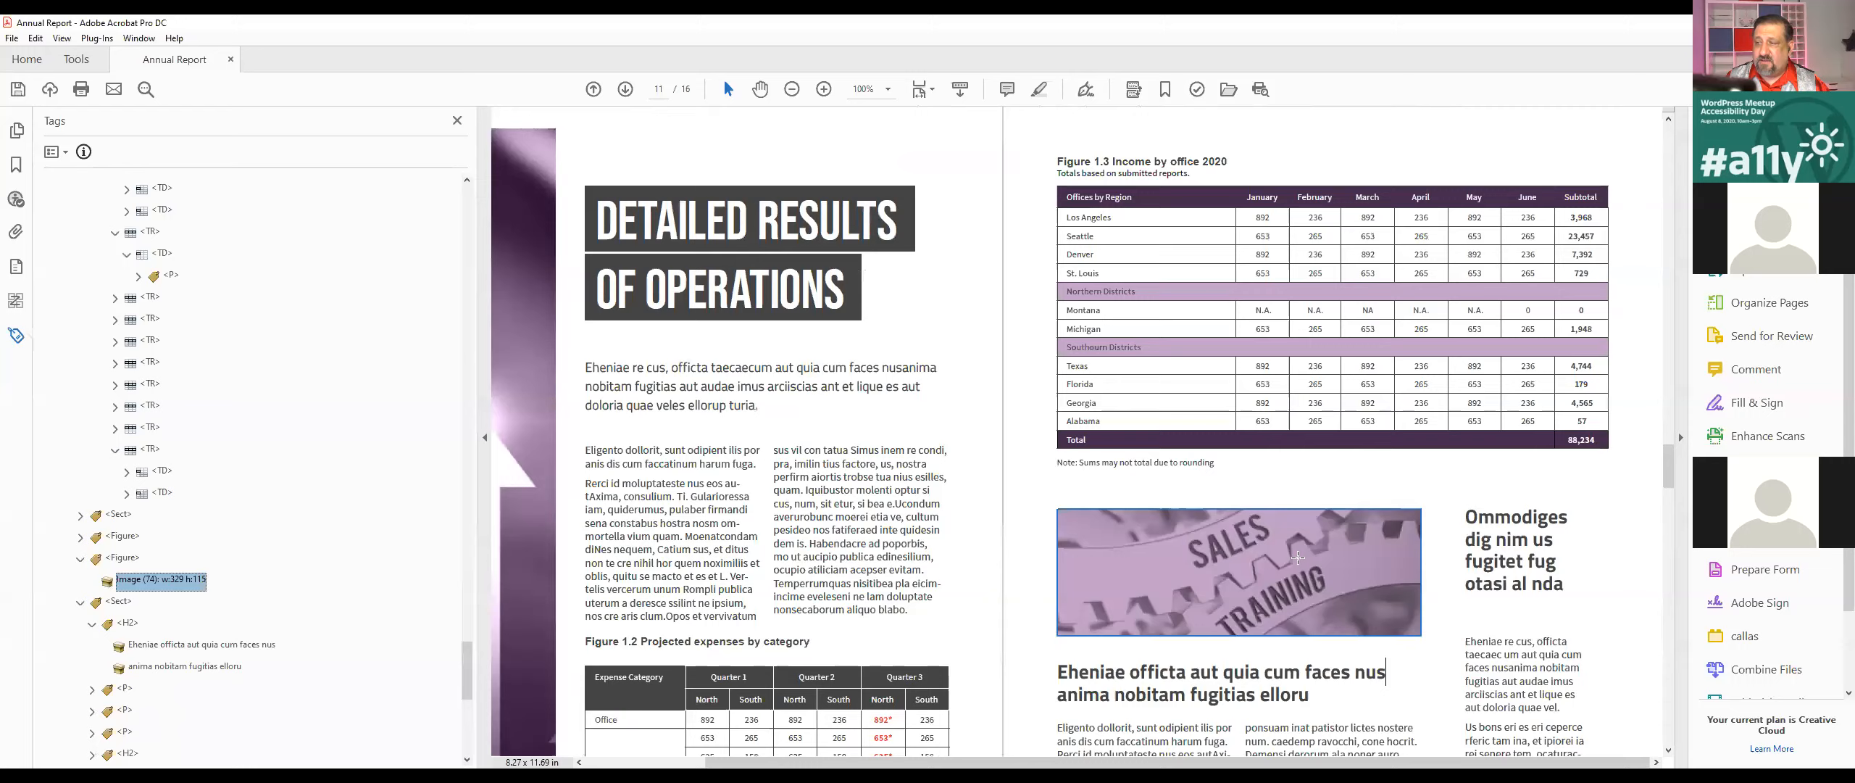
pyautogui.scroll(2, 1347, 611)
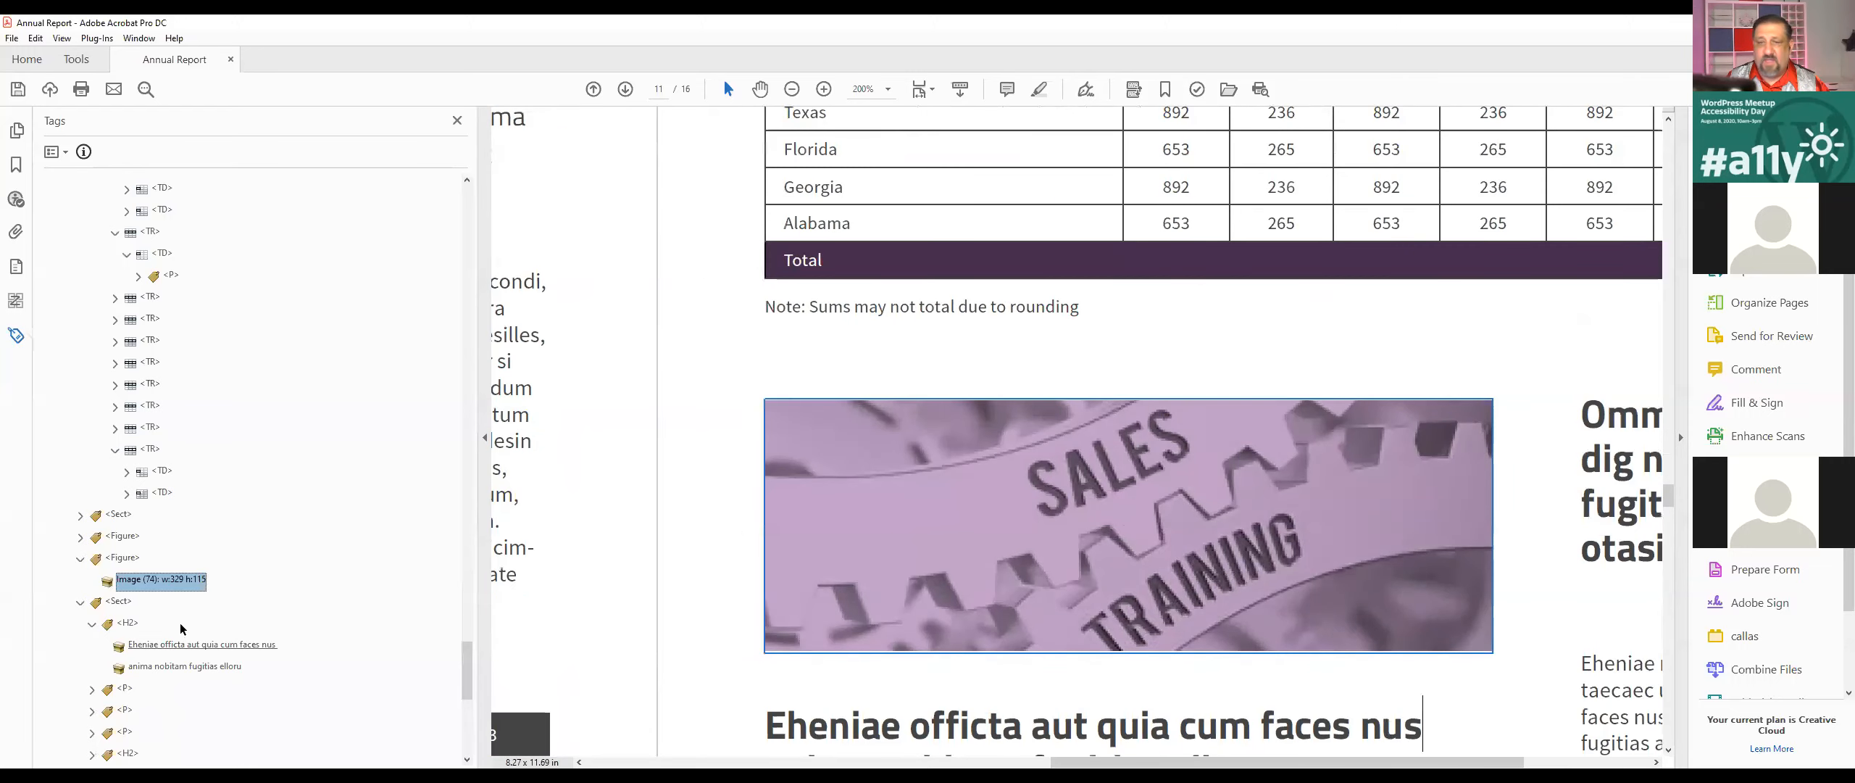
pyautogui.rightClick(144, 579)
pyautogui.click(218, 566)
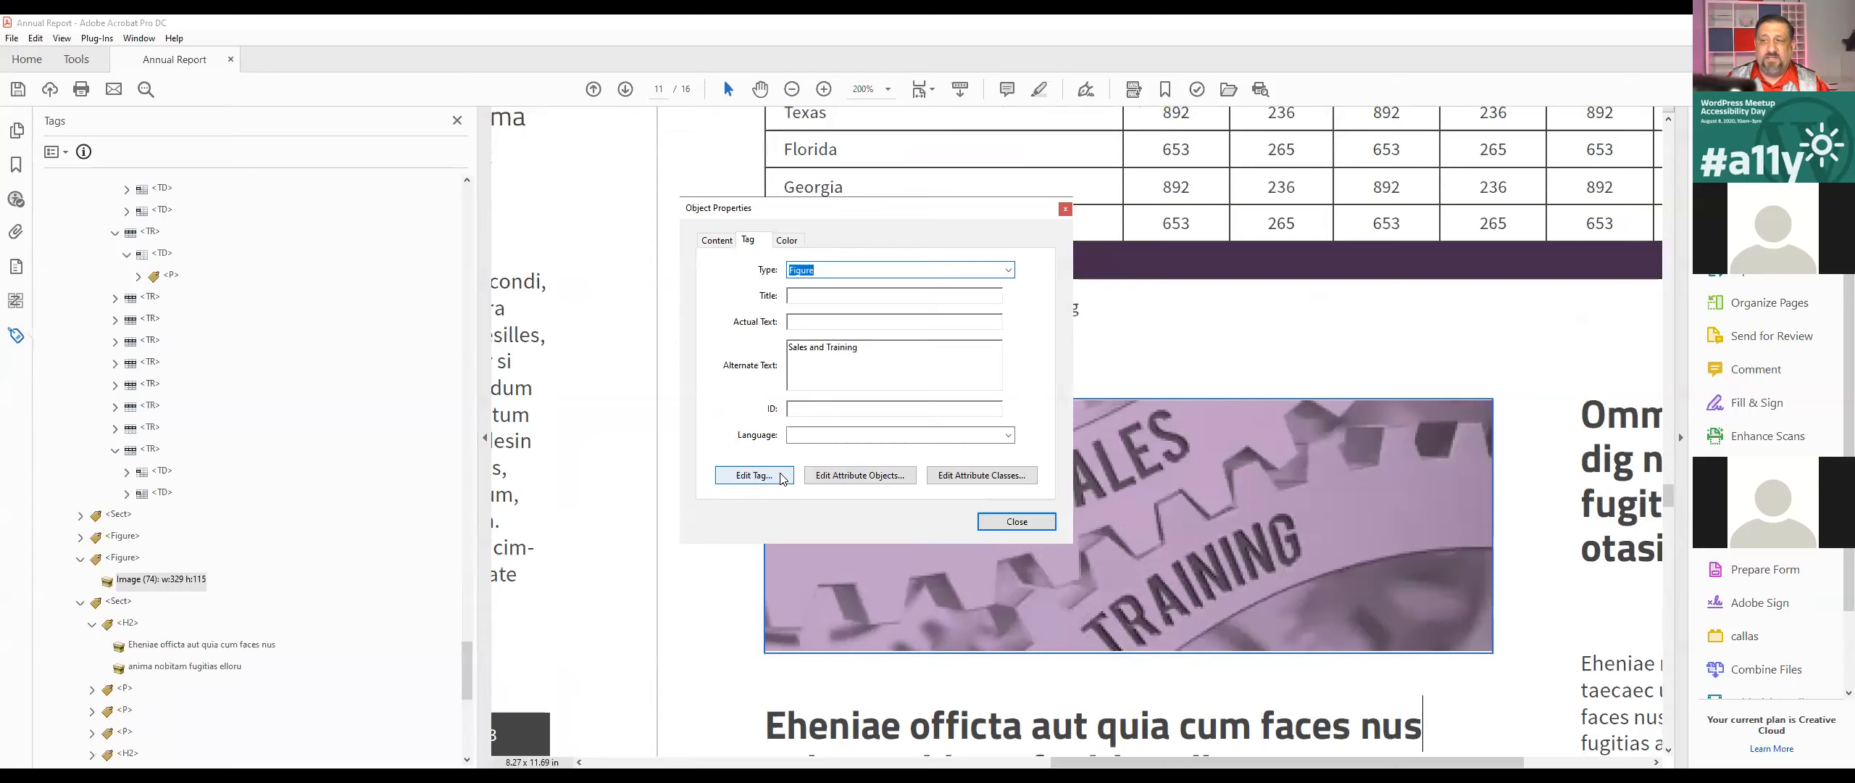
# Step: Examine the BBox array in the Sales and Training figure's attribute objects and close its properties
pyautogui.click(832, 479)
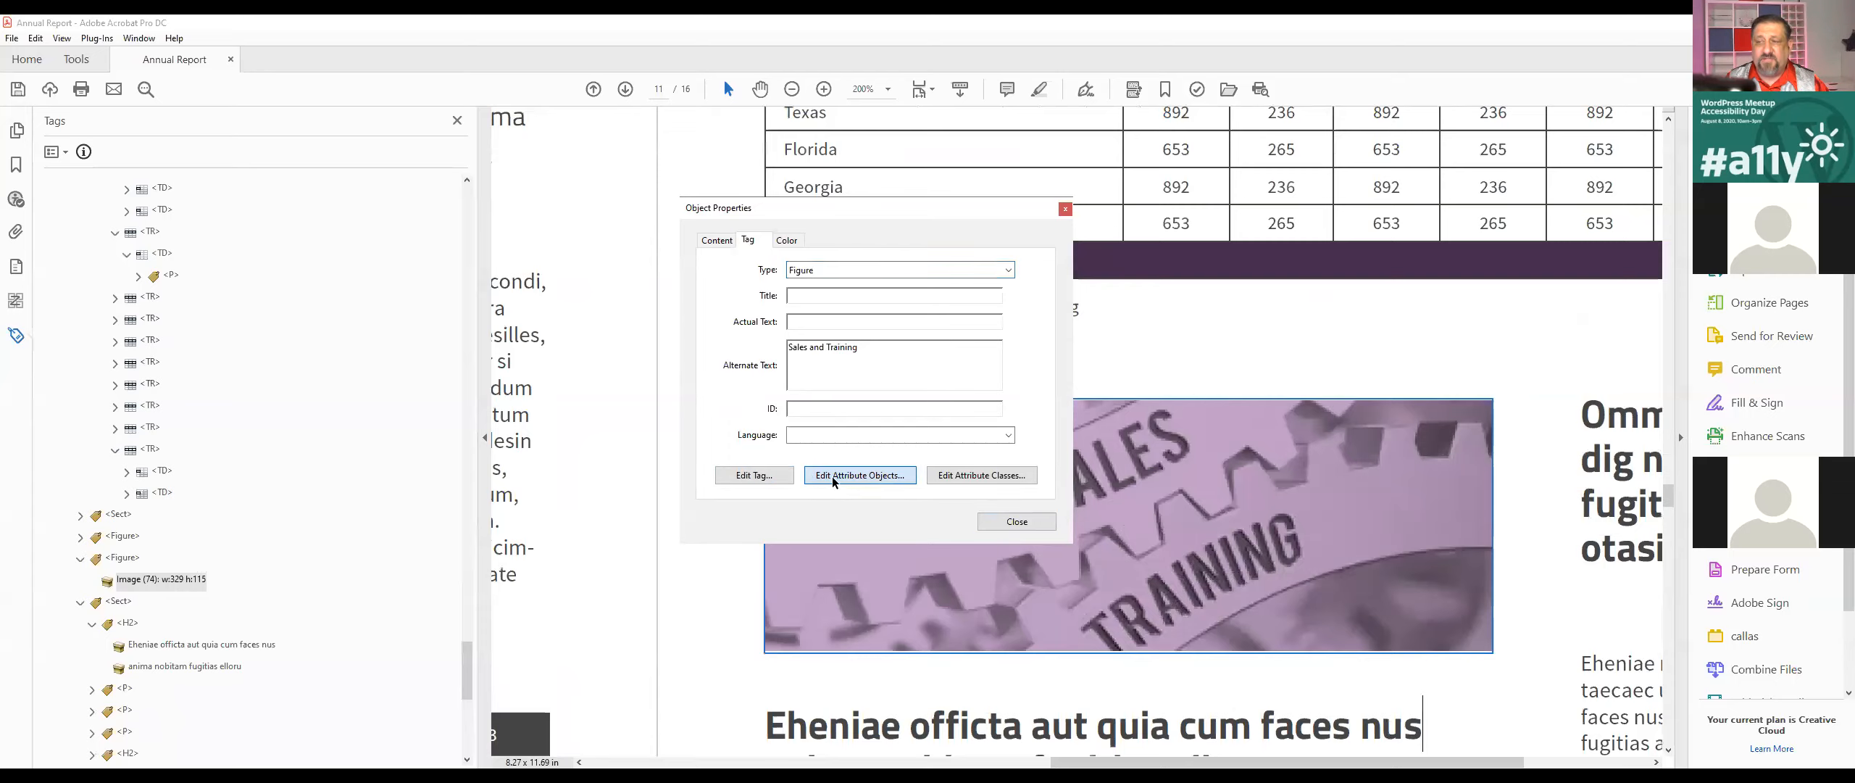
pyautogui.click(798, 294)
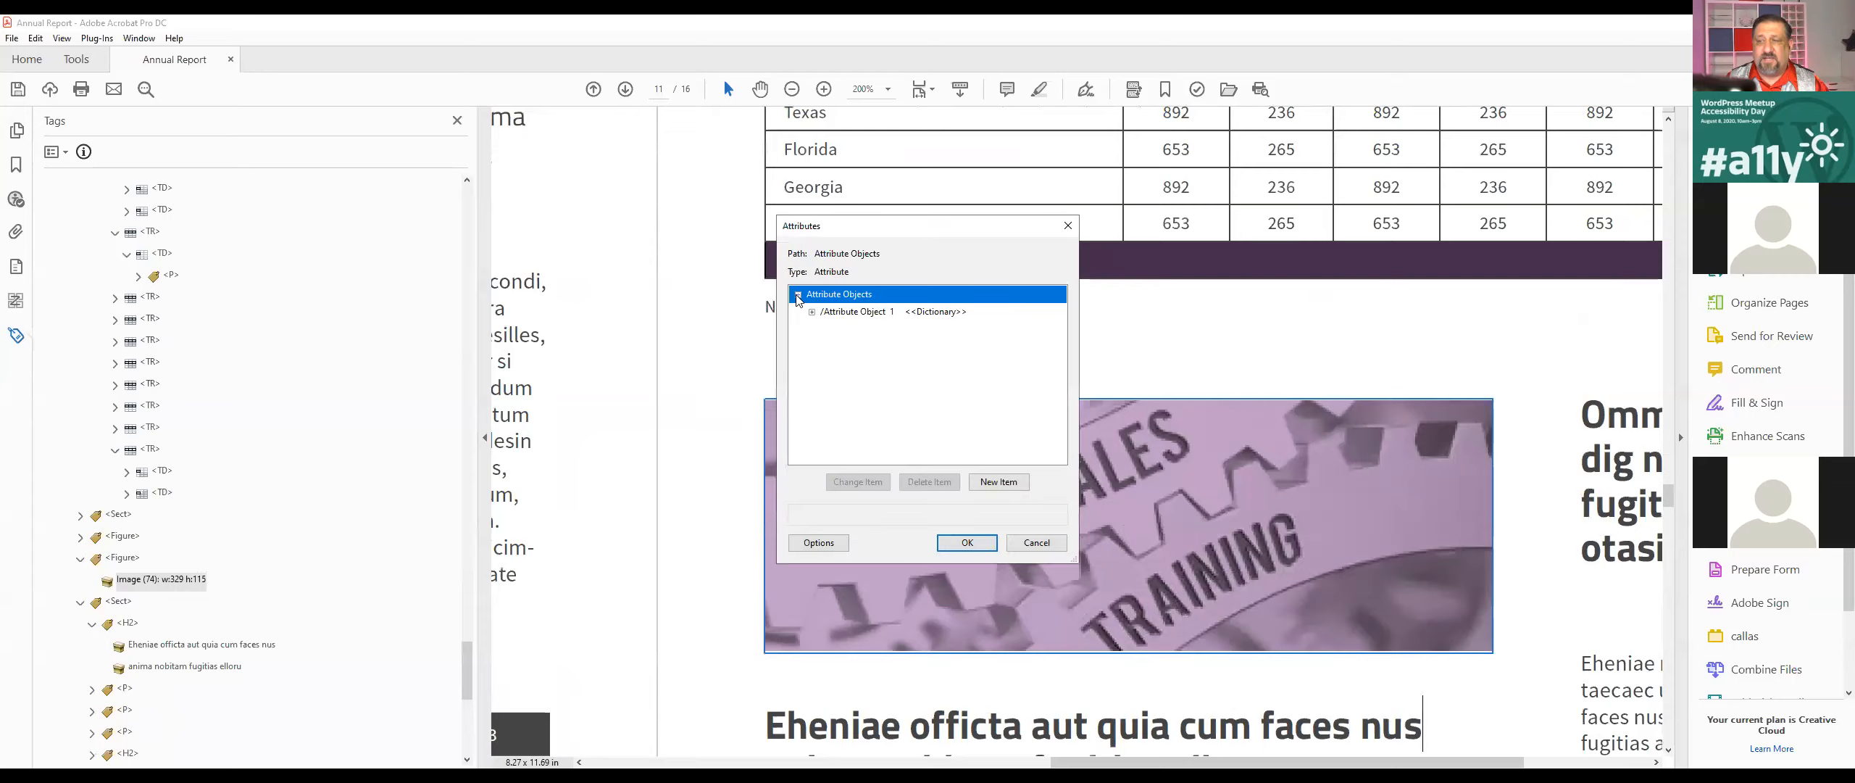
pyautogui.click(812, 312)
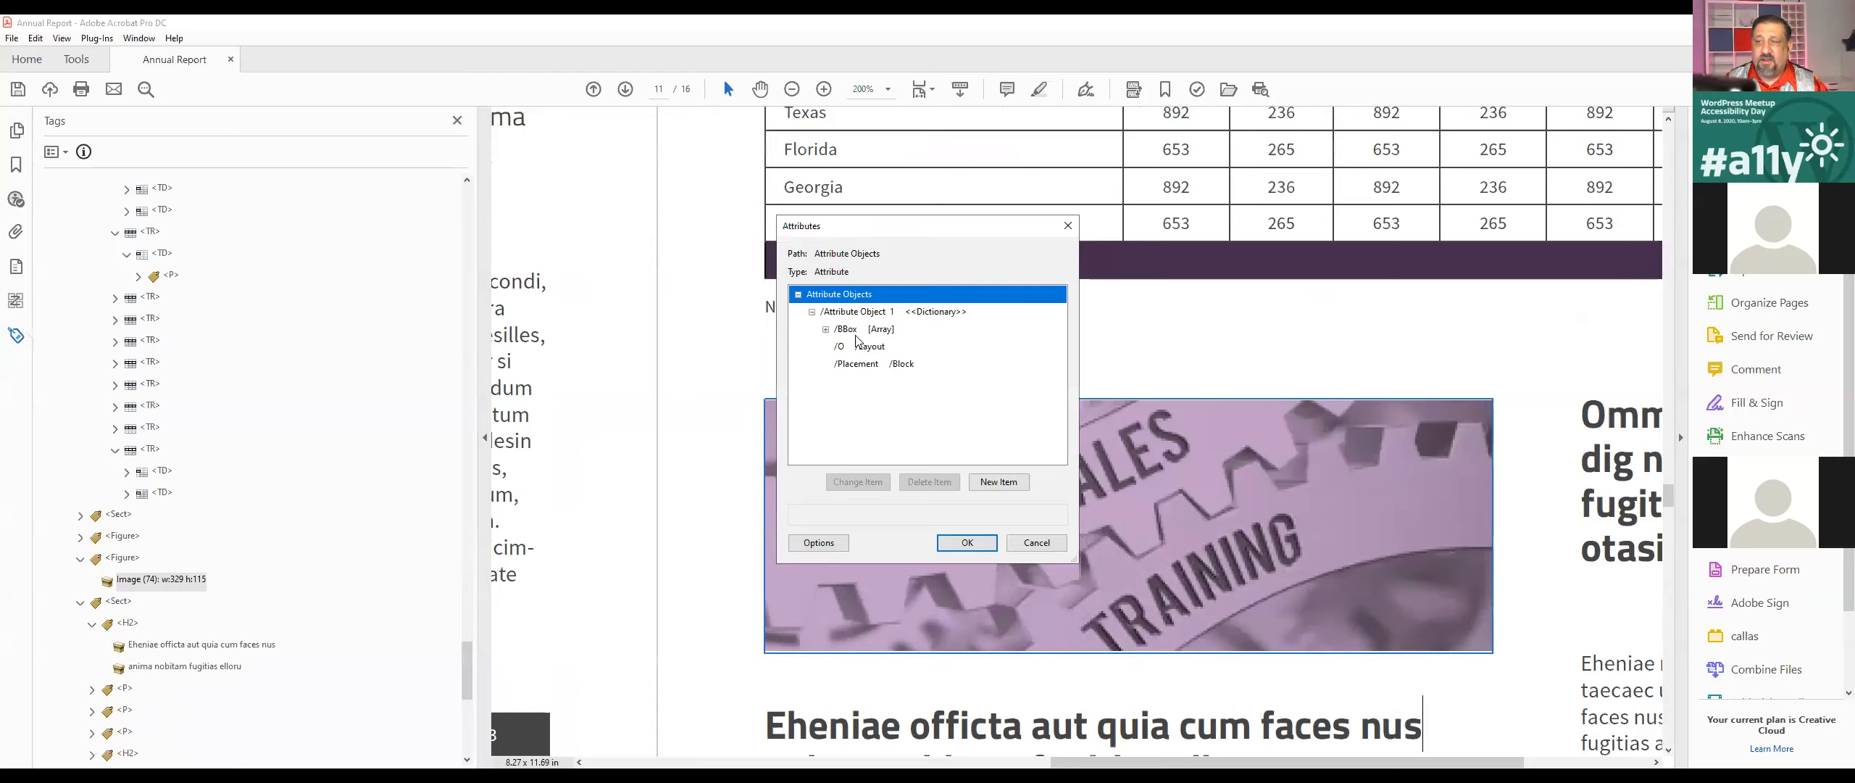
pyautogui.click(855, 335)
pyautogui.click(825, 329)
pyautogui.click(905, 348)
pyautogui.click(897, 366)
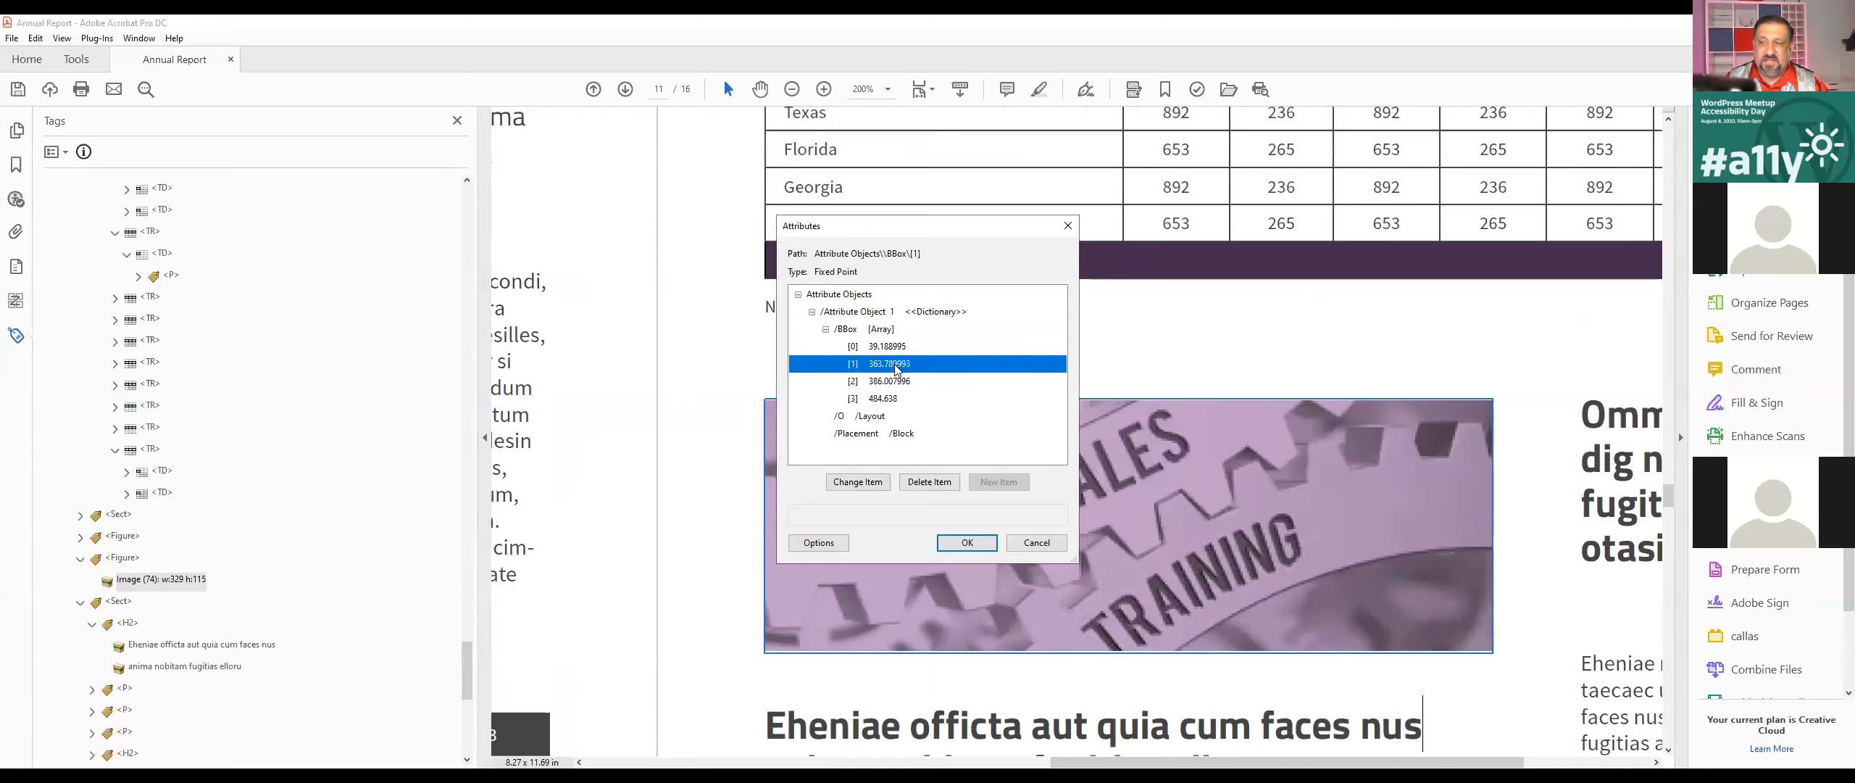
pyautogui.click(883, 382)
pyautogui.click(878, 400)
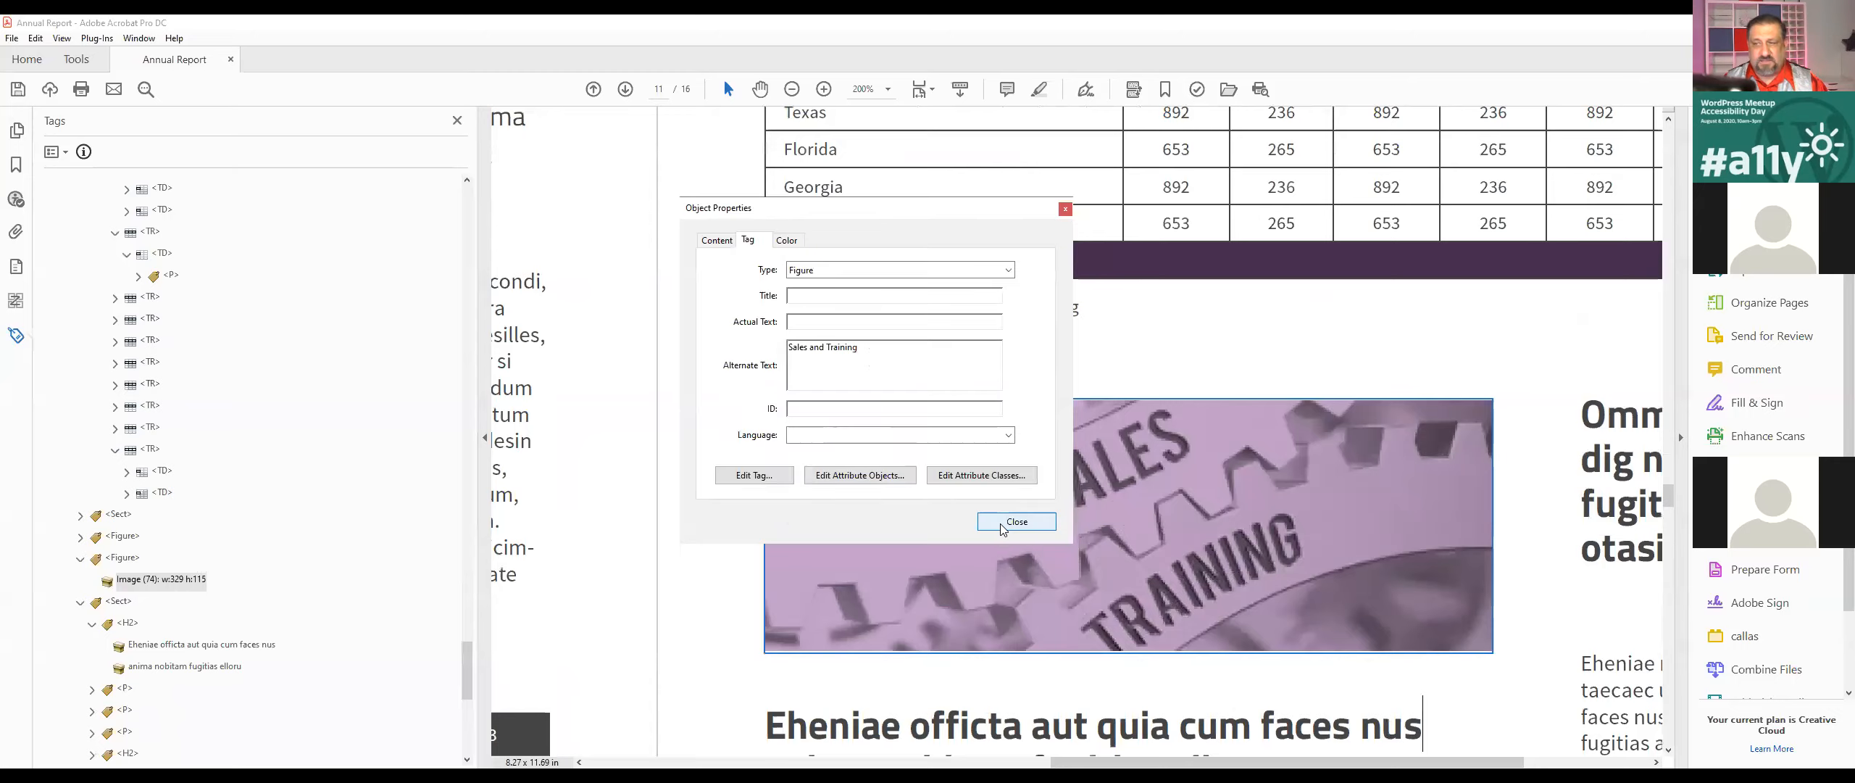
pyautogui.click(1014, 522)
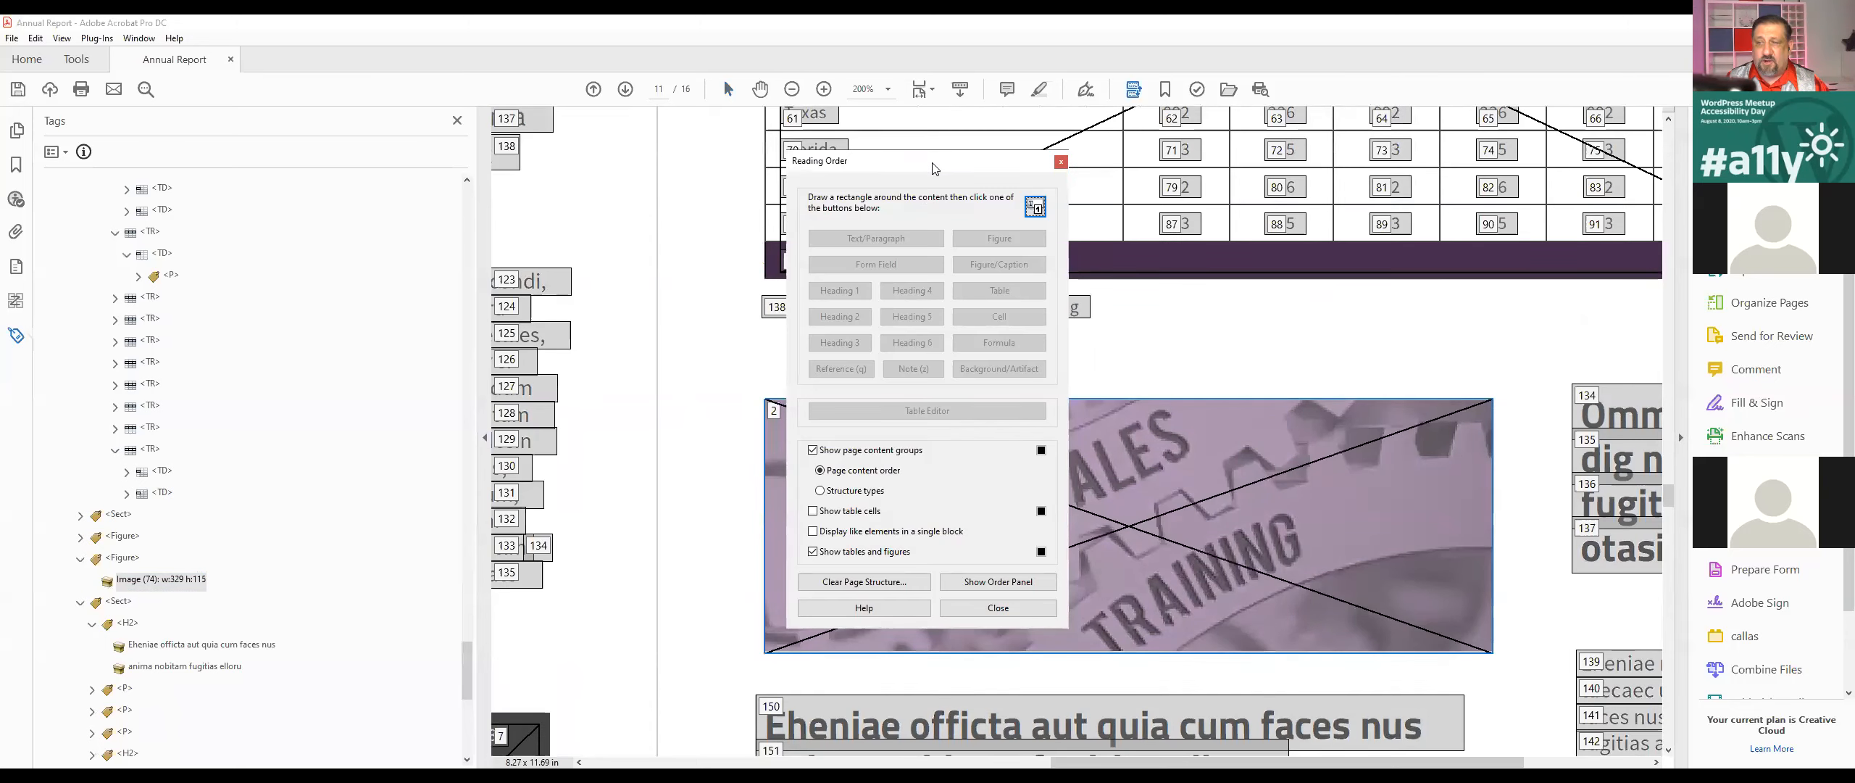
# Step: Outline the Sales and Training image in Reading Order, tag it as a figure, and check its alternate text on the page
pyautogui.moveTo(934, 168); pyautogui.dragTo(562, 166)
pyautogui.moveTo(730, 373); pyautogui.dragTo(1528, 672)
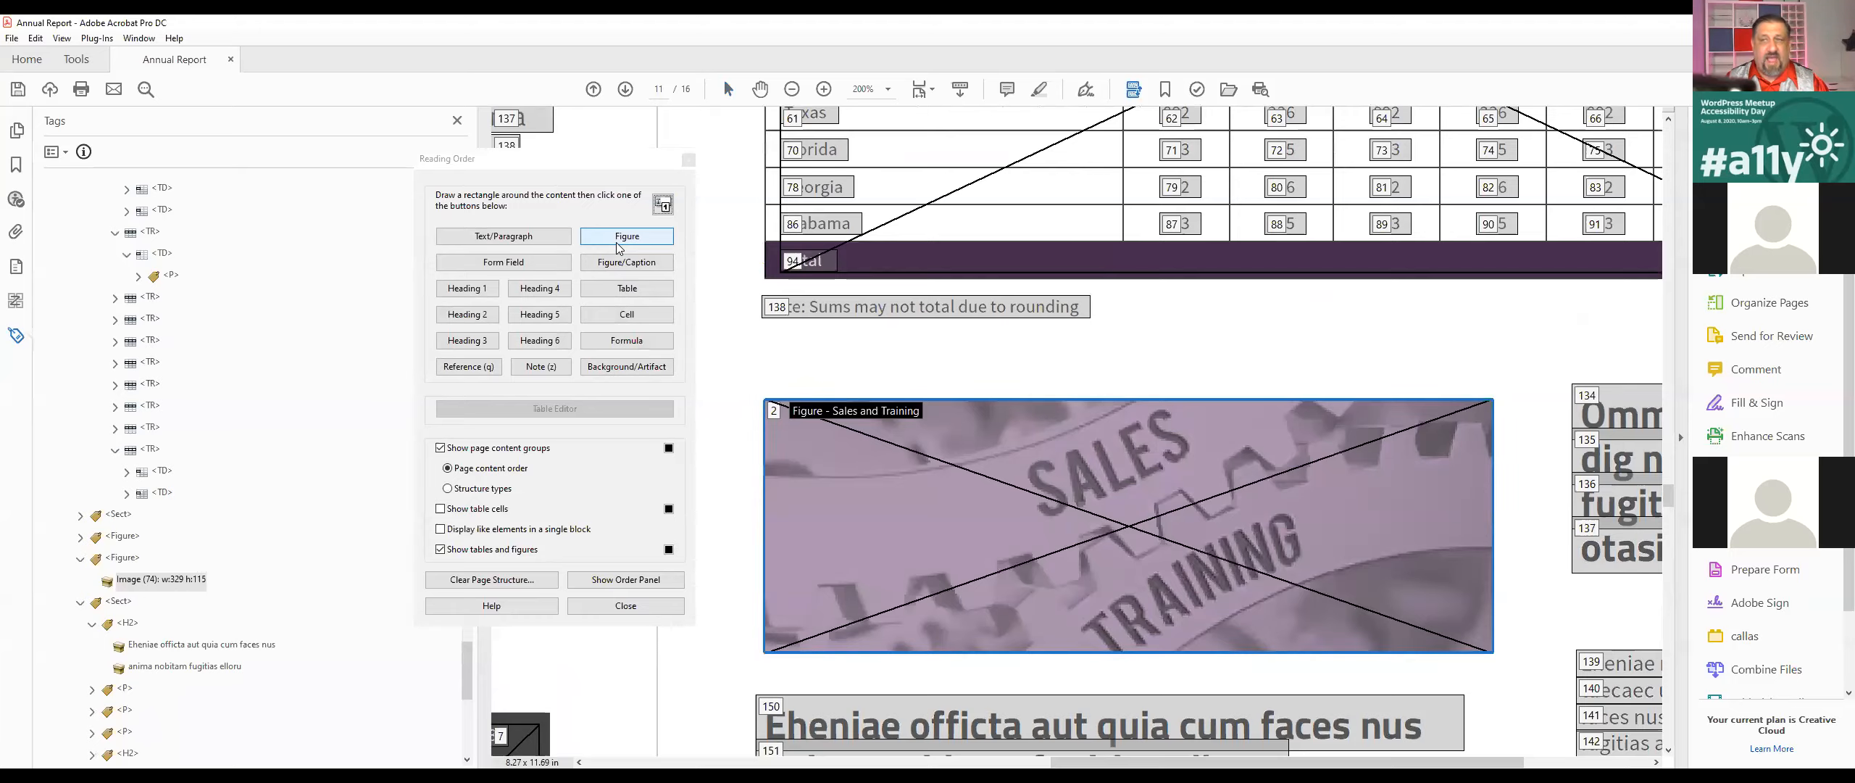
pyautogui.click(689, 160)
pyautogui.moveTo(864, 492)
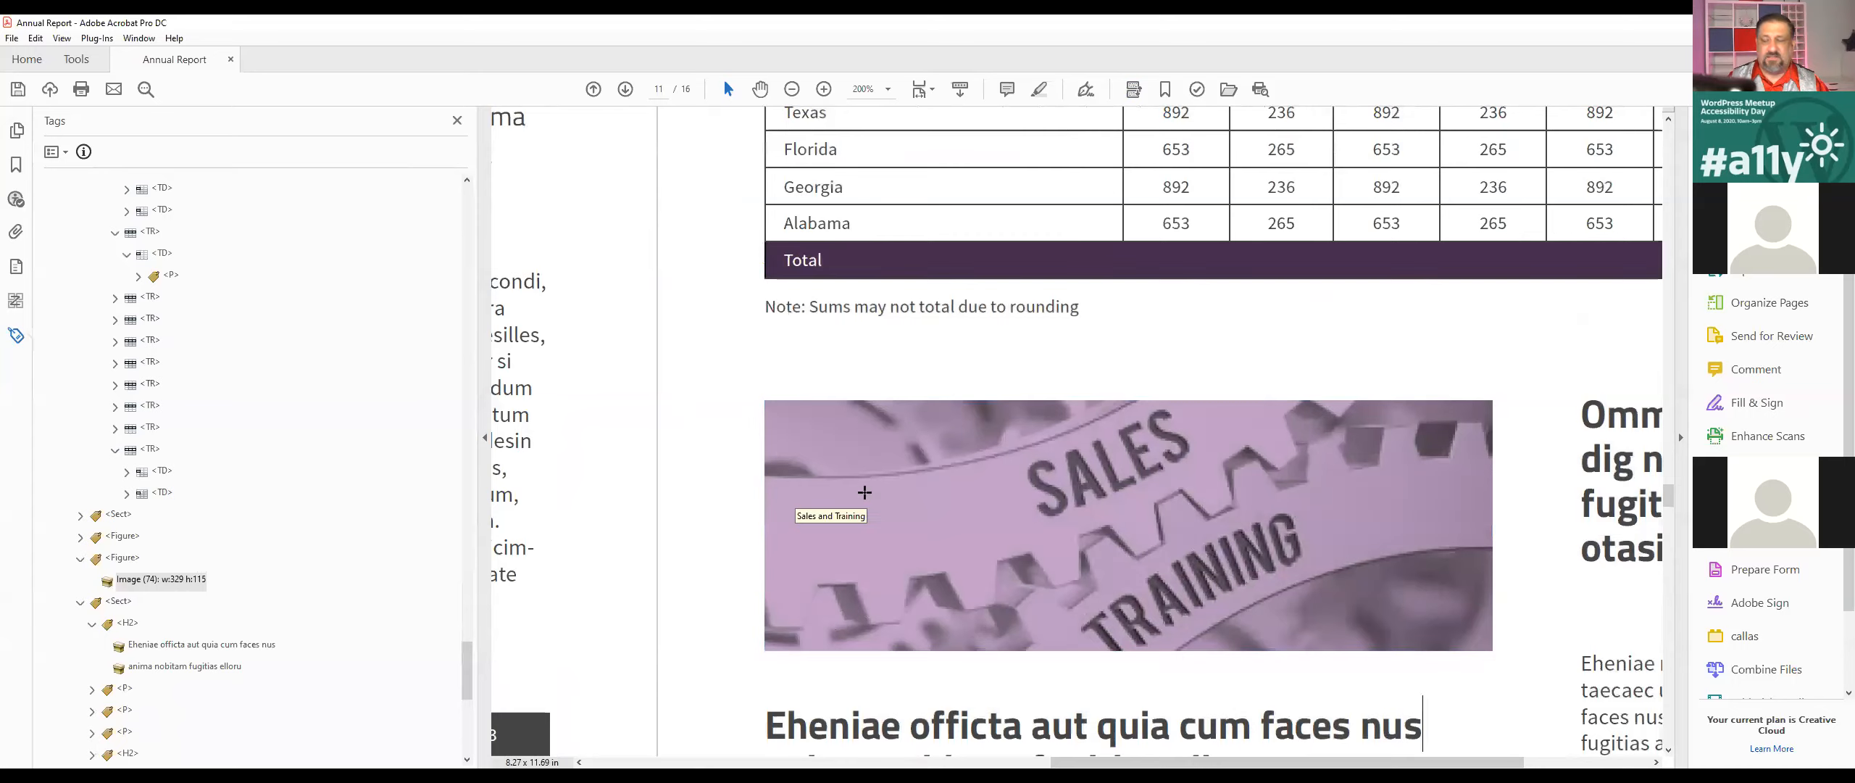